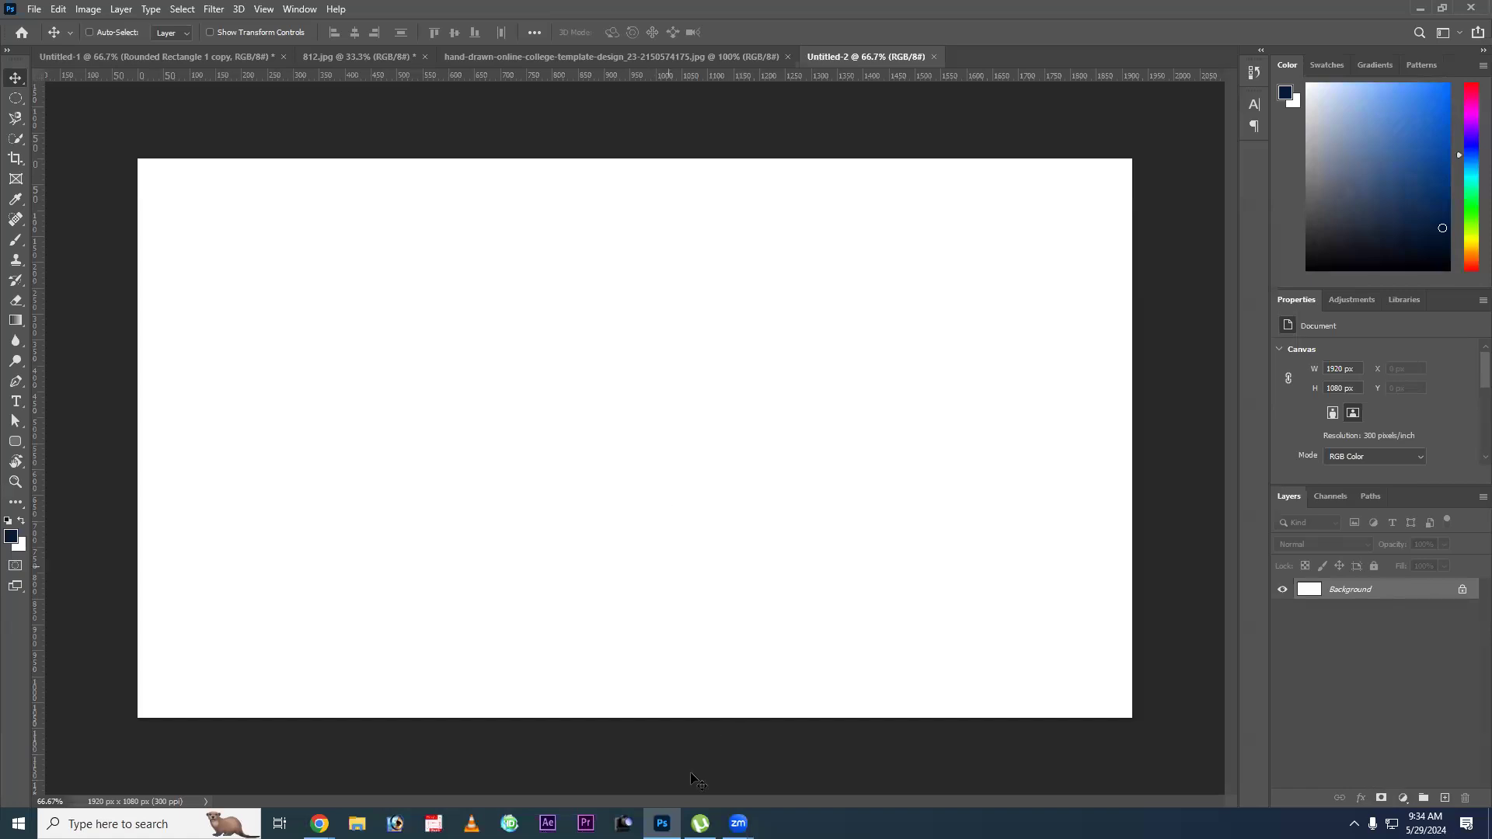
Open the smart-student-holding-file image from the Downloads folder as a separate Photoshop document.
left_click(357, 824)
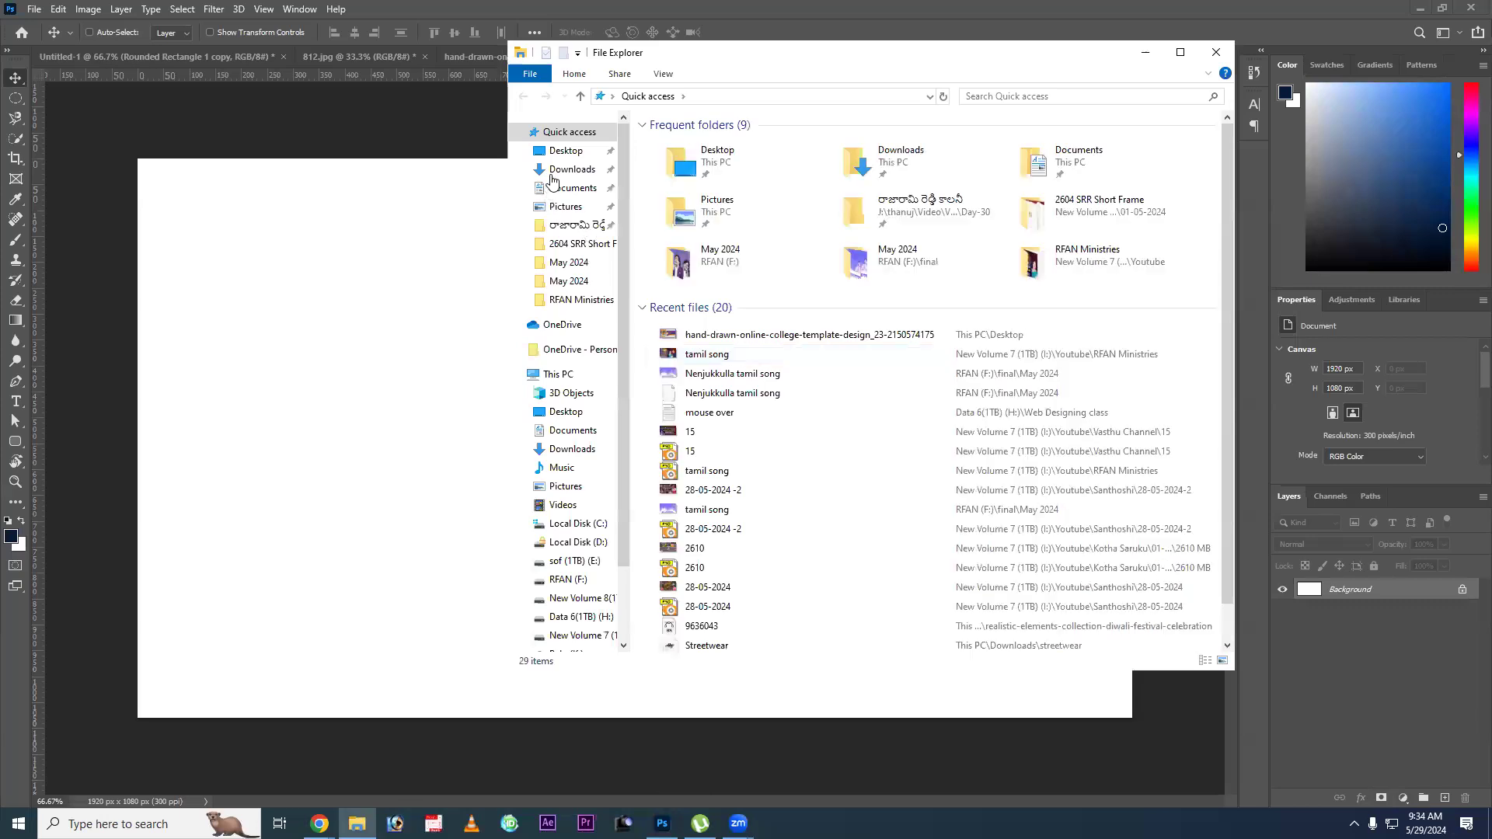
left_click(576, 170)
left_click_drag(844, 58, 582, 266)
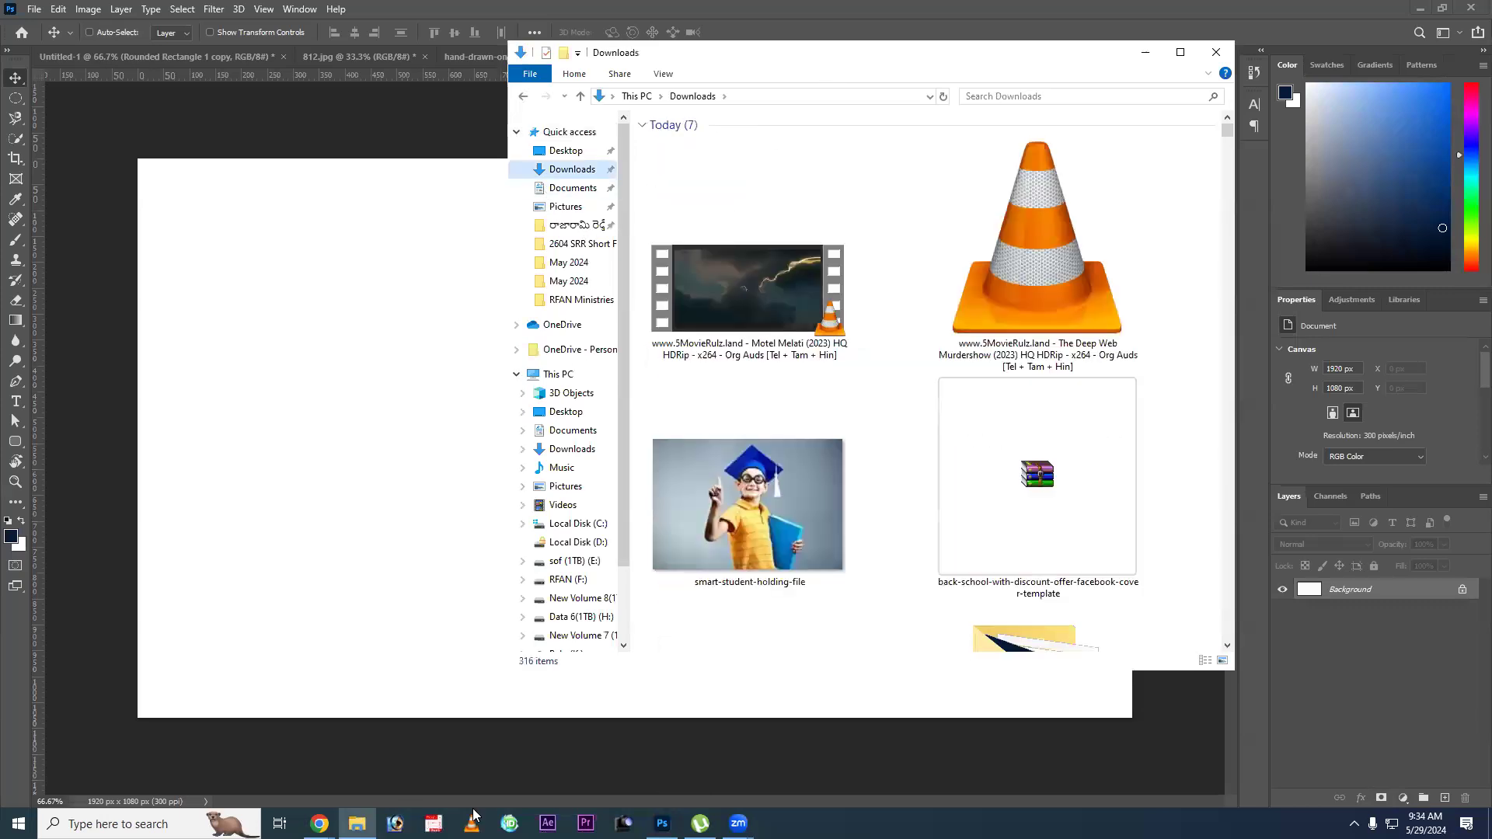
left_click_drag(488, 729, 1015, 62)
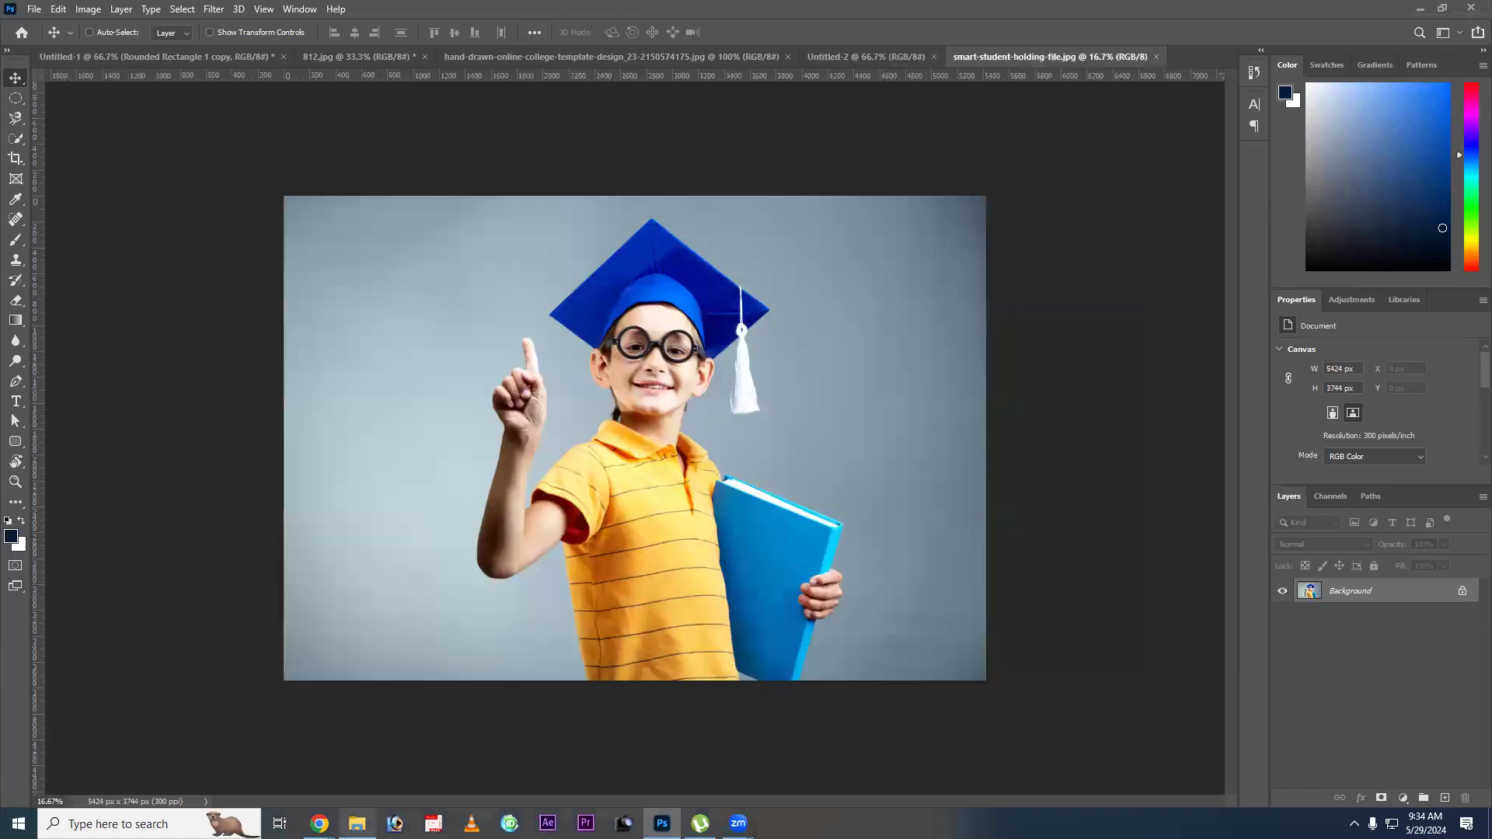
Open 2.jpg from the Downloads folder as another document and place the active Untitled-2 document after it.
left_click(357, 824)
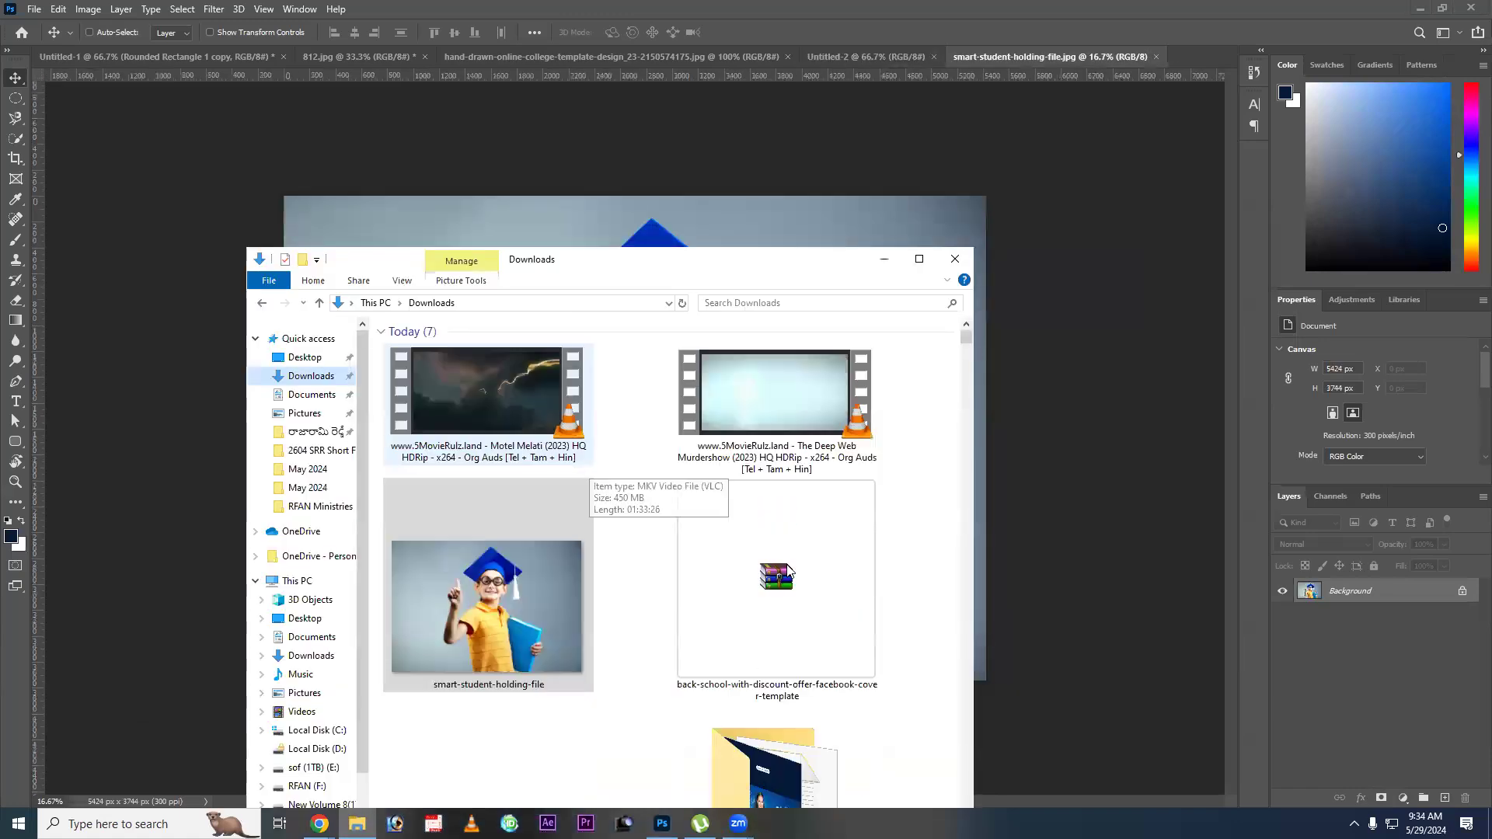
scroll(610, 487, "down", 5)
left_click_drag(788, 561, 1194, 53)
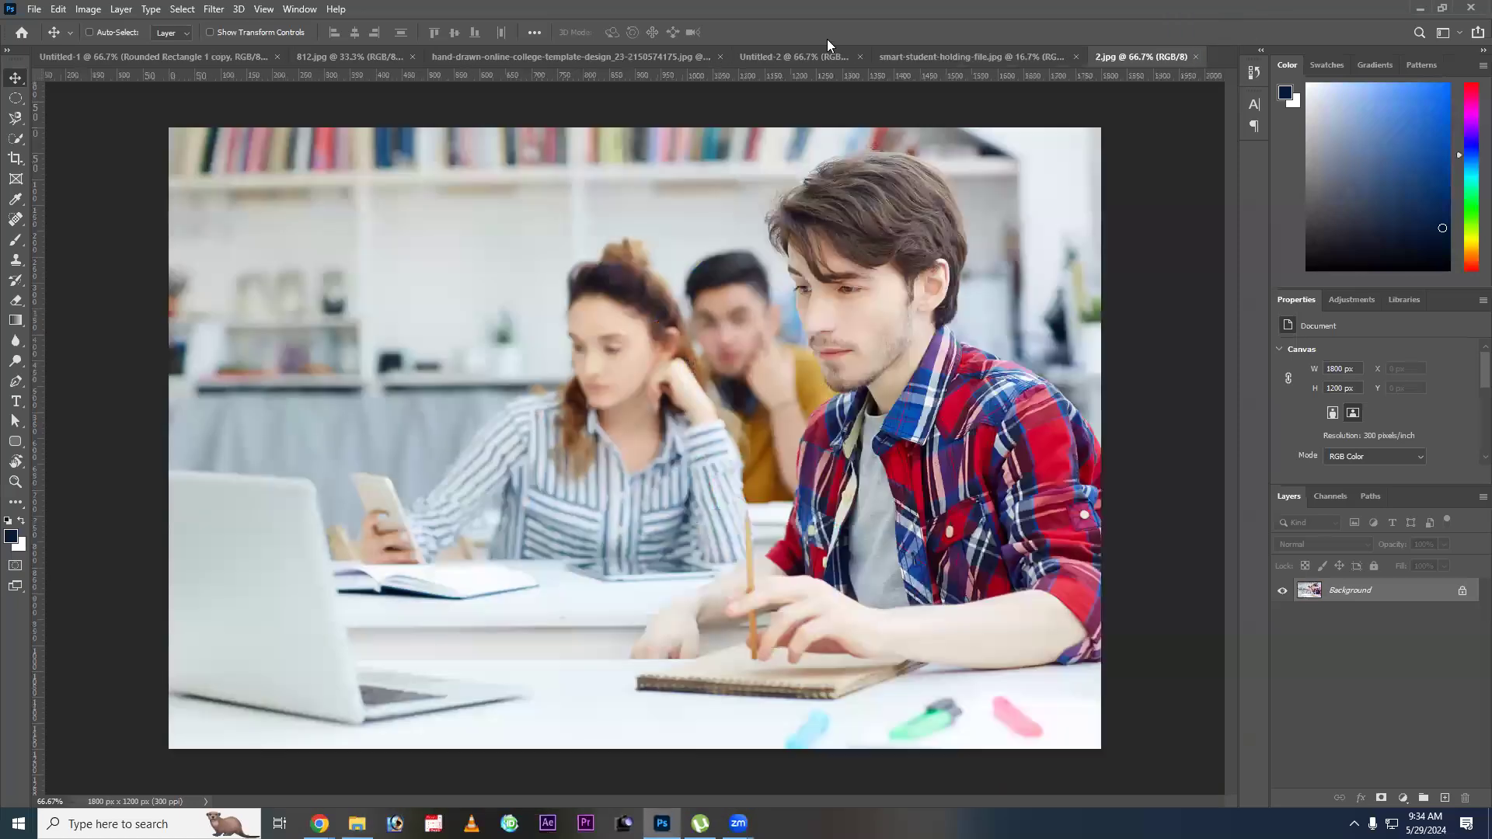
left_click_drag(813, 51, 125, 51)
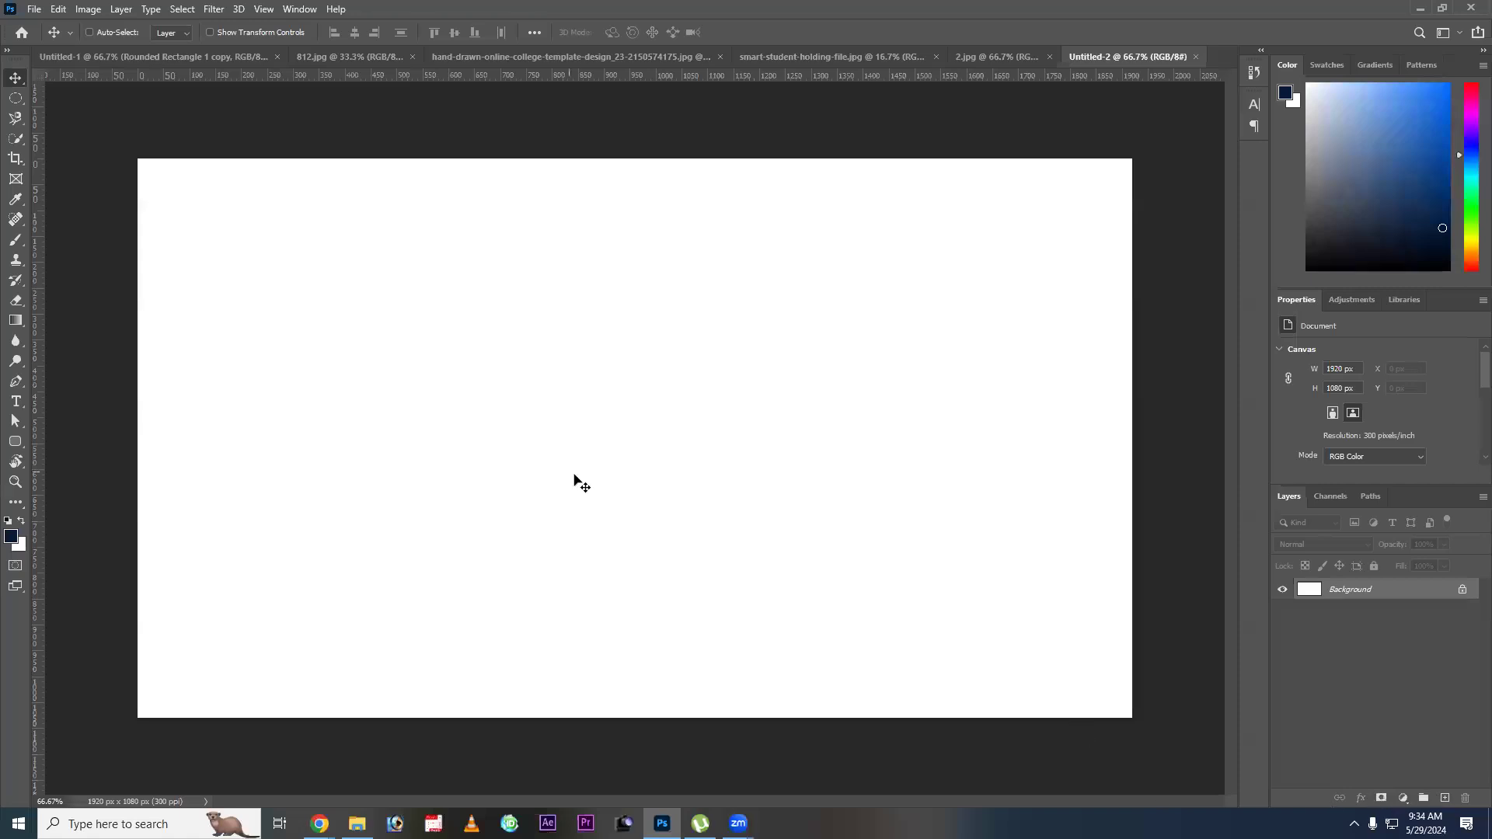
Draw a circular selection about 285 px wide, fill it with dark navy on a new layer, and deselect.
right_click(17, 101)
left_click(61, 118)
left_click_drag(396, 299, 544, 456)
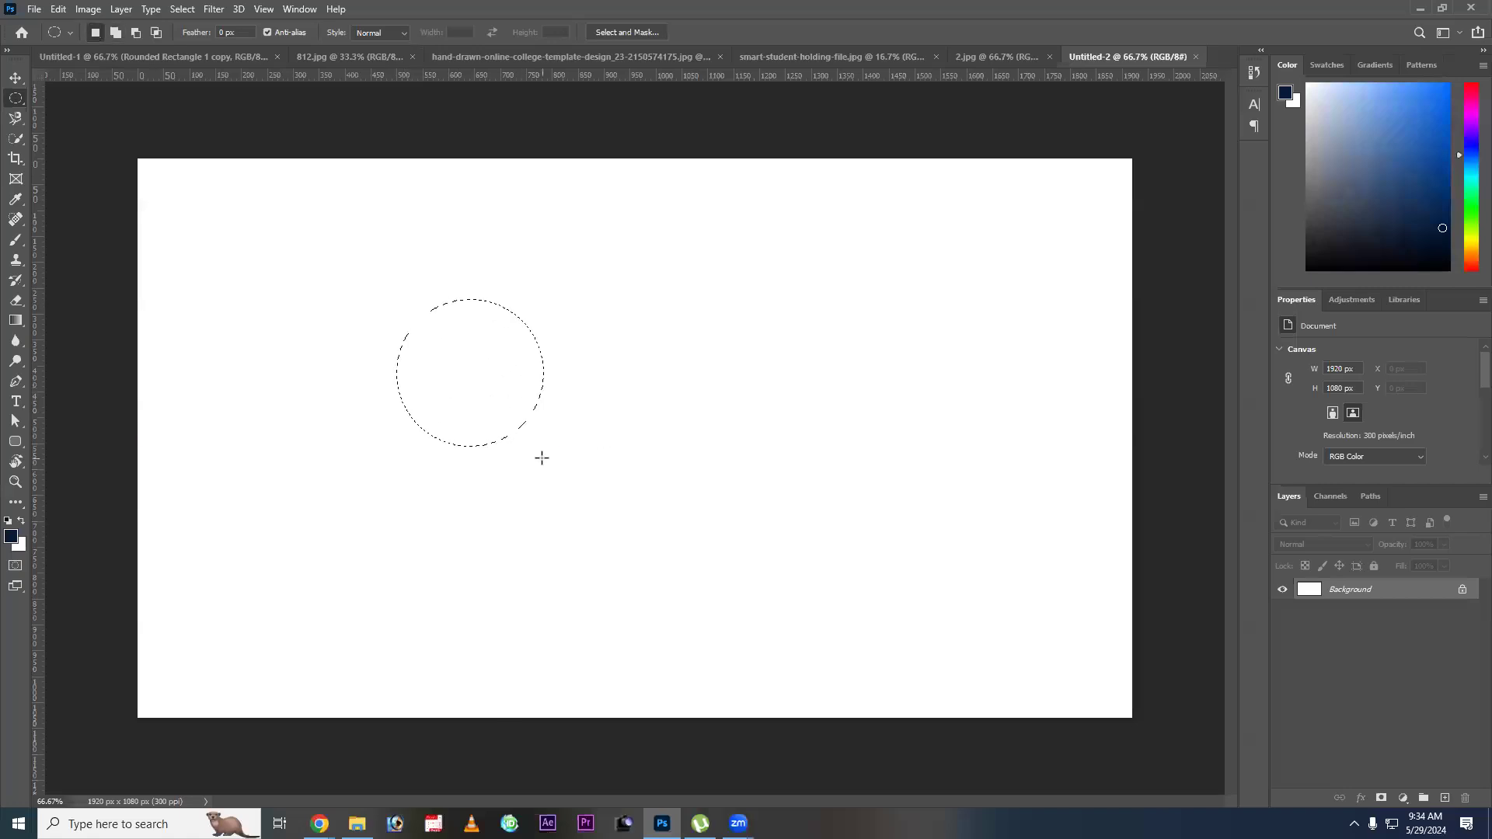
key("ctrl+shift+n")
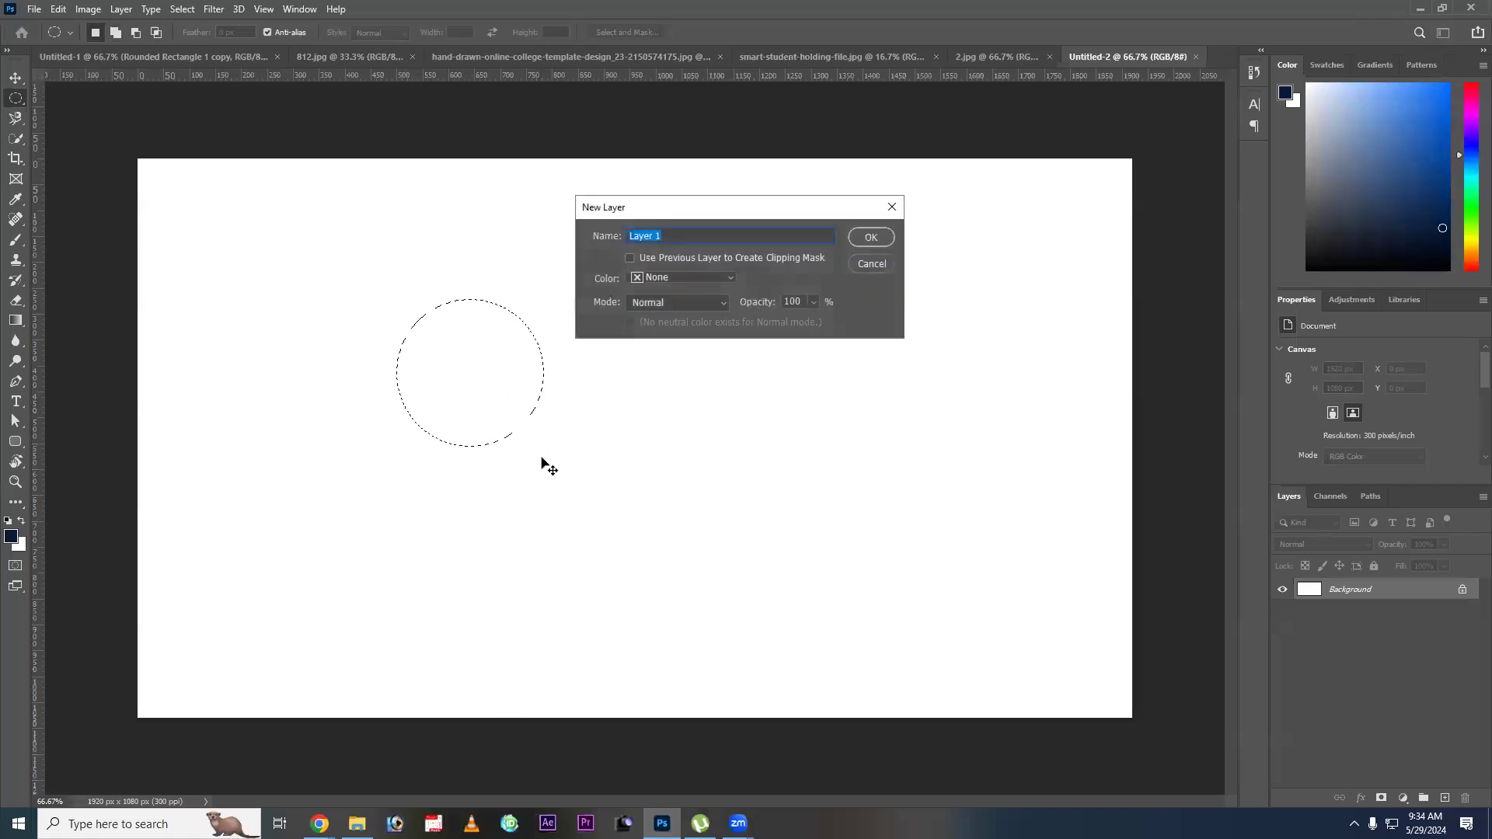
key("Return")
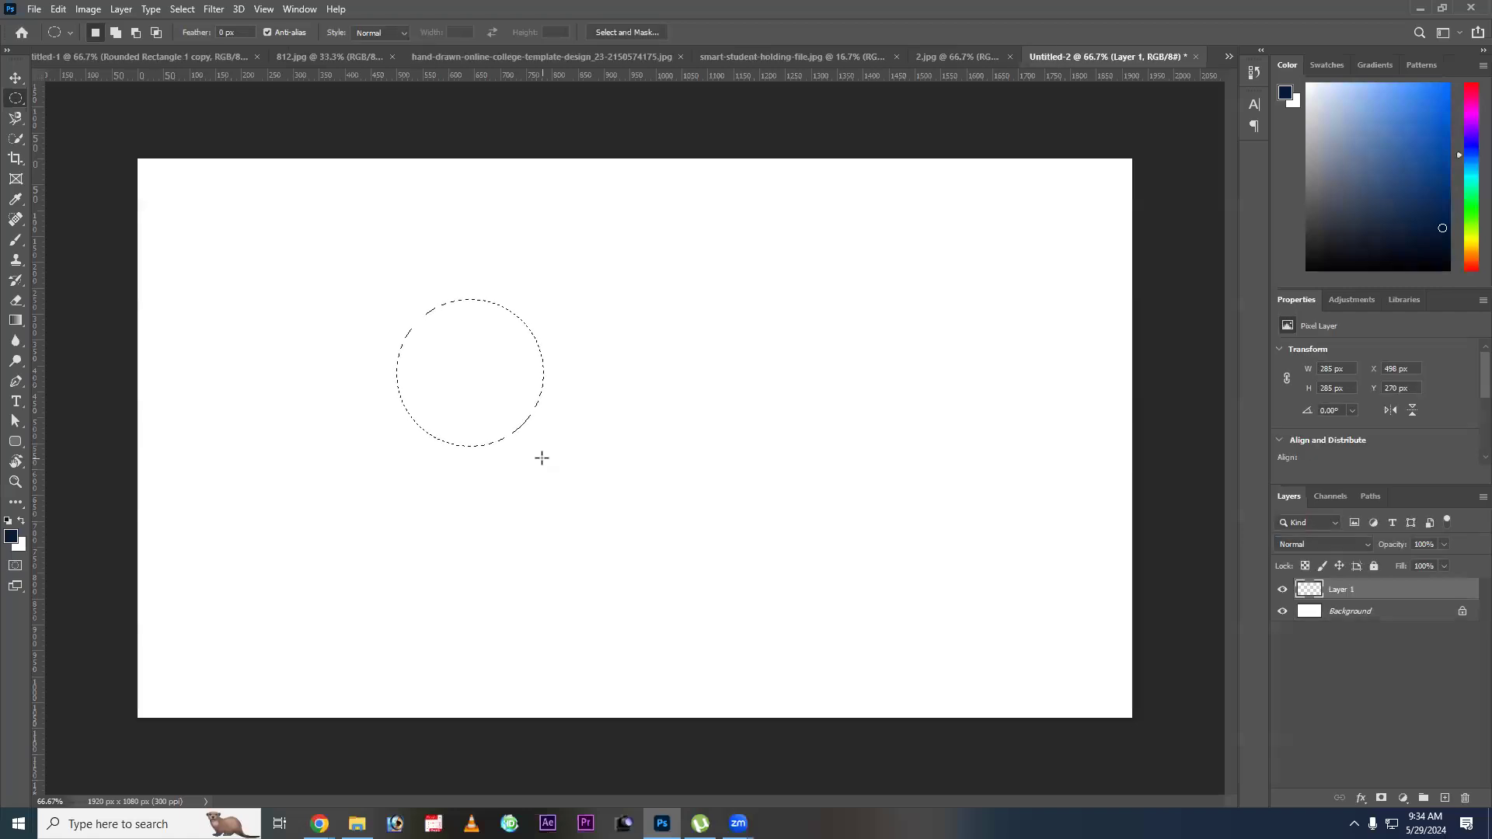
key("alt+BackSpace")
left_click(441, 375)
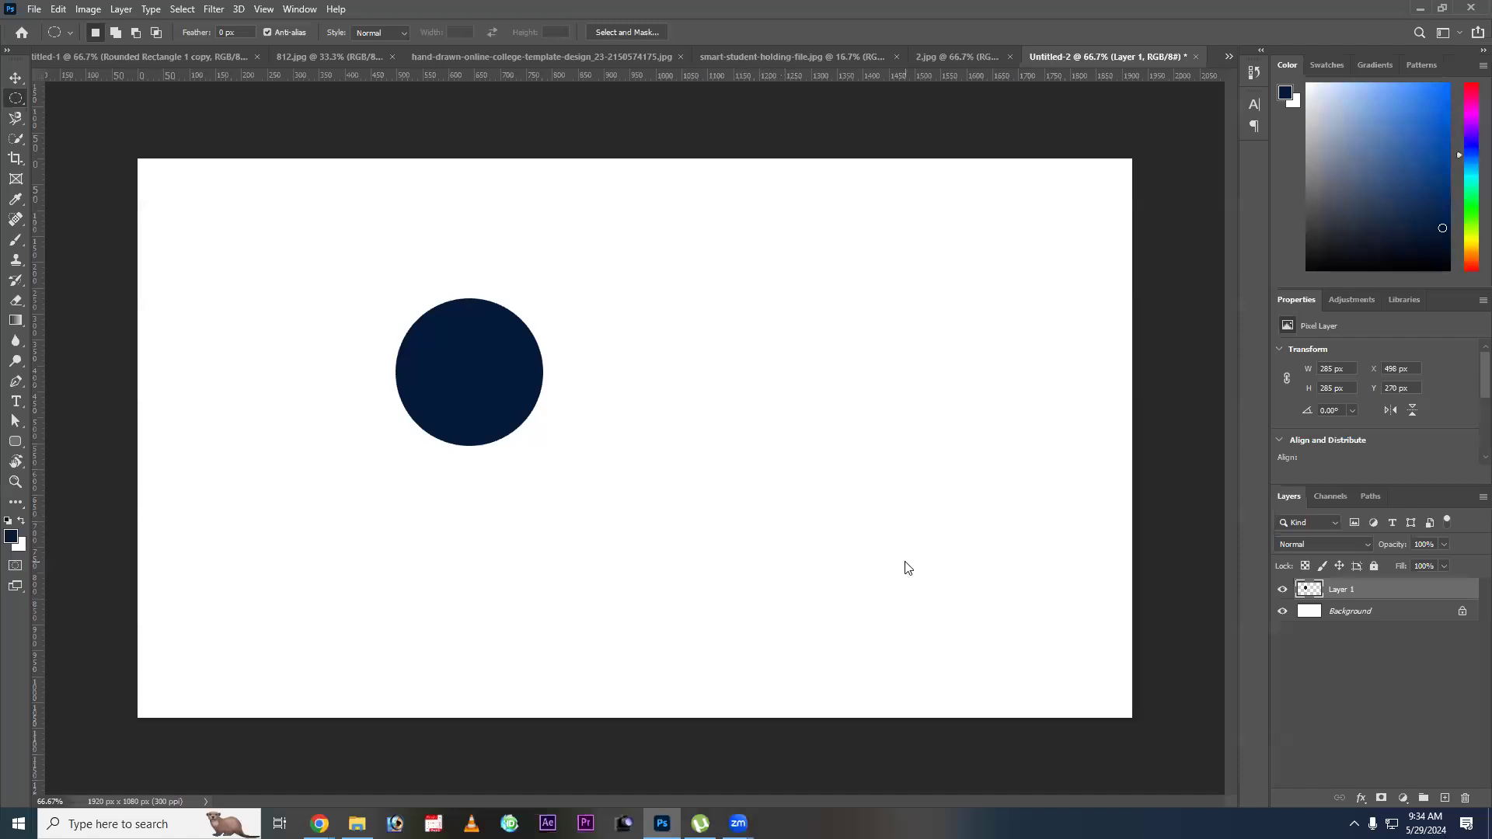
Add a mask to Layer 1 and hide the circle's right part with a black 500 px Hard Round brush.
left_click(1380, 798)
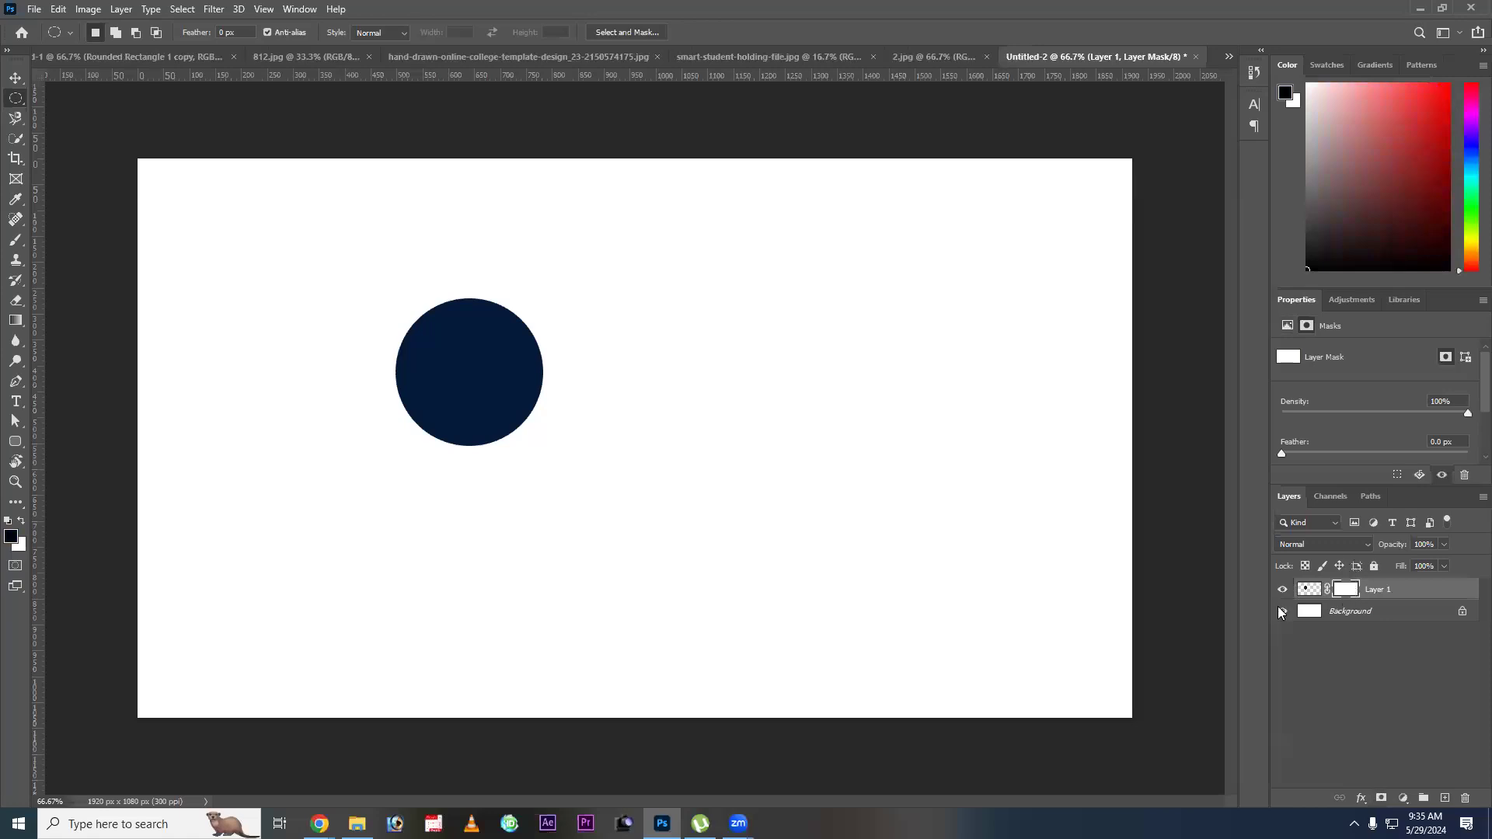
left_click(14, 242)
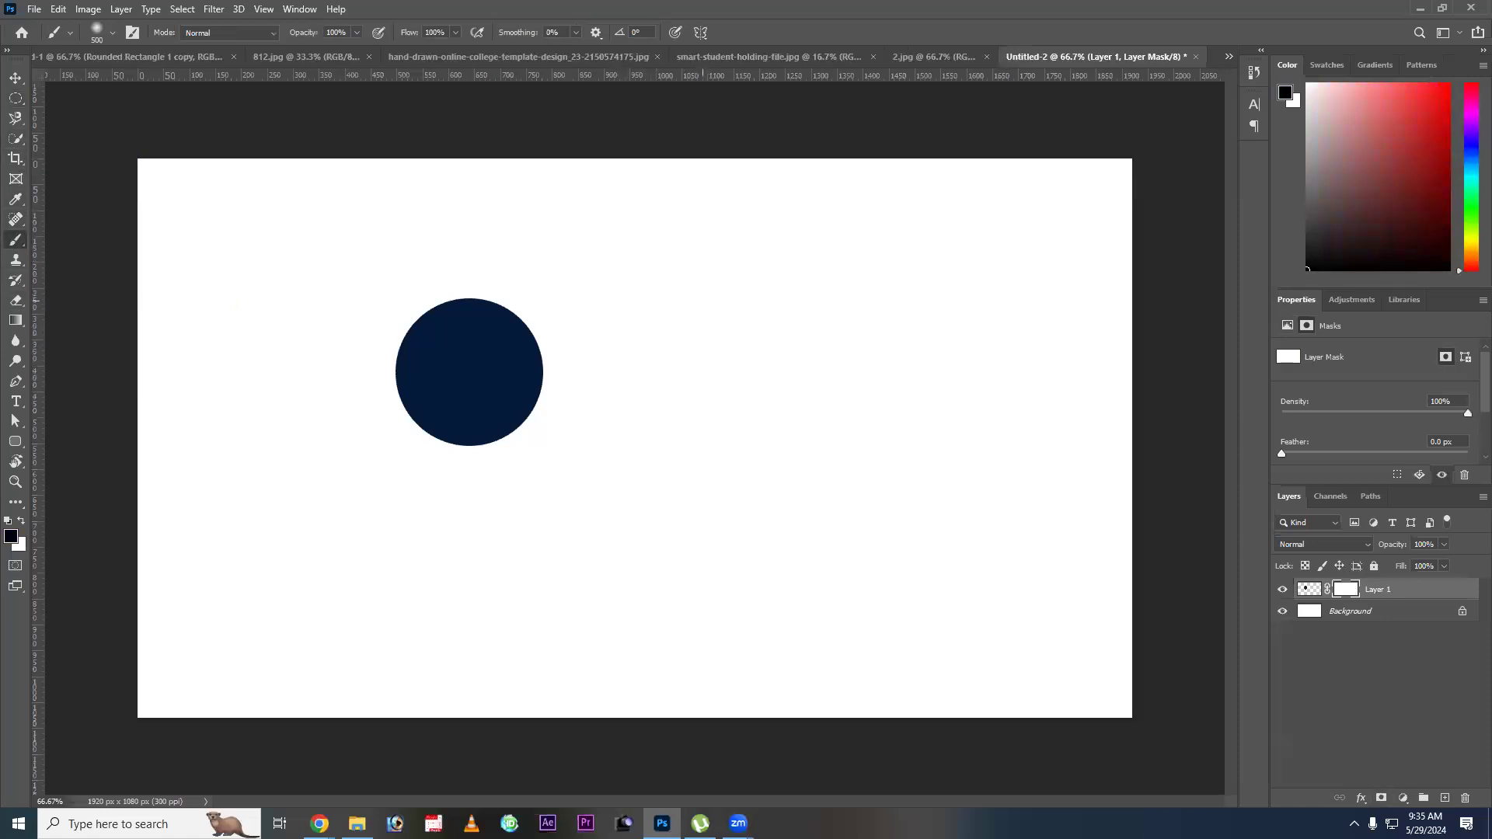
right_click(701, 300)
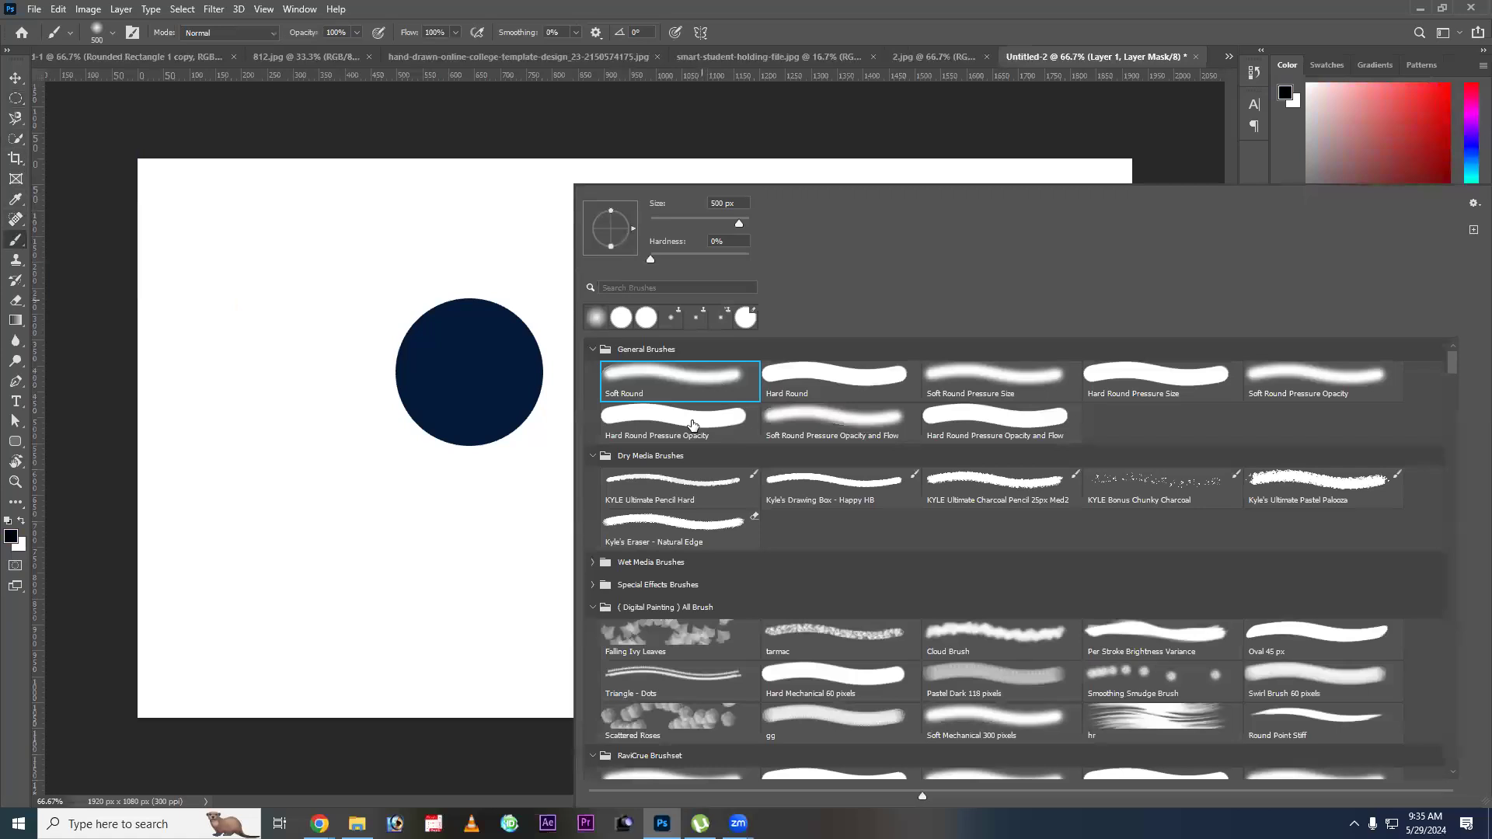
double_click(798, 376)
mouse_move(638, 350)
left_mouse_down()
mouse_move(627, 422)
mouse_move(612, 276)
mouse_move(618, 469)
mouse_move(600, 295)
mouse_move(586, 347)
left_mouse_up()
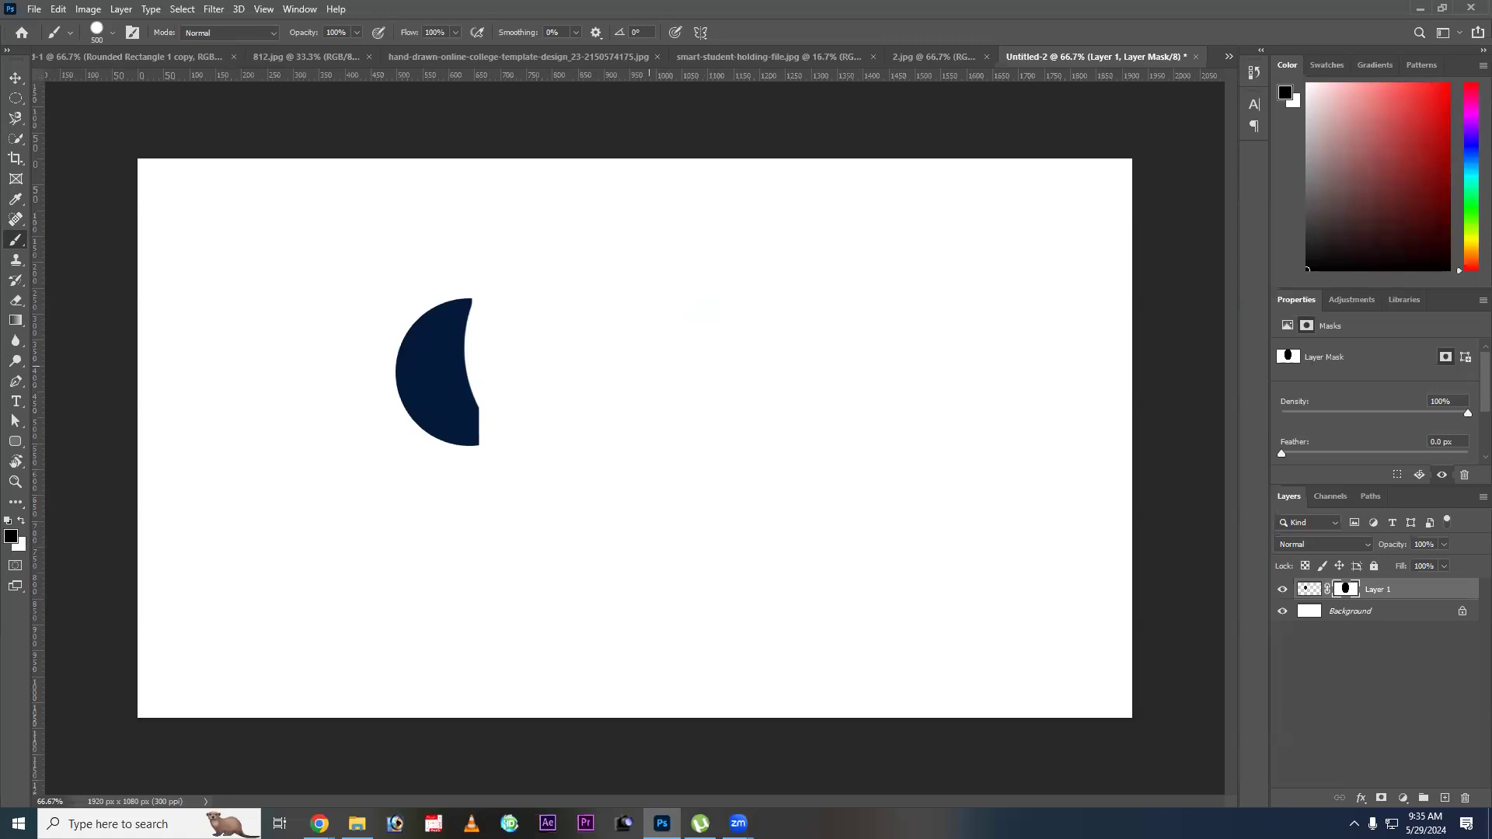
Set the mask's painting color to white and alternate between Layer 1's pixels and its mask, ending on the mask.
key("x")
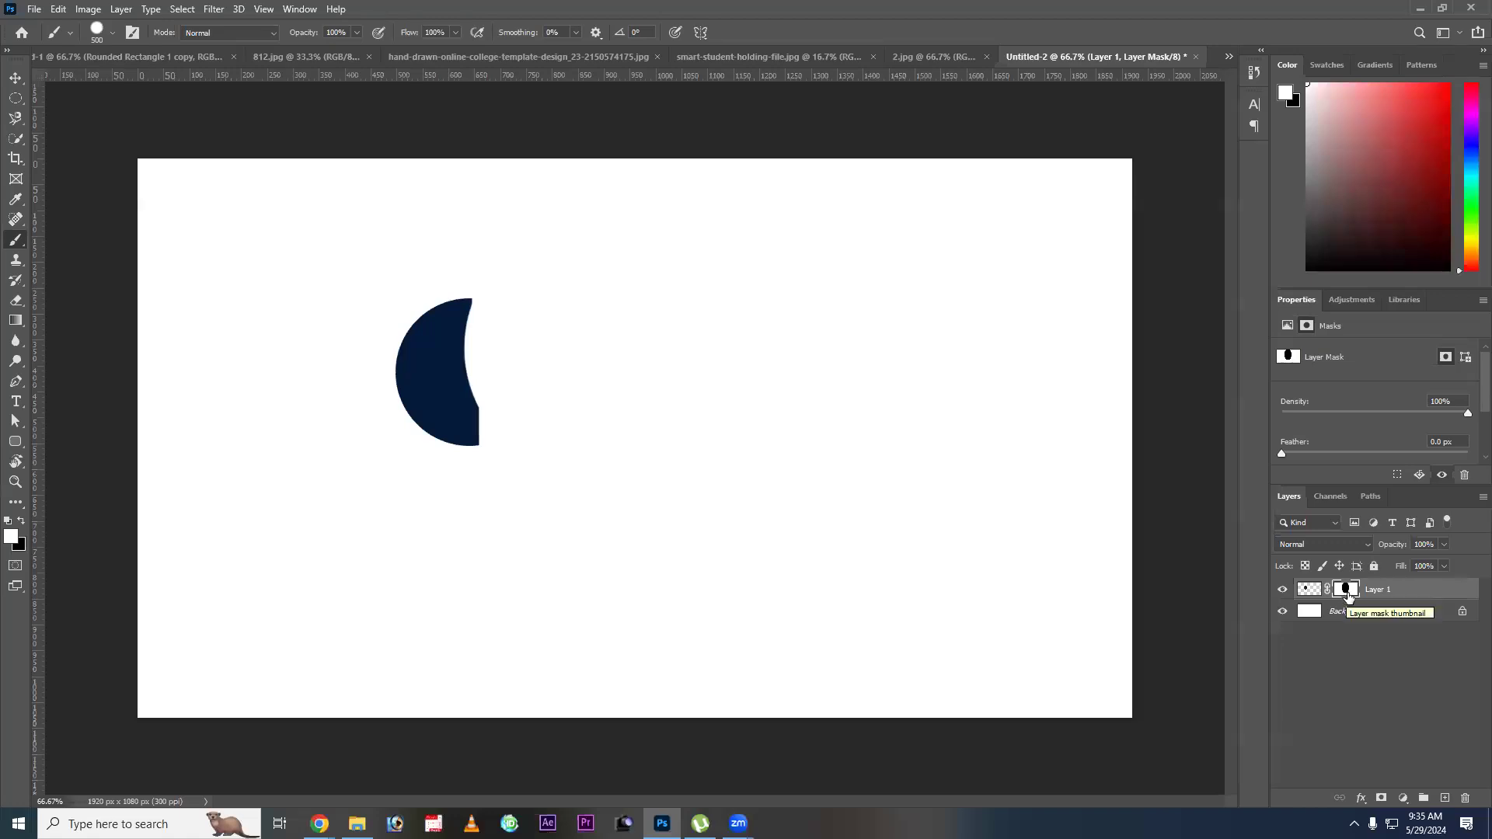
left_click(1308, 591)
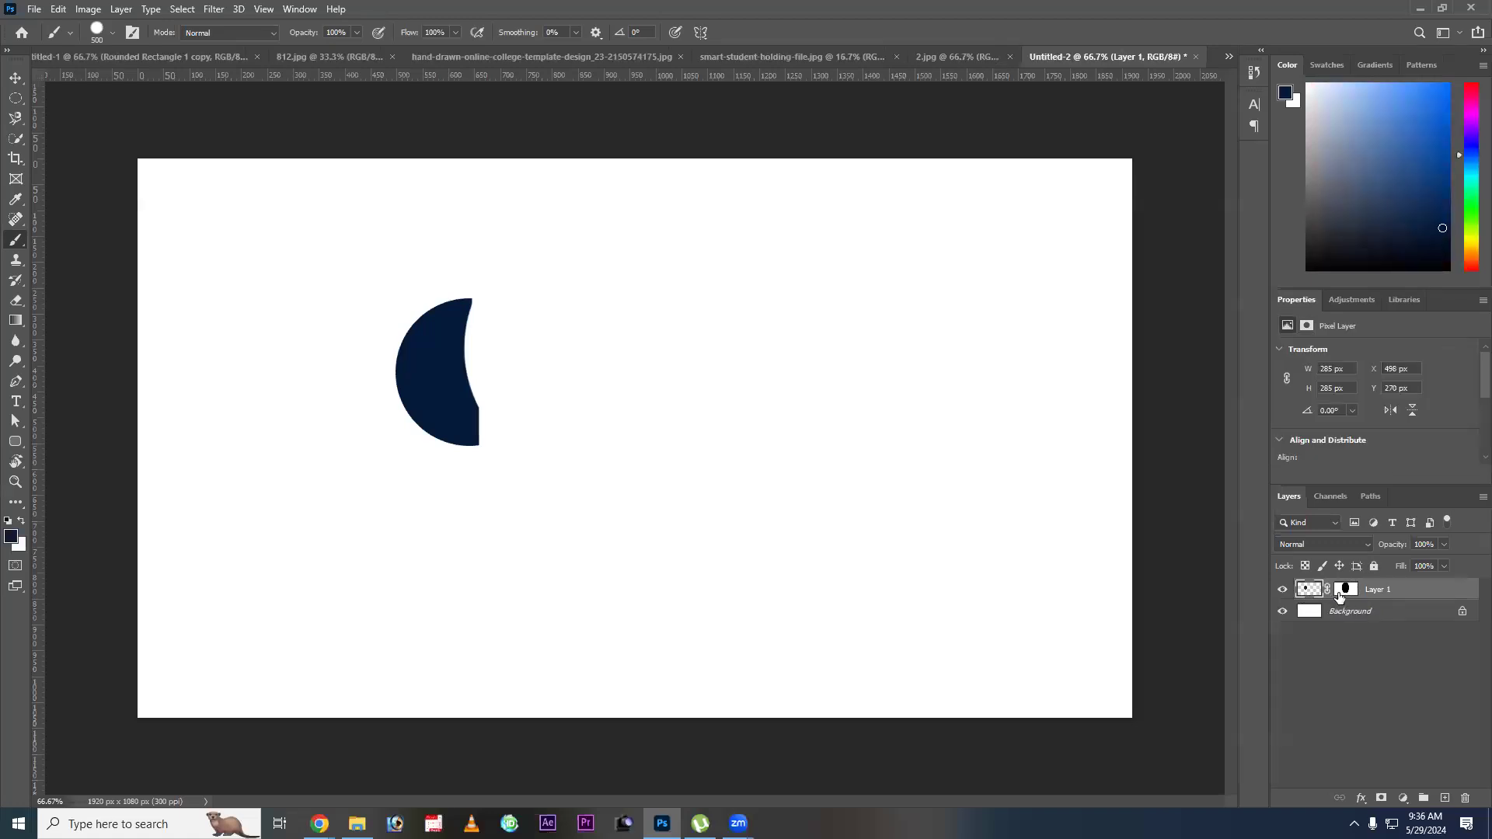
left_click(1346, 592)
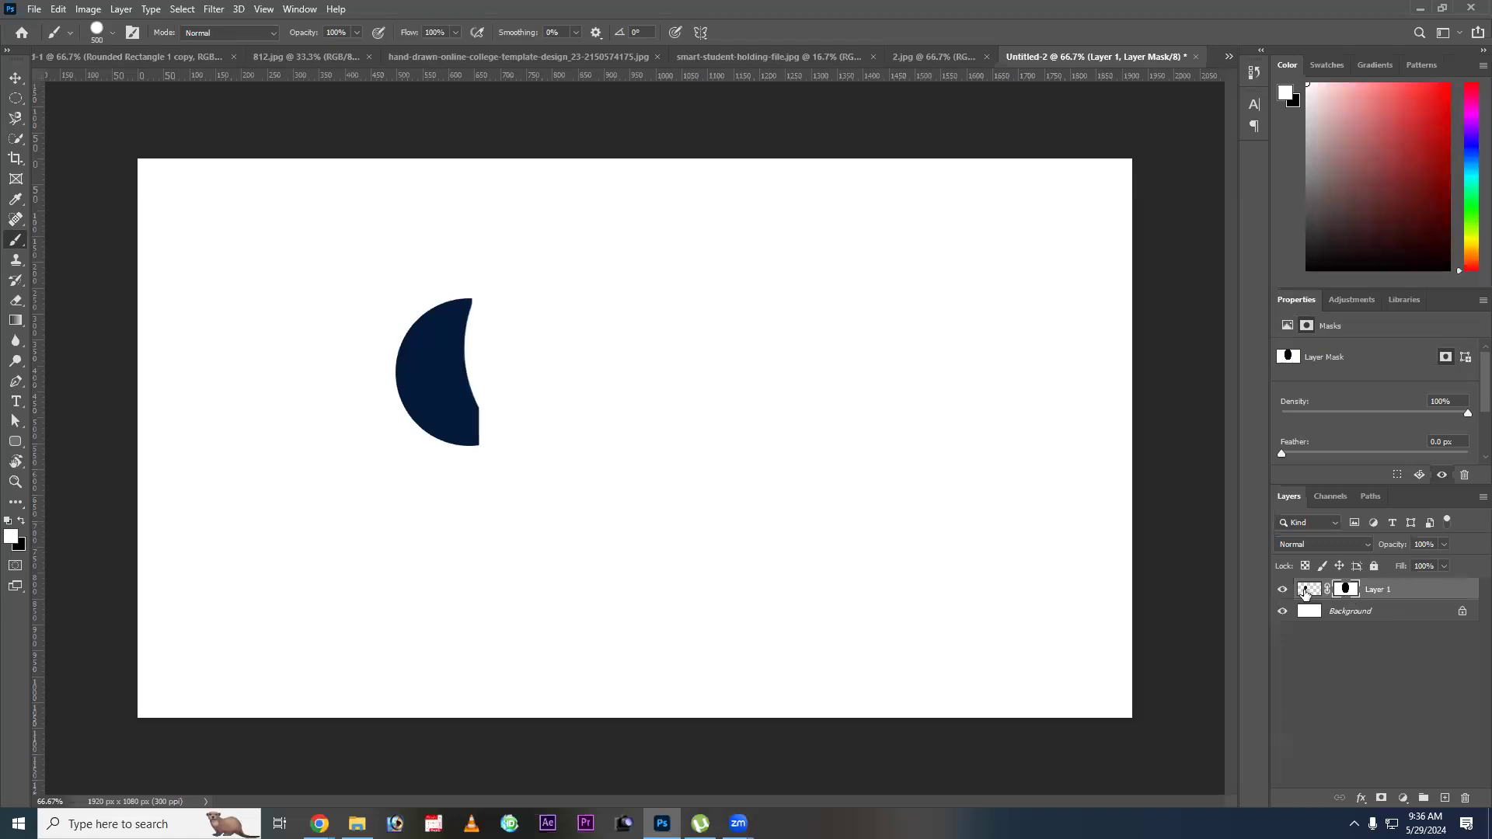
left_click(1307, 591)
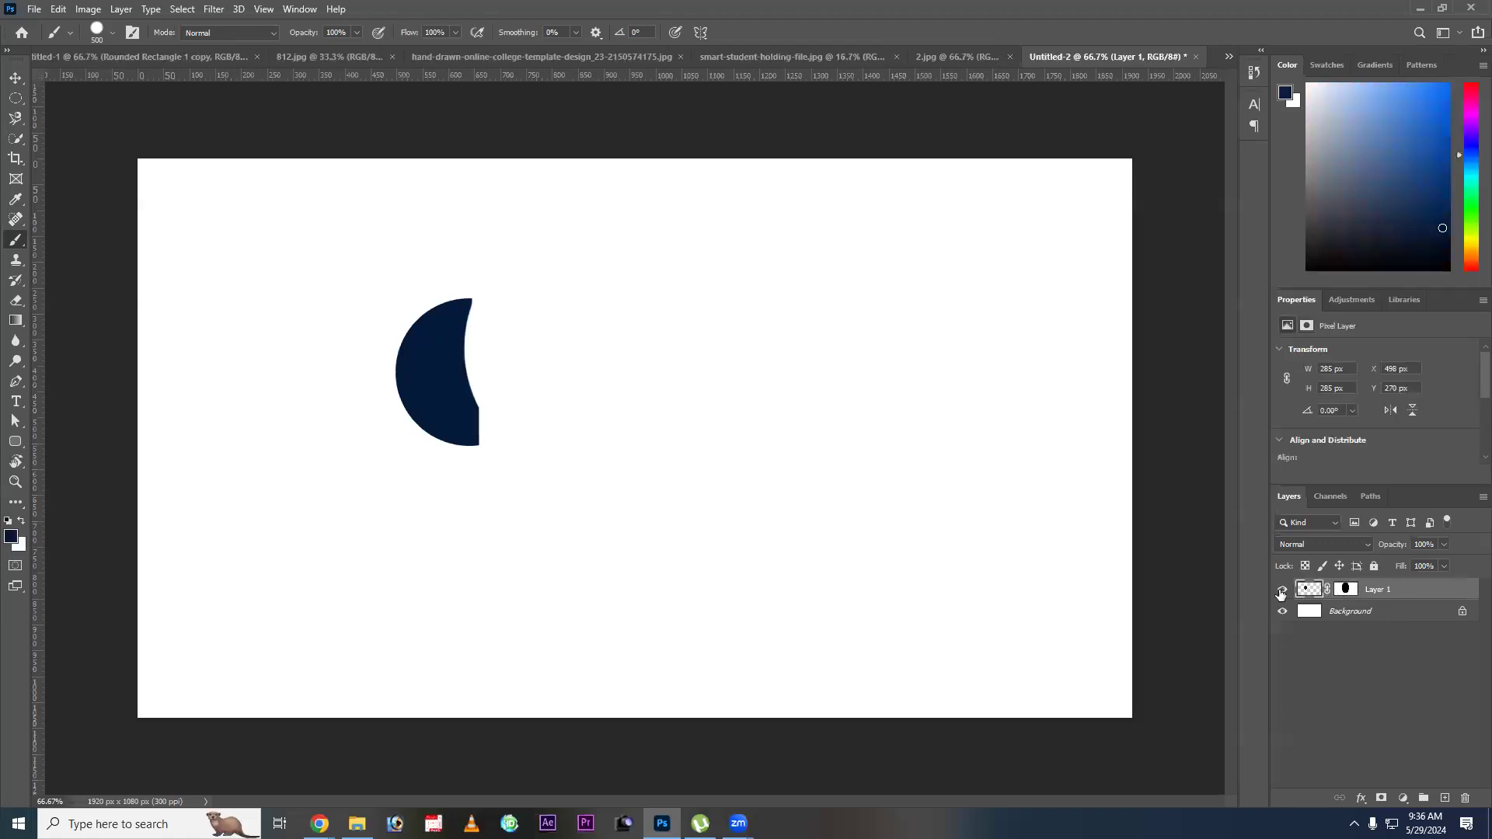
left_click(1347, 592)
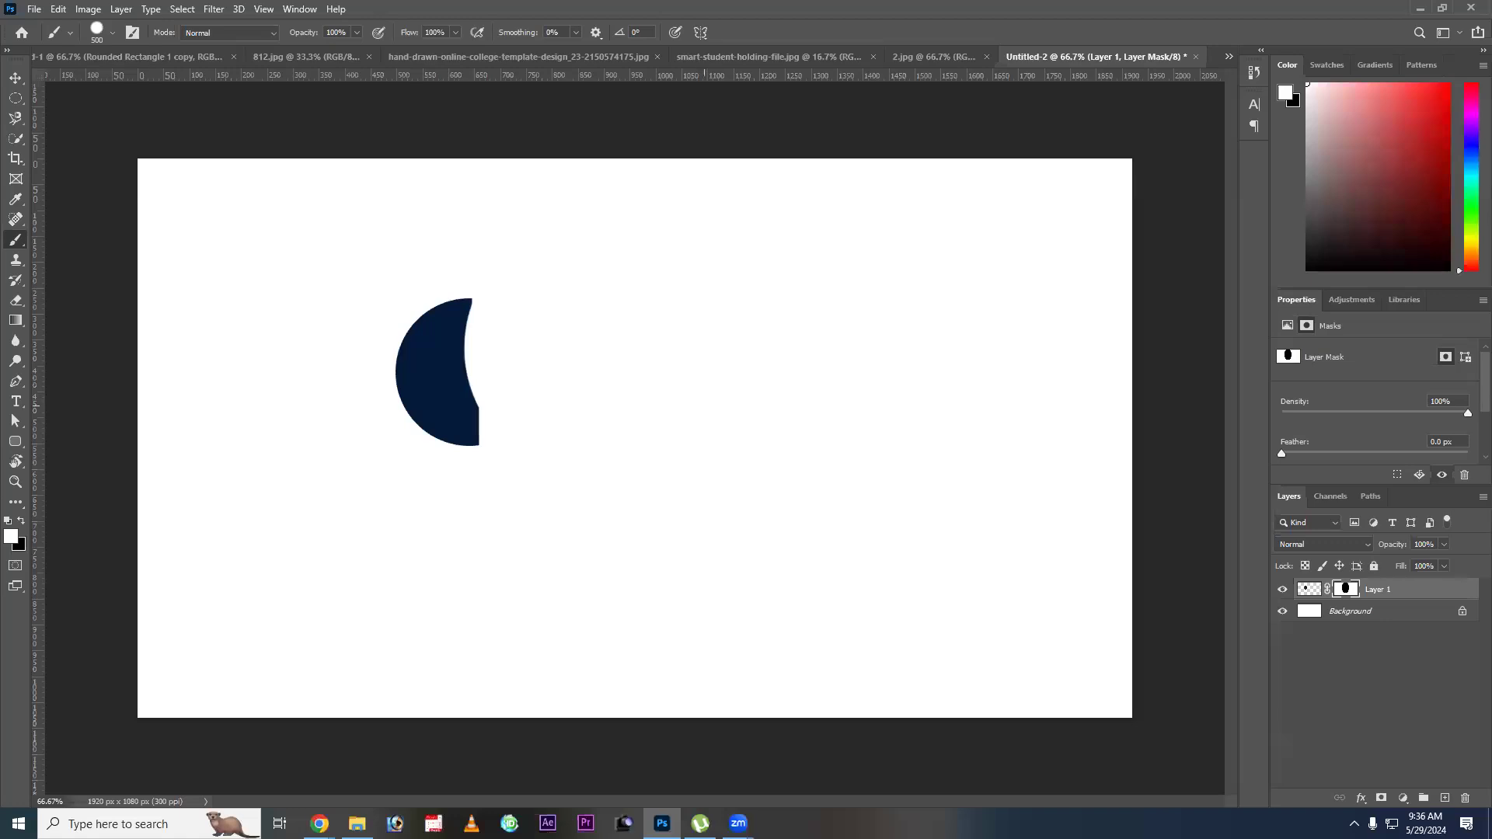
Choose the Soft Round brush with 0% hardness and reduce its size to 125 px.
right_click(677, 374)
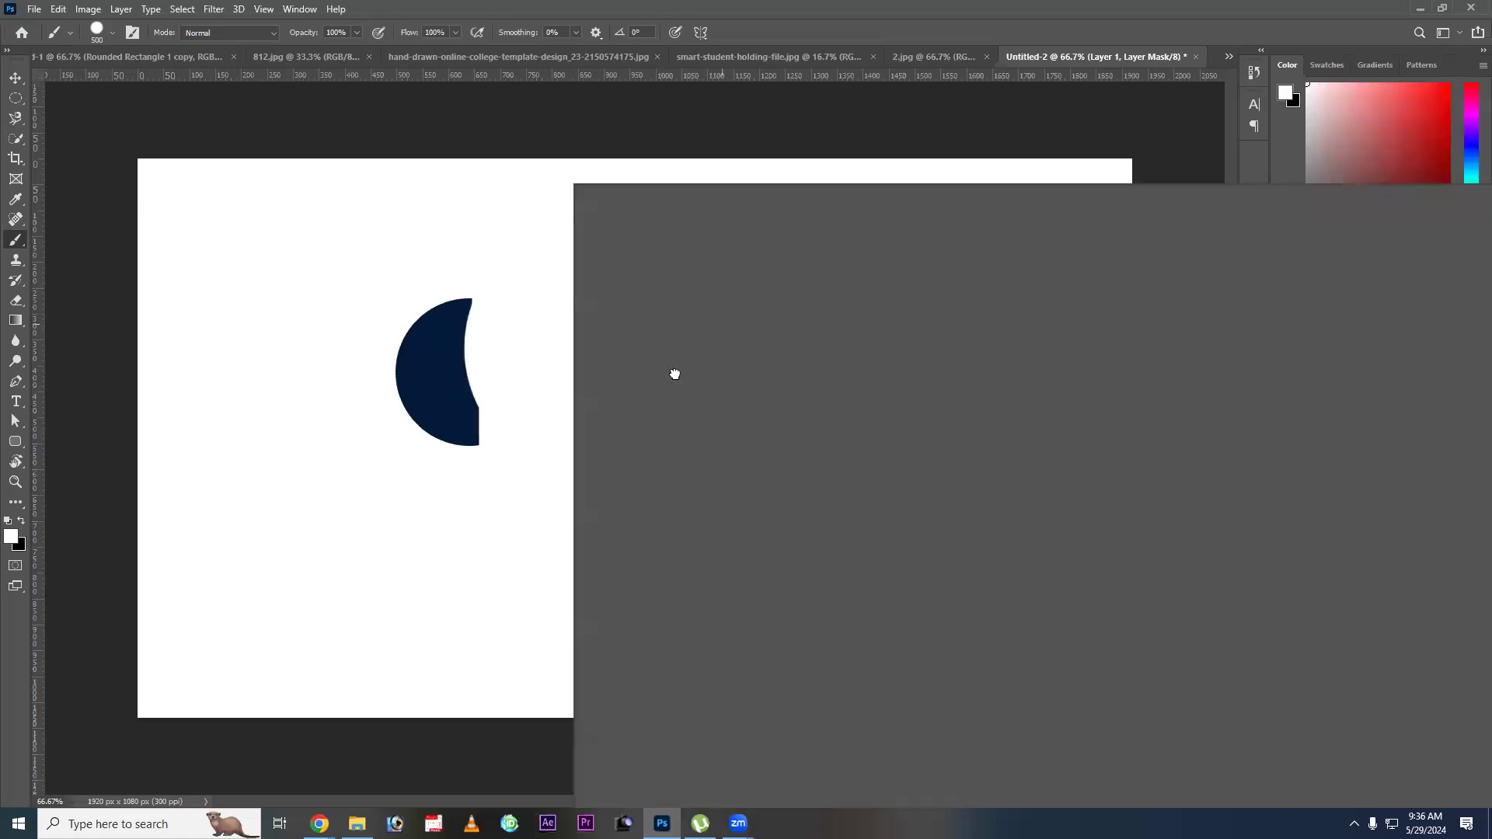
left_click(656, 377)
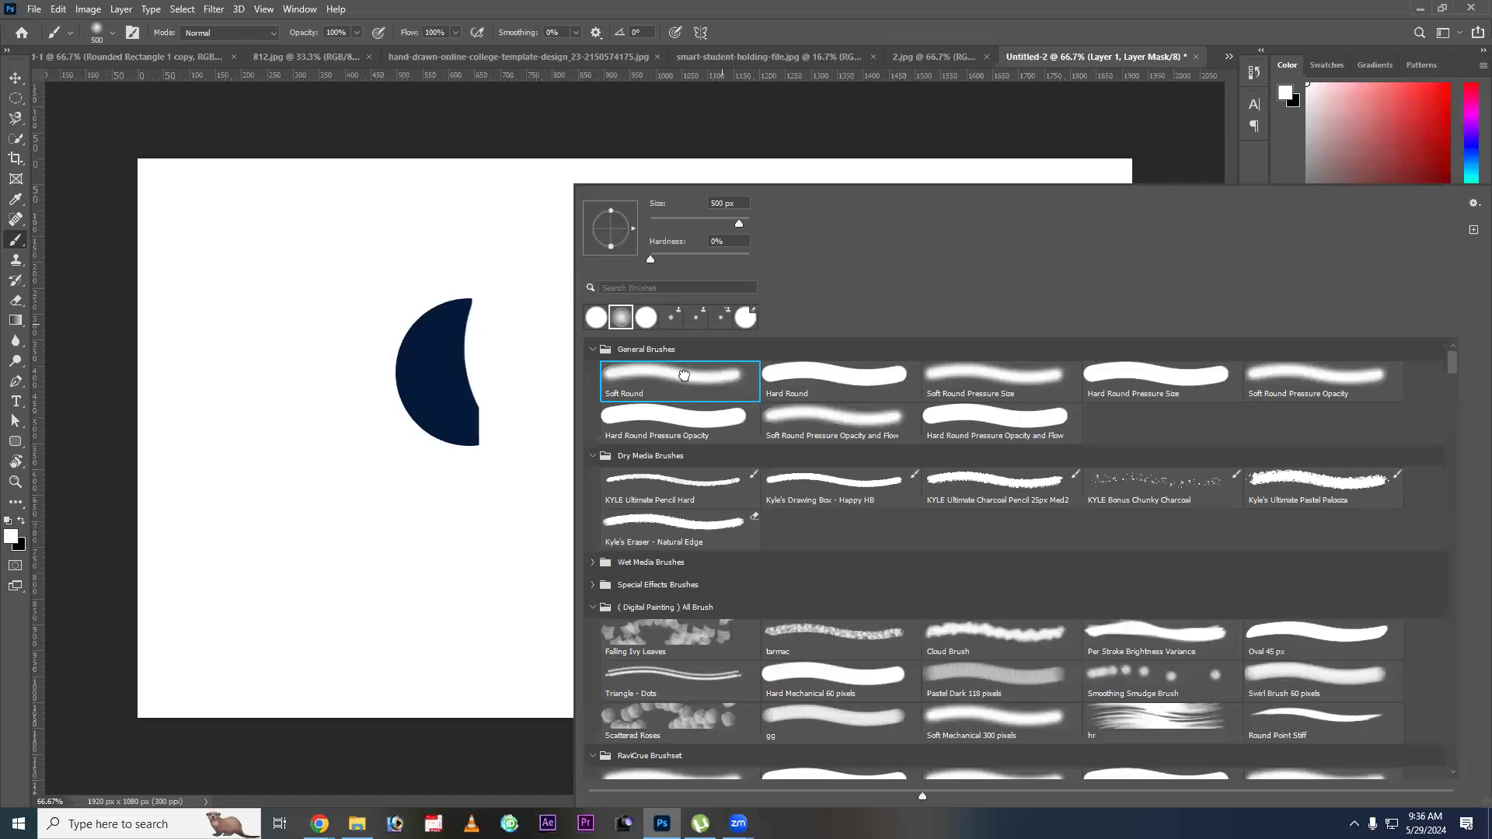
key("Return")
key("bracketleft")
key("bracketleft")
key("bracketleft")
key("bracketleft")
key("bracketleft")
key("bracketleft")
key("bracketleft")
Try revealing the circle's lower-right area with white dabs on the mask, and undo the dabs.
left_click(489, 412)
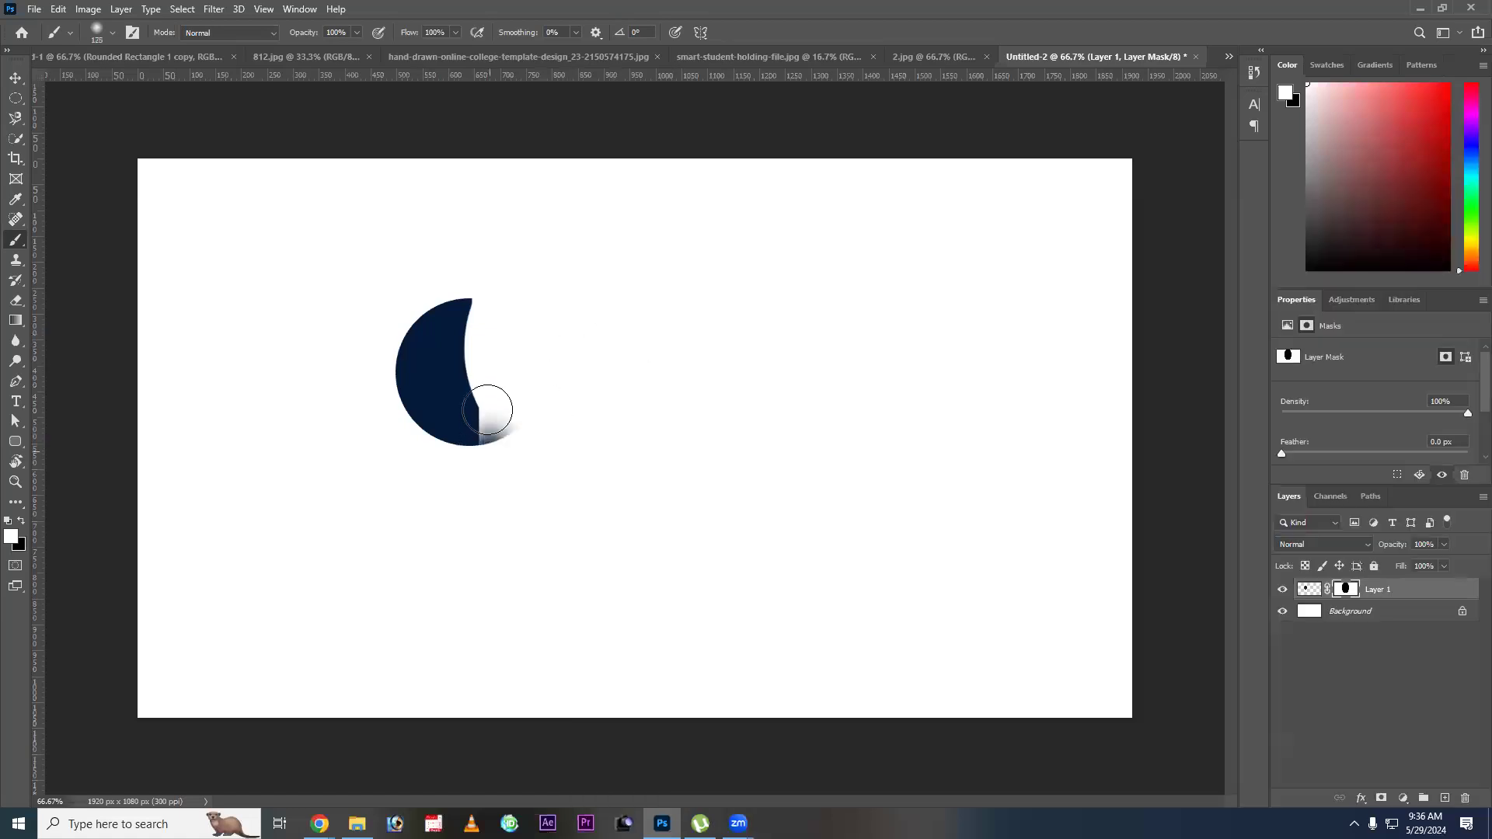
left_click(493, 413)
left_click(497, 412)
key("ctrl+z")
key("ctrl+z")
key("ctrl+z")
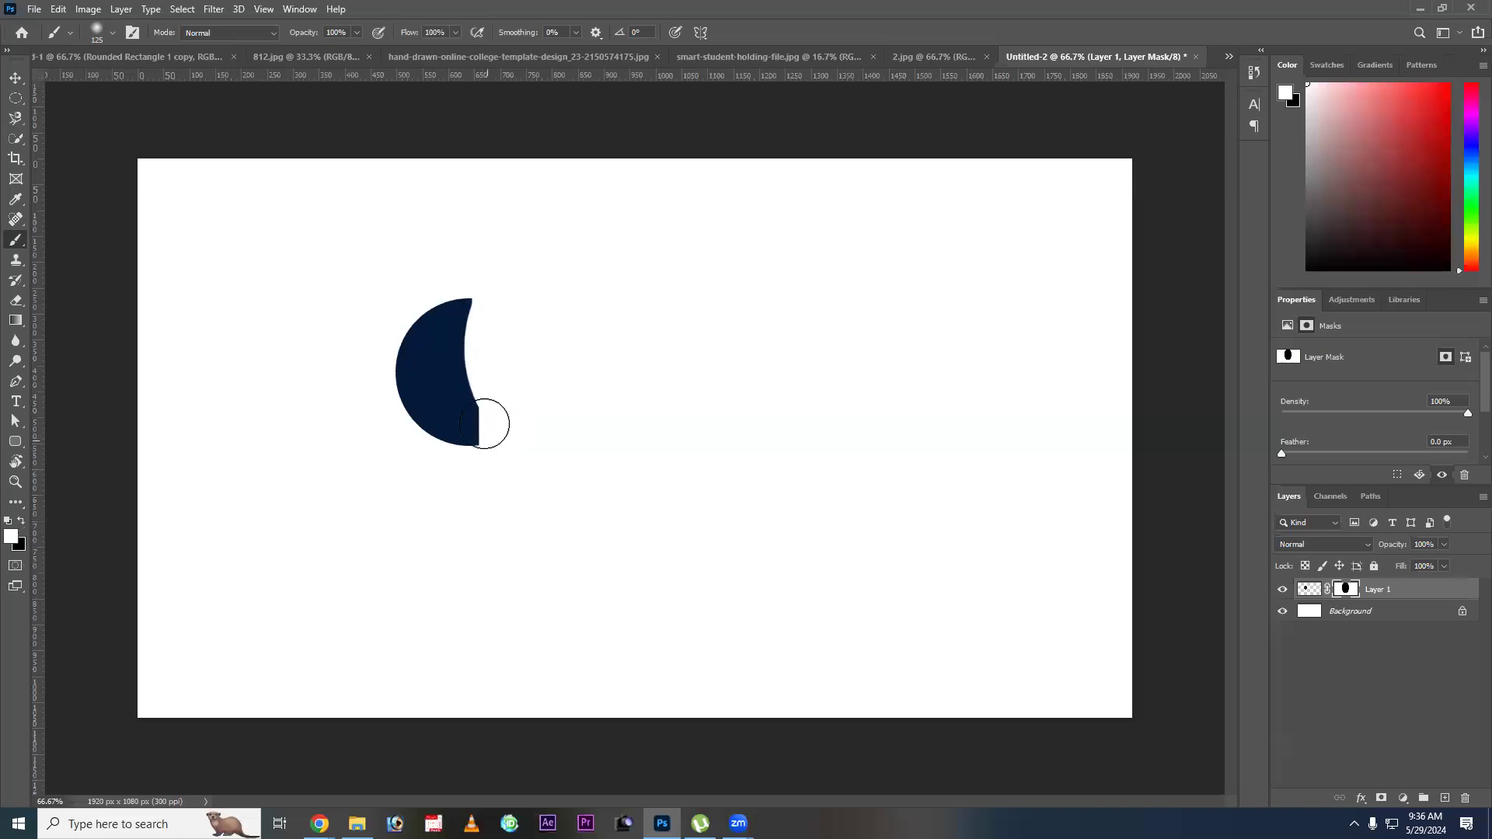
Paint white on the mask to restore the full circle, and paint black to hide its right half with a soft edge.
left_click_drag(532, 381, 502, 420)
left_click_drag(509, 319, 506, 383)
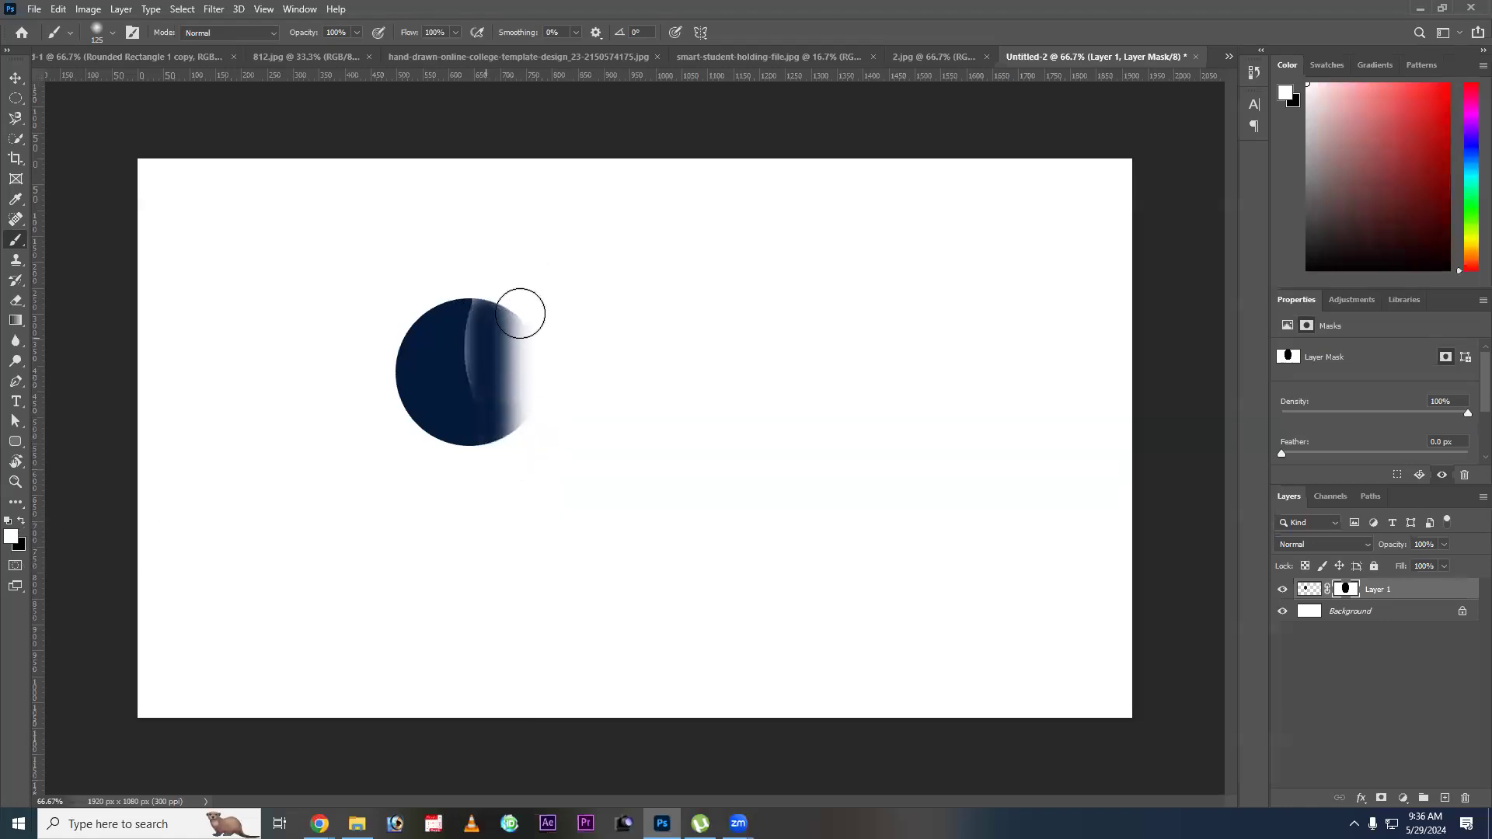
left_click_drag(498, 315, 510, 414)
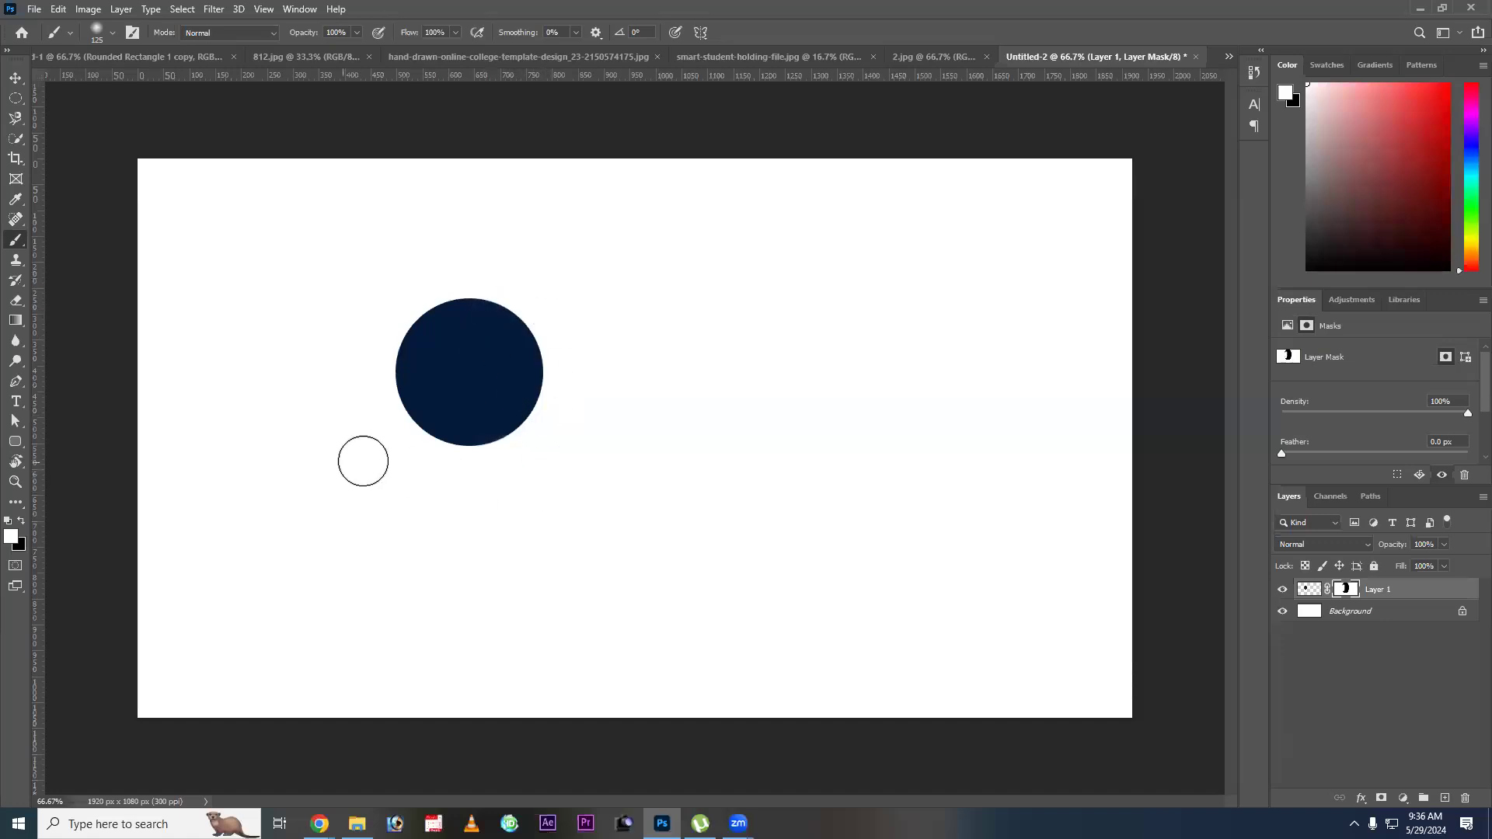
key("x")
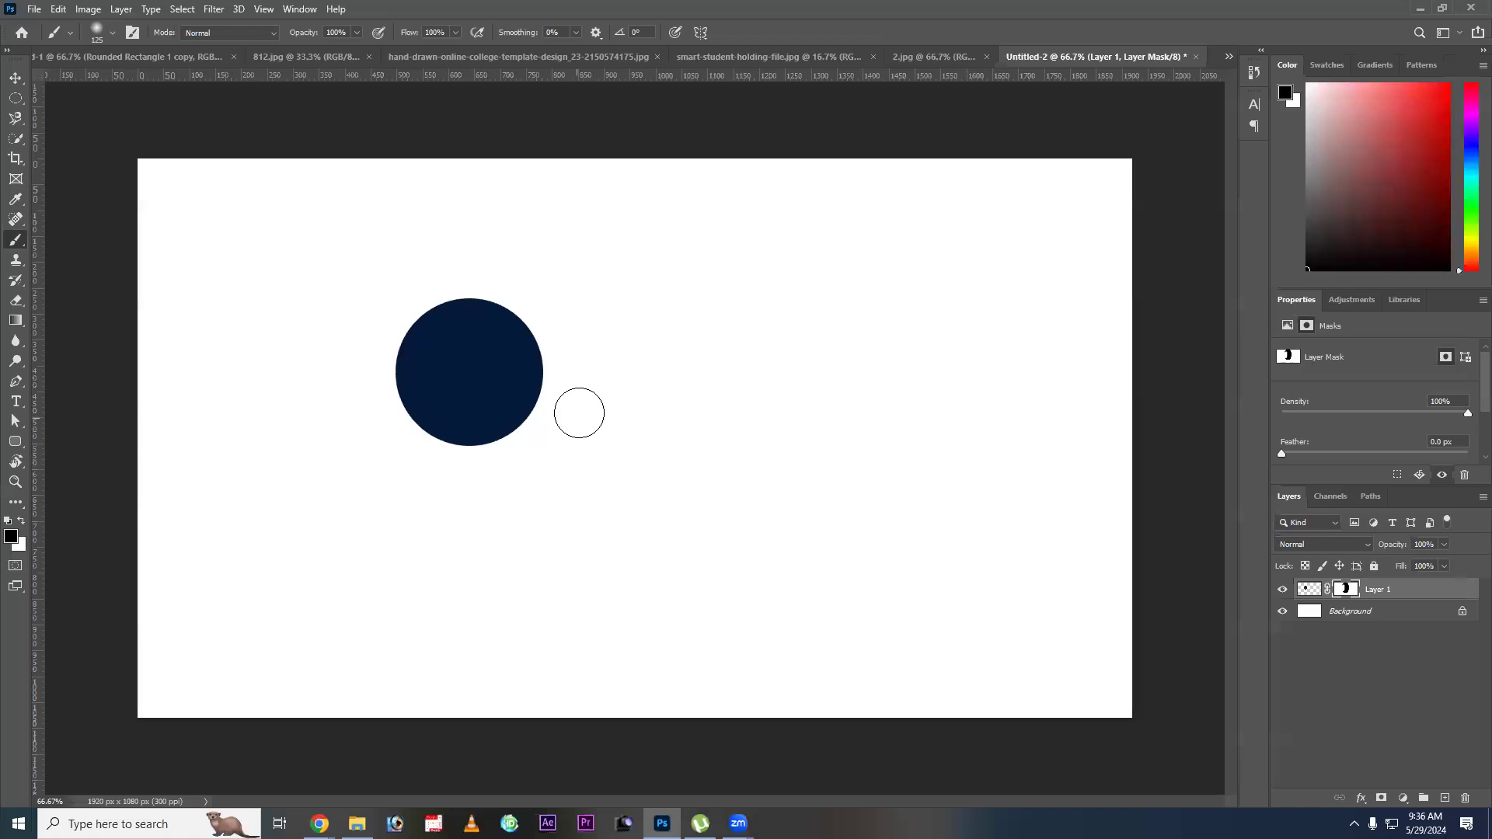
mouse_move(573, 414)
left_mouse_down()
mouse_move(534, 409)
mouse_move(537, 296)
mouse_move(526, 469)
mouse_move(527, 256)
mouse_move(550, 361)
mouse_move(537, 466)
mouse_move(504, 277)
mouse_move(537, 462)
mouse_move(520, 476)
mouse_move(512, 354)
mouse_move(481, 278)
mouse_move(549, 346)
mouse_move(530, 456)
mouse_move(499, 443)
mouse_move(506, 369)
mouse_move(438, 280)
mouse_move(488, 351)
mouse_move(478, 466)
left_mouse_up()
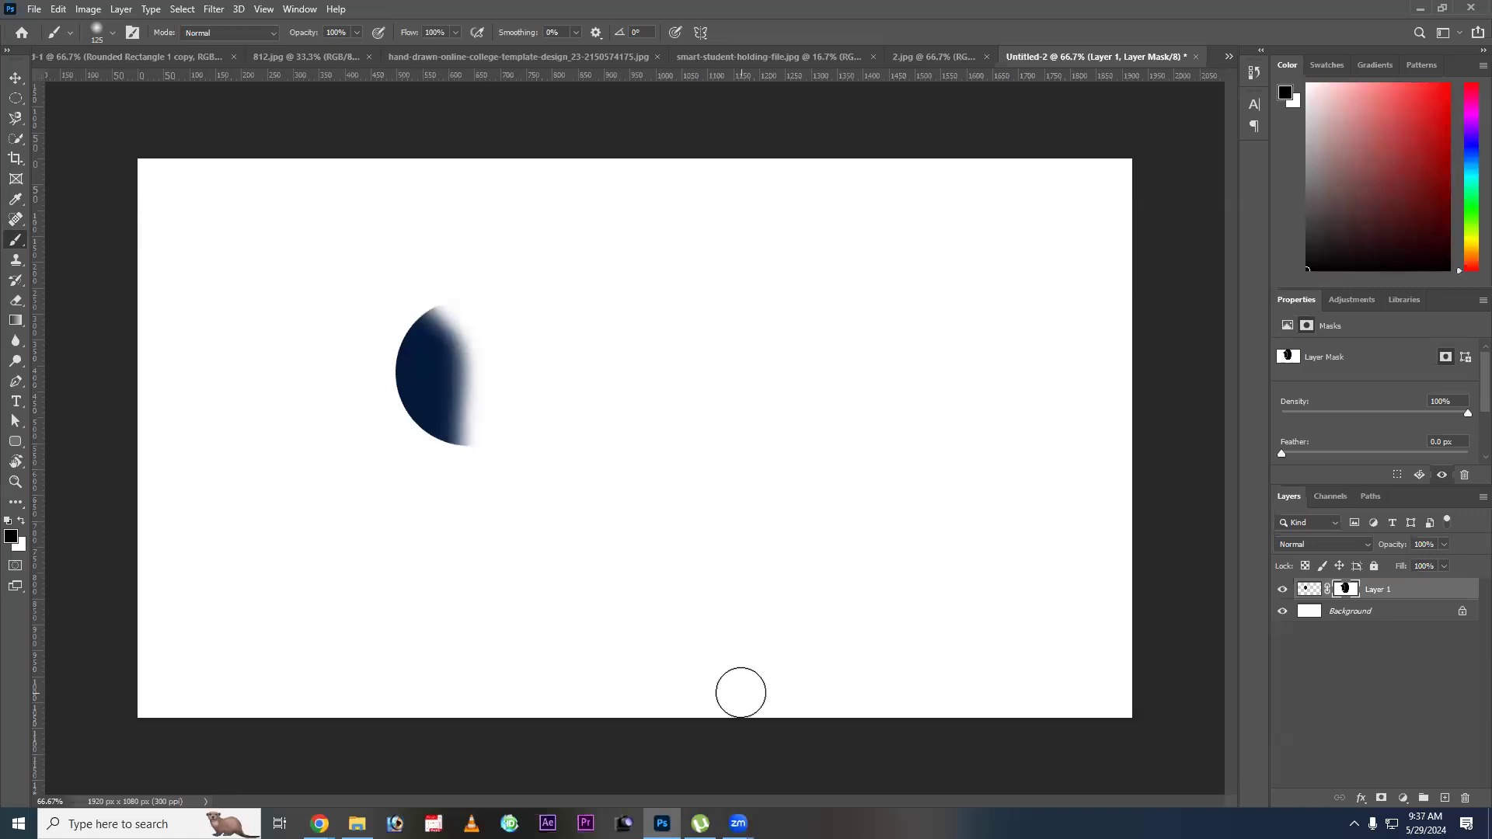
Move the masked half circle toward the middle of the canvas and delete Layer 1.
key("v")
right_click(433, 365)
left_click(463, 365)
left_click_drag(400, 410, 587, 418)
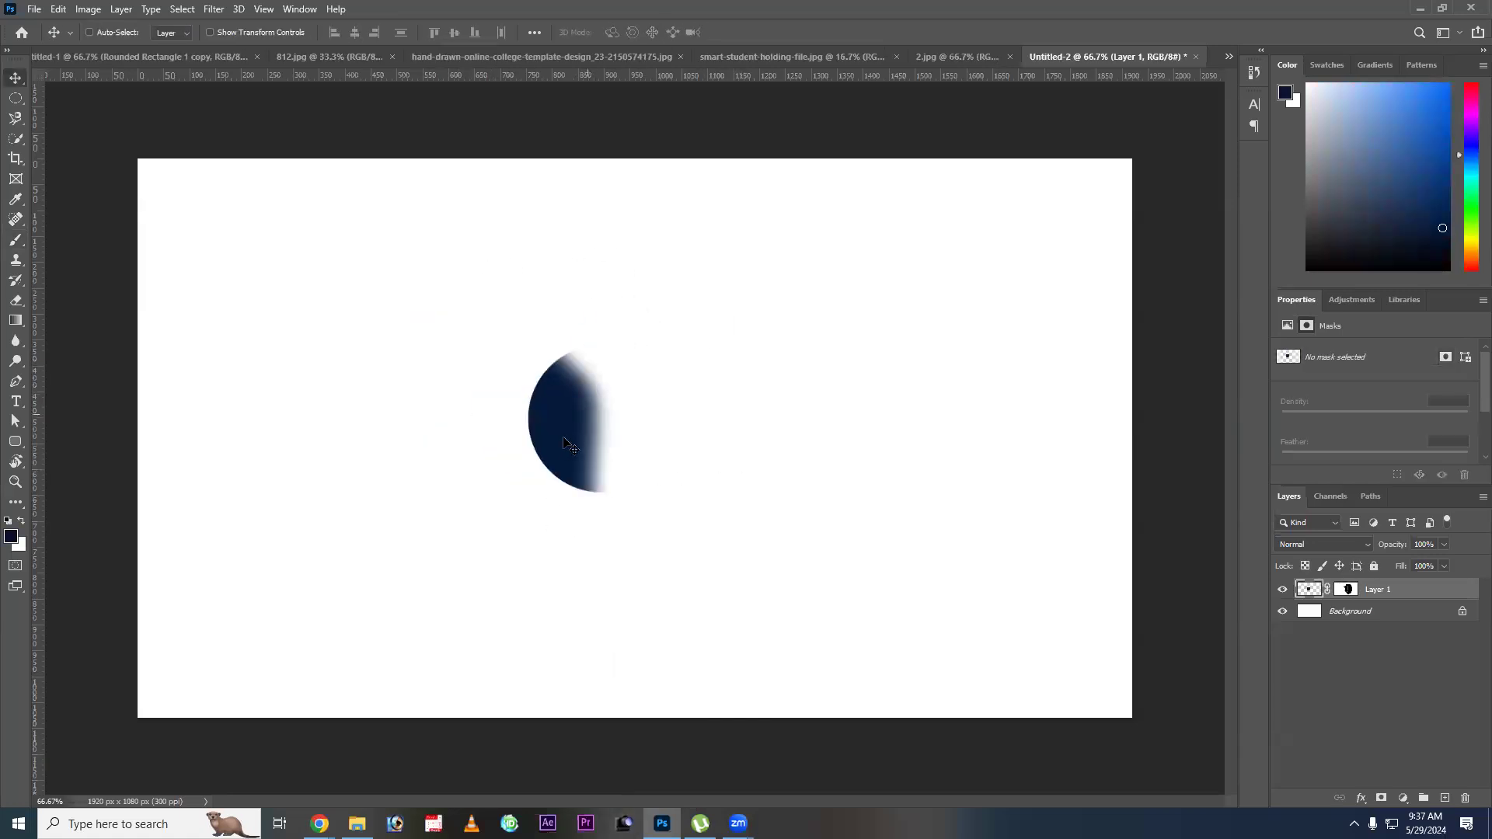
key("Delete")
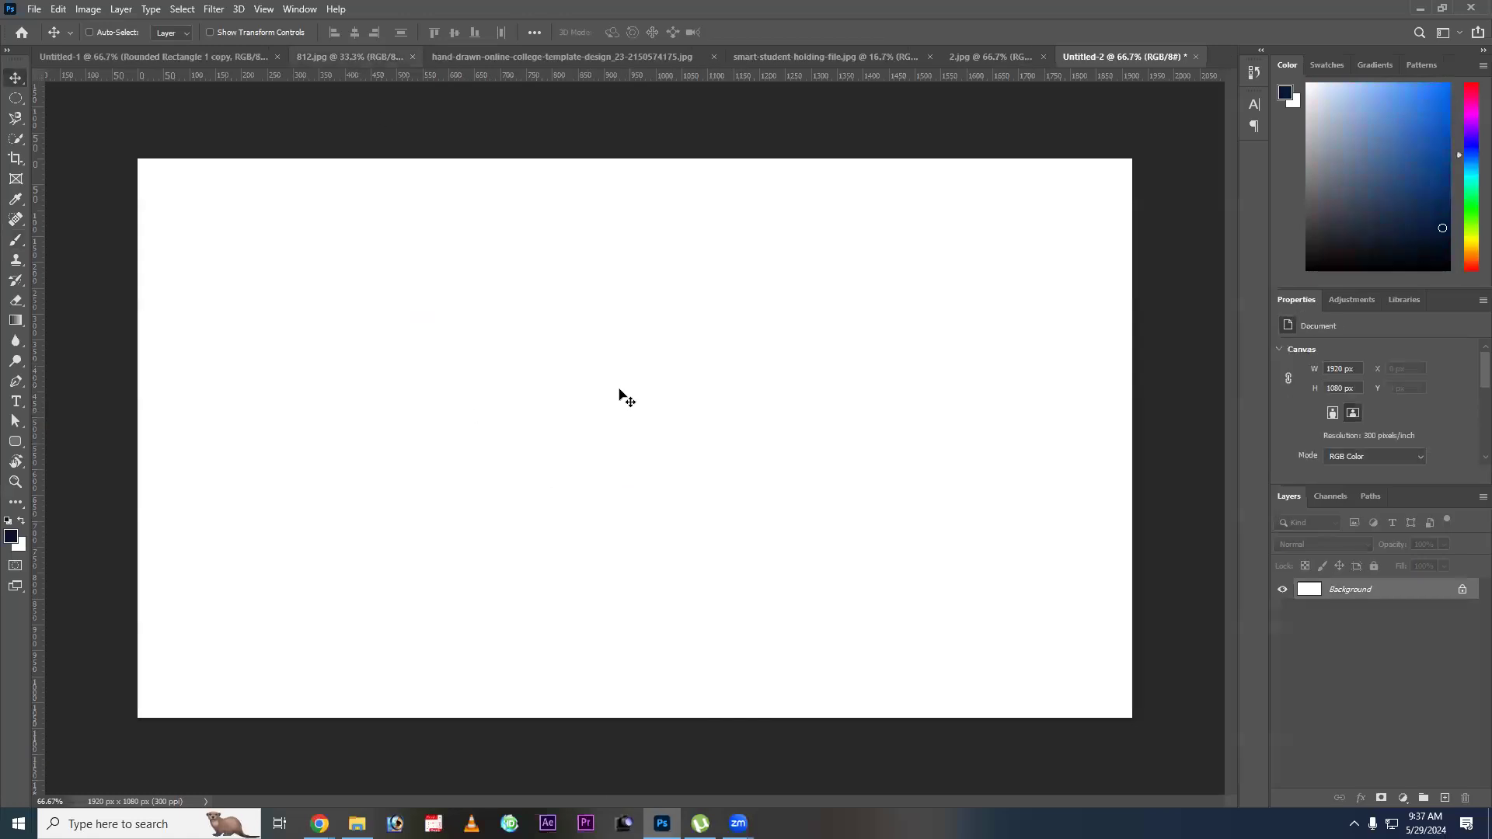
left_click(527, 56)
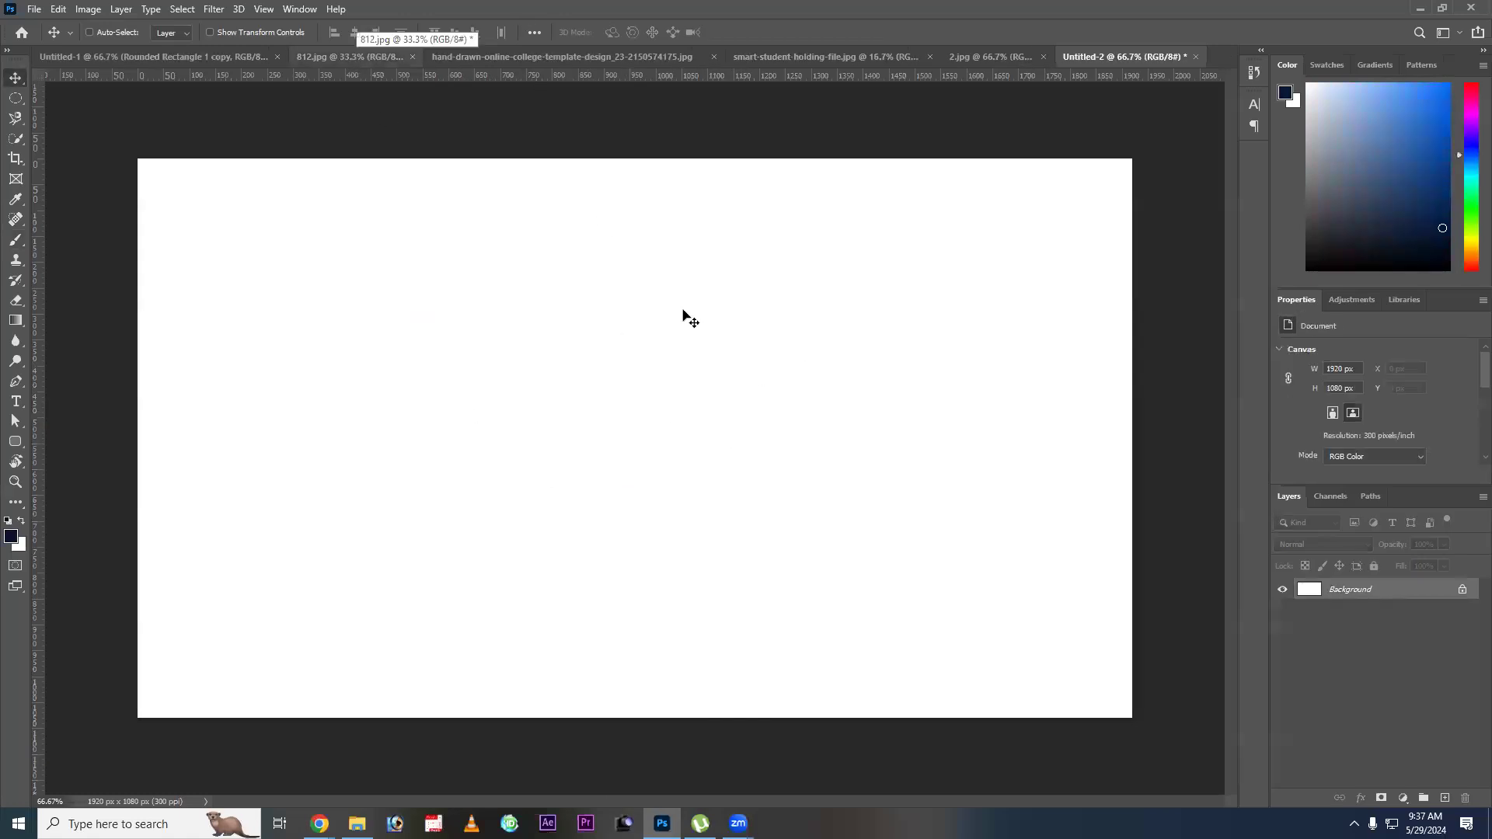
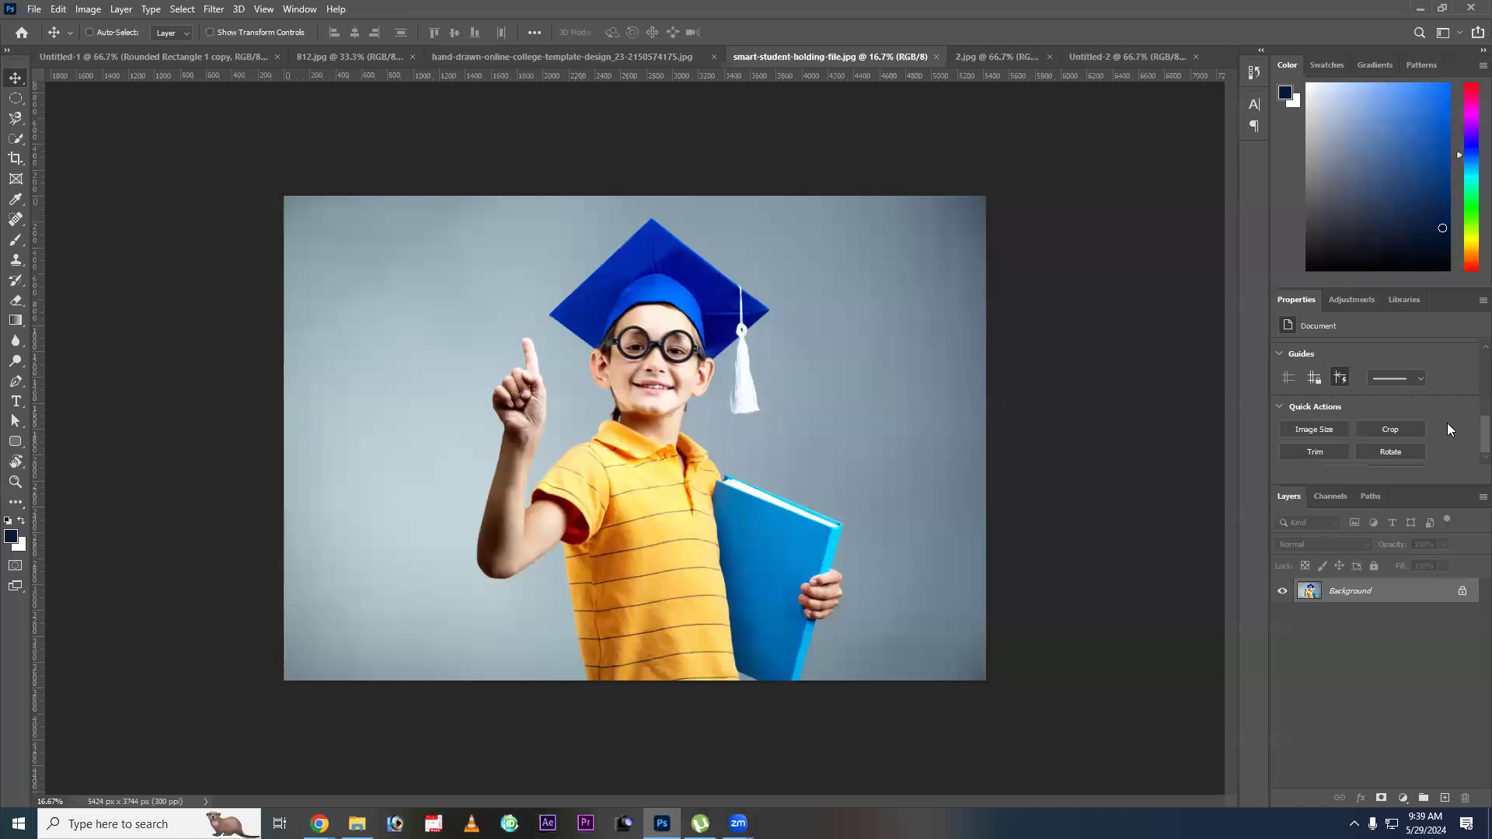
Remove the background from the smart-student photo using the automatic background removal.
scroll(1369, 389, "down", 2)
scroll(1365, 401, "down", 1)
left_click(1362, 399)
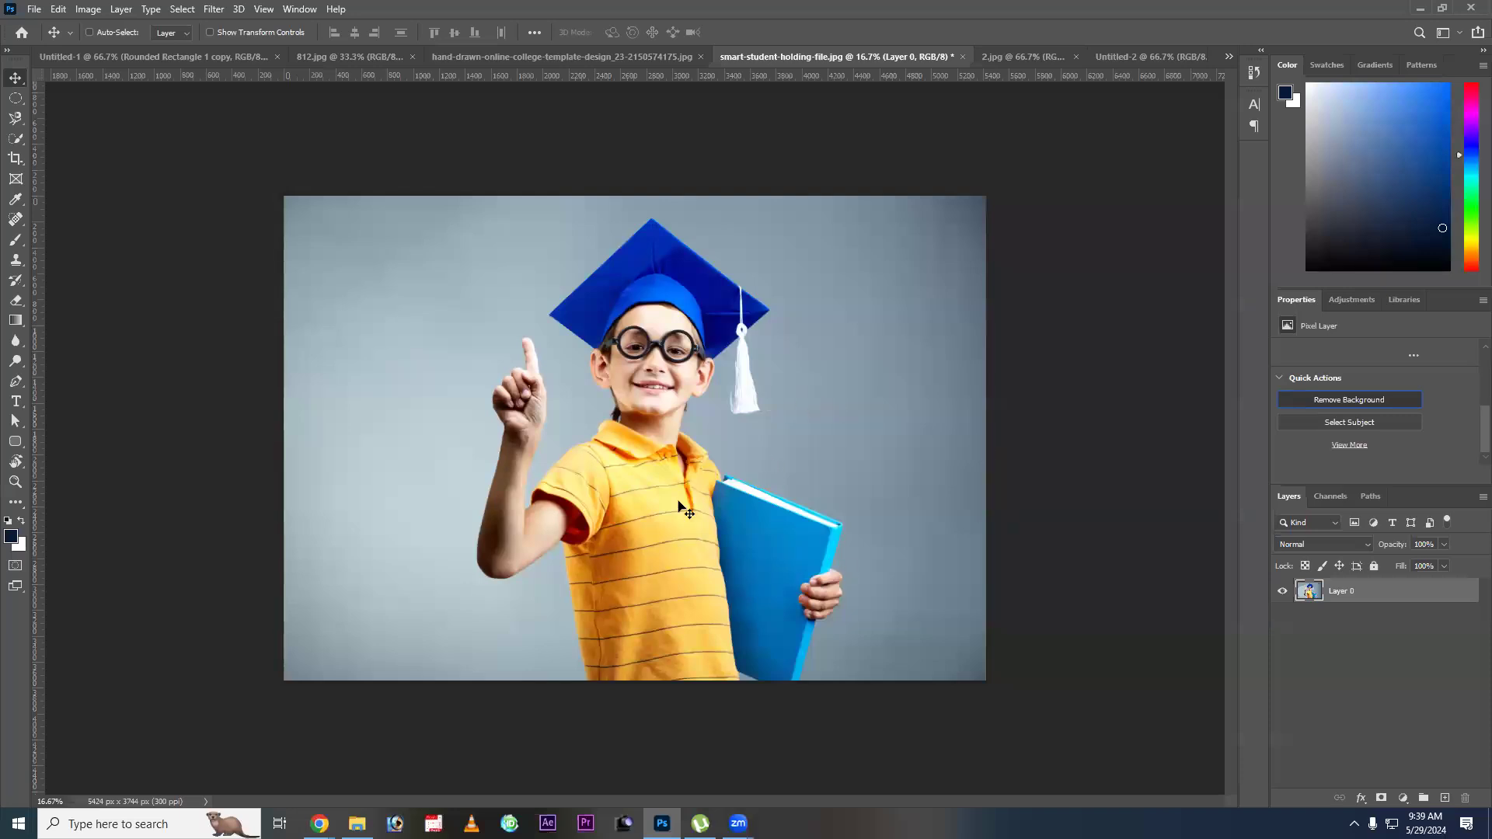
Paint white on the layer mask with a 200 px soft brush to restore the missing parts of the blue book.
key("b")
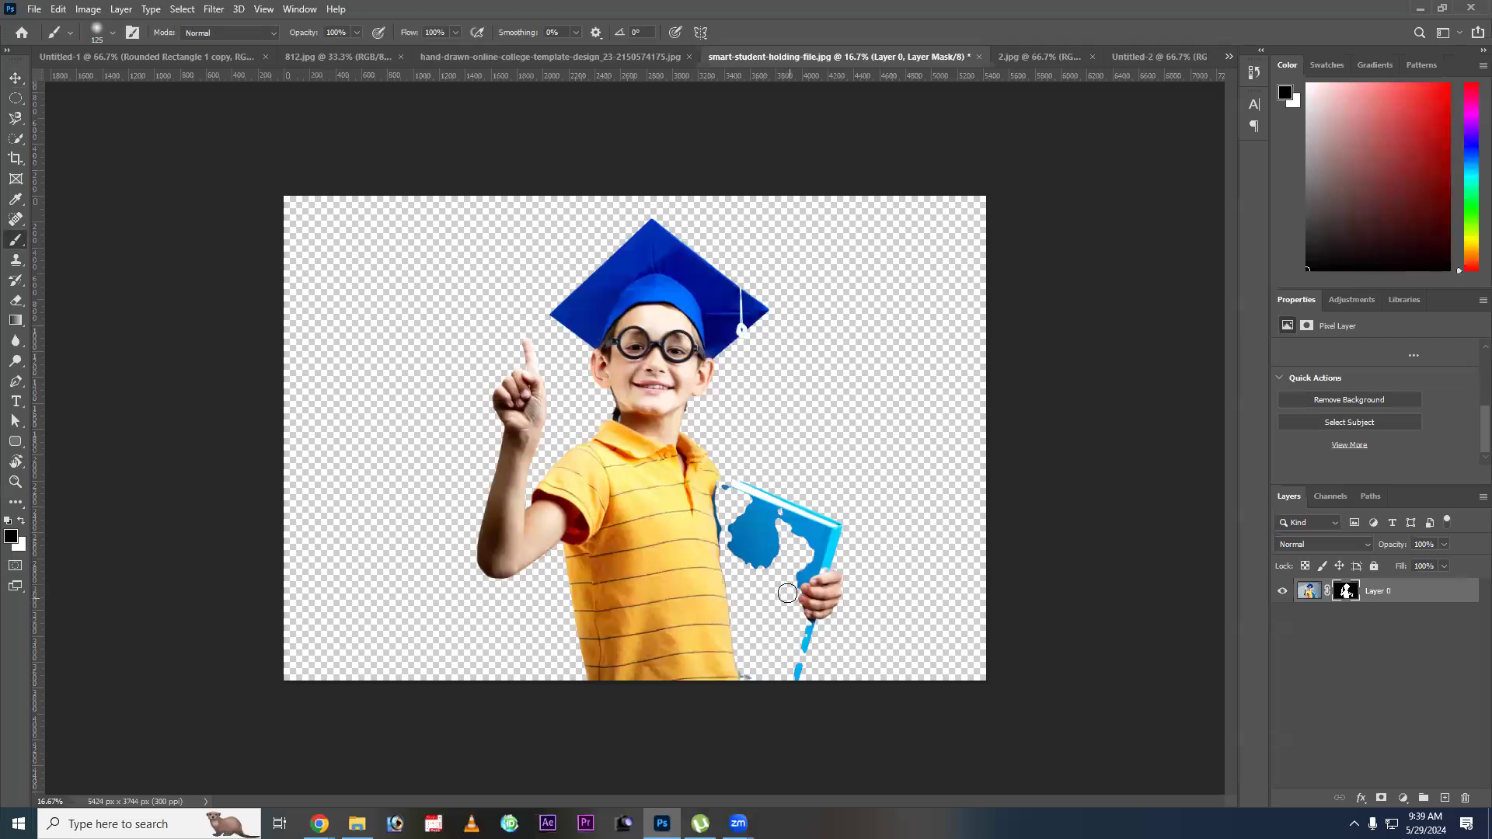
key("x")
mouse_move(780, 550)
left_mouse_down()
mouse_move(778, 591)
mouse_move(770, 567)
left_mouse_up()
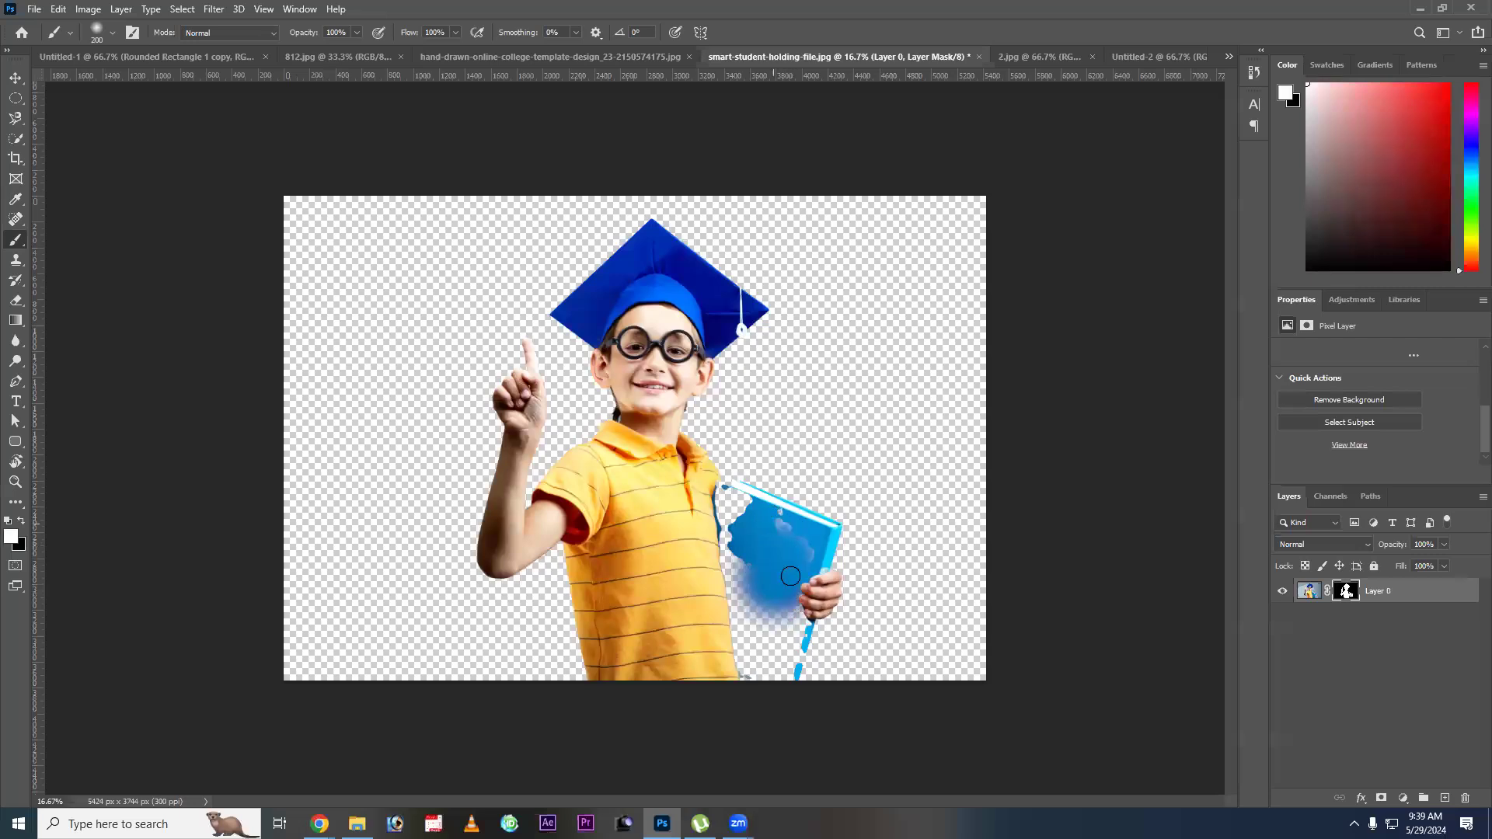
mouse_move(812, 577)
left_mouse_down()
mouse_move(788, 682)
mouse_move(795, 646)
mouse_move(787, 673)
mouse_move(764, 679)
mouse_move(758, 661)
mouse_move(738, 691)
mouse_move(732, 648)
left_mouse_up()
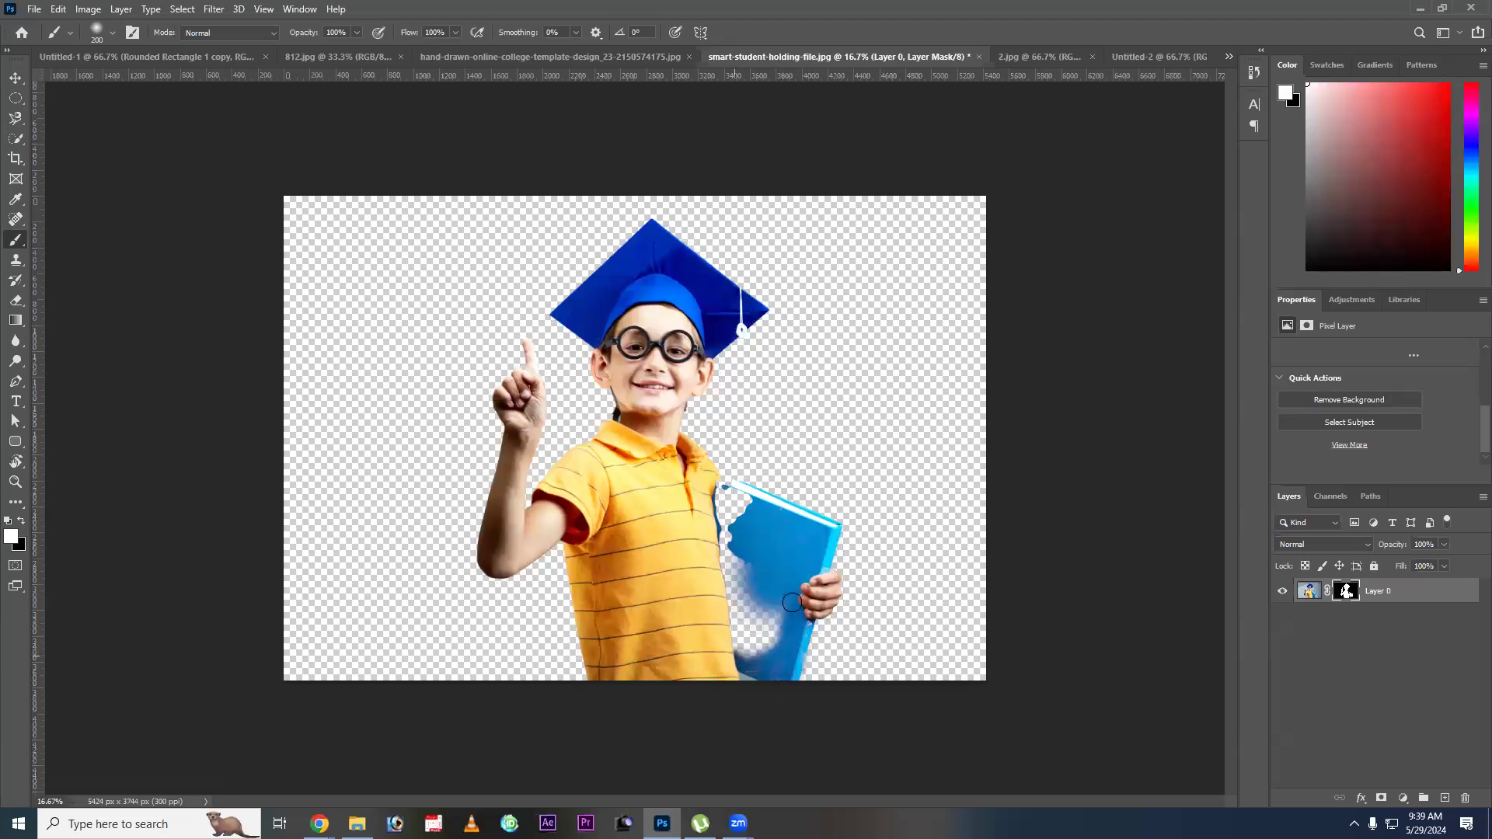
left_click_drag(735, 589, 726, 572)
mouse_move(750, 514)
left_mouse_down()
mouse_move(702, 489)
mouse_move(749, 525)
mouse_move(719, 539)
left_mouse_up()
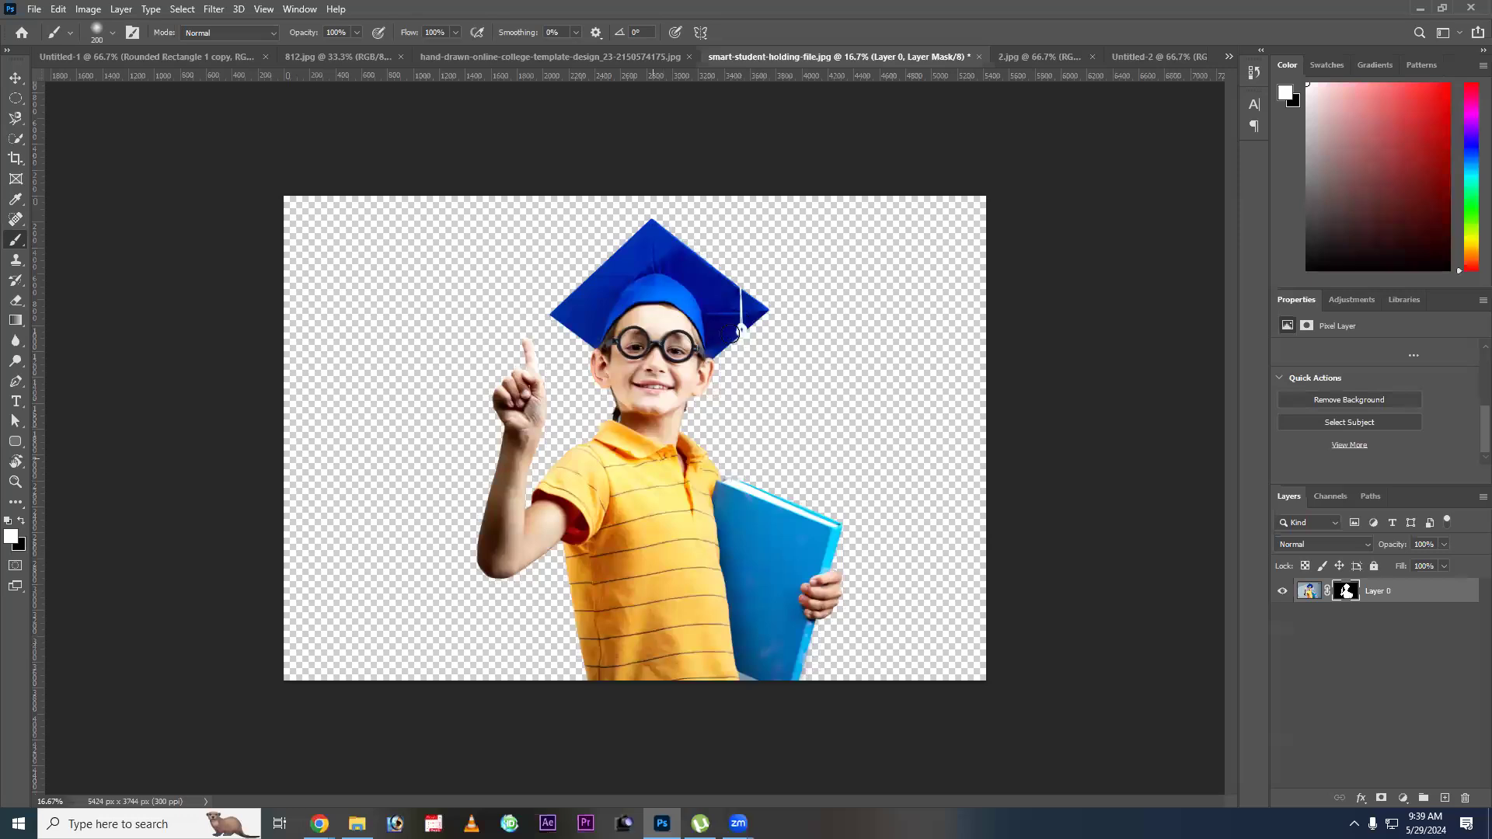
Remove the layer mask from Layer 0, applying it permanently to the layer.
key("v")
left_click_drag(1347, 592, 1466, 801)
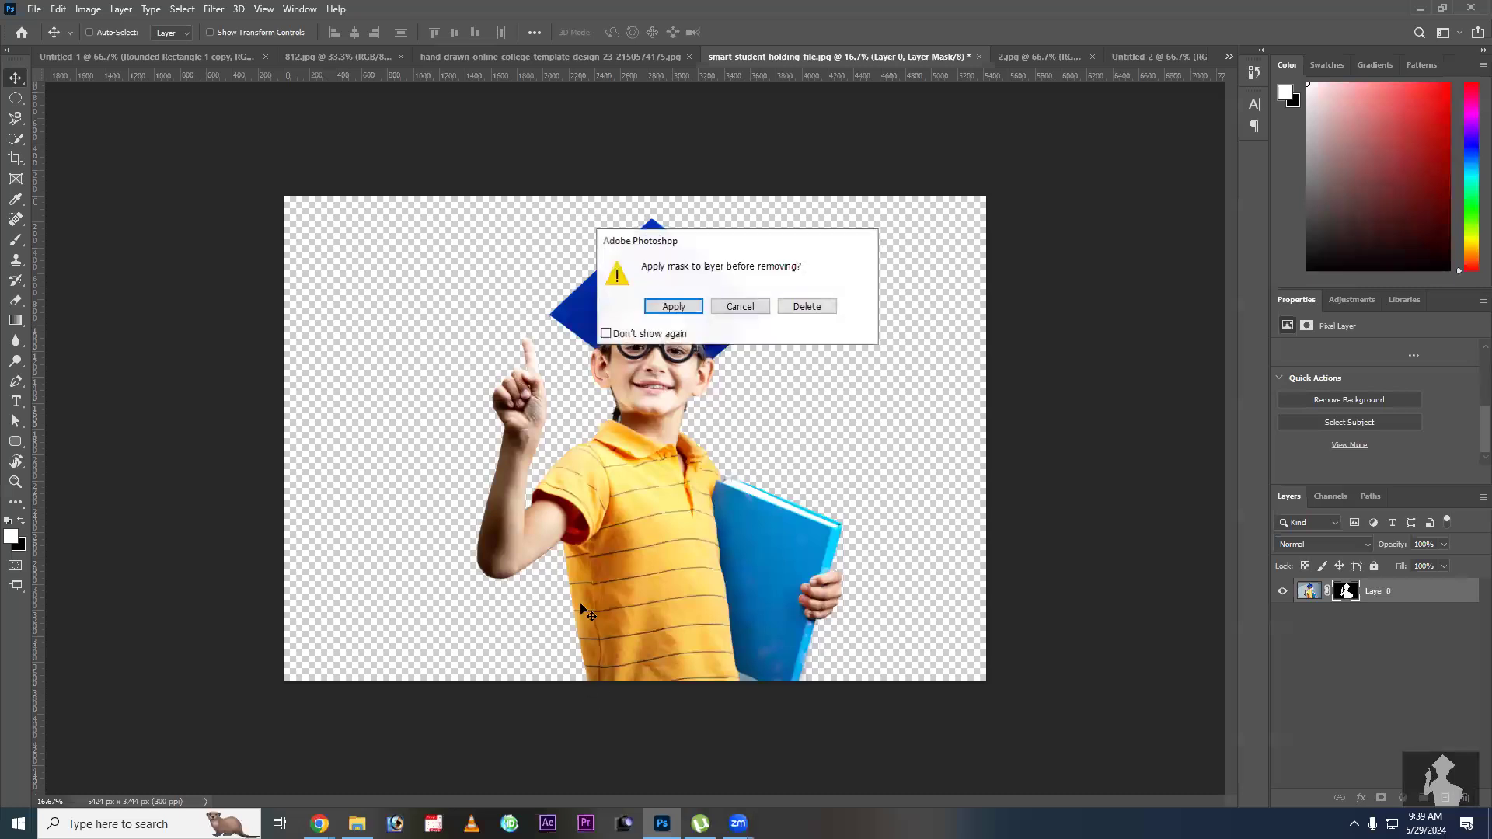
key("Return")
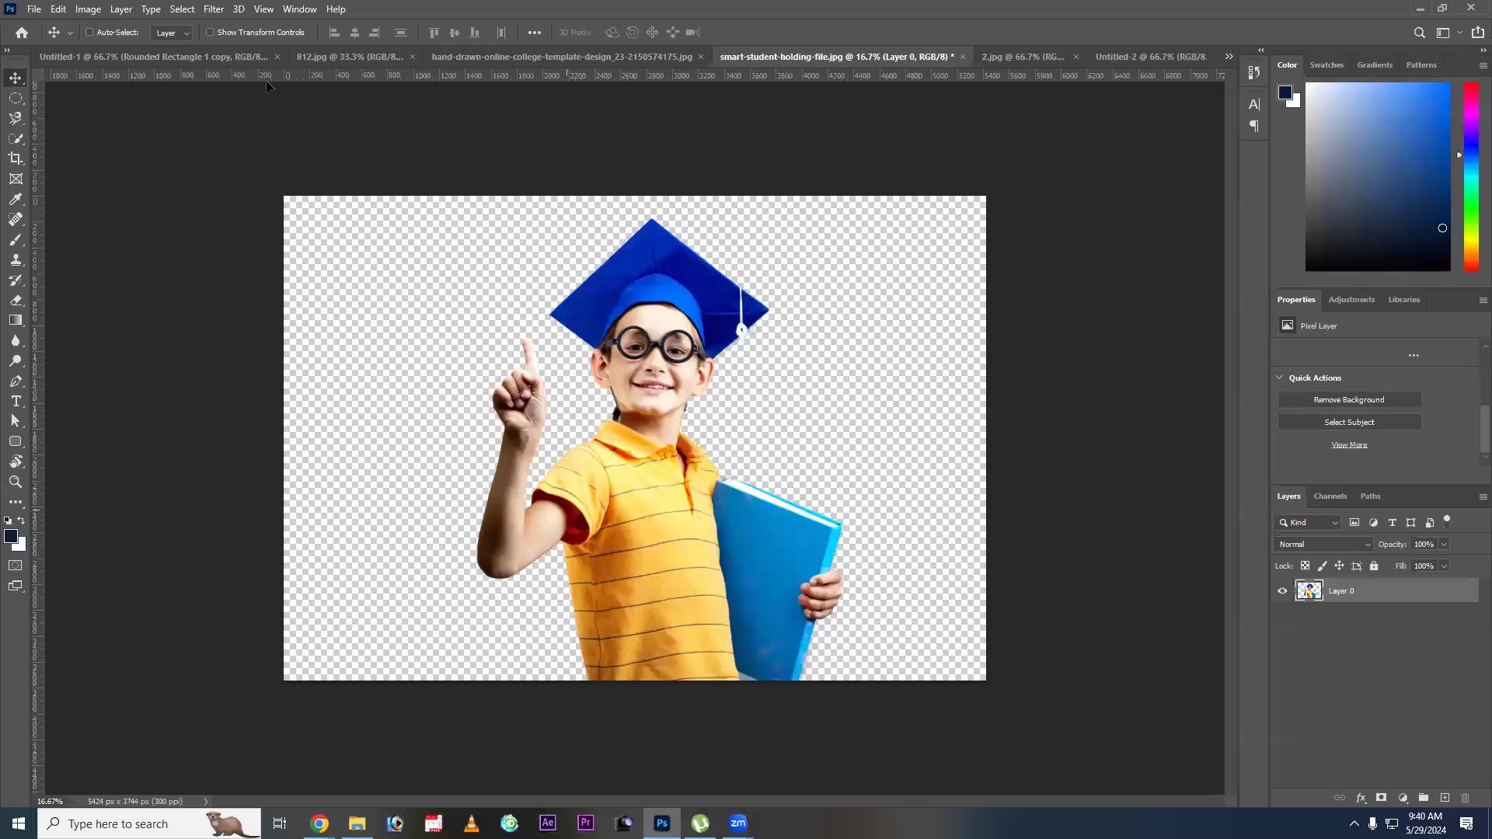
Bring the student cutout into the Untitled-1 design and scale it down to fit the right half of the canvas.
left_click_drag(161, 56, 129, 290)
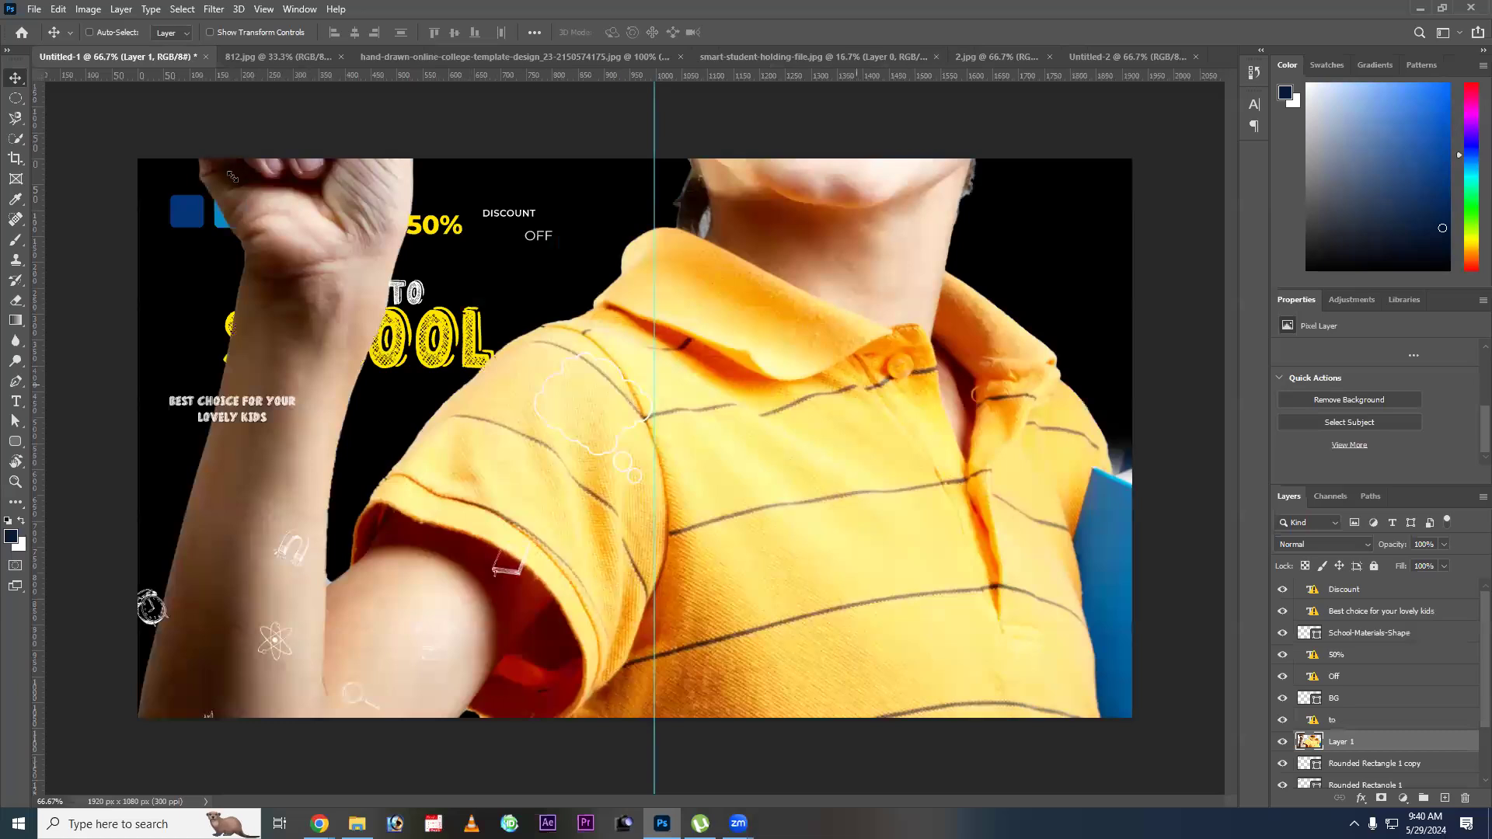
left_click_drag(233, 176, 535, 374)
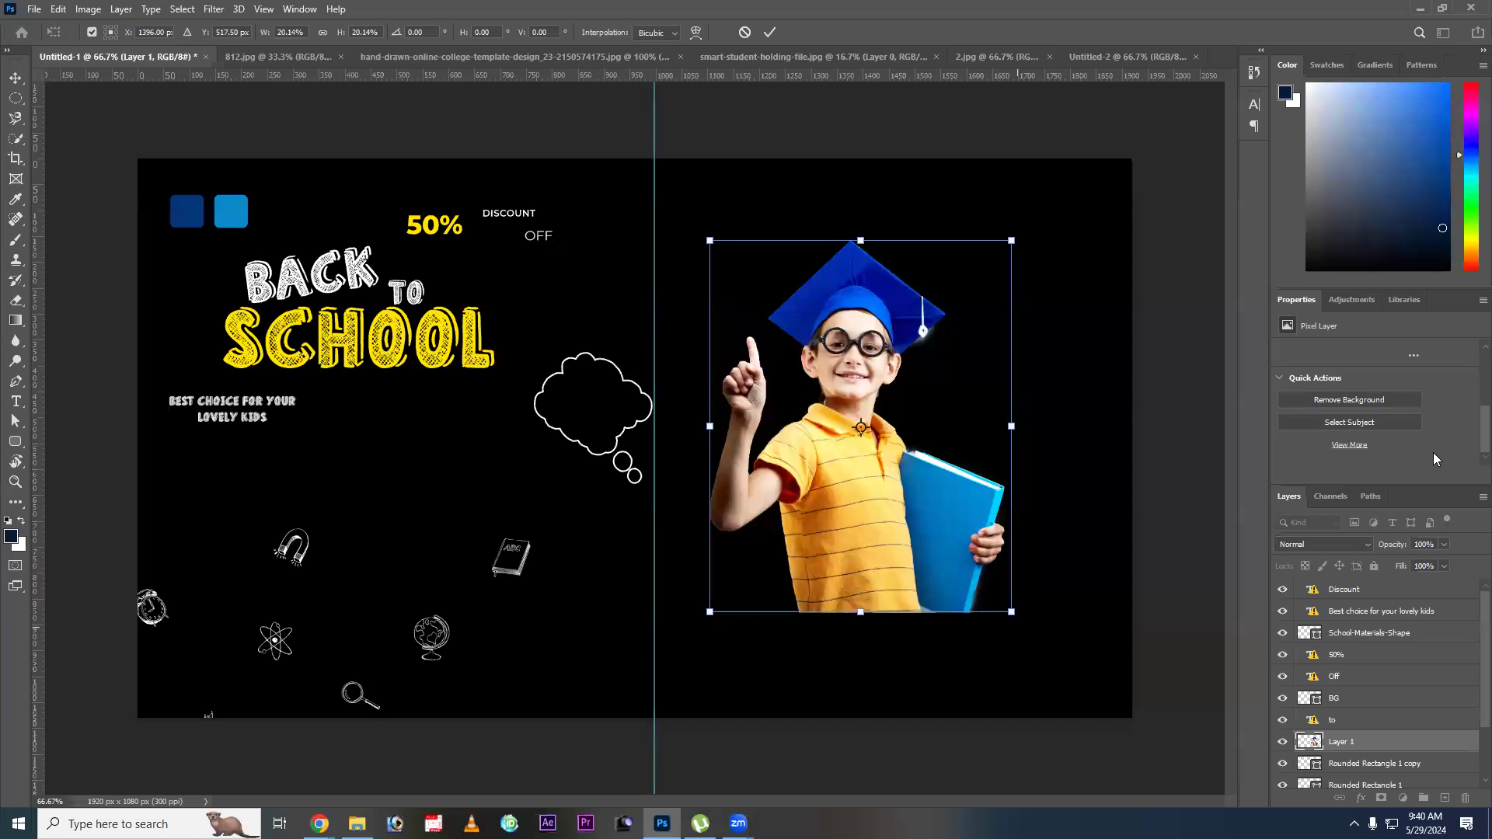
key("Return")
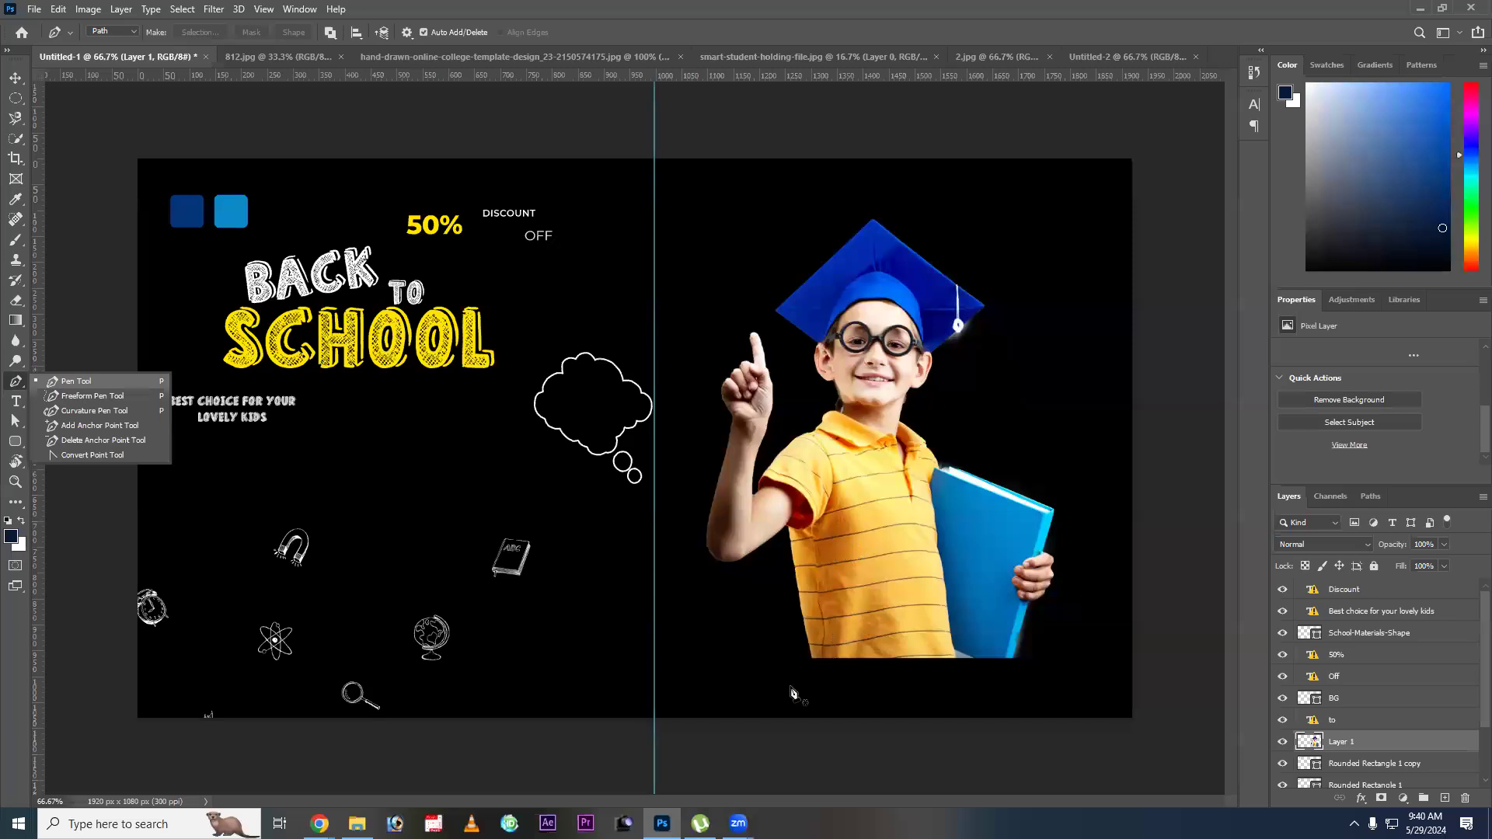
Try moving the student cutout higher on the canvas, and undo the move.
left_click(799, 653)
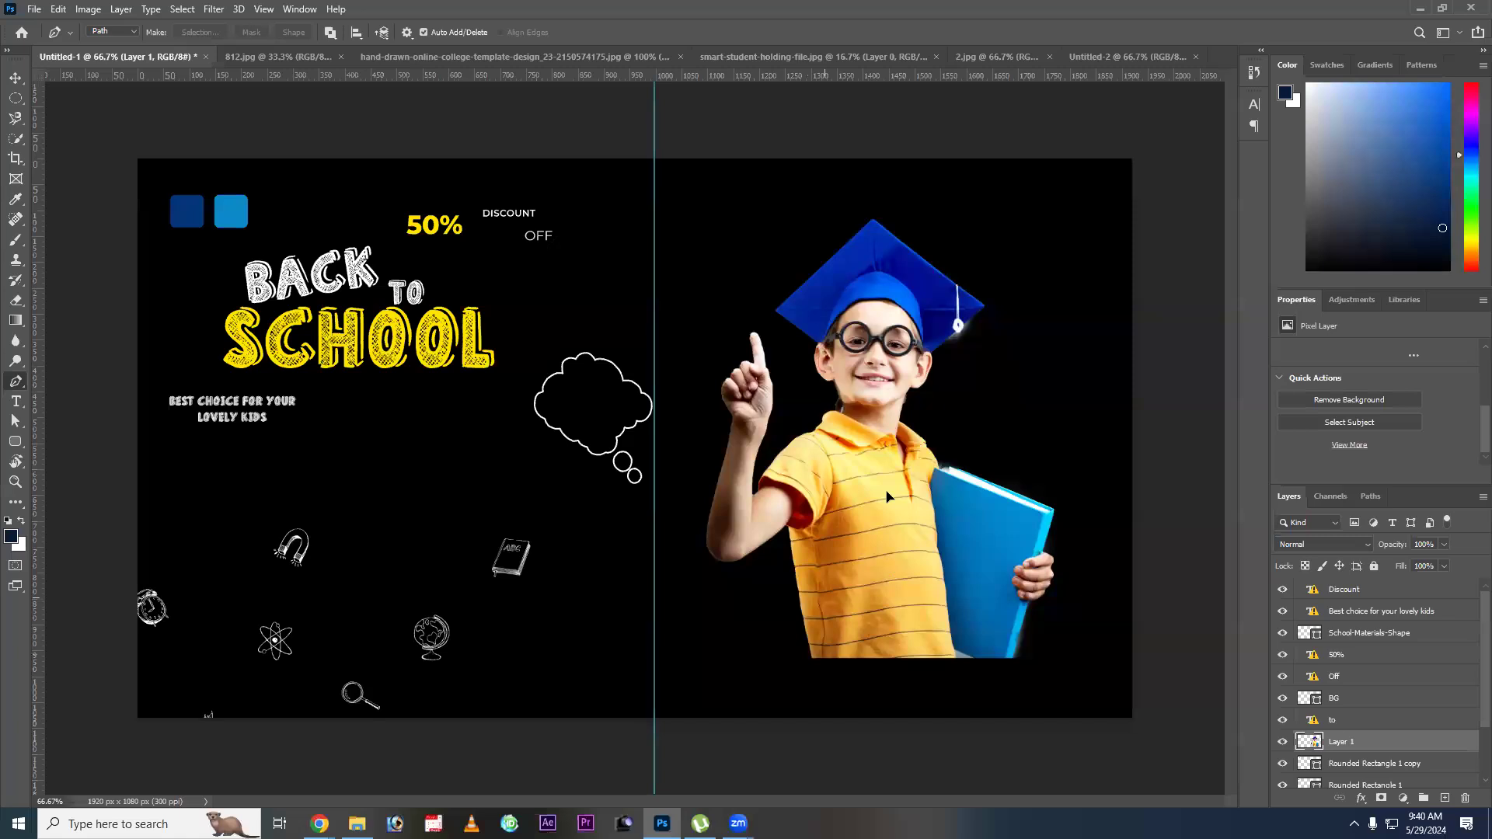
key("v")
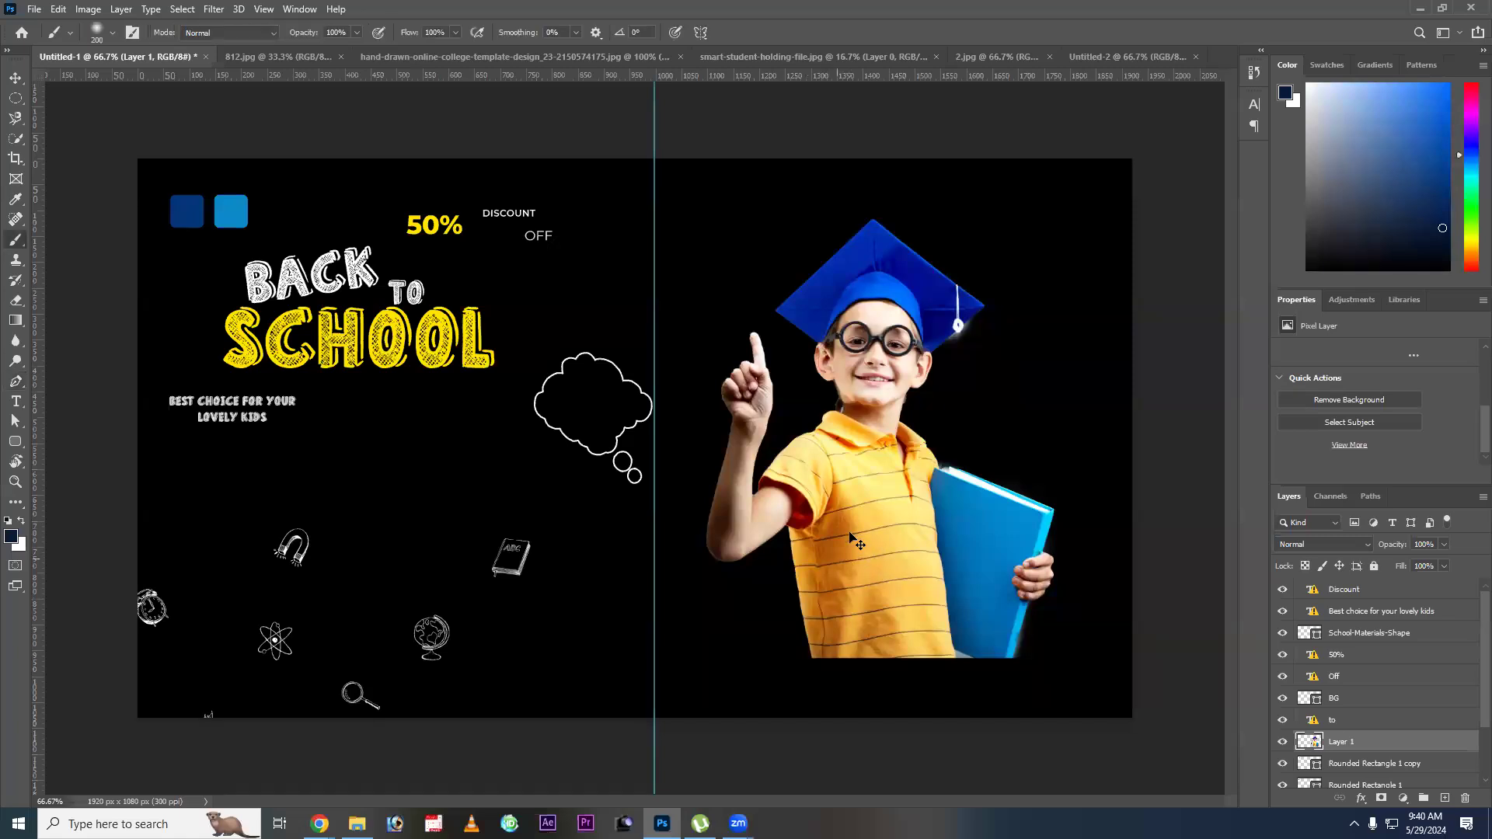
left_click_drag(849, 537, 849, 493)
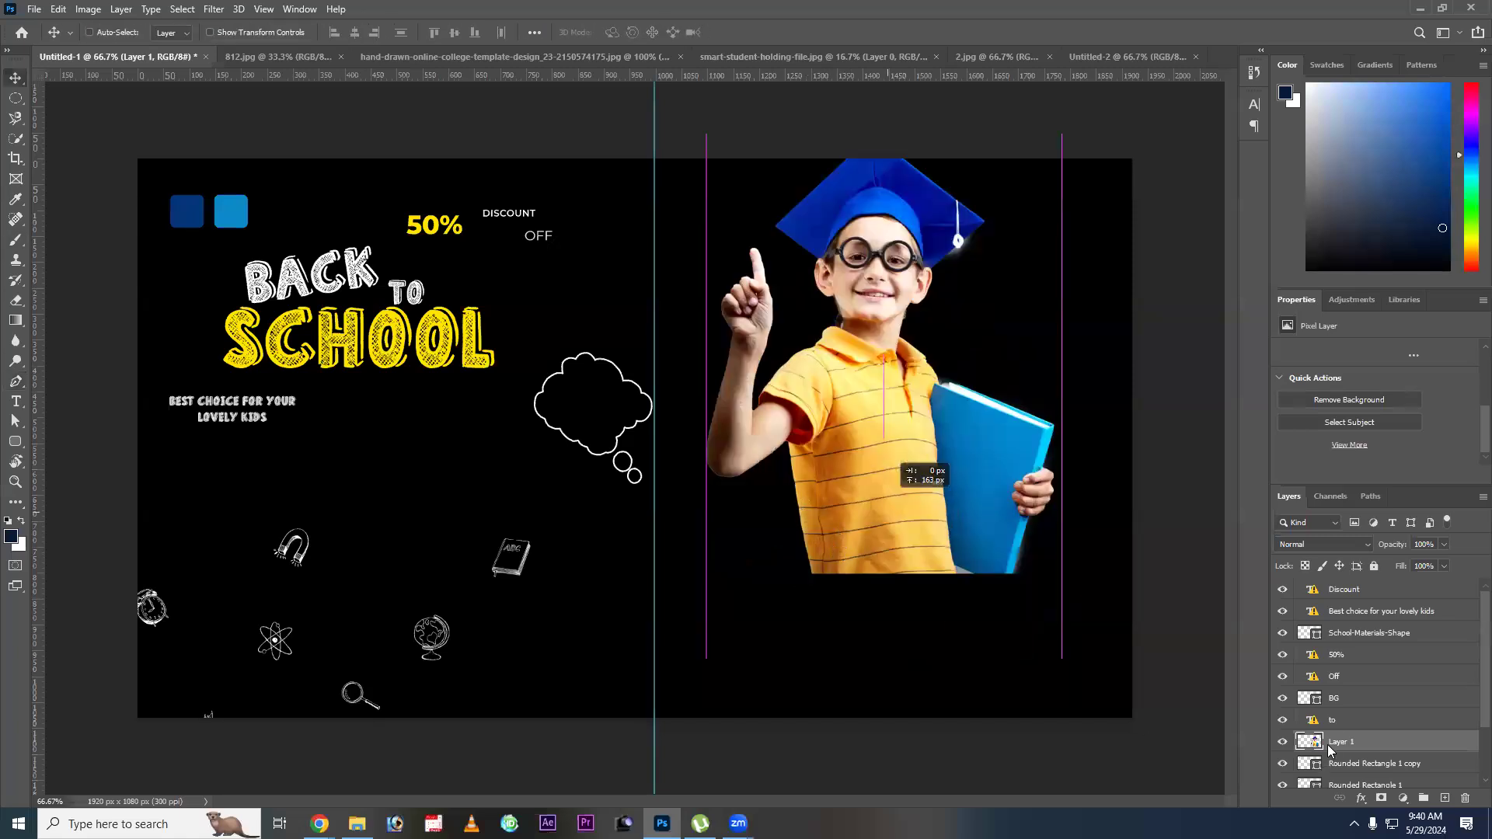
key("ctrl+z")
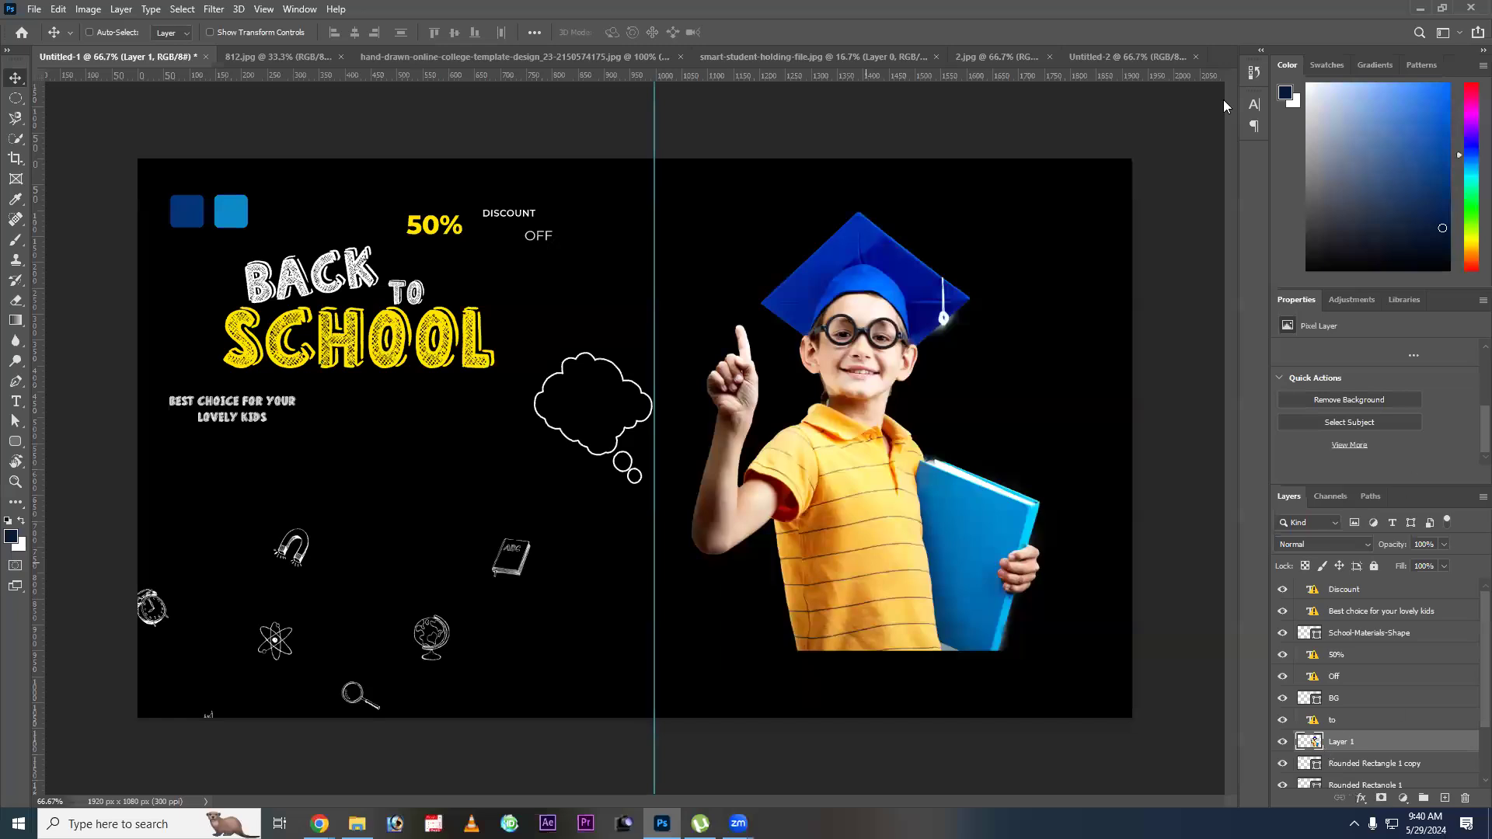
Nudge the student cutout down in the right half, to about X 1070 px and Y 152 px.
key("shift+Down")
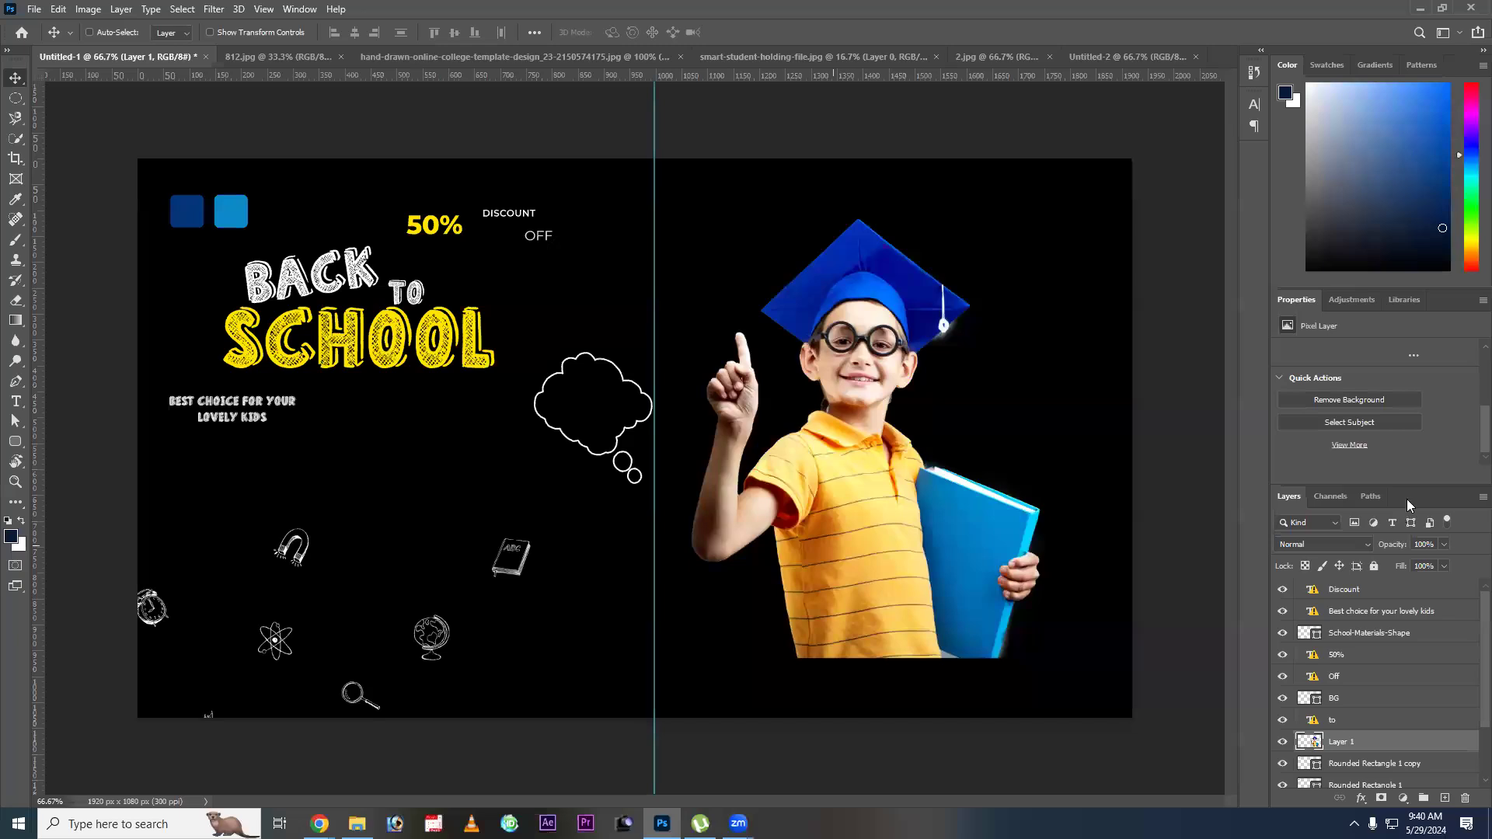
key("shift+Down")
key("shift+Down")
key("shift+Down")
key("shift+Down")
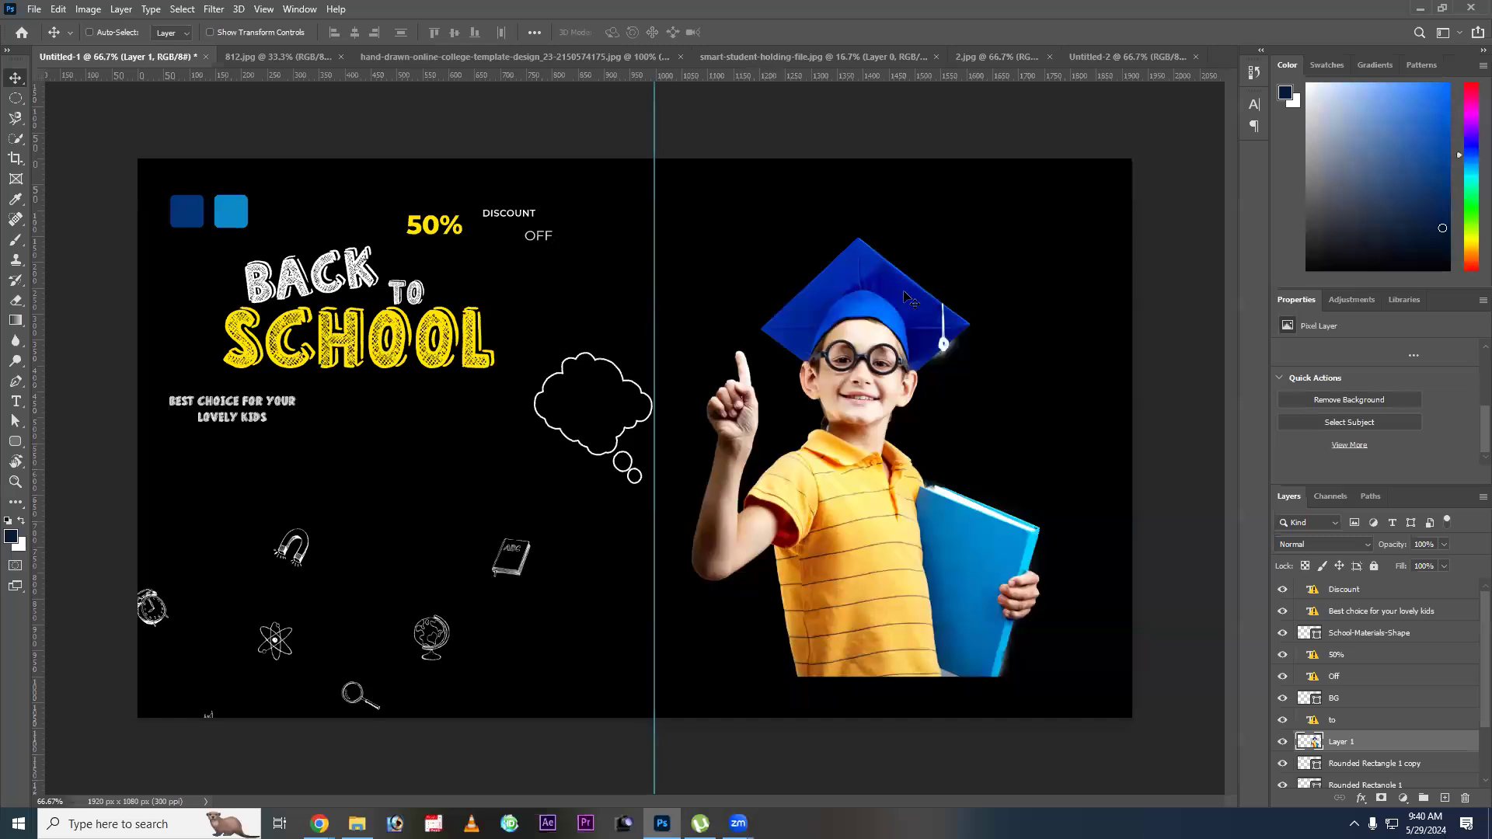
Bring back the hidden layers list and add a white layer mask to the student's Layer 1.
key("alt+w")
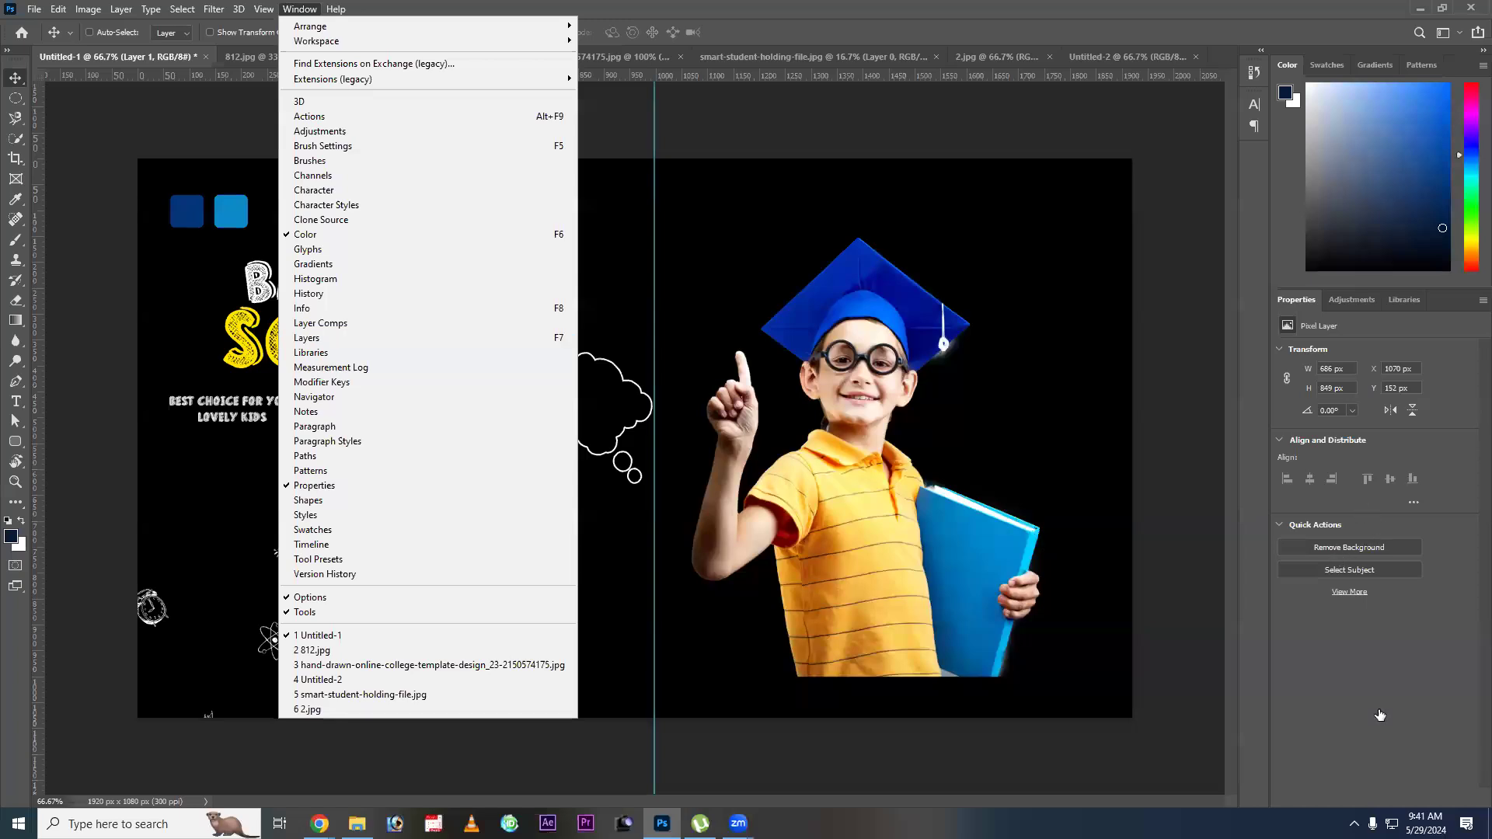
left_click(1264, 715)
key("F7")
right_click(861, 505)
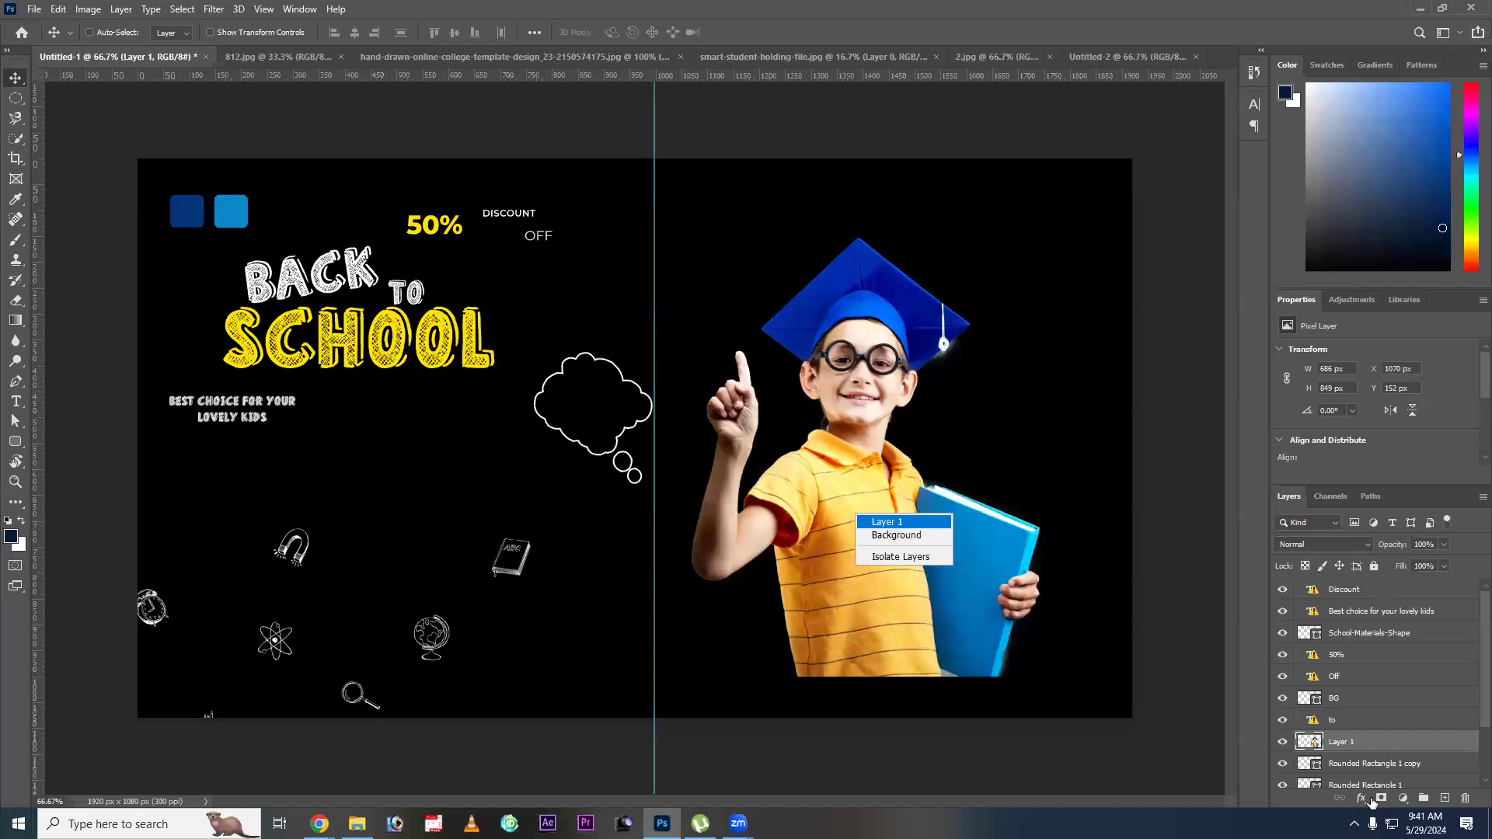
left_click(1346, 748)
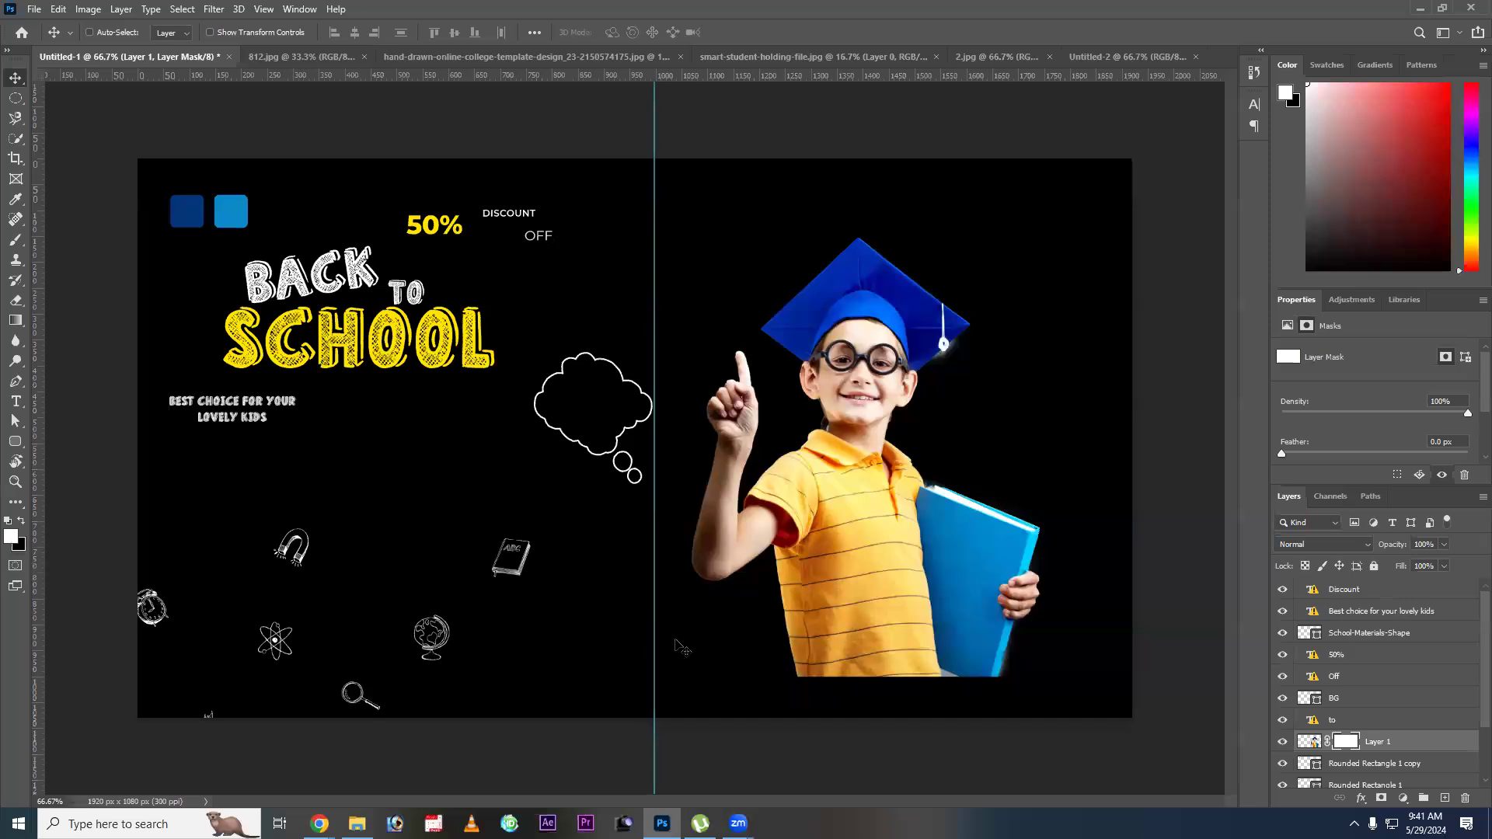
Paint black on Layer 1's mask with the Soft Round brush at 300 px to fade out the student's lower body and book.
key("b")
key("x")
key("b")
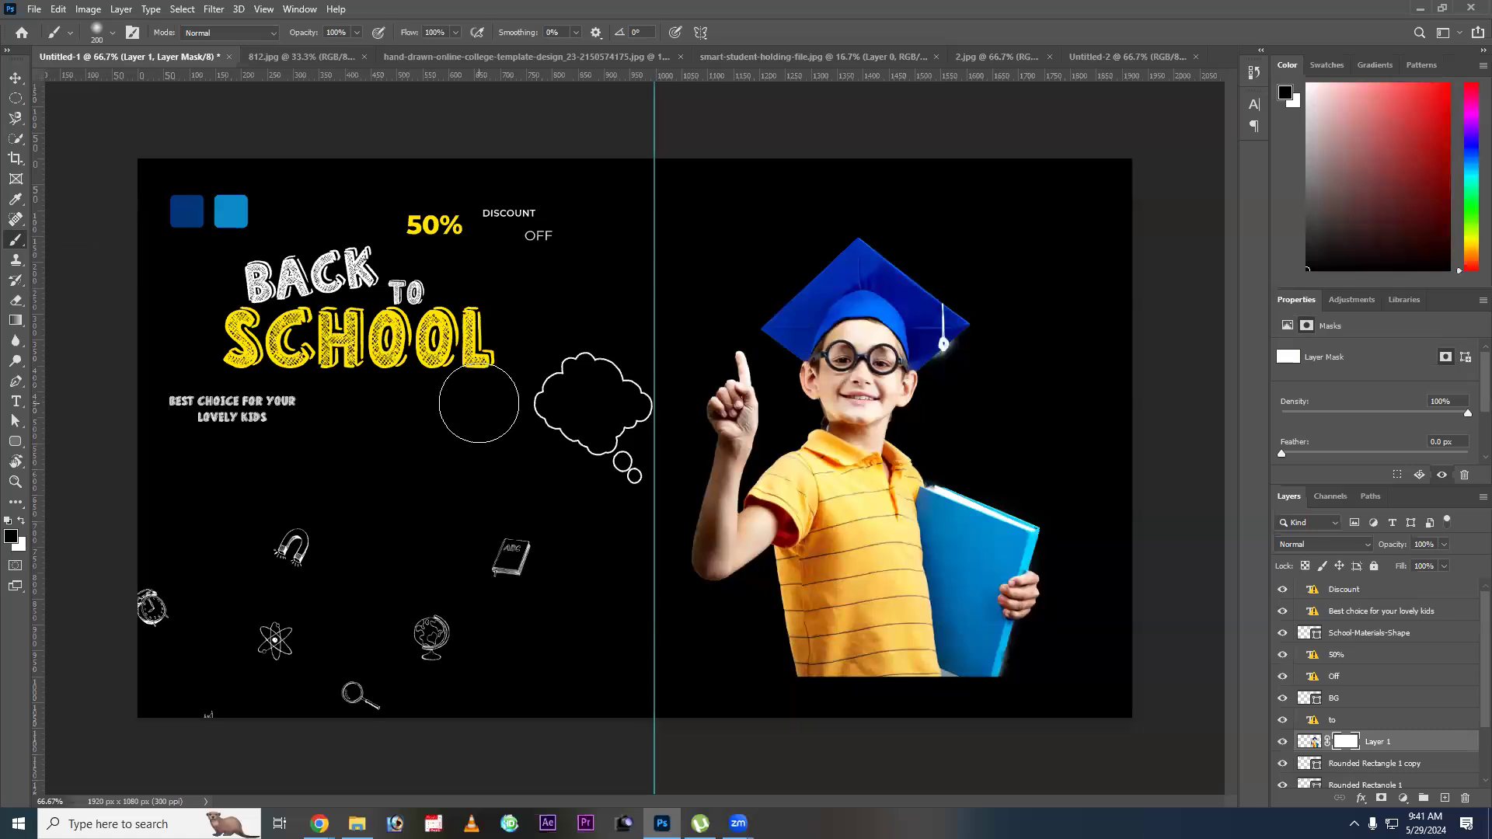
right_click(573, 387)
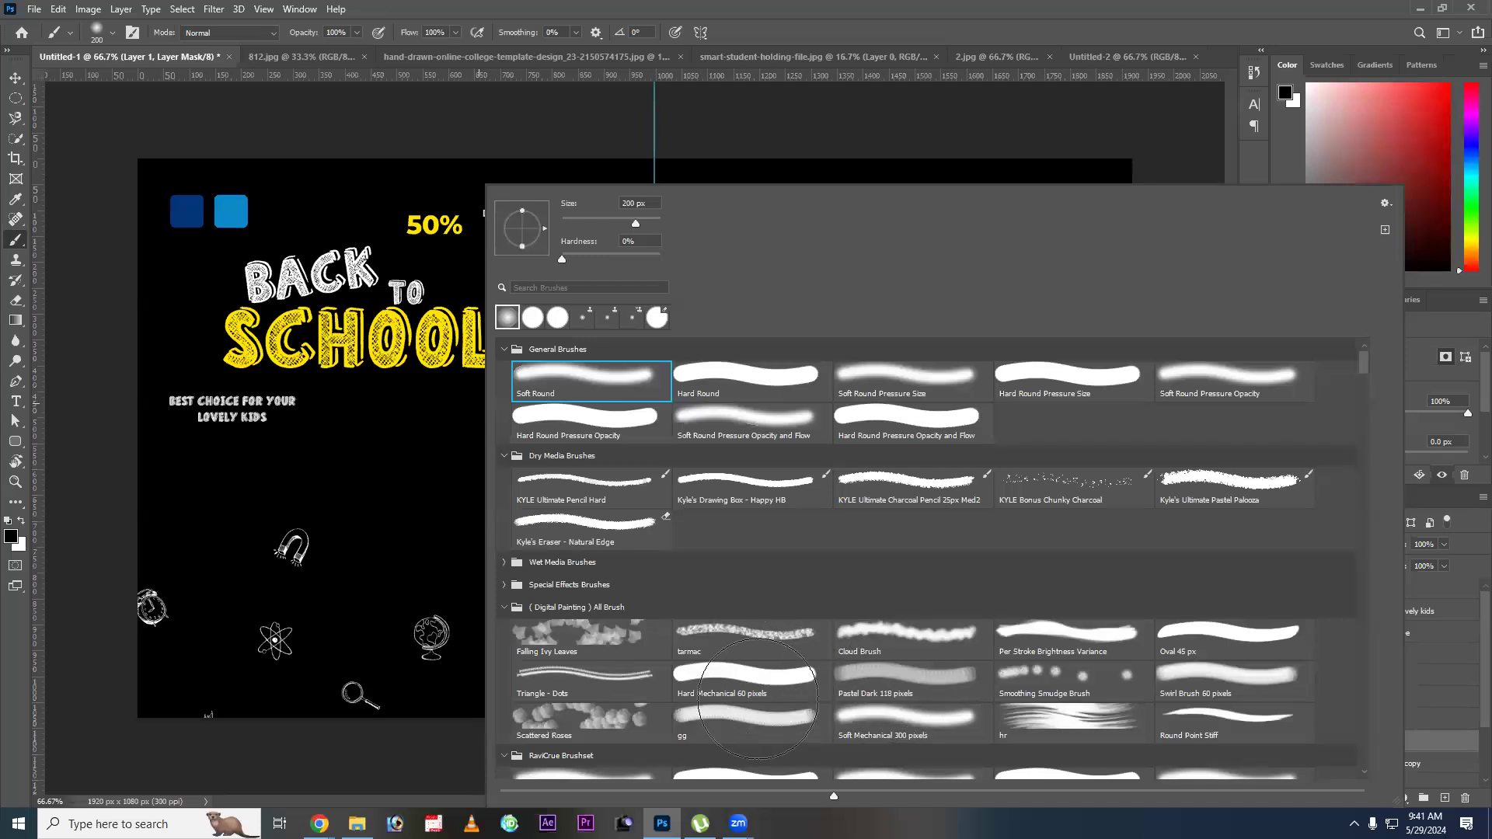
key("Return")
mouse_move(843, 713)
left_mouse_down()
mouse_move(984, 674)
mouse_move(806, 677)
mouse_move(806, 660)
mouse_move(1036, 644)
mouse_move(796, 673)
mouse_move(1009, 627)
mouse_move(840, 663)
mouse_move(857, 668)
left_mouse_up()
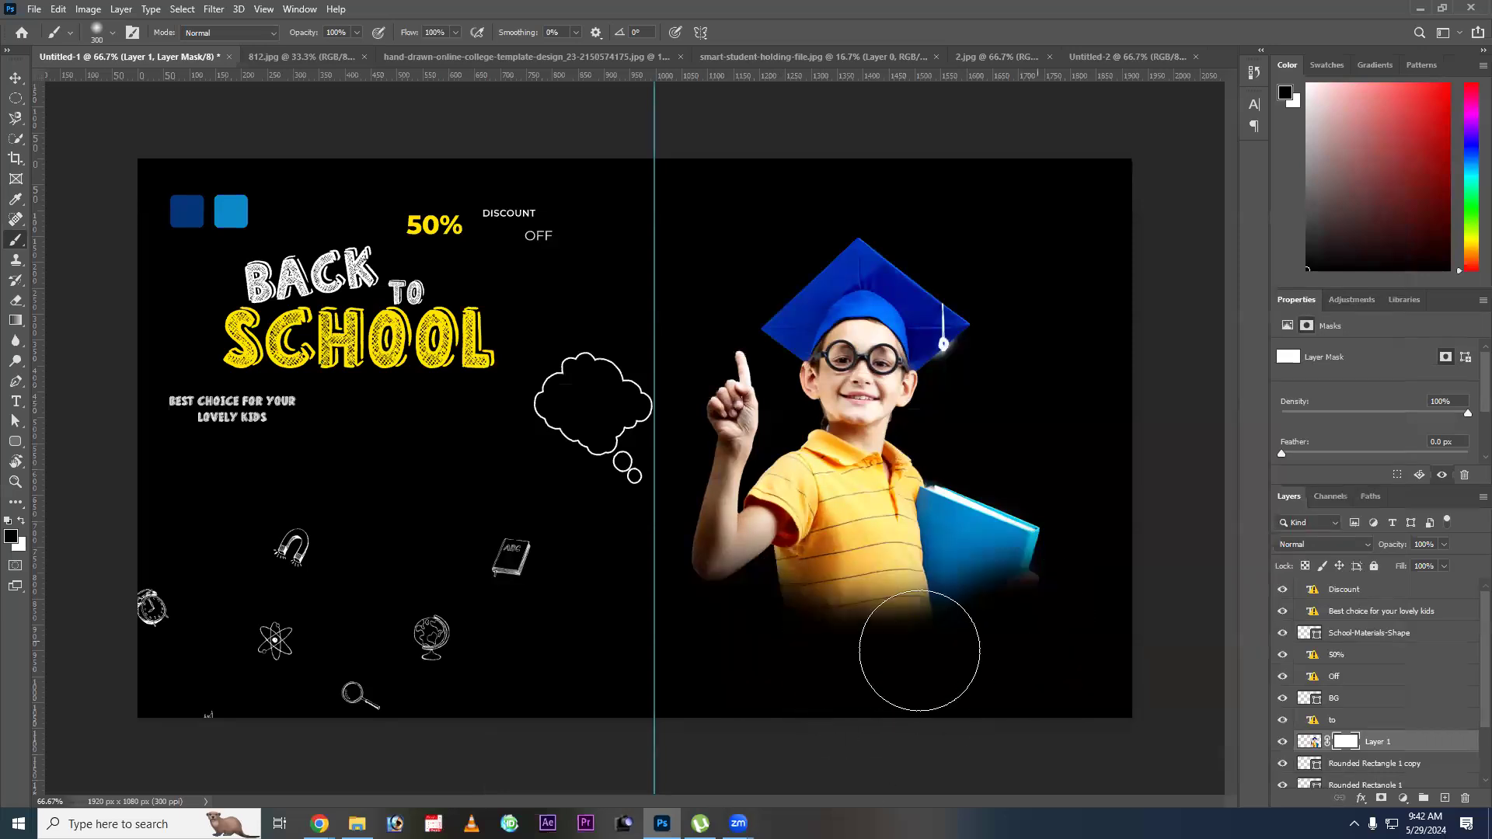
left_click_drag(820, 481, 832, 506)
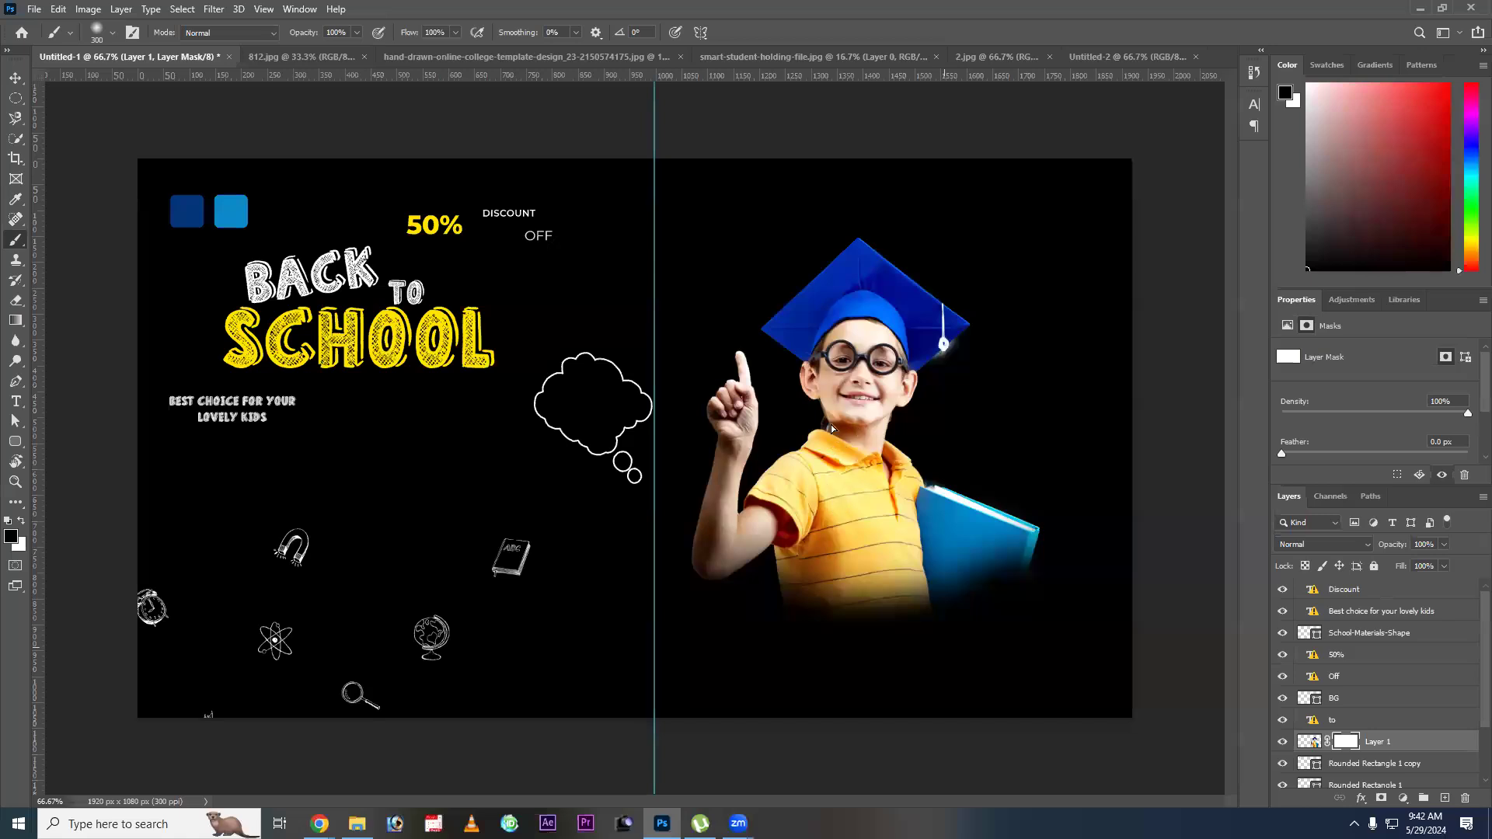
left_click_drag(840, 481, 842, 468)
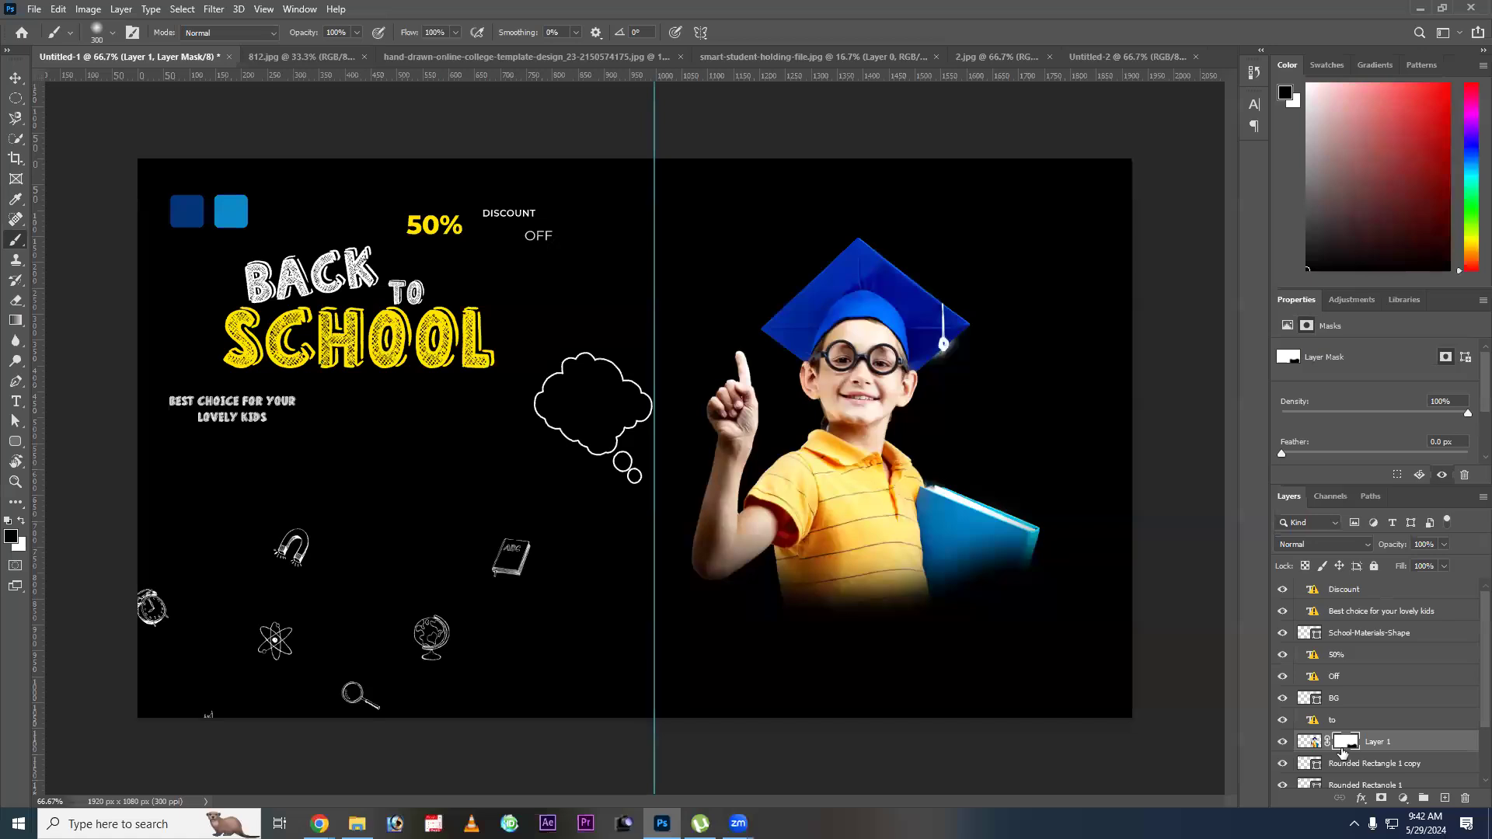
Move the masked student cutout up so the cap sits near the canvas's top edge.
key("v")
left_click_drag(919, 534, 899, 483)
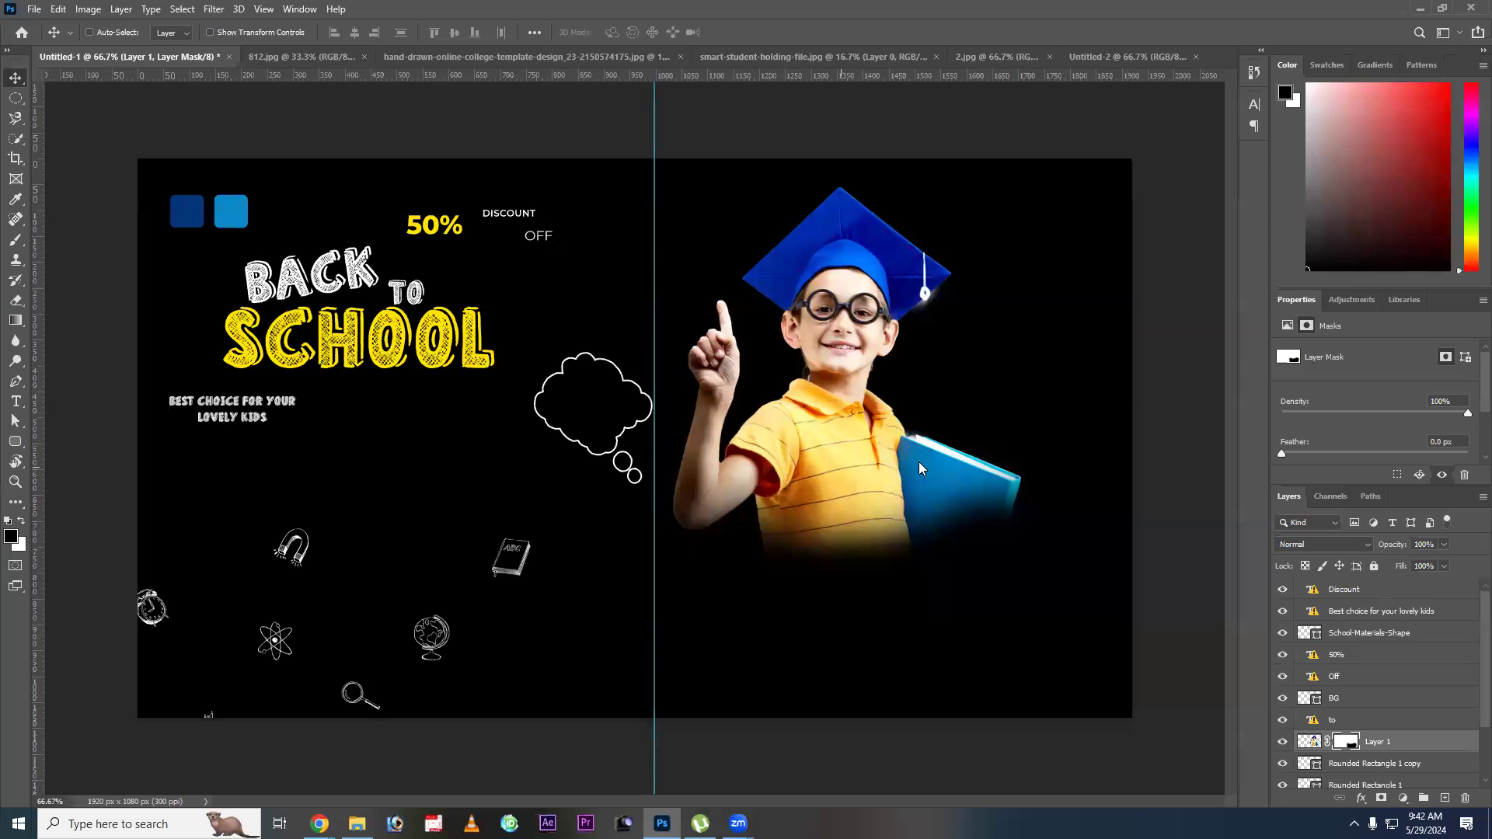
left_click_drag(918, 462, 937, 448)
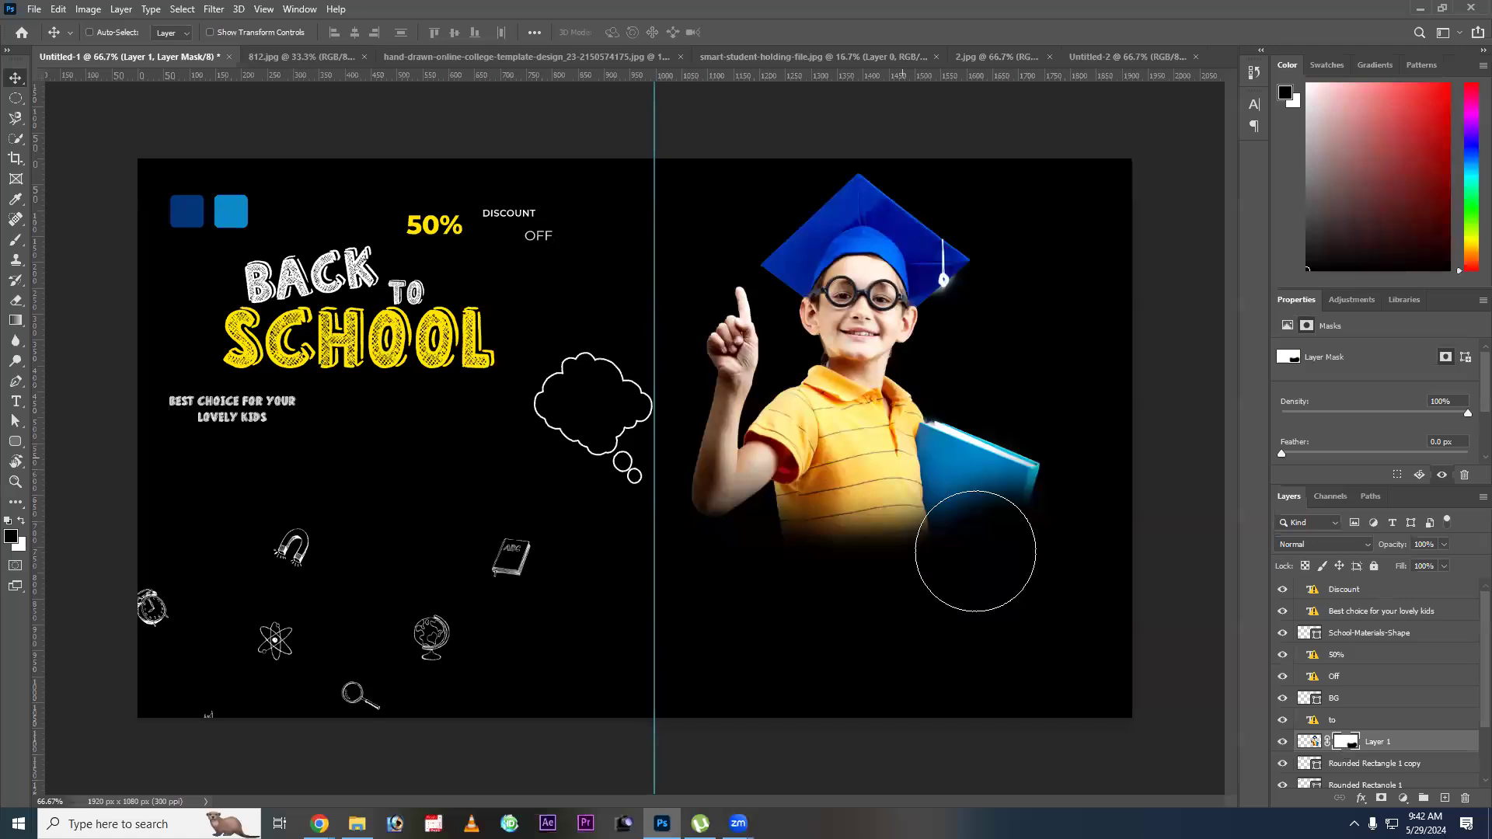
Paint white on the mask to reveal the student's lower shirt, hand and book again.
key("b")
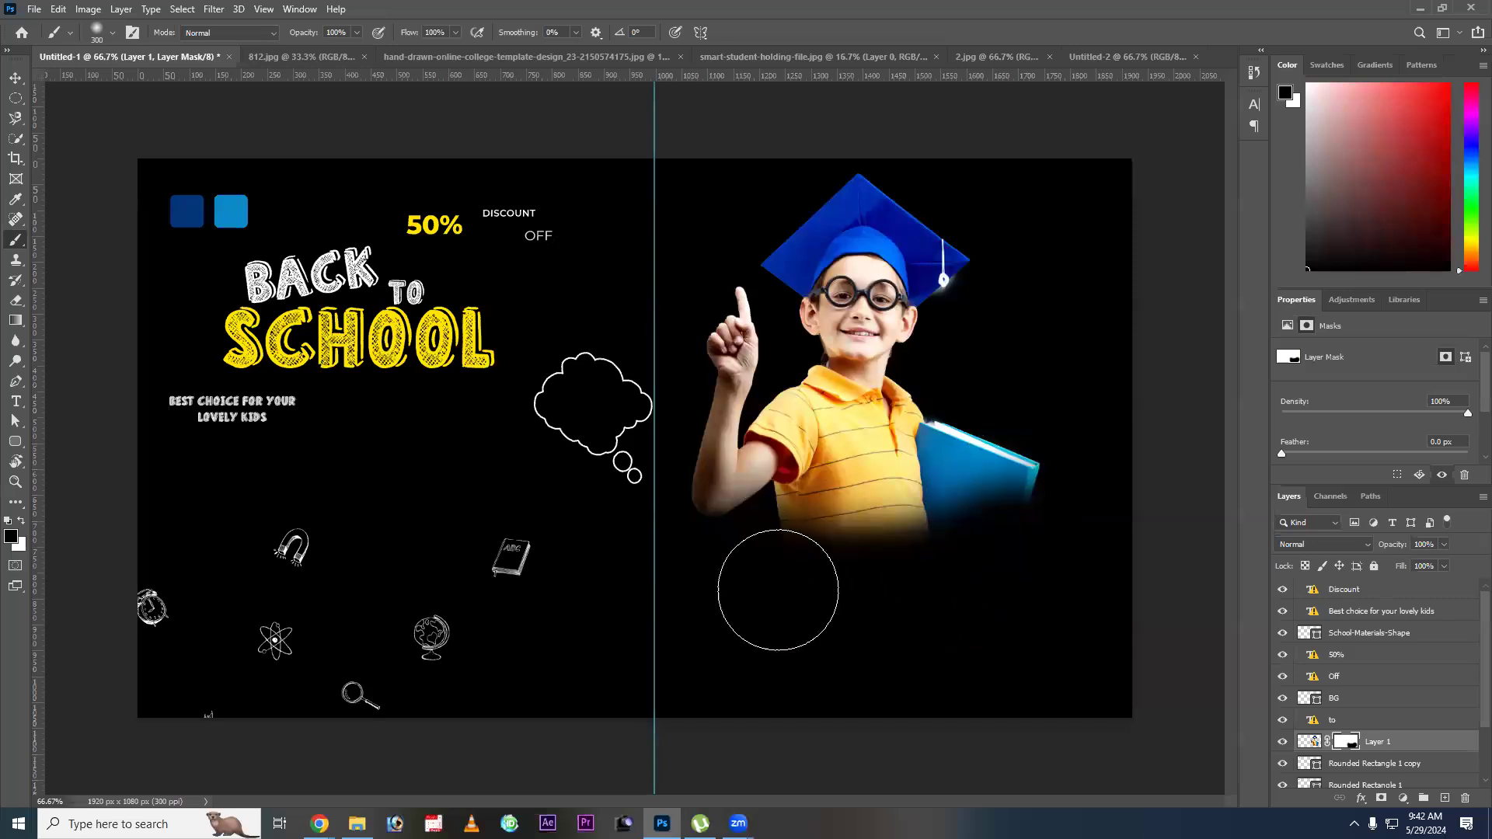
key("x")
left_click_drag(989, 462, 915, 560)
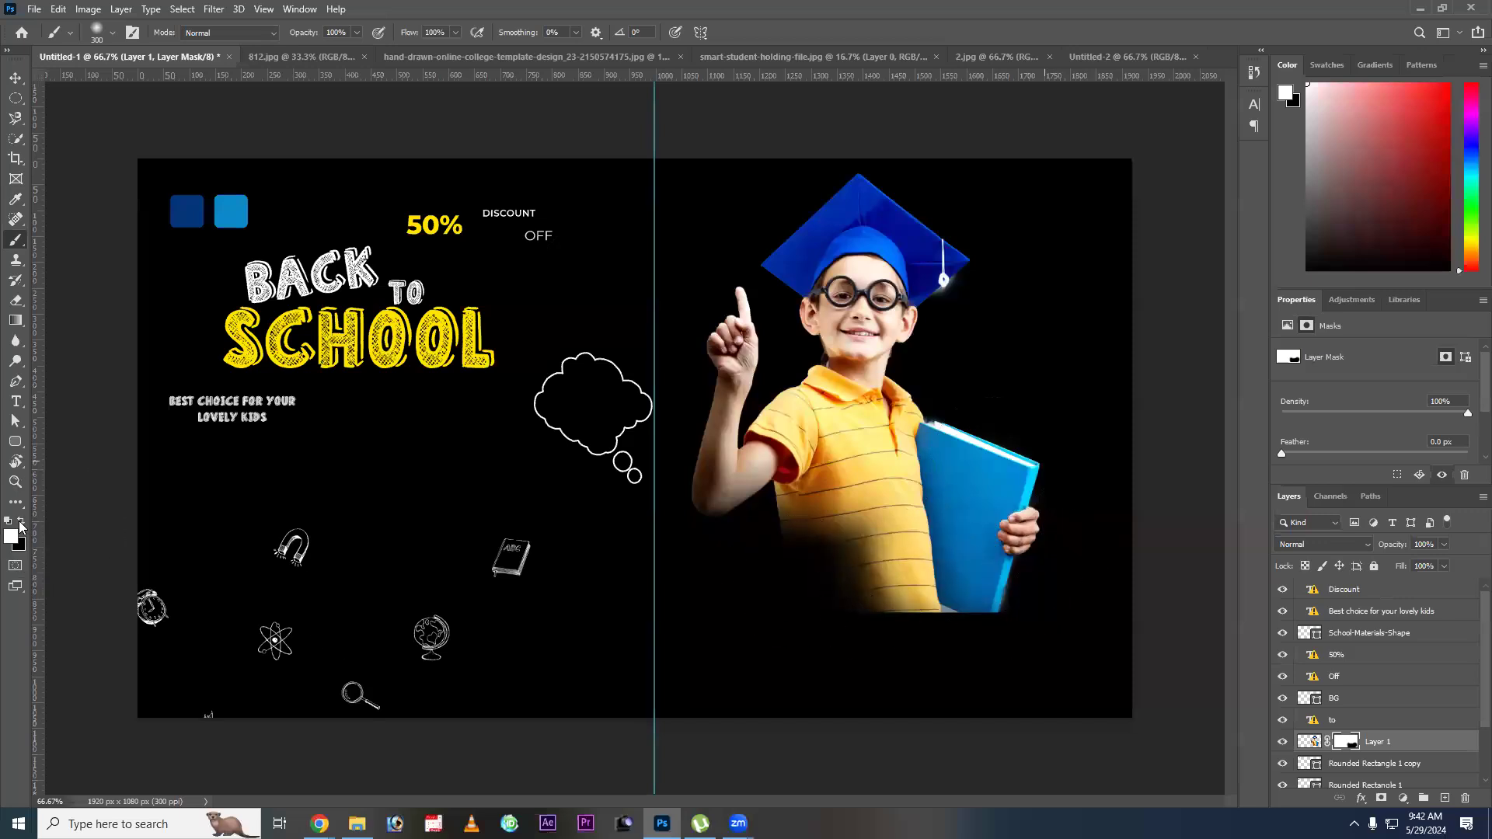
Paint black on the mask to fade the student softly from the chest down, hiding the elbow and most of the book.
left_click_drag(952, 643, 1038, 553)
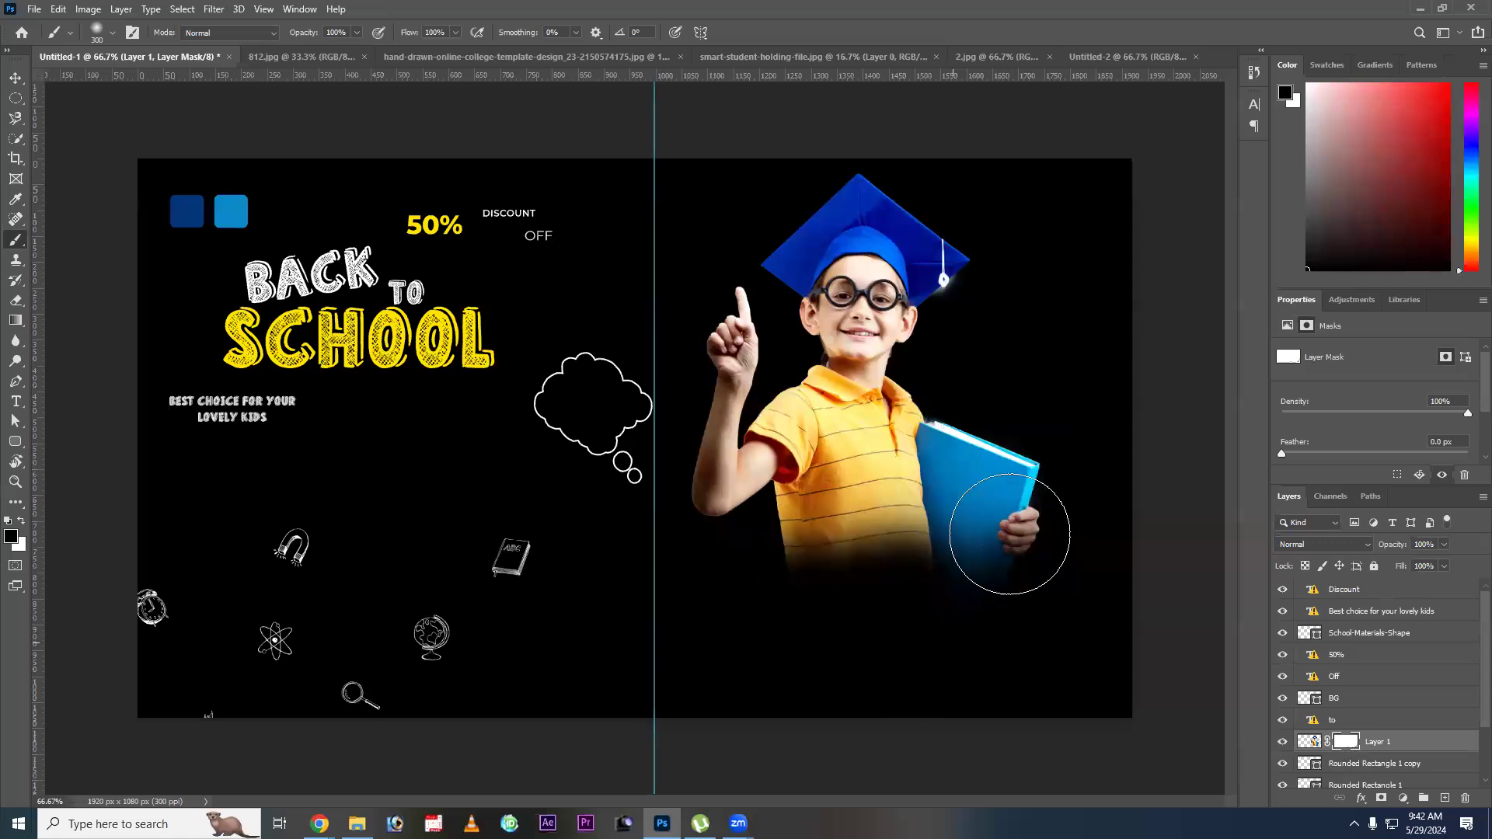
left_click(997, 519)
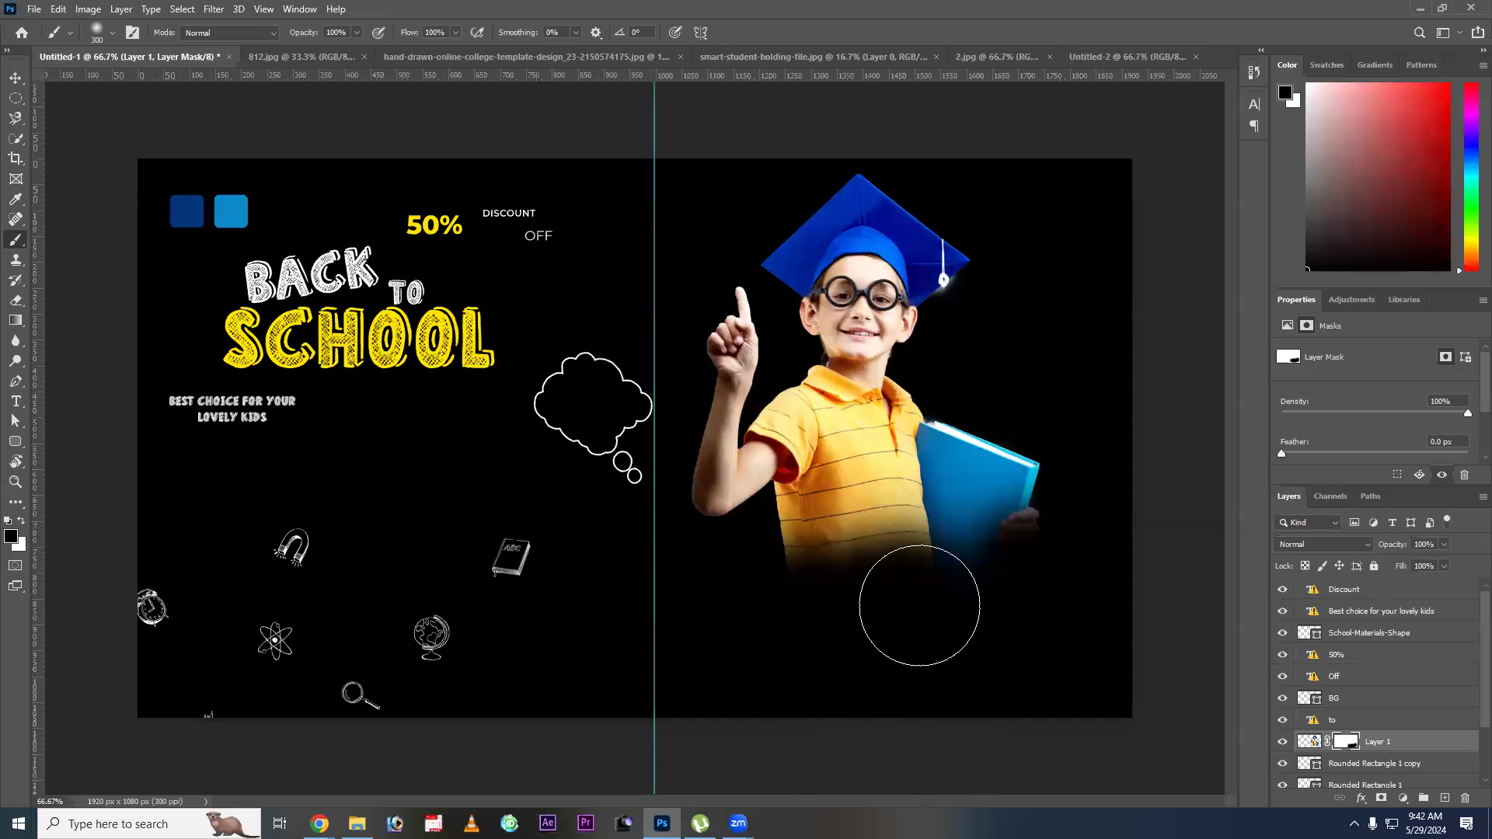
key("ctrl+z")
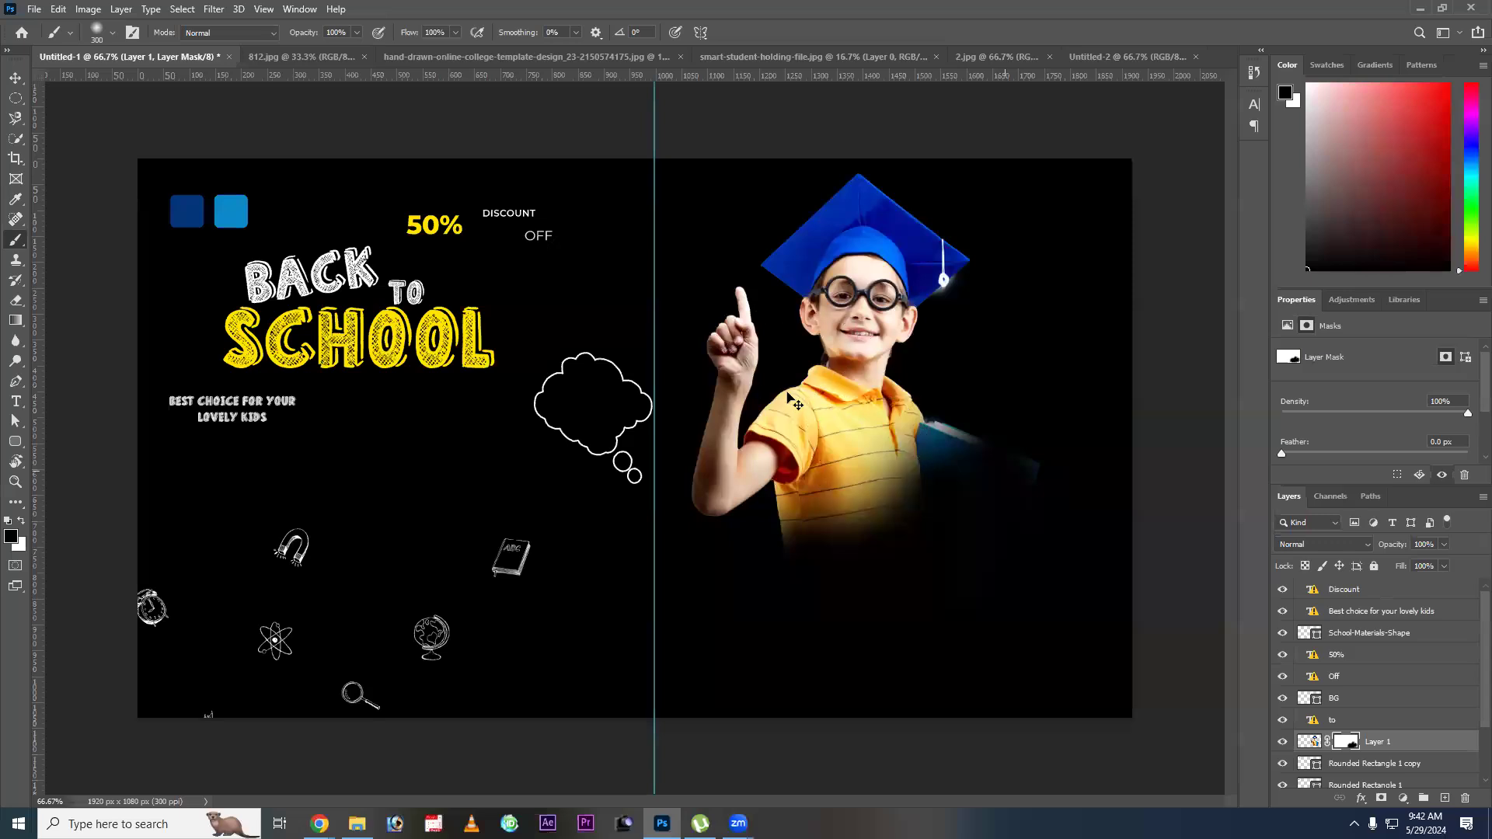
key("ctrl+z")
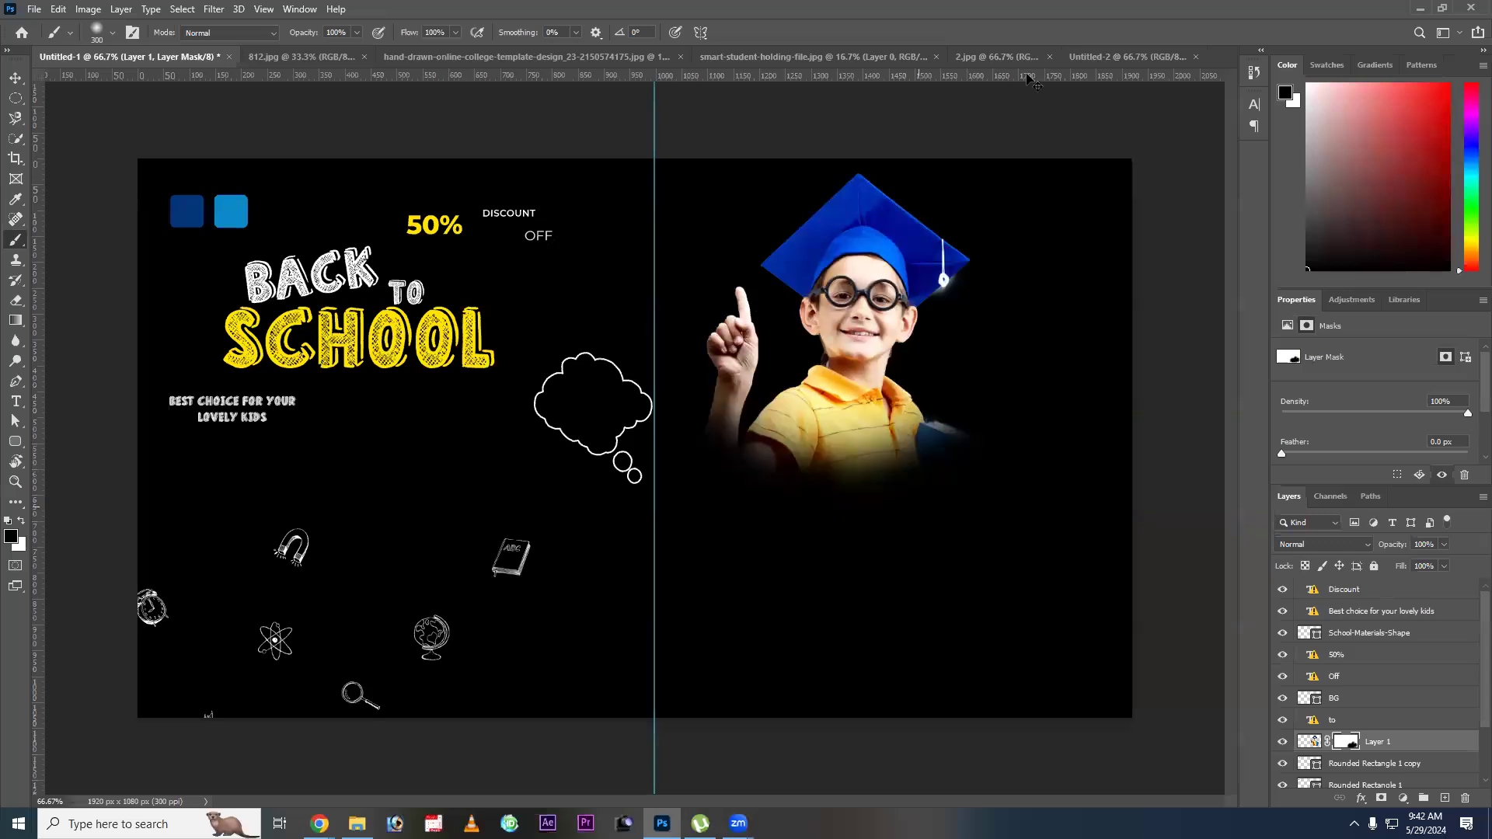
Switch to the hand-drawn online college template document to view its layout.
key("v")
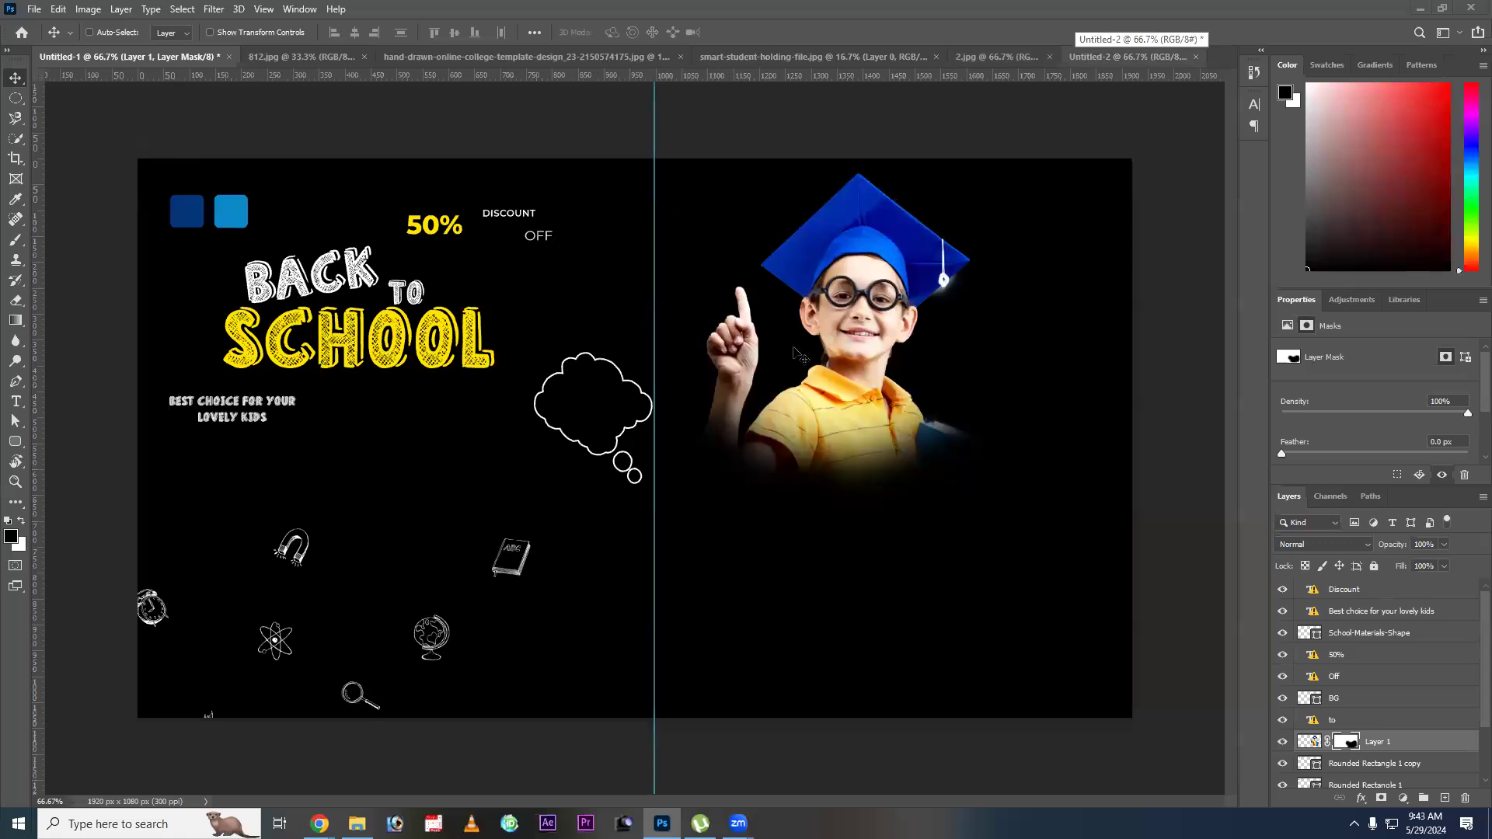
key("ctrl+Tab")
key("ctrl+Tab")
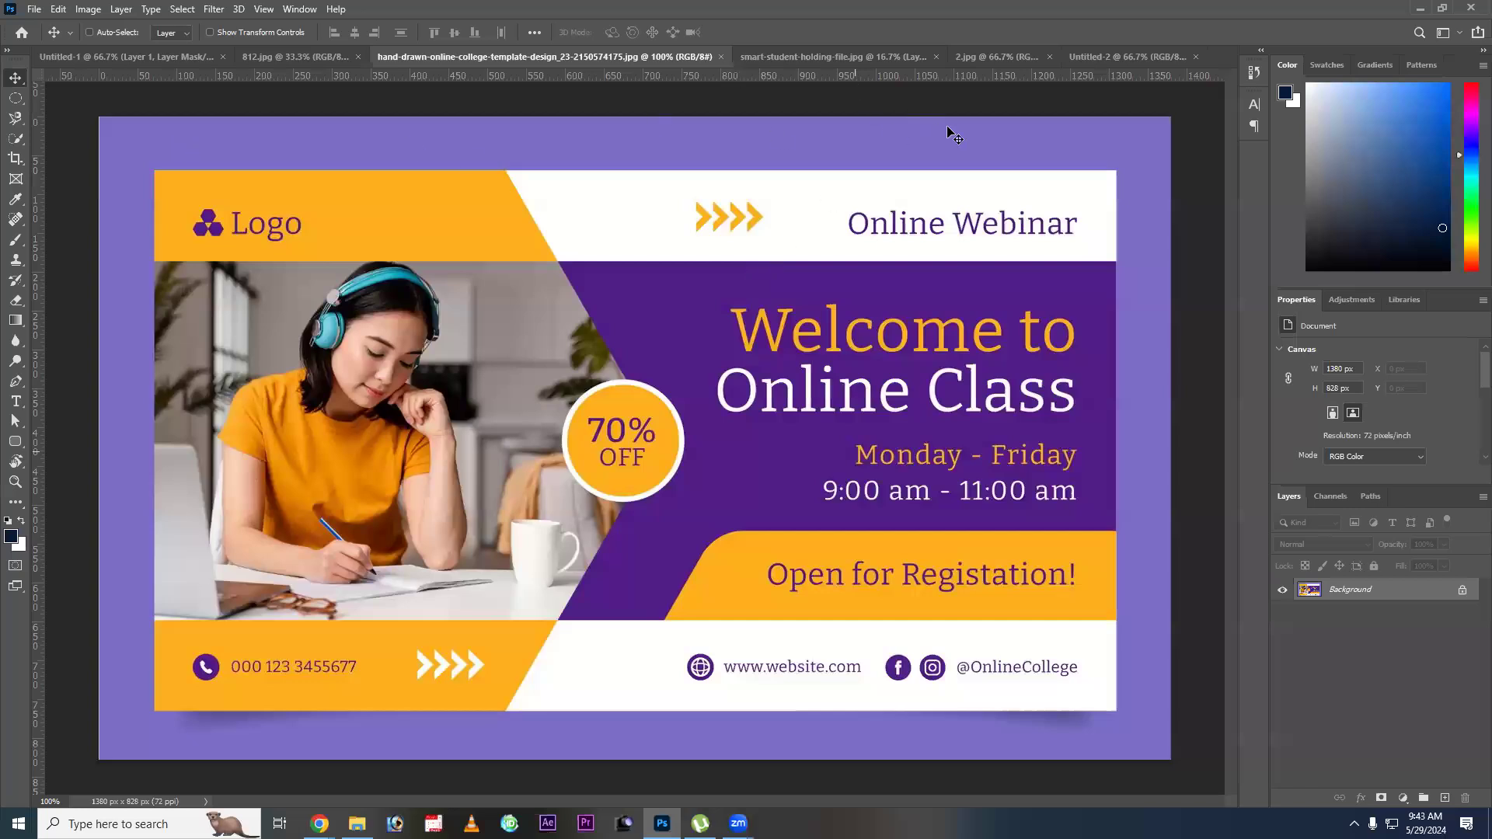
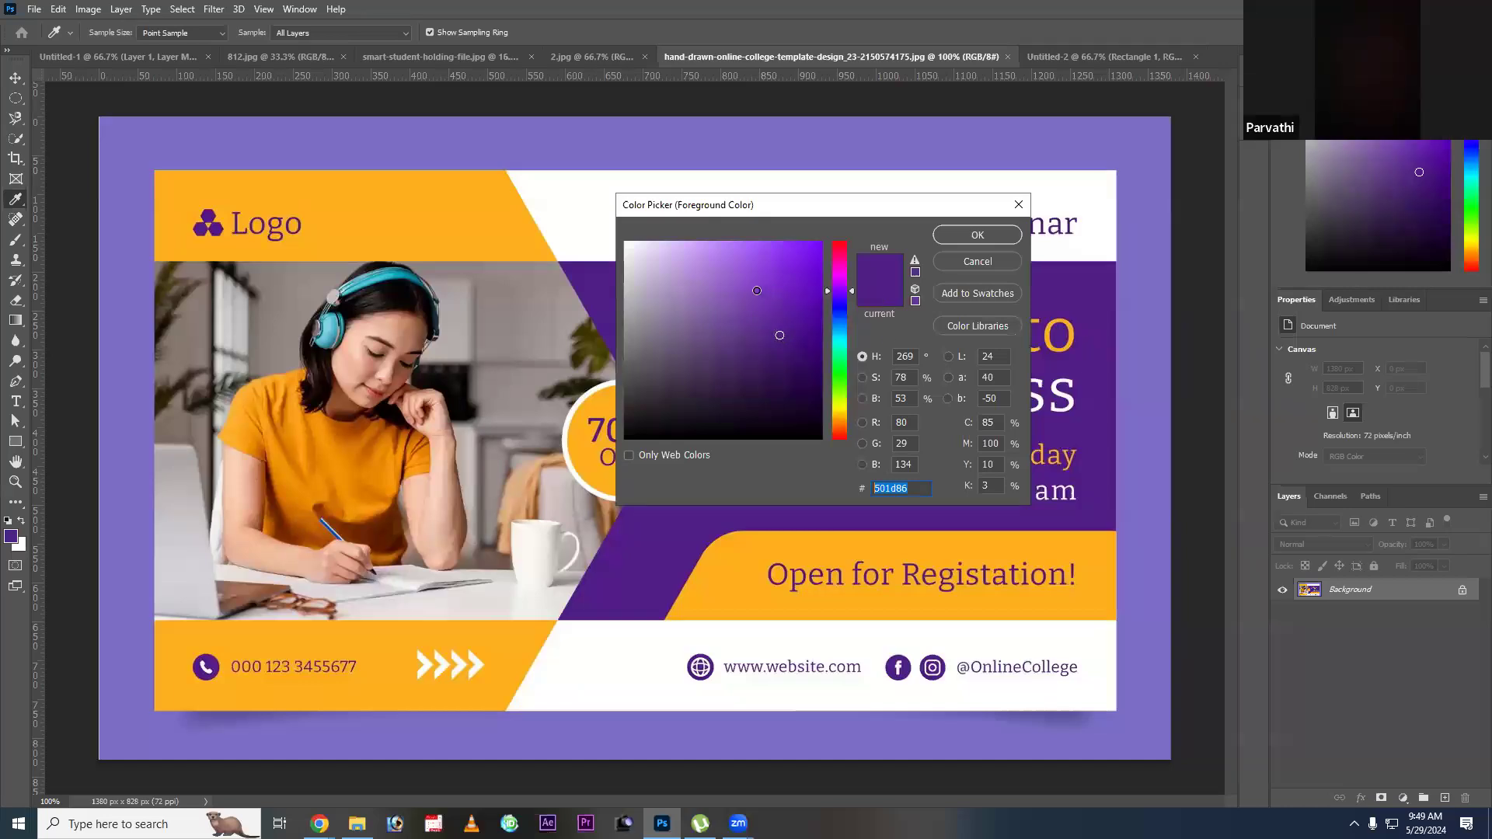
left_click(768, 291)
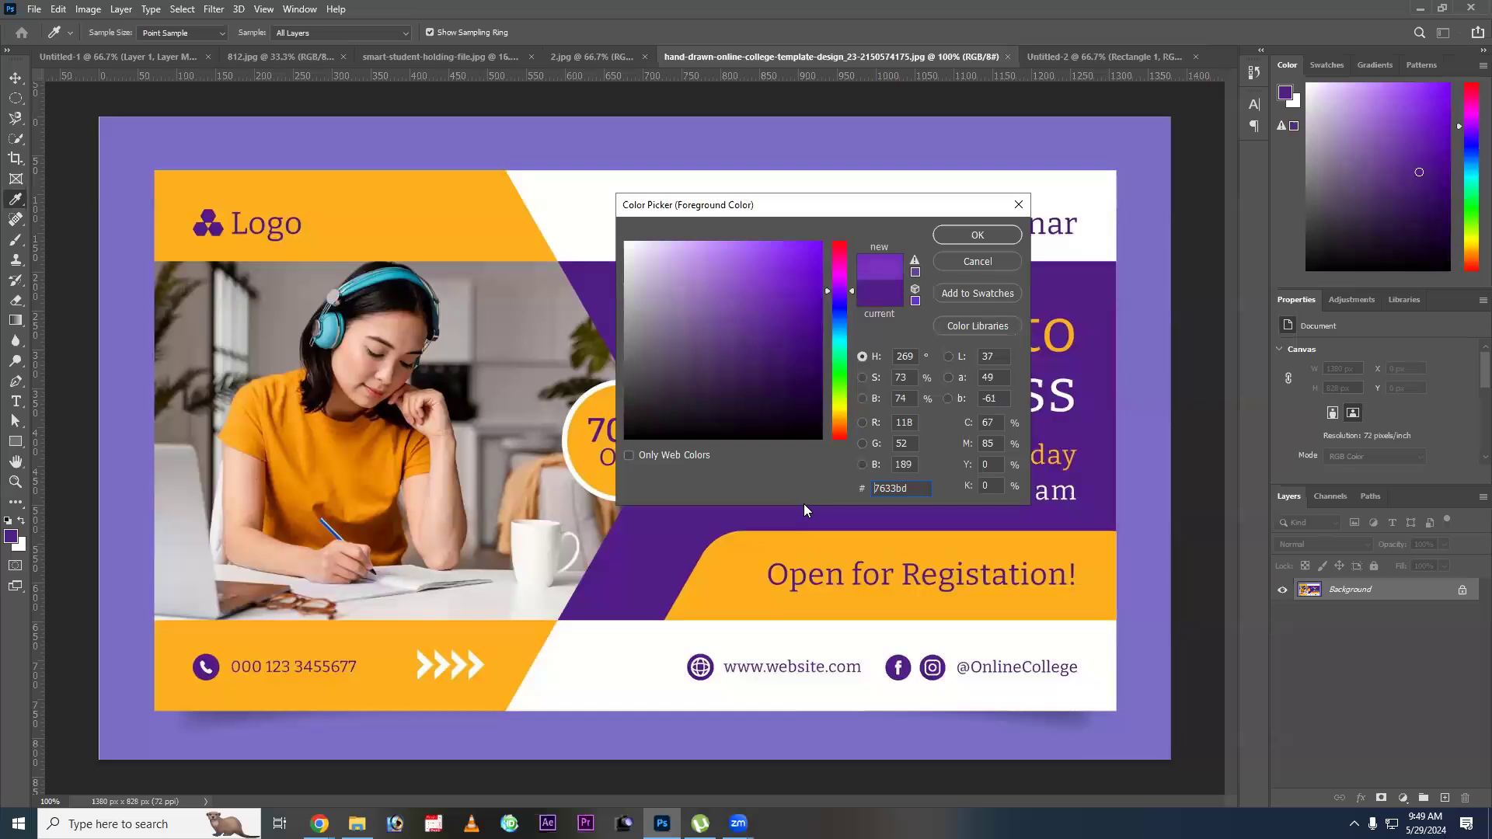
left_click_drag(769, 292, 760, 286)
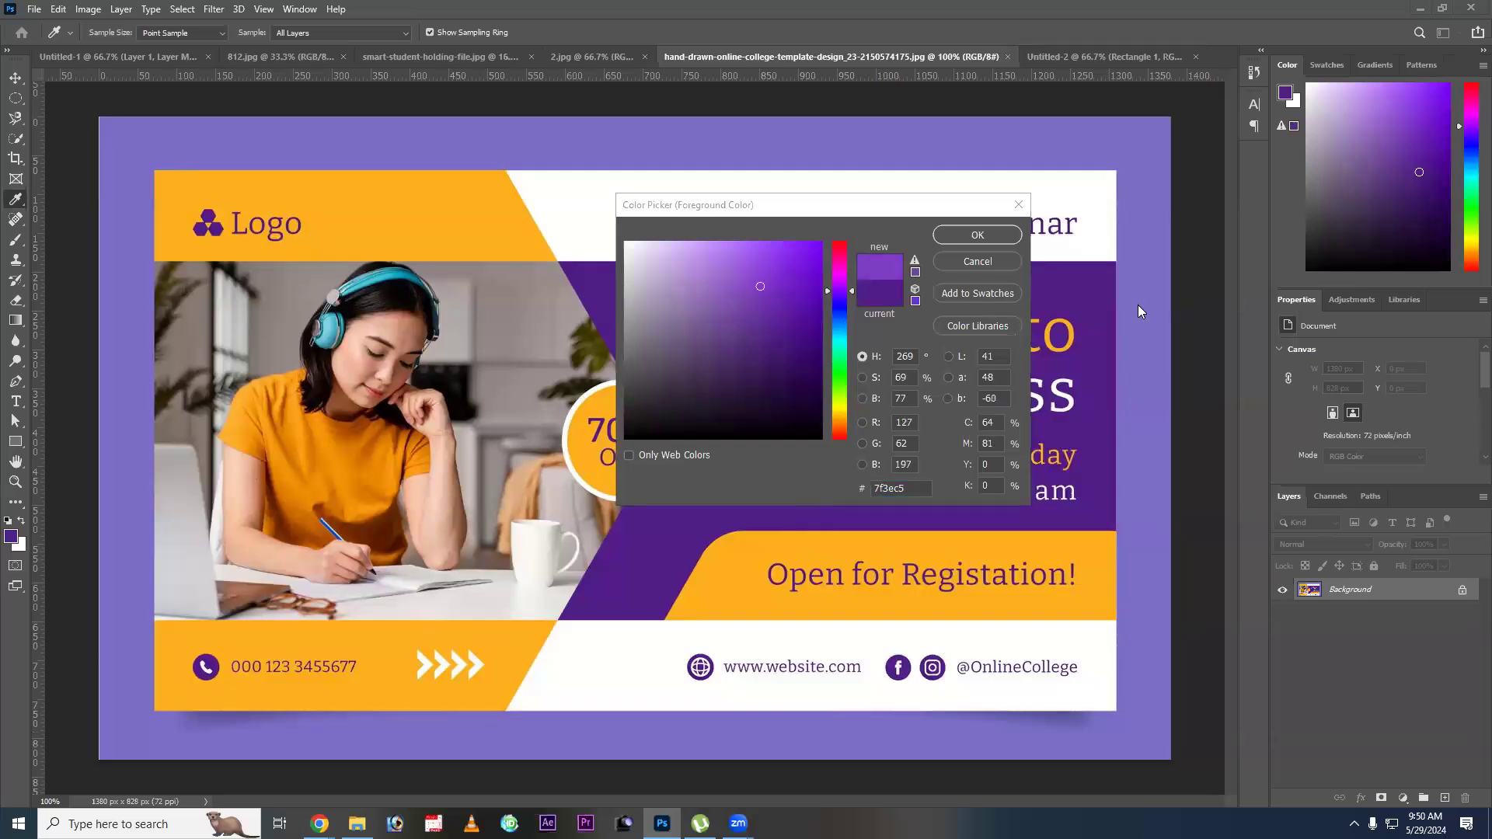
left_click(1108, 362)
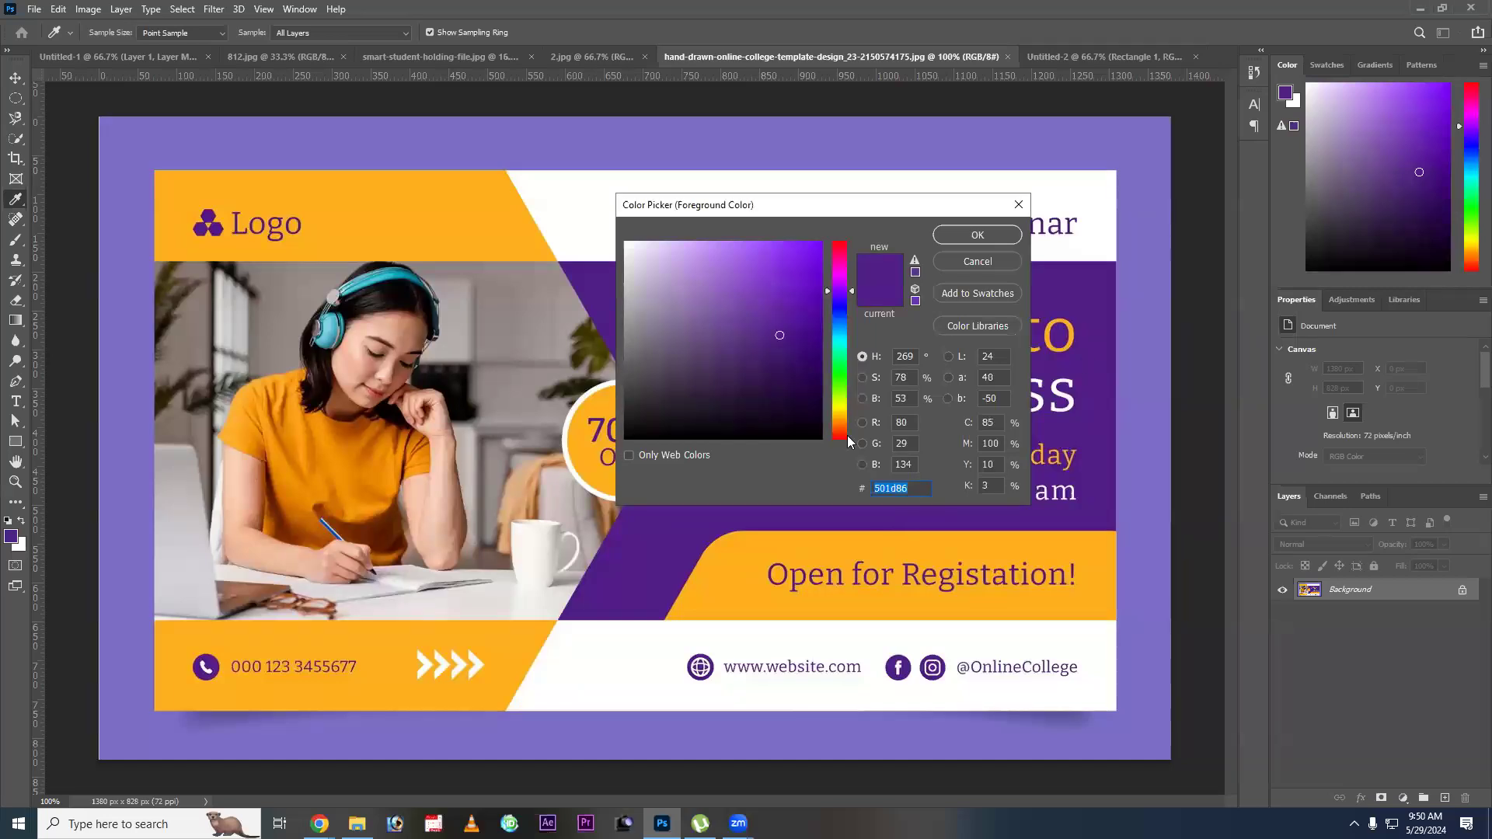
left_click(973, 261)
Sample the template's orange as the foreground color, replace it with #501d86, and switch to the Untitled-2 document.
left_click(517, 634)
key("Return")
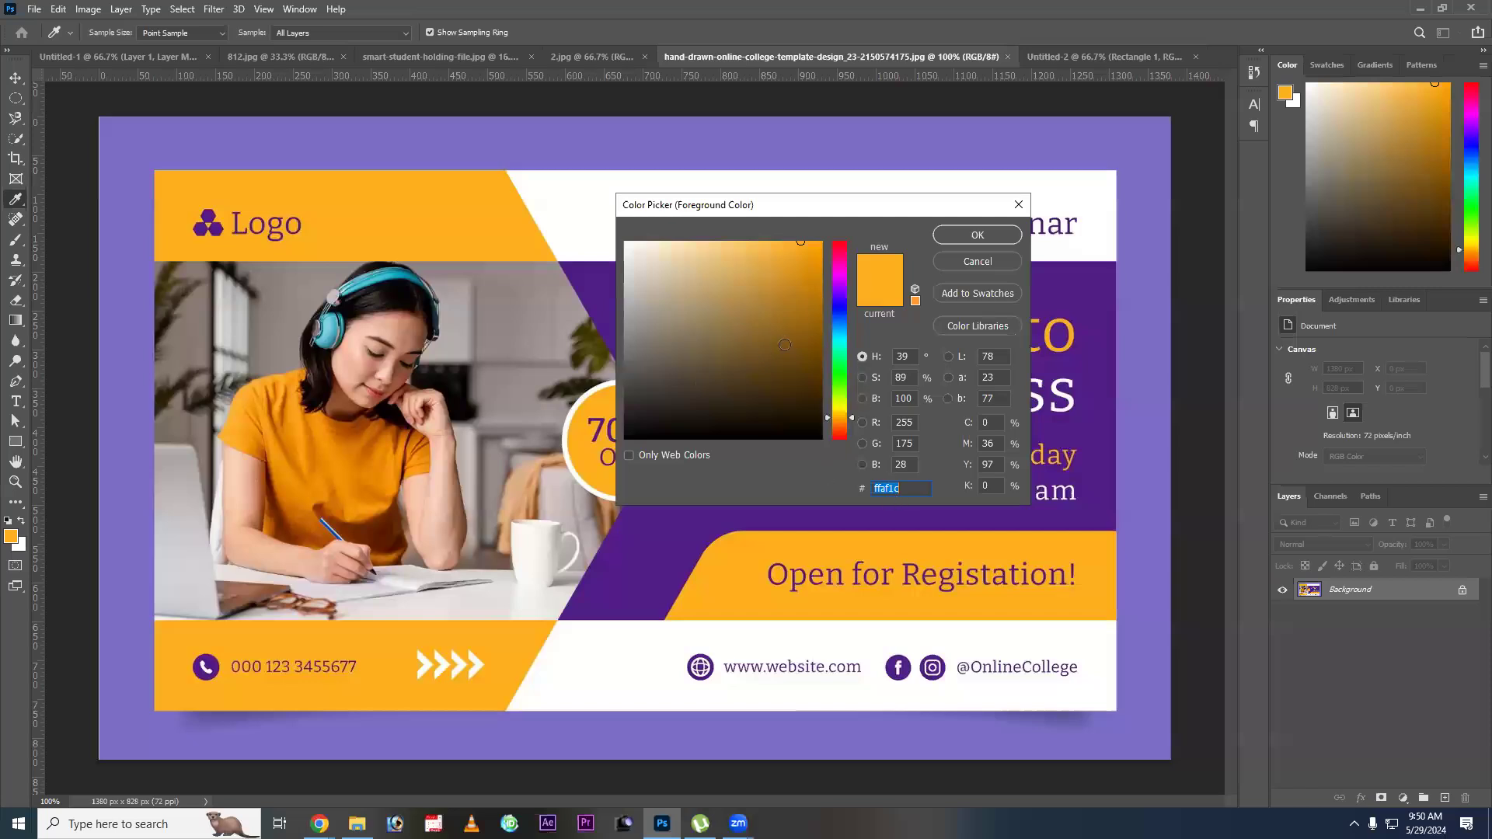
type("501d8")
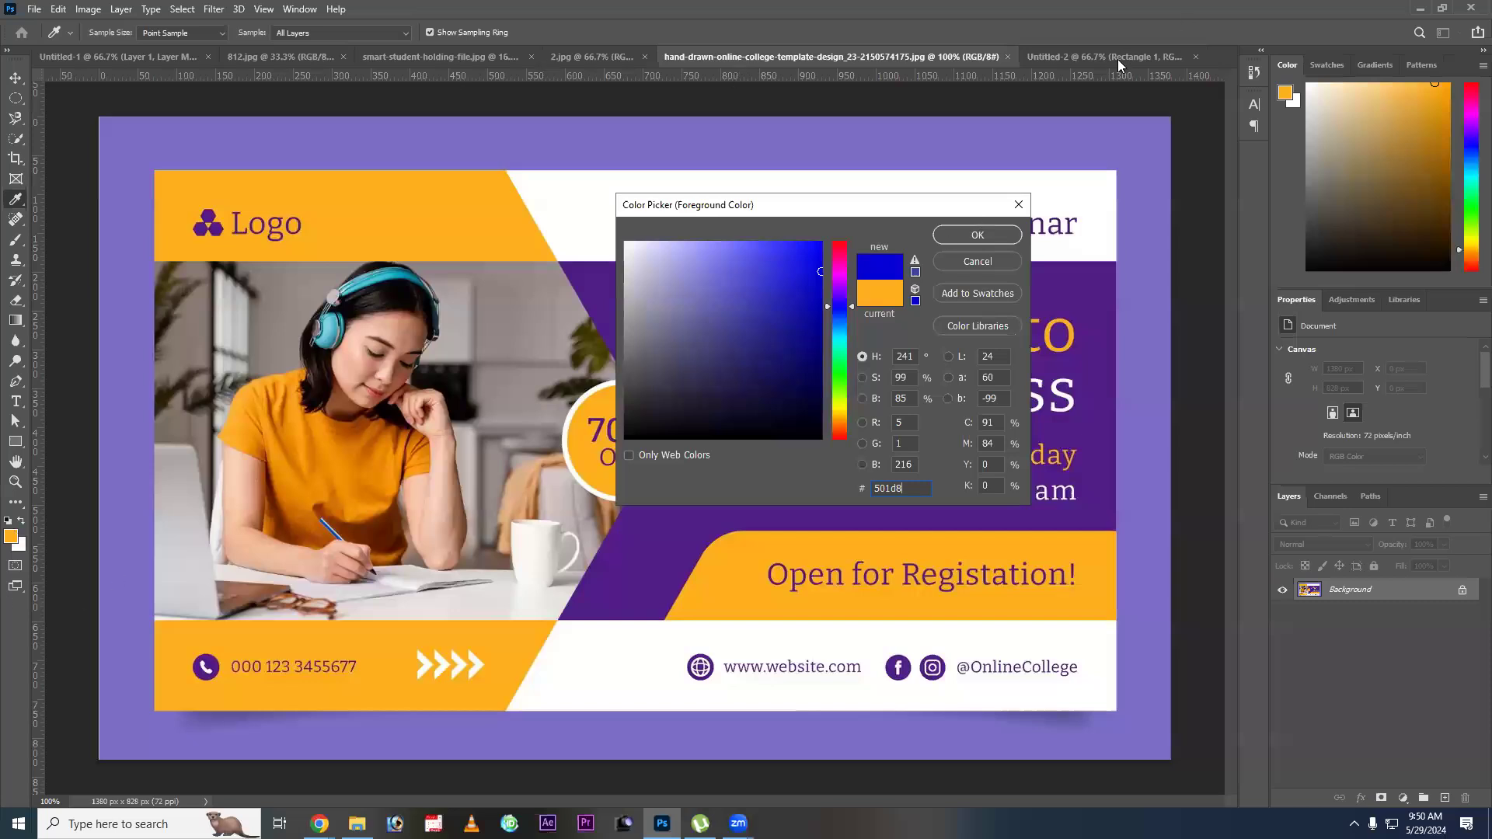
type("6")
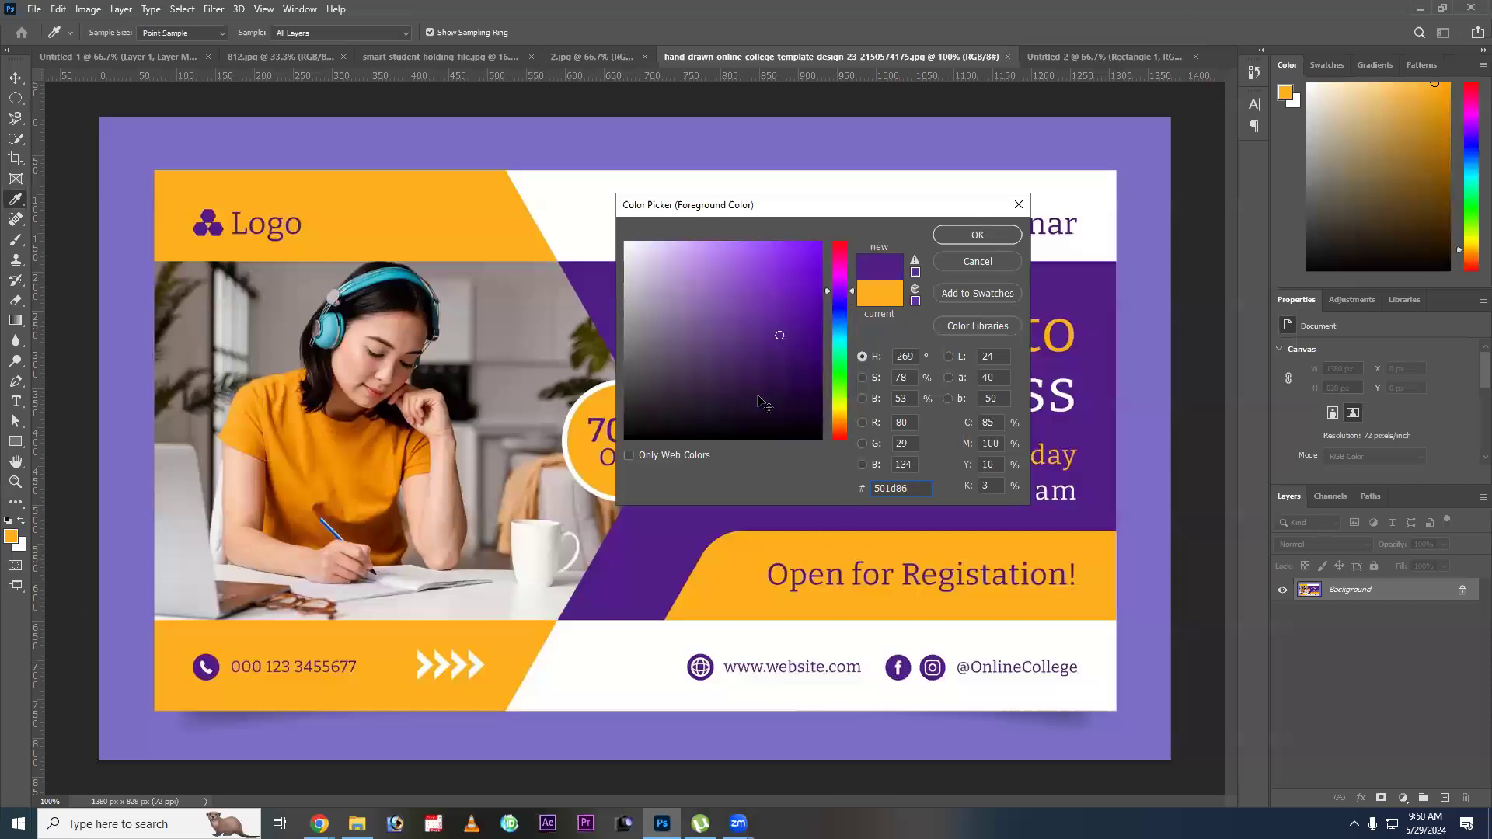
key("Return")
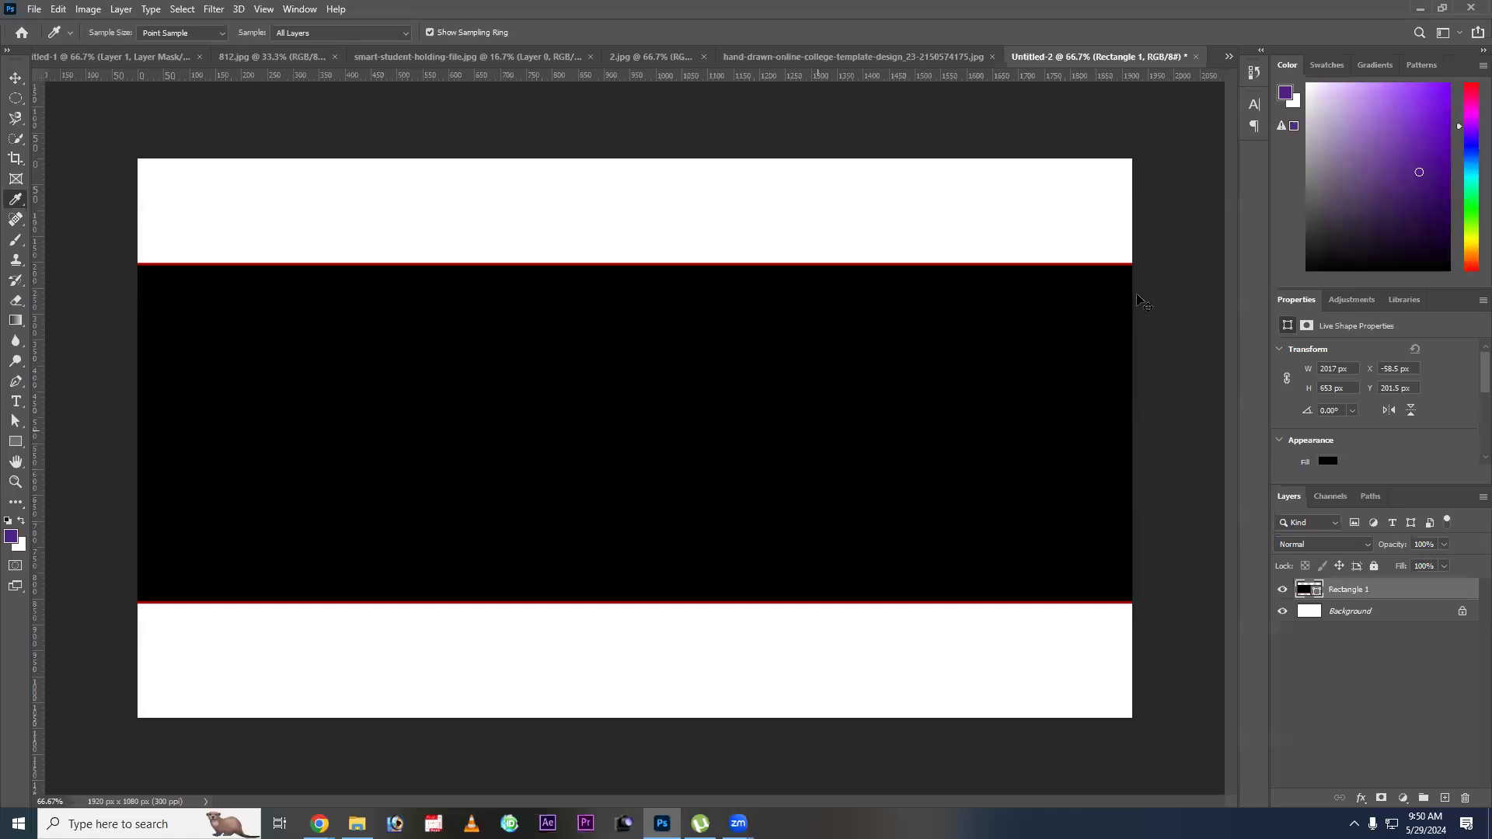
Draw a rectangular marquee about 689 x 122 px in the upper white band and fill it with #501d86 on a new layer.
key("v")
right_click(754, 410)
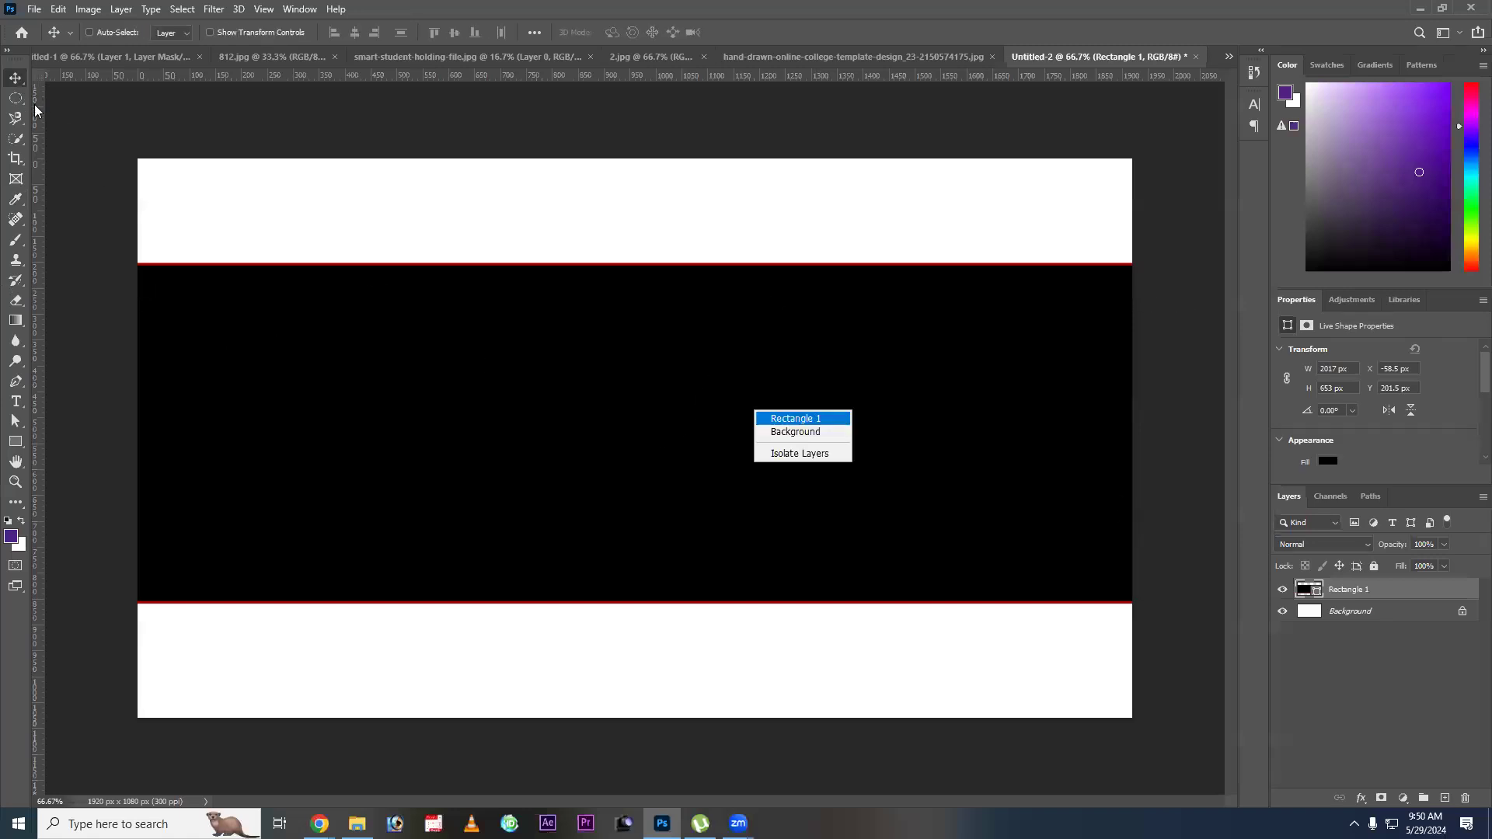
key("Escape")
key("m")
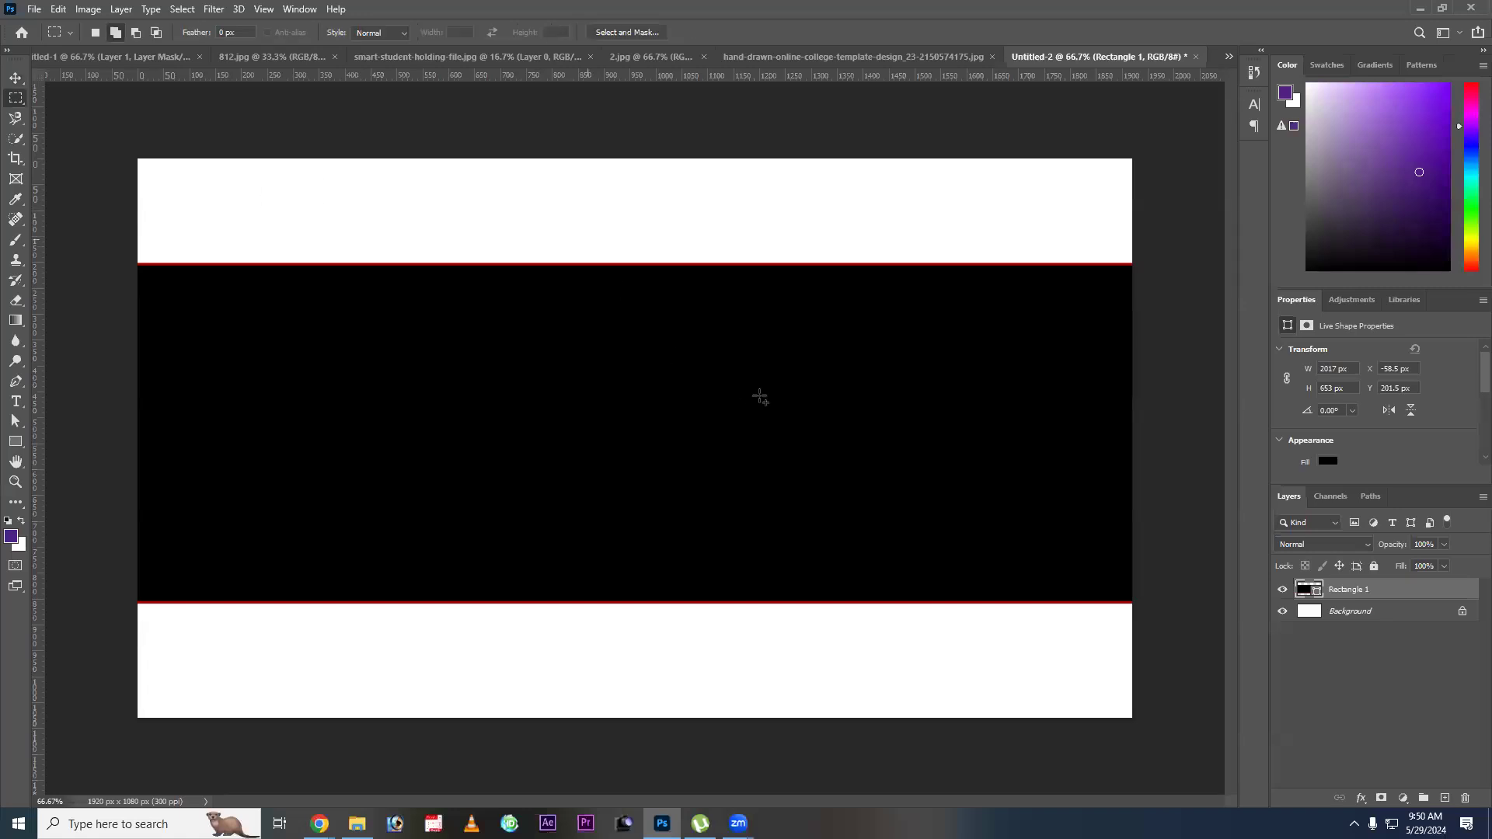
key("ctrl+z")
key("ctrl+shift+n")
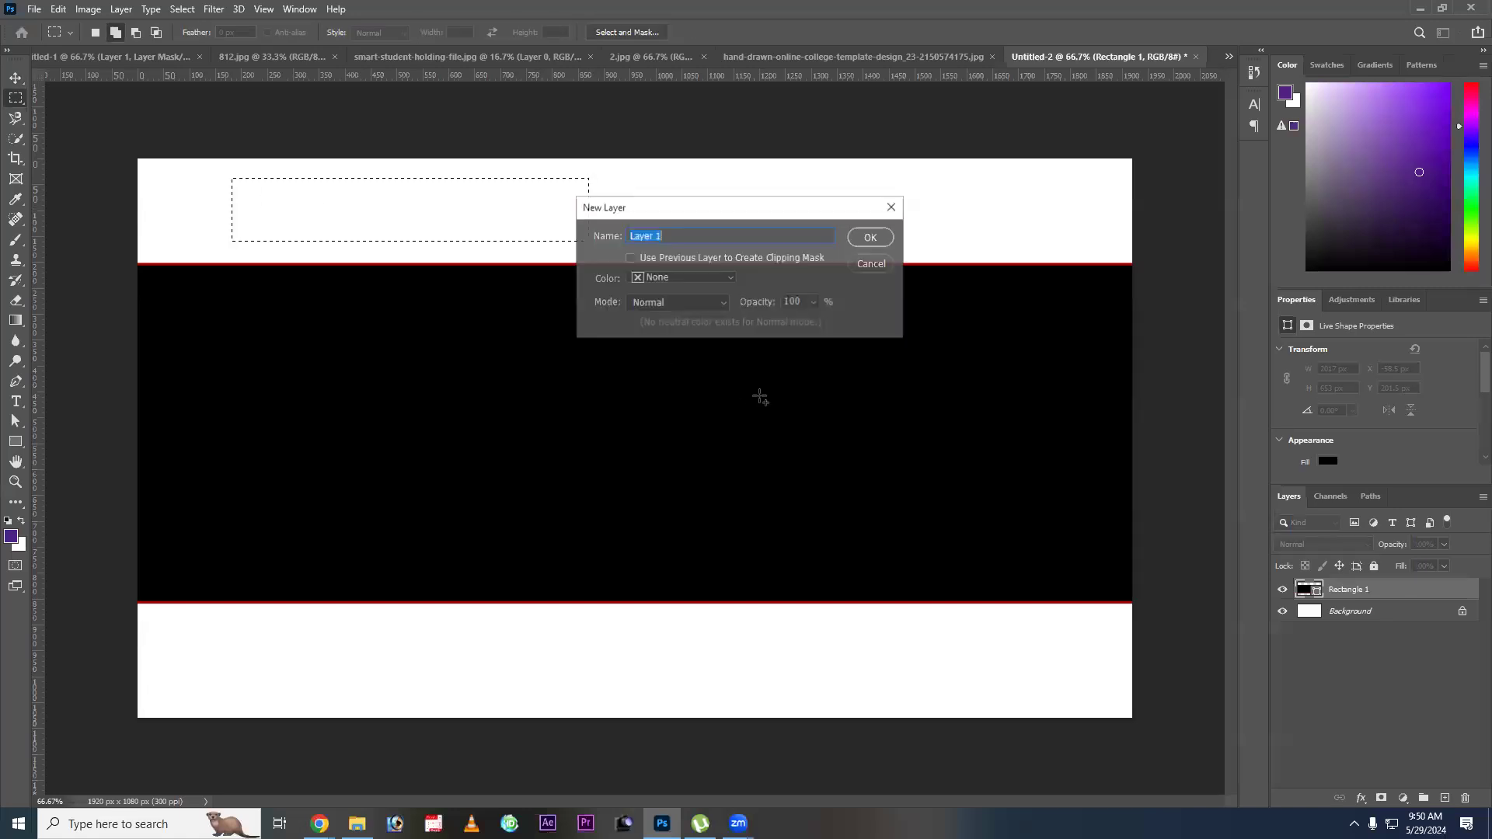
key("Return")
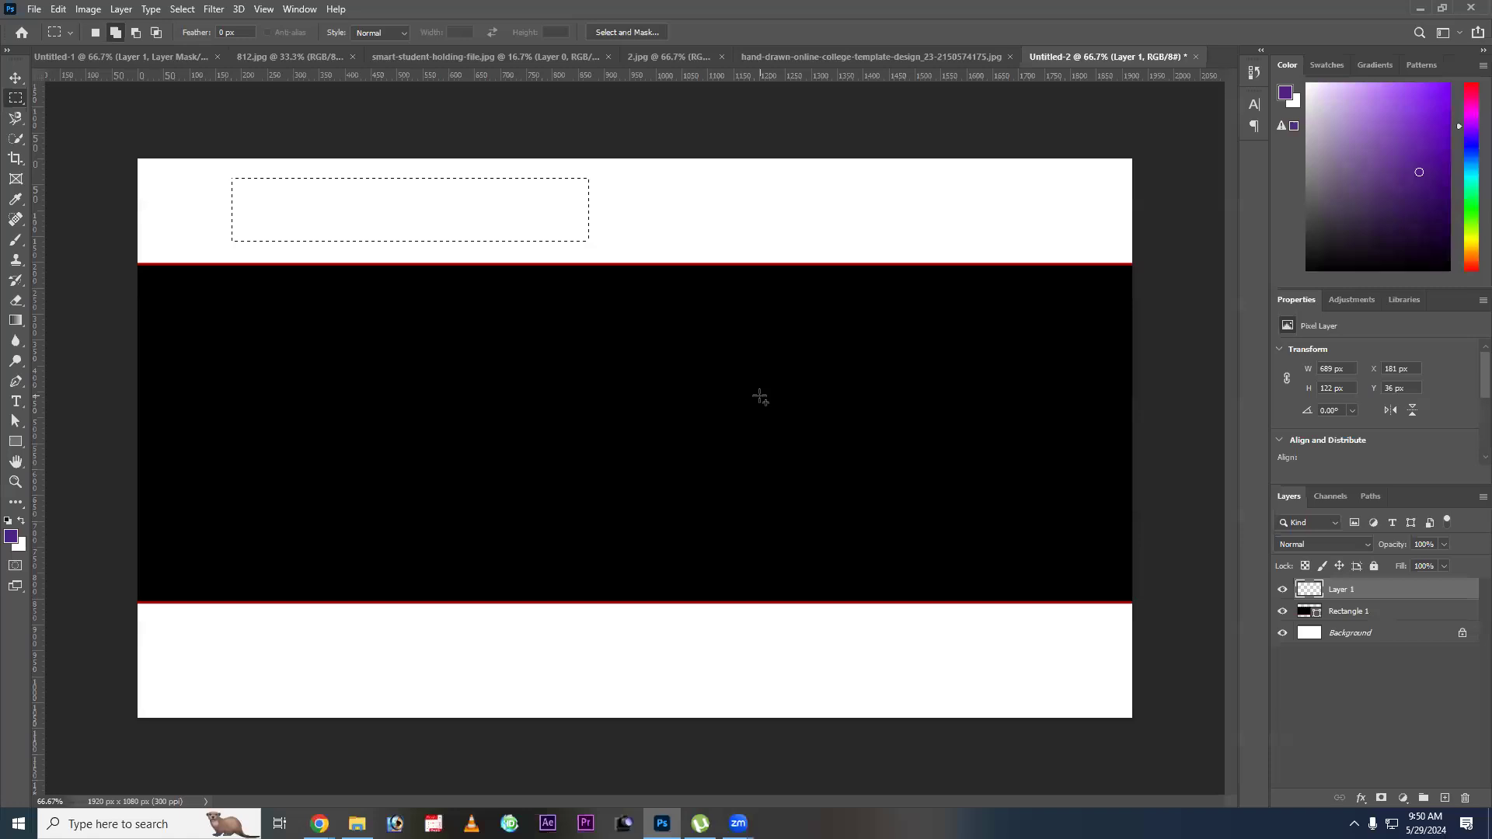
key("alt+BackSpace")
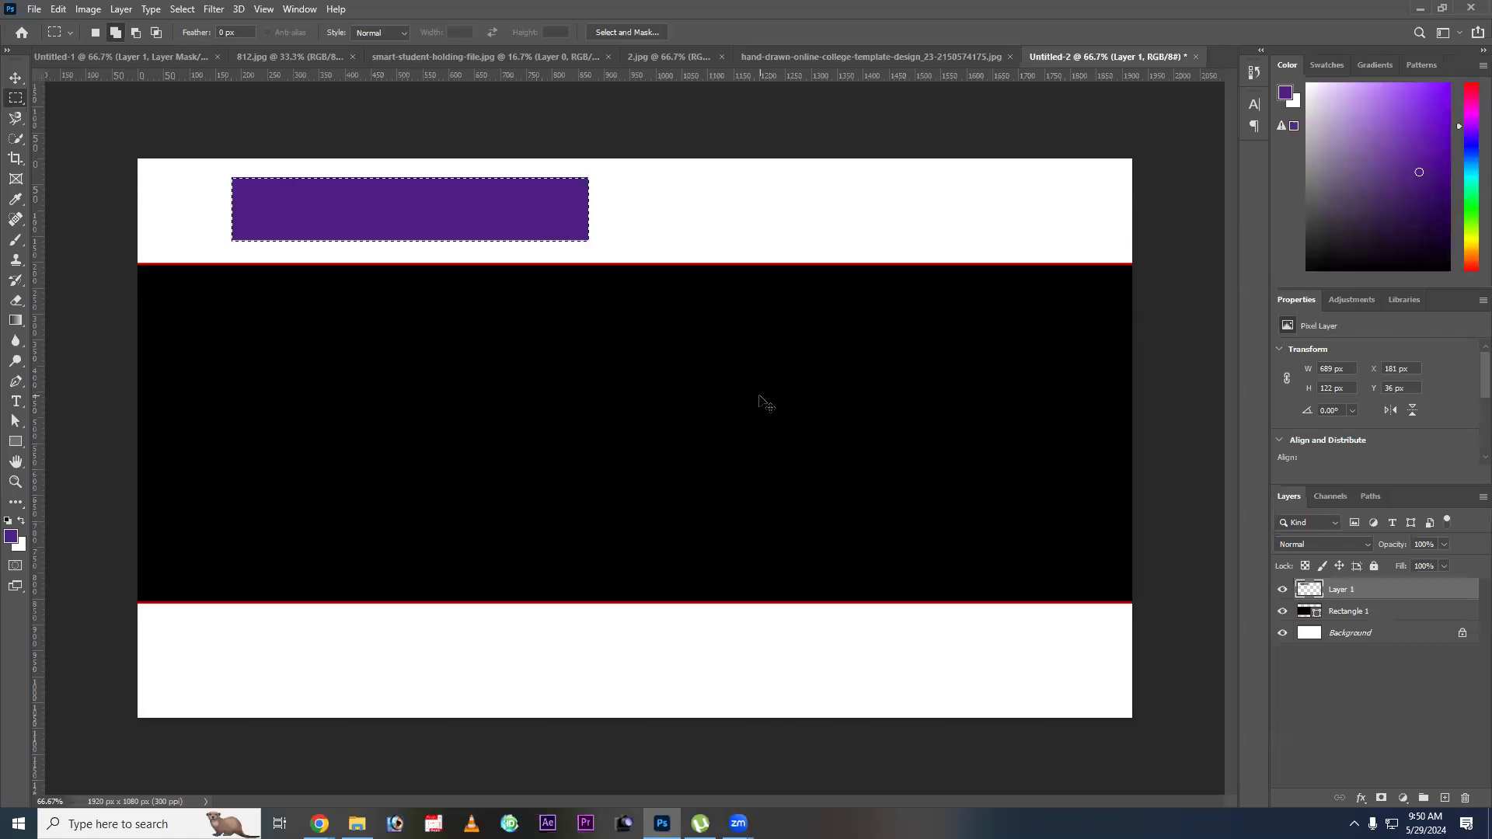
key("ctrl+d")
Change the foreground color to dark red #ae0a1e.
key("ctrl+v")
key("Return")
key("v")
Select the purple rectangle's layer and move it across the upper white band to about X 767 px, Y 57 px.
right_click(504, 211)
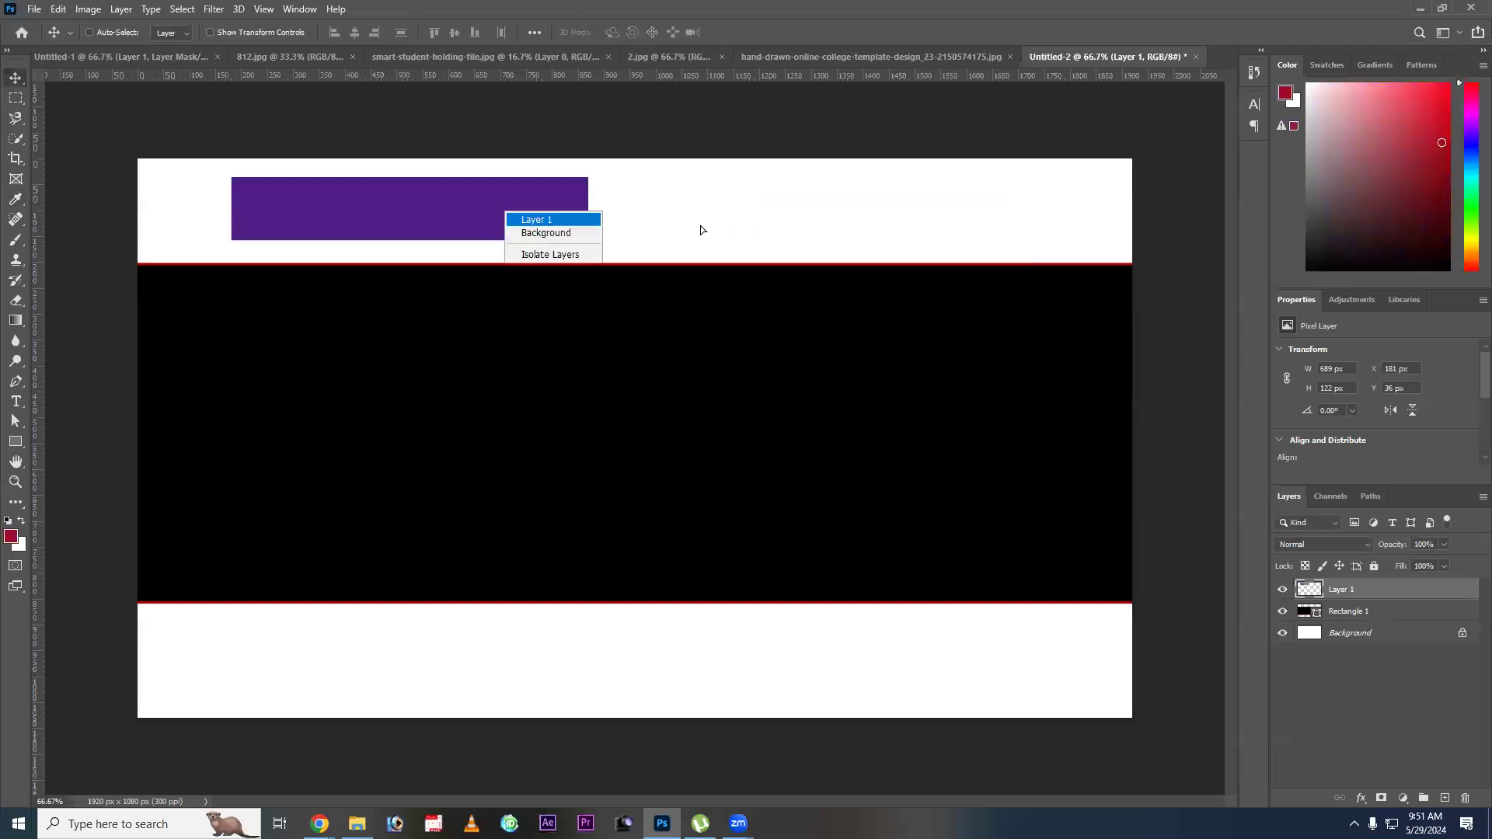
left_click_drag(759, 230, 1119, 247)
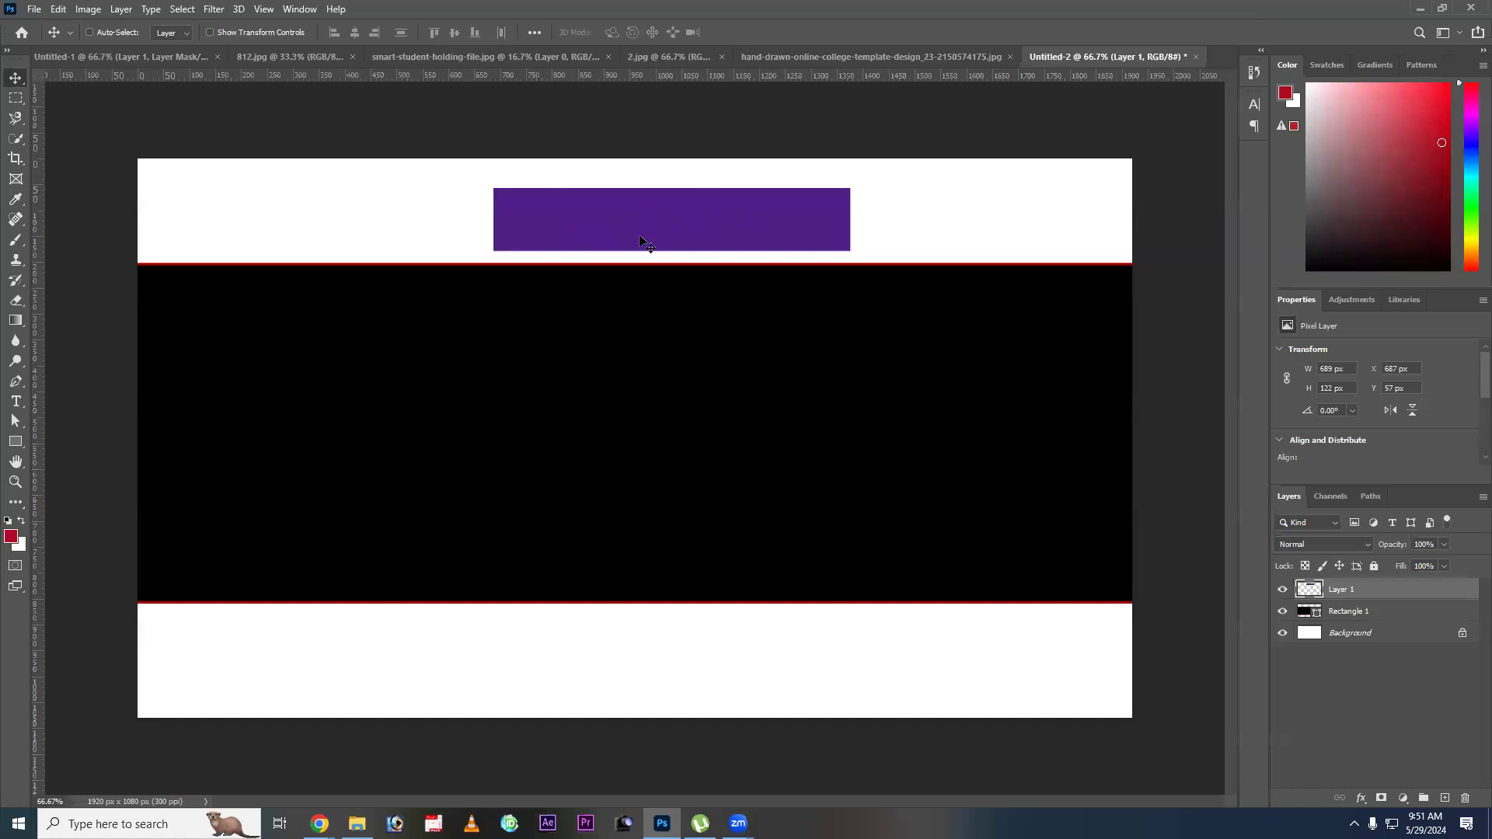
left_click_drag(787, 223, 668, 230)
left_click_drag(772, 235, 676, 230)
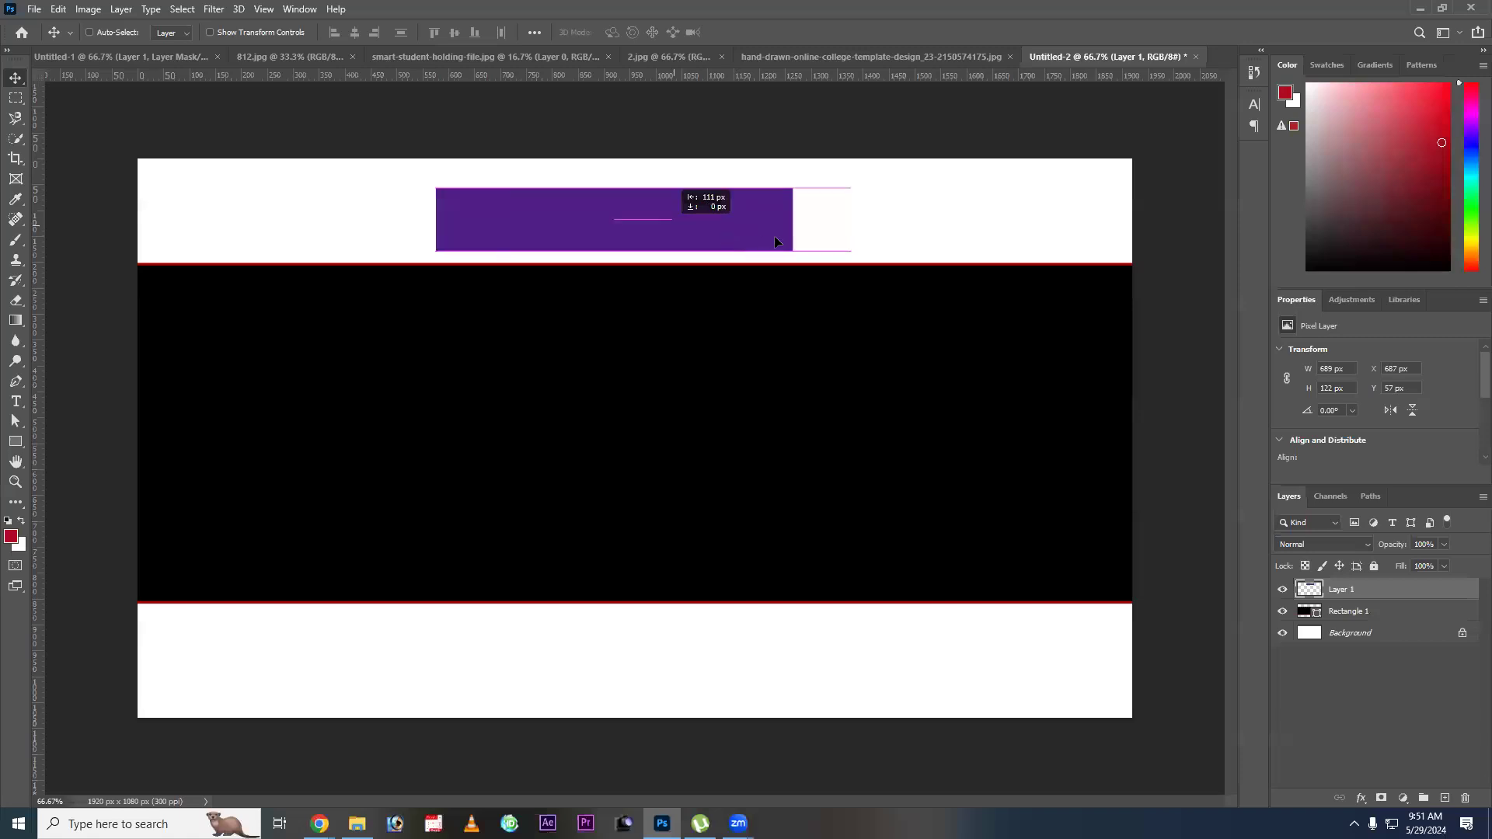
left_click_drag(775, 242, 732, 226)
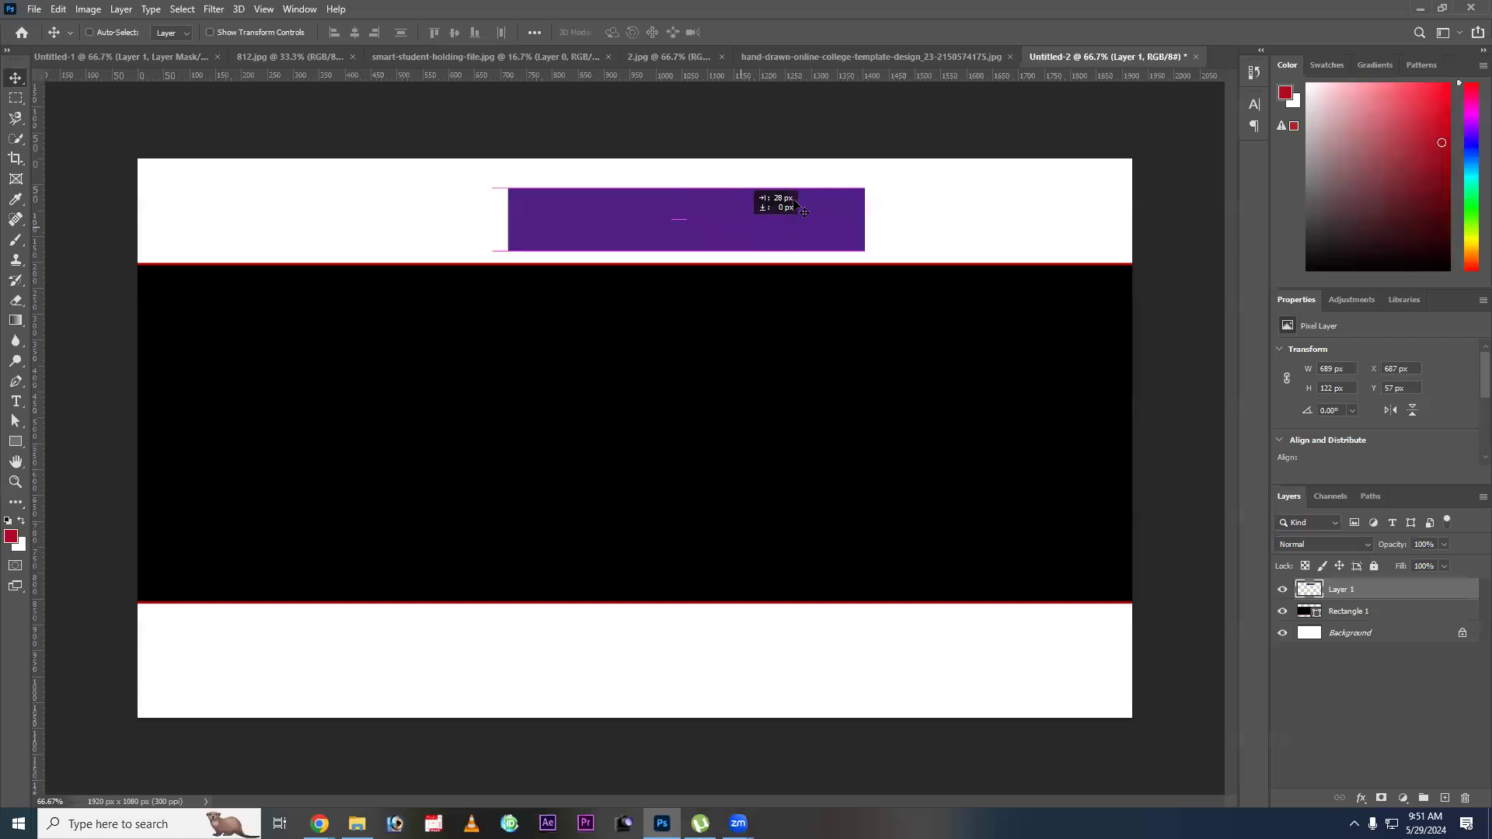
left_click_drag(846, 230, 796, 230)
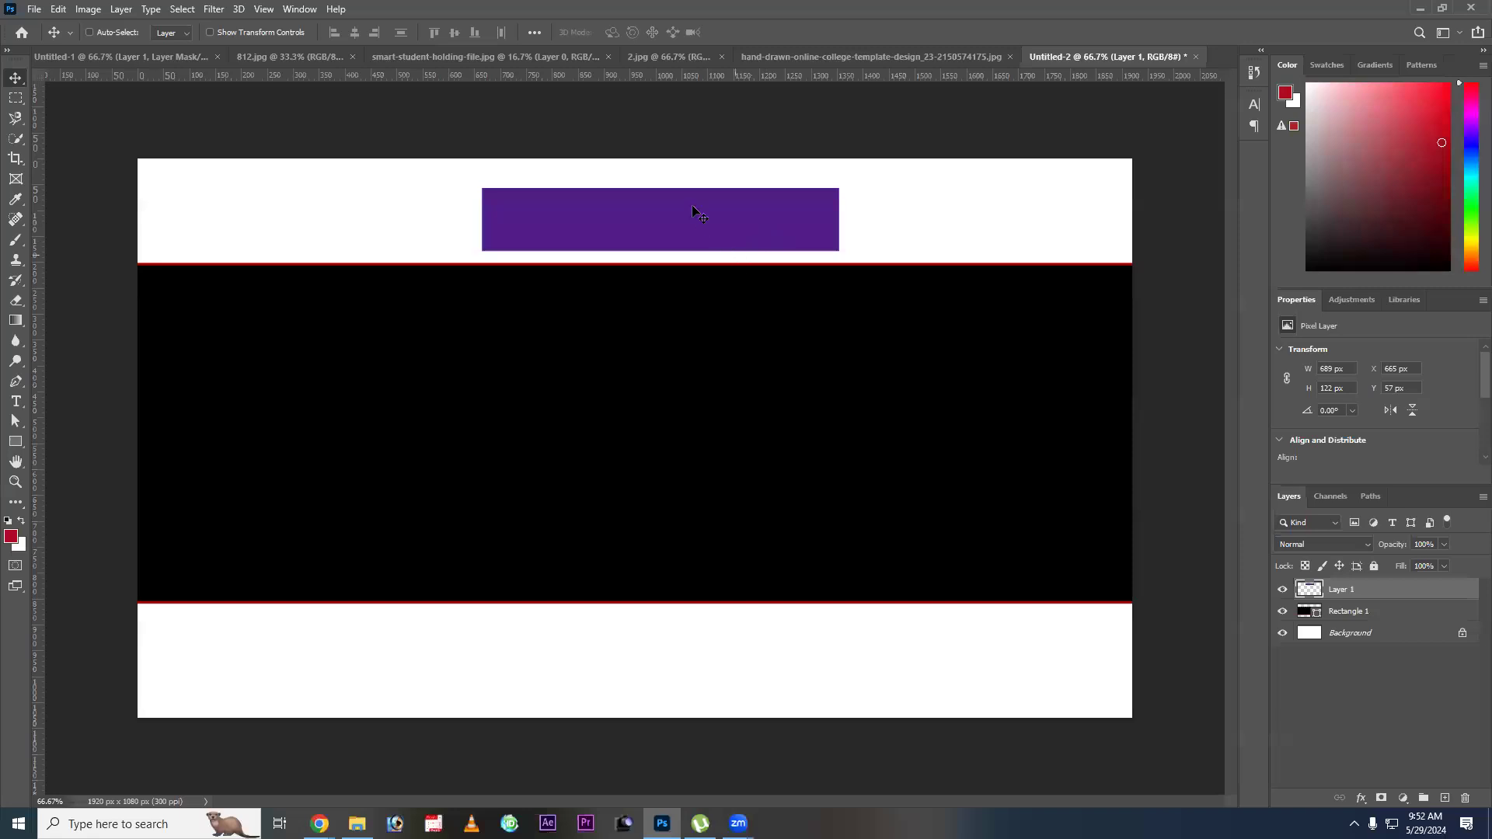
right_click(695, 209)
left_click(736, 221)
left_click_drag(736, 222, 776, 238)
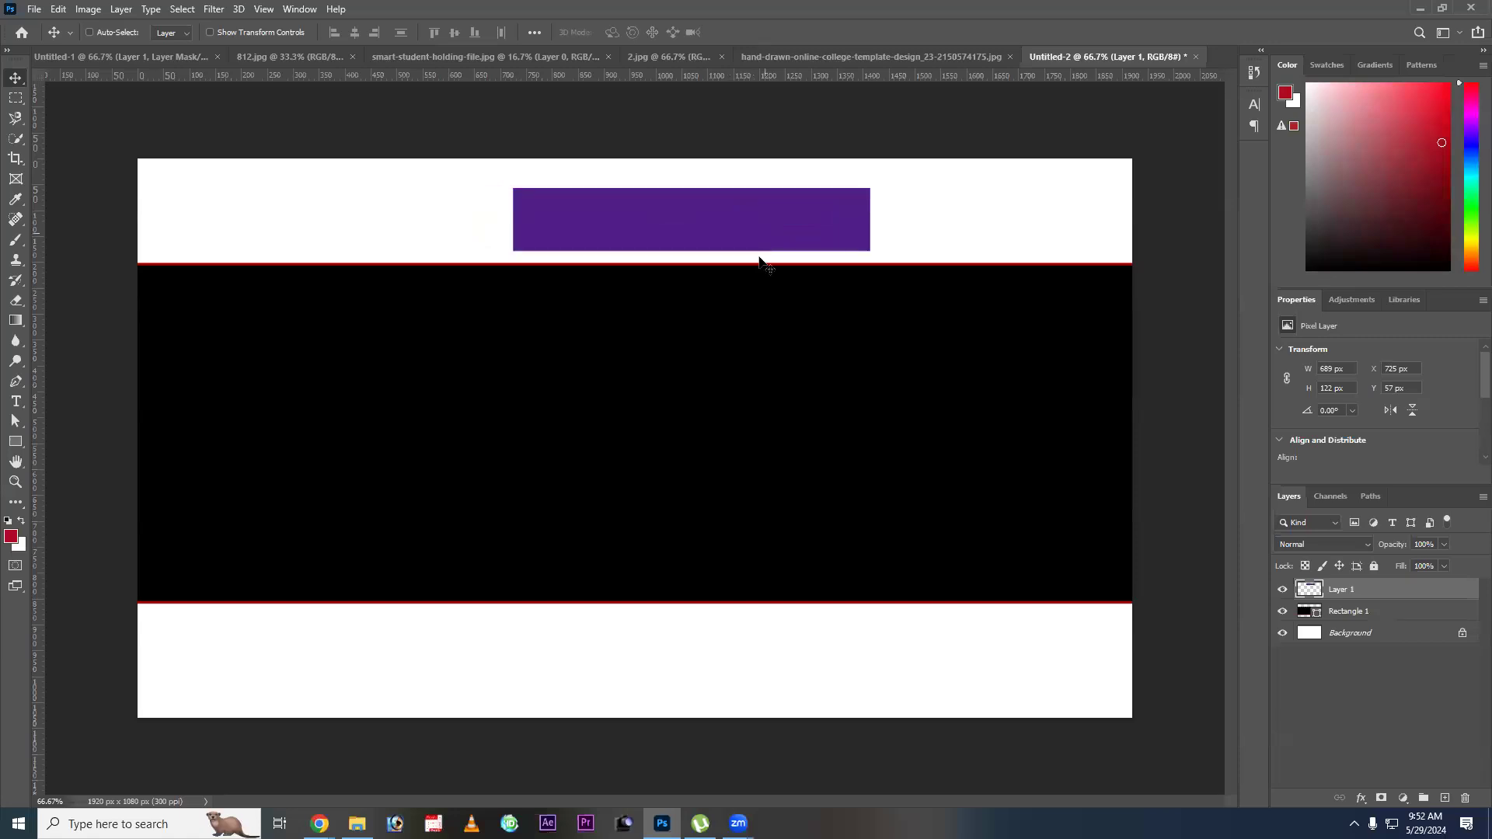
left_click_drag(764, 215, 664, 249)
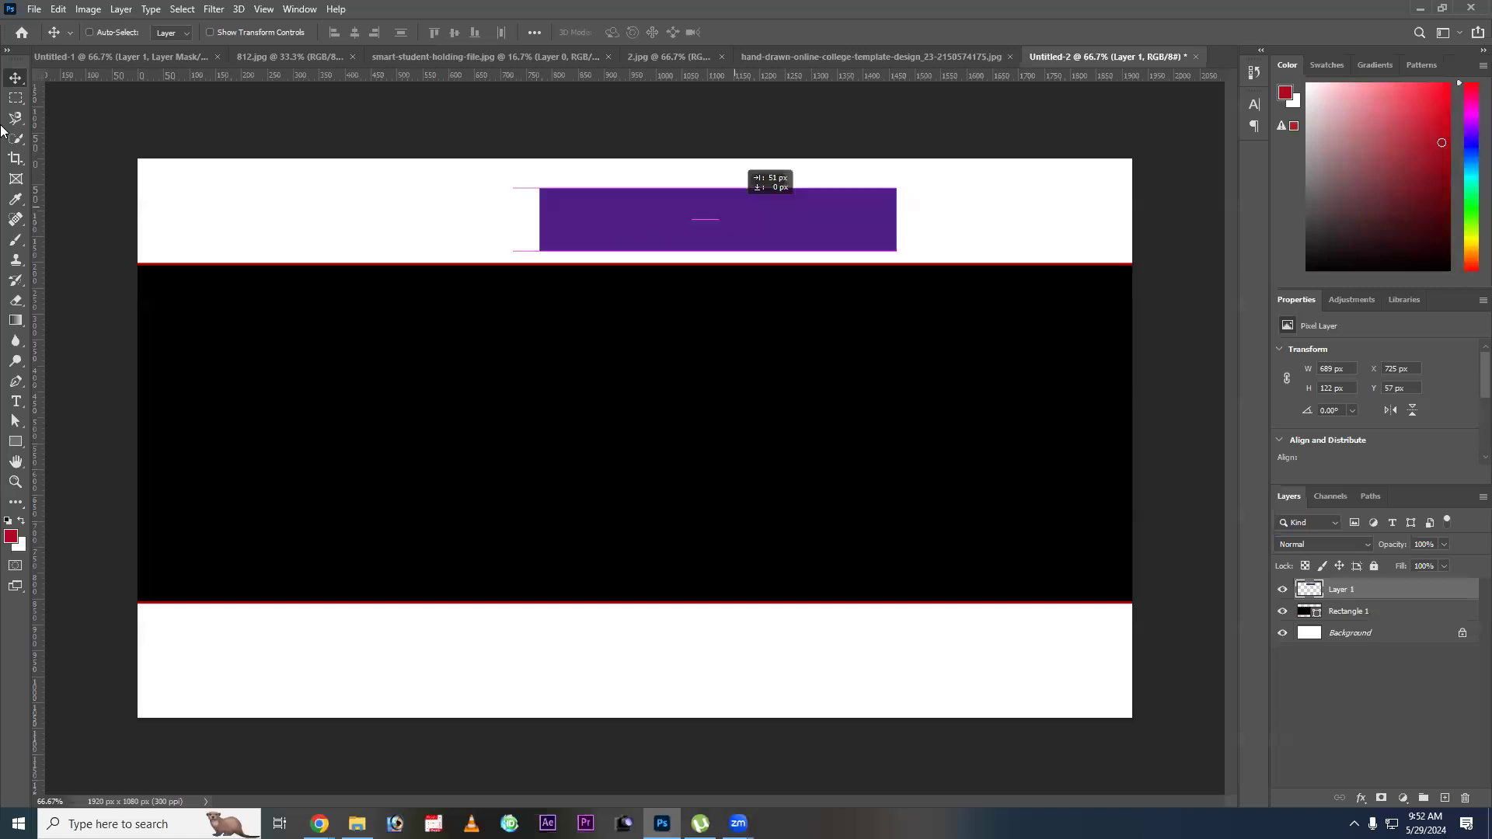
Draw a marquee closely around the purple rectangle, inspect its fit along the edges, and deselect it.
left_click(16, 98)
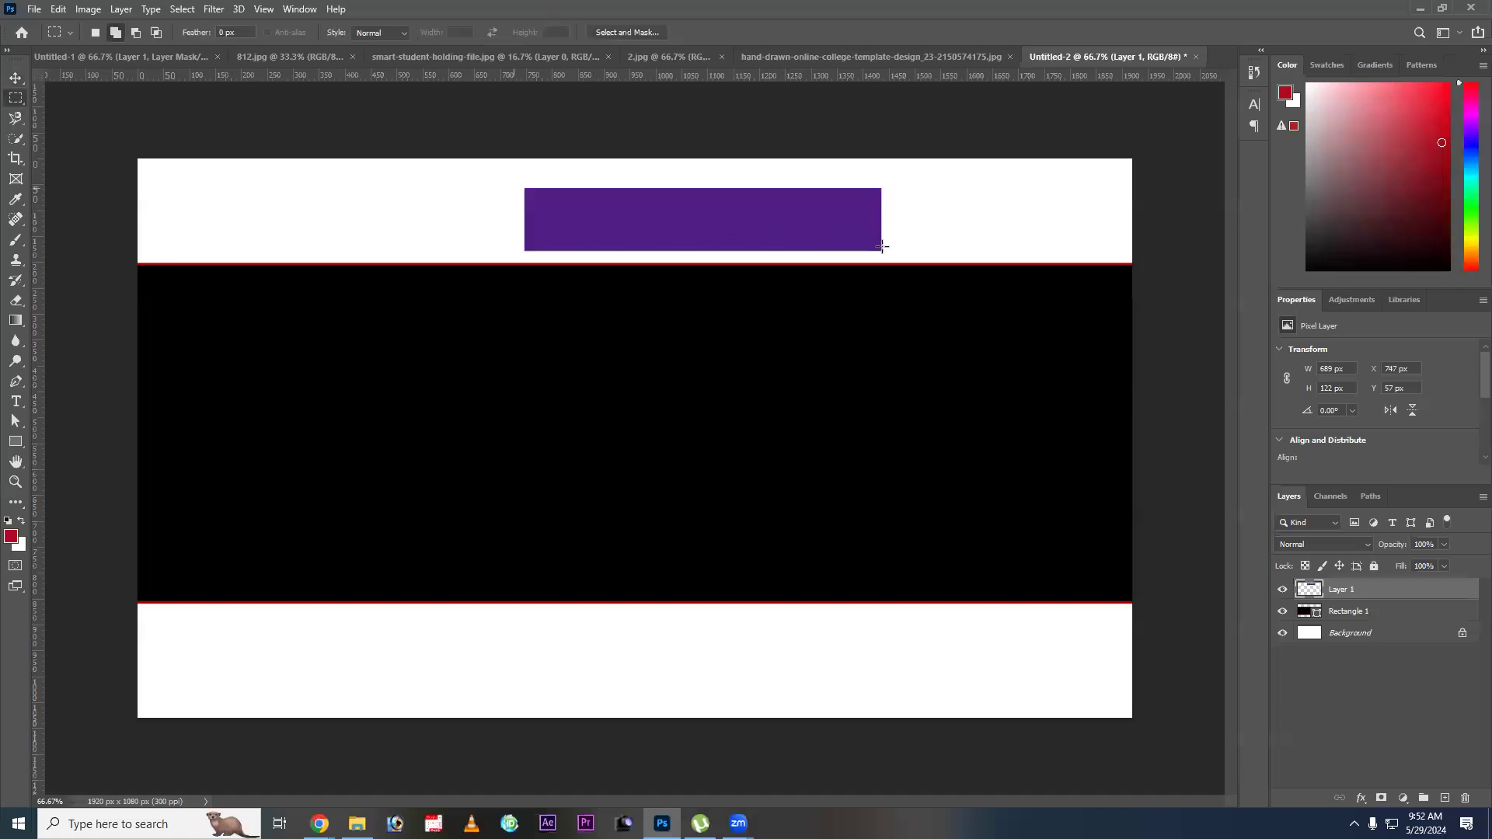
left_click_drag(882, 247, 879, 248)
key("ctrl+plus")
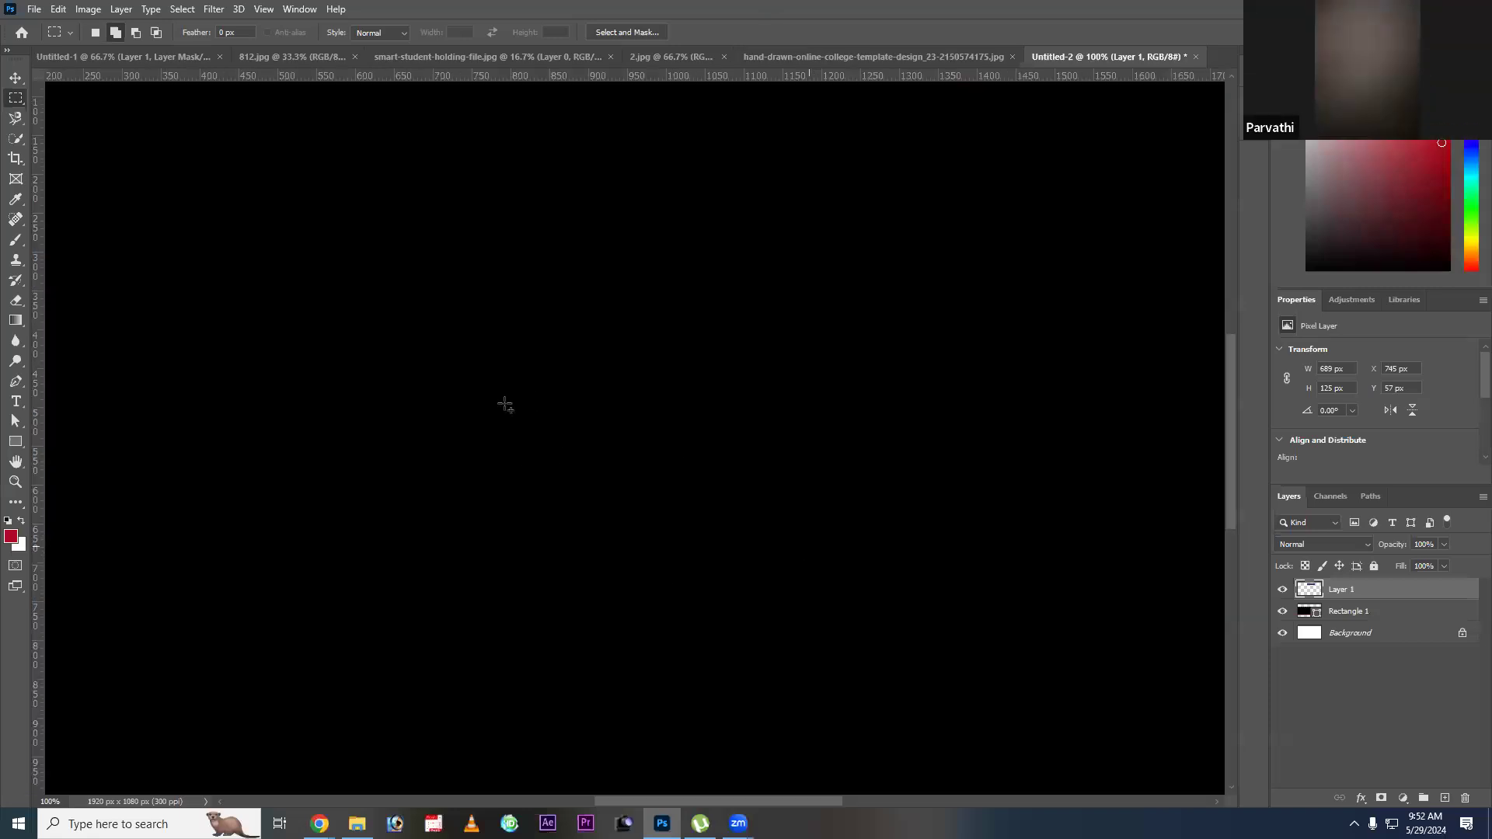
key("ctrl+plus")
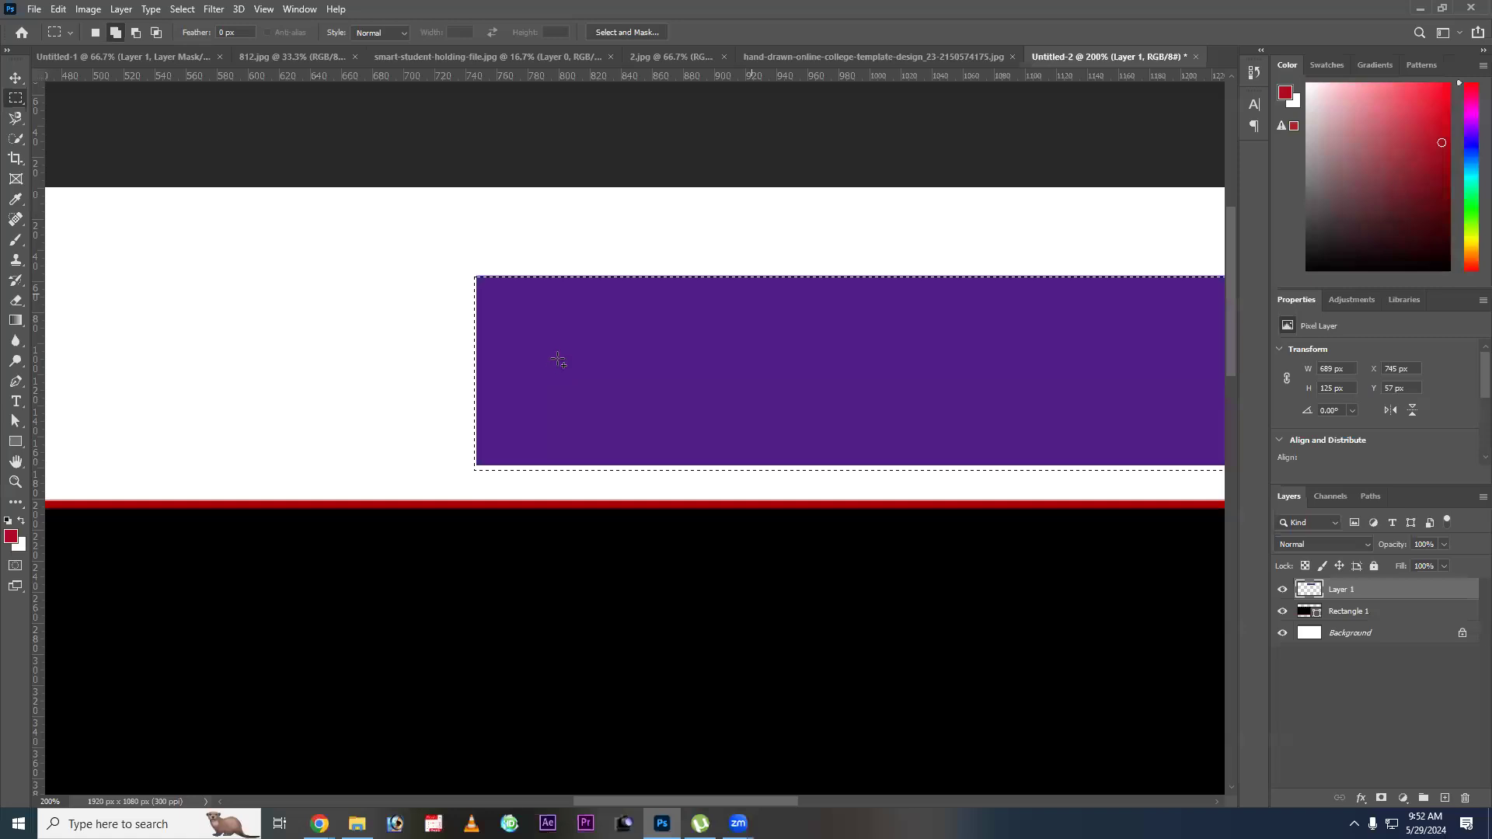
key("ctrl+minus")
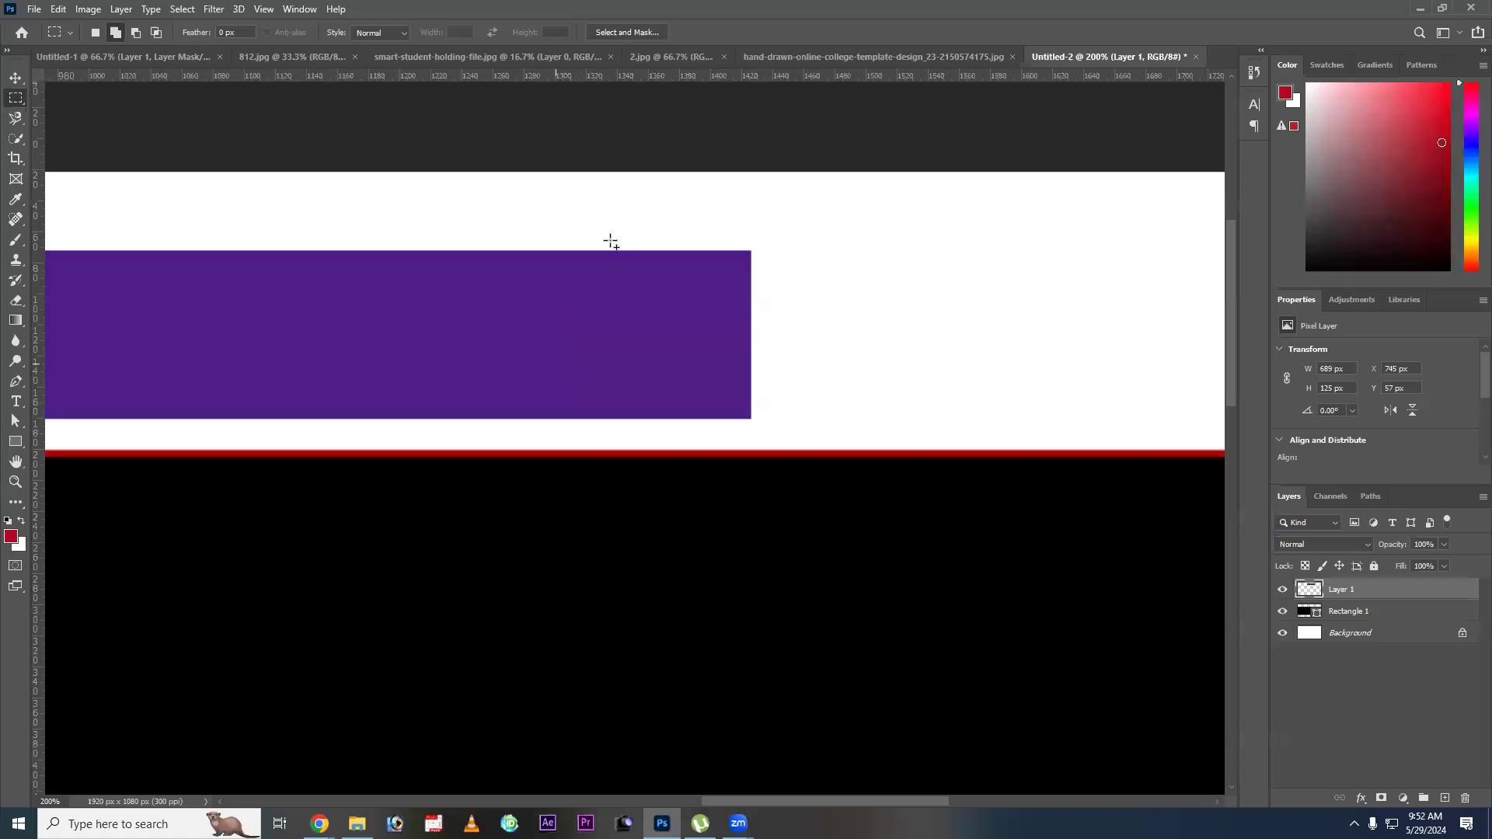
key("ctrl+minus")
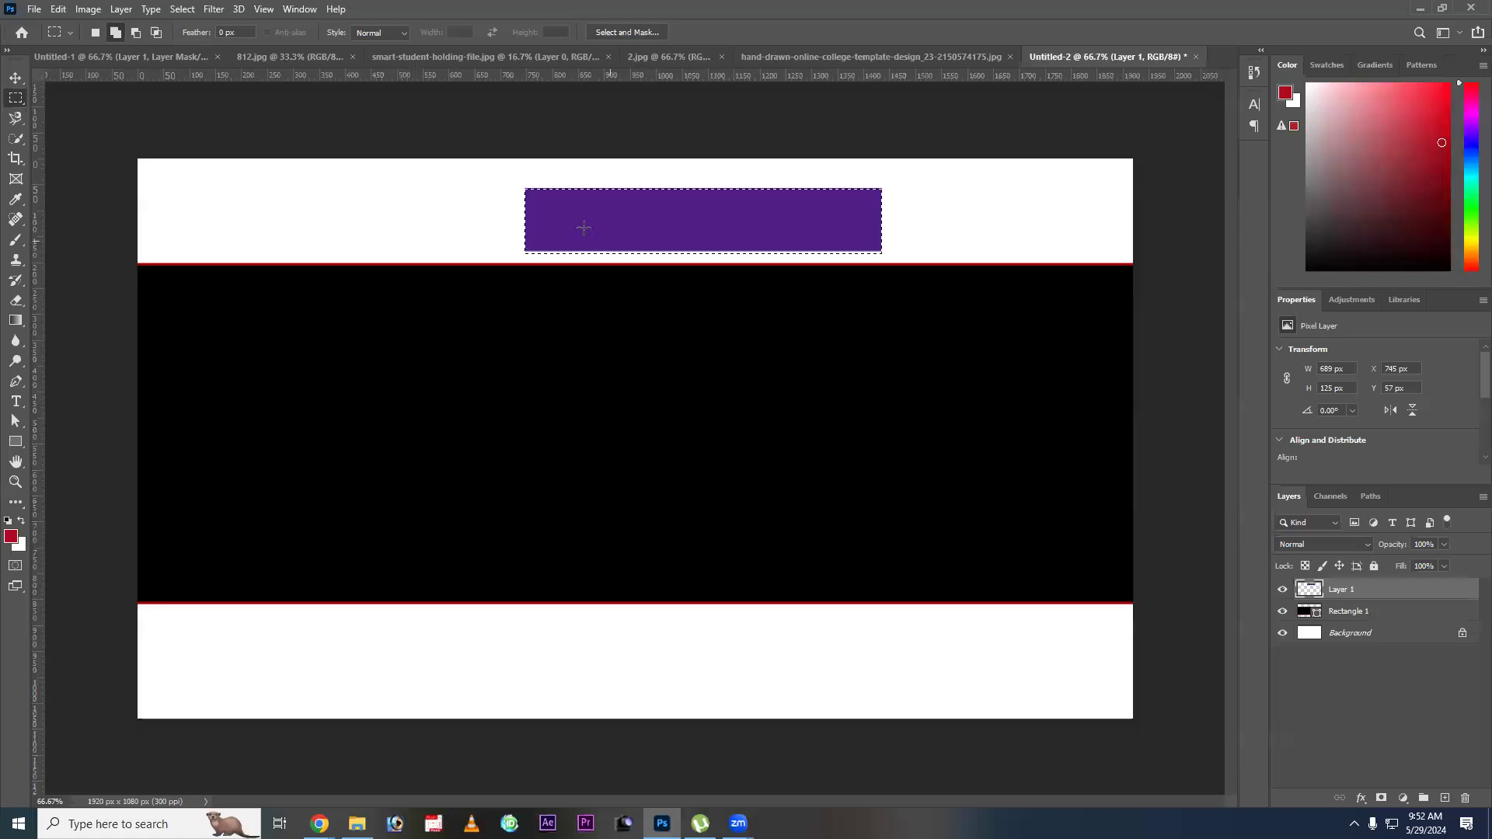
left_click(860, 556)
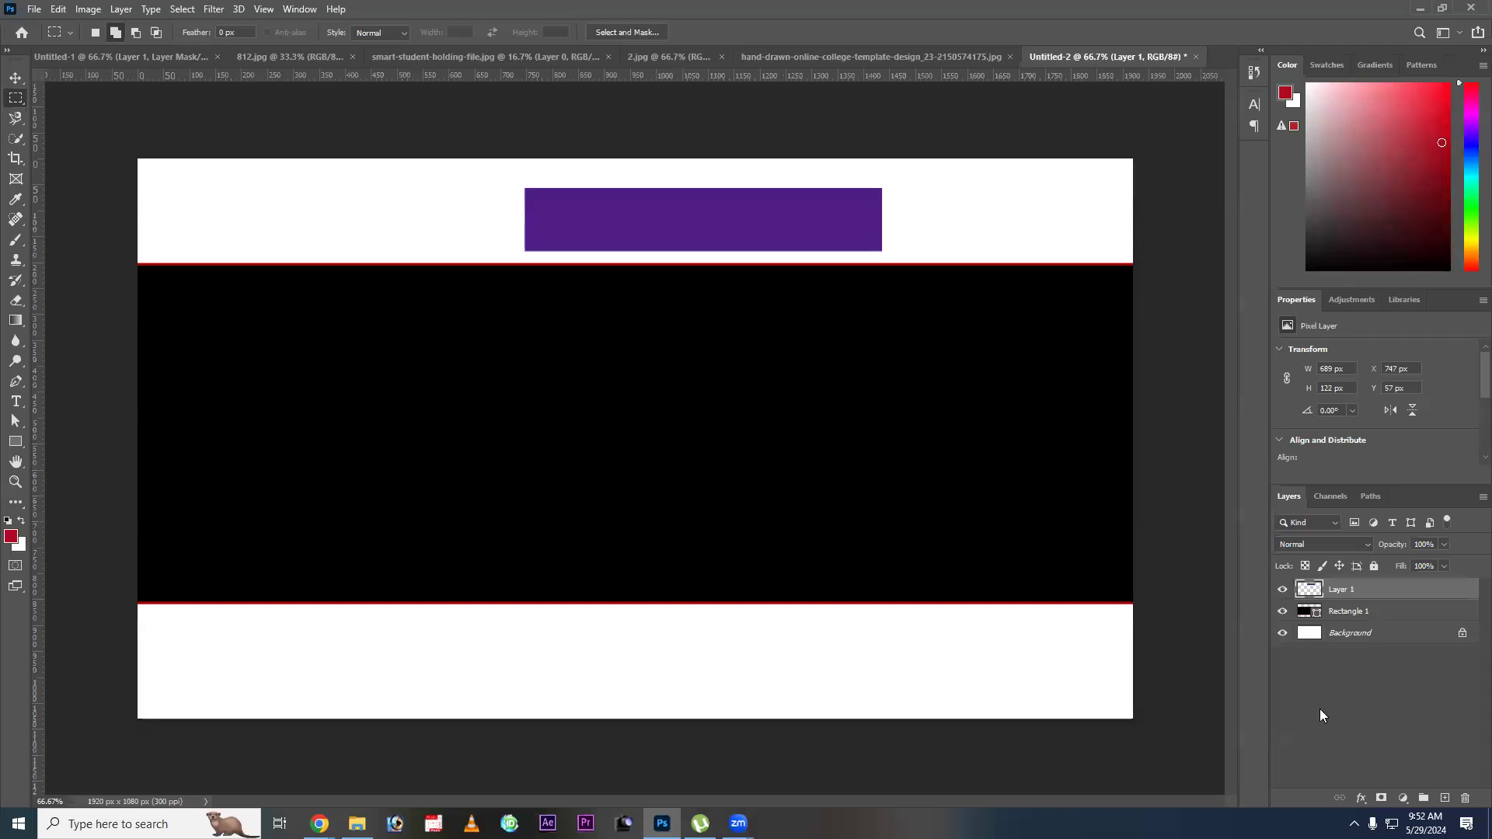
Load the purple rectangle layer's exact outline as a selection and fill it with the dark red foreground color, then delete that layer.
left_click(1311, 598, "ctrl")
key("alt+BackSpace")
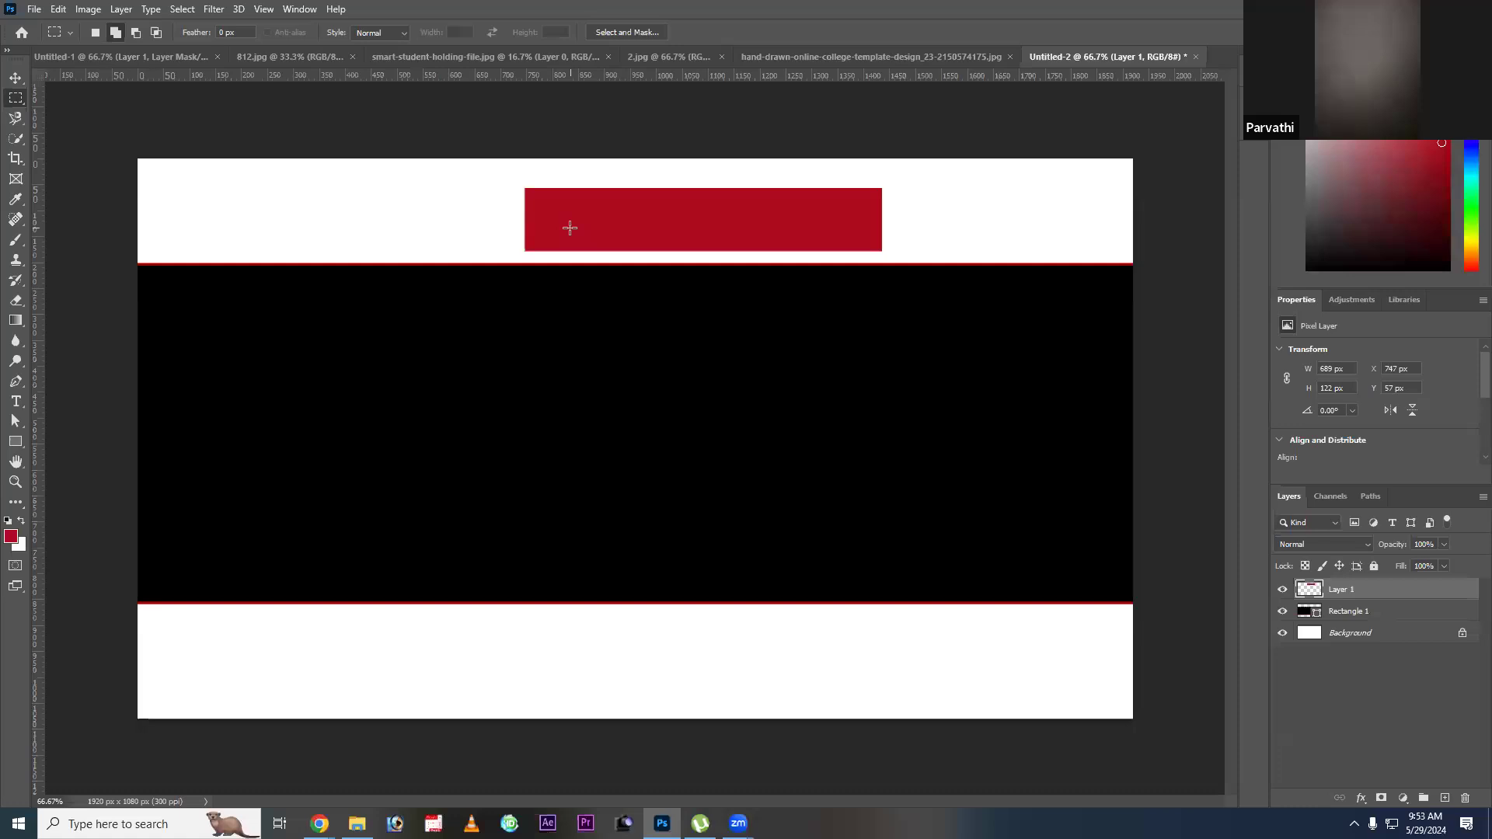
key("v")
right_click(572, 220)
left_click(594, 220)
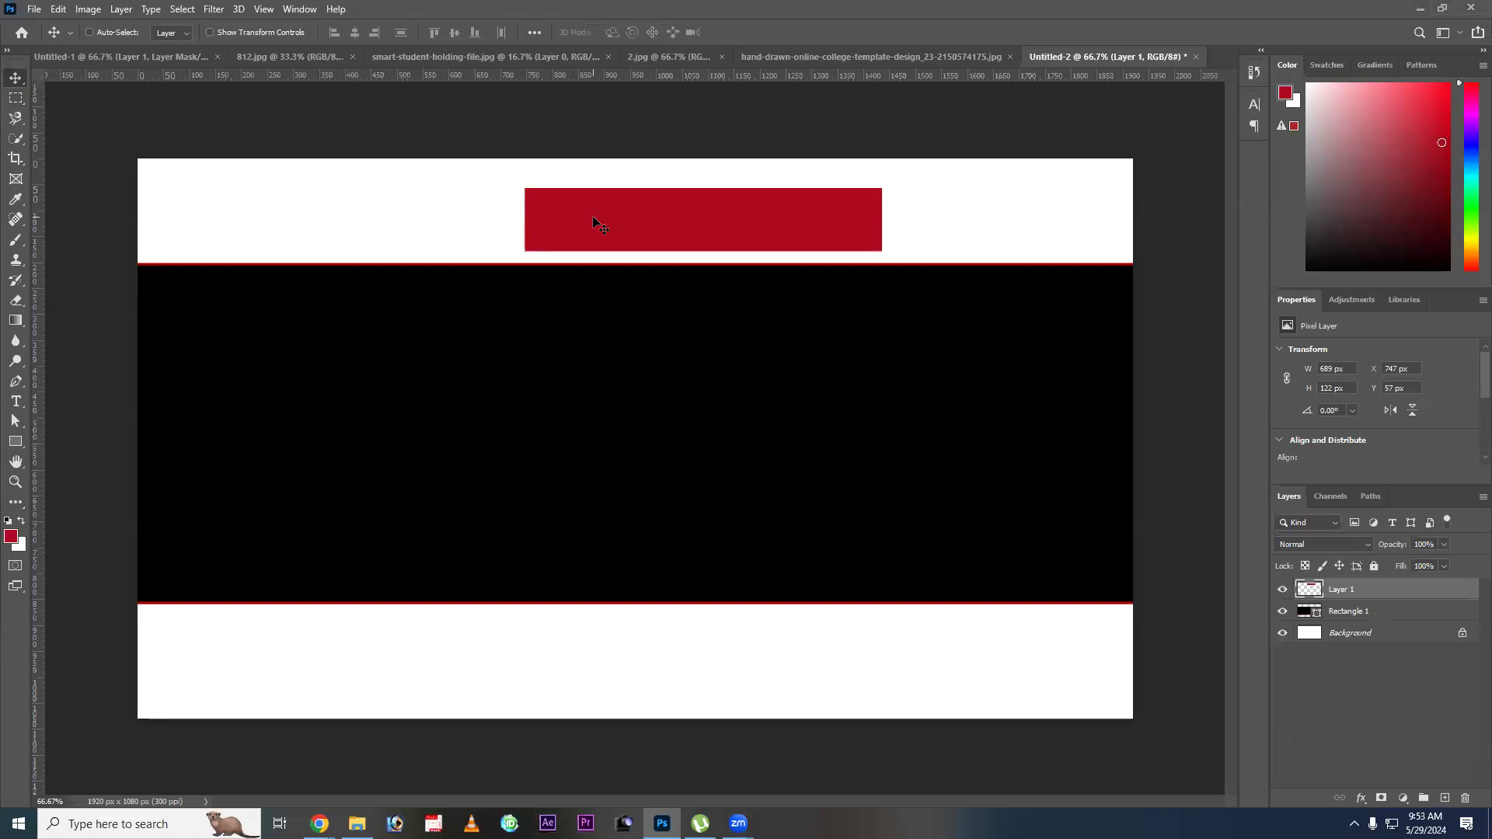
key("Delete")
Set the foreground color to #501d86, then adjust it to the deeper purple #400481.
left_click(13, 536)
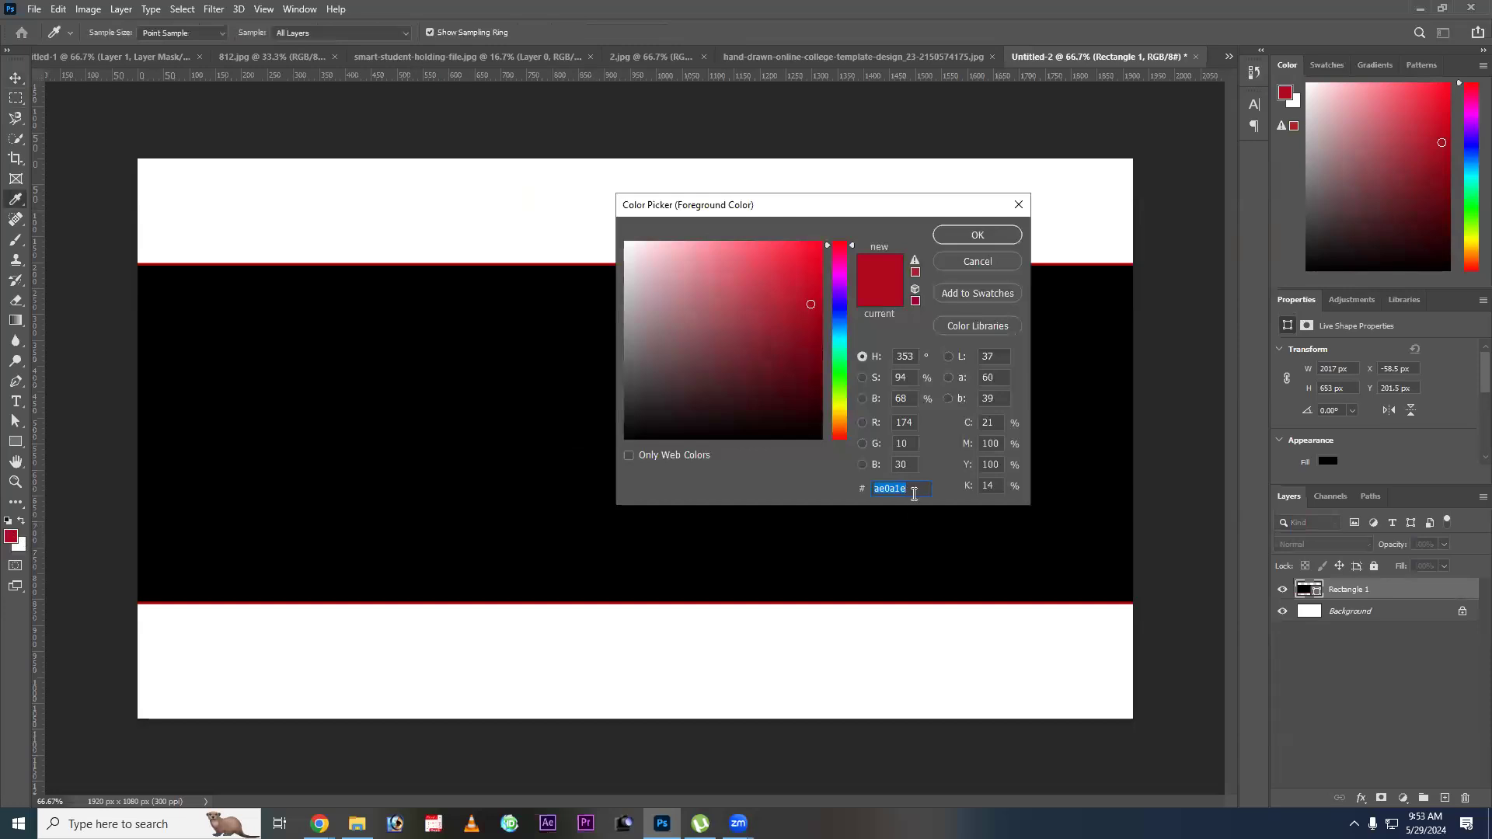
type("5")
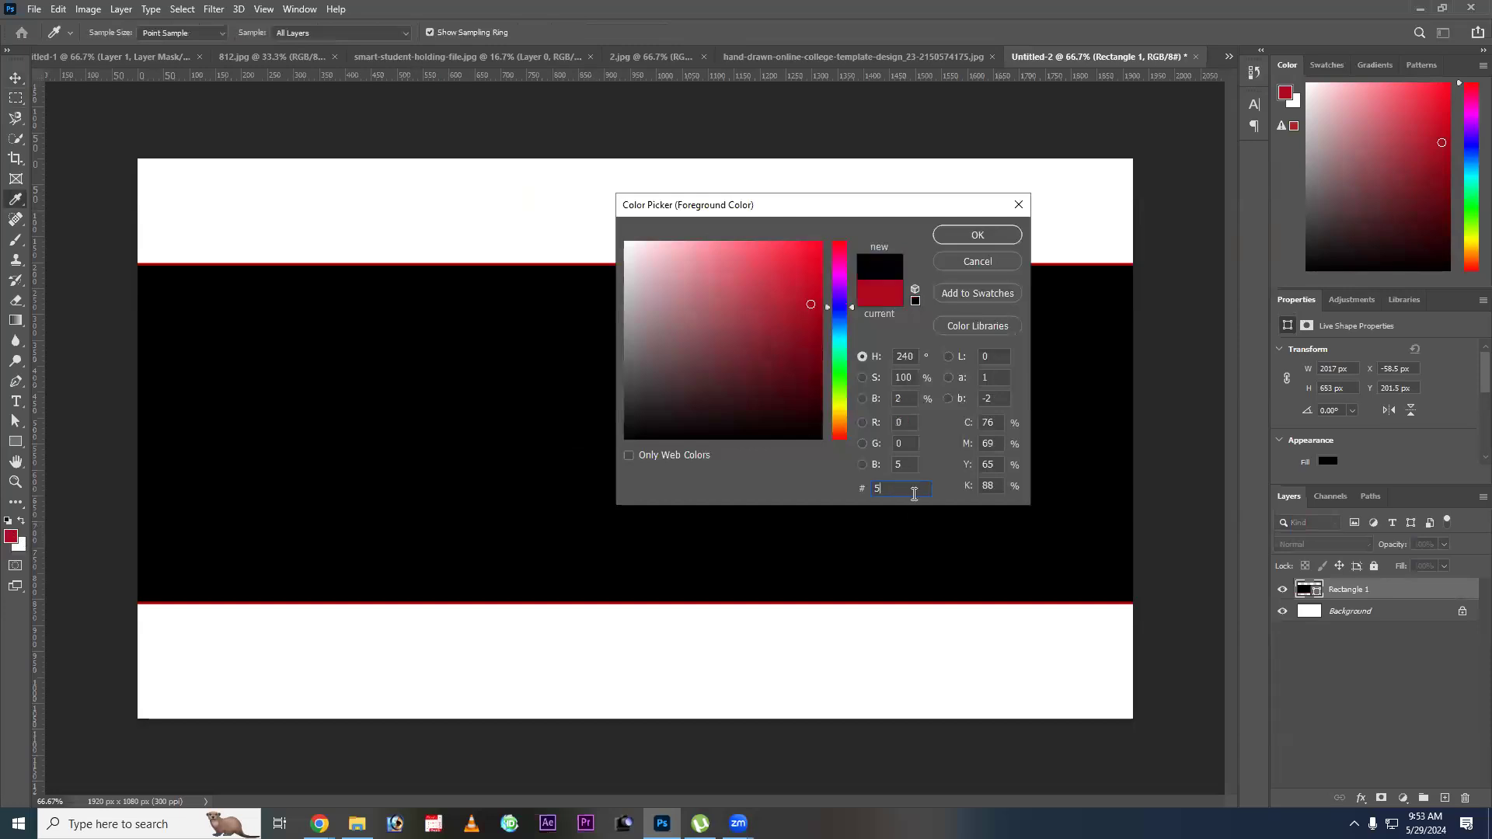
type("01d86")
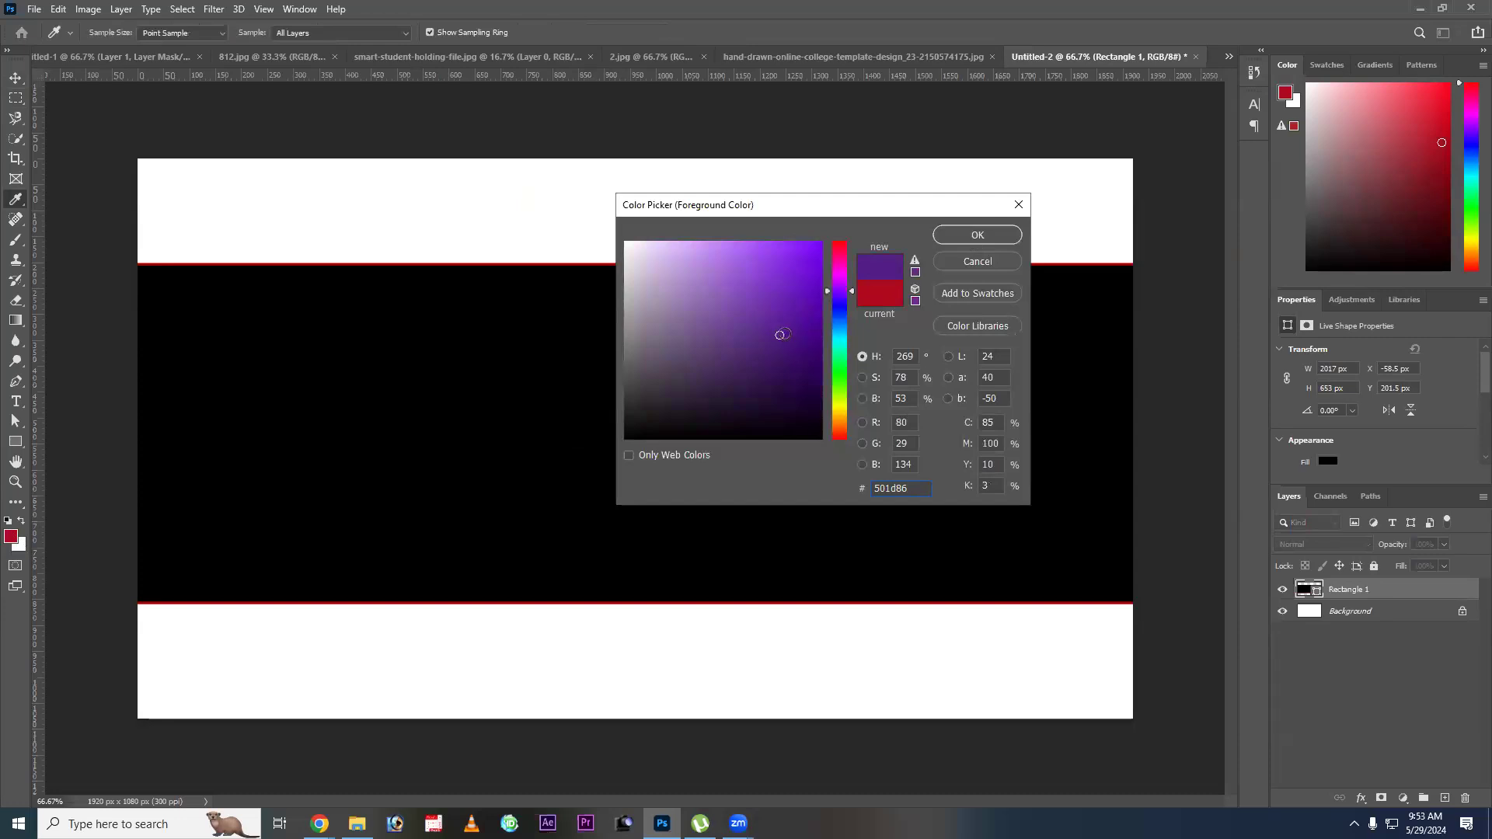
left_click(805, 335)
left_click_drag(806, 336, 819, 340)
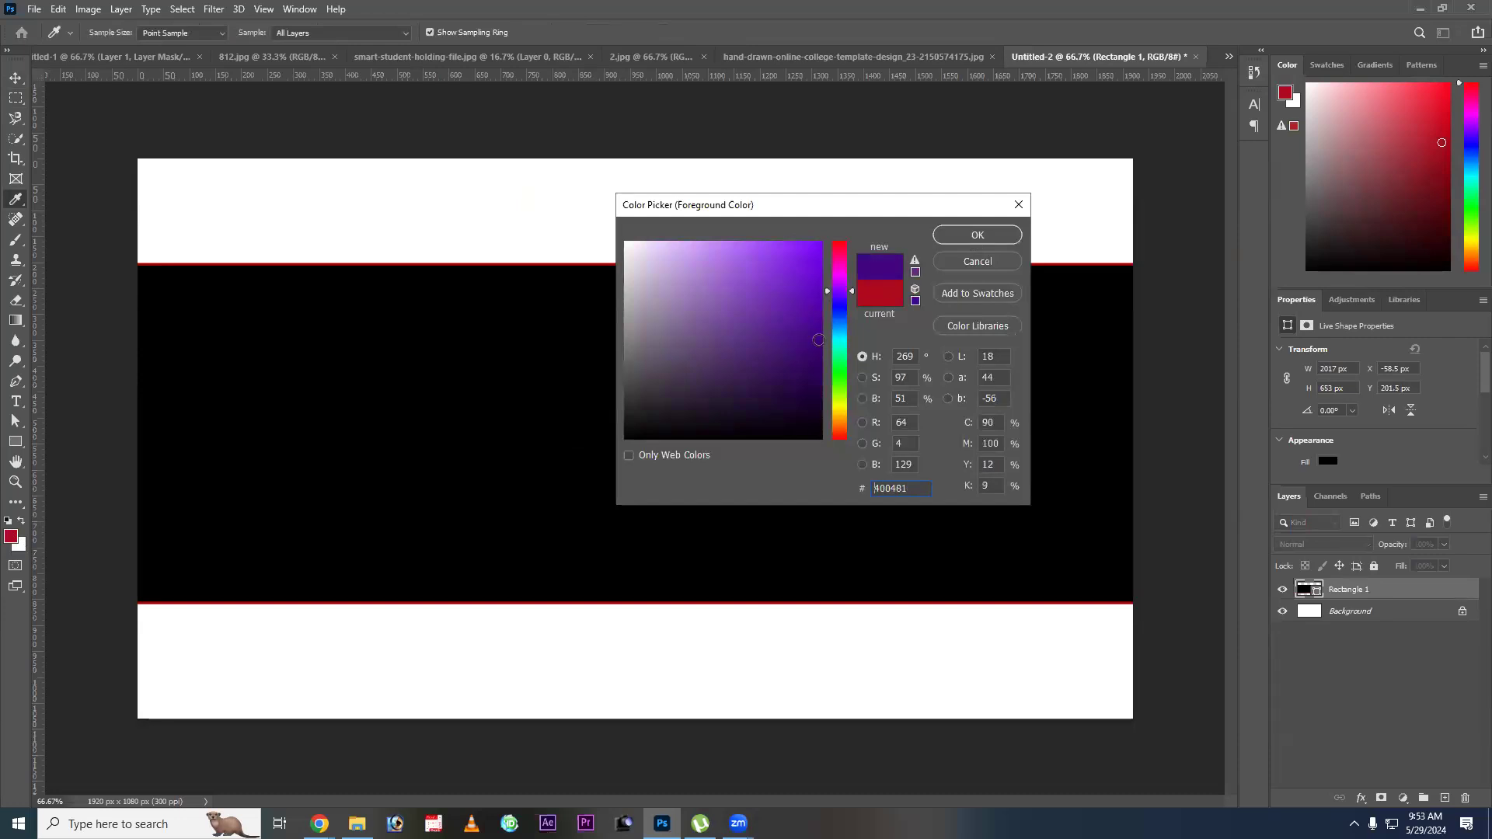
key("Return")
Create a new empty layer above the large rectangle, then fill the rectangle shape with the deep purple foreground color.
key("v")
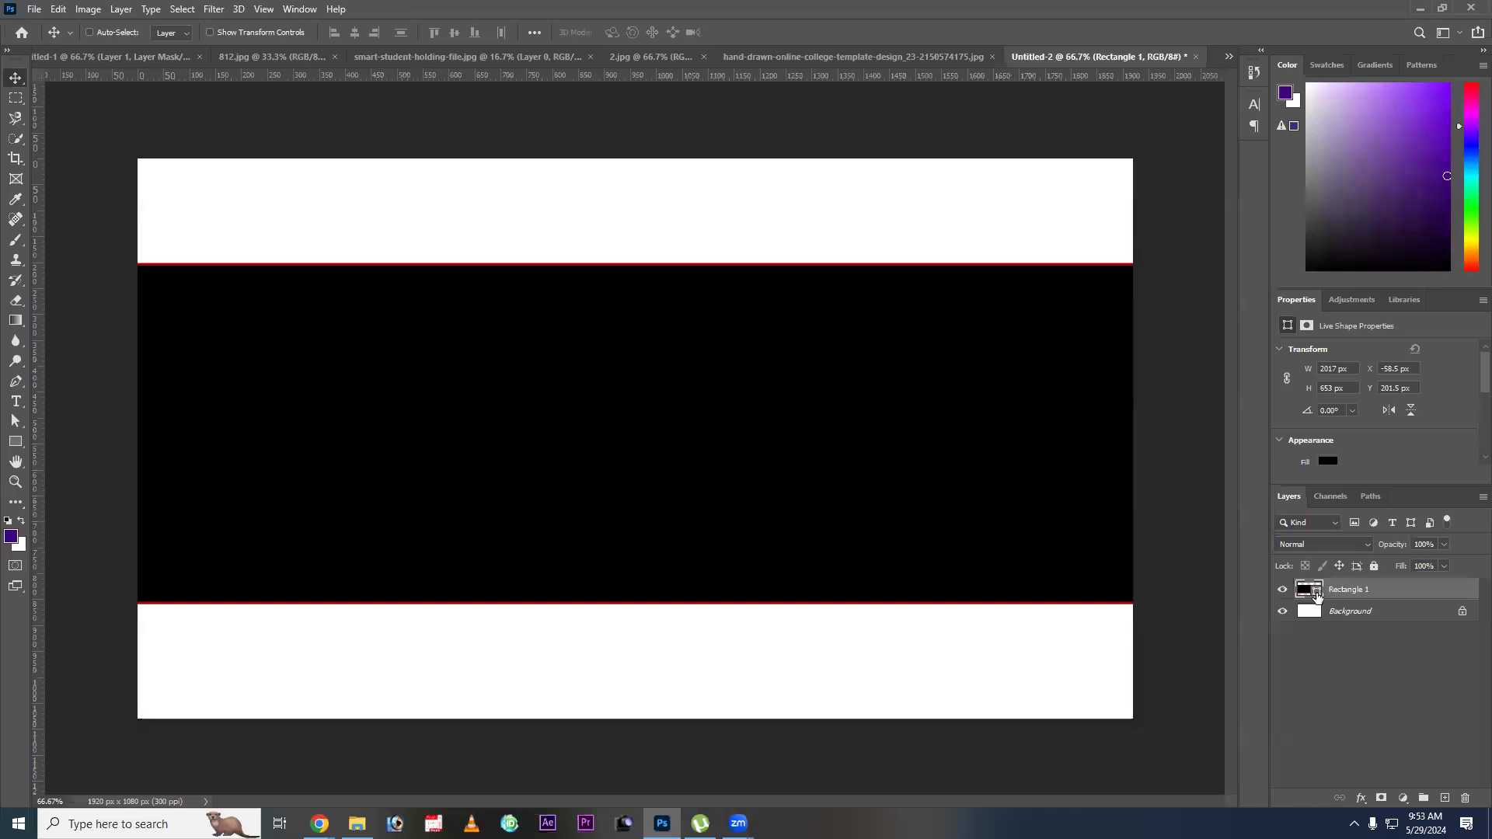
left_click_drag(1316, 593, 1318, 601)
key("ctrl+alt+shift+n")
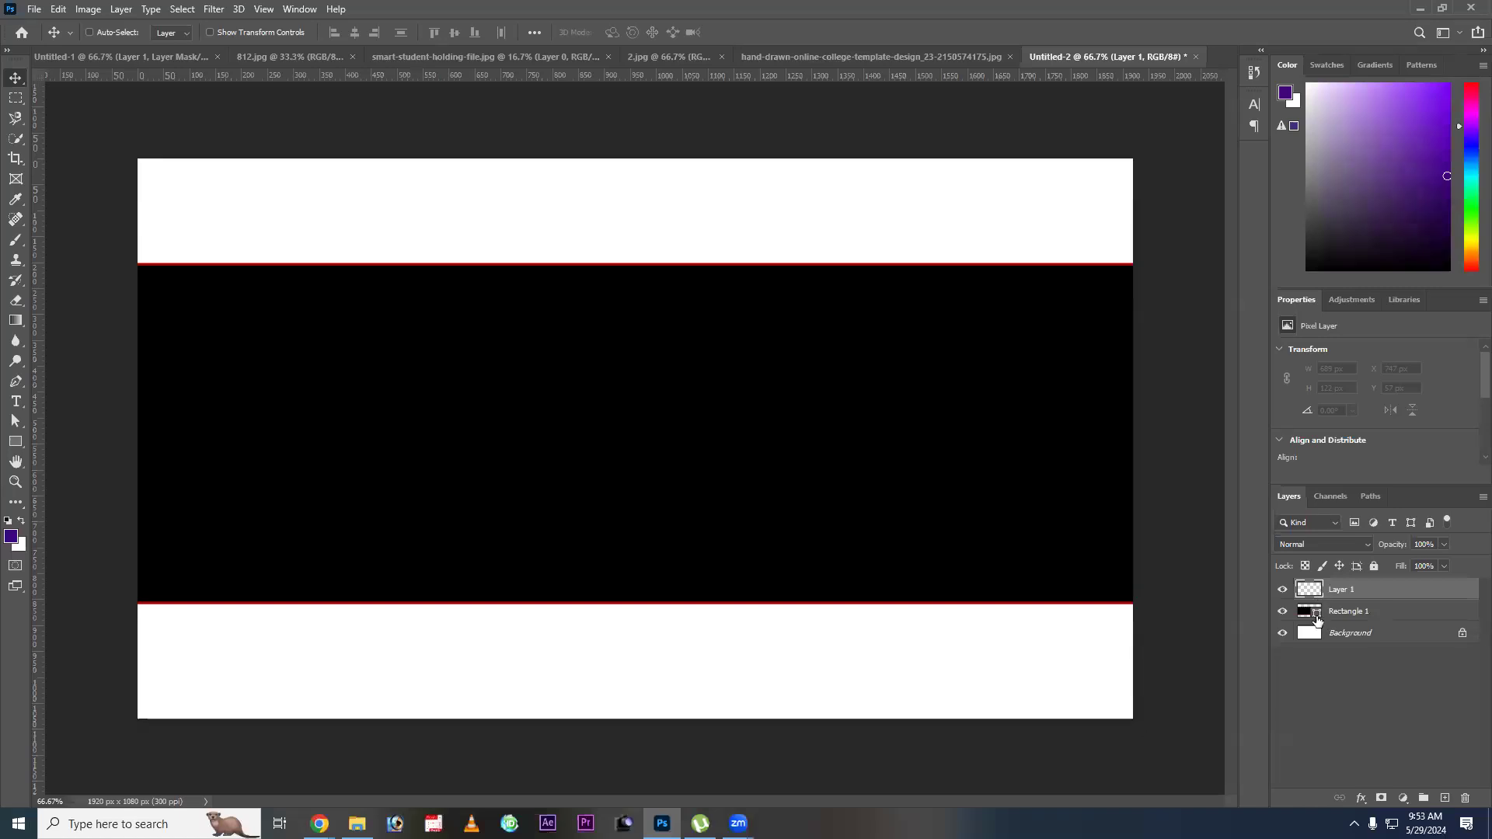
left_click(1396, 622)
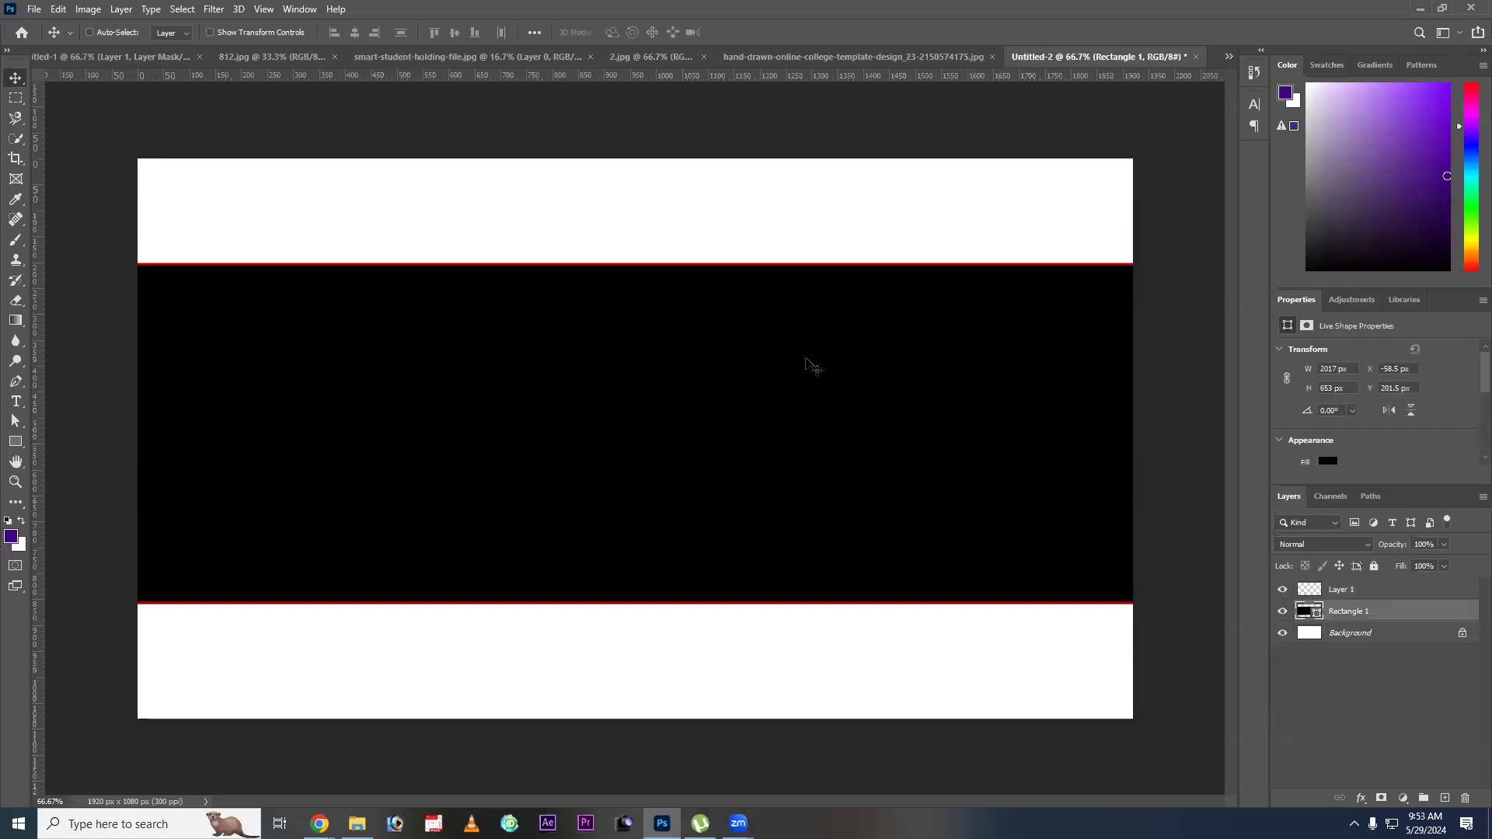
key("alt+BackSpace")
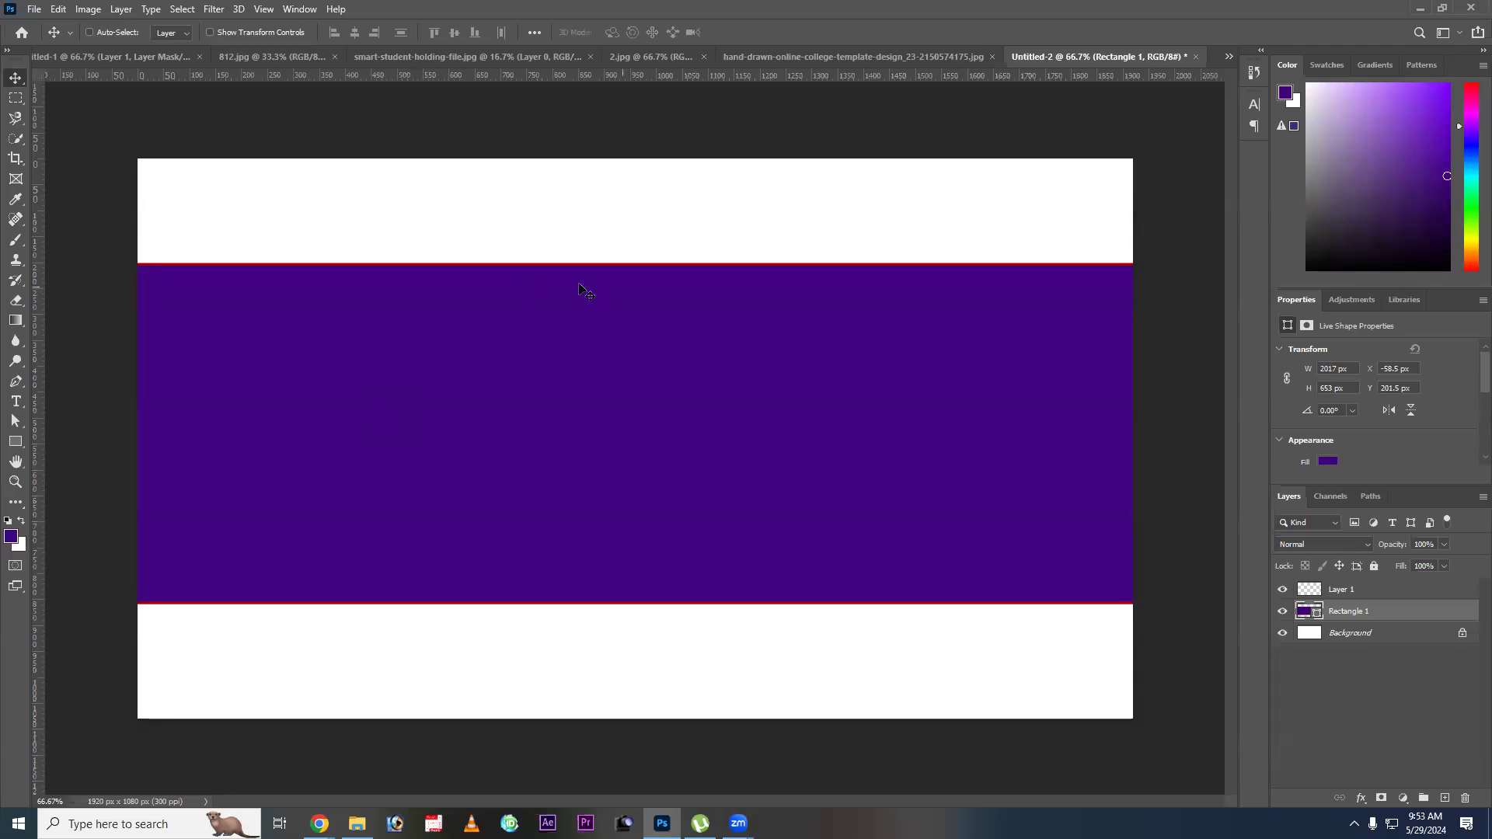
Remove the red stroke from the large purple rectangle by setting its stroke to no color.
left_click(17, 441)
left_click(224, 36)
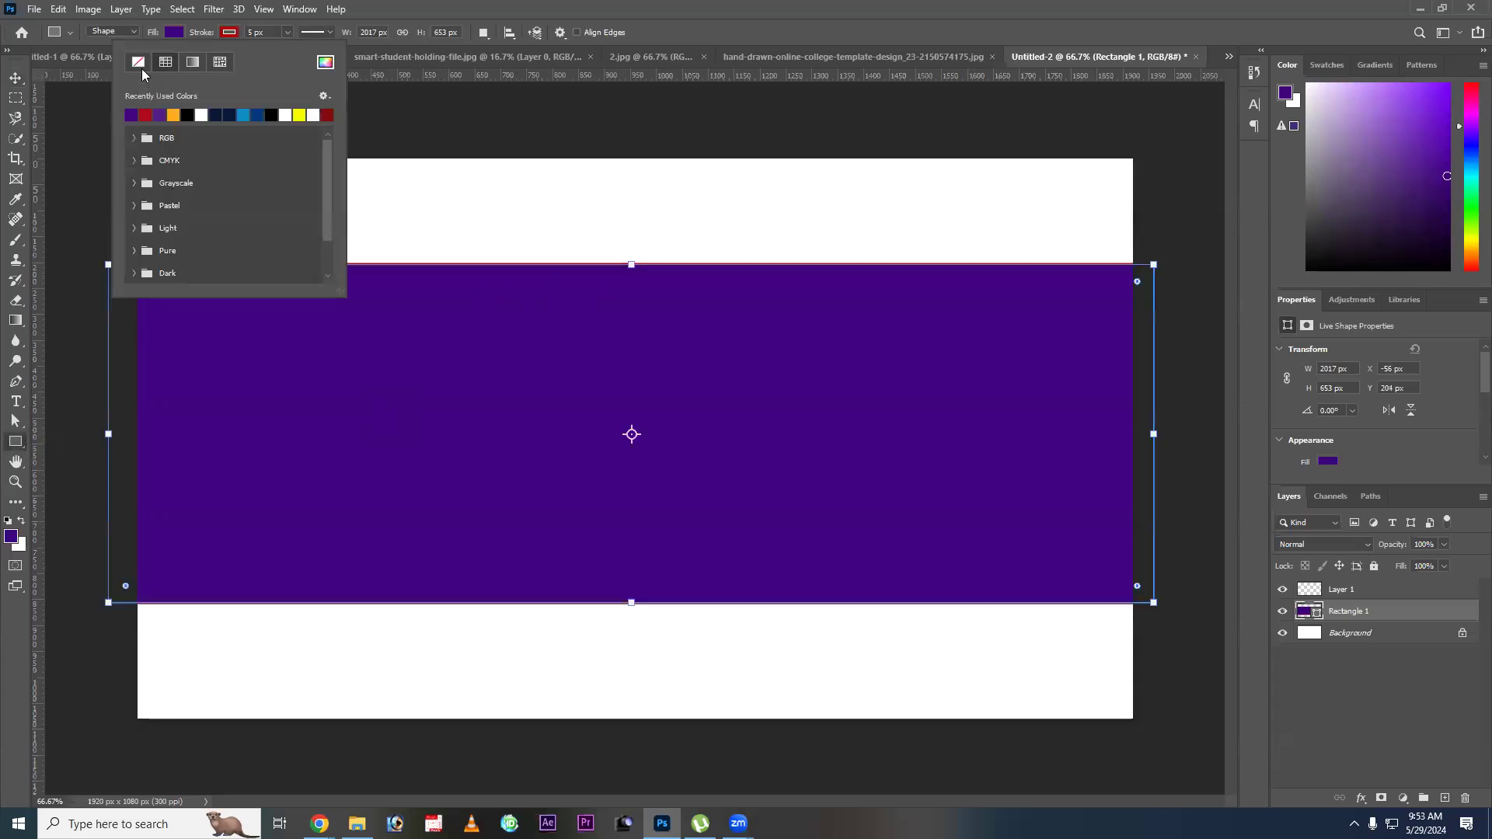
left_click(138, 67)
key("Return")
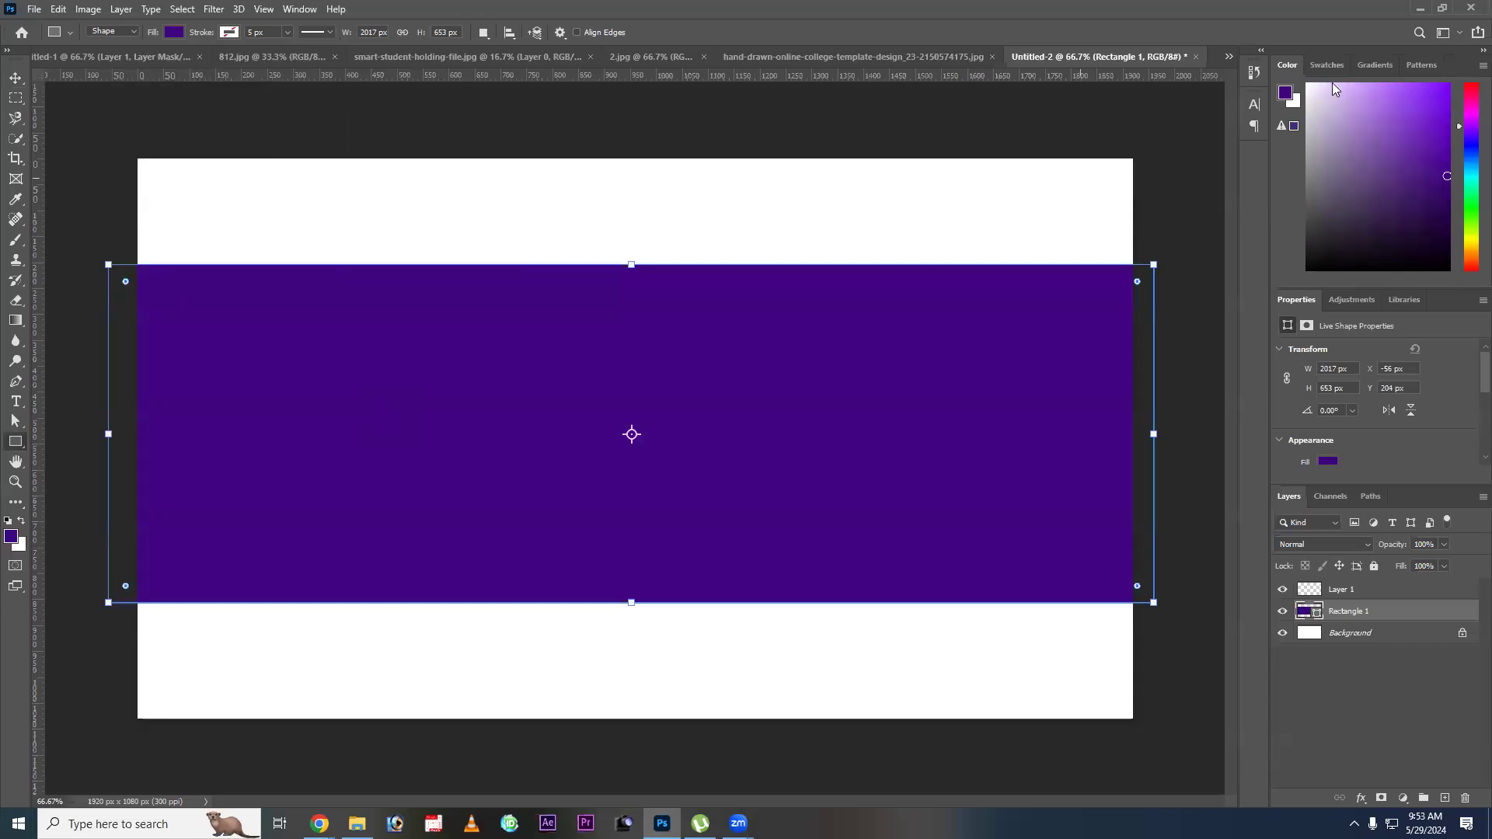
key("v")
right_click(525, 412)
left_click(579, 431)
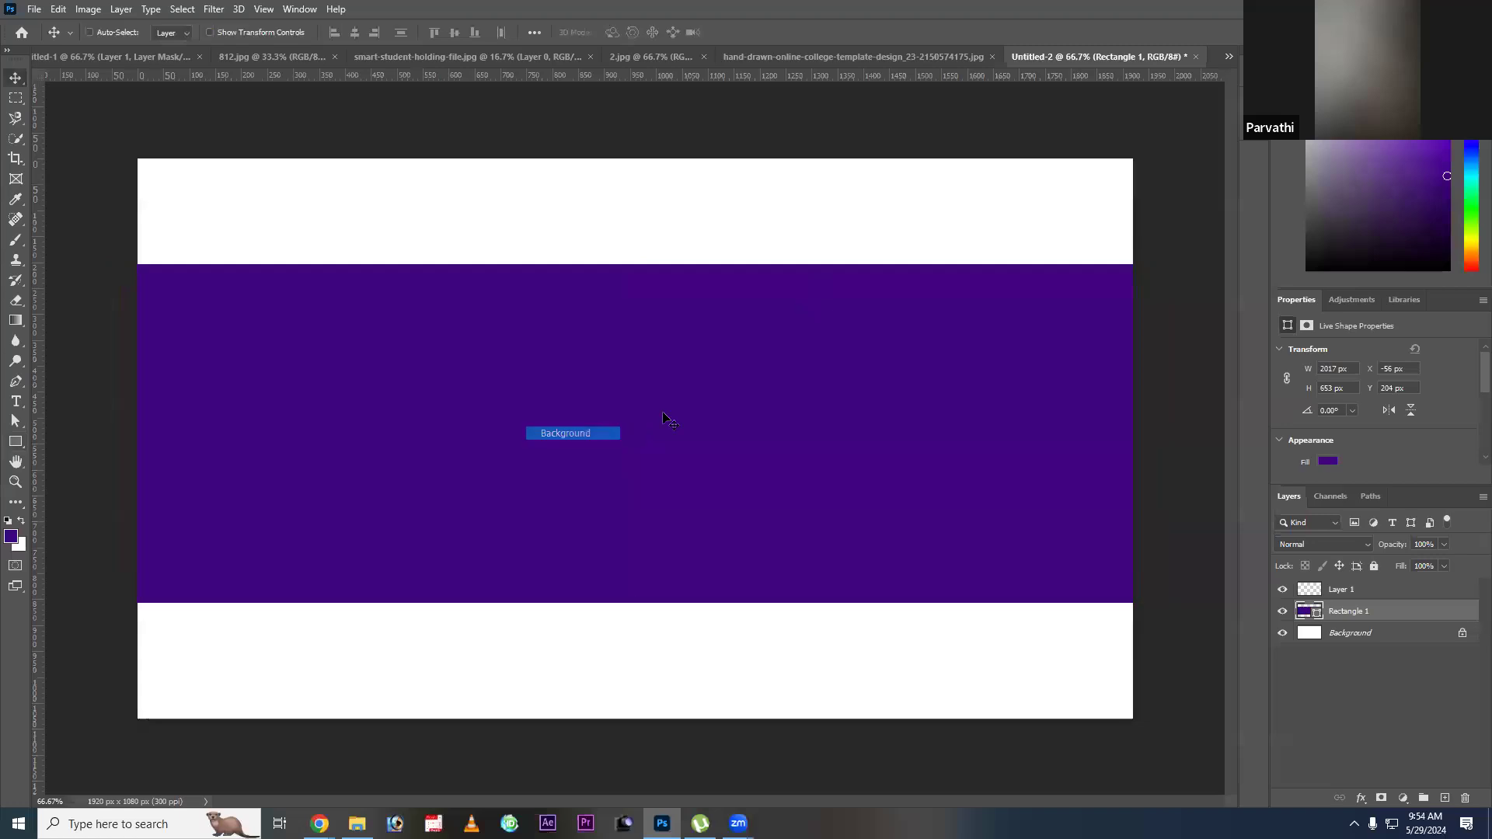
right_click(663, 417)
key("Return")
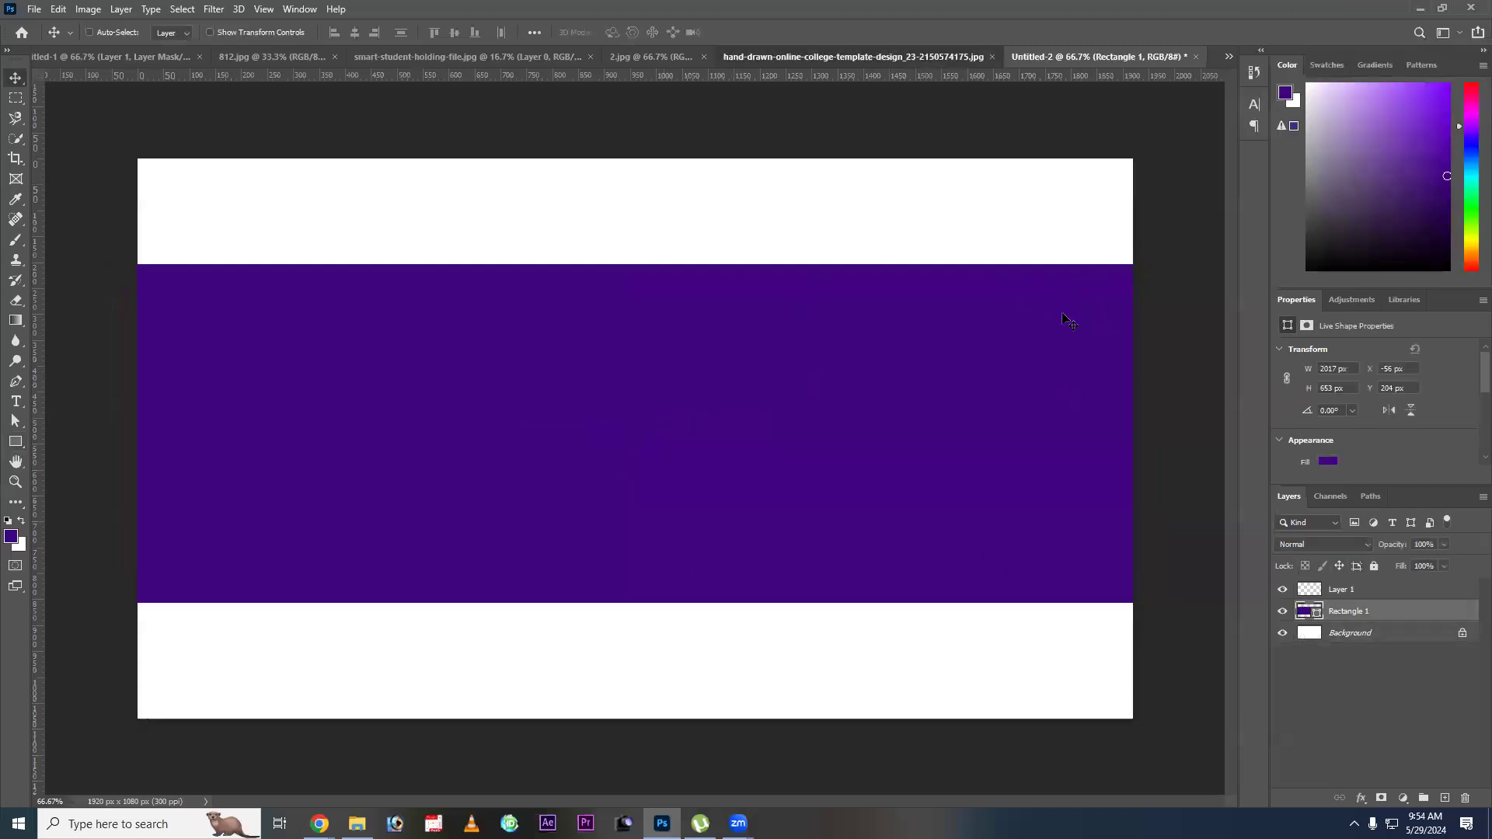
Sample the purple panel of the college template as the foreground color and return to the Untitled-2 document.
key("ctrl+shift+Tab")
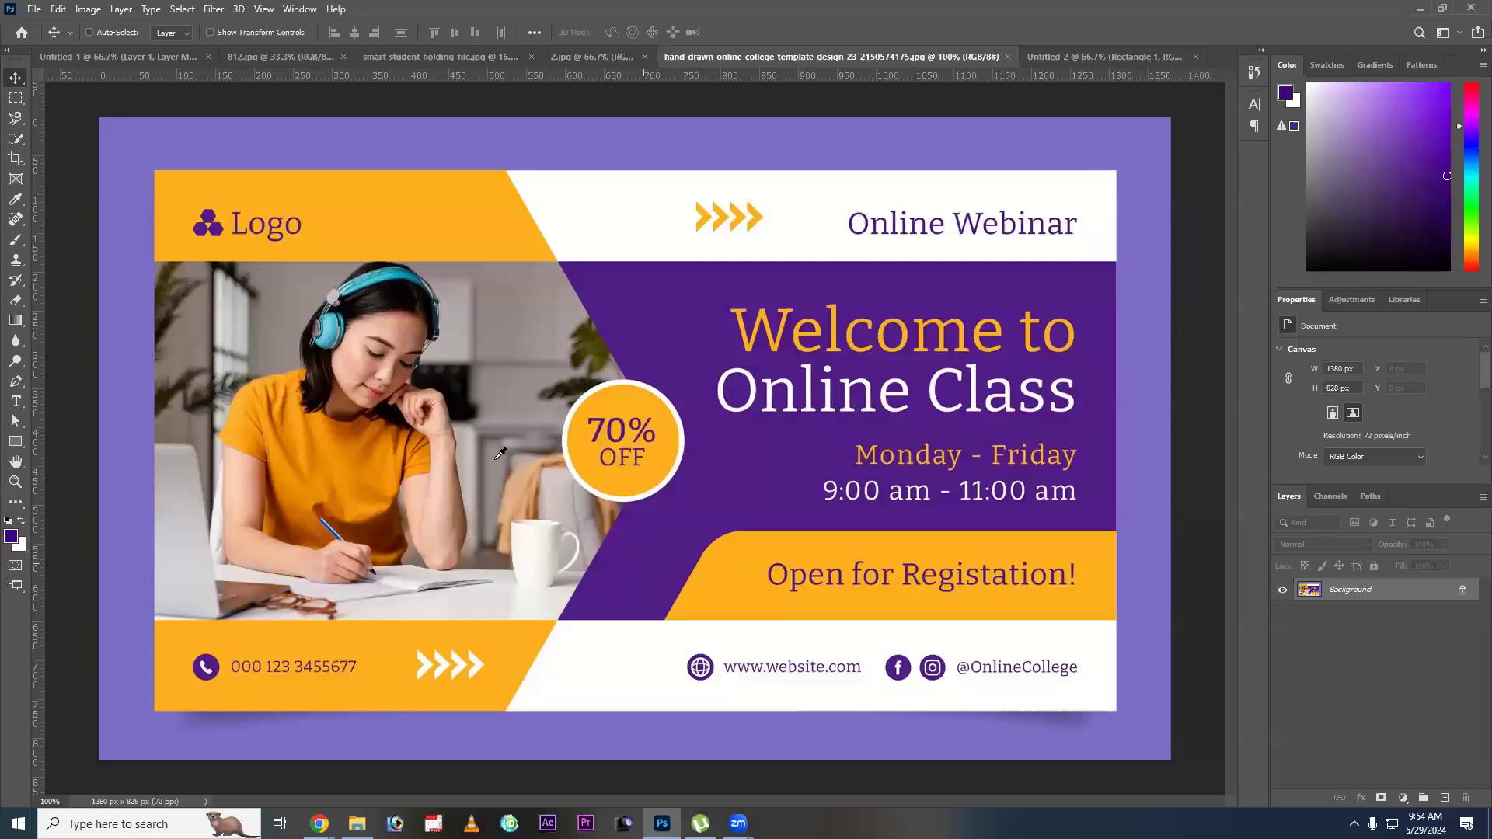
key("i")
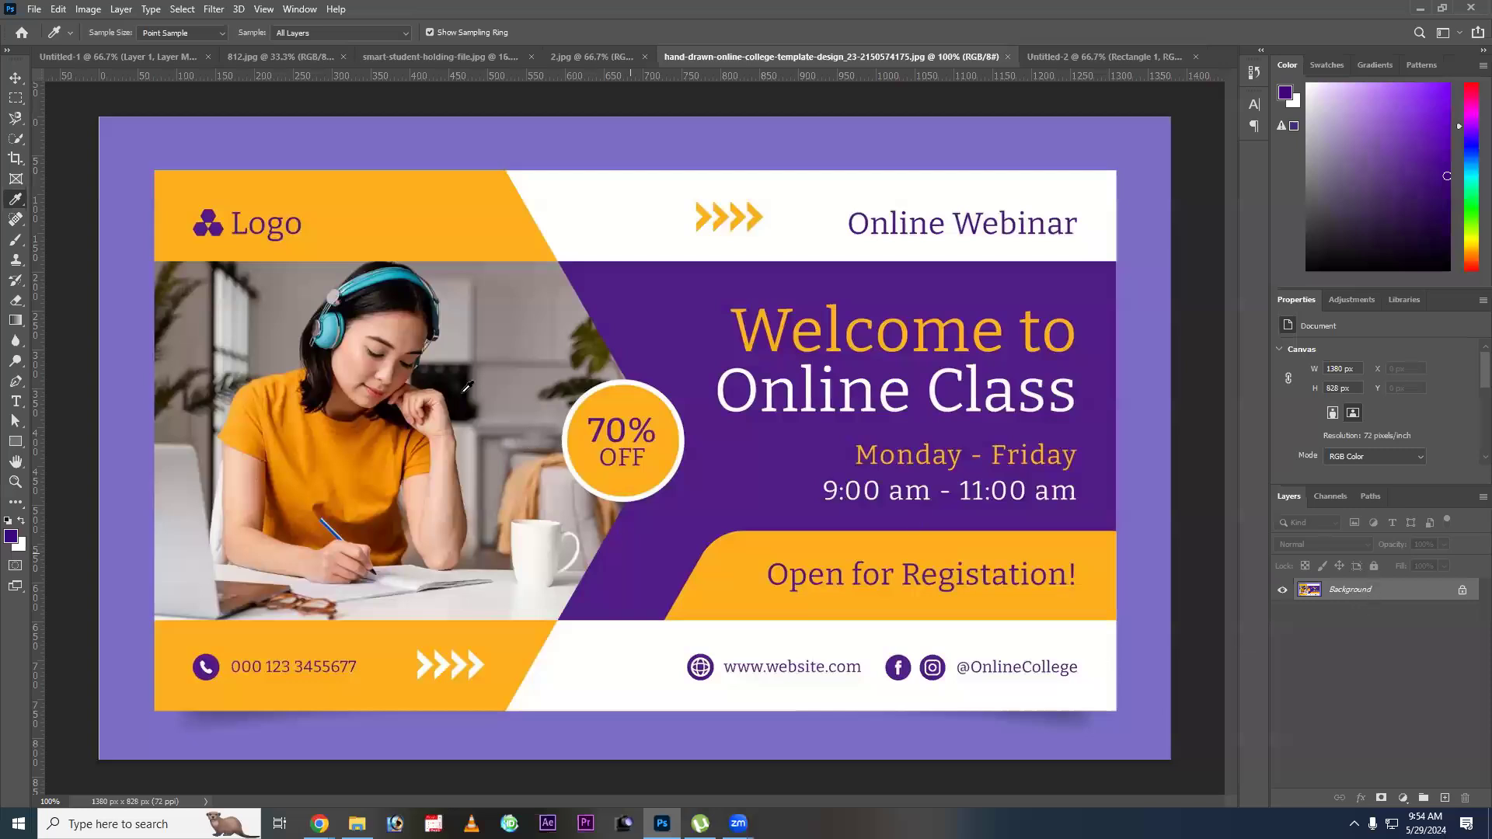
left_click(628, 337)
key("ctrl+Tab")
Paint a soft purple glow across the middle and left part of the band on Layer 1 with a 1400 px brush.
left_click(15, 242)
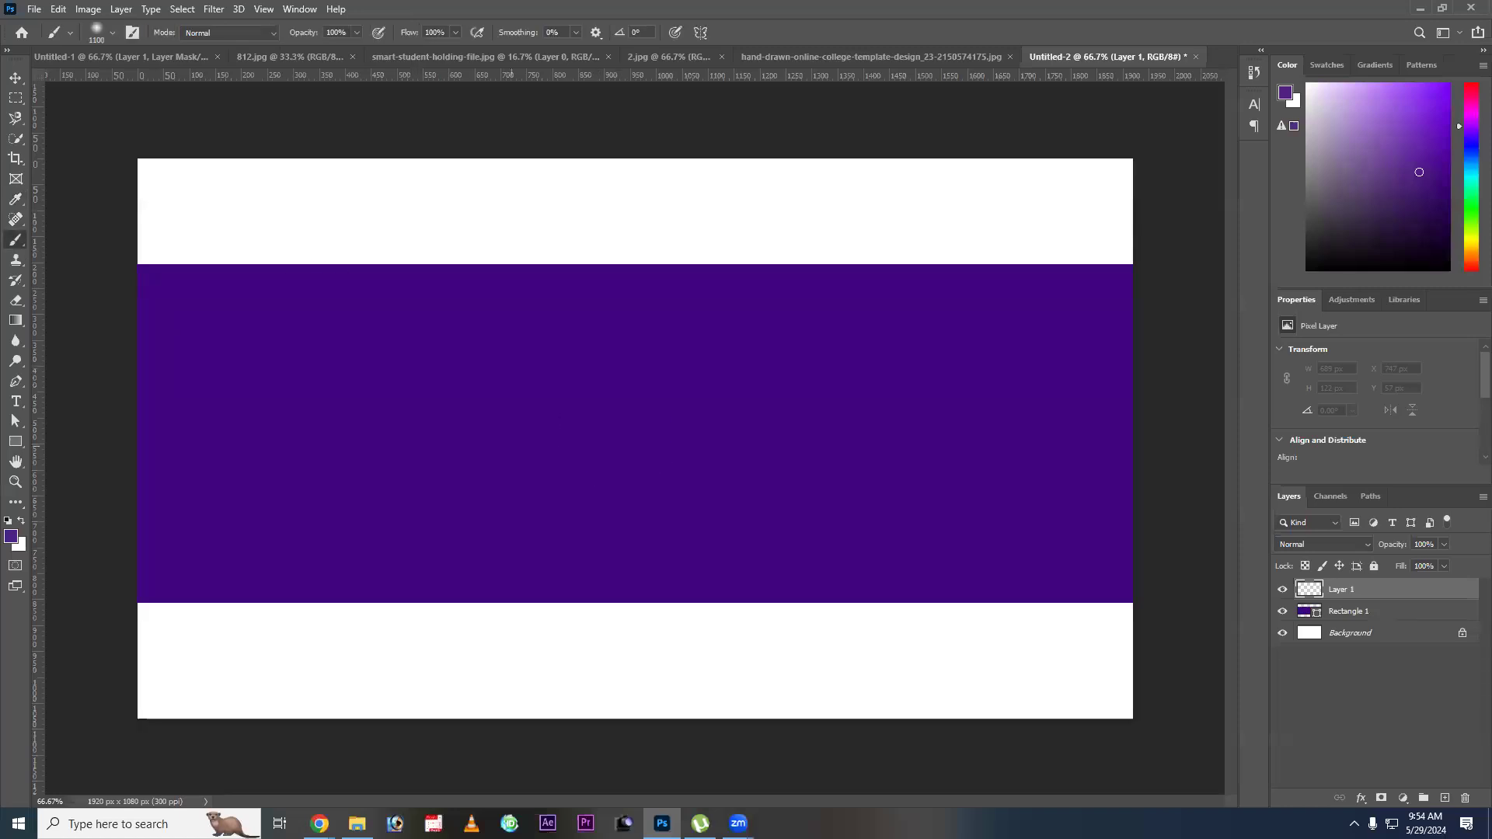
key("bracketright")
key("bracketright")
key("bracketright")
left_click(566, 428)
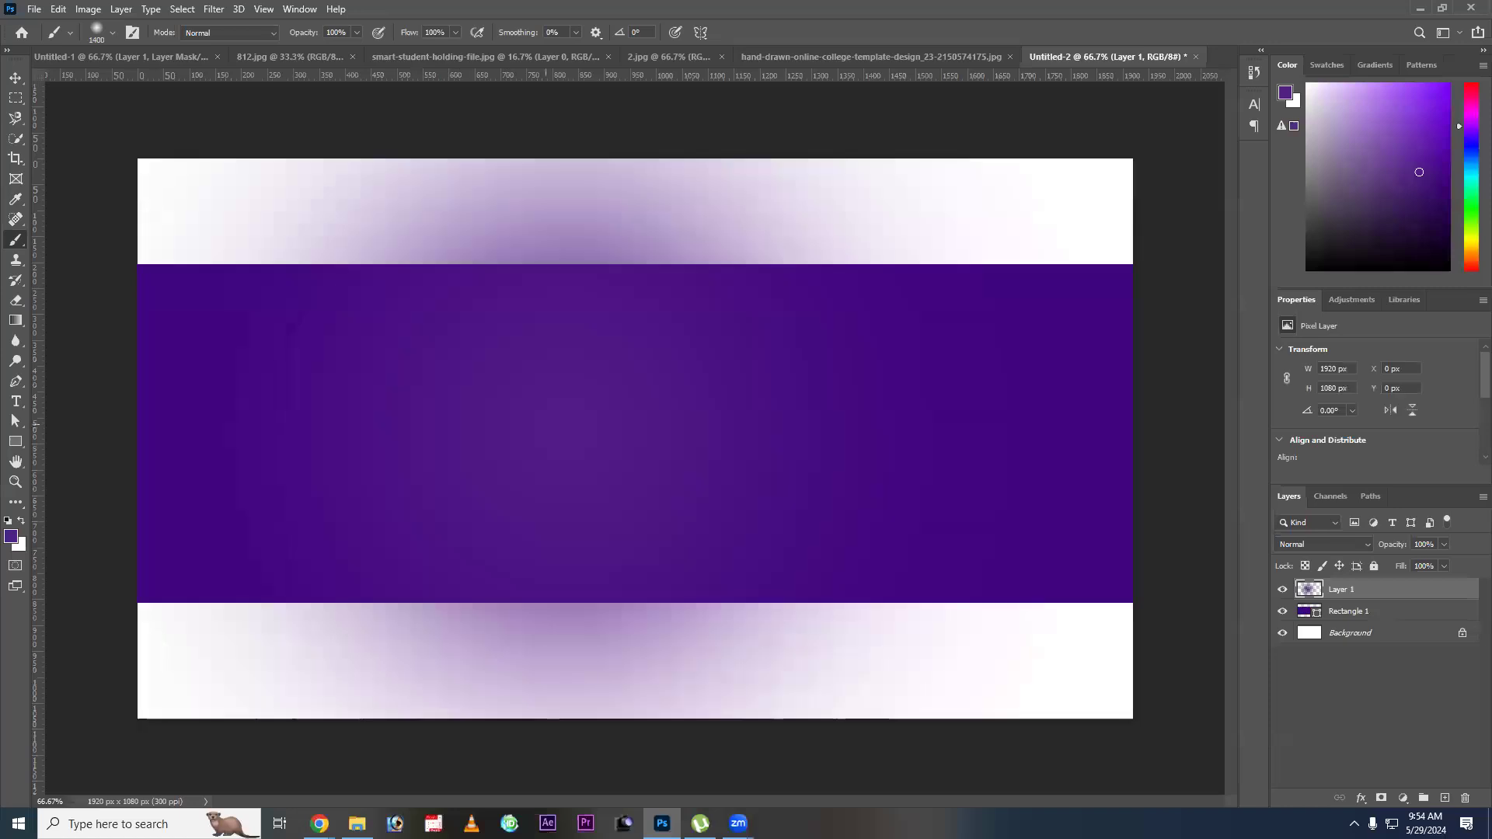
left_click_drag(546, 429, 328, 428)
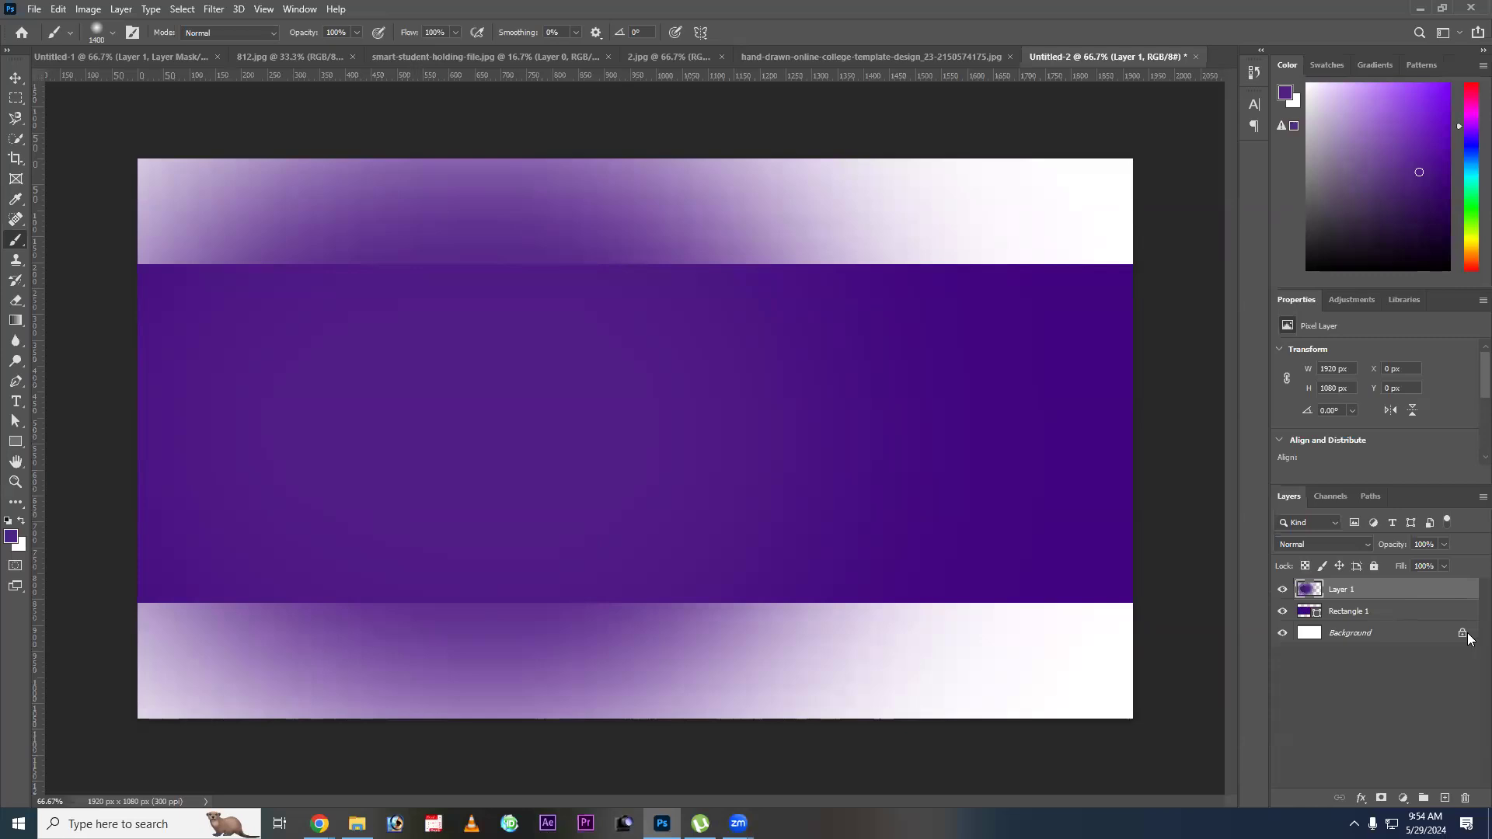
Clip the painted glow layer to the rectangle, try shifting it inside the band, and undo the move.
key("ctrl+alt+g")
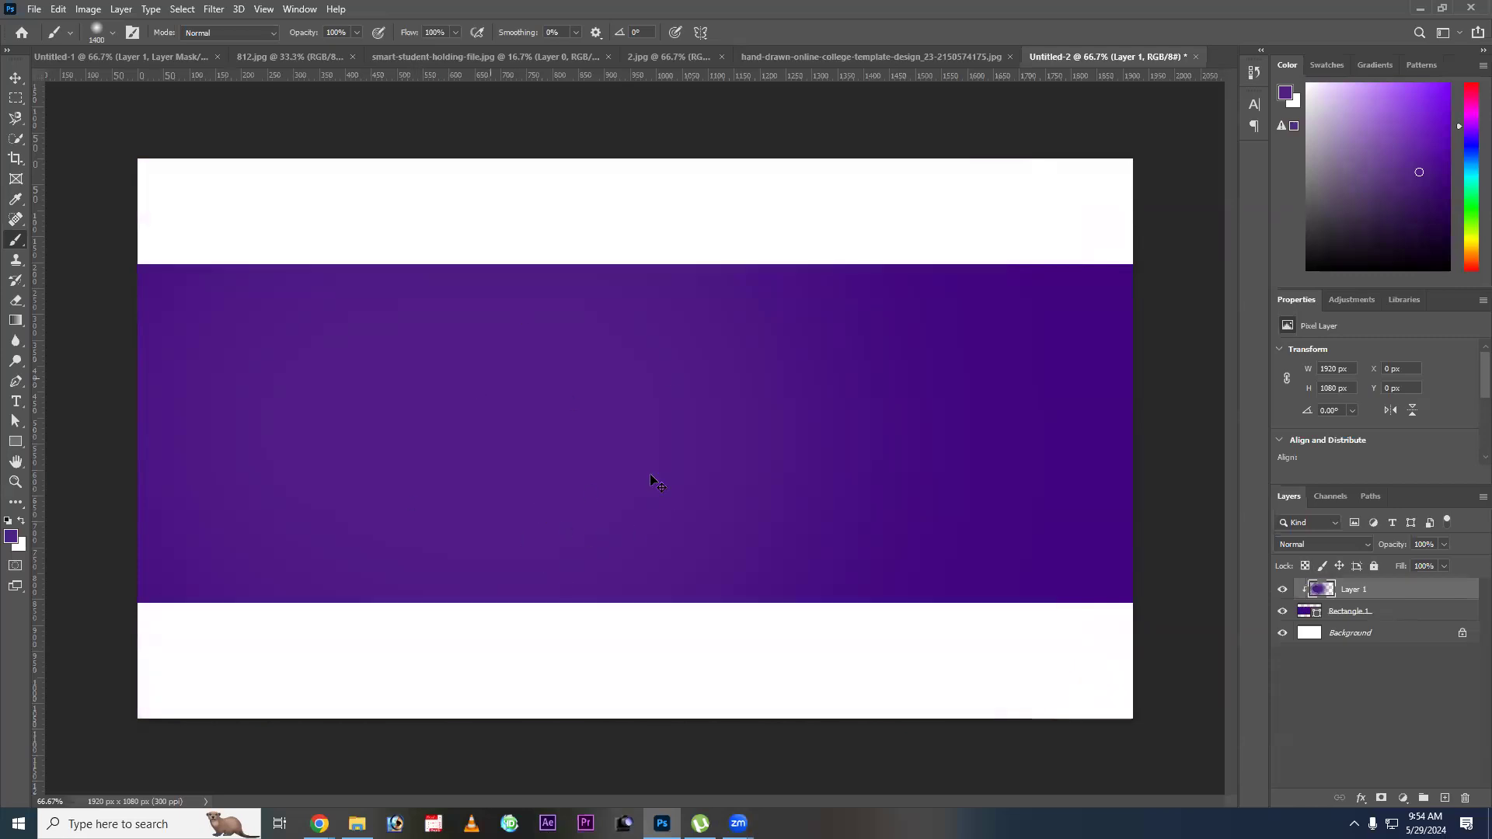
key("v")
left_click_drag(517, 417, 662, 429)
left_click_drag(567, 430, 407, 413)
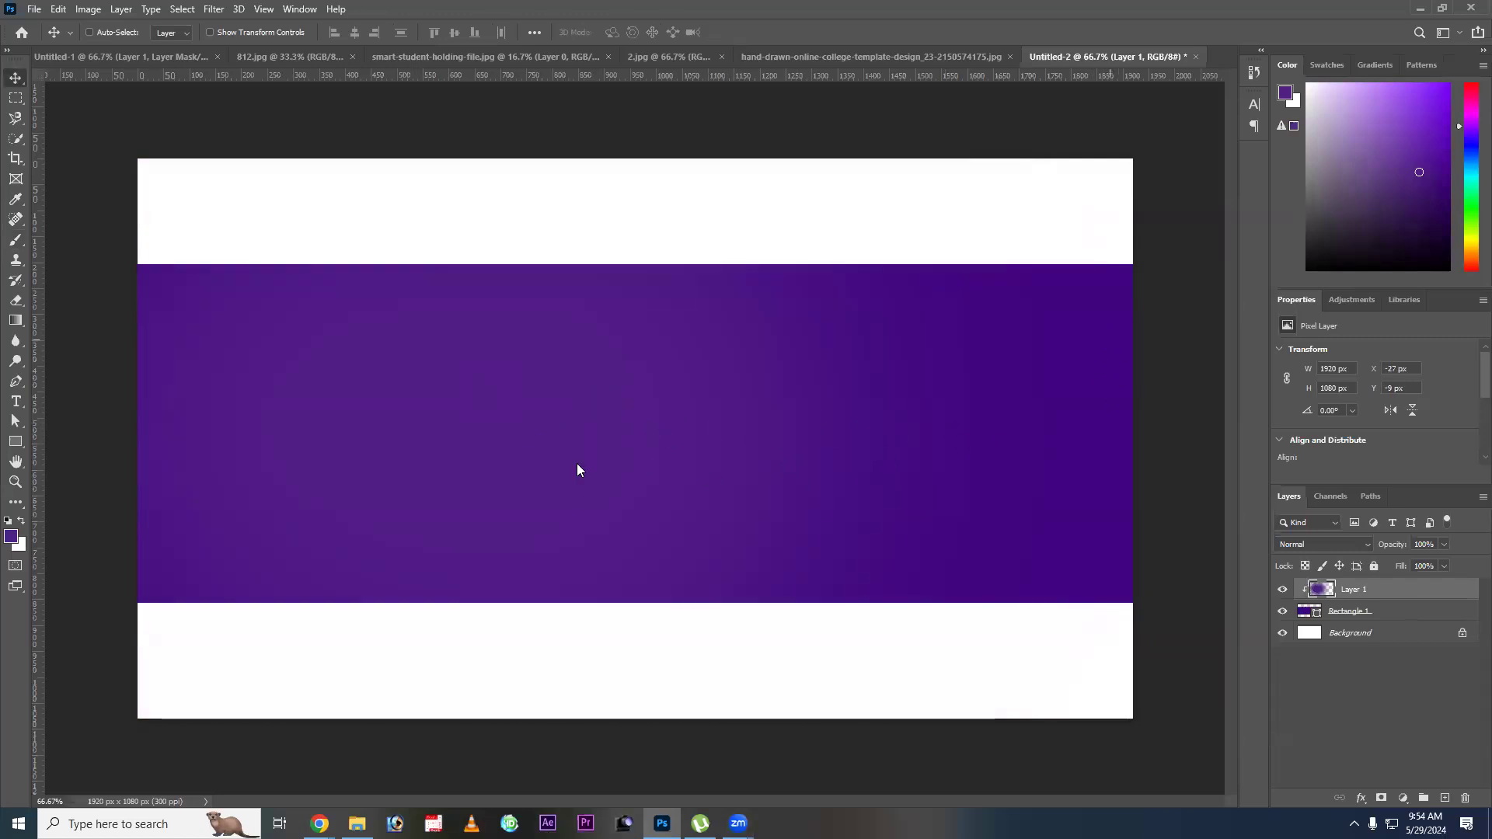
key("ctrl+z")
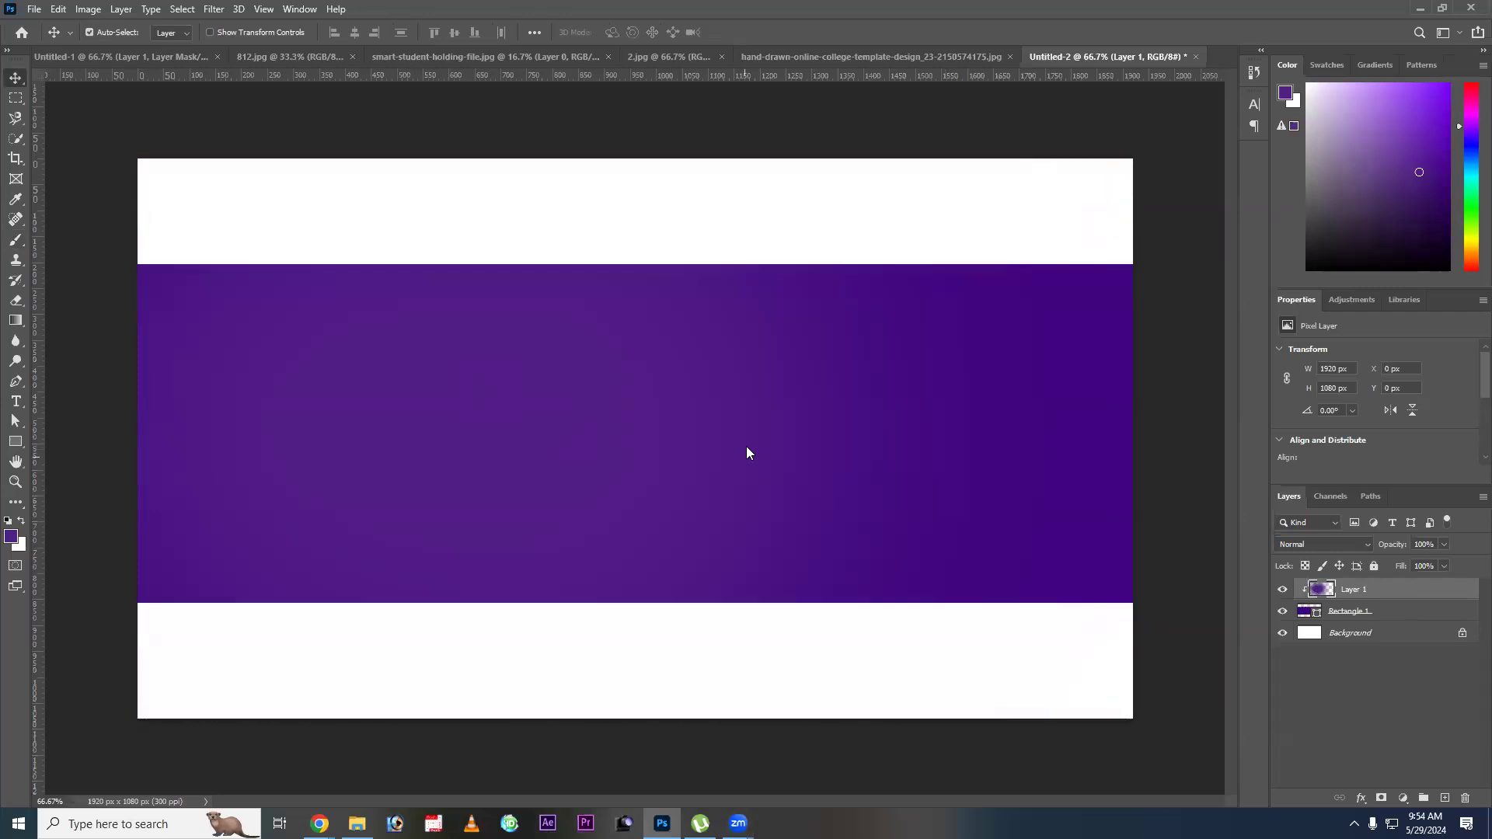
Release the glow layer's clipping mask and delete the layer.
key("ctrl+alt+g")
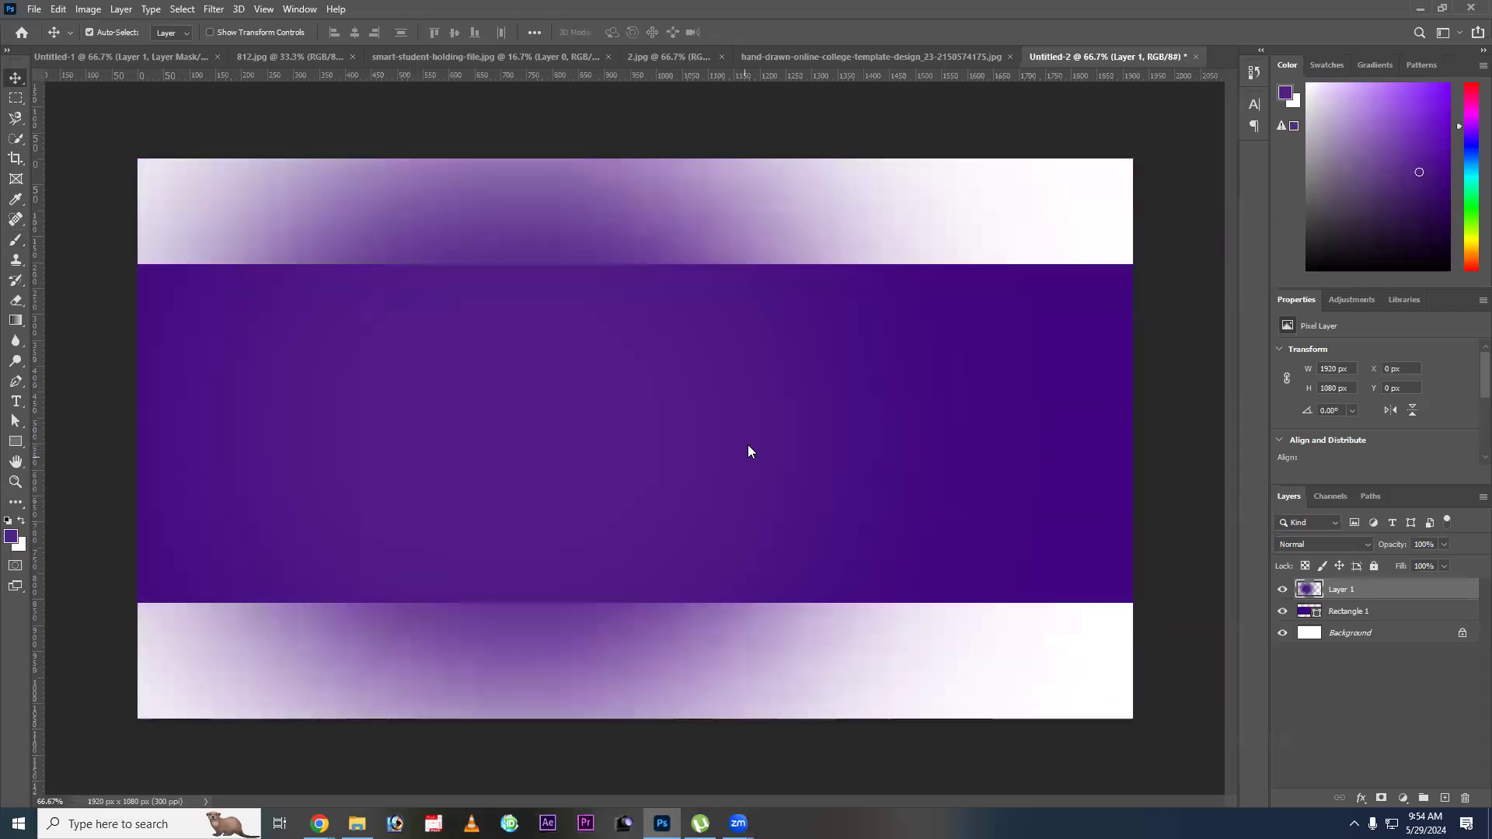
key("Delete")
Load the purple rectangle's exact outline as a selection and add a new layer named Layer 1 above it.
left_click(1310, 593, "ctrl")
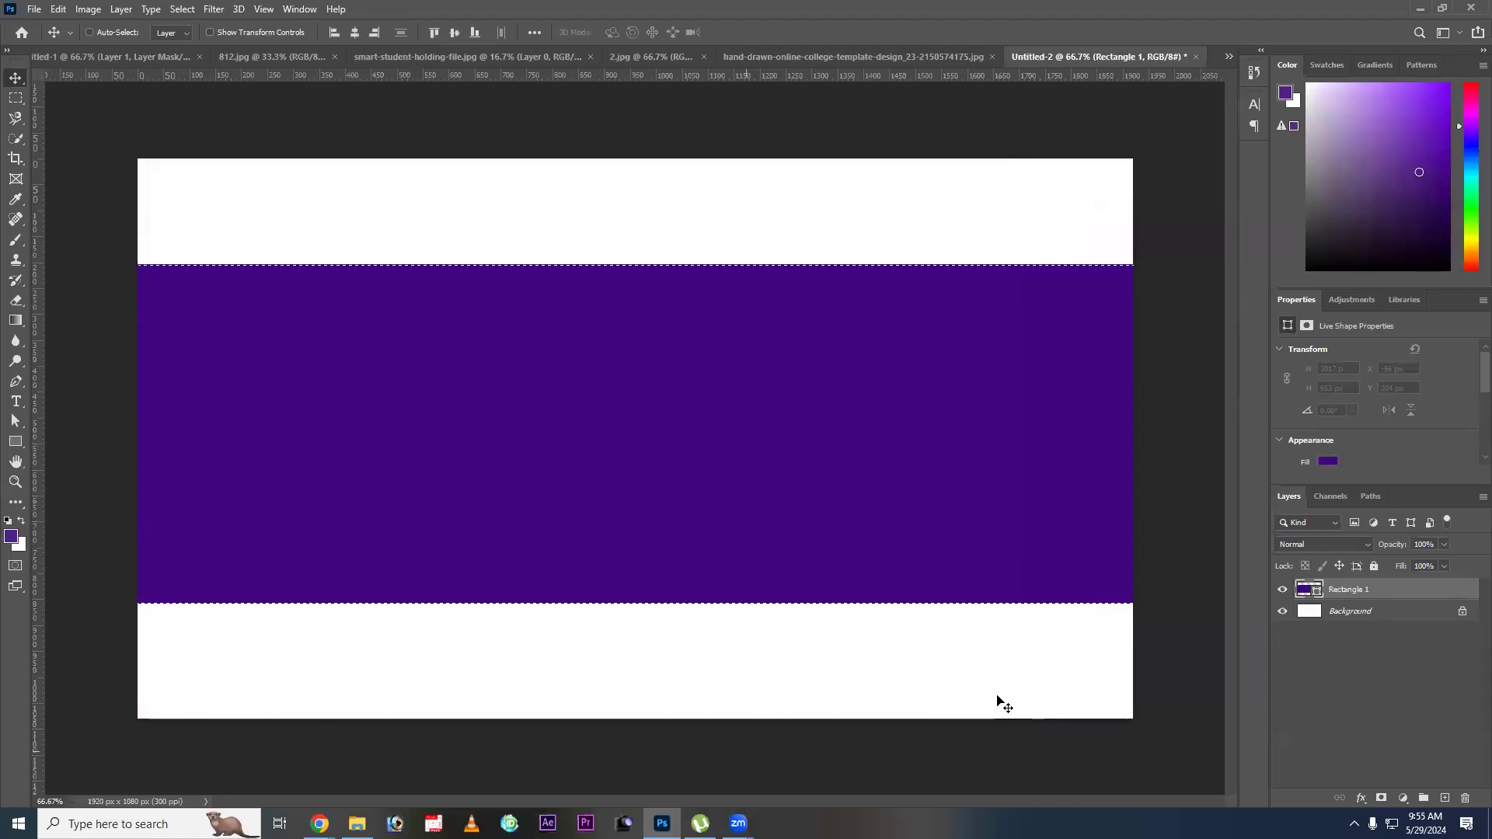
key("ctrl+shift+n")
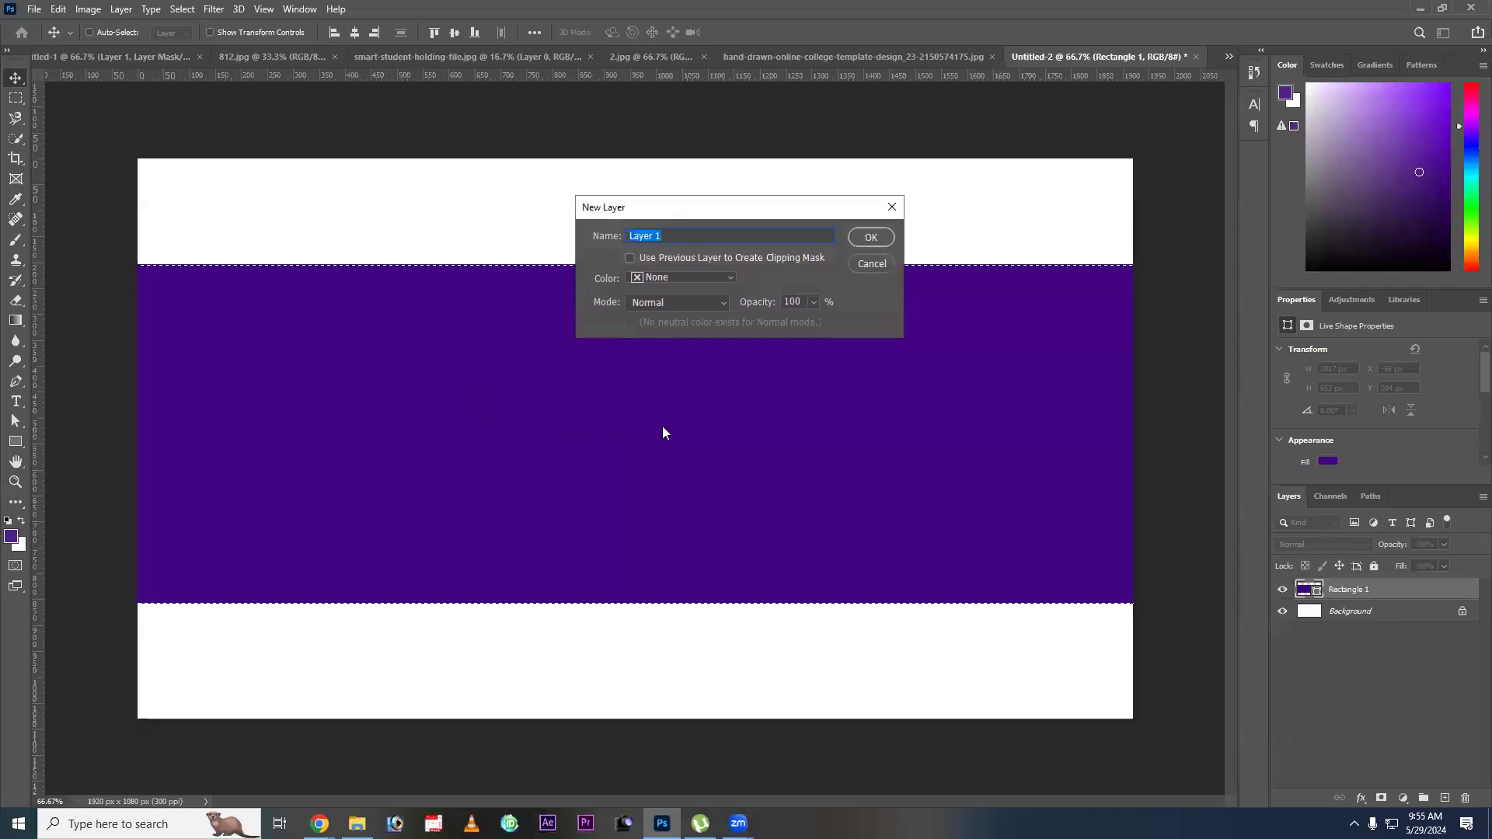
key("Return")
Paint a soft purple glow over the left and middle of the selected band with the 1400 px brush, then deselect.
key("b")
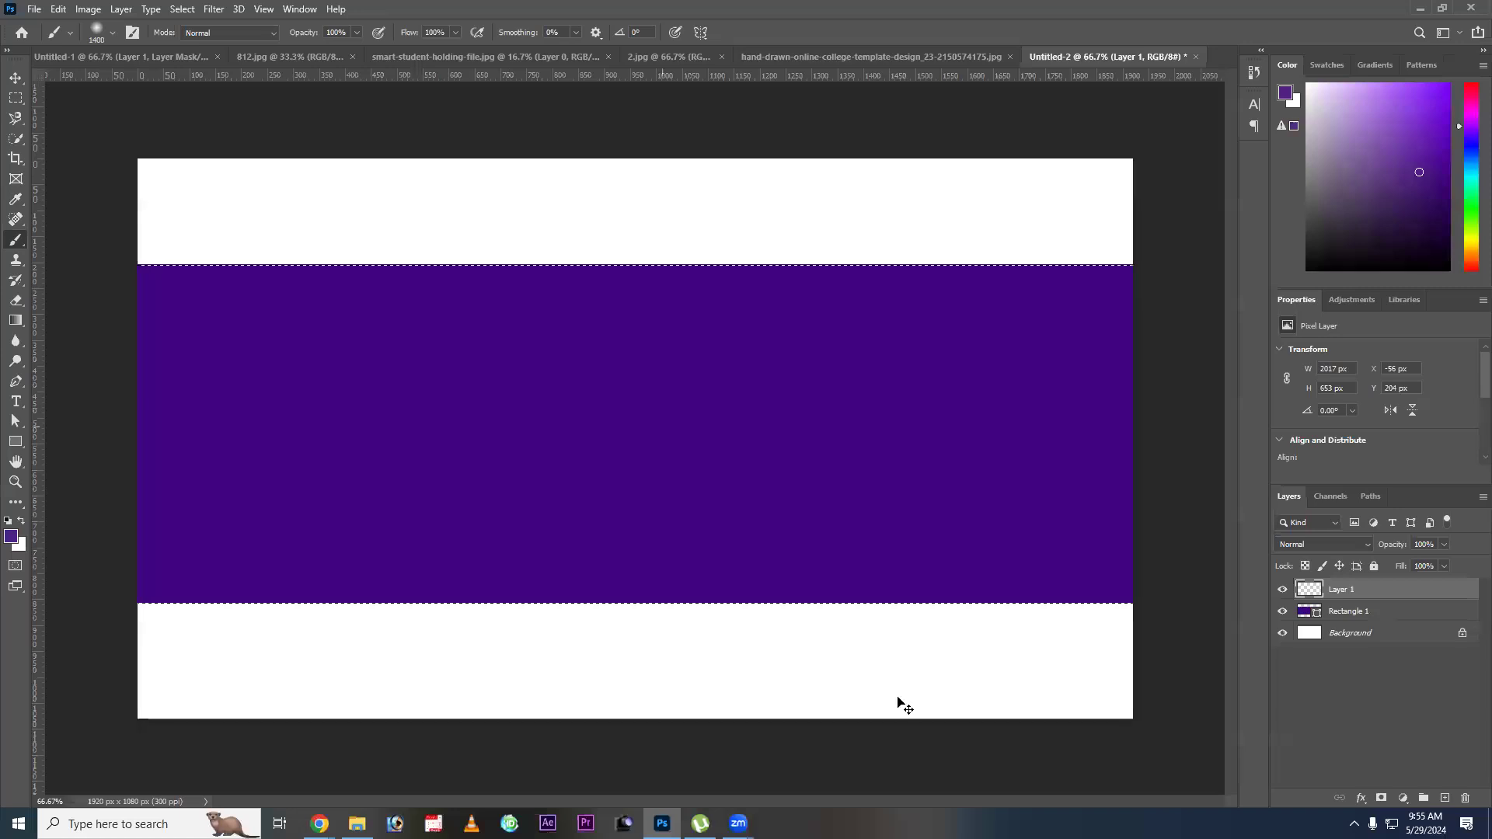
key("v")
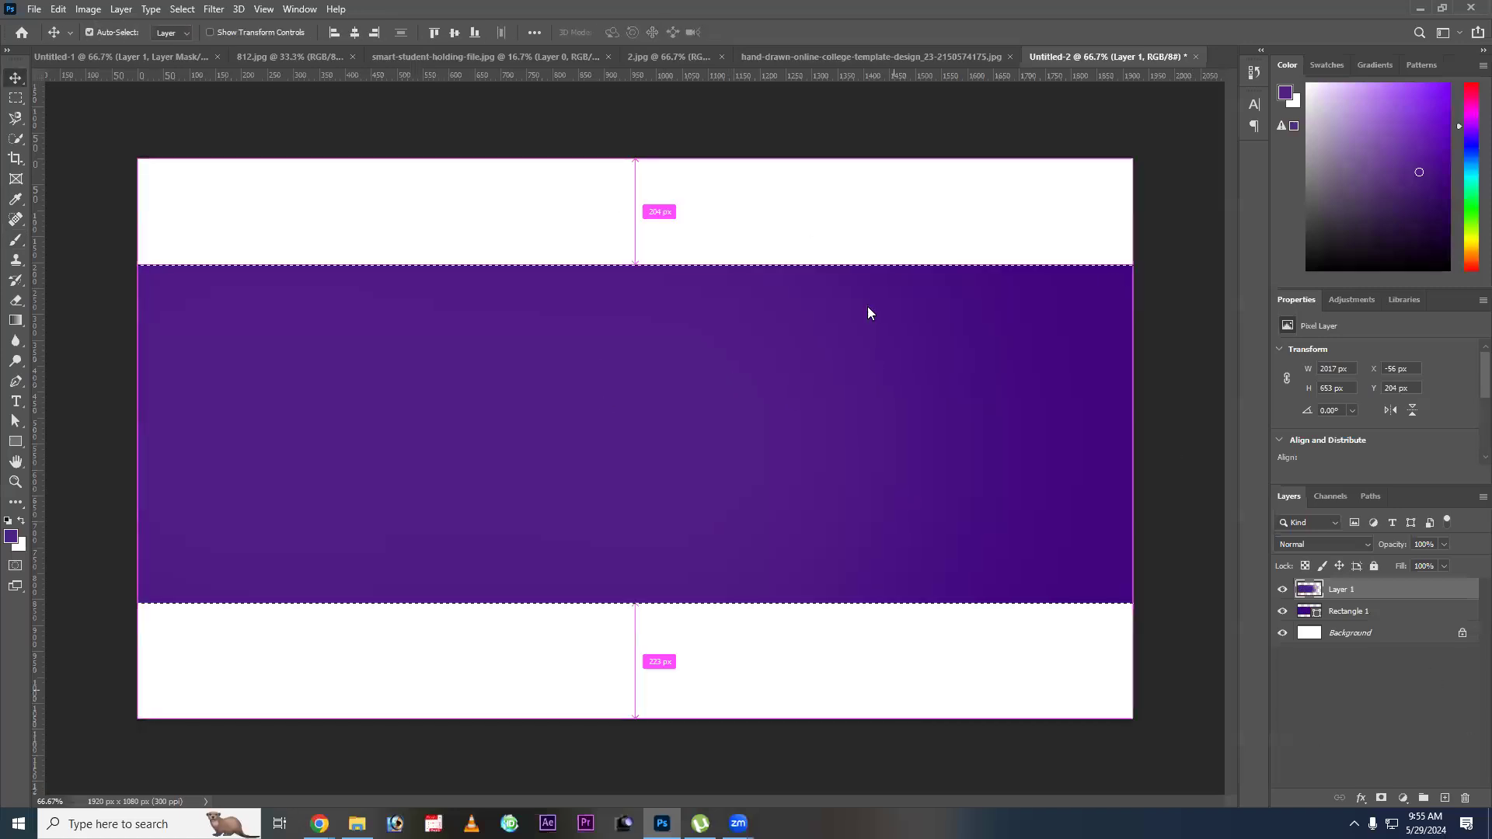
left_click_drag(879, 442, 907, 577)
key("ctrl+z")
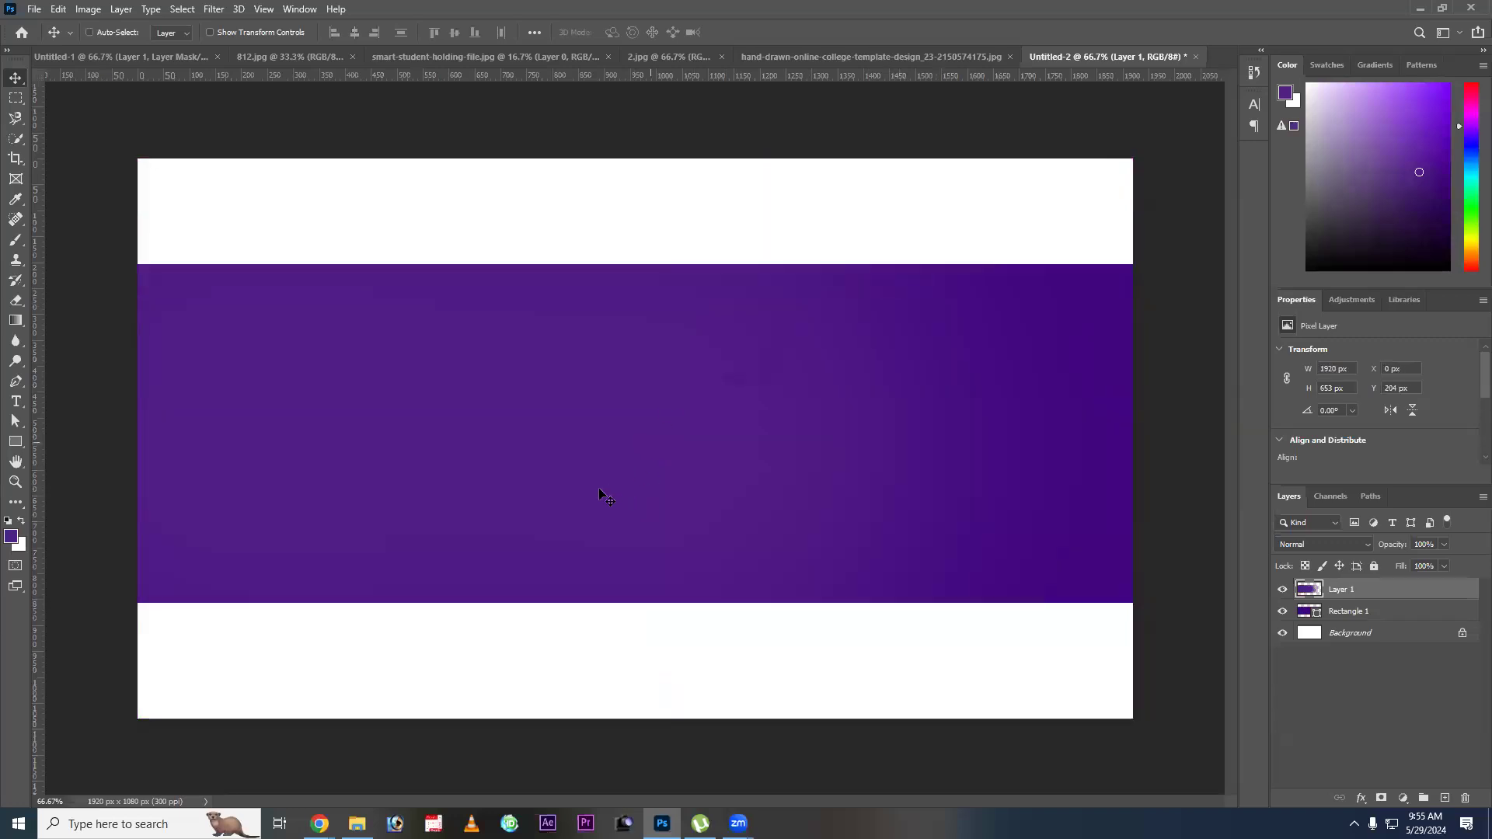
Switch to the college template document for reference.
left_click(805, 57)
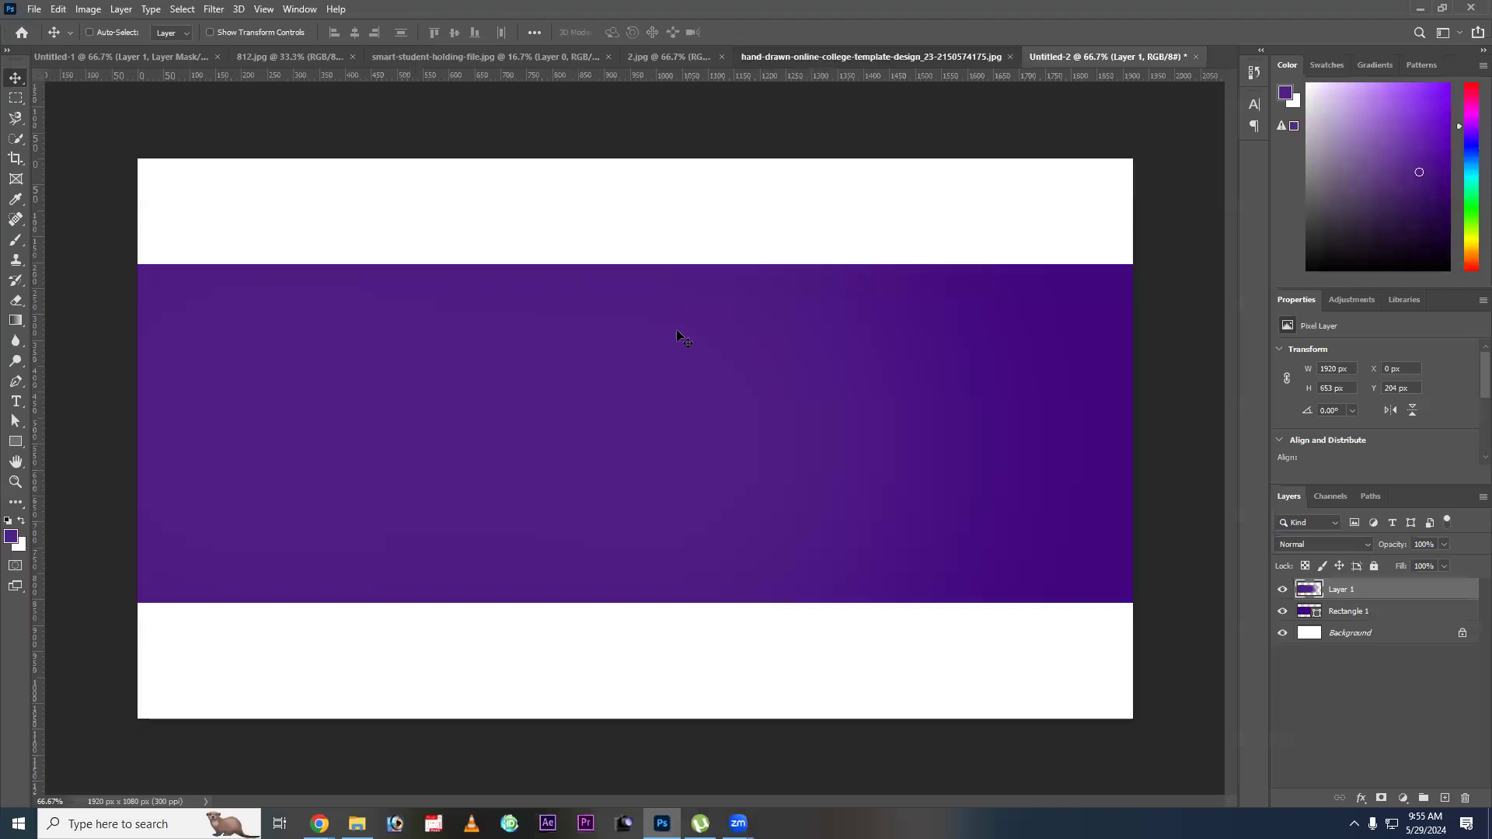
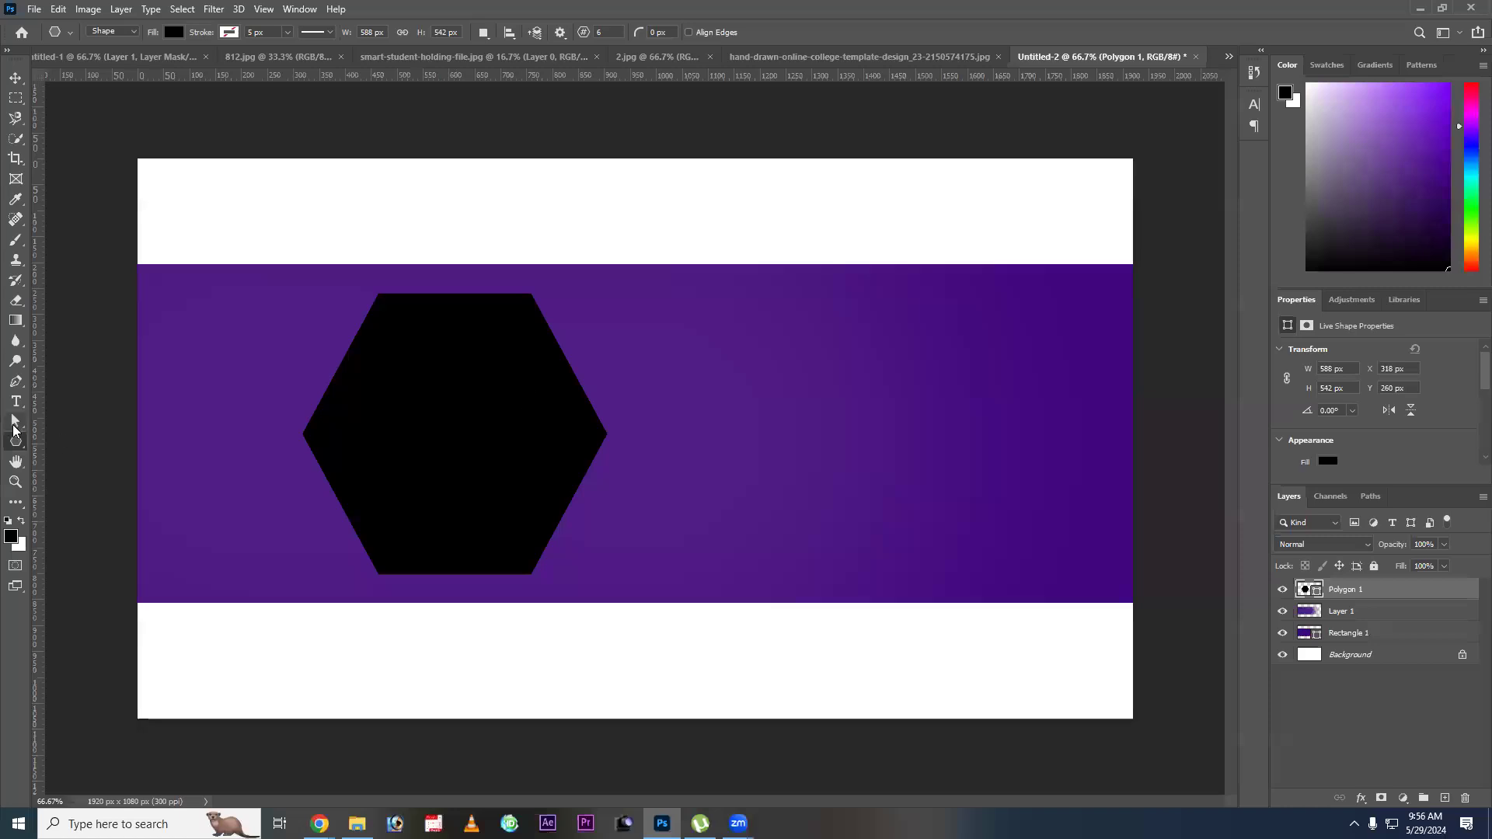
Enlarge the black hexagon to 726 x 653 px so it spans the full height of the purple band, and position it toward the band's left end.
left_click(13, 425)
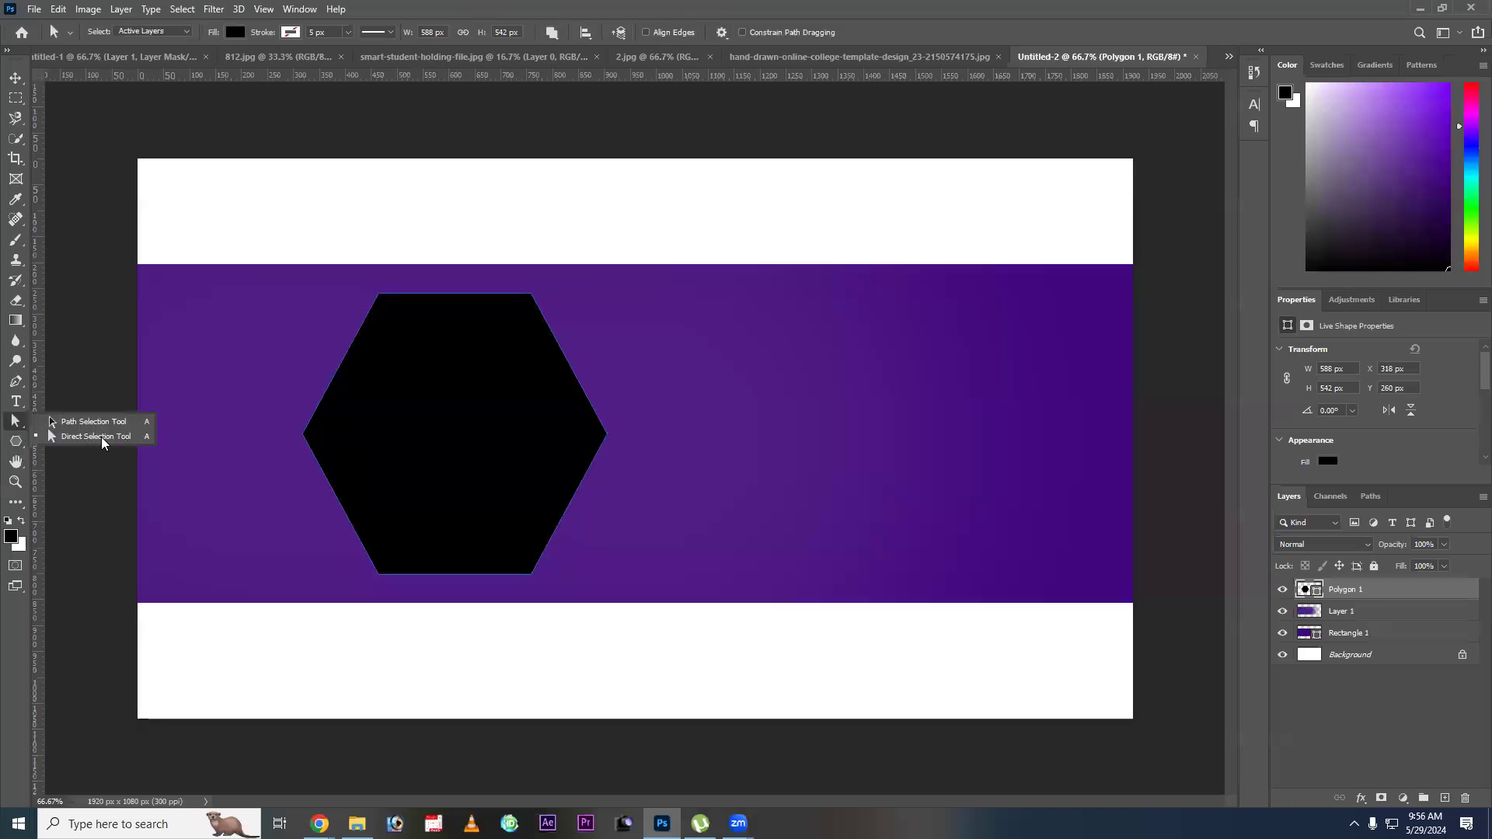
left_click(251, 407)
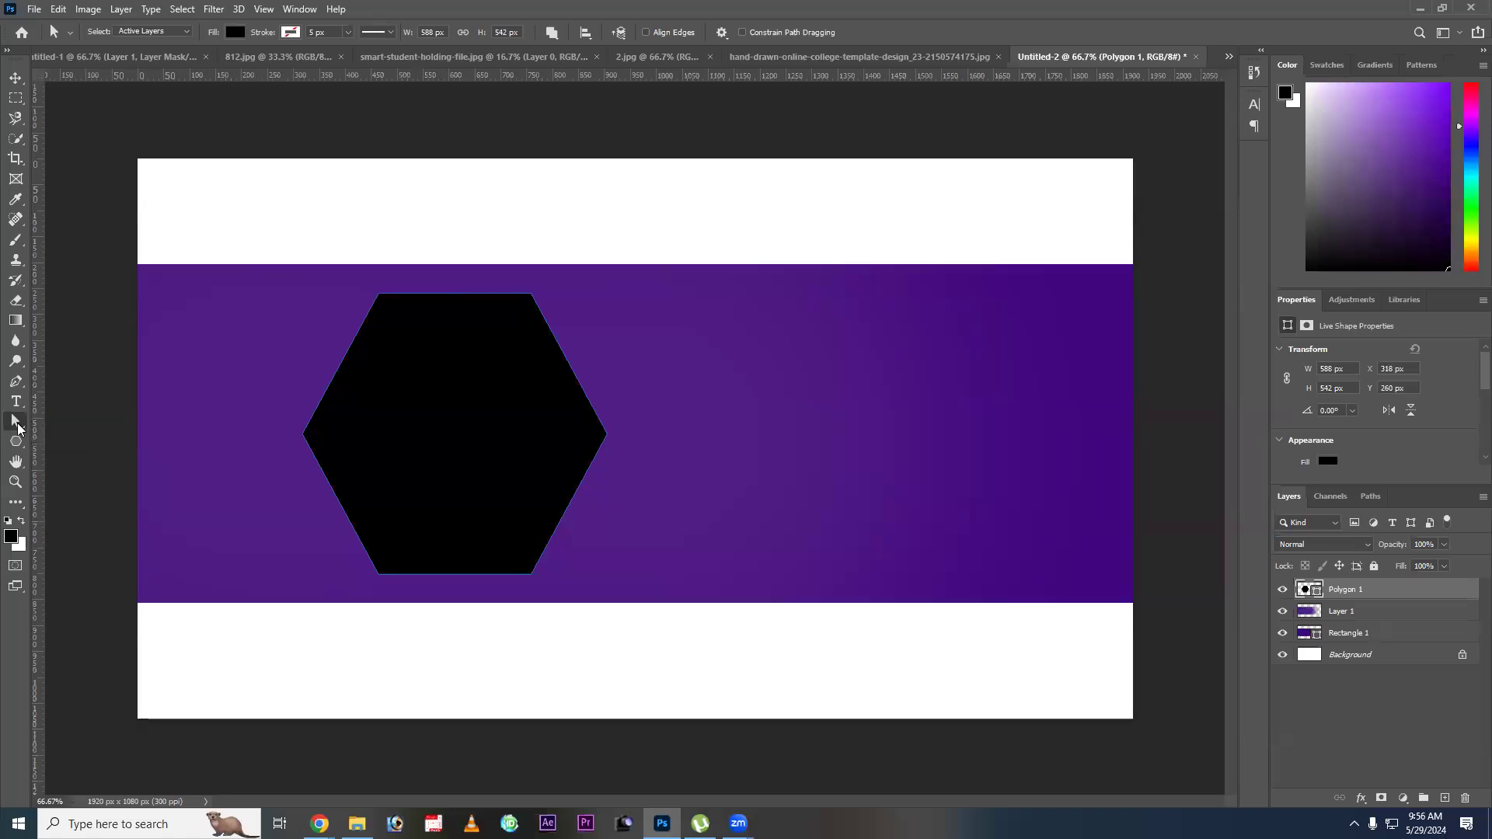
key("v")
right_click(432, 391)
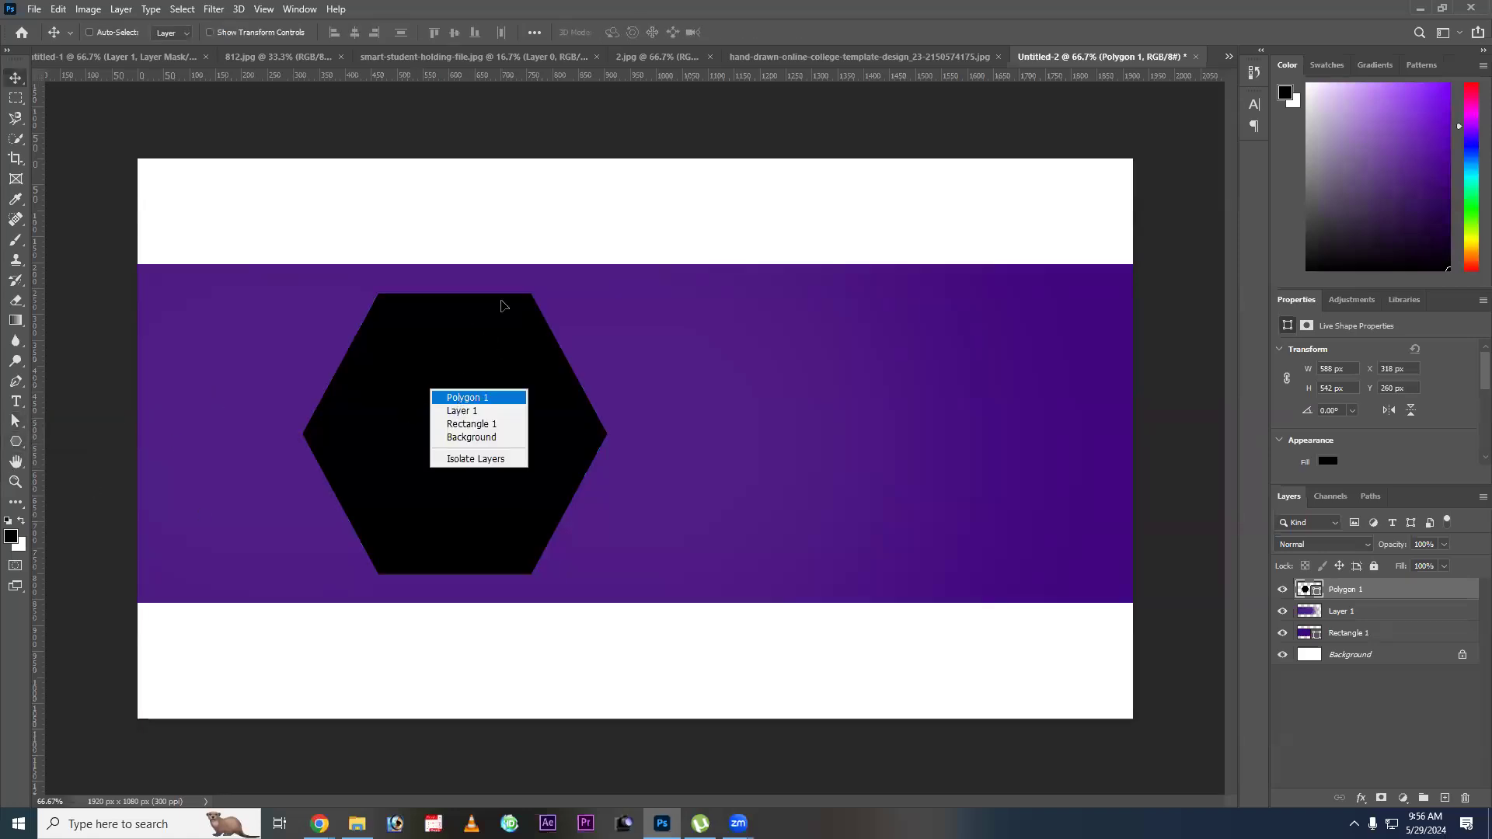
key("ctrl+t")
left_click_drag(522, 295, 574, 277)
left_click_drag(467, 402, 502, 406)
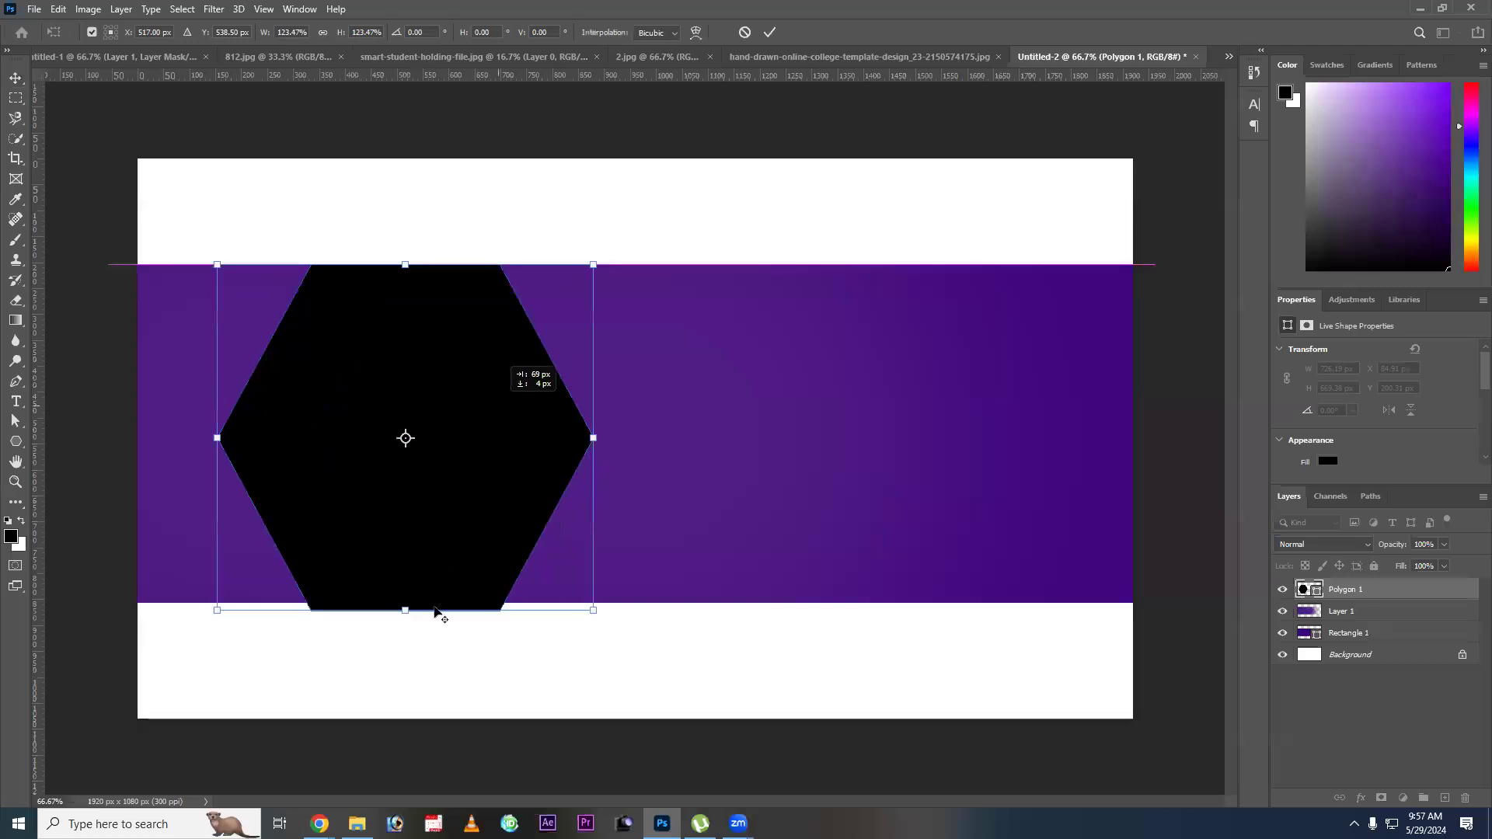
left_click_drag(411, 599, 411, 591)
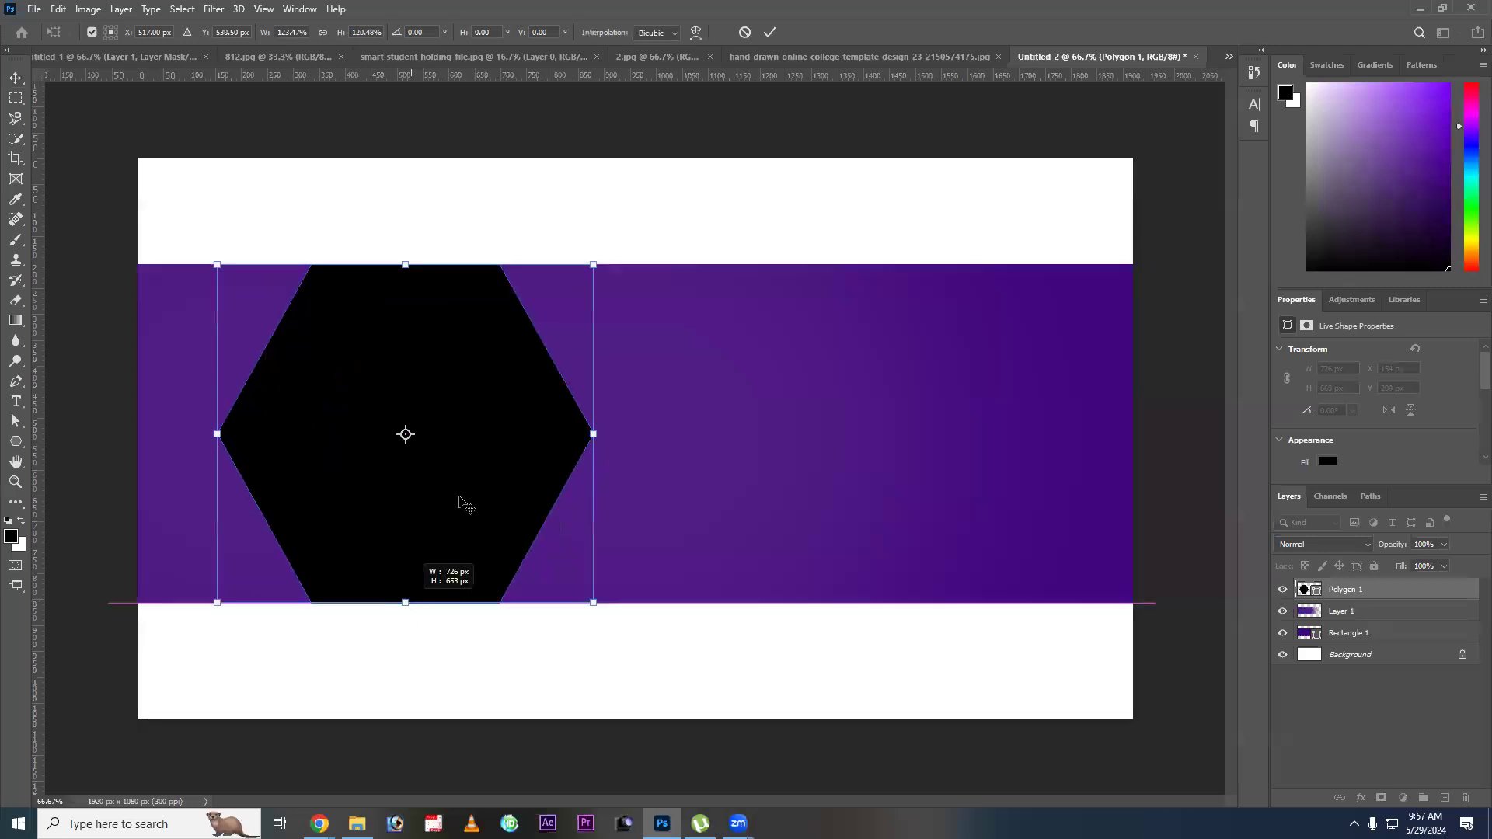
key("Return")
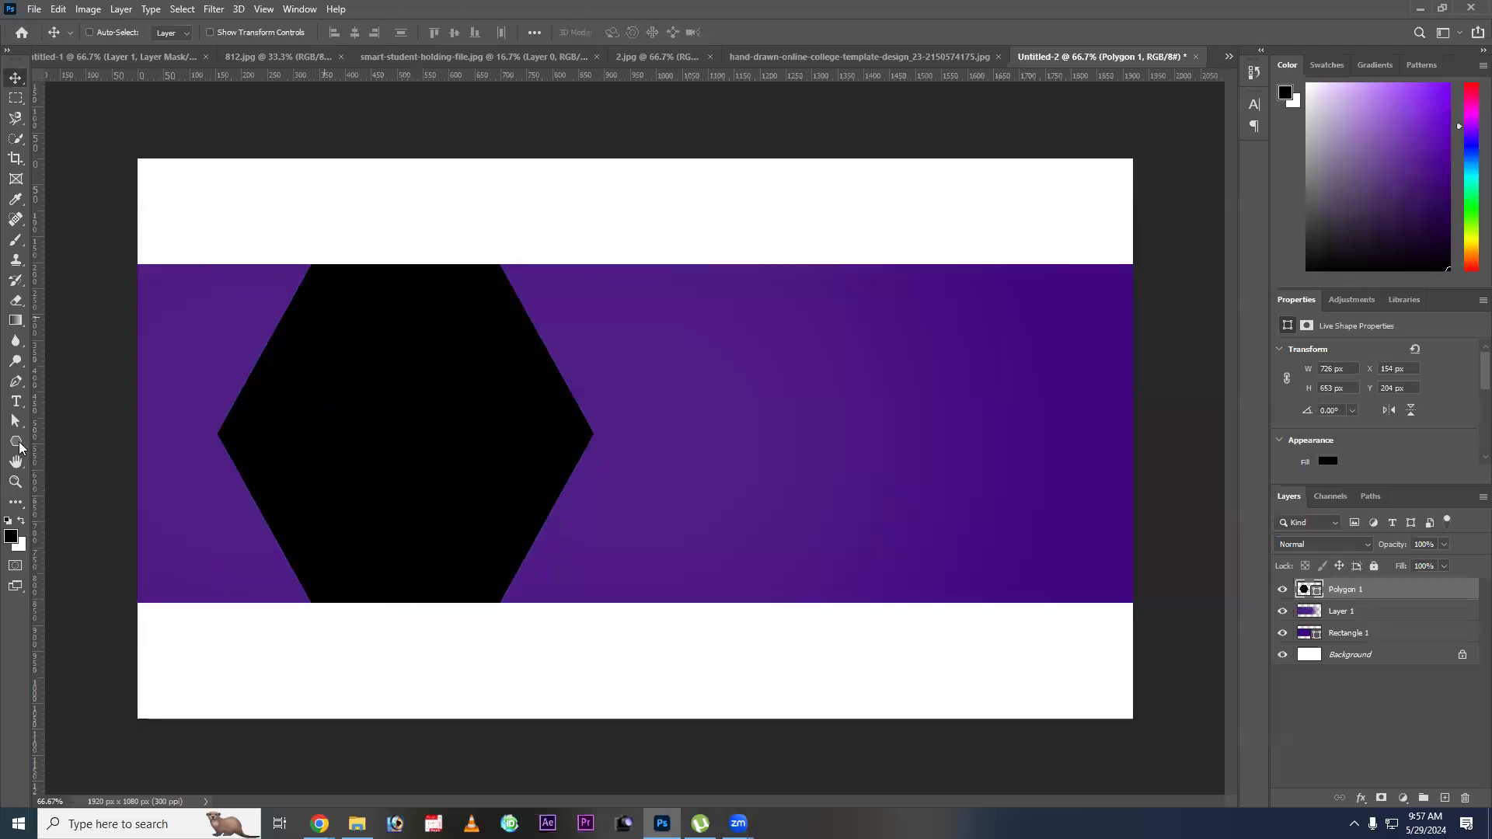
left_click(15, 422)
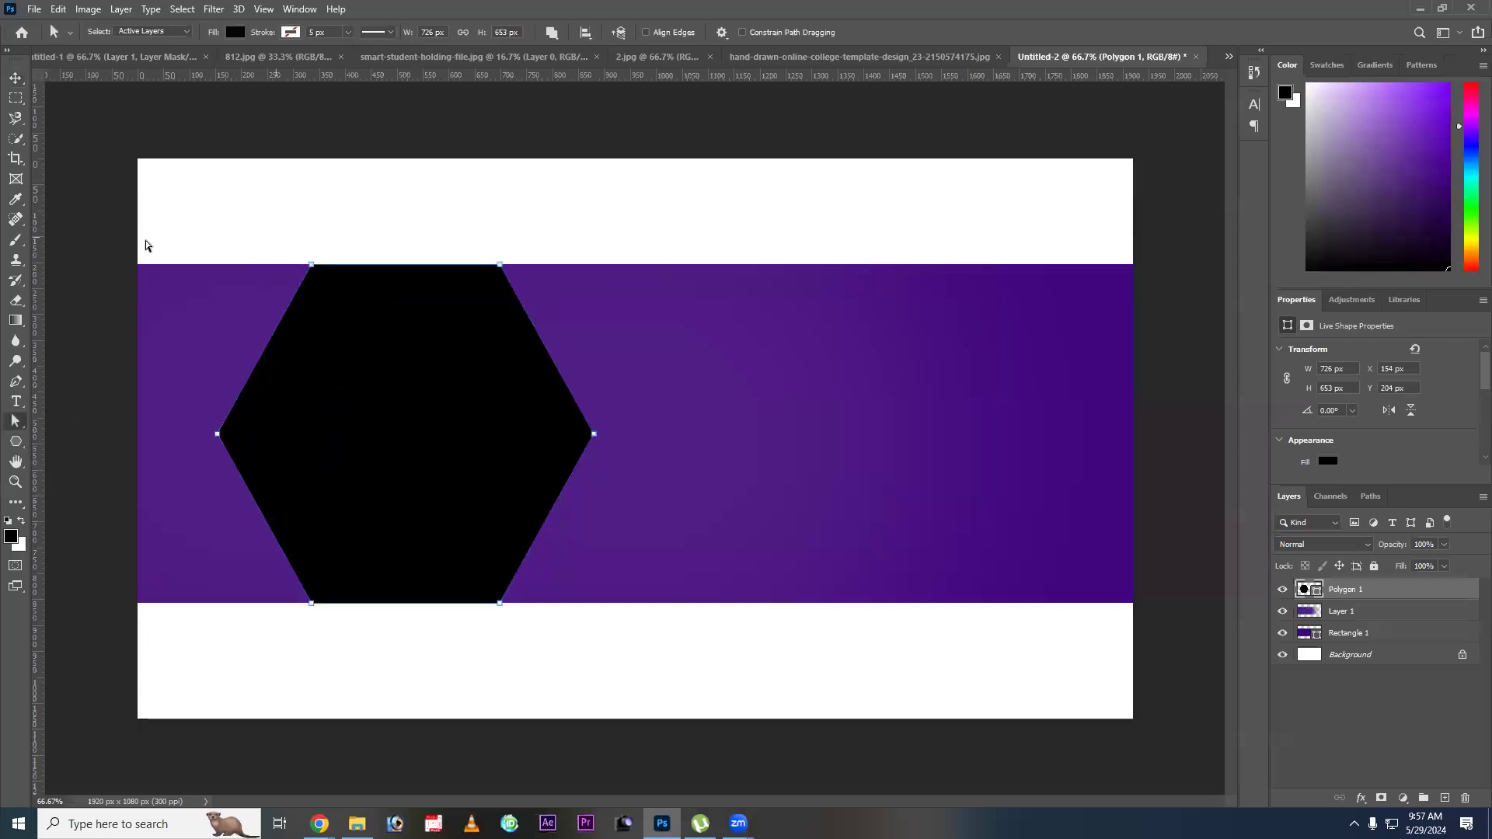
left_click_drag(98, 238, 368, 291)
left_click_drag(295, 248, 324, 269)
left_click_drag(240, 558, 334, 617)
left_click_drag(216, 441, 138, 441)
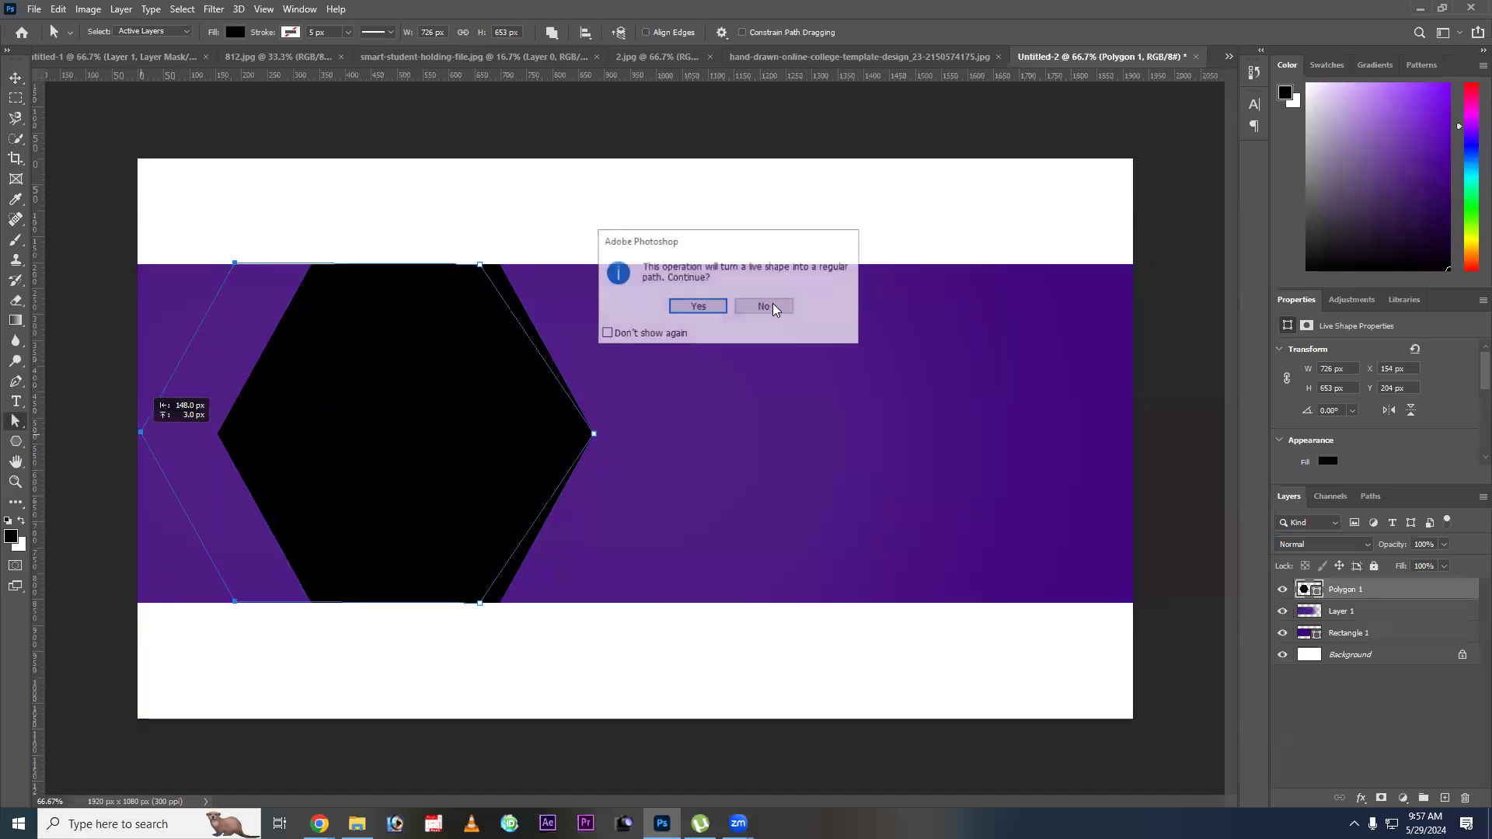
left_click(764, 306)
left_click_drag(202, 225, 389, 639)
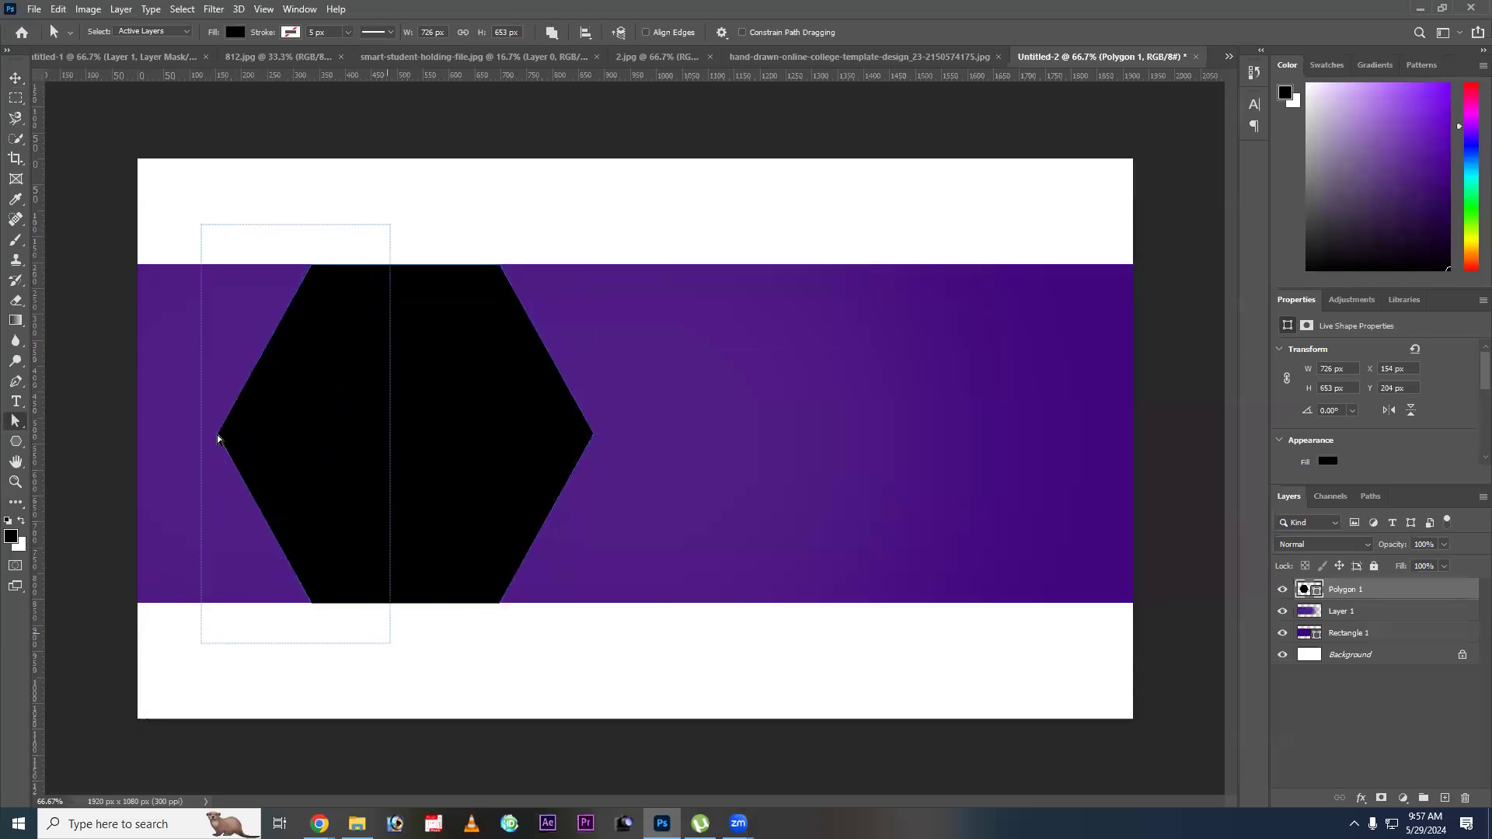
left_click_drag(217, 434, 106, 435)
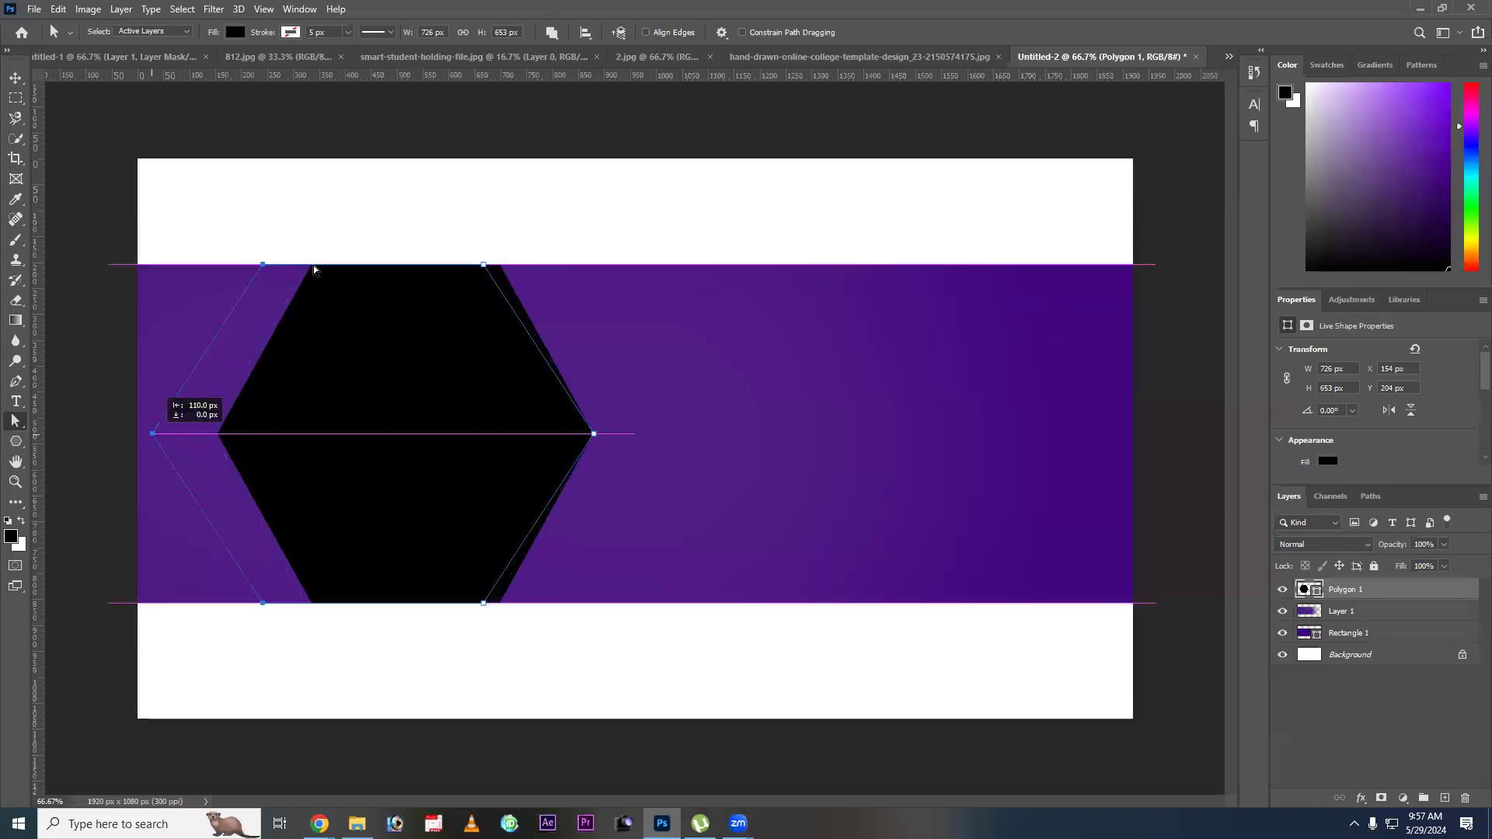
key("ctrl+z")
Reshape the hexagon by moving its three left corner points beyond the canvas's left edge, accepting the conversion to a regular path.
left_click_drag(311, 265, 138, 269)
left_click(707, 312)
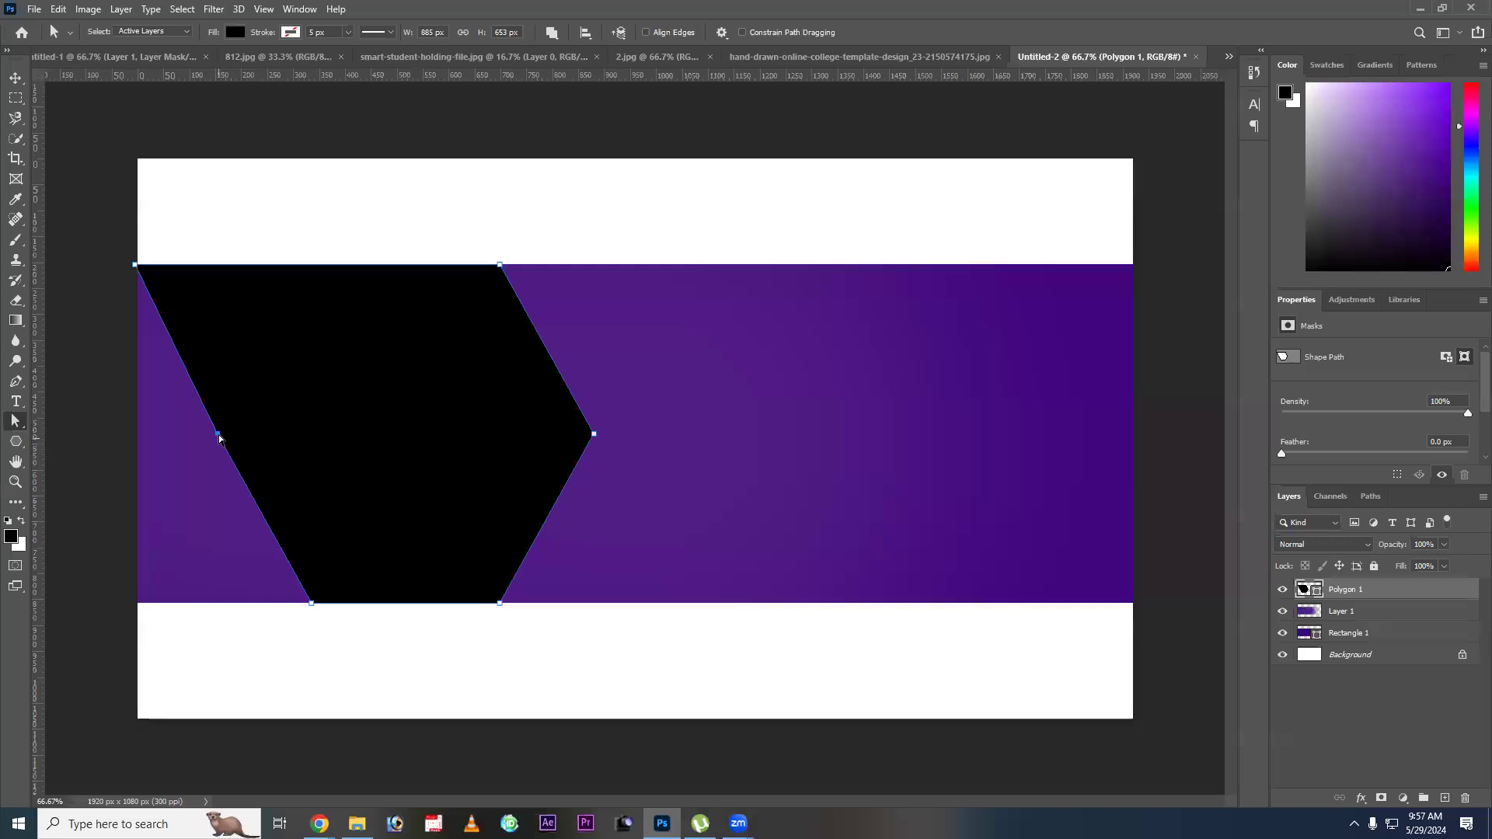
left_click_drag(139, 450, 138, 449)
left_click_drag(318, 560, 130, 603)
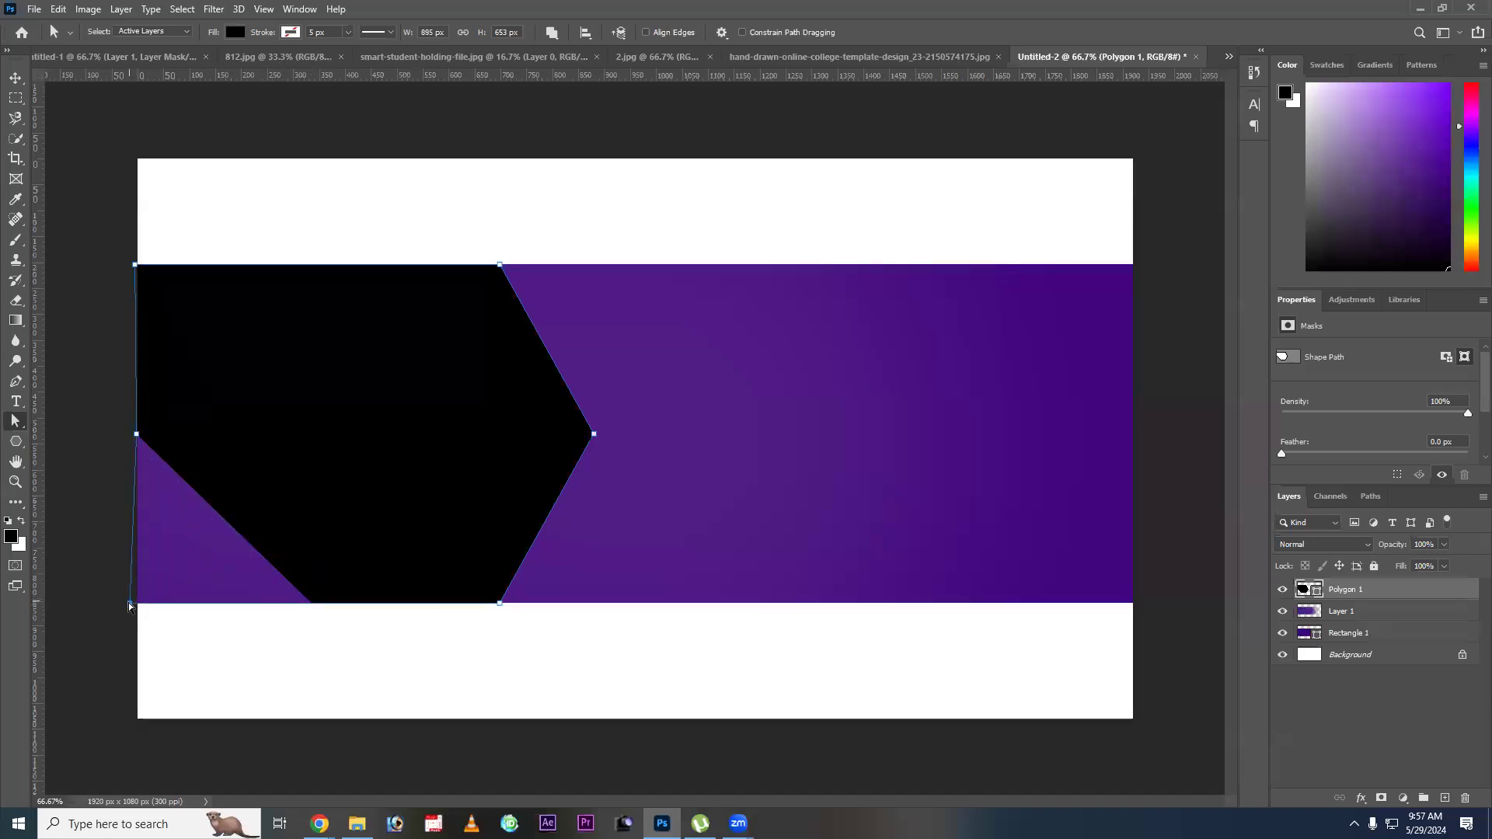
left_click_drag(81, 208, 197, 337)
left_click_drag(208, 507, 216, 663)
left_click_drag(129, 436, 93, 435)
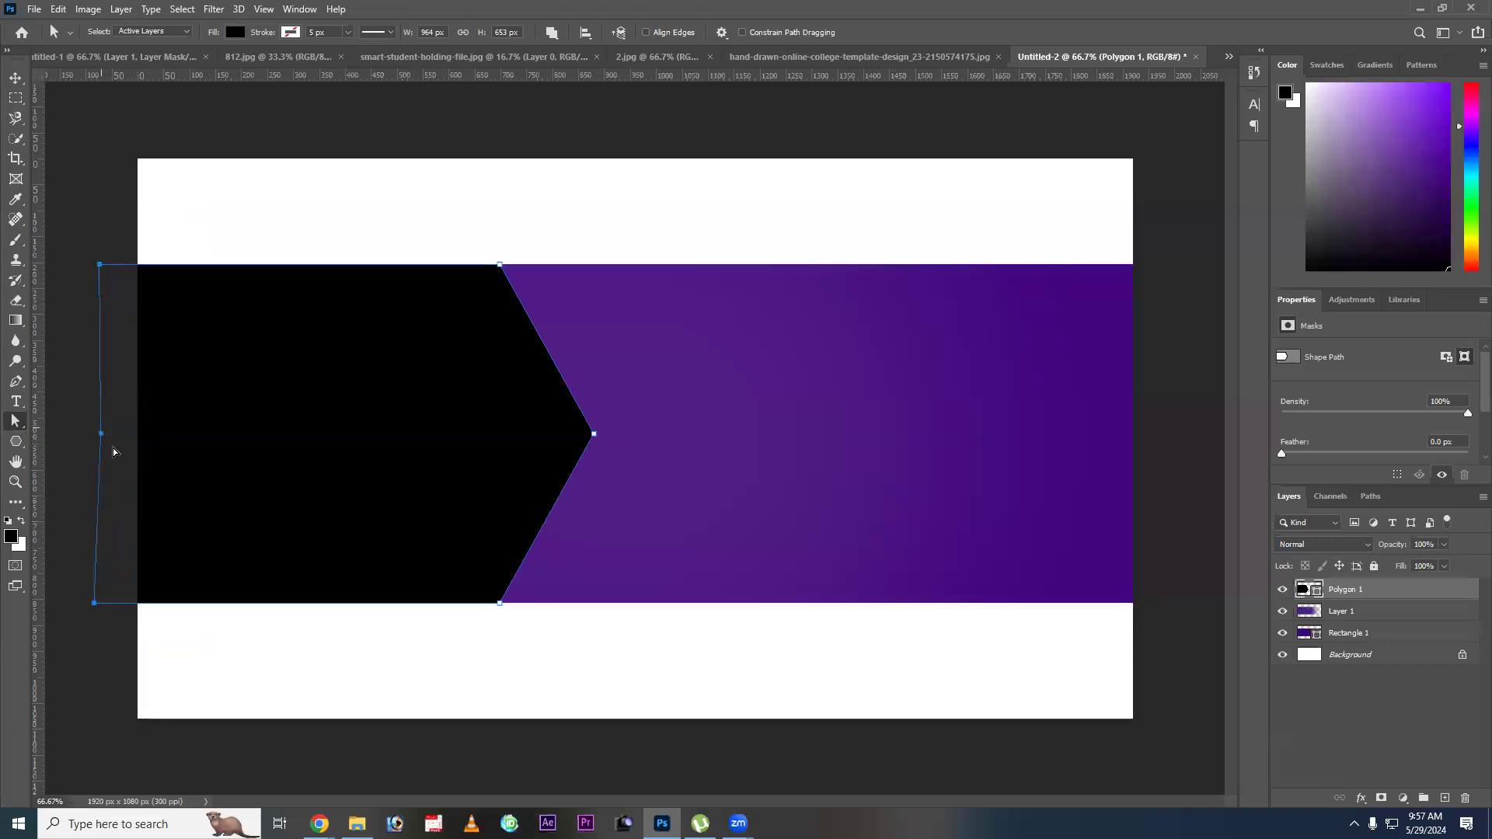
key("Escape")
Scale the black polygon to 104.42% so it extends slightly past the purple band's upper and lower edges.
key("v")
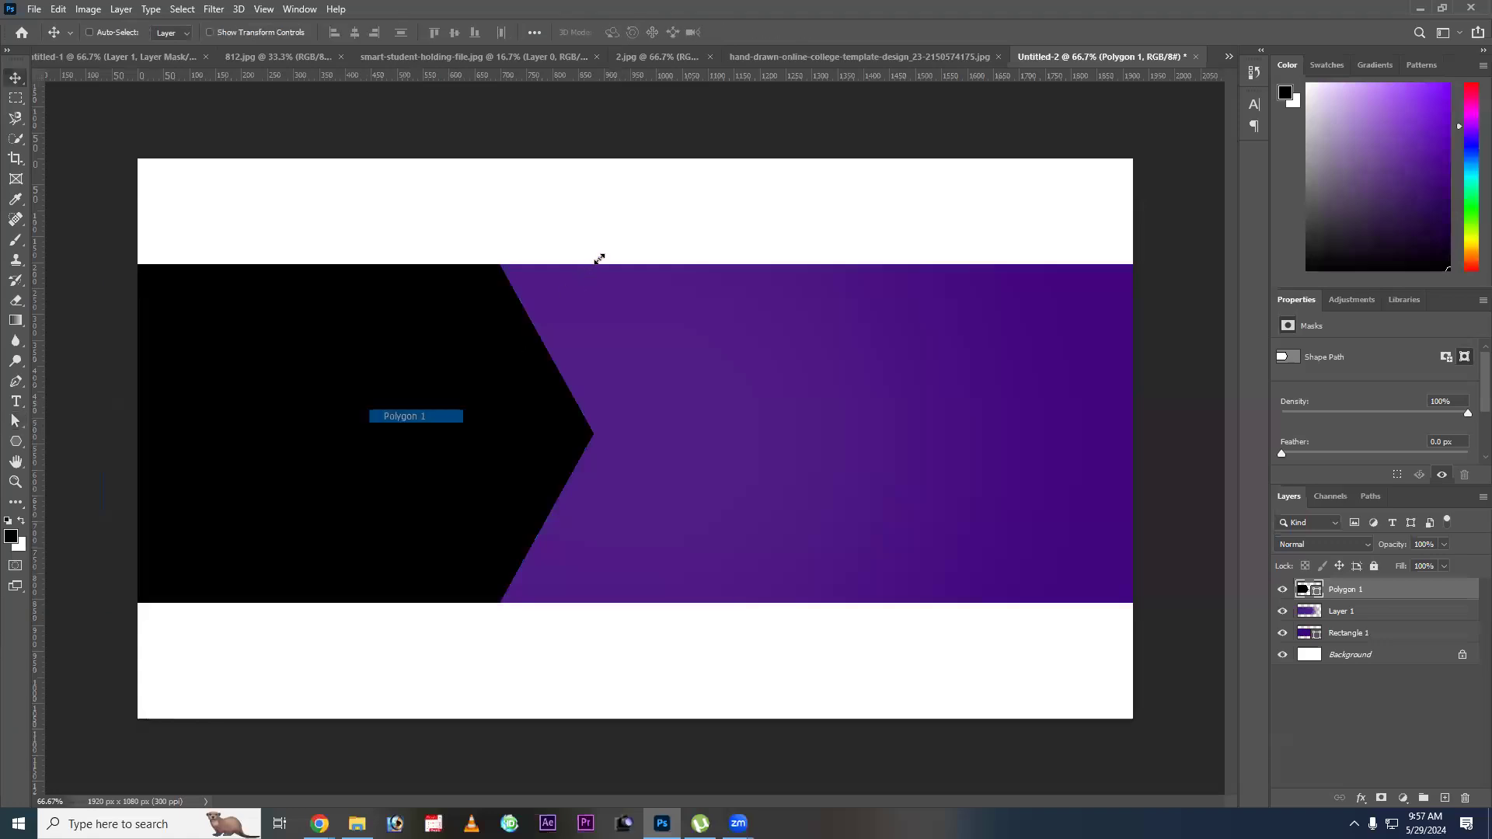
key("ctrl+t")
left_click_drag(600, 259, 604, 257)
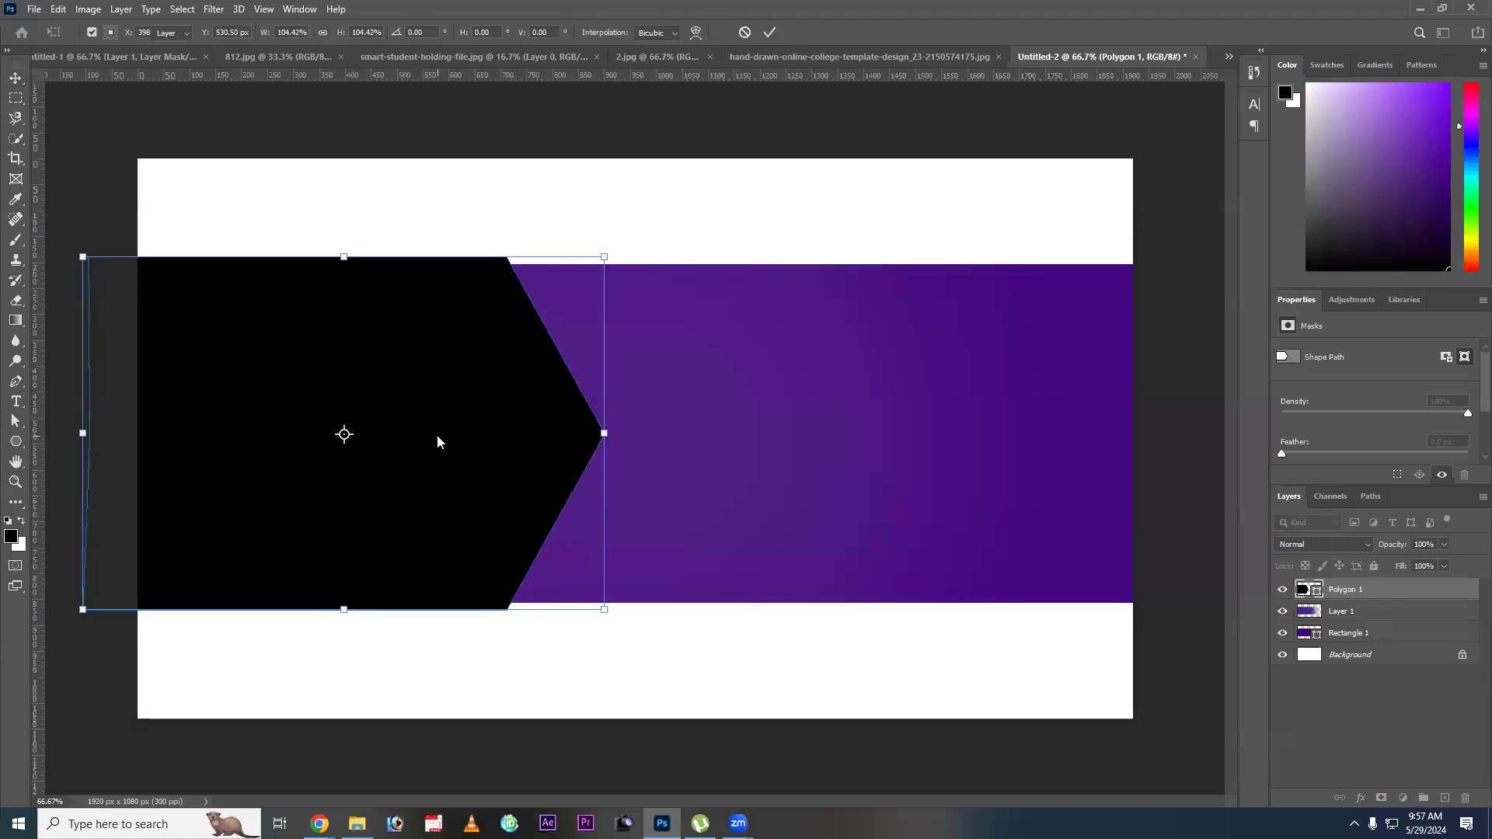
key("Return")
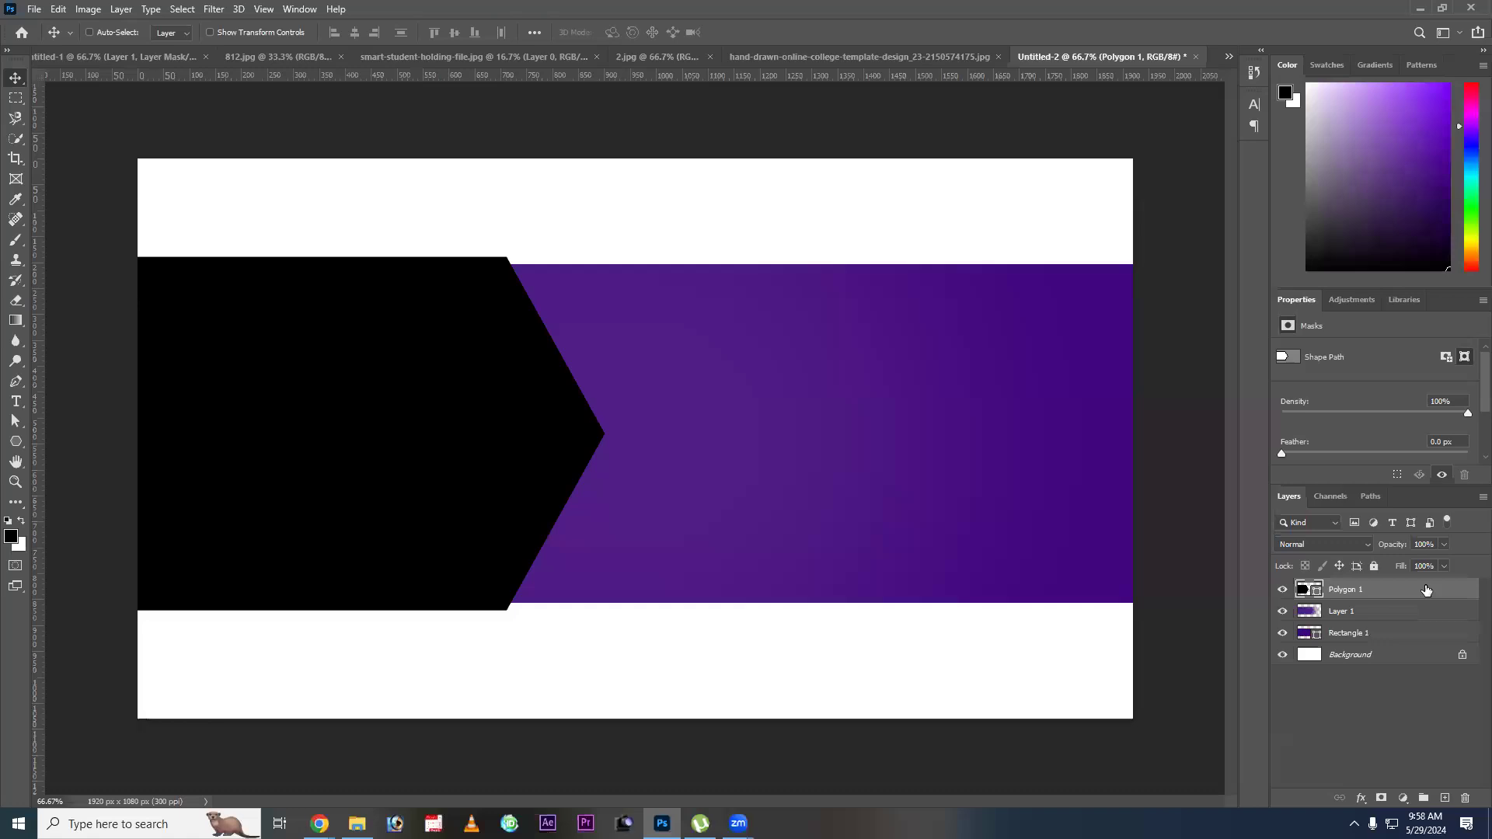
Clip Layer 1 and Polygon 1 to the purple Rectangle 1, keeping the polygon on top of the stack.
key("ctrl+bracketleft")
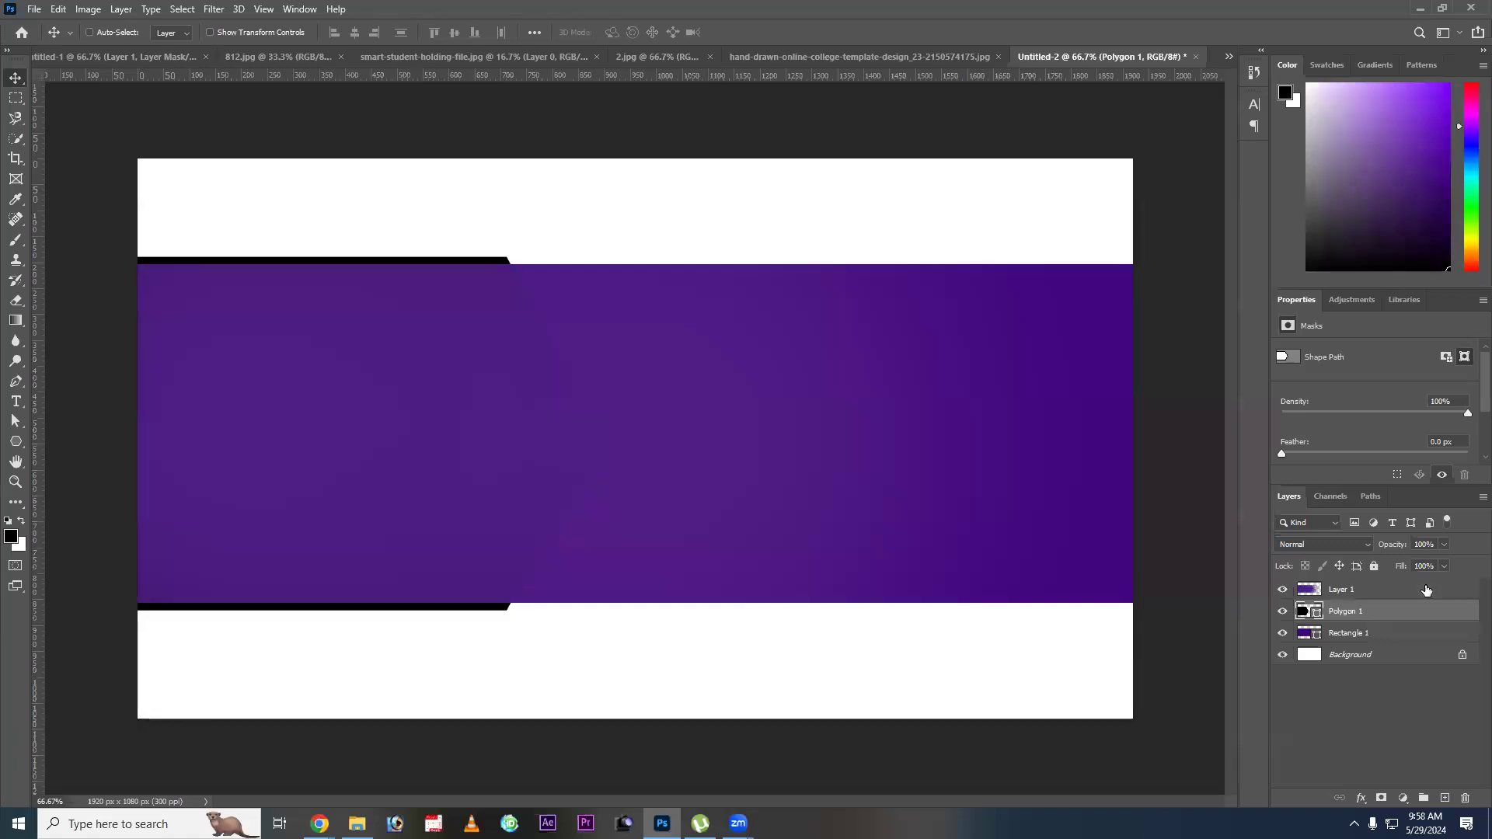
key("ctrl+bracketright")
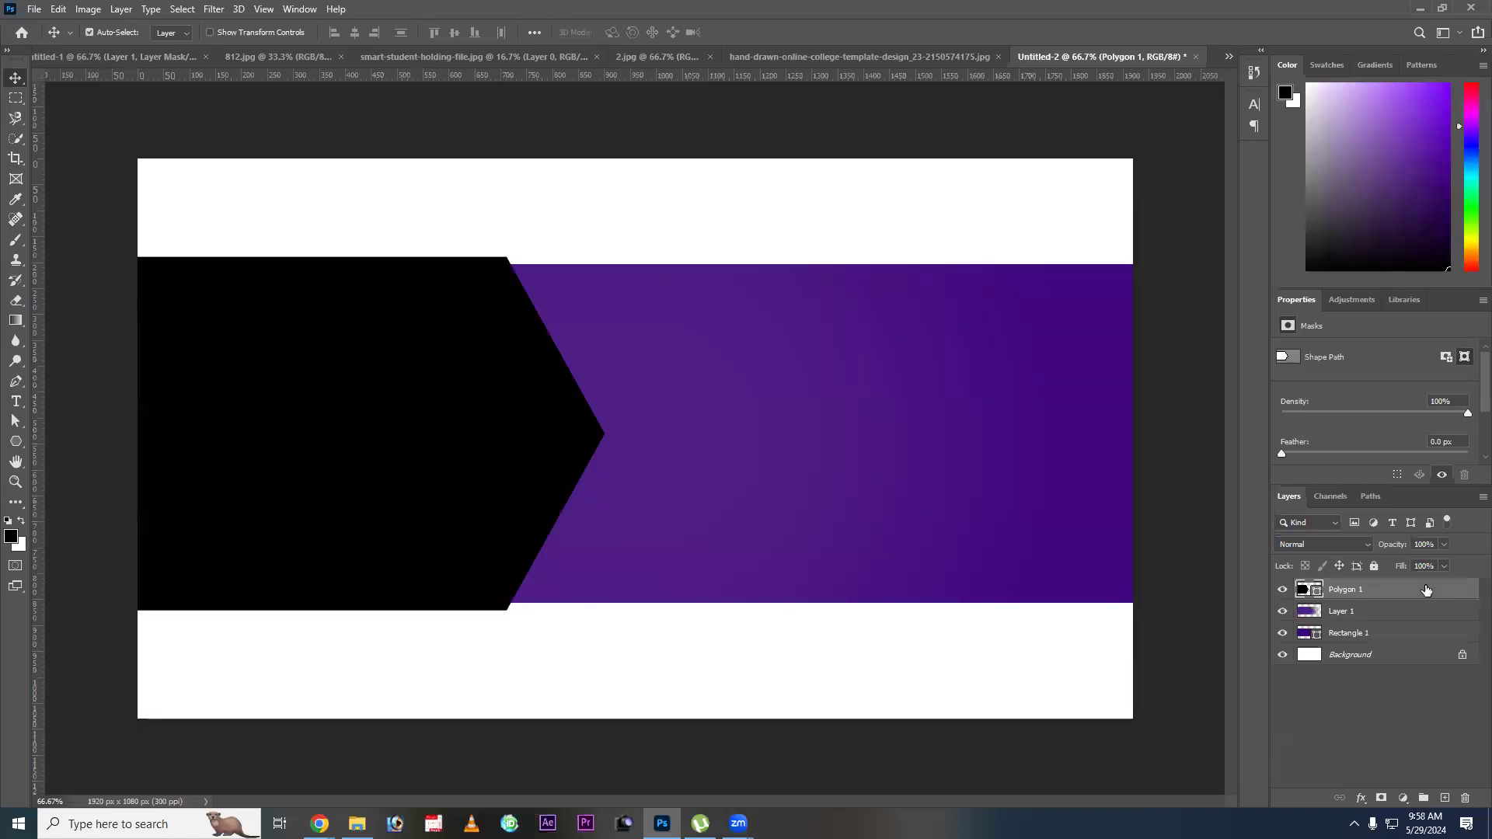
left_click(1364, 614)
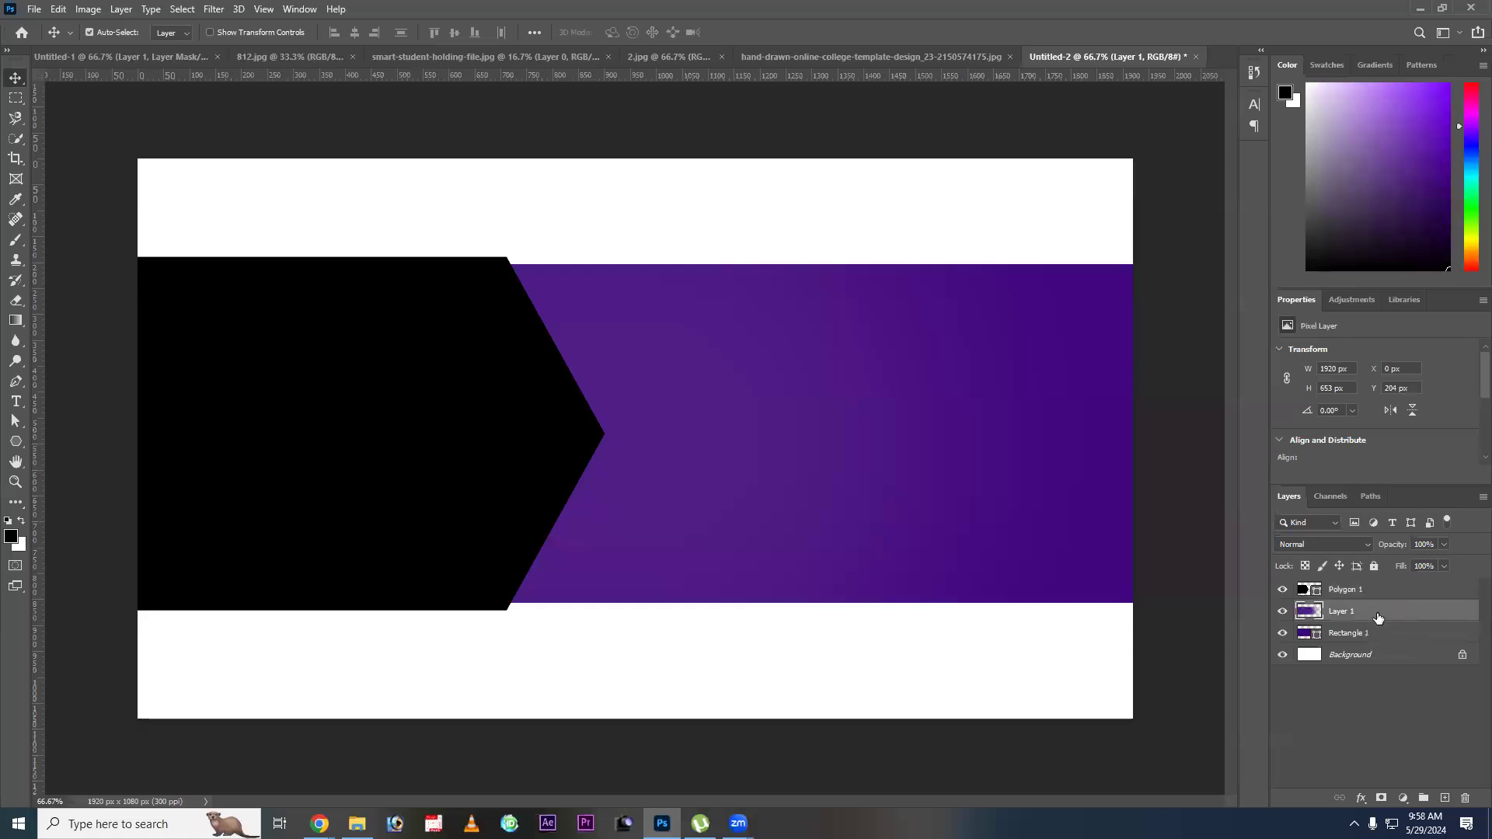
key("ctrl+alt+g")
left_click(1372, 590)
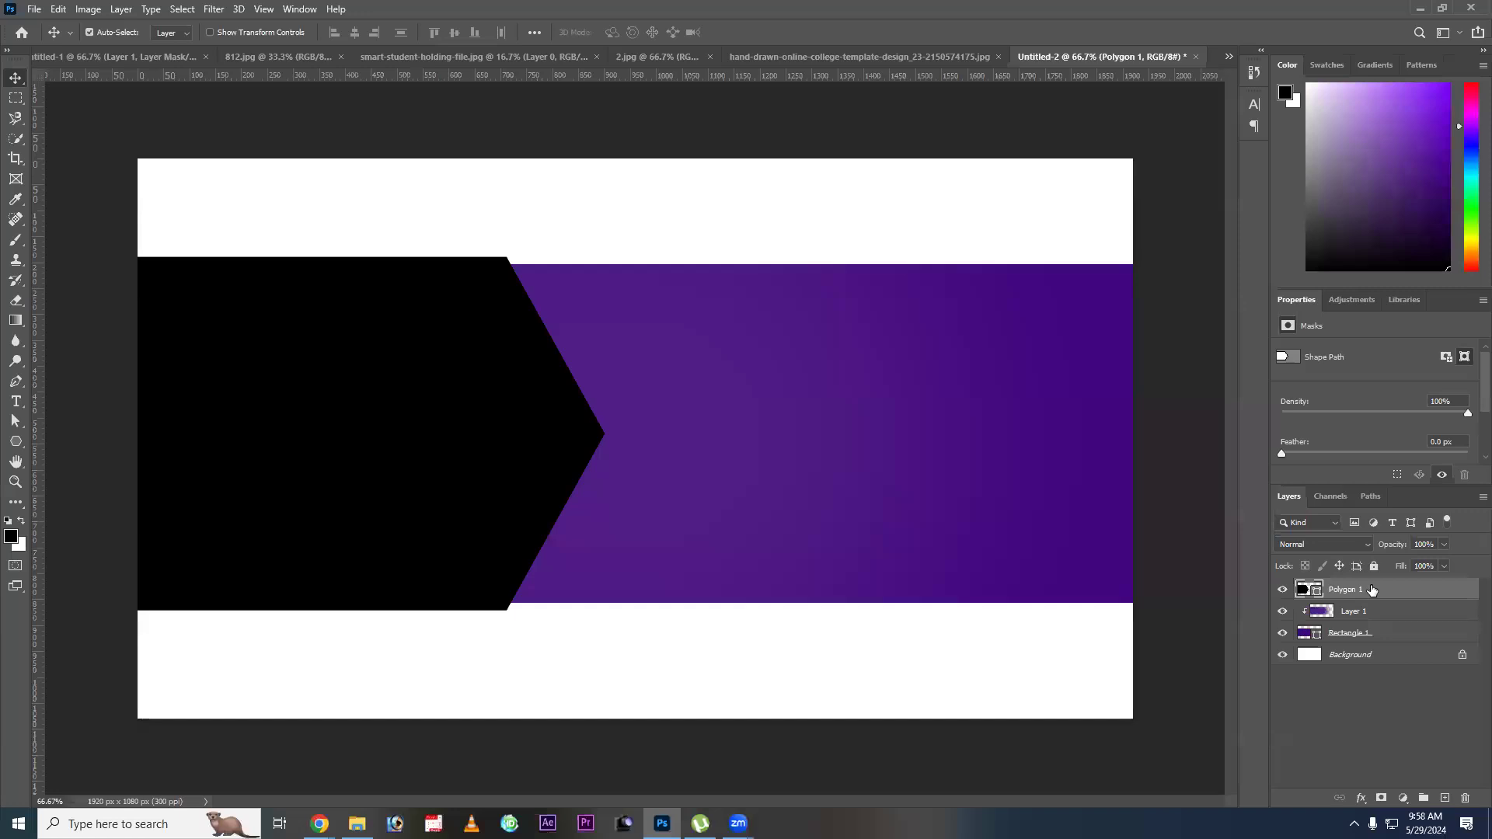
key("ctrl+bracketleft")
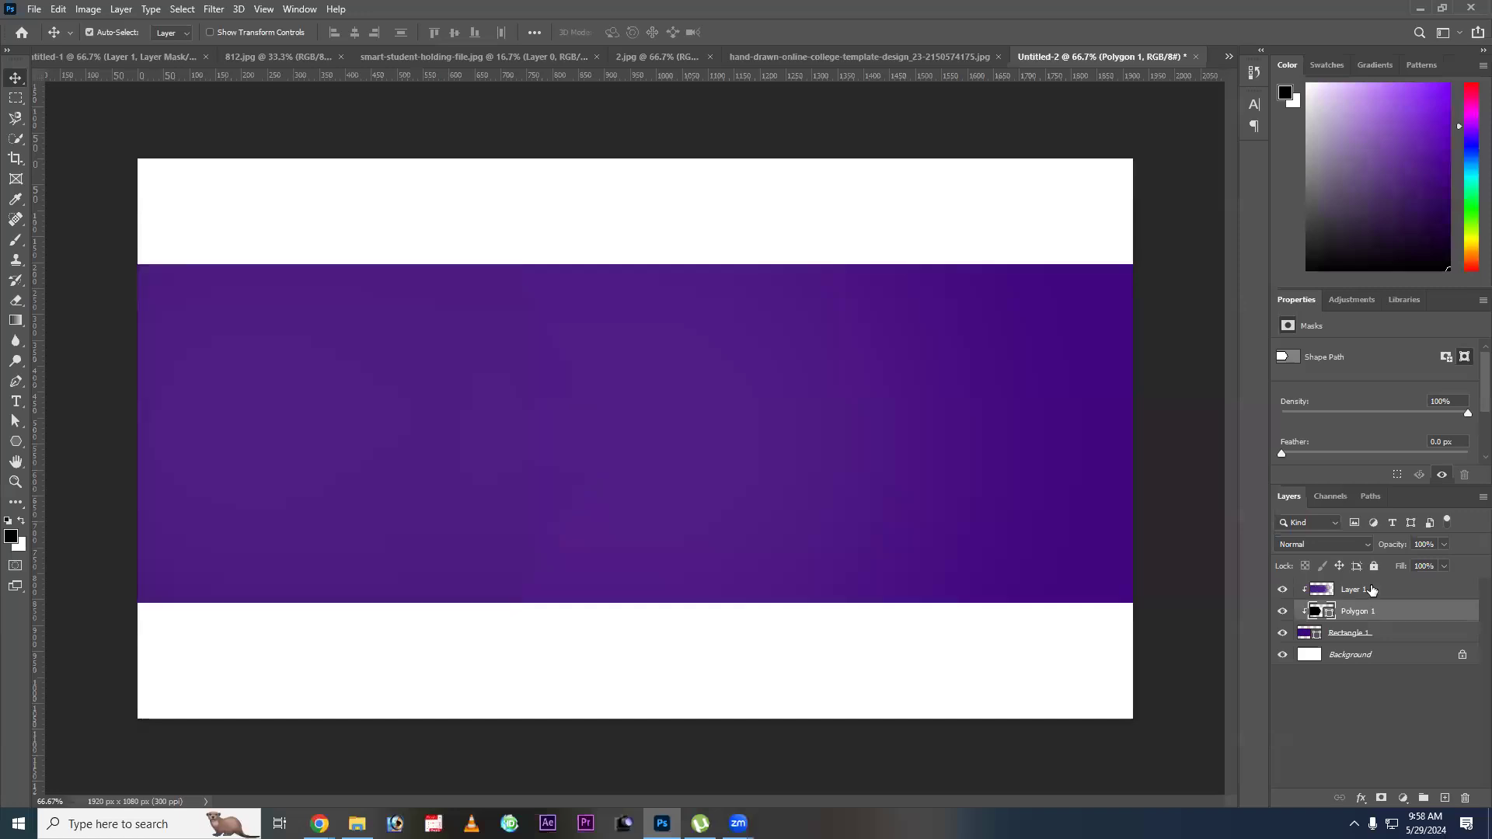
key("ctrl+bracketright")
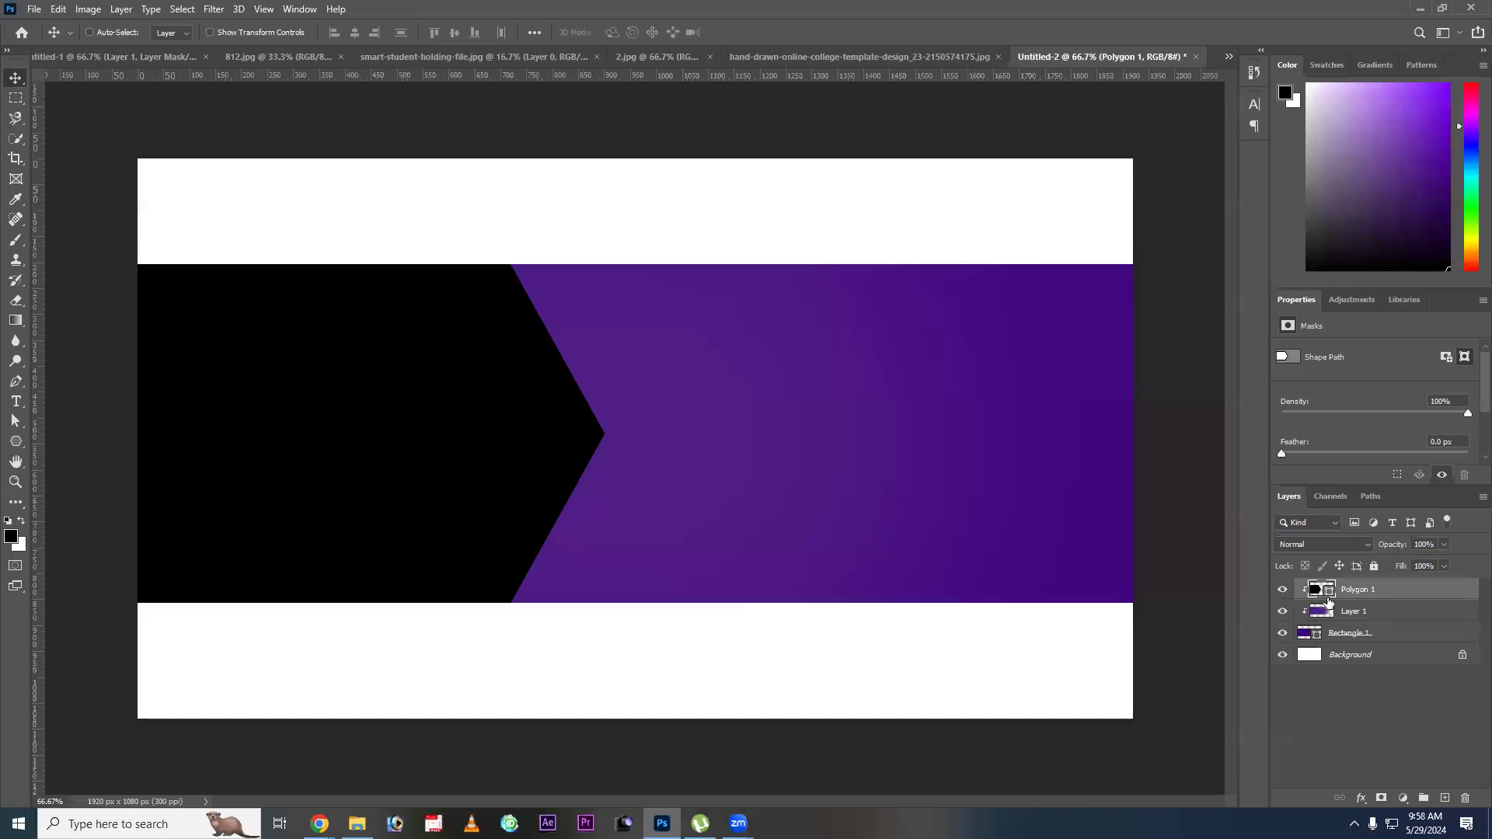
Shift the clipped black polygon slightly to the right along the purple band.
left_click_drag(308, 352, 447, 284)
key("ctrl+z")
right_click(489, 462)
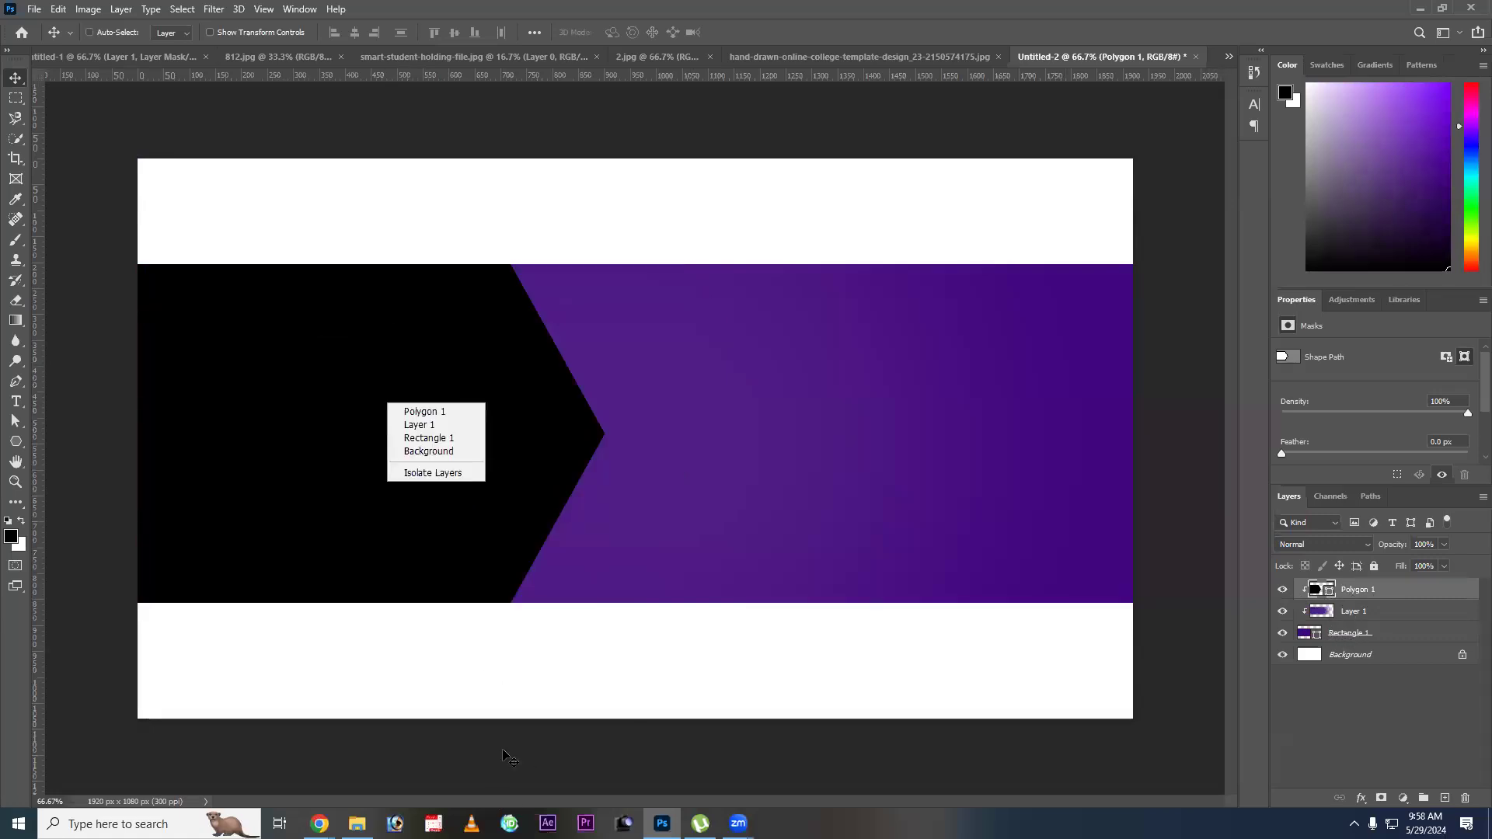
left_click(420, 424)
left_click_drag(463, 464, 490, 464)
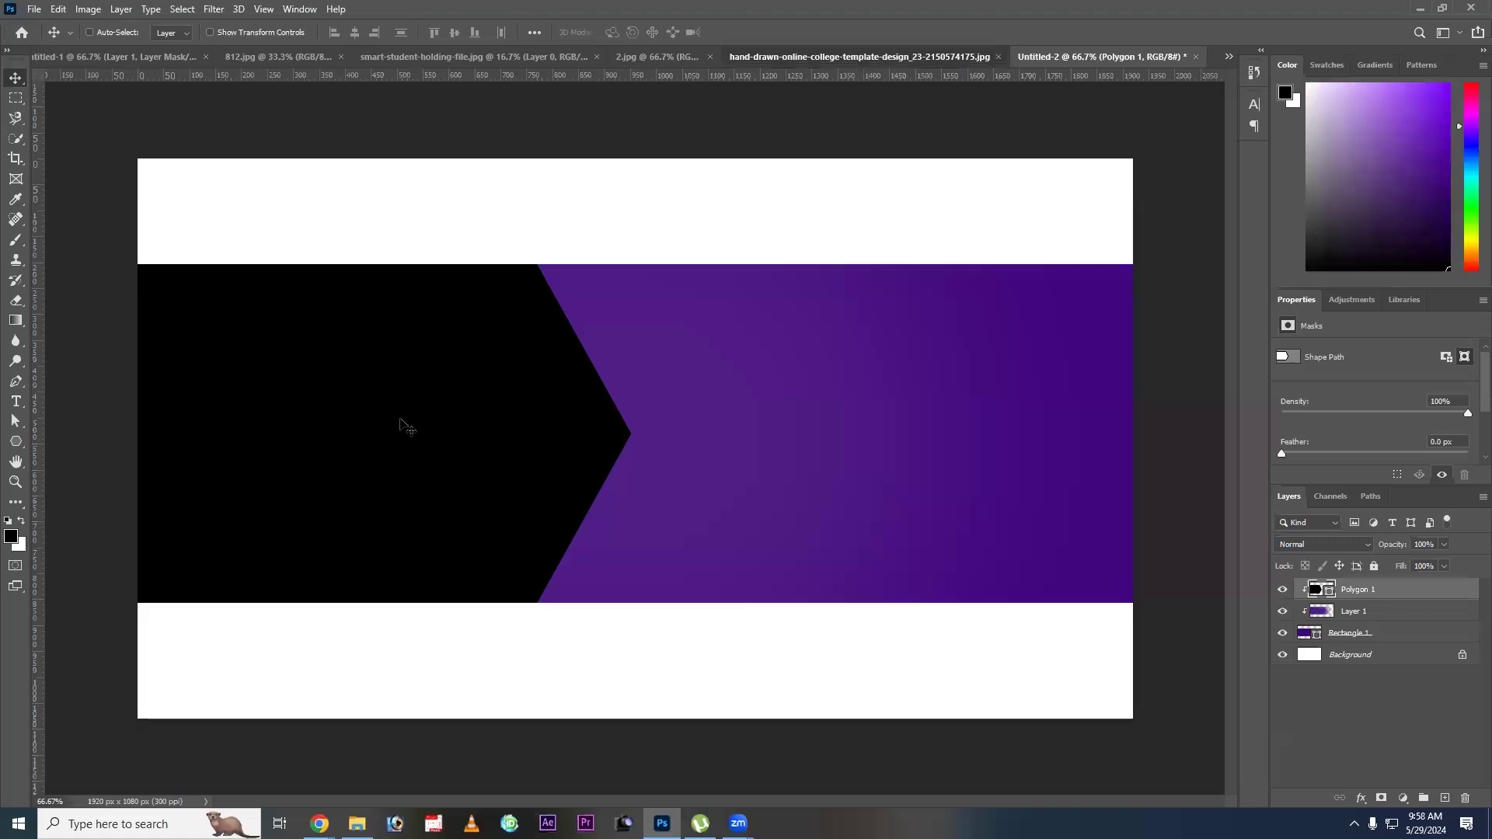
Consult the college template, then copy the classroom photo from 2.jpg onto the left side of the Untitled-2 design.
left_click(917, 57)
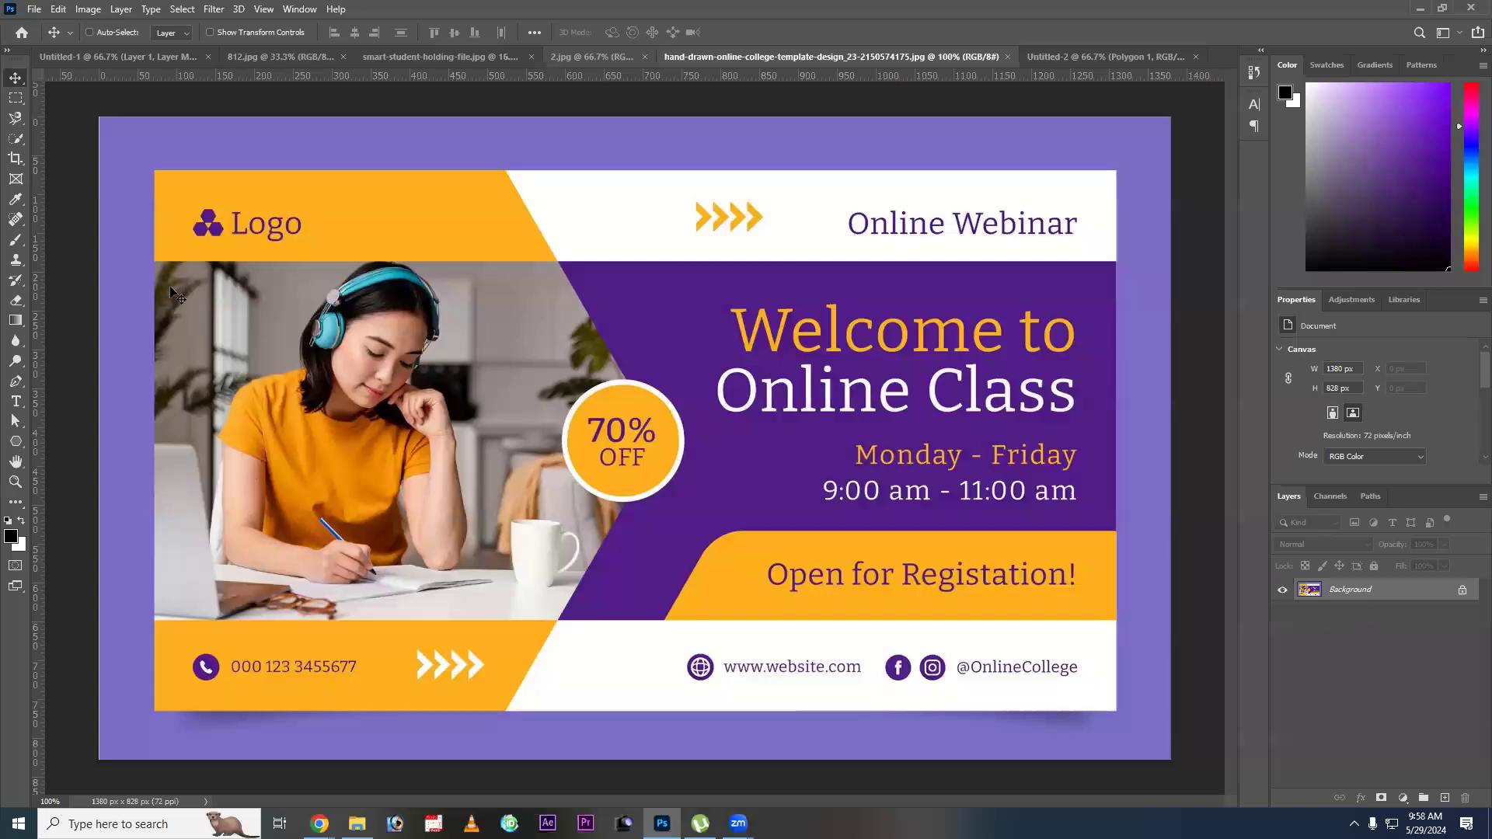
key("ctrl+shift+Tab")
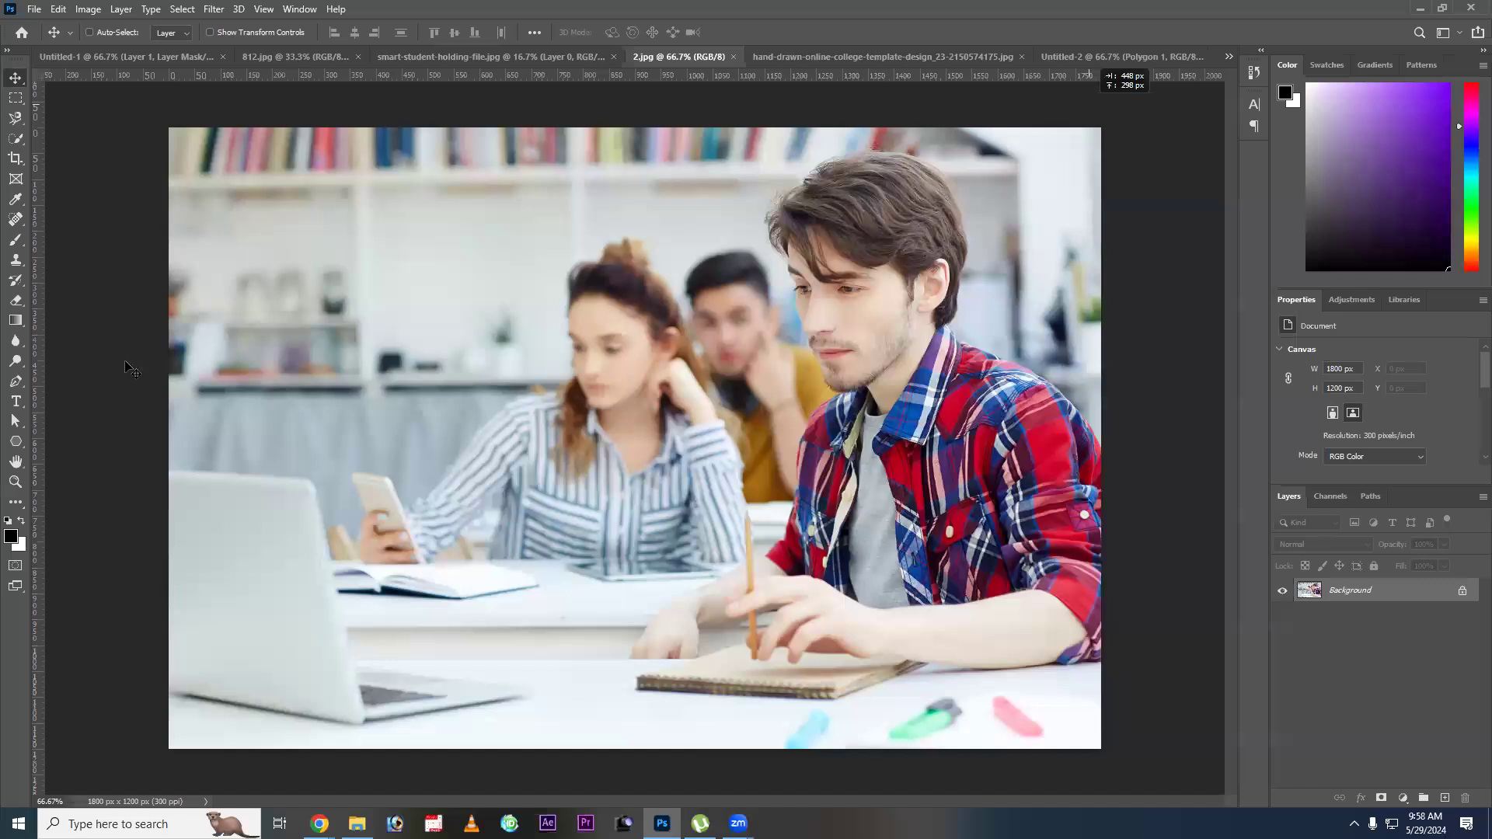
left_click_drag(127, 363, 410, 405)
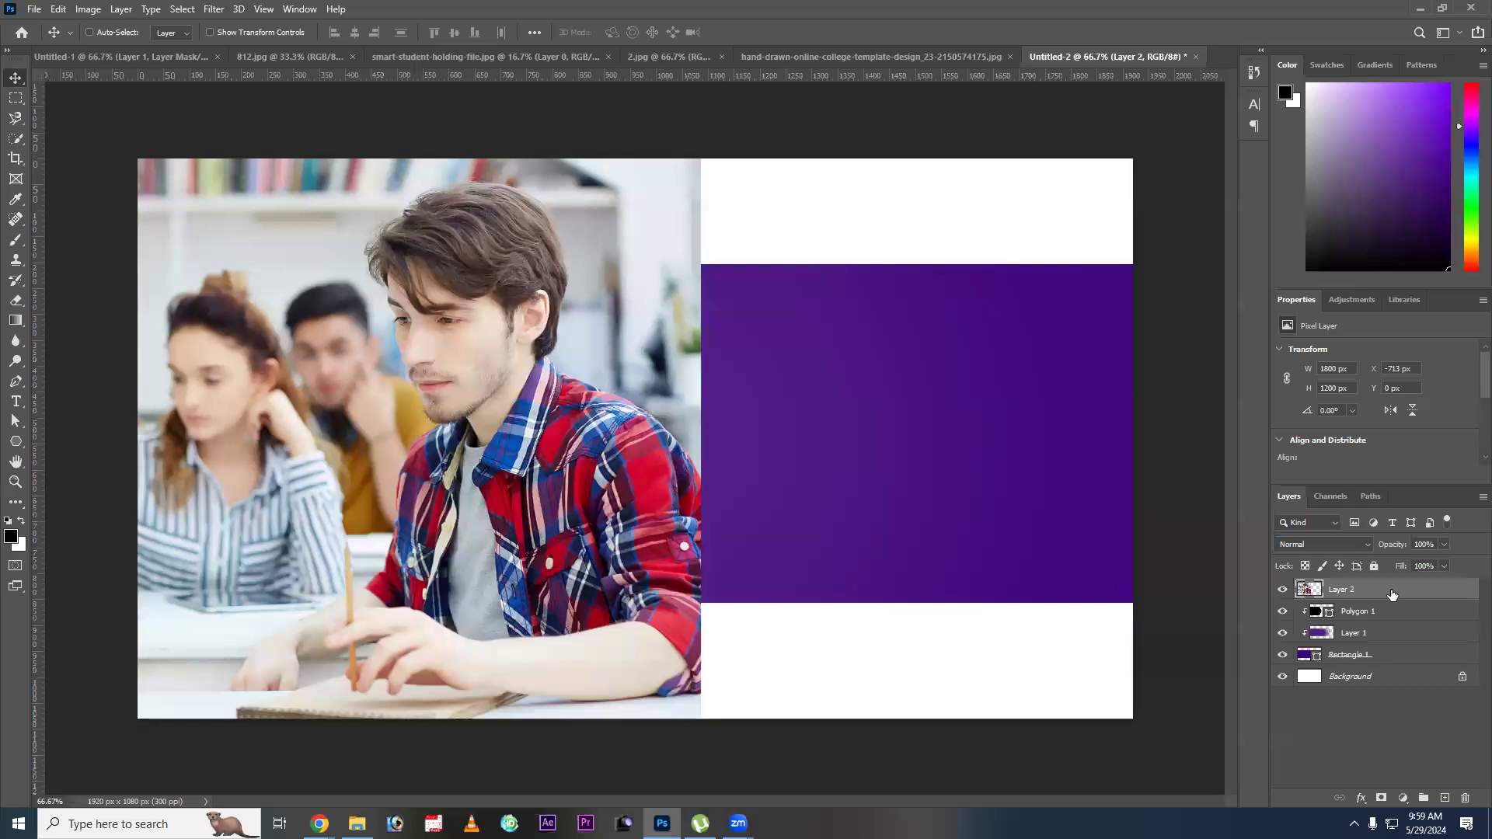
left_click(1321, 599, "alt")
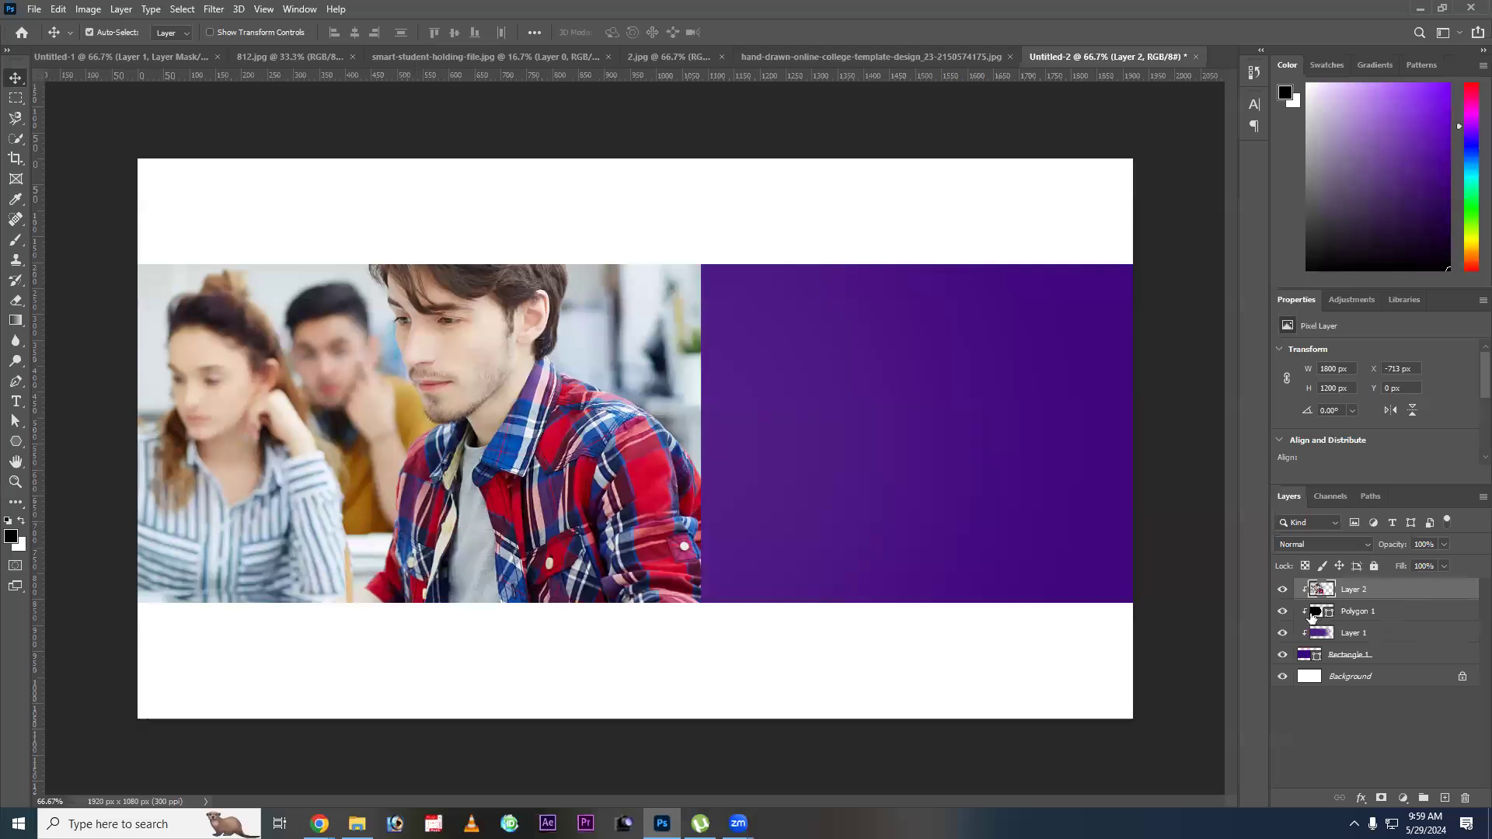
key("ctrl+alt+g")
key("alt+bracketleft")
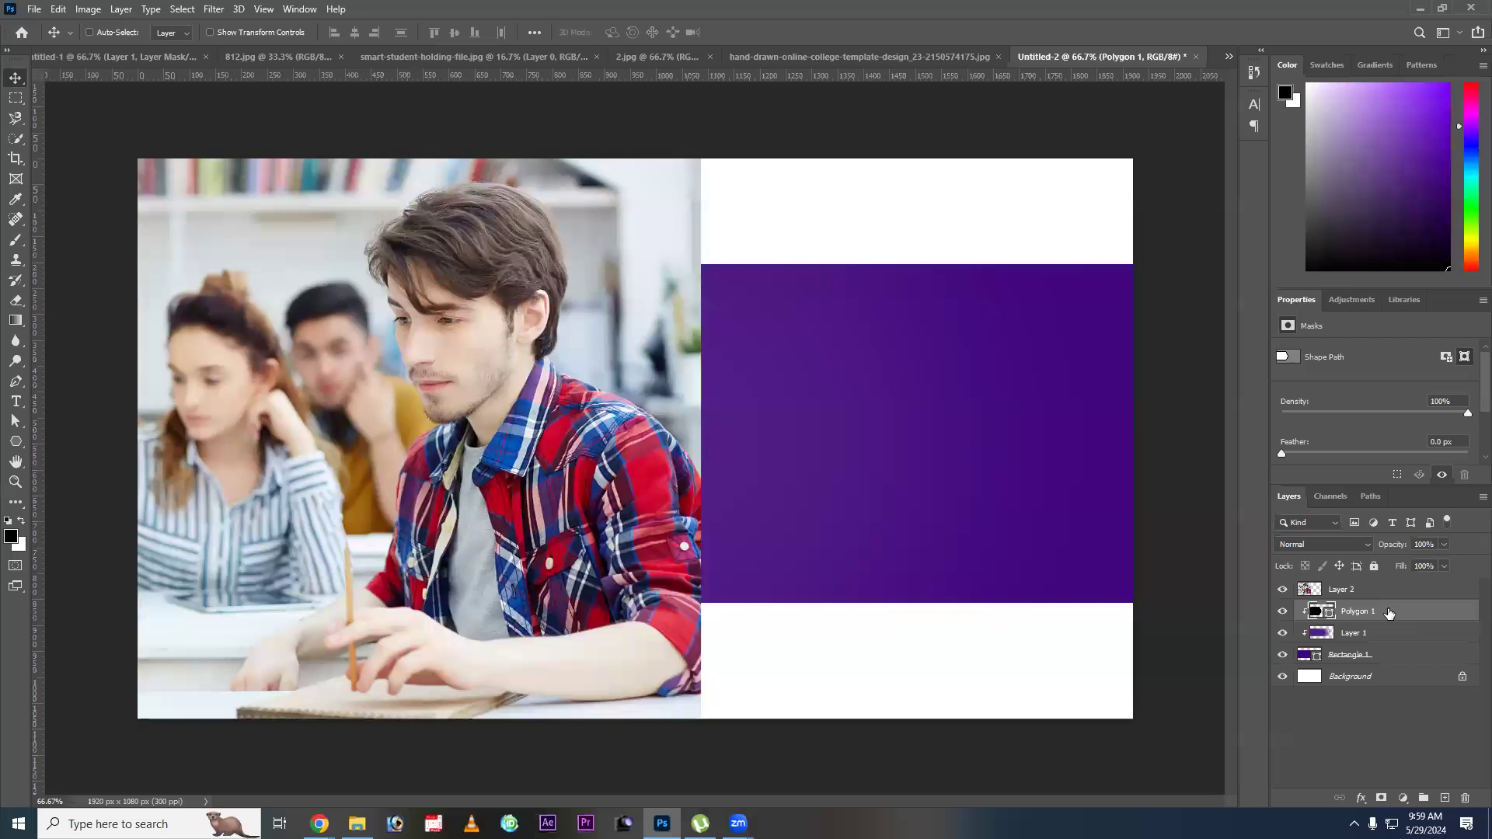
left_click(1309, 593)
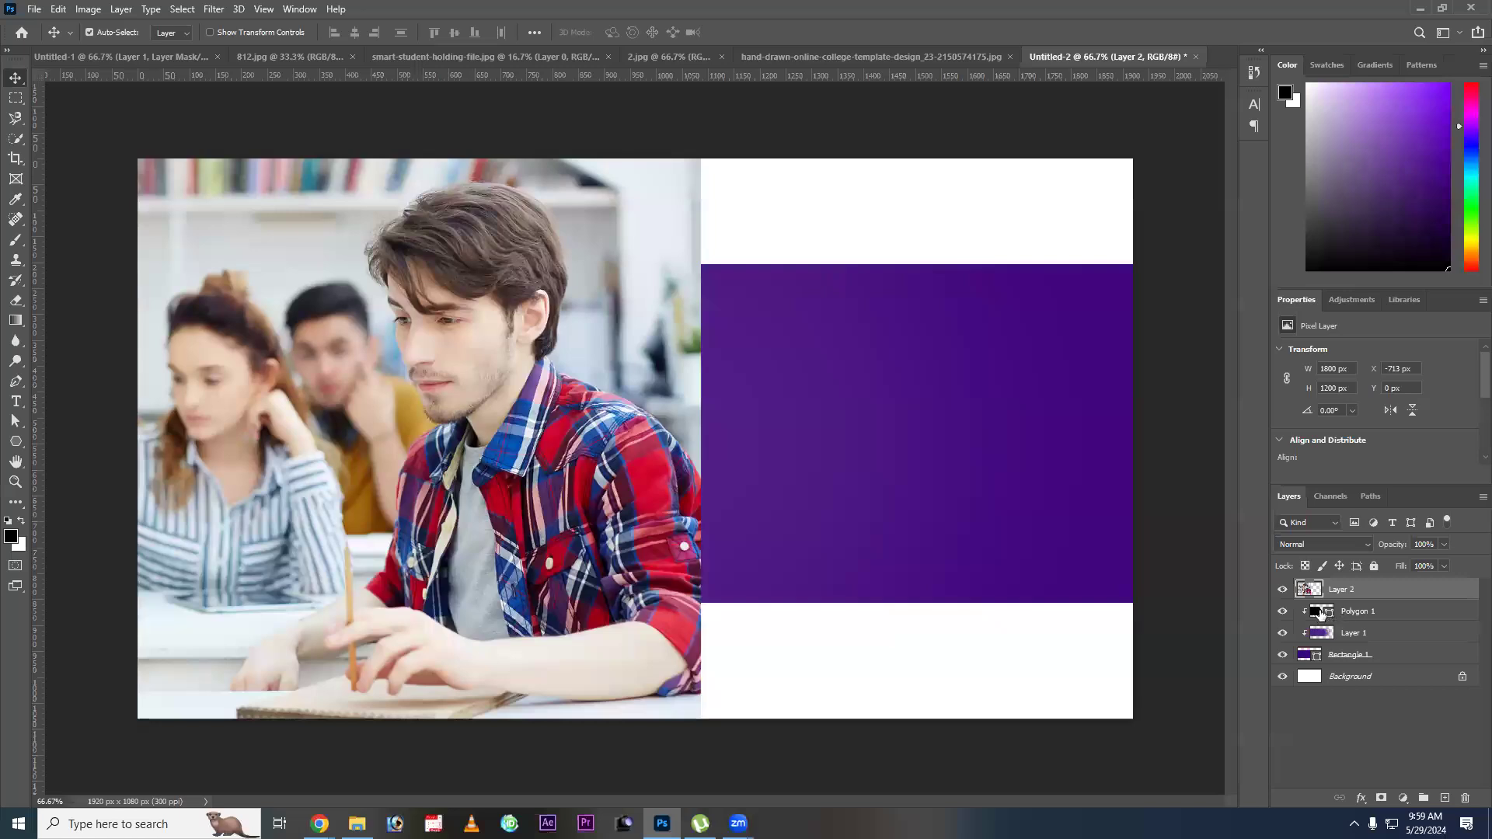
left_click(1324, 614)
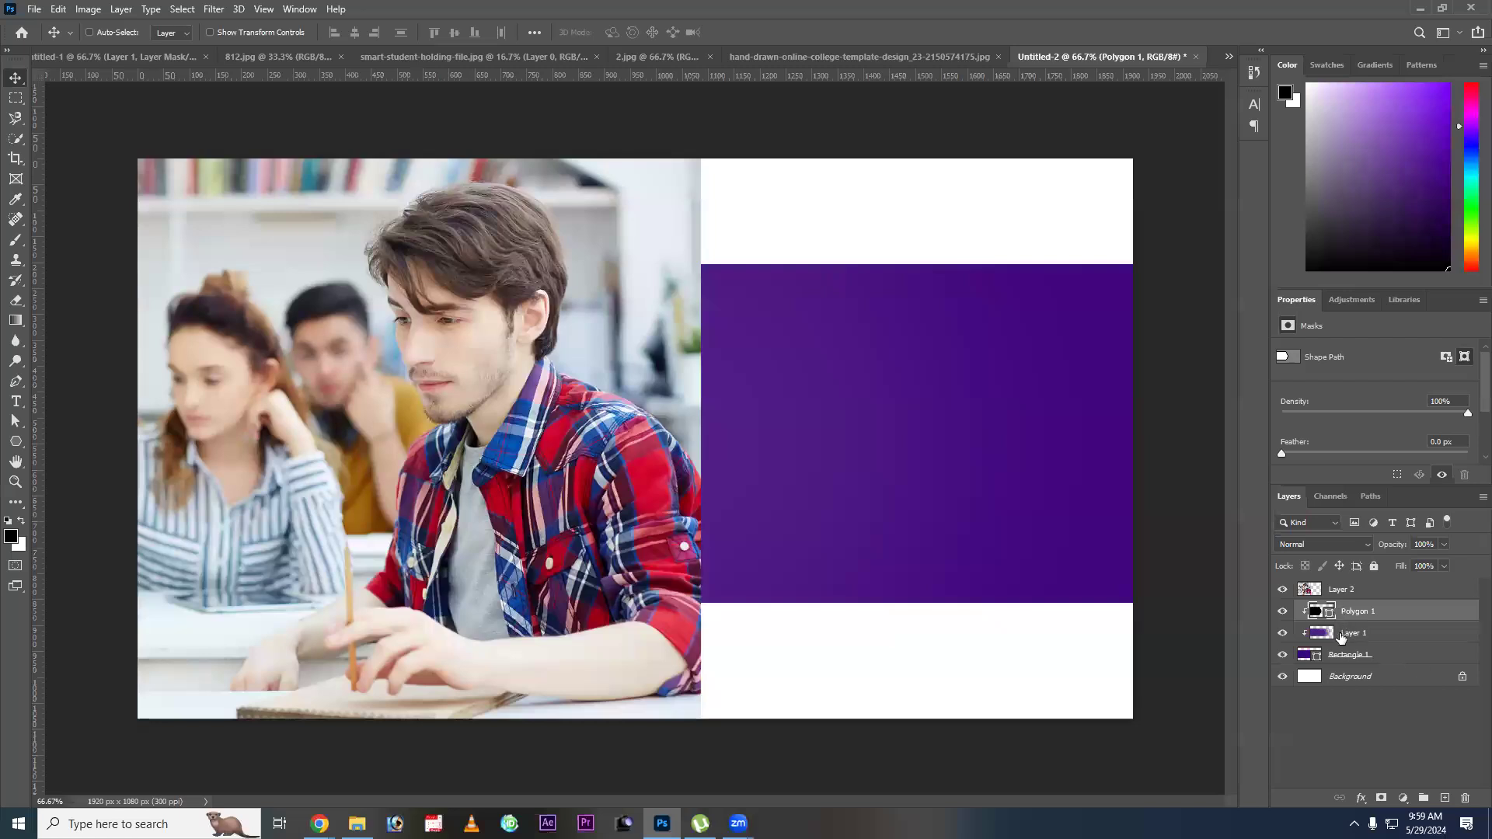
left_click(1331, 614, "ctrl")
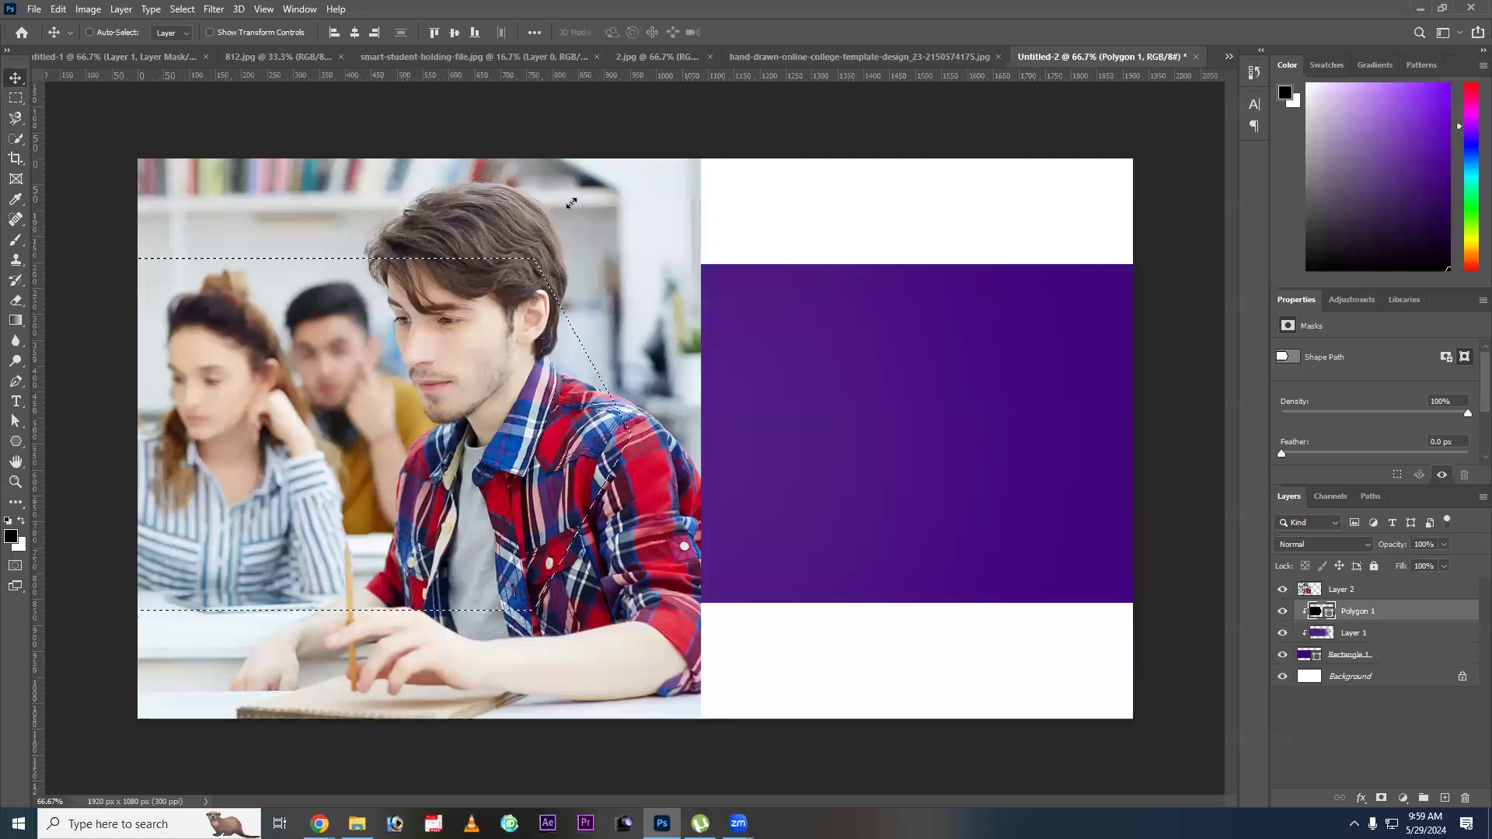
Scale the classroom photo to 61.78% over the design's left side and mask it with Polygon 1's outline.
key("ctrl+t")
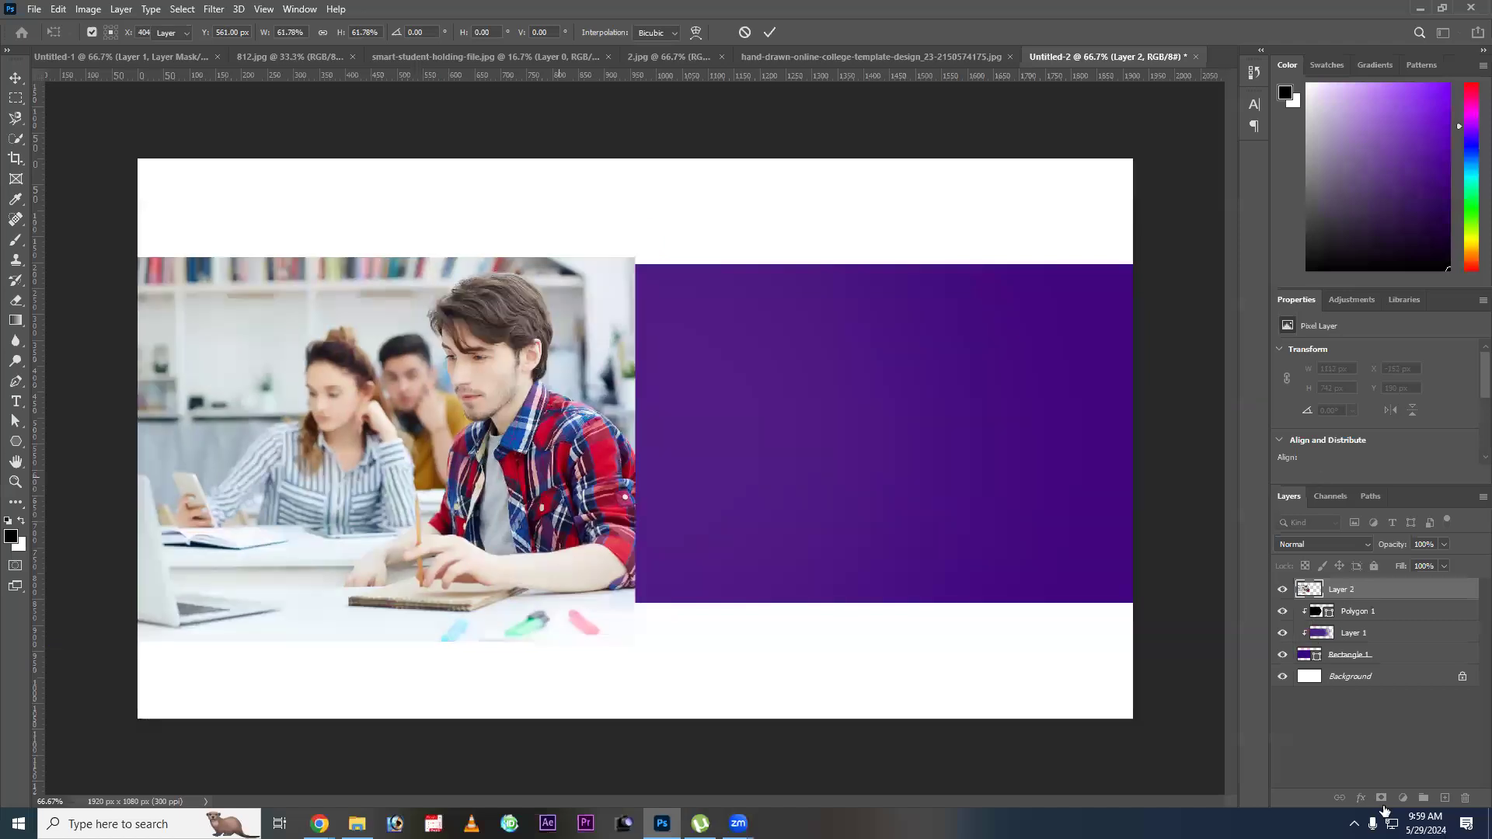
key("Return")
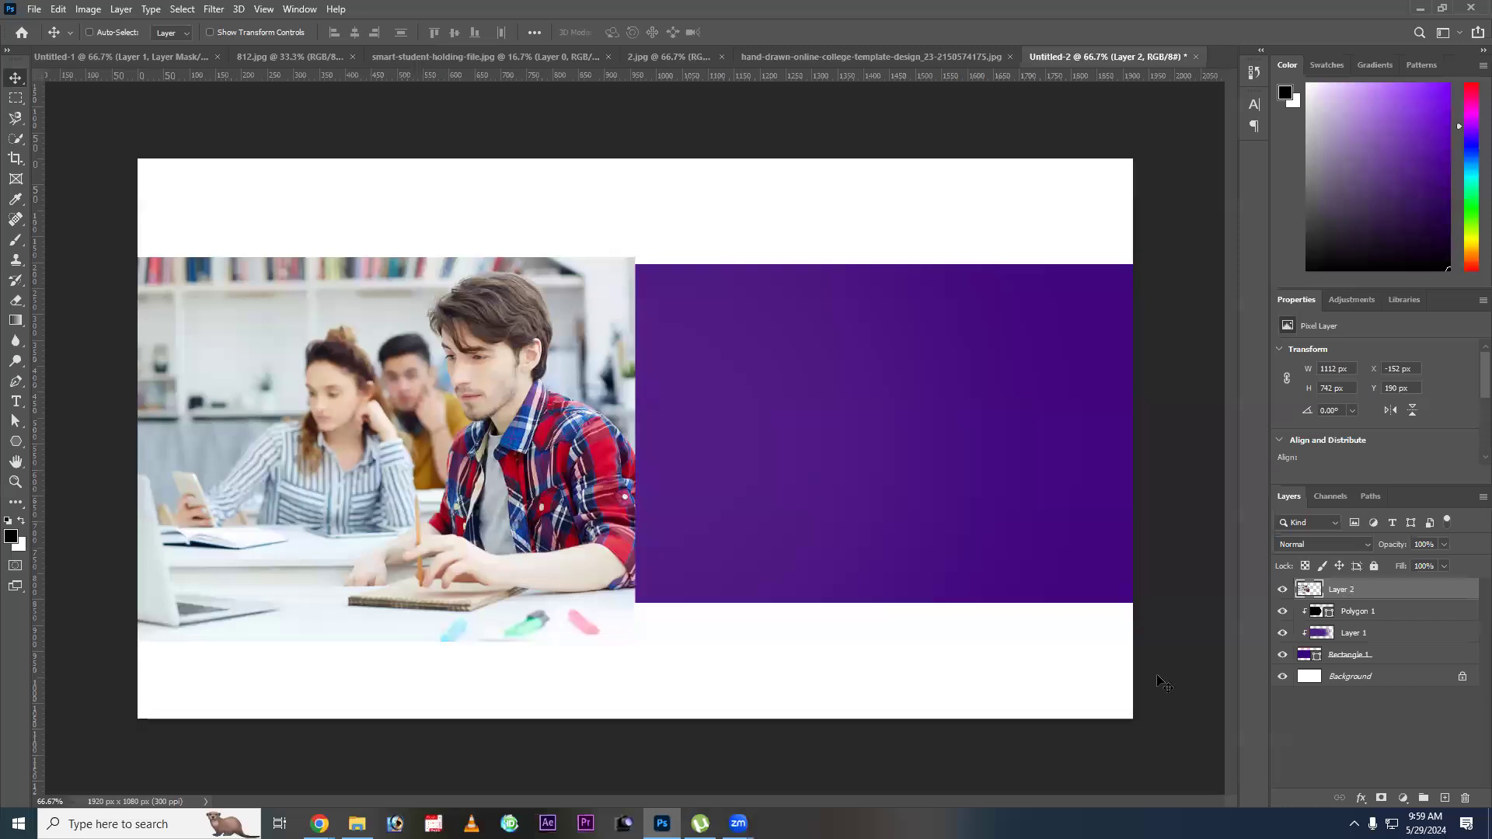
left_click_drag(1316, 615, 1319, 622)
left_click(1315, 614, "ctrl")
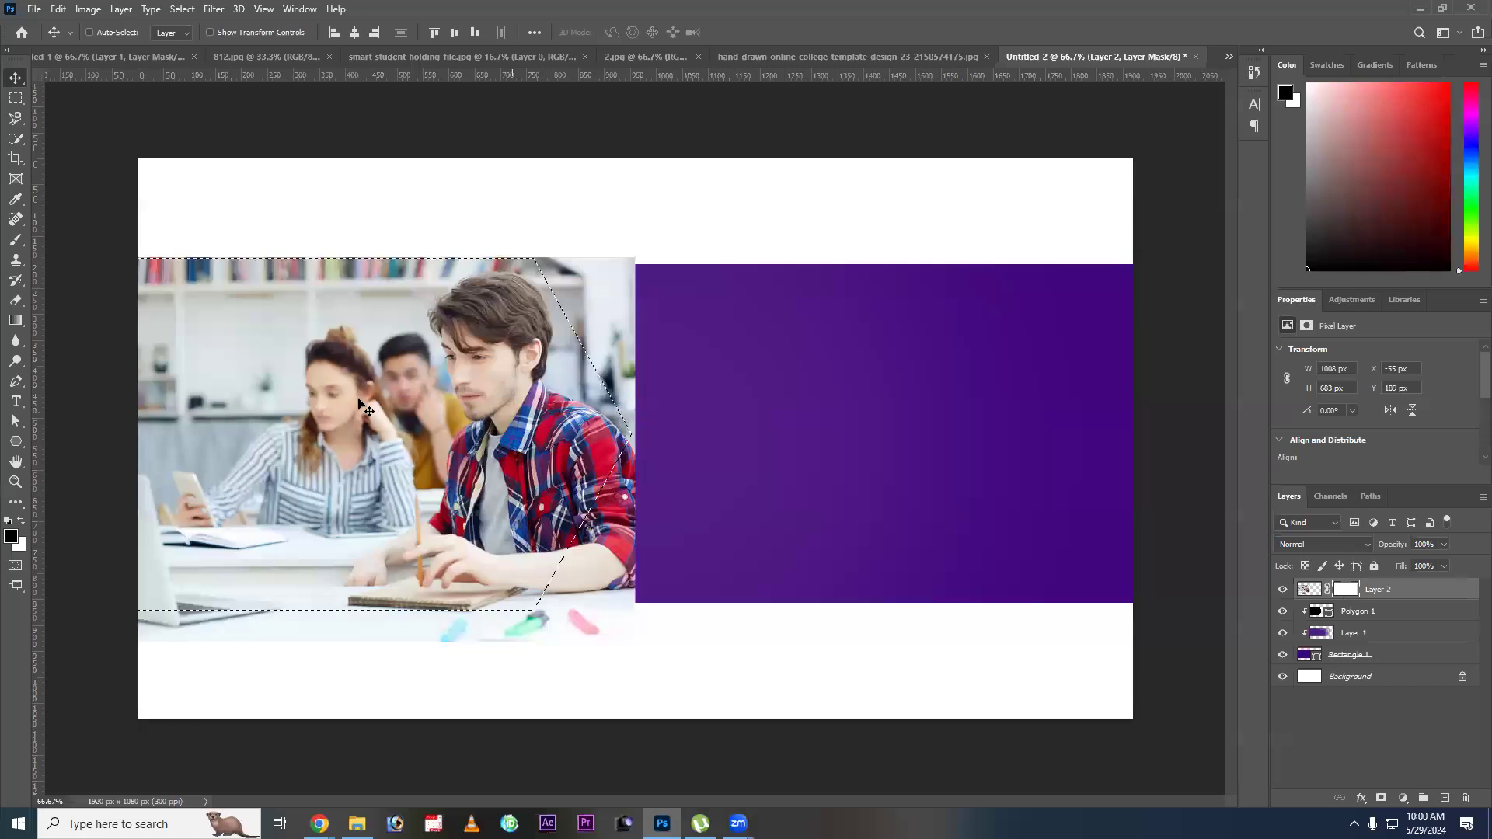
Fill the classroom photo's layer mask with black outside Polygon 1's outline, then clear the selection.
key("ctrl+a")
key("alt+Delete")
key("ctrl+d")
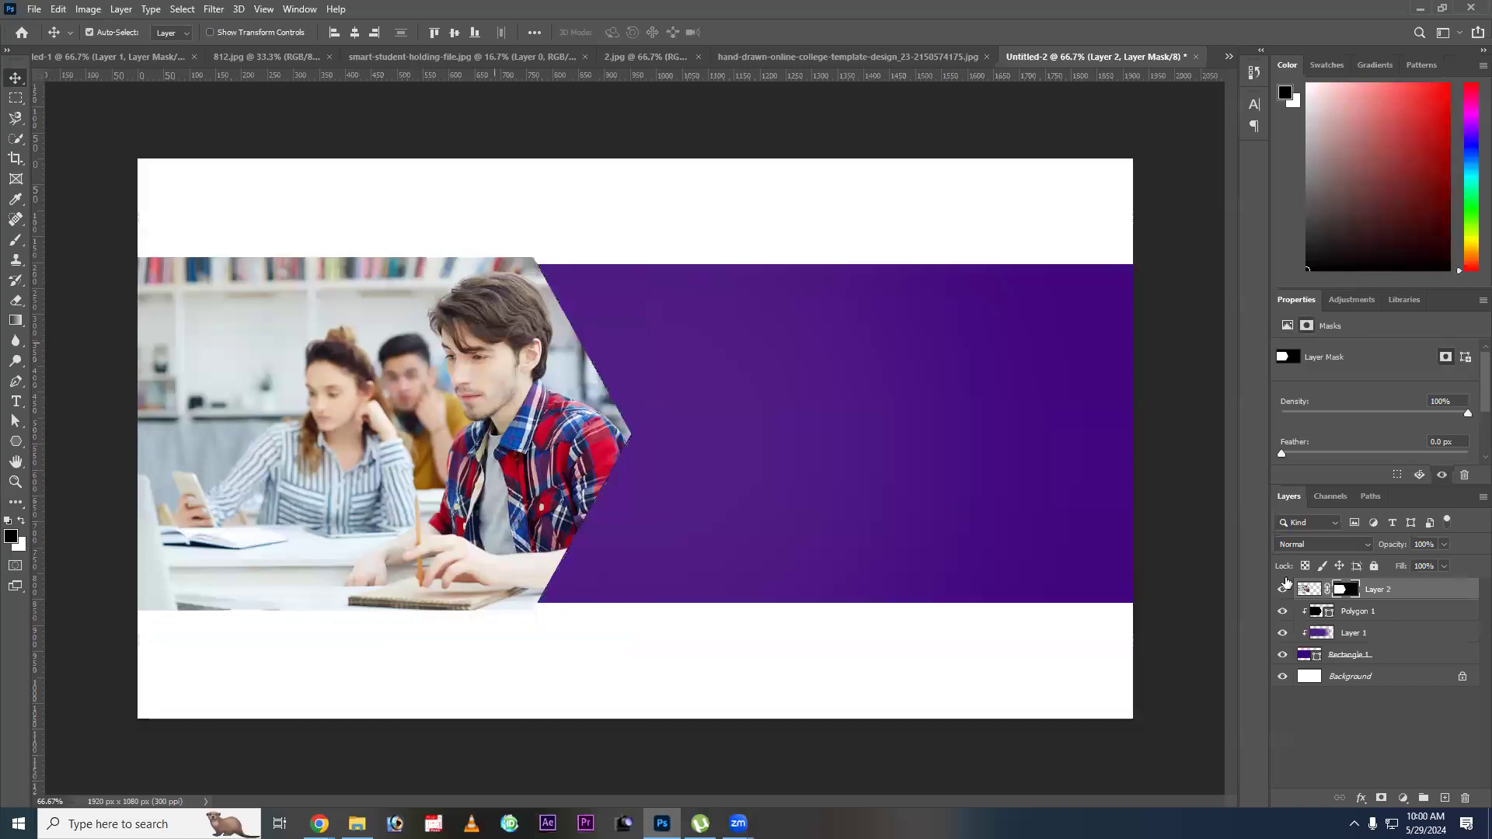
Resize Polygon 1 vertically so its upper and lower edges line up with the purple band.
left_click(1381, 616)
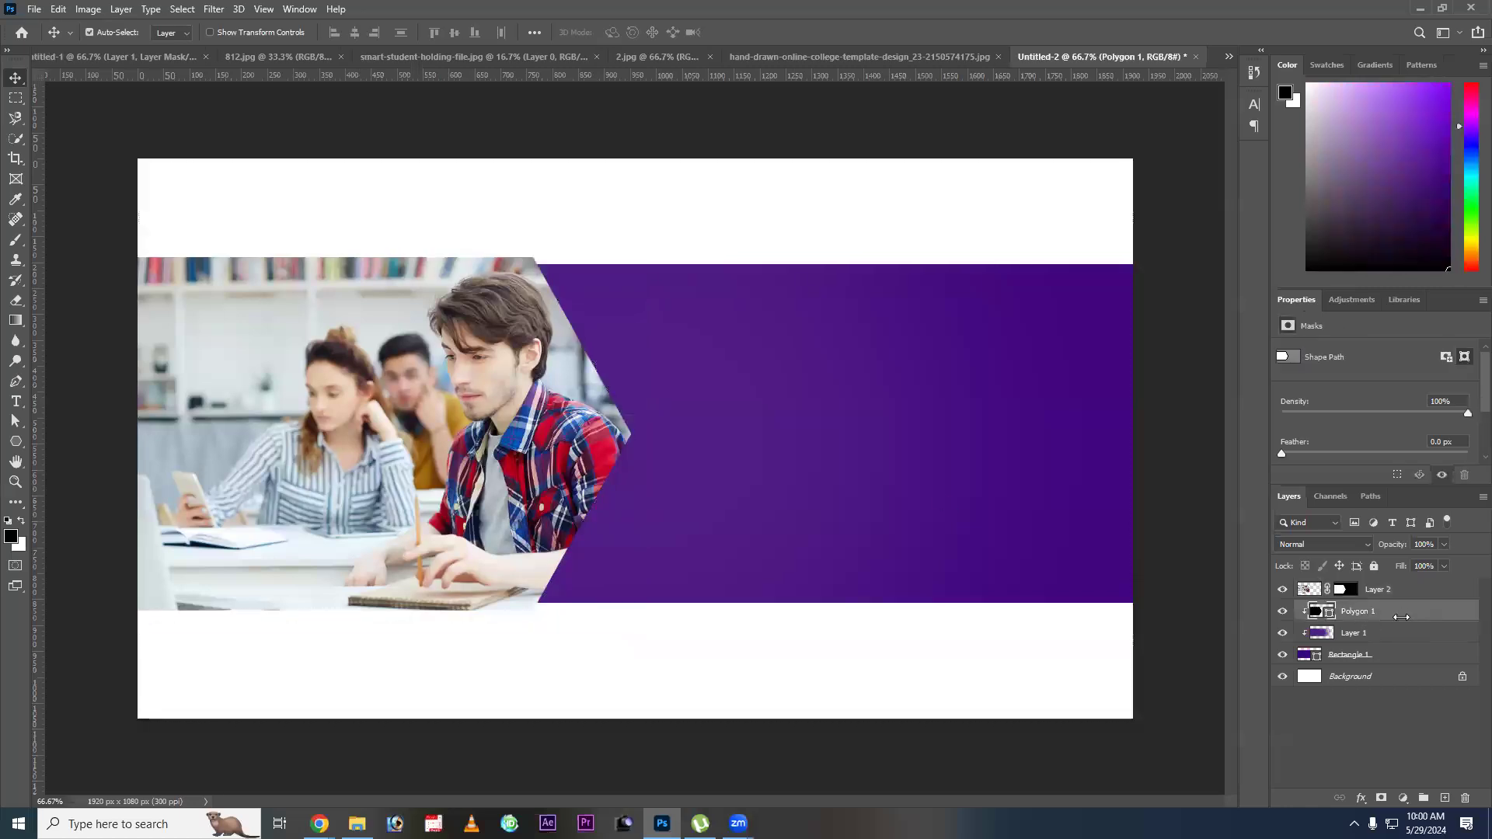
key("ctrl")
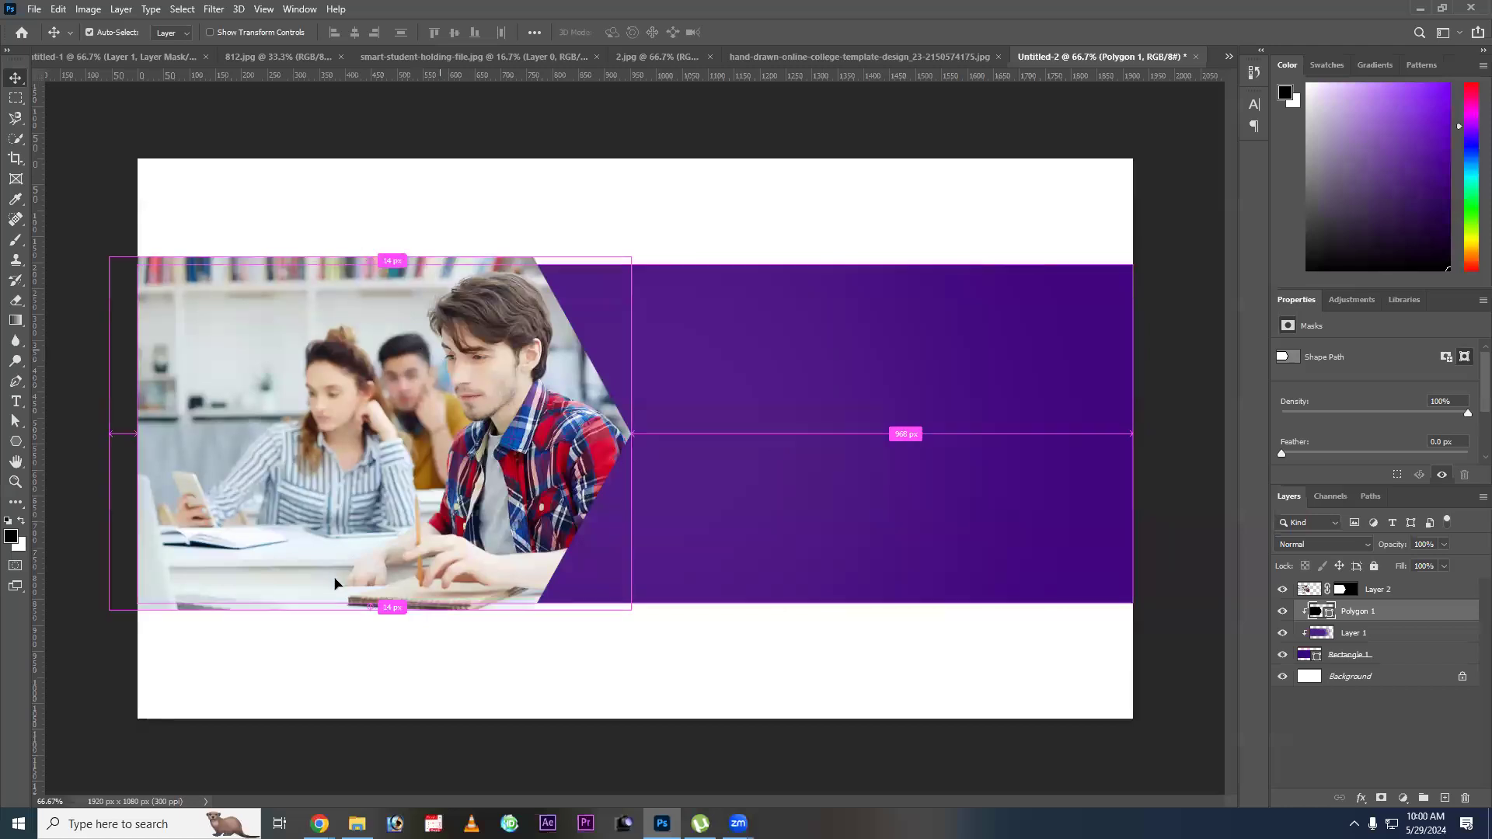
key("ctrl+t")
left_click_drag(370, 257, 370, 265)
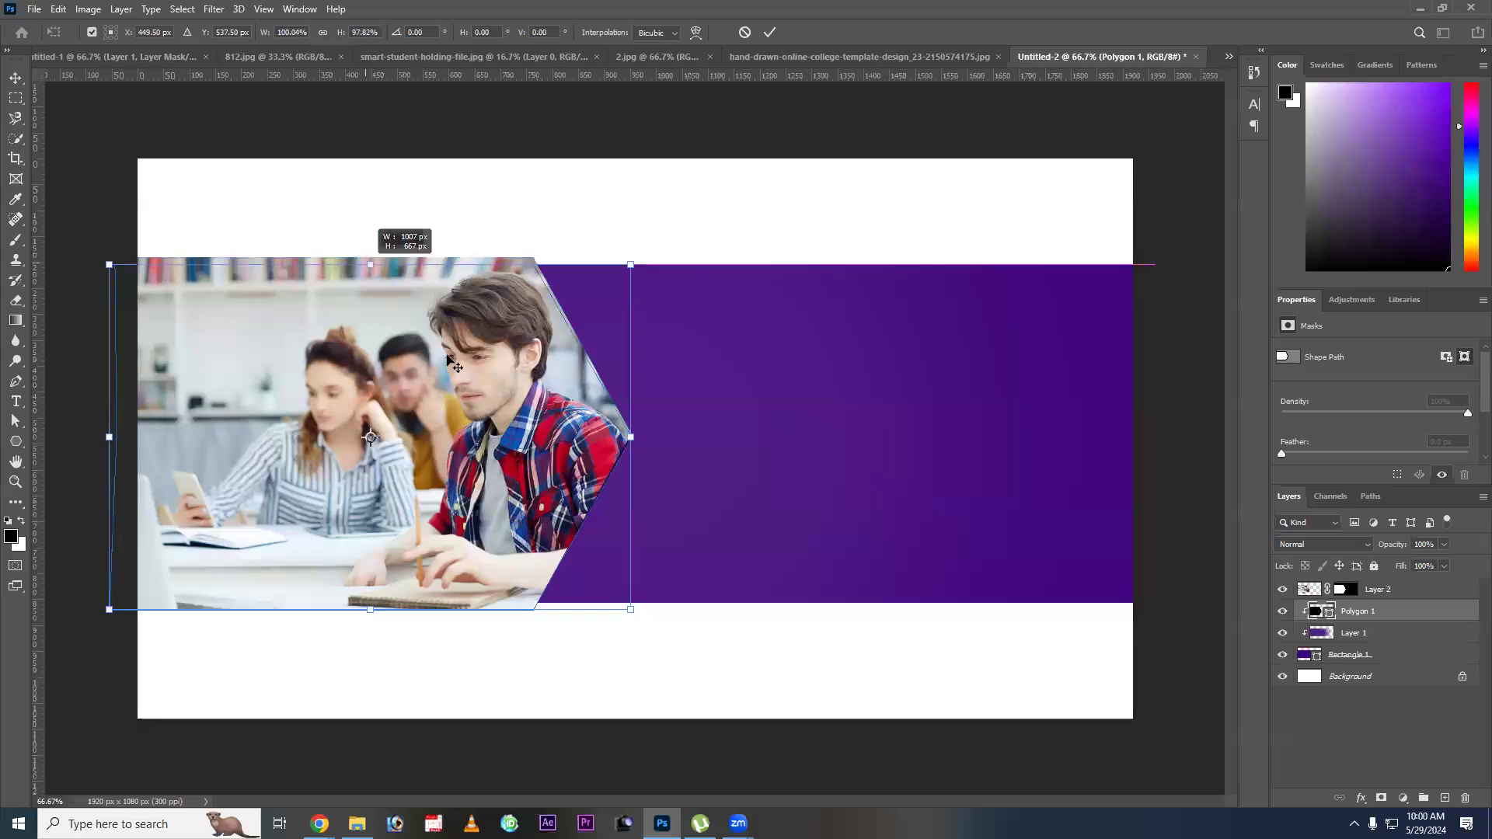
left_click_drag(369, 610, 370, 603)
key("Return")
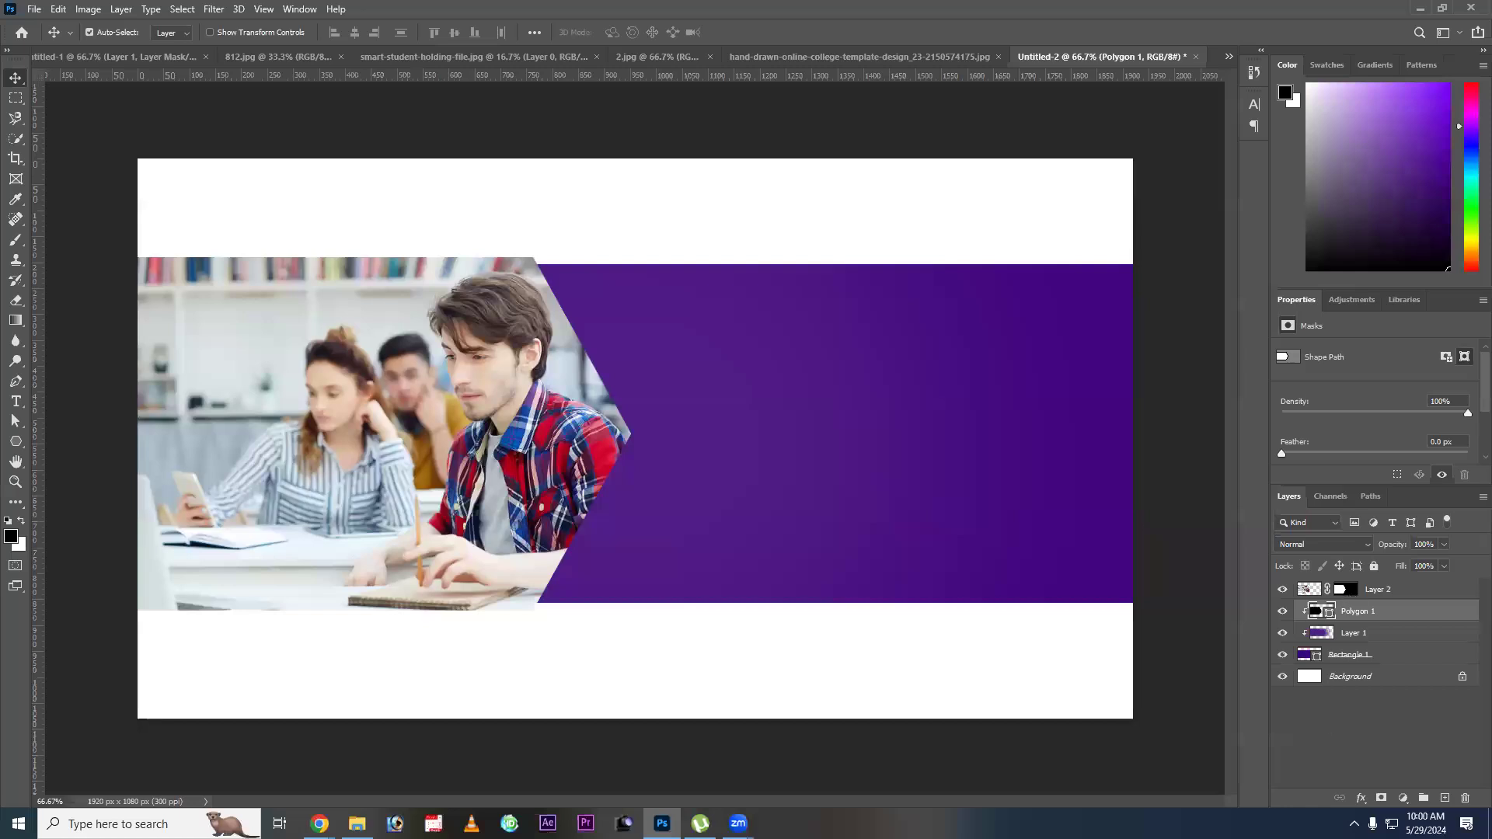
Trim the classroom photo's layer mask to the resized Polygon 1 outline.
left_click(1345, 589, "ctrl")
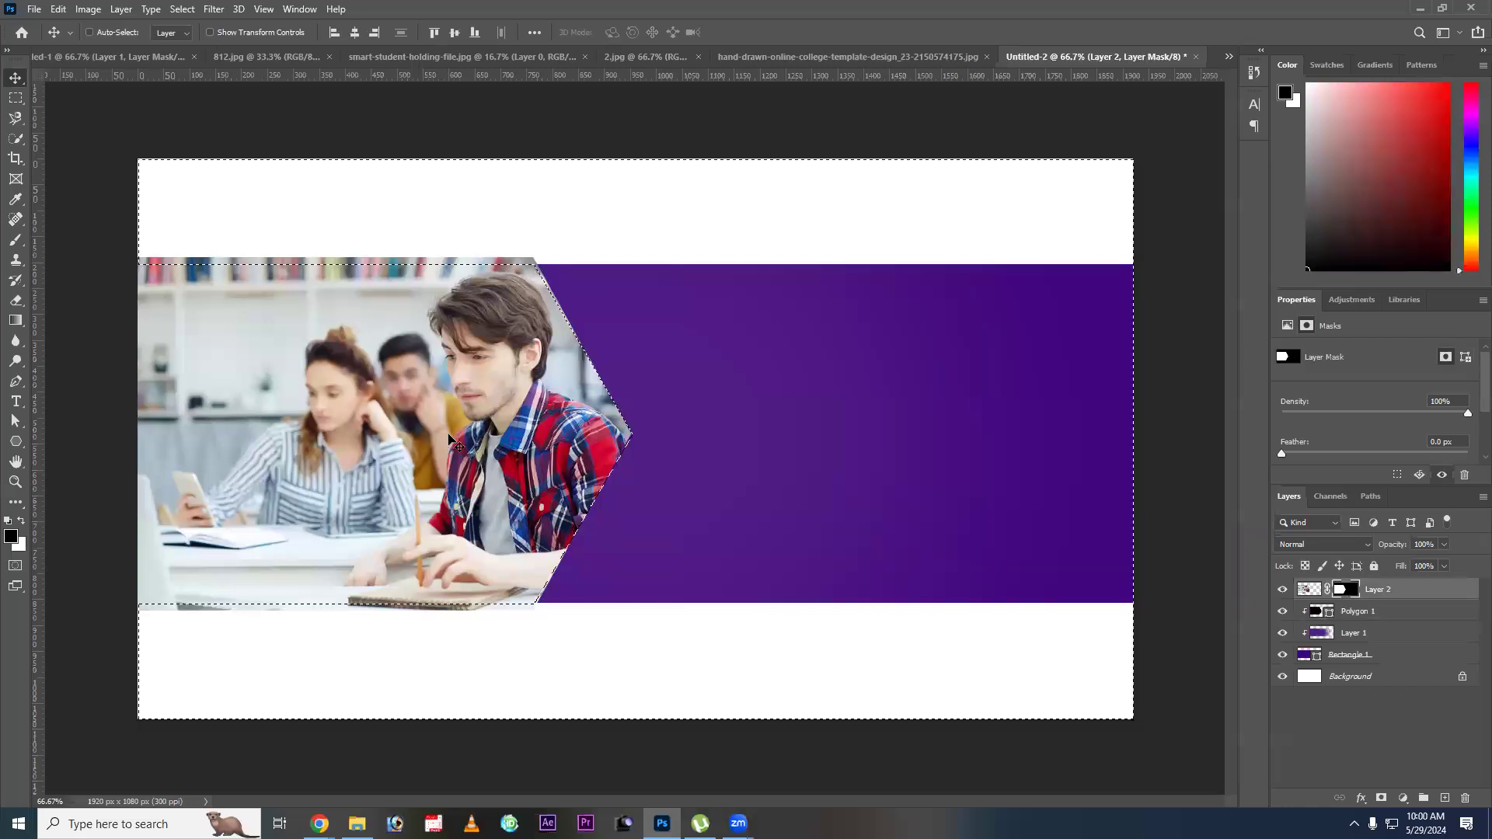
key("ctrl+d")
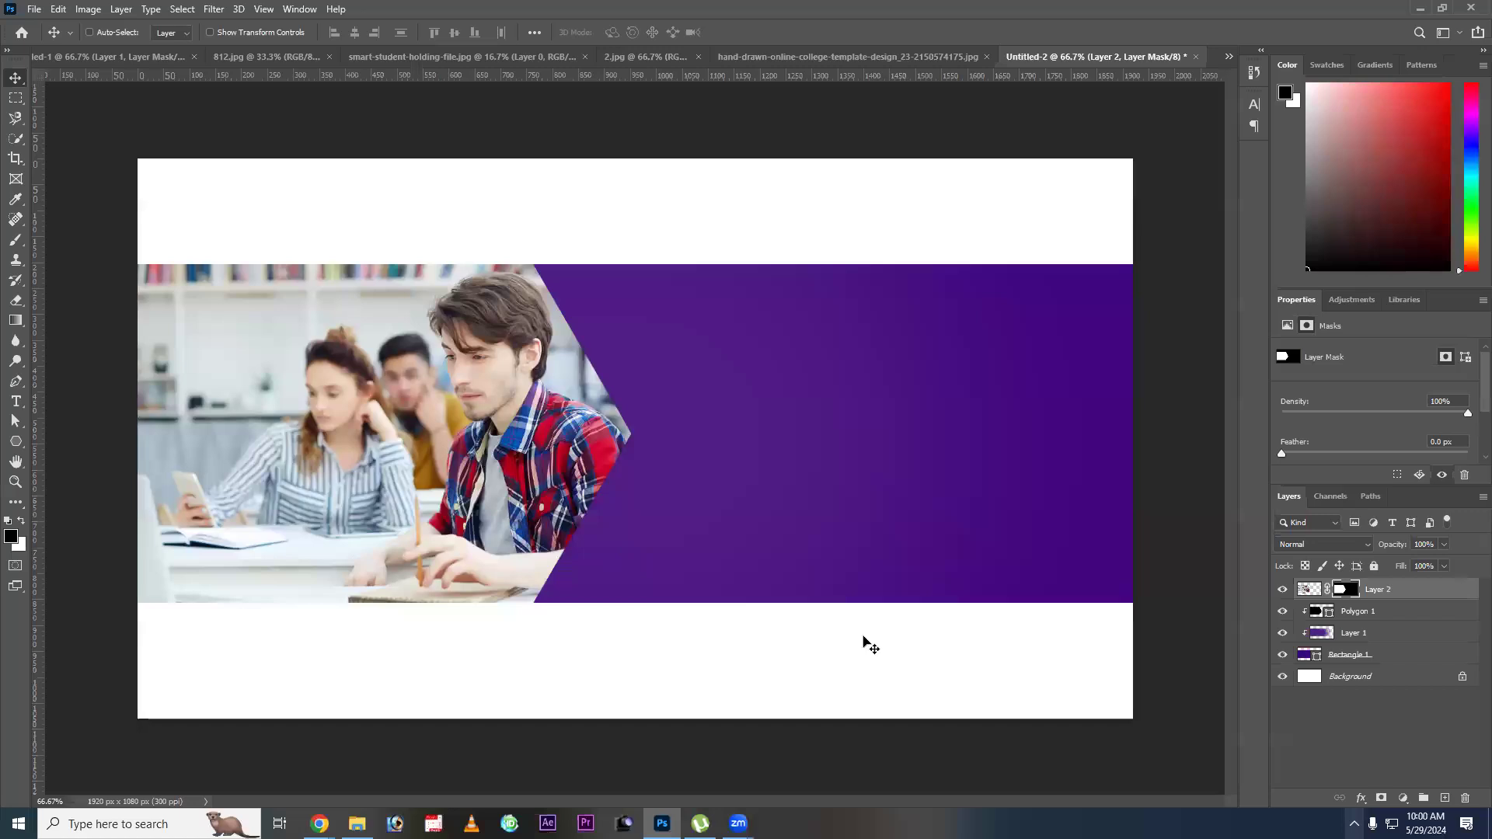
Delete the masked classroom photo layer and release Polygon 1 from its clipping mask.
key("Delete")
right_click(433, 437)
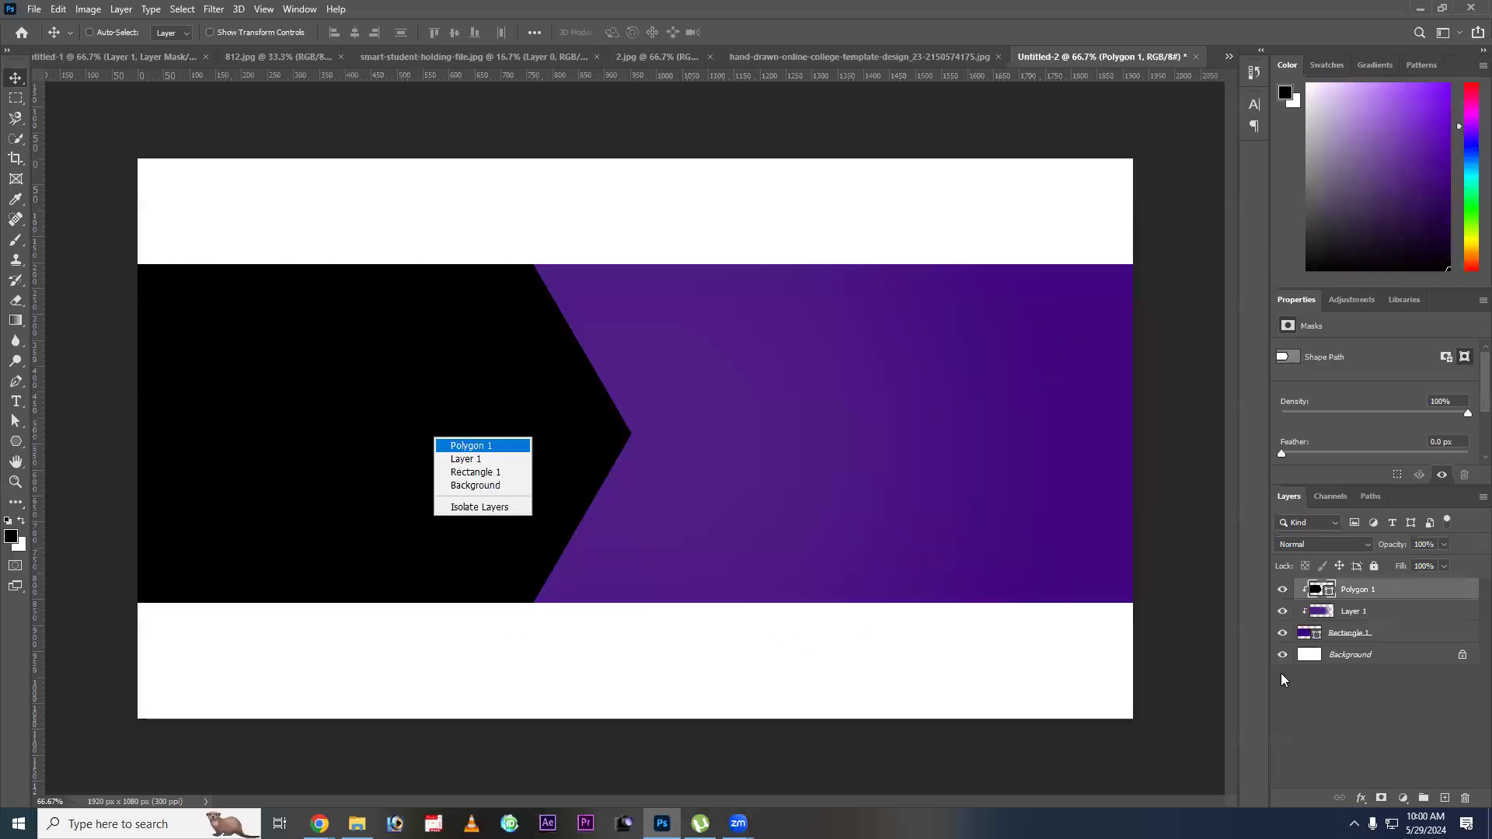
key("ctrl+alt+g")
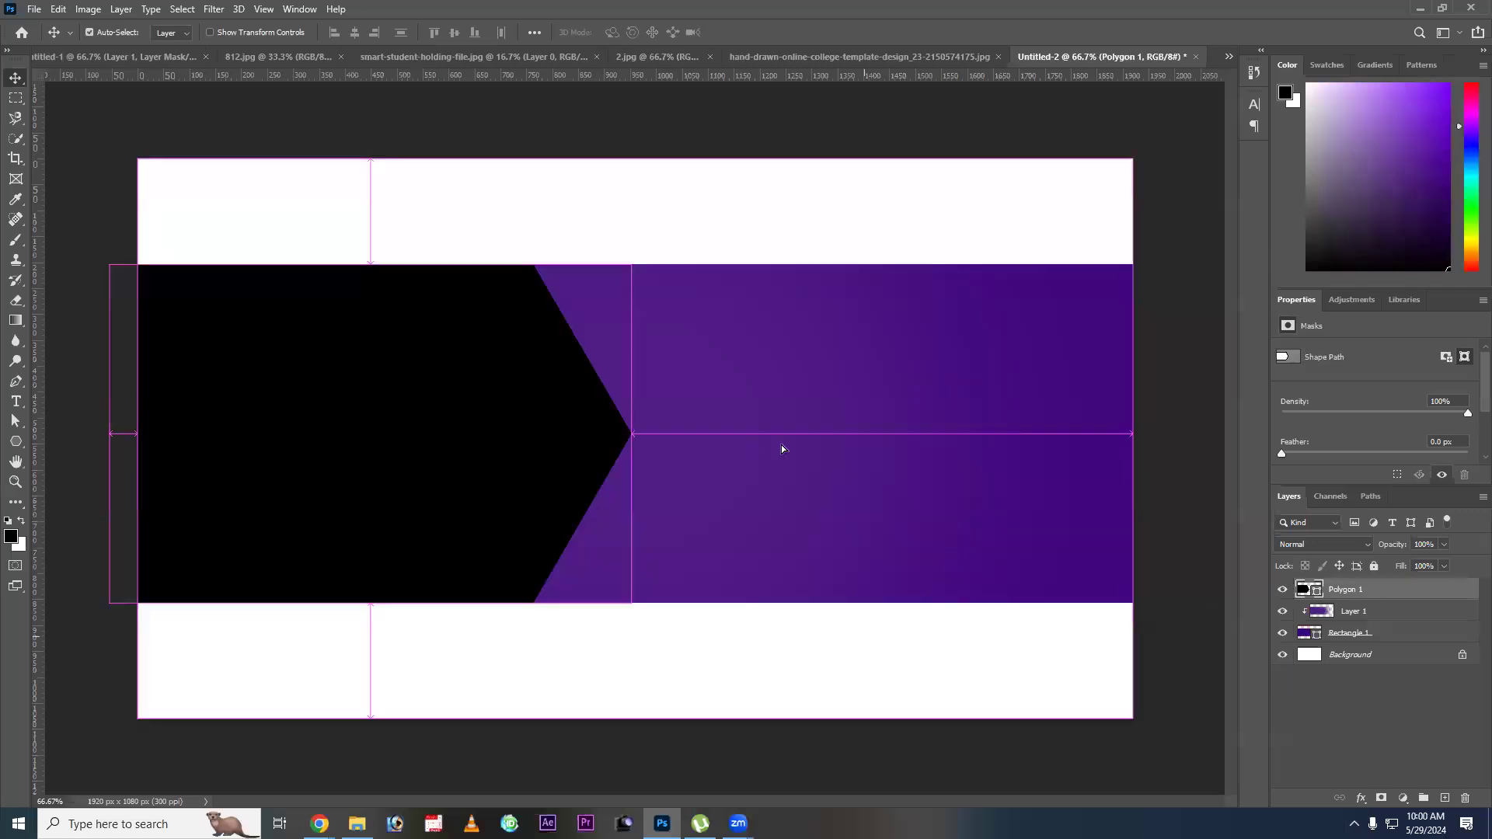
Shift Polygon 1 slightly to the right along the band and add the classroom photo as a layer above it.
right_click(370, 445)
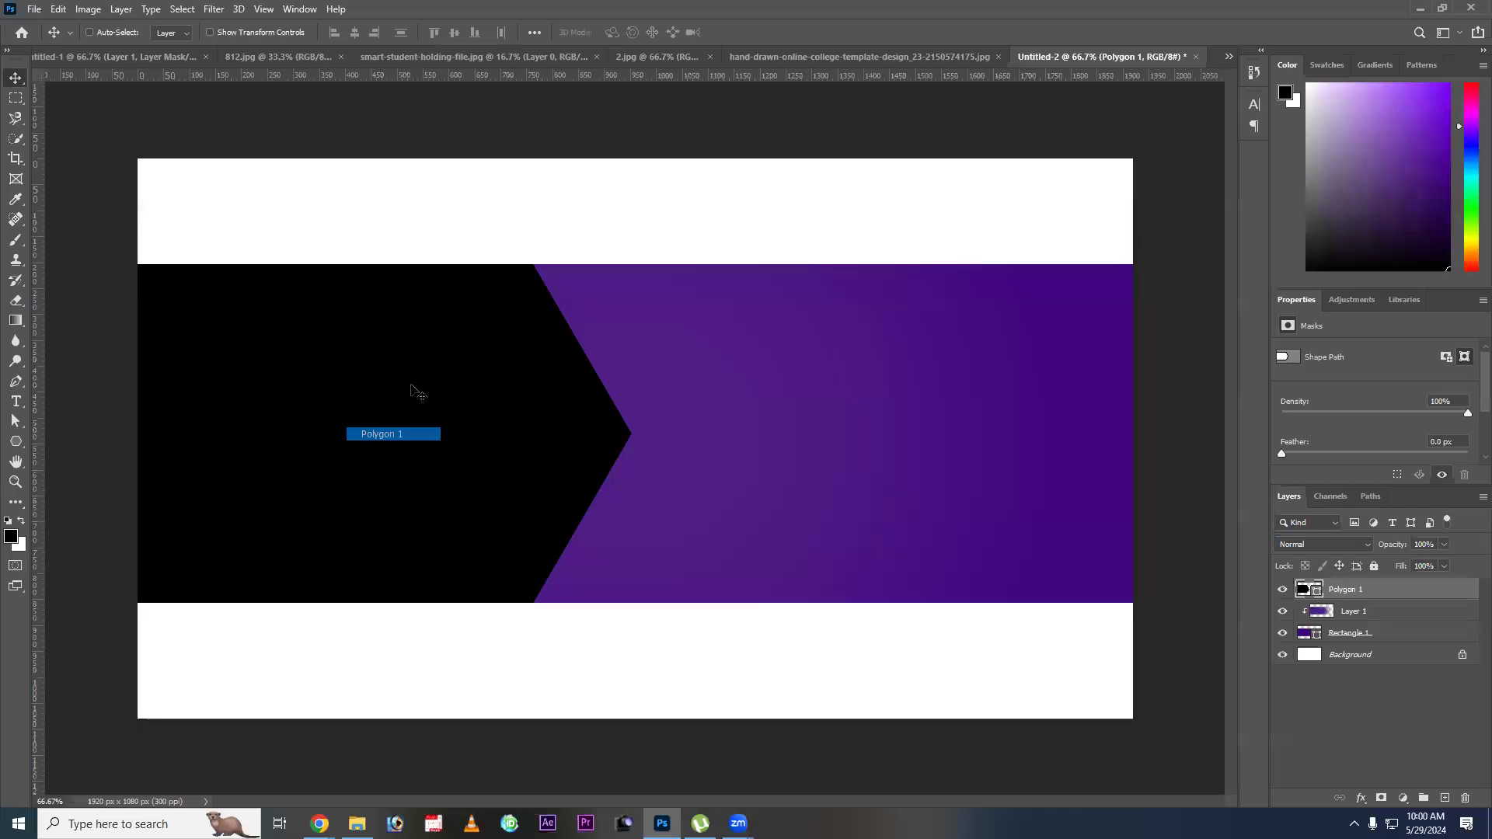
left_click_drag(553, 458, 557, 460)
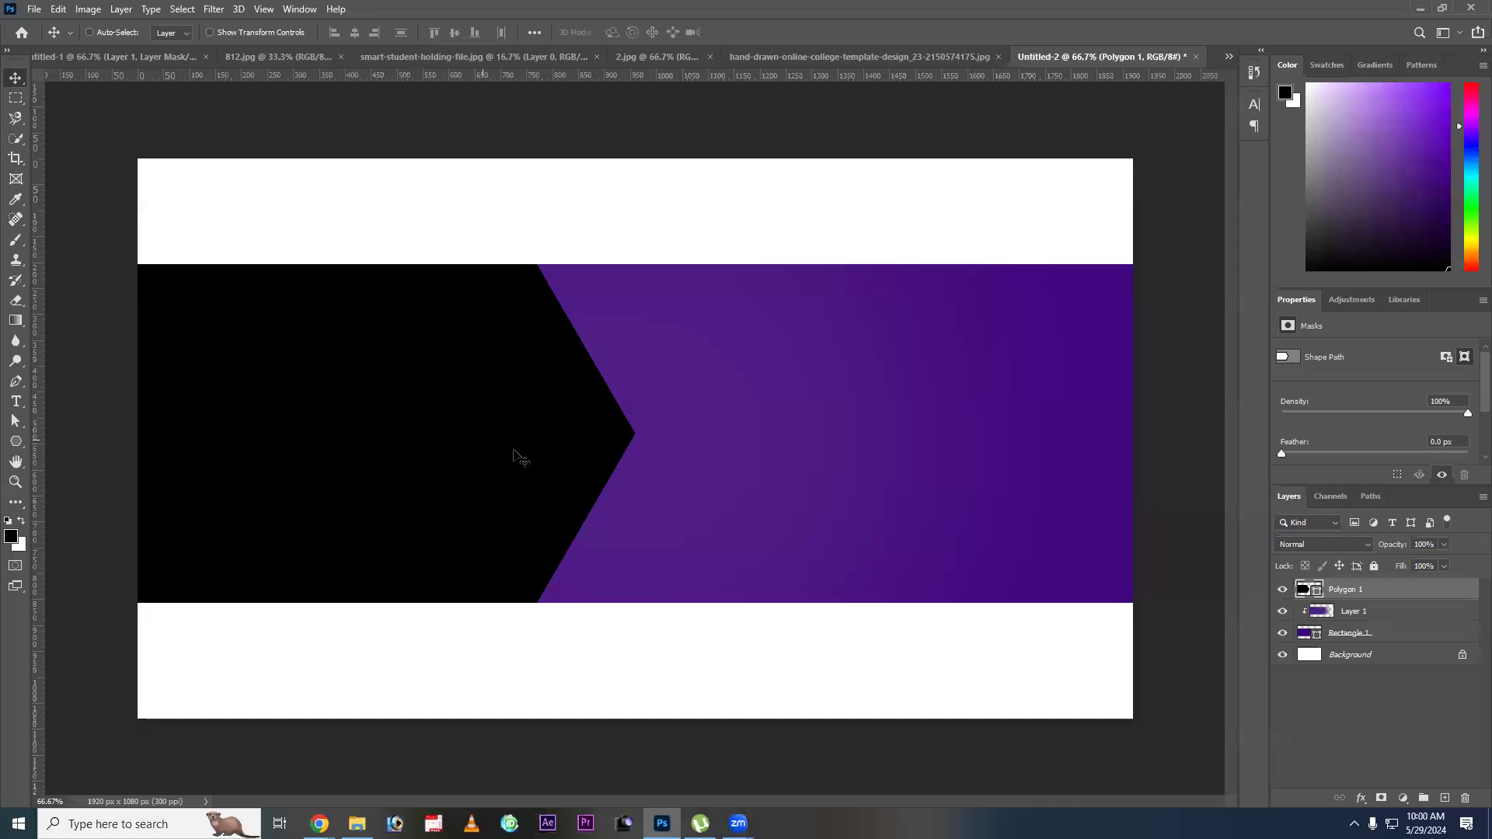
right_click(513, 432)
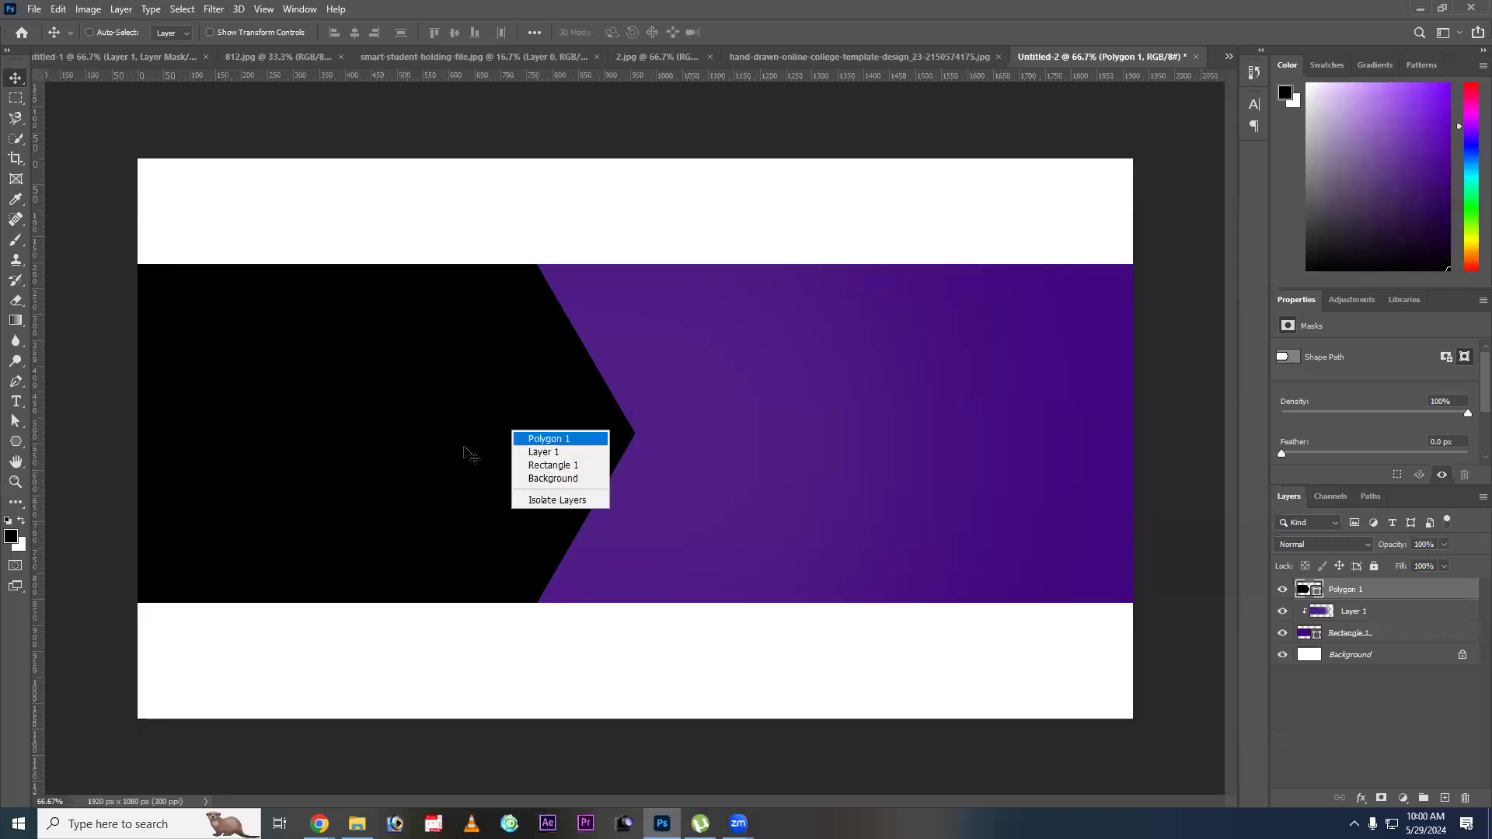
left_click(549, 439)
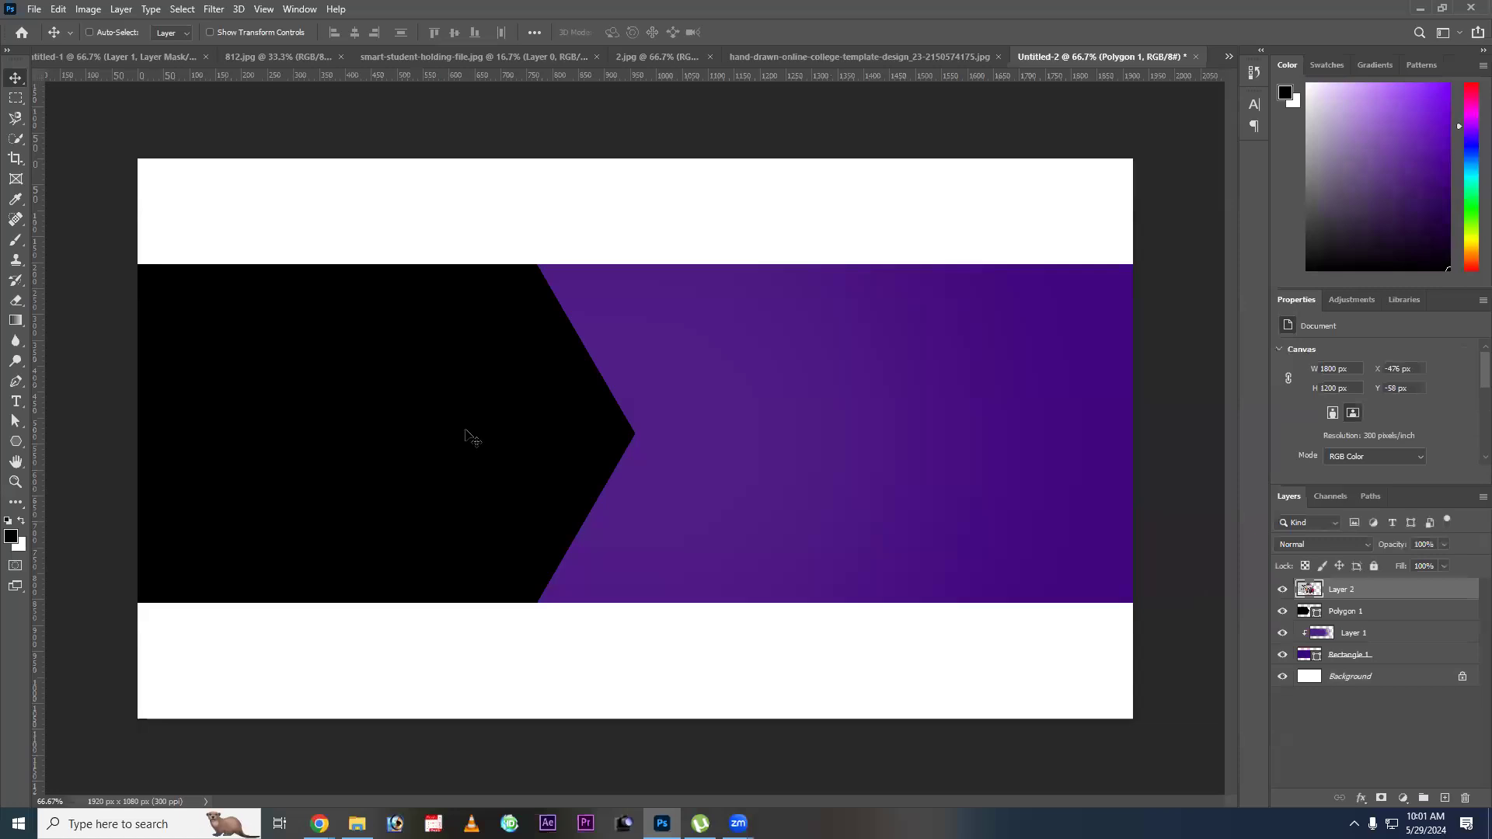
Clip the classroom photo to Polygon 1, scale it to about 1109 x 739 px and position it to fill the arrow shape.
key("ctrl+alt+g")
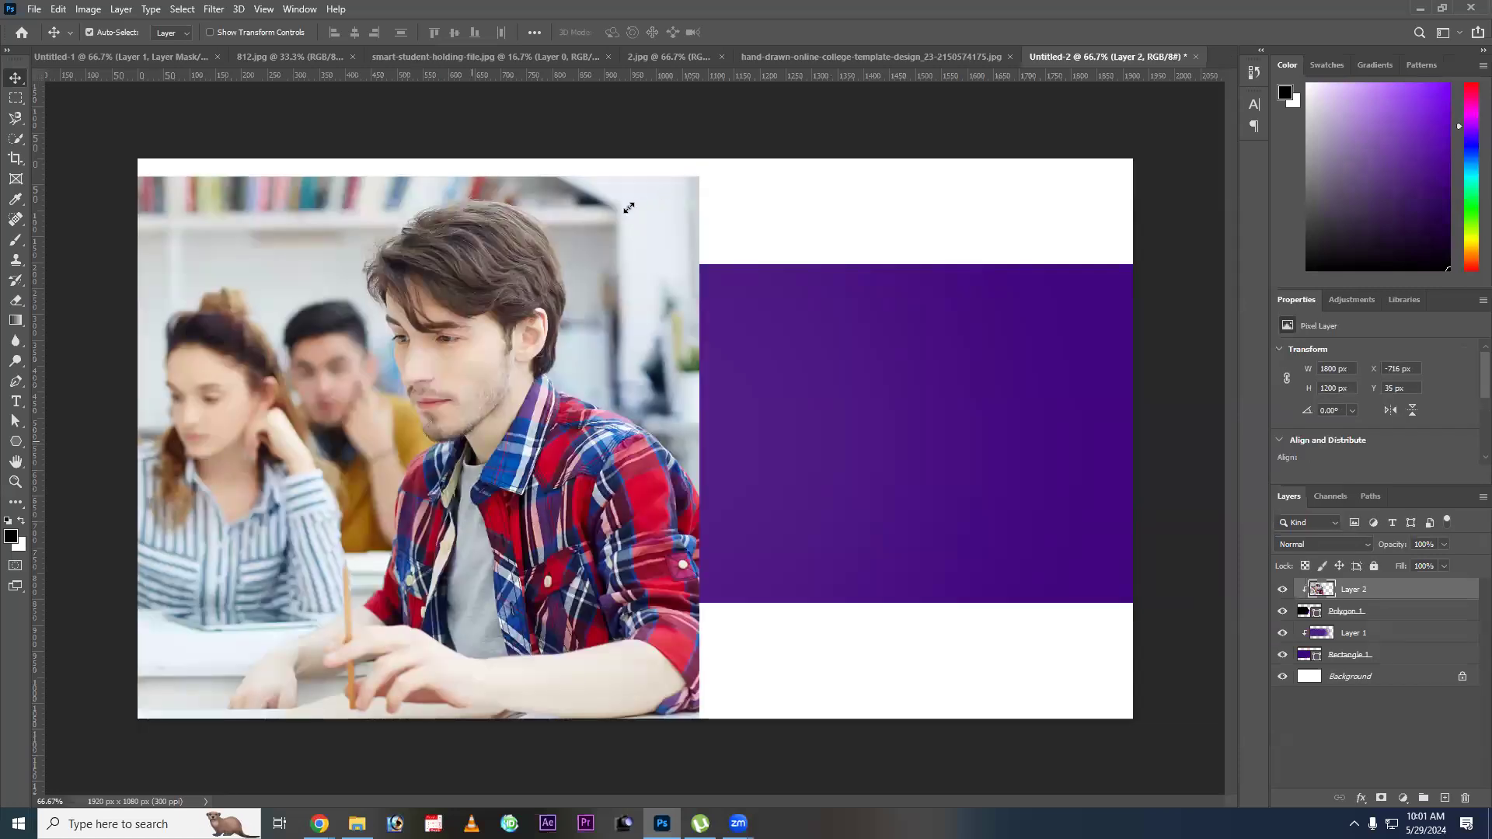
key("ctrl+t")
left_click_drag(699, 176, 591, 251)
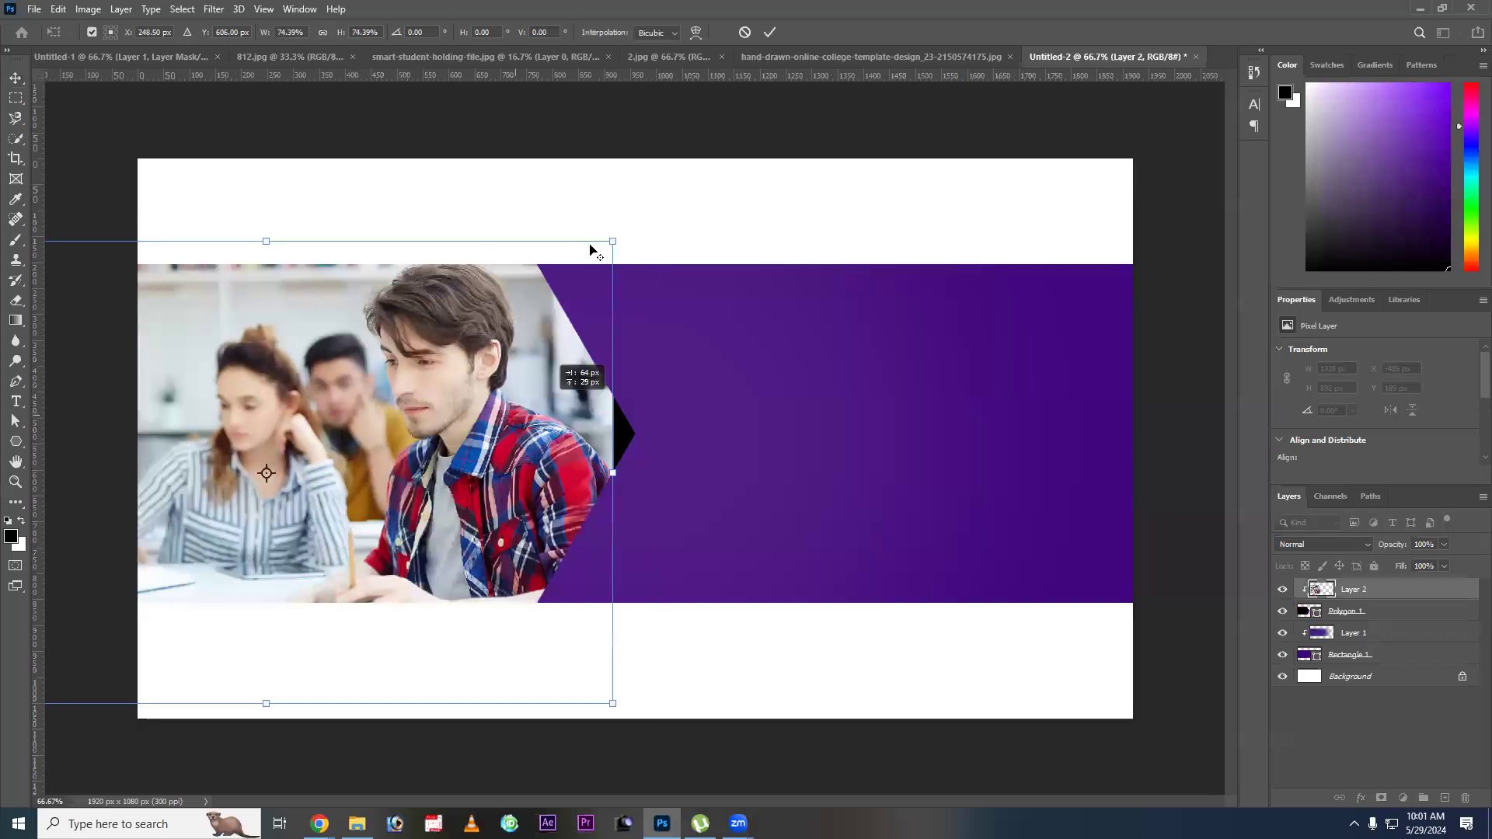
left_click_drag(536, 325, 565, 324)
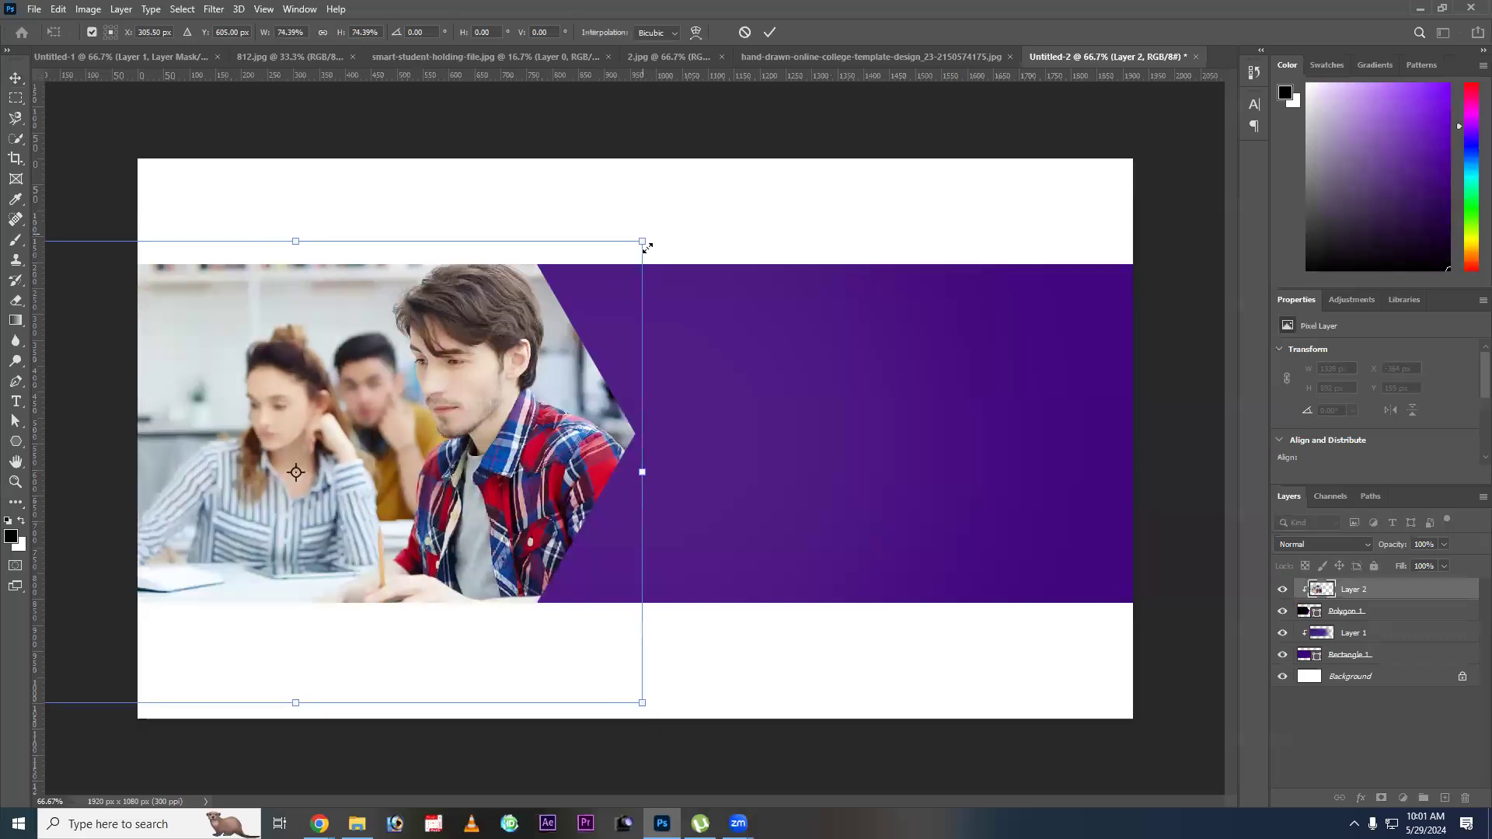
mouse_move(658, 248)
left_mouse_down()
mouse_move(616, 272)
mouse_move(637, 258)
left_mouse_up()
left_click_drag(476, 500, 492, 489)
key("Return")
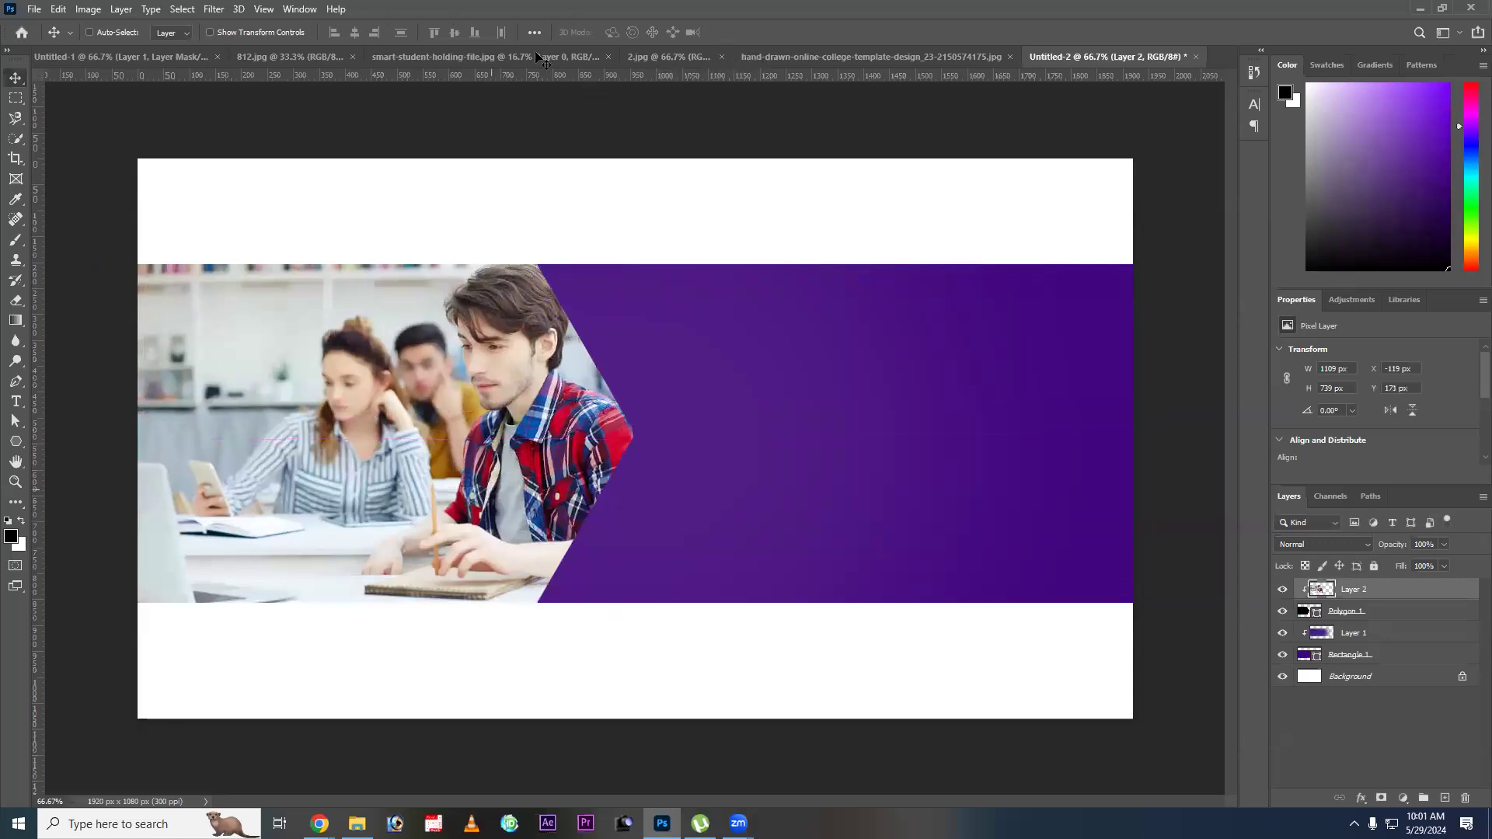
Close the 2.jpg photo document and consult the college template's header strip.
left_click(717, 56)
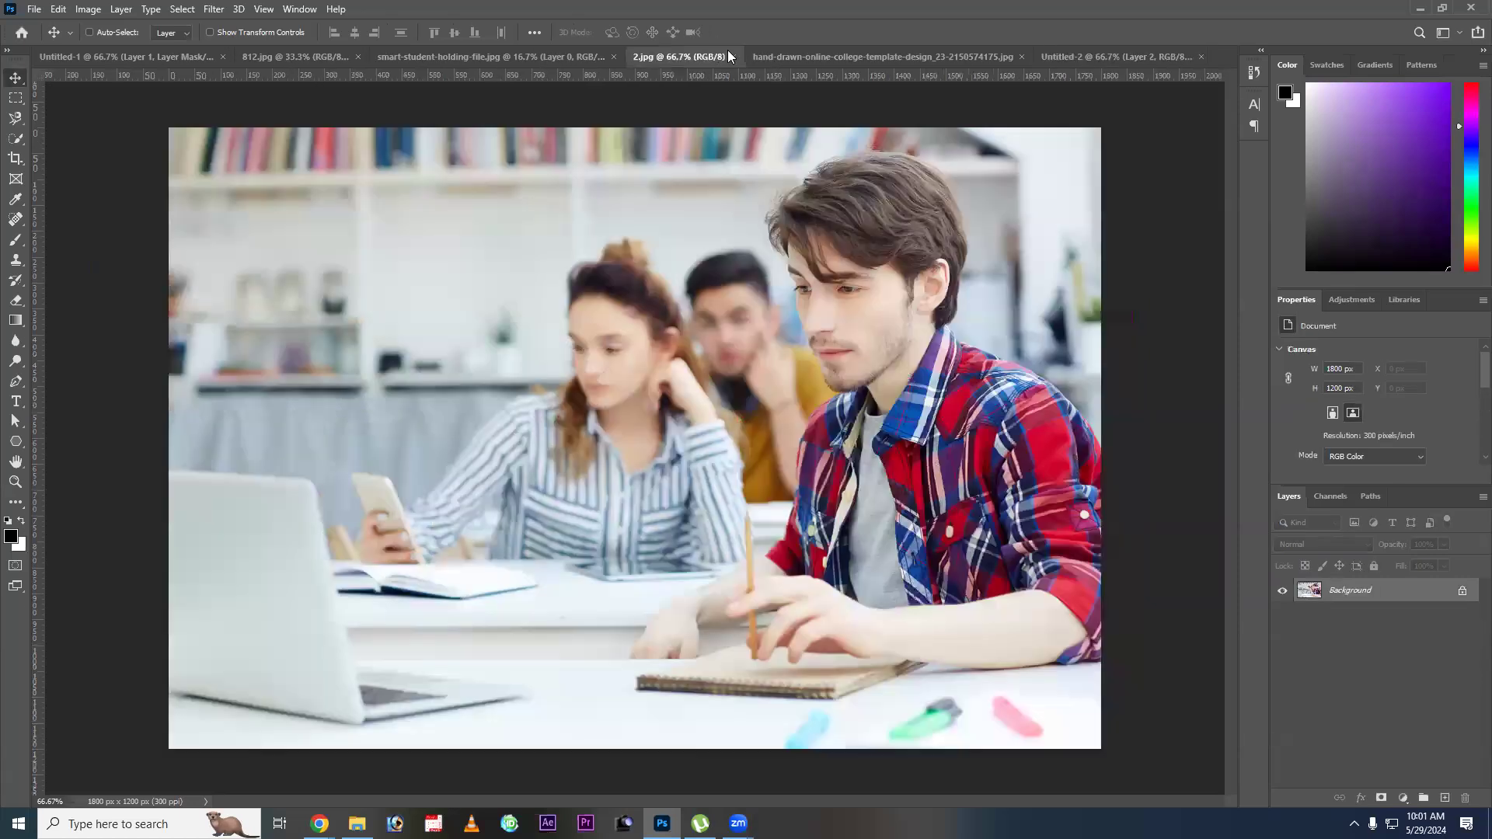
key("ctrl+w")
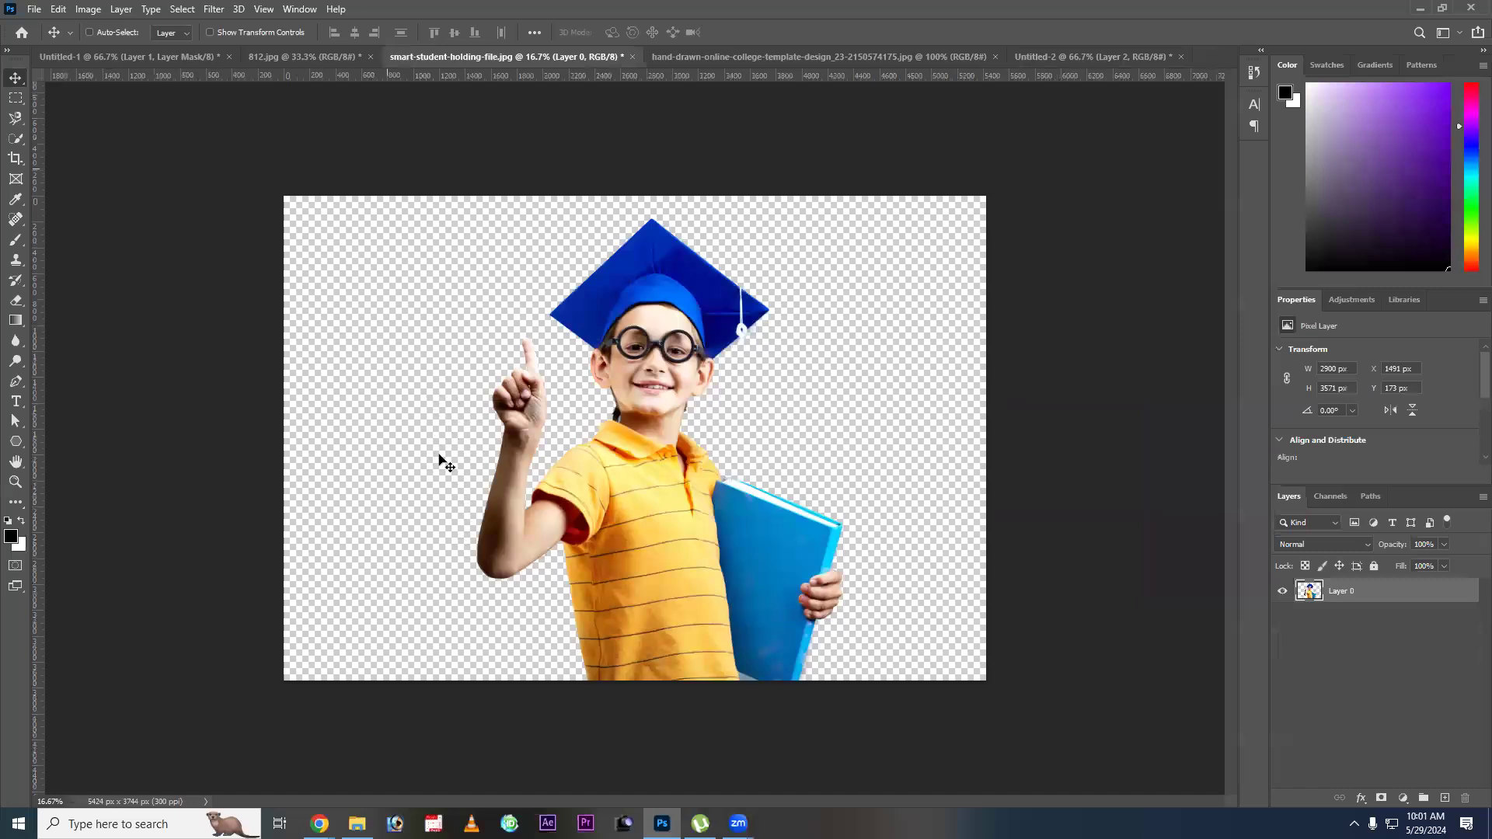
key("ctrl+Tab")
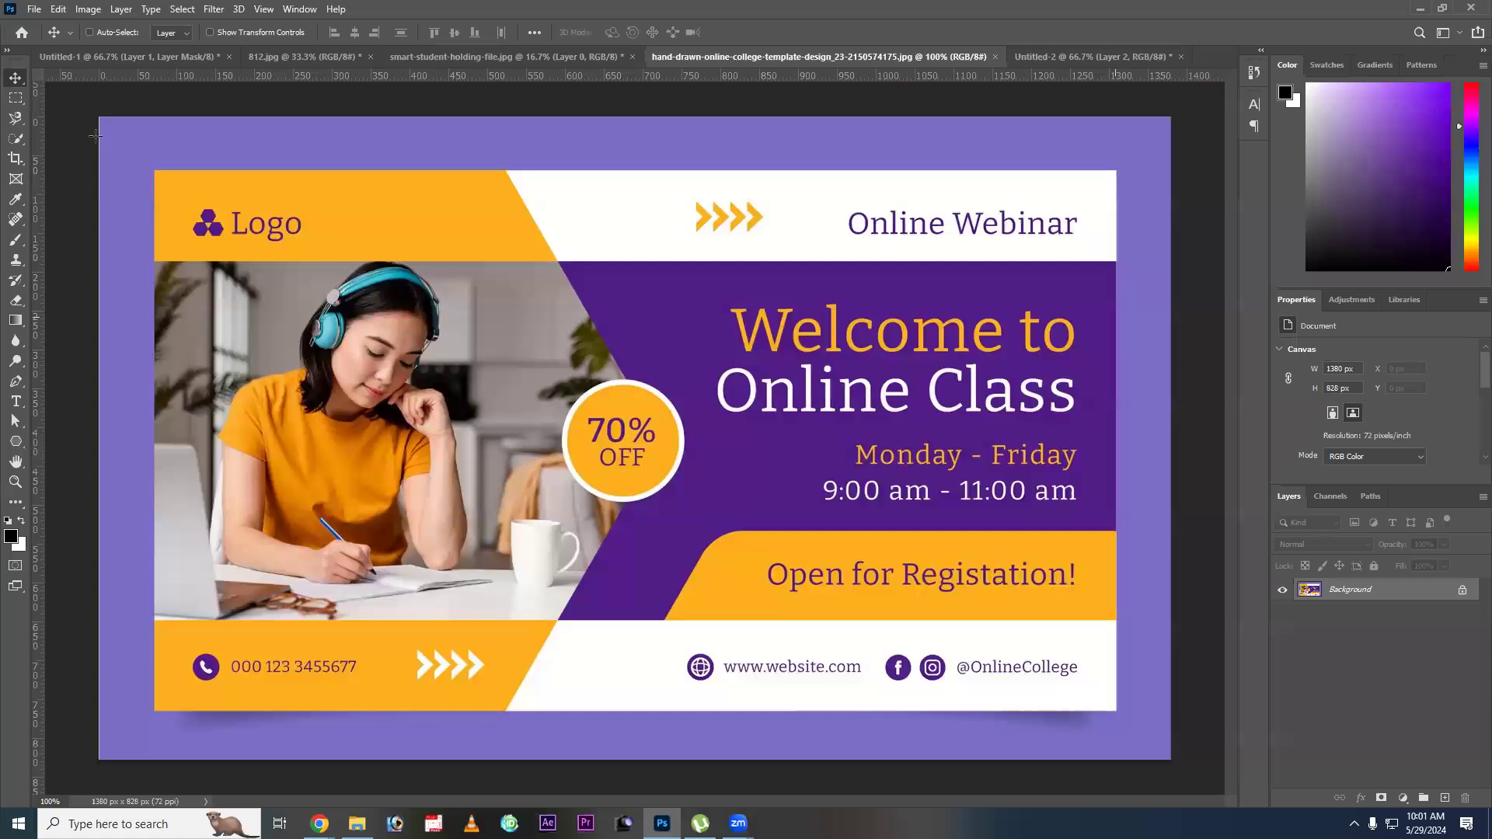
Draw a rectangle about 858 x 257 px in Untitled-2 above the photo, ending at the polygon's upper corner.
key("ctrl+Tab")
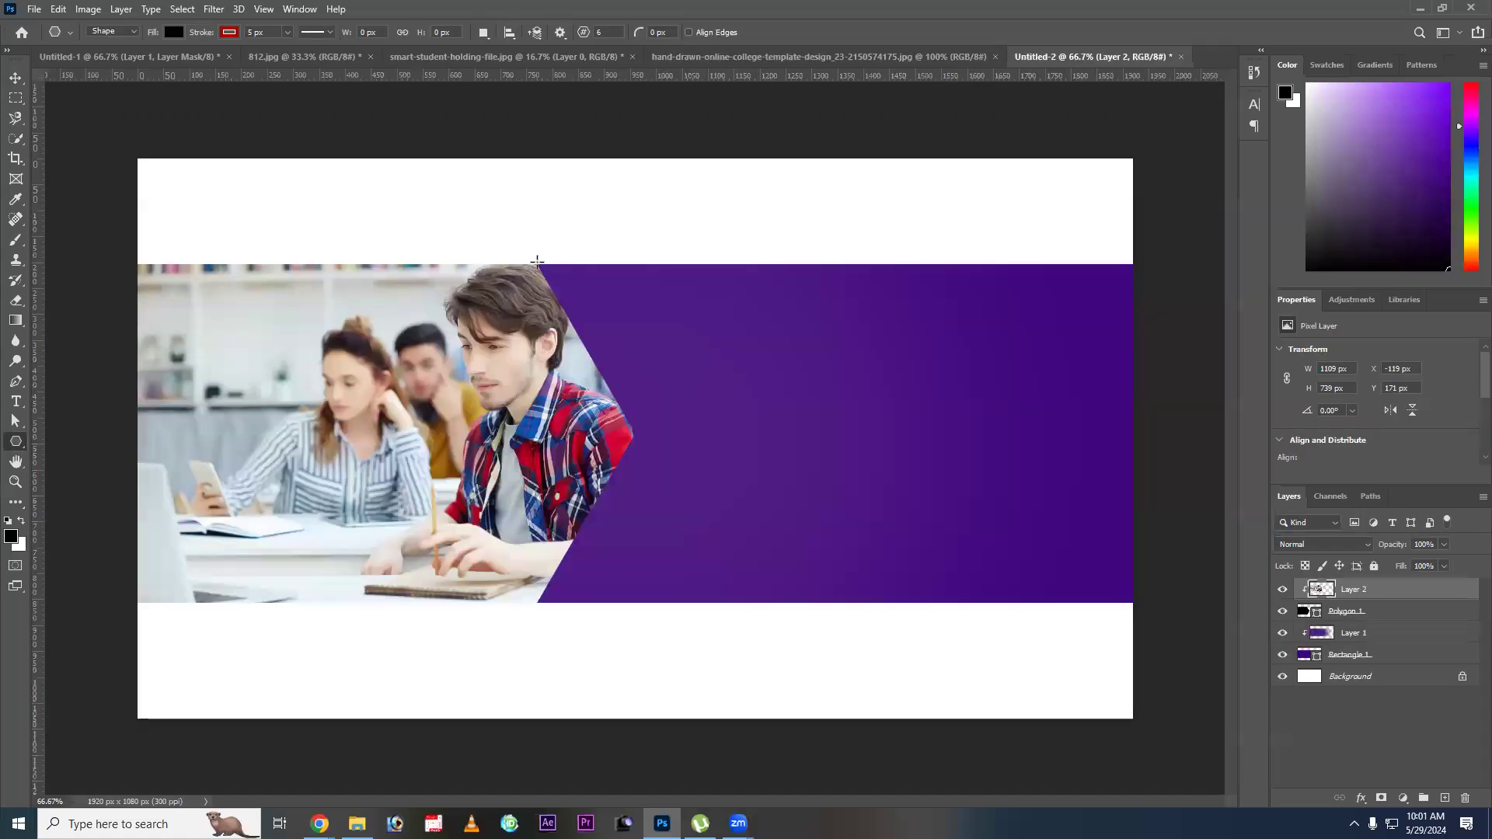
key("shift+u")
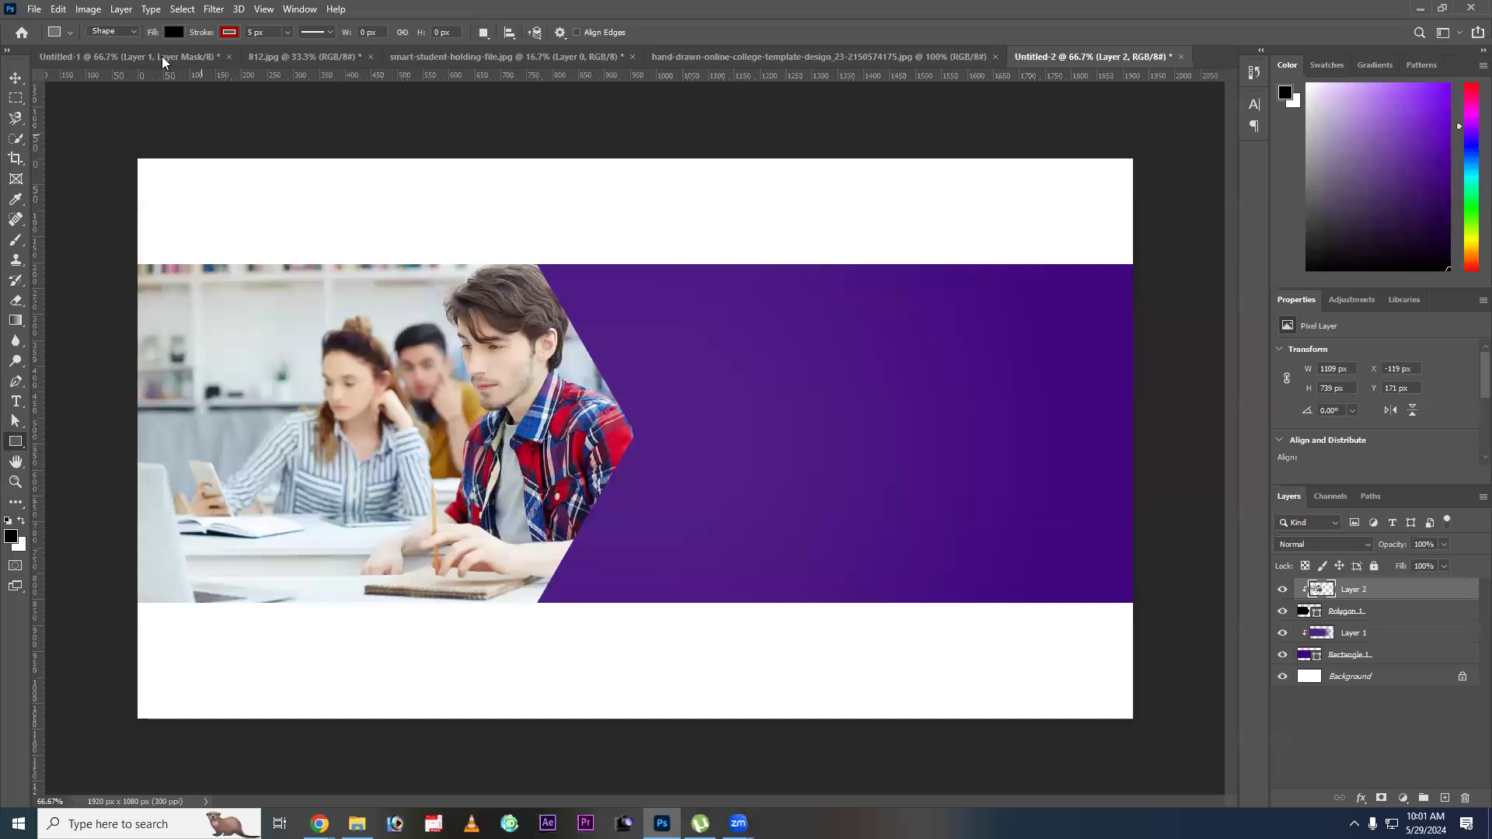
left_click_drag(93, 132, 538, 262)
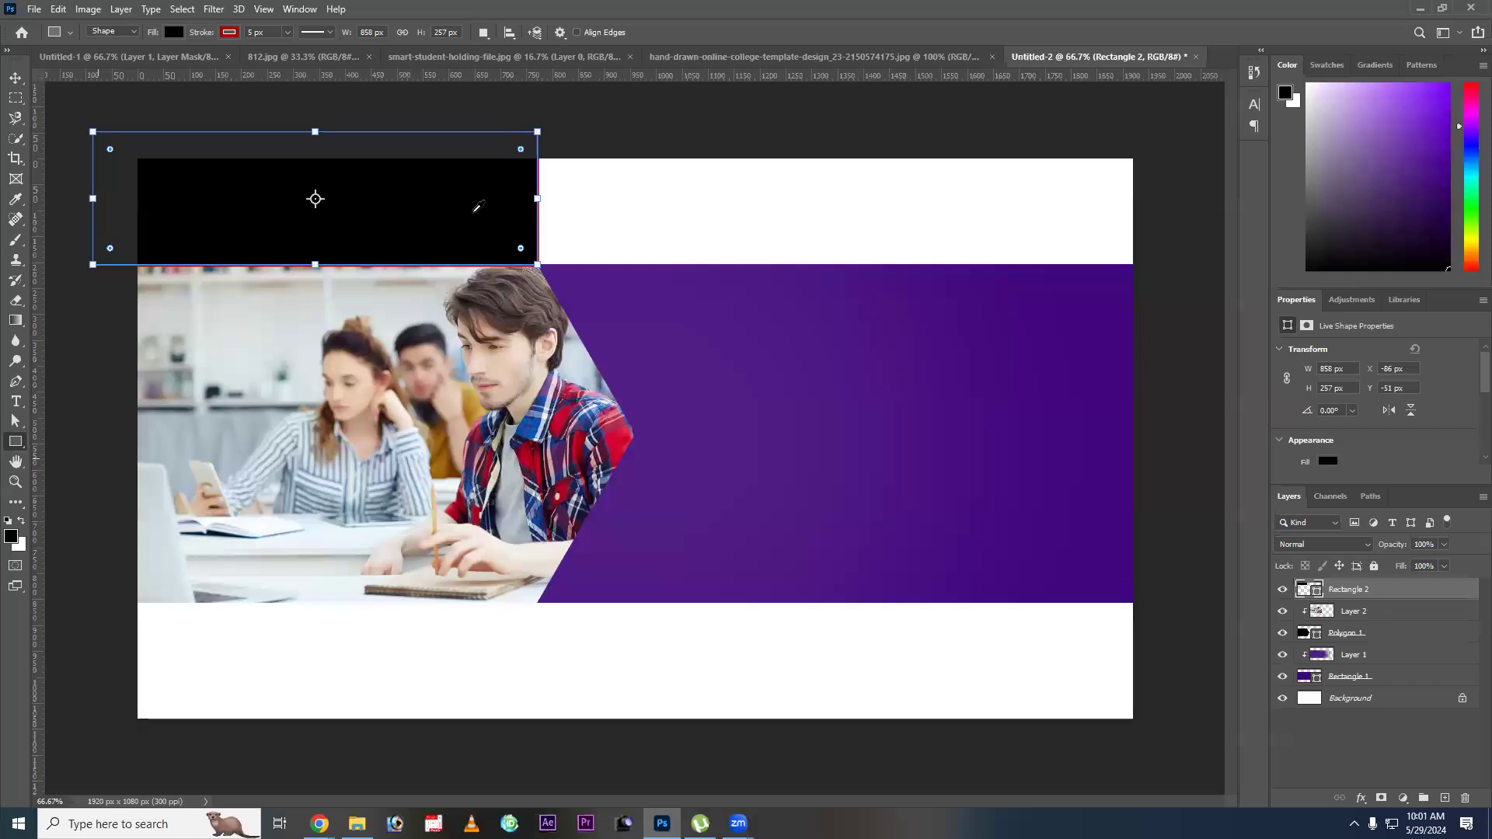
Sample the orange from the college template's header and fill the new rectangle above the photo with it.
left_click(667, 59)
key("i")
left_click(381, 219)
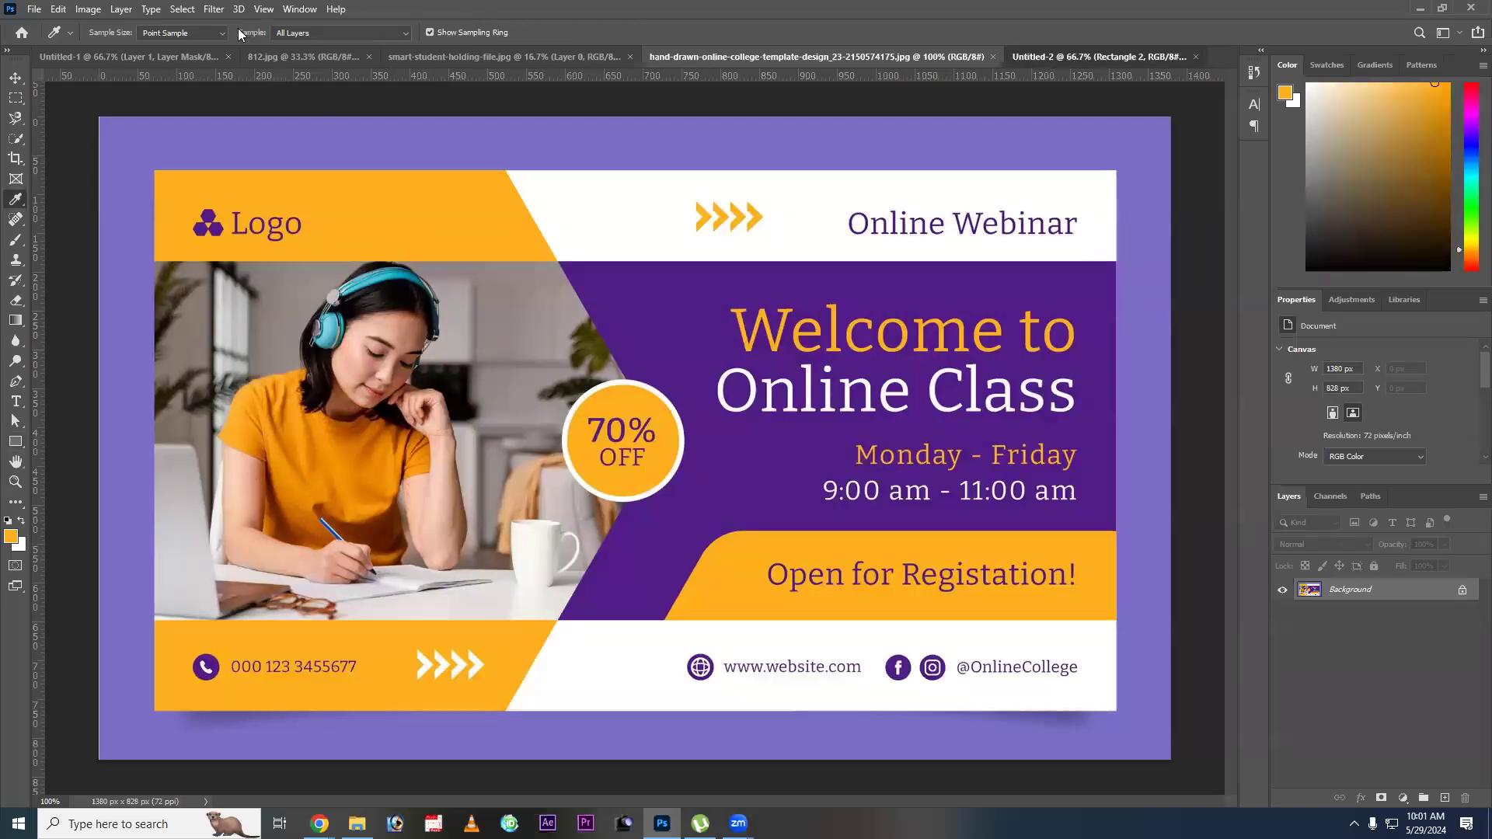
key("ctrl+Tab")
key("v")
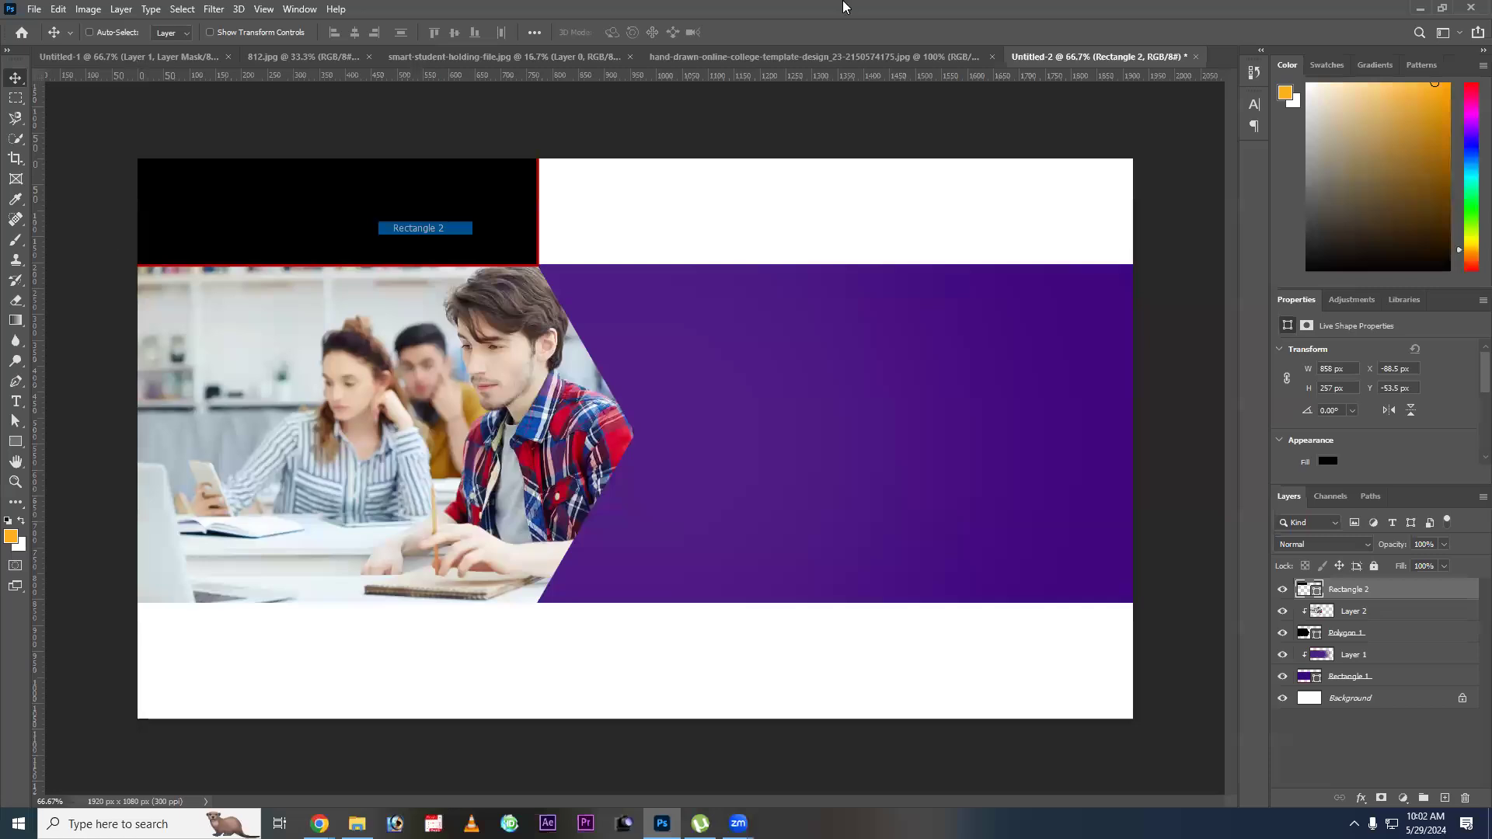
key("u")
key("alt+BackSpace")
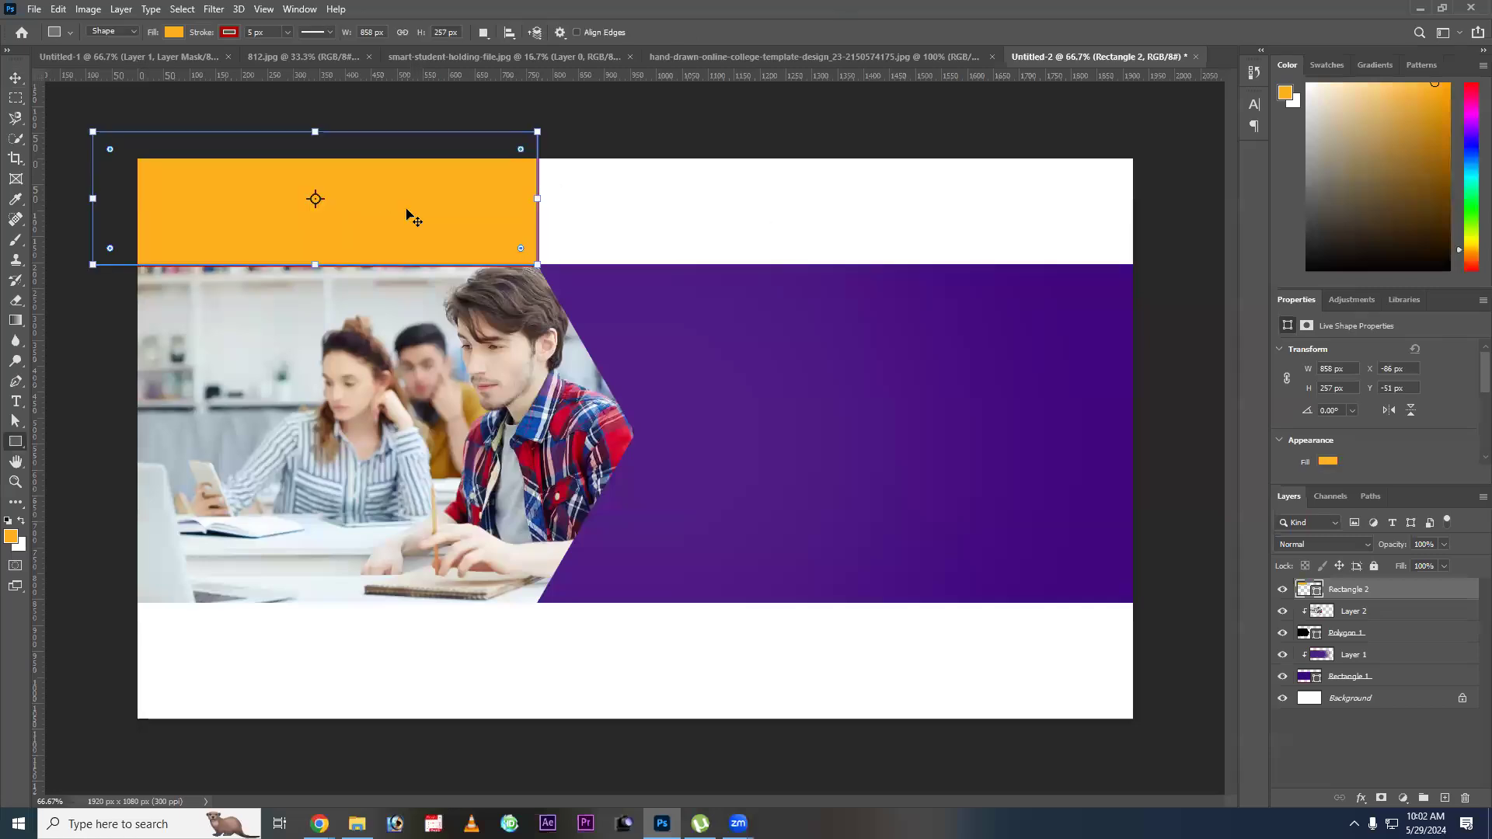
Remove the orange rectangle's red stroke and nudge the shape 2 px to the right to meet the polygon's corner.
left_click(229, 32)
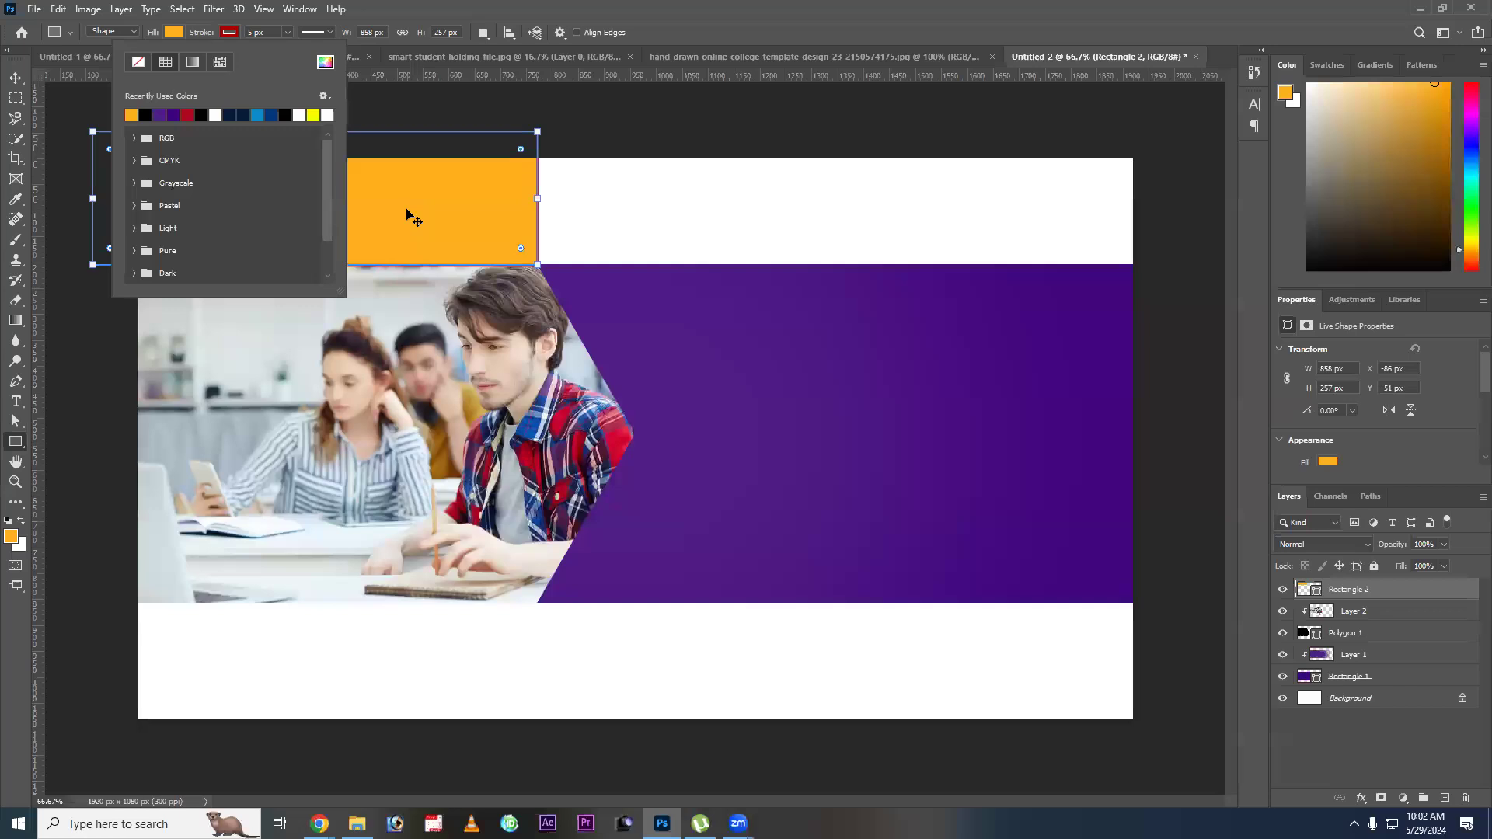
key("v")
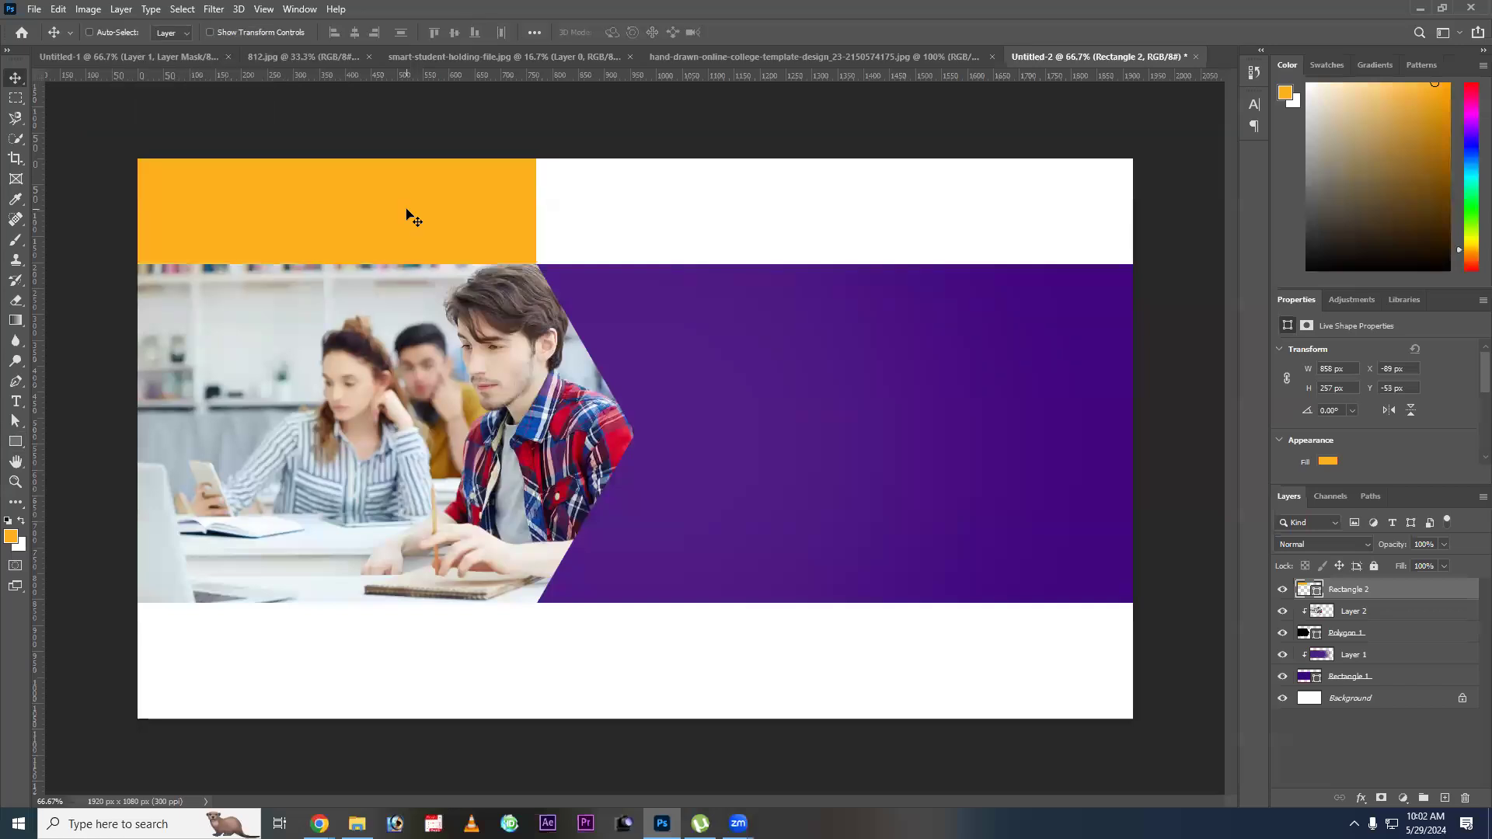
key("Right")
key("Right")
Slant the orange rectangle's right edge like the template by moving its upper-right anchor leftward, converting the live shape to a regular path.
key("ctrl+shift+Tab")
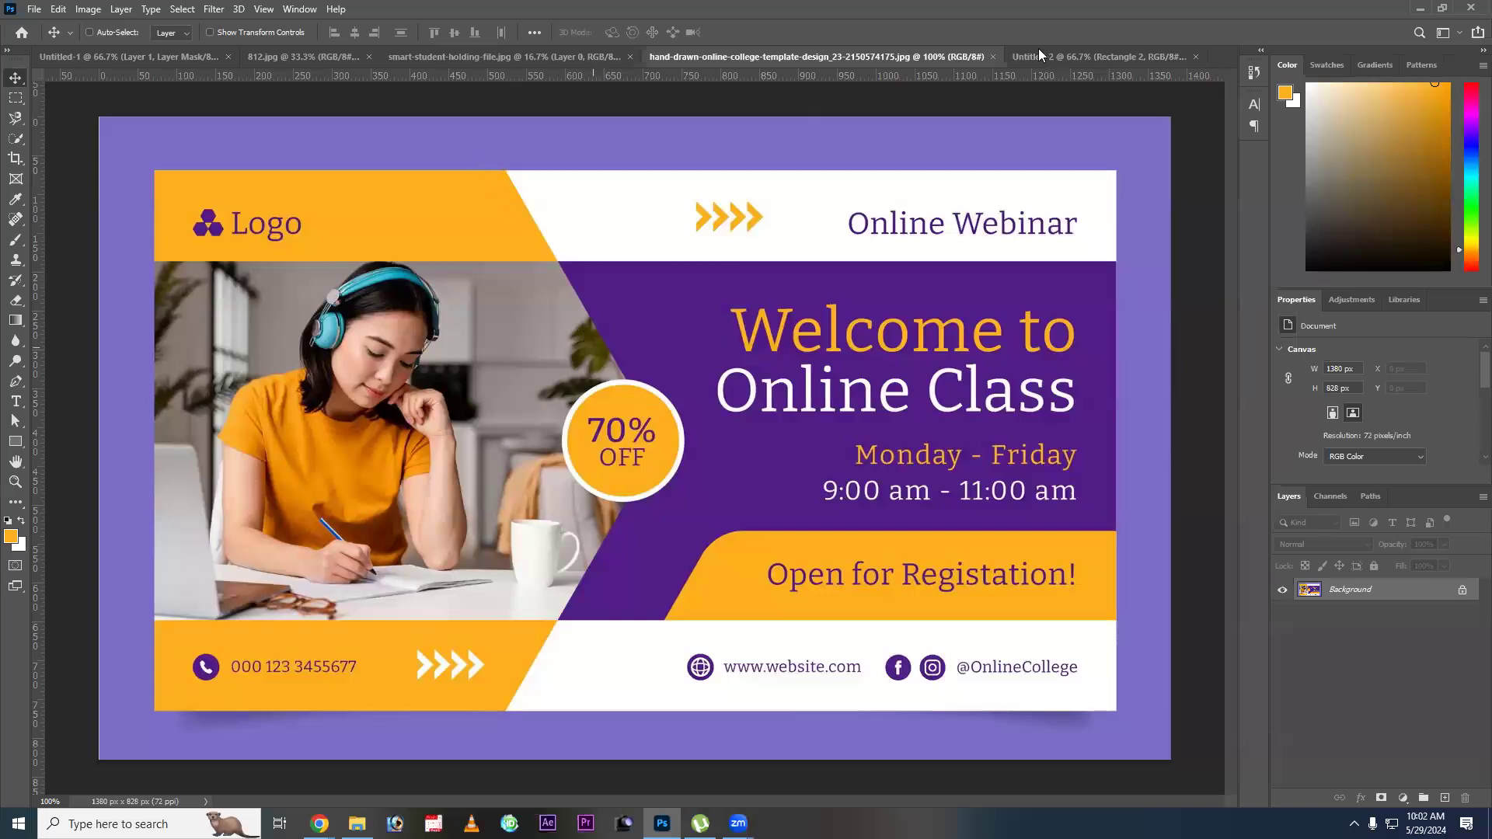
left_click(14, 422)
key("ctrl+Tab")
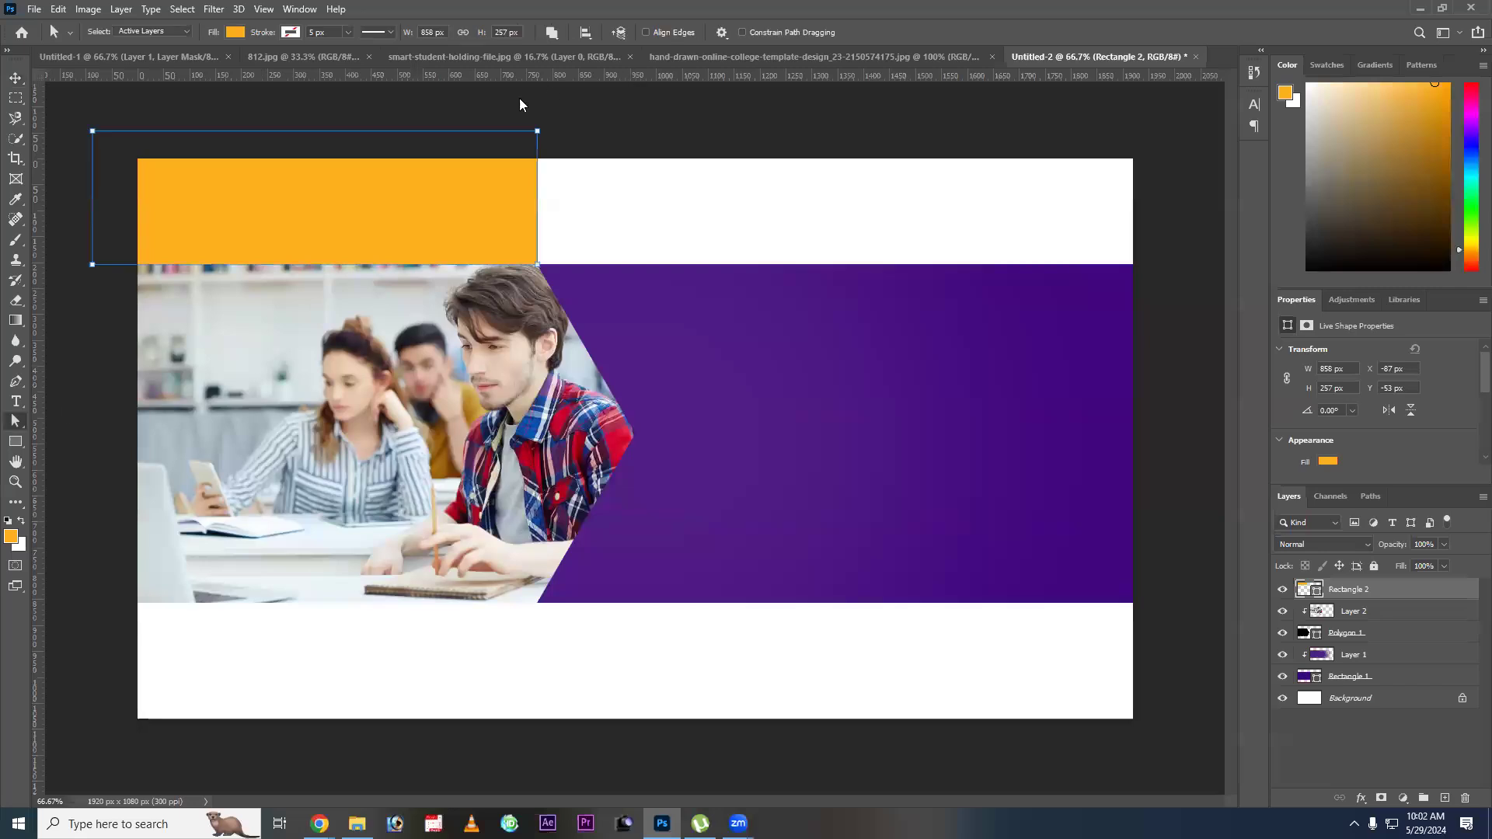
left_click_drag(494, 107, 543, 159)
left_click_drag(538, 132, 516, 135)
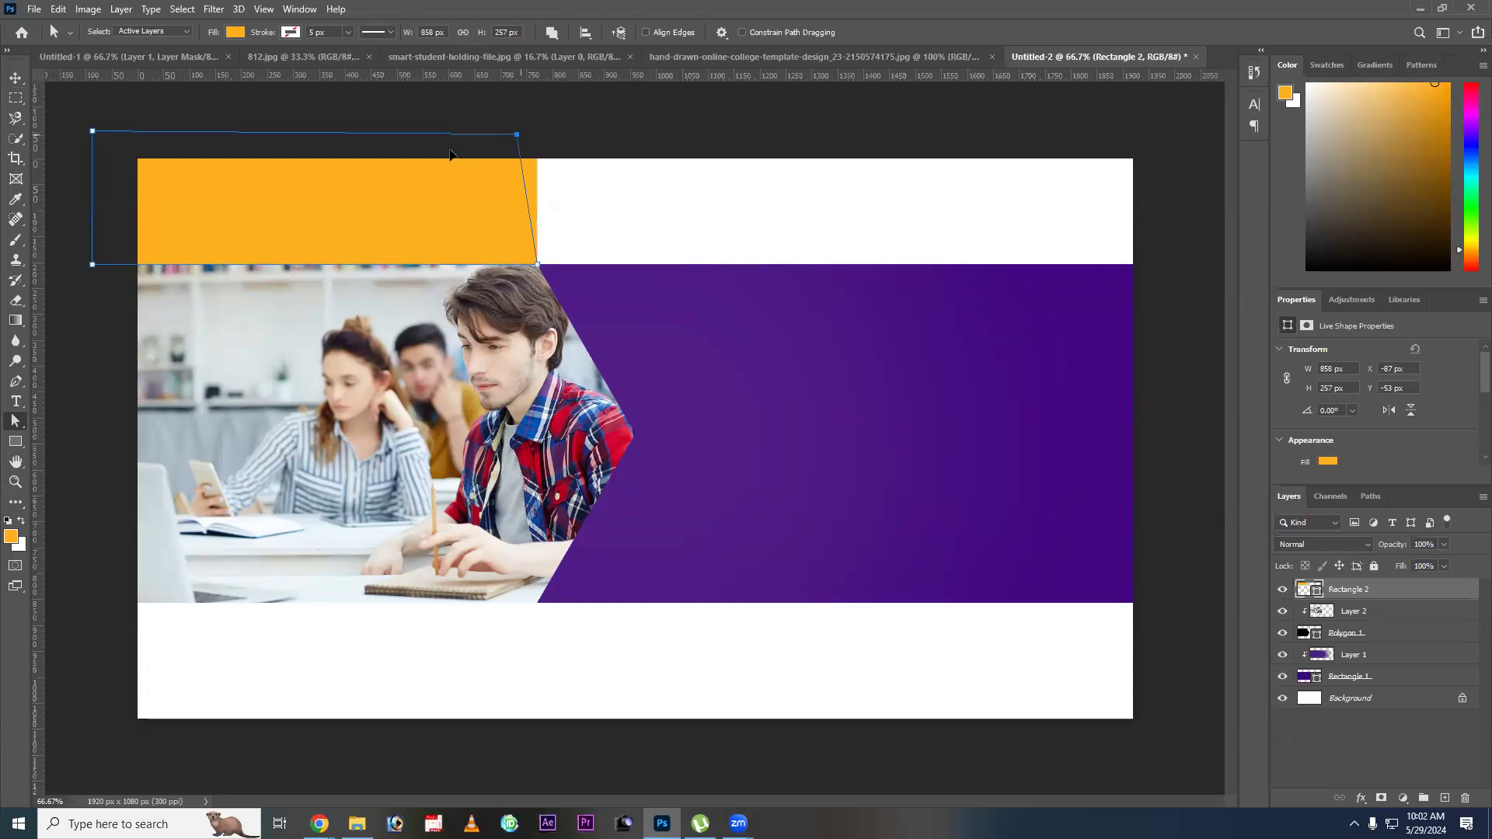
left_click_drag(449, 155, 447, 156)
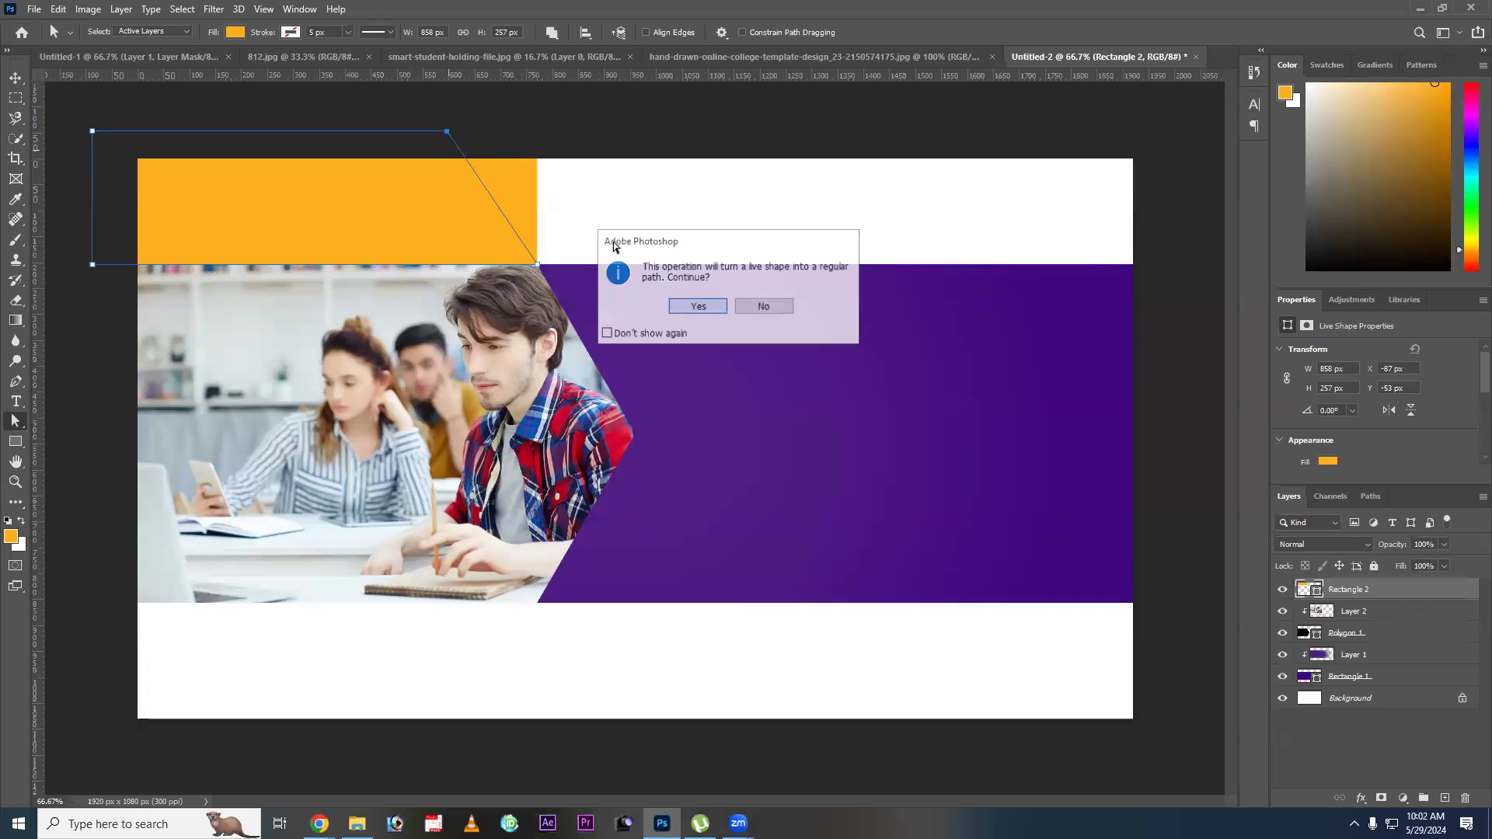
key("Return")
key("b")
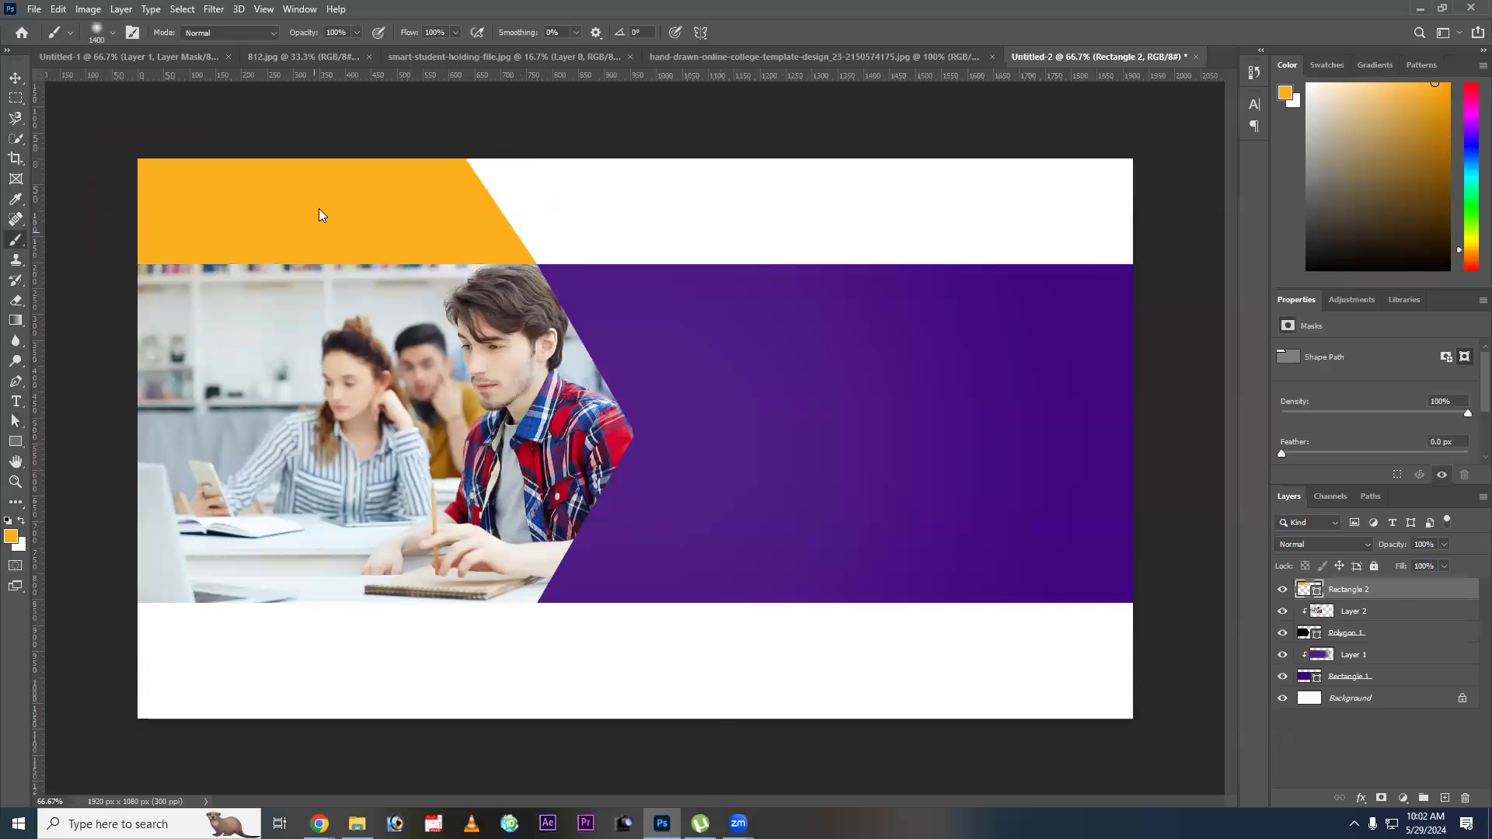
key("v")
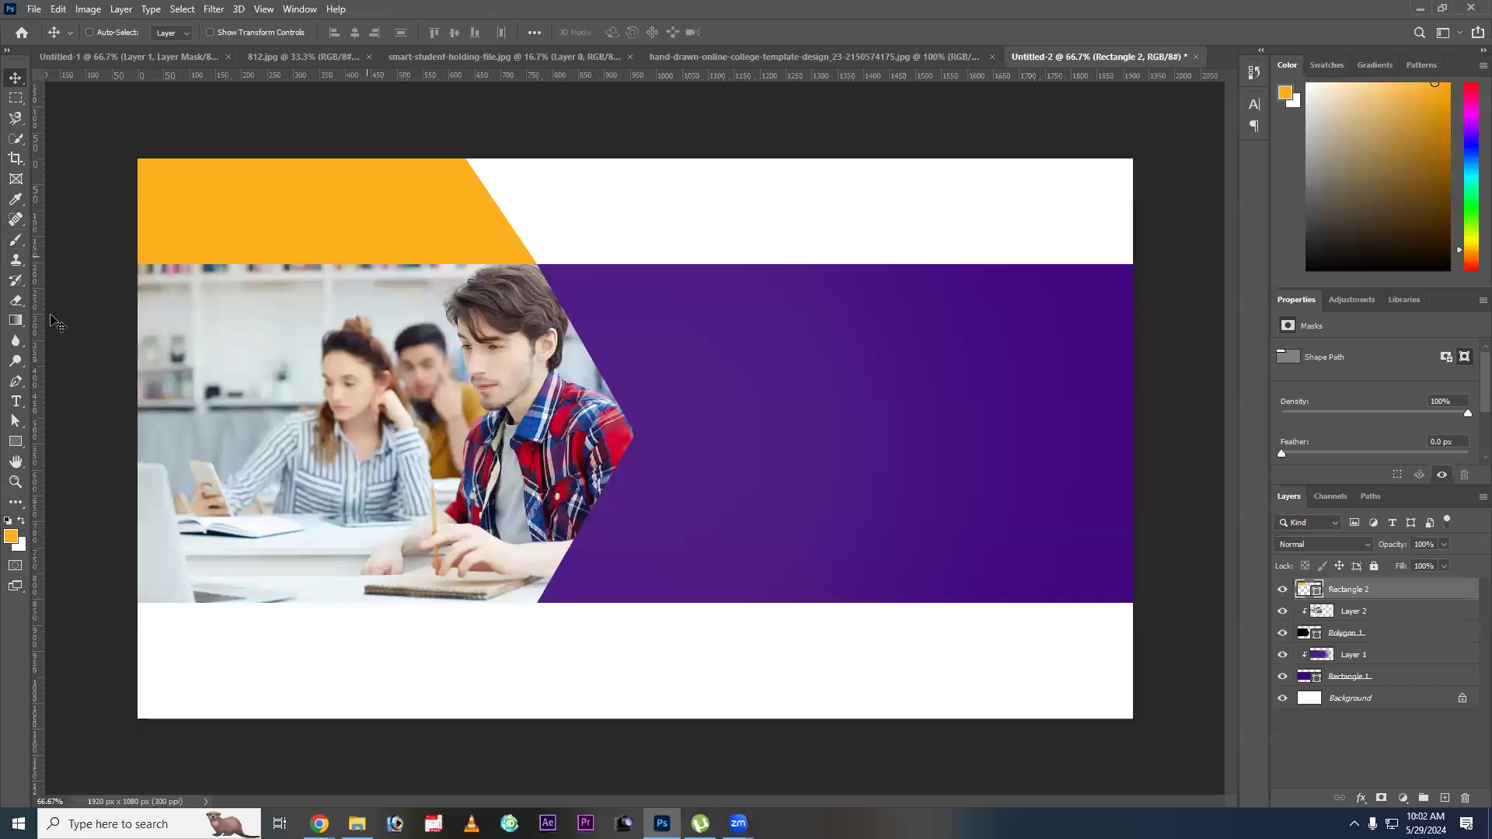
left_click_drag(406, 363, 368, 208)
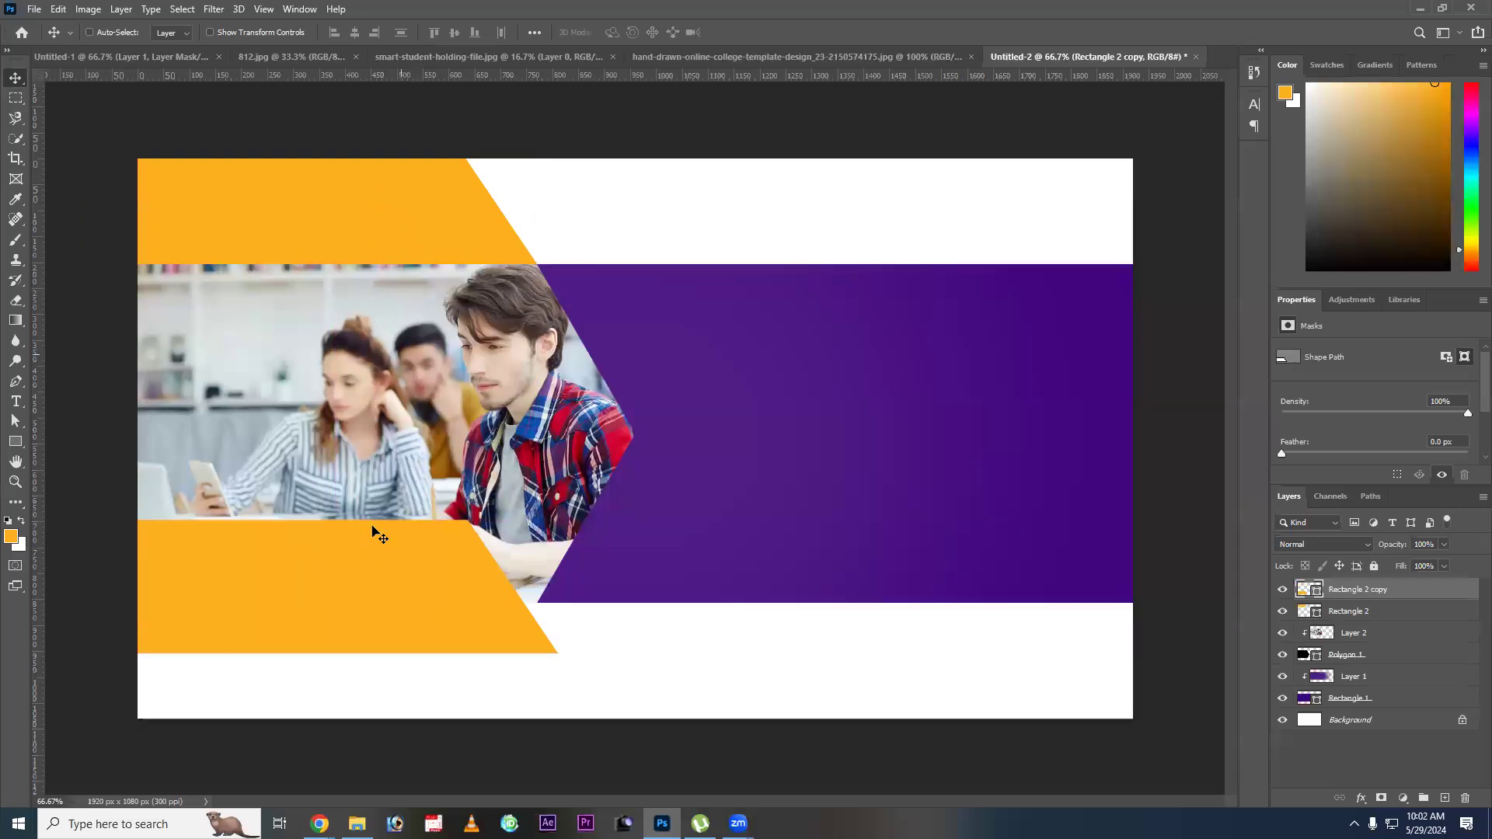
key("ctrl+z")
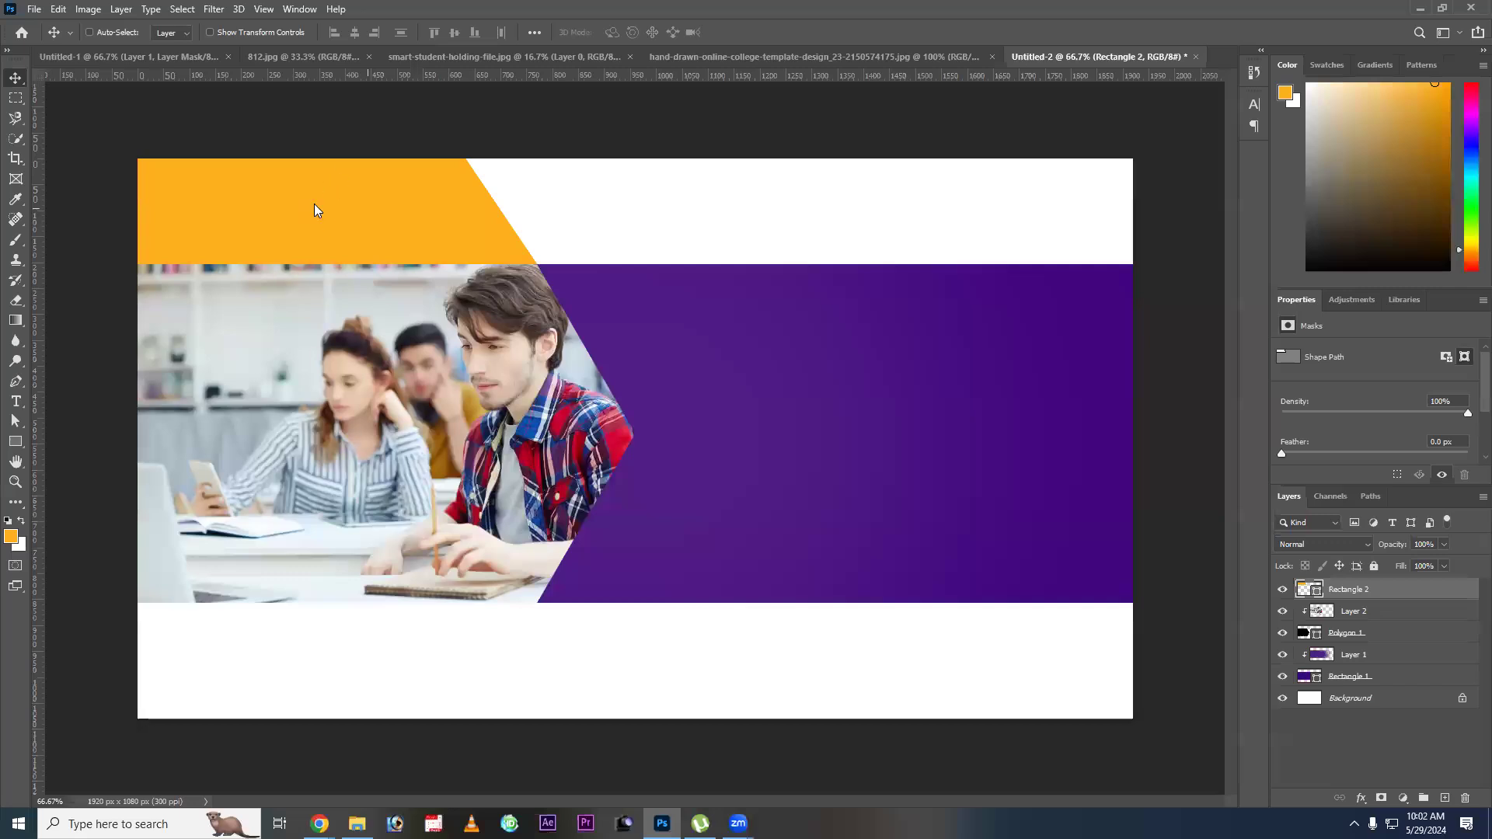
key("ctrl+shift+z")
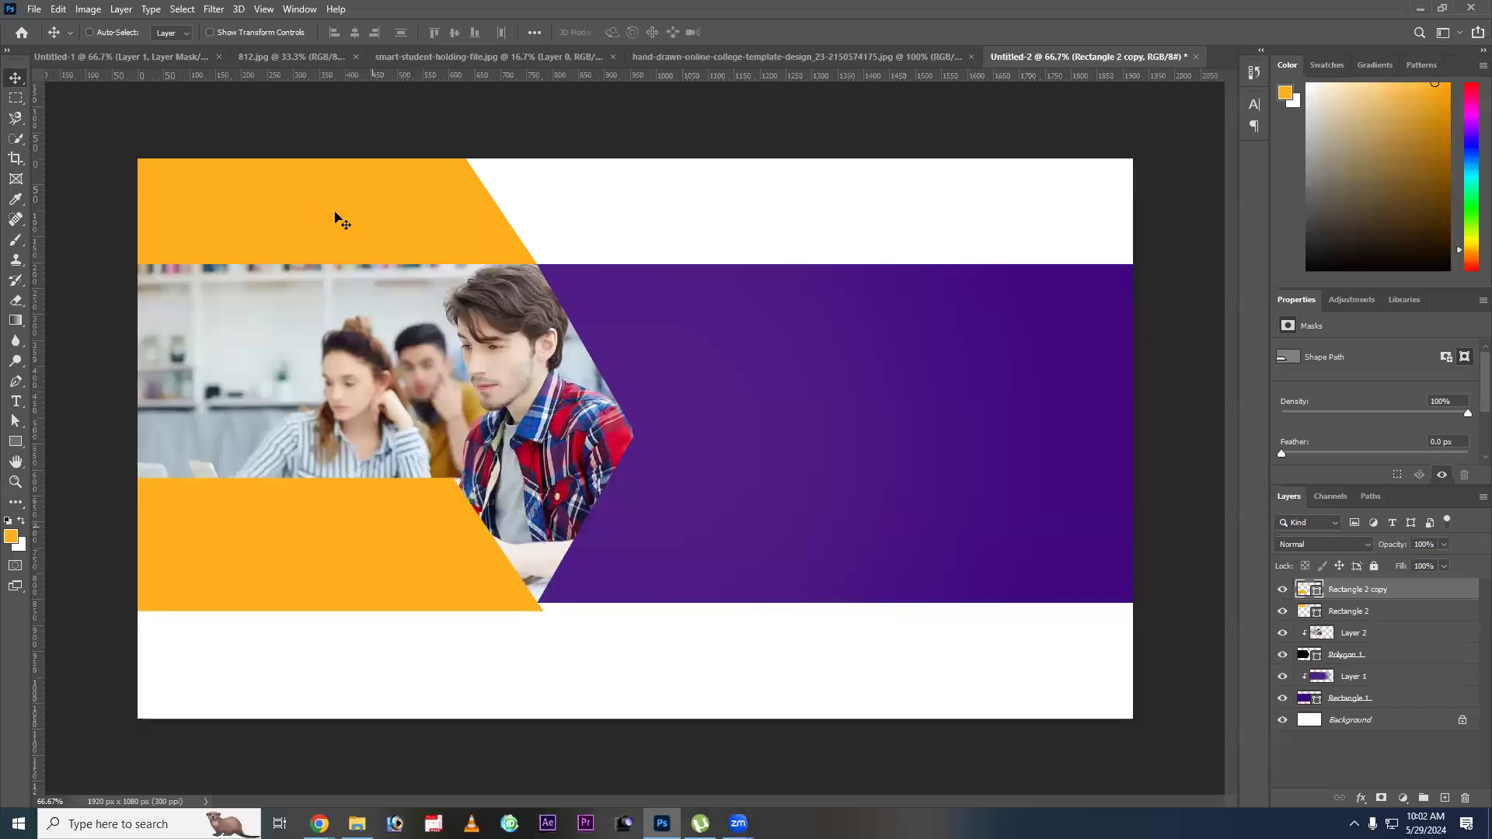
key("ctrl+z")
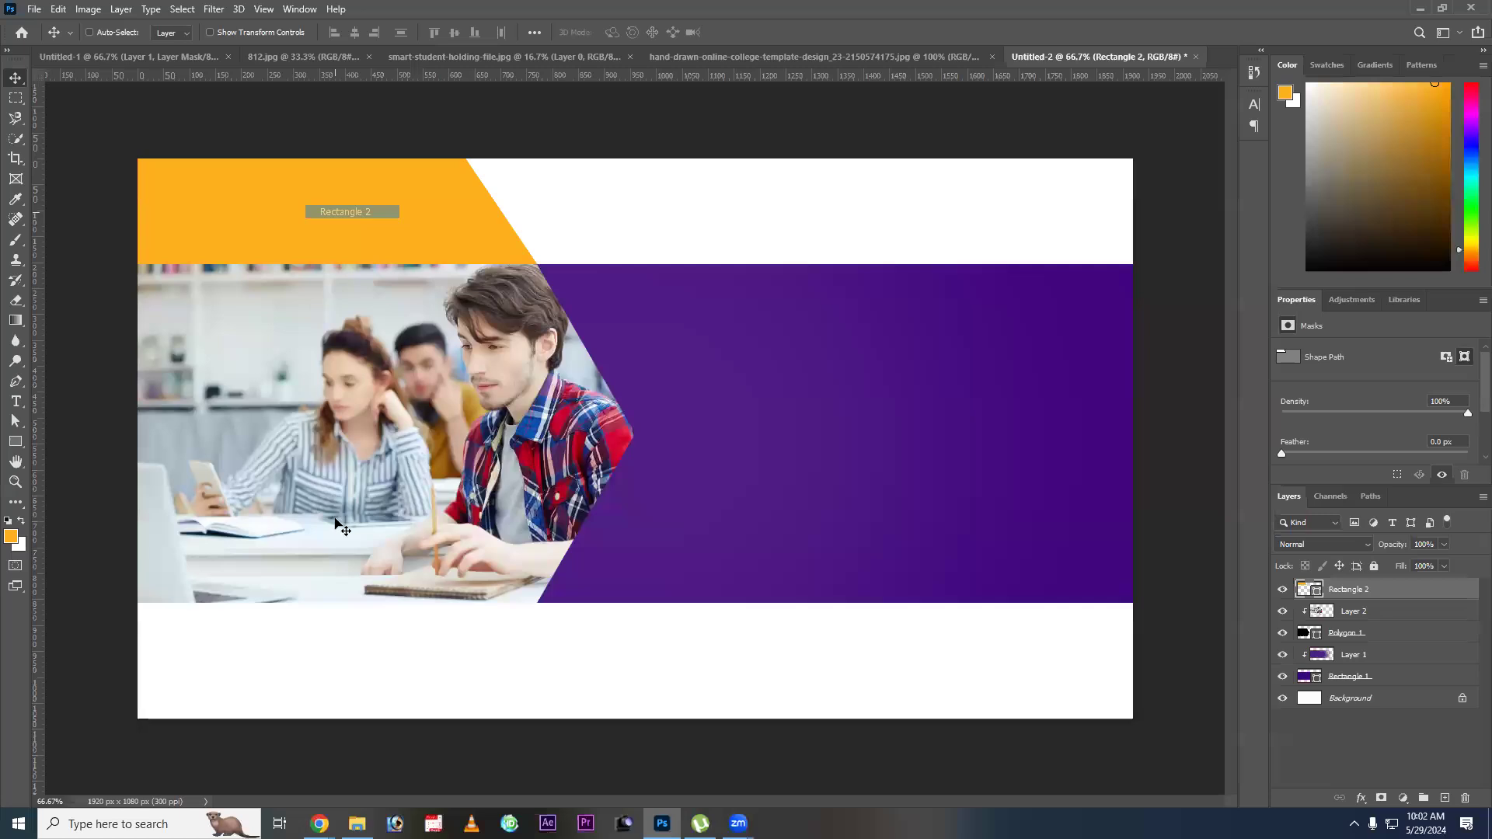
Place a vertically flipped duplicate of the slanted orange strip directly below the photo, meeting the polygon's lower corner.
key("ctrl+j")
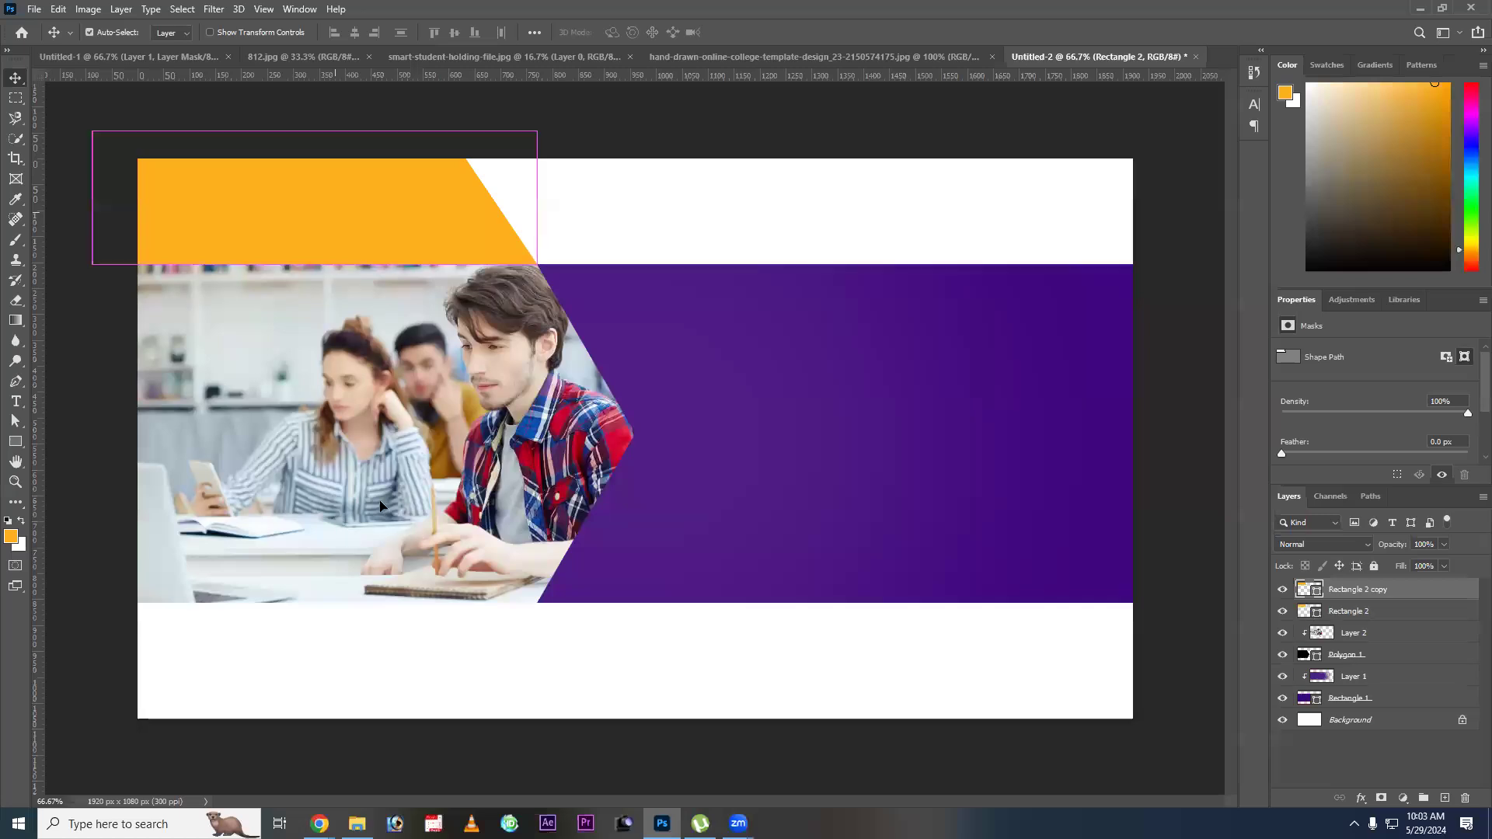
left_click_drag(380, 503, 432, 775)
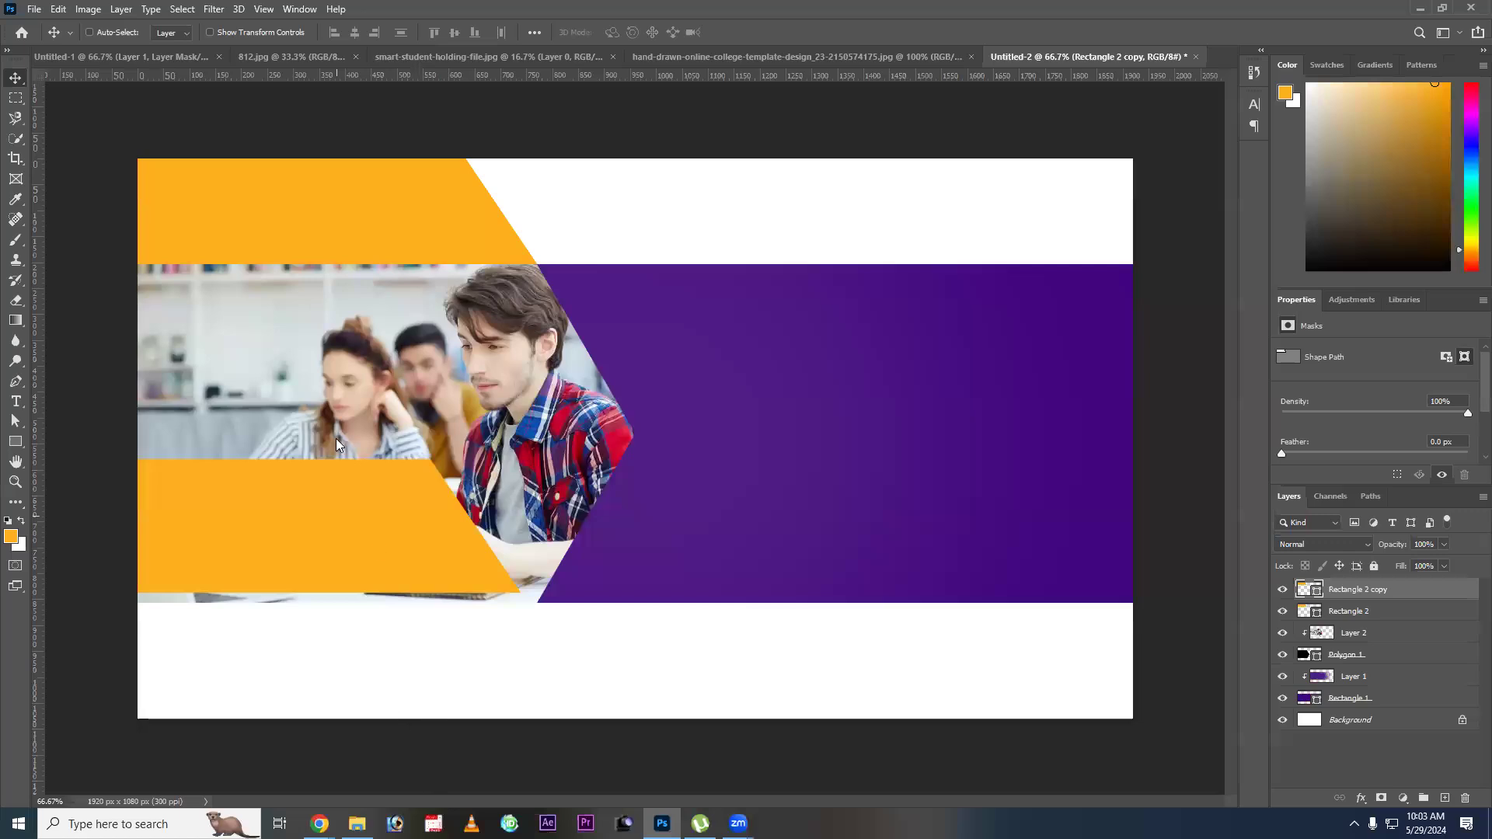
key("ctrl+t")
right_click(431, 542)
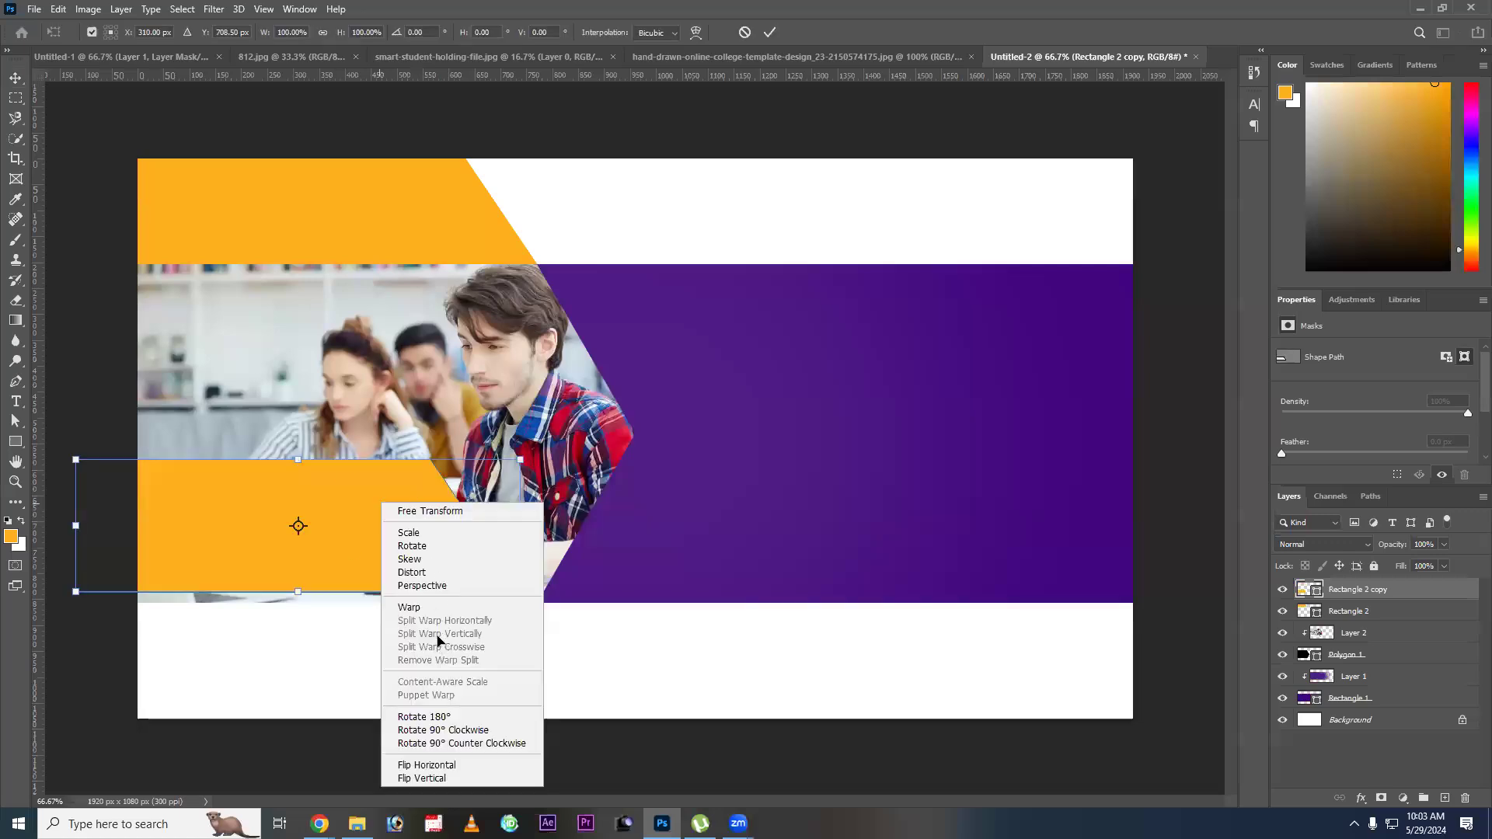
key("Up")
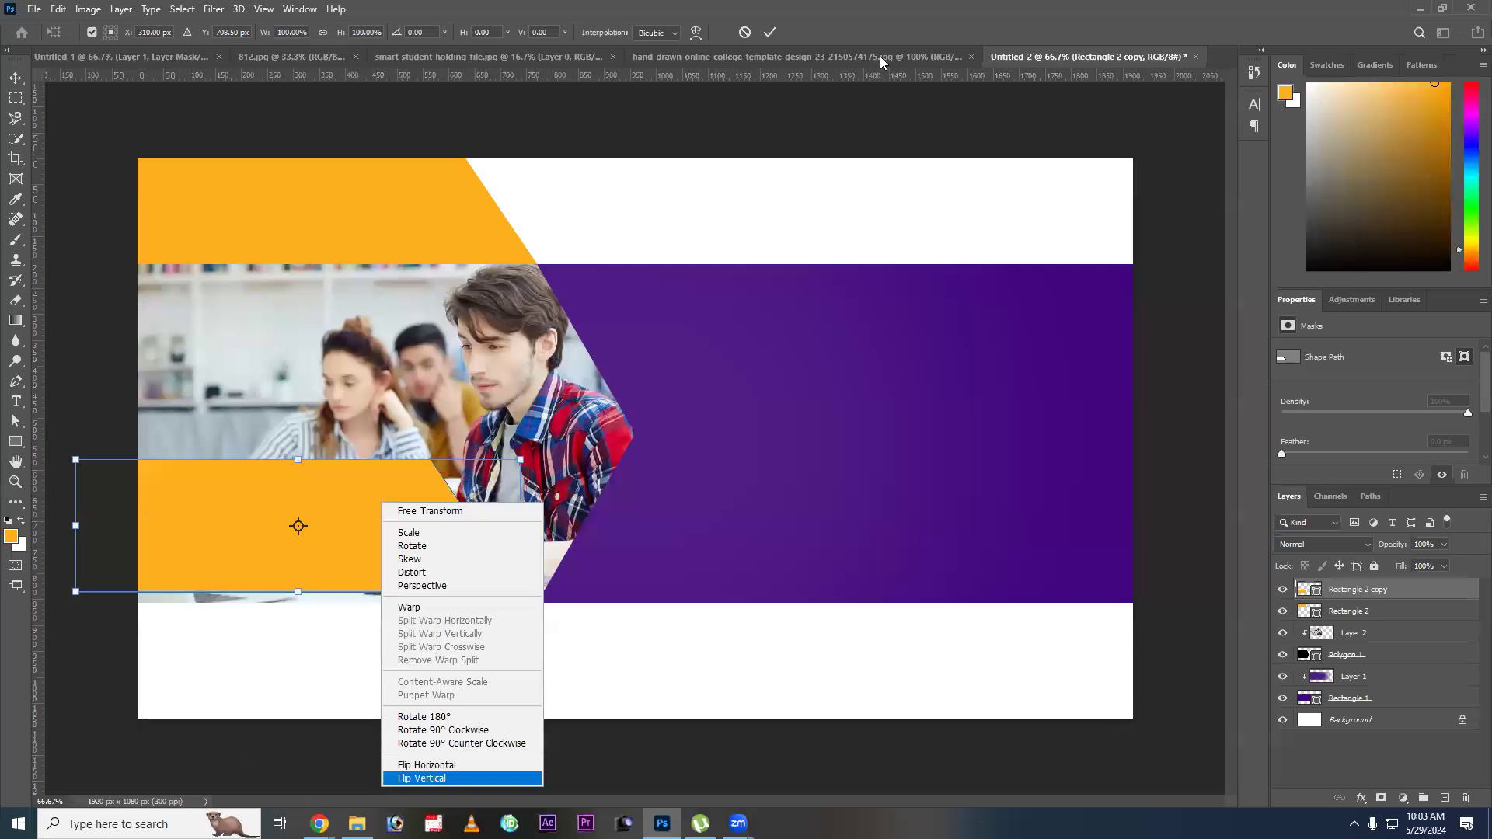
left_click(422, 779)
left_click_drag(417, 490, 441, 644)
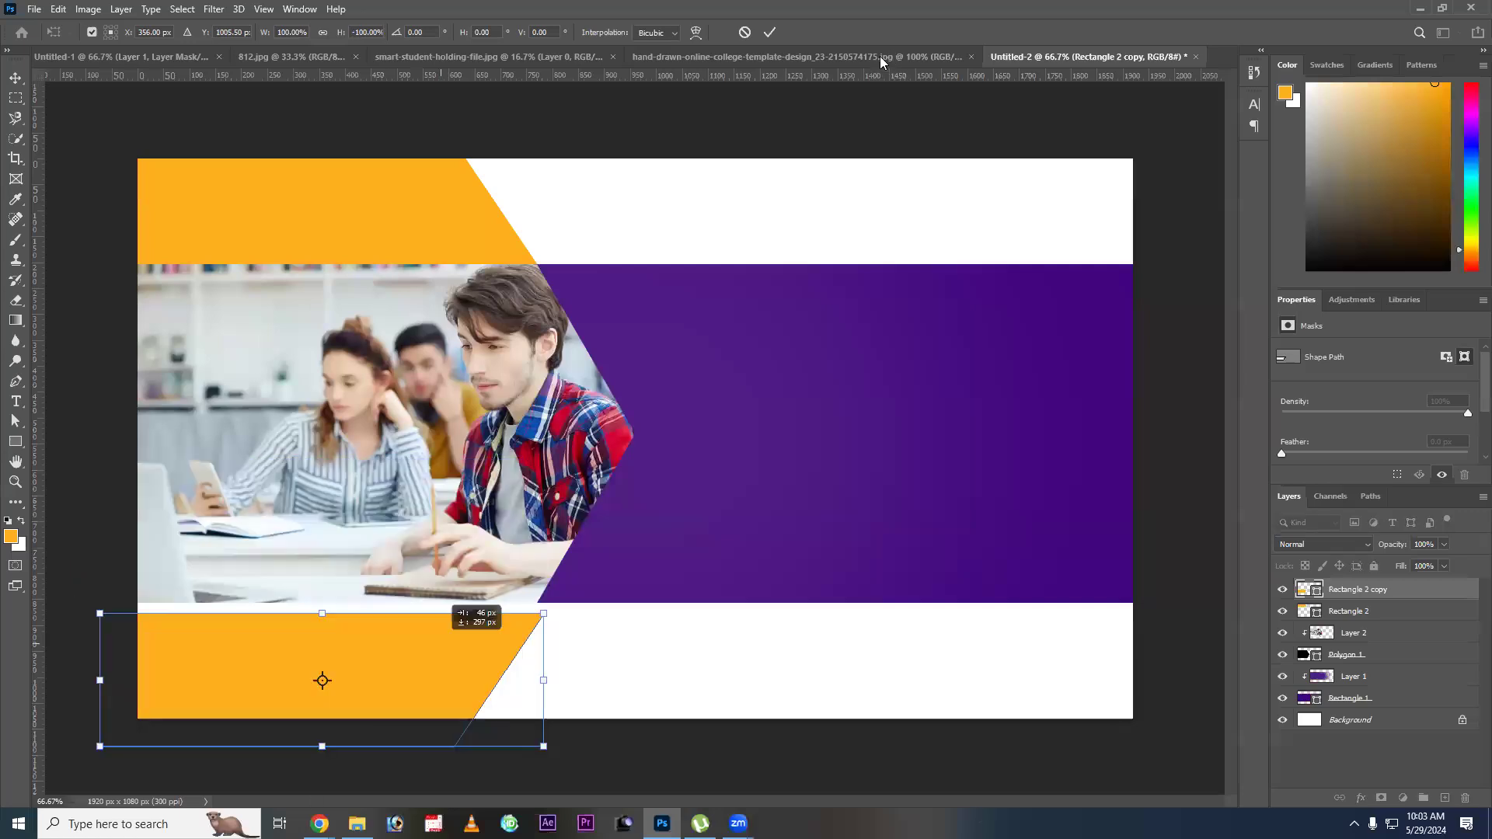
key("Return")
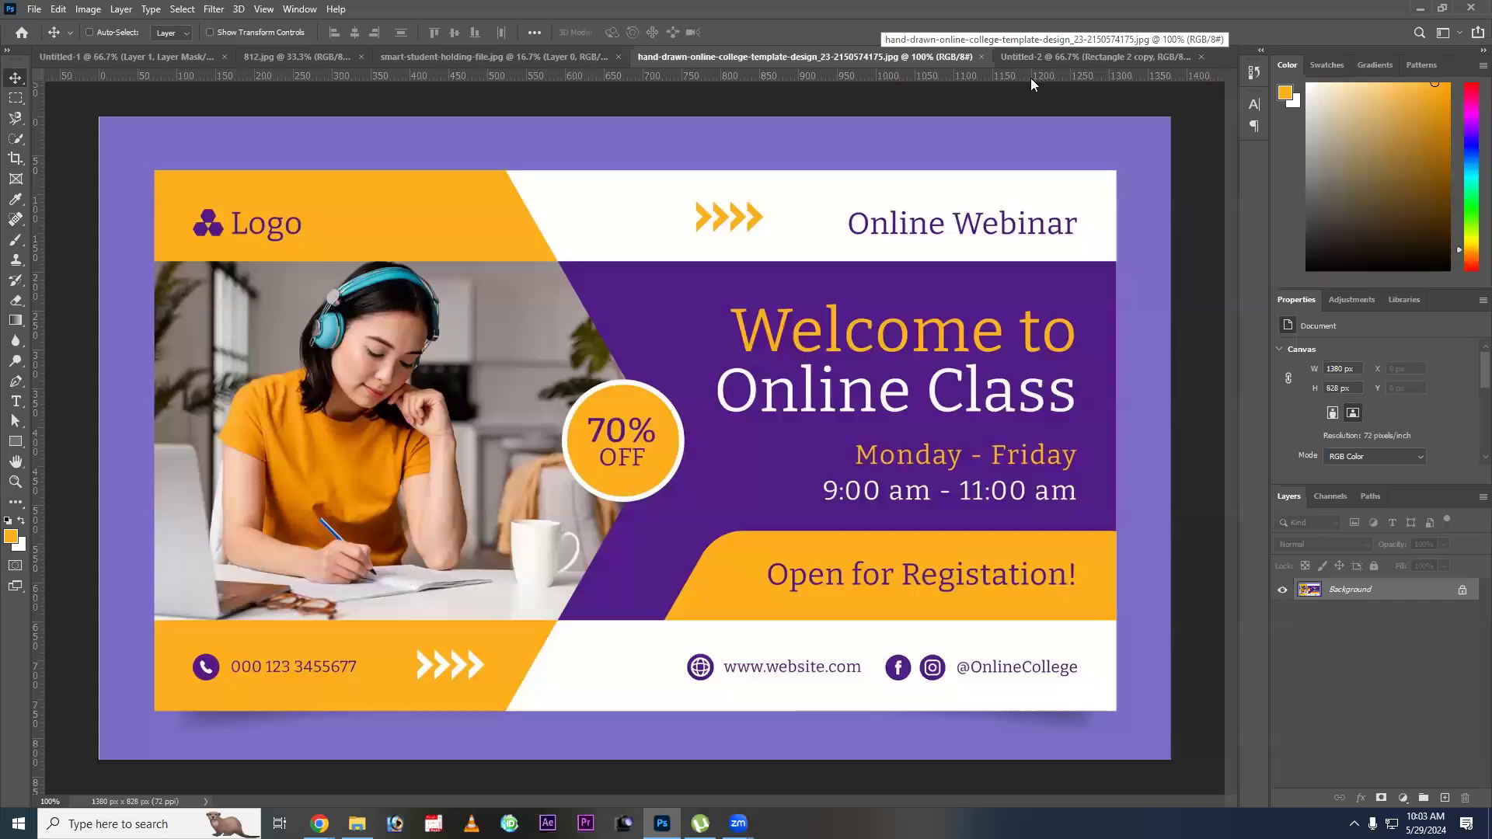
Draw an orange rounded rectangle about 569 x 224 px in Untitled-2 and move it to the purple band's lower-right corner, overhanging the canvas edge.
left_click(1046, 57)
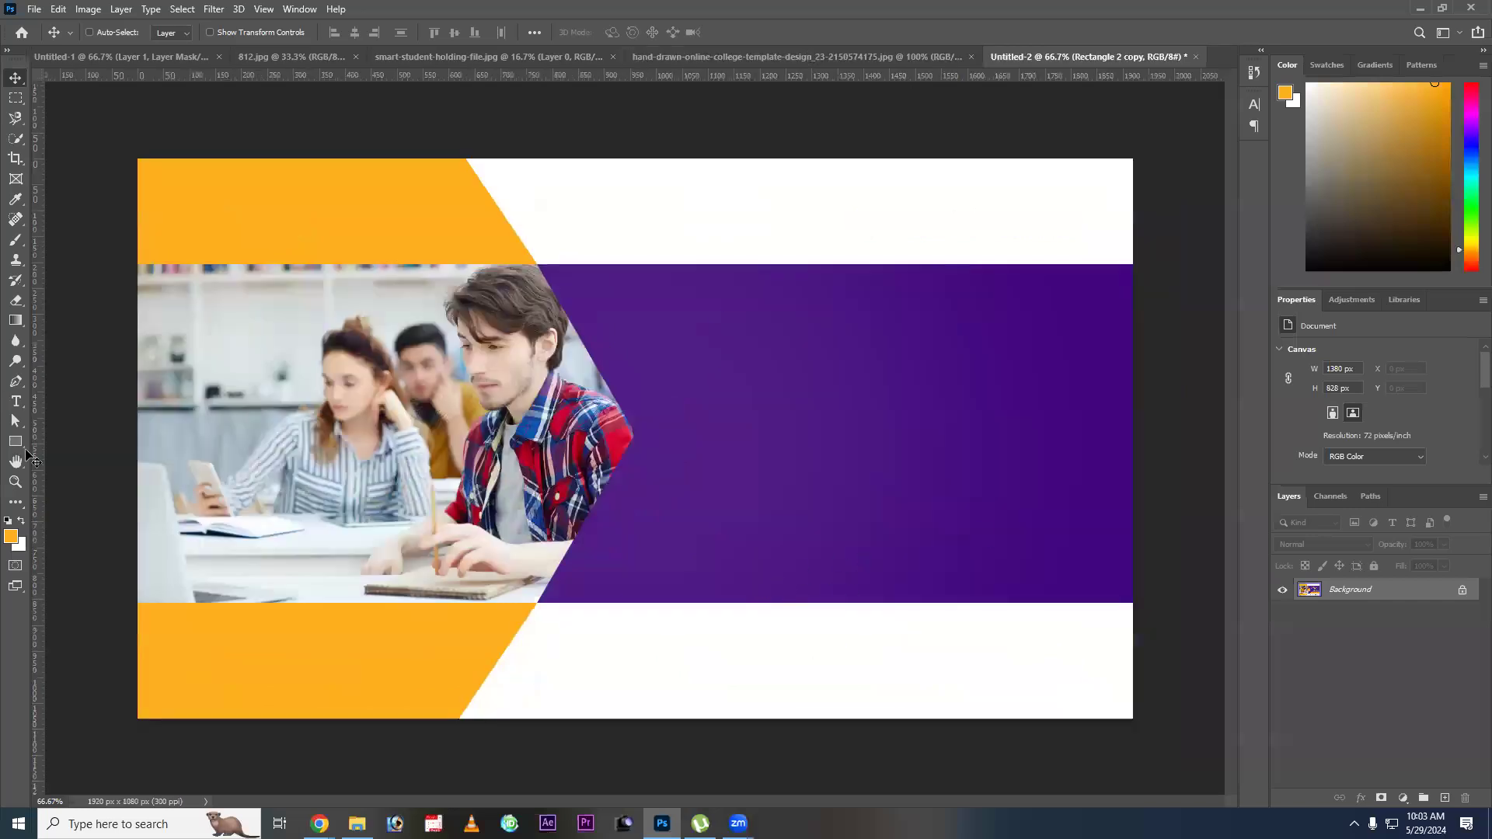
key("ctrl+shift+Tab")
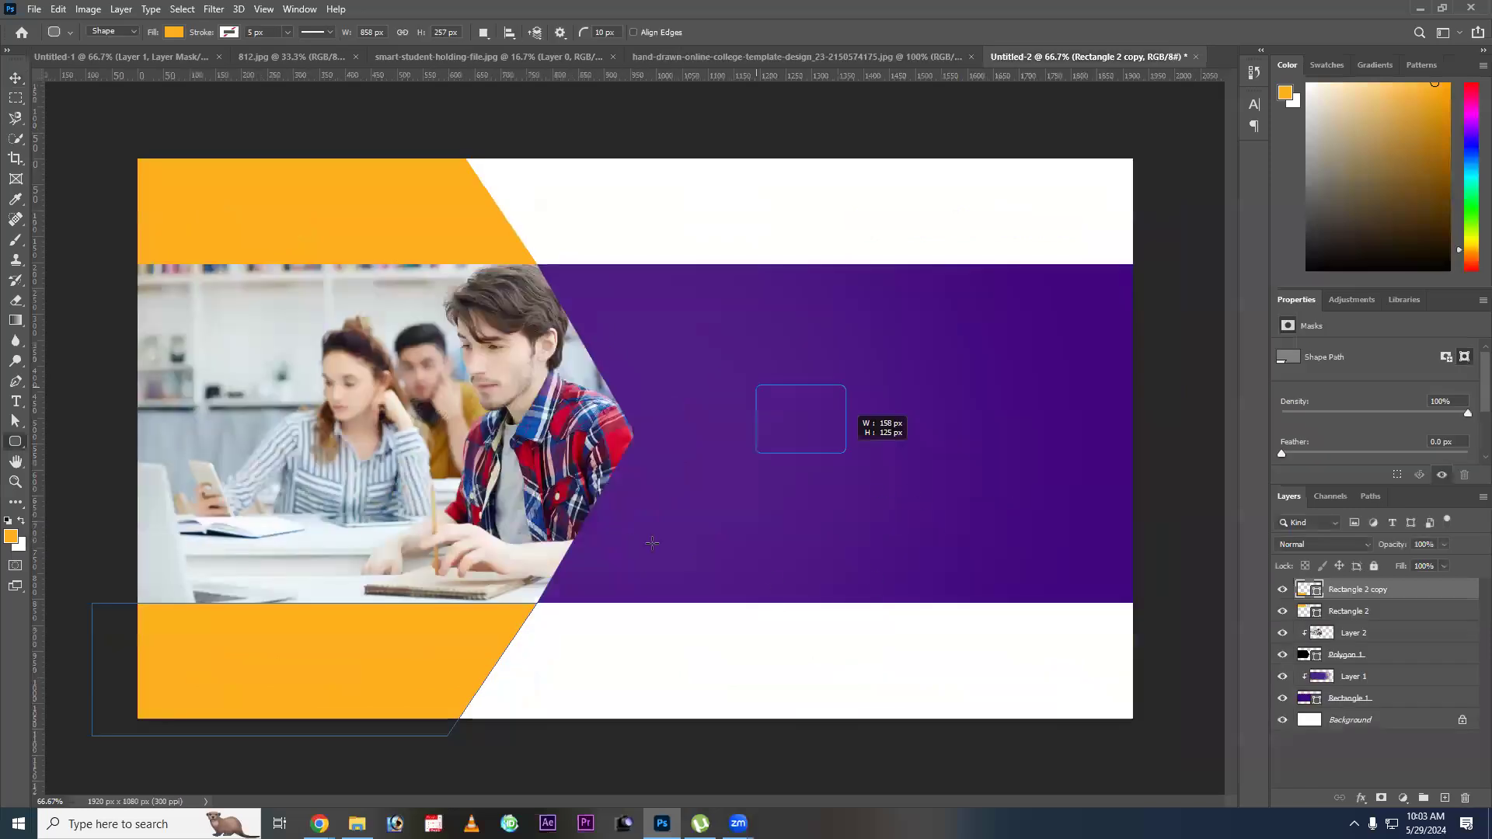
left_click_drag(756, 384, 1051, 502)
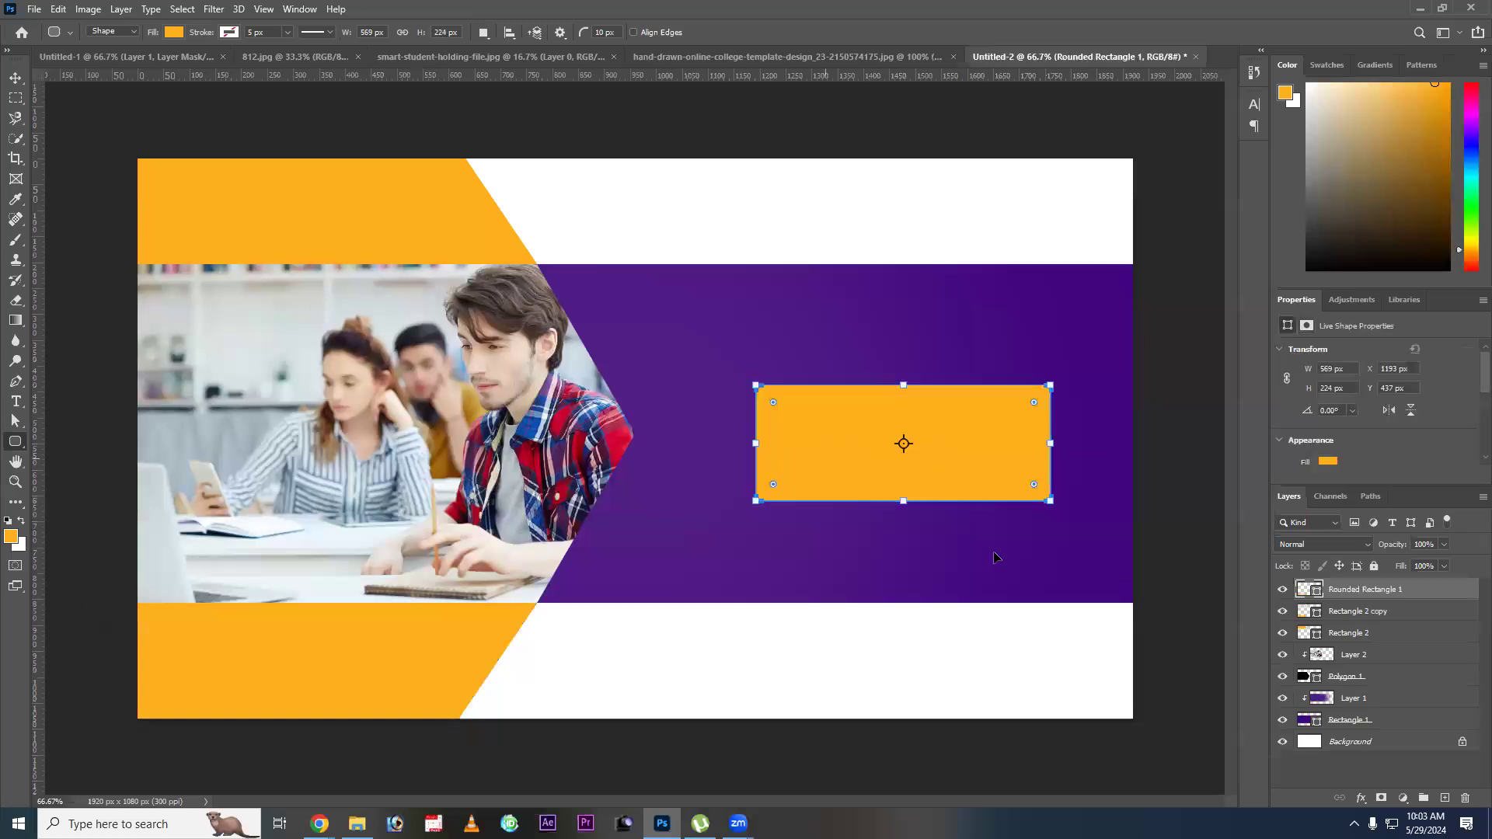
key("v")
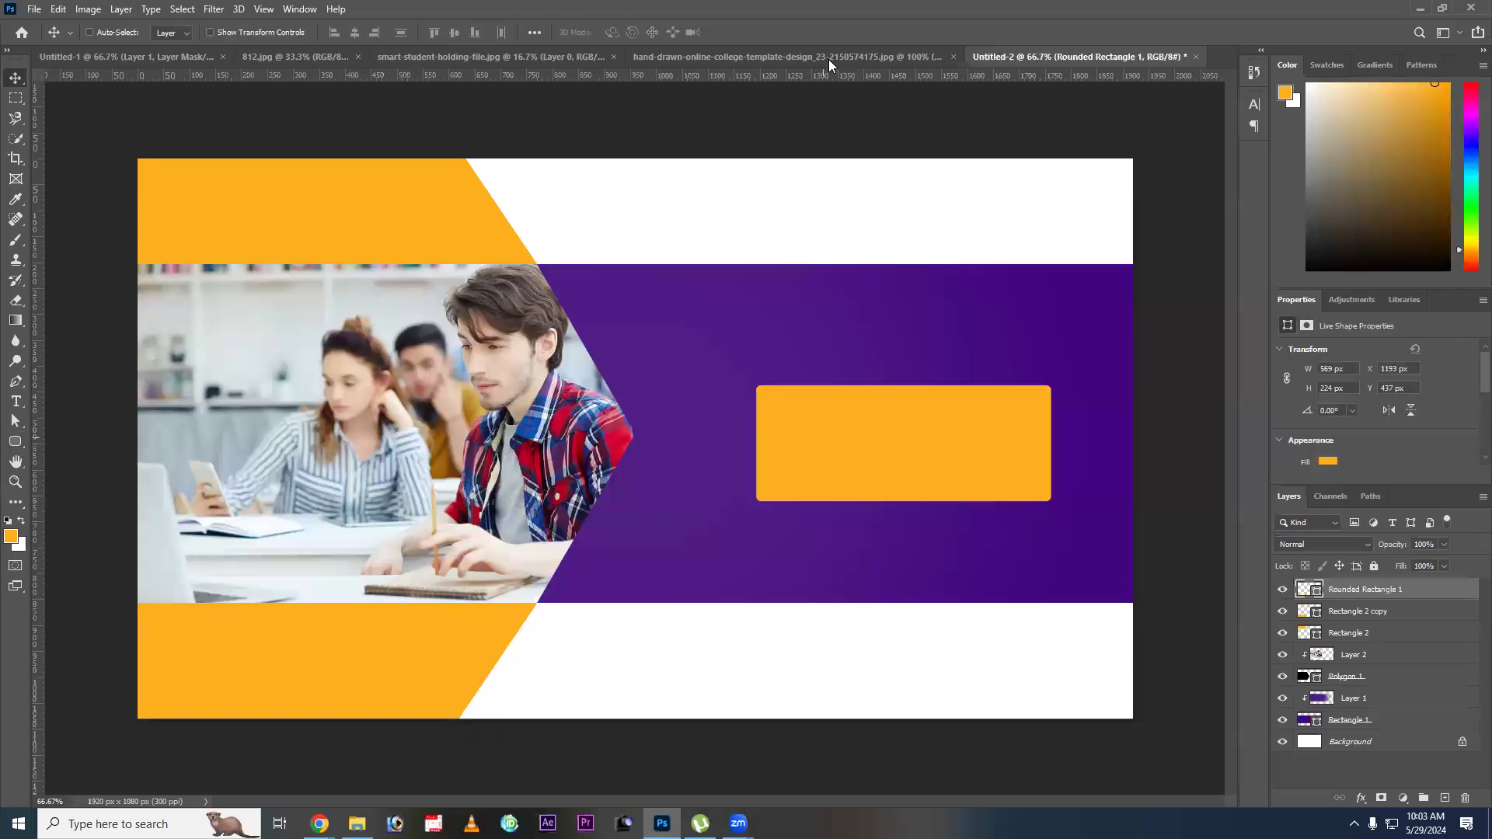
left_click_drag(685, 429, 759, 520)
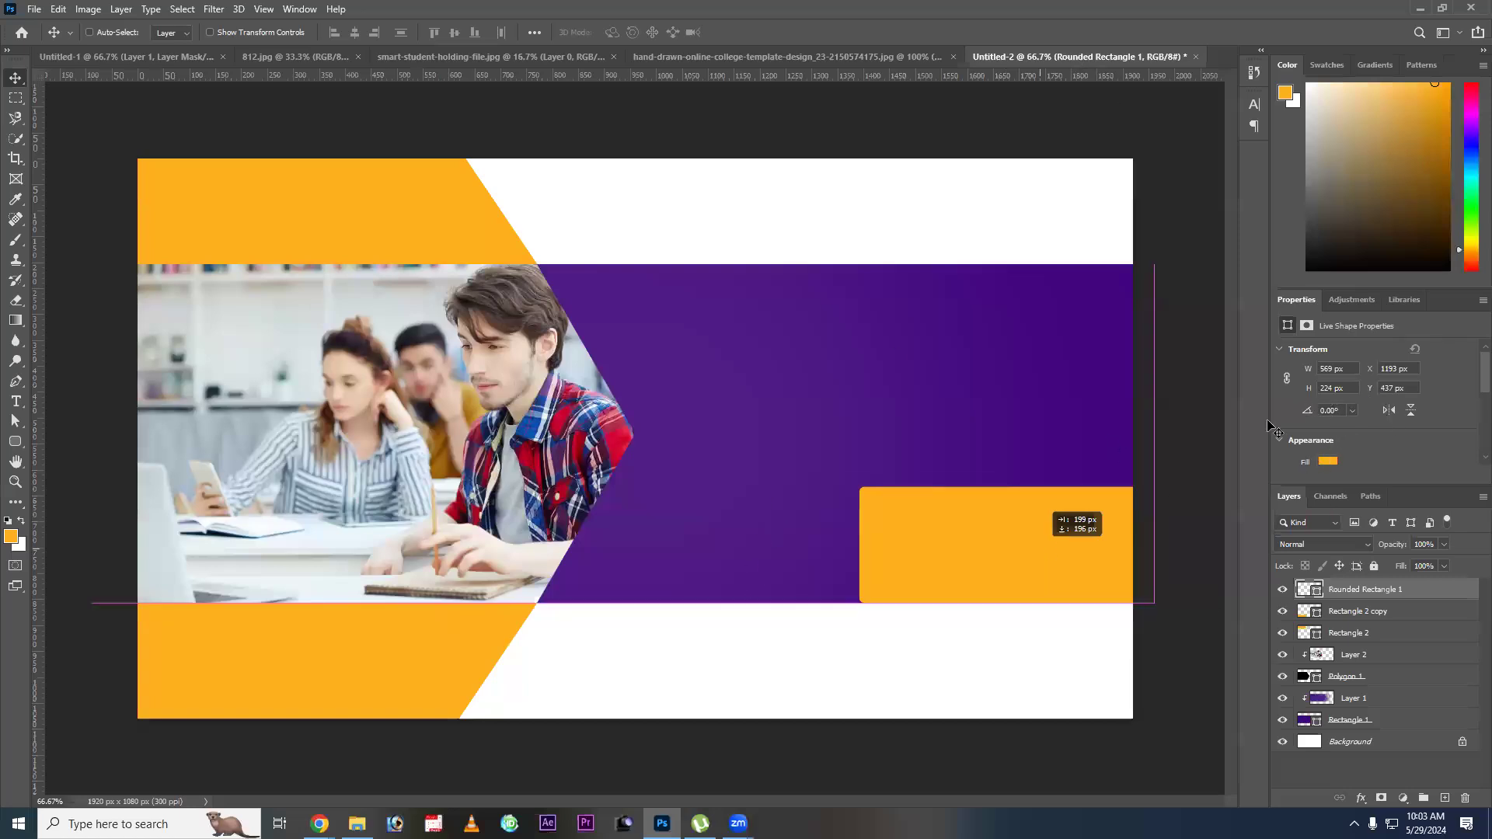
Set all corner radii of the orange rounded rectangle to 50 px and compare its shape with the college template.
scroll(1275, 429, "down", 3)
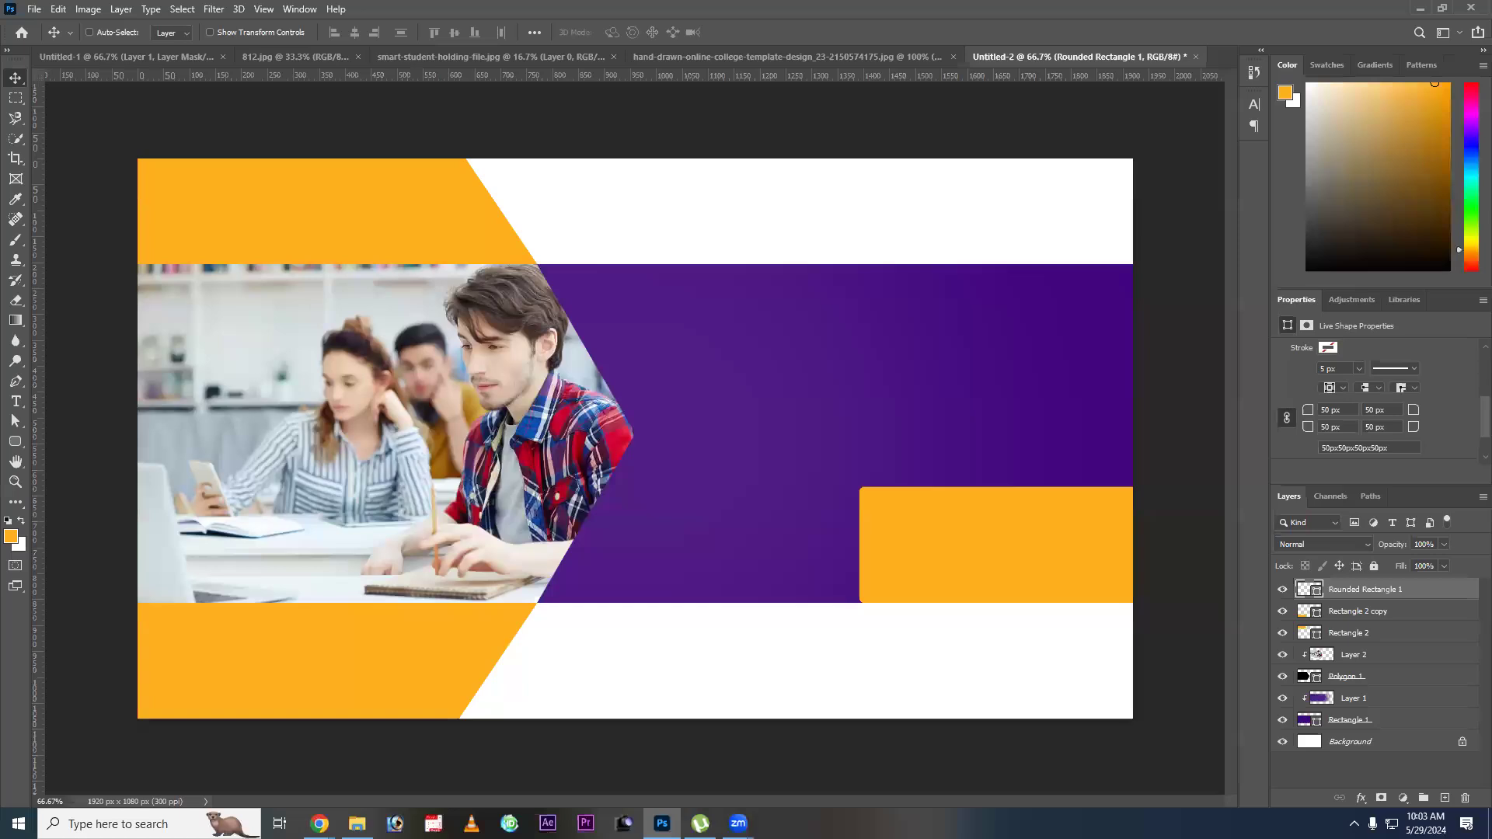
left_click_drag(868, 589, 876, 516)
key("ctrl+shift+Tab")
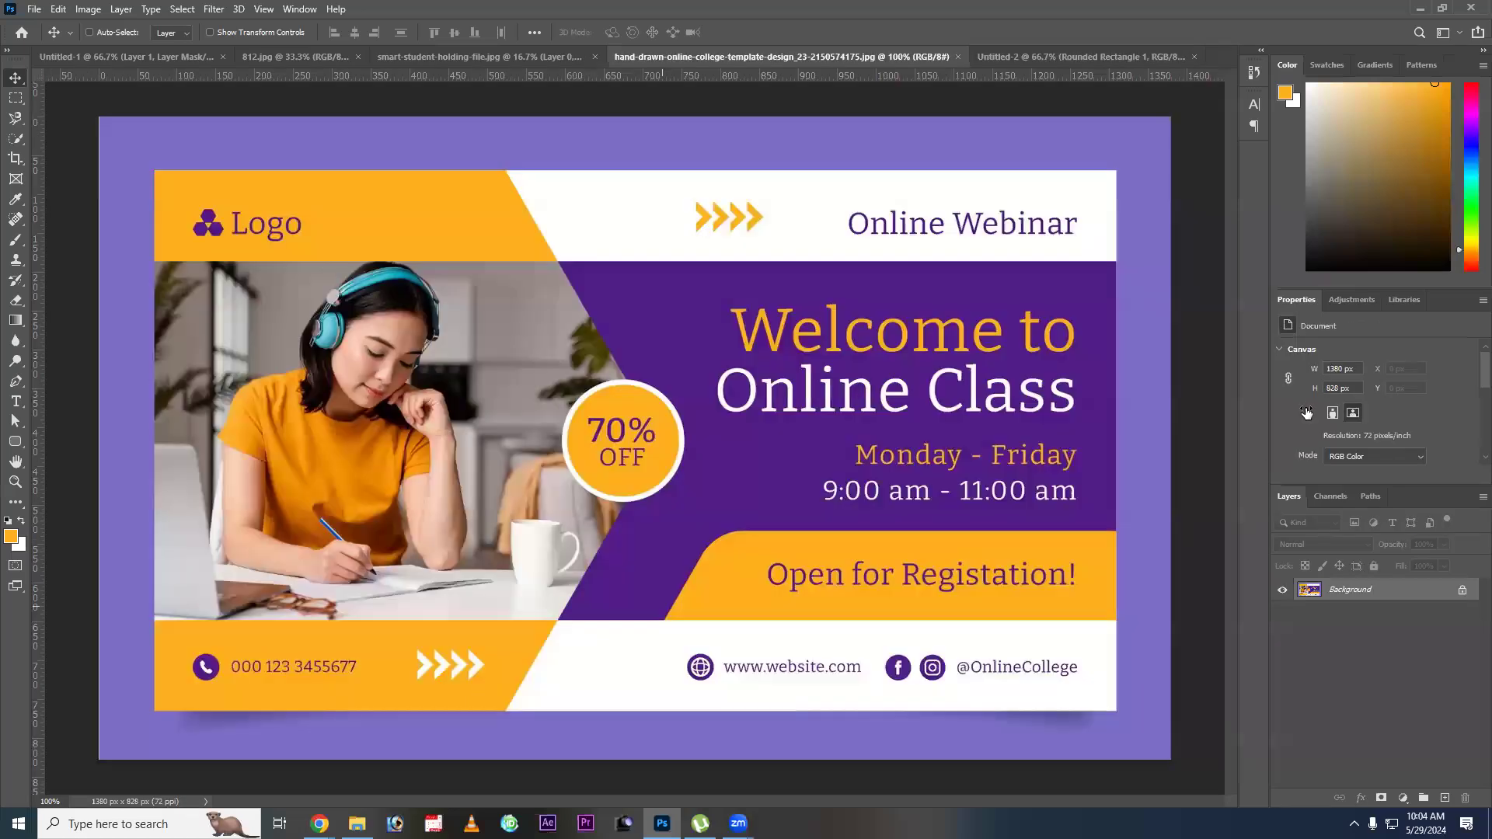
key("ctrl+Tab")
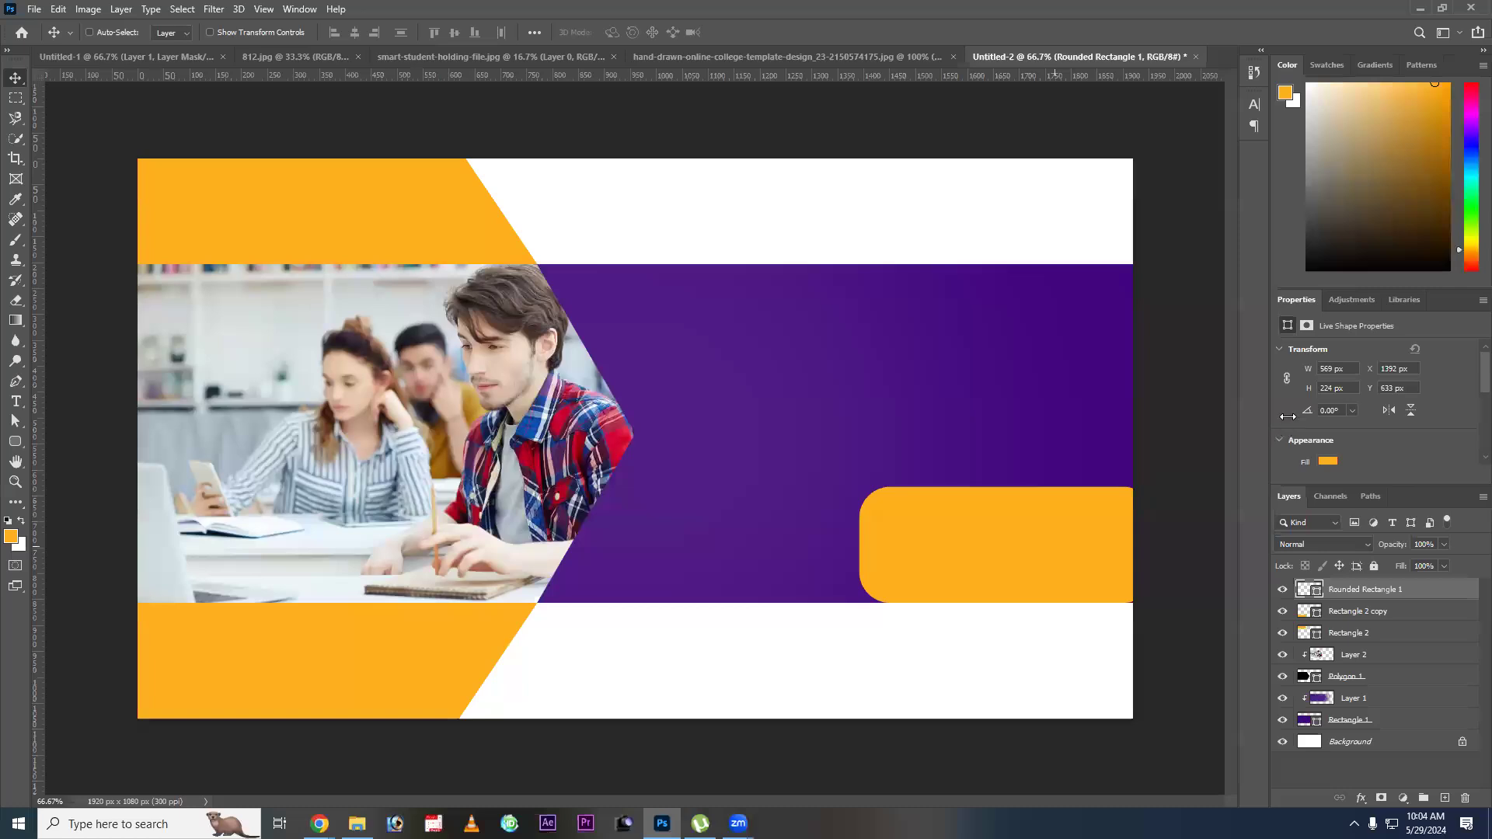
Reset the orange rectangle's corner radii to 0 px and round only its upper-left corner to 80 px.
left_click_drag(1288, 417, 1243, 421)
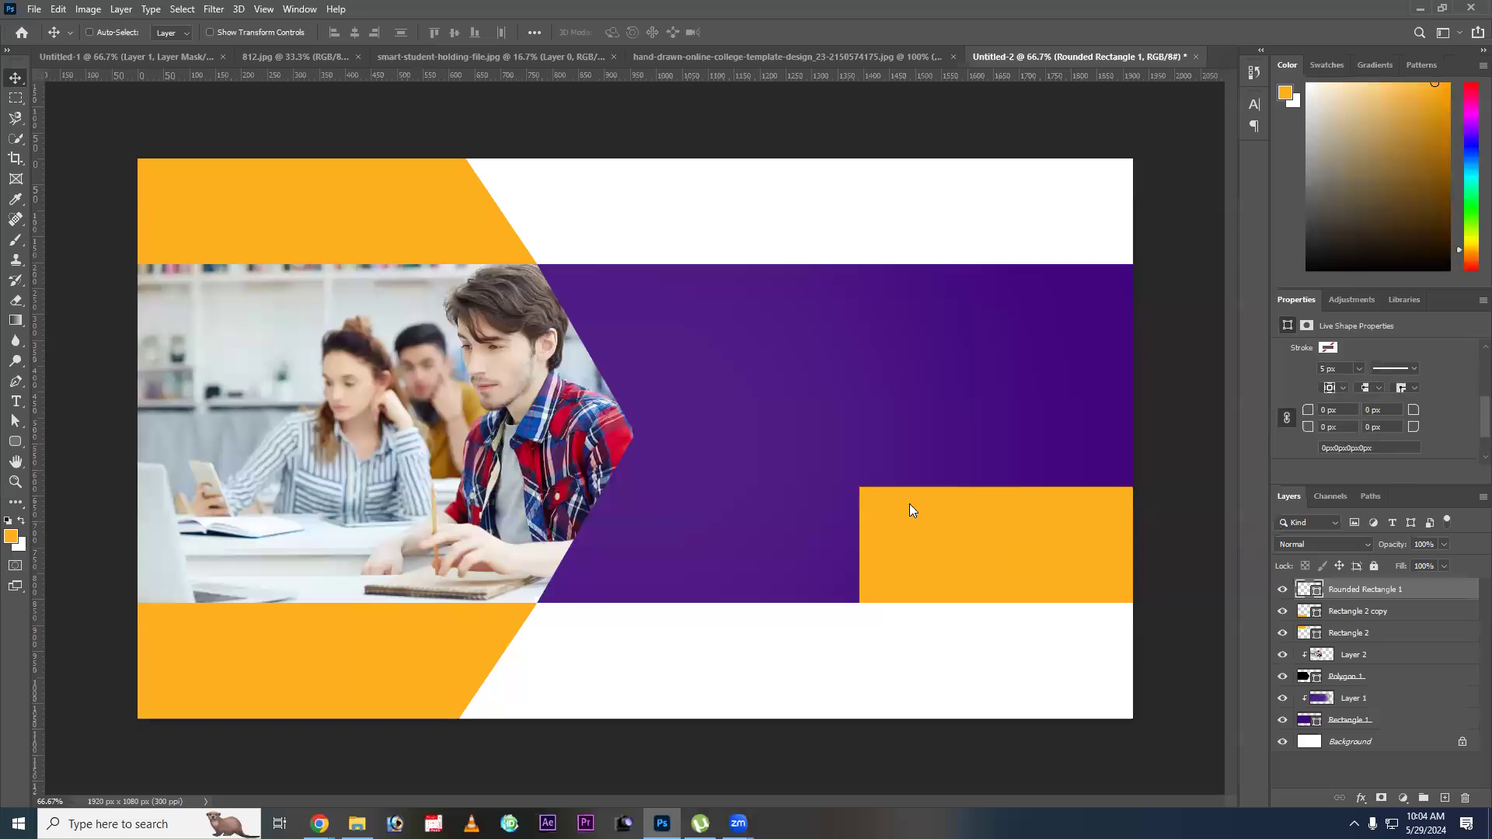
left_click_drag(1225, 417, 1225, 417)
type("60")
key("Return")
type("80")
key("ctrl+t")
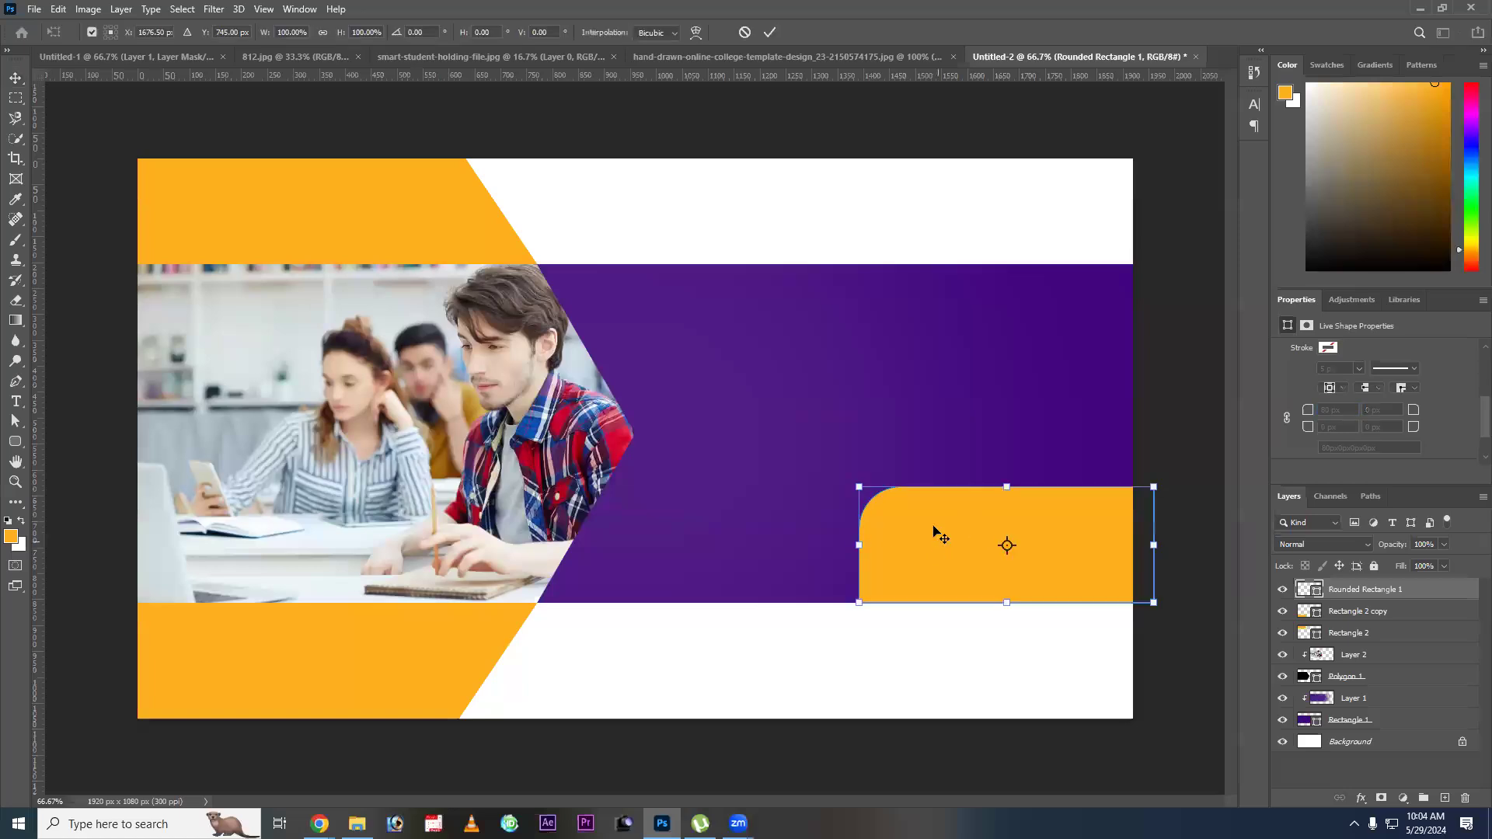
key("Return")
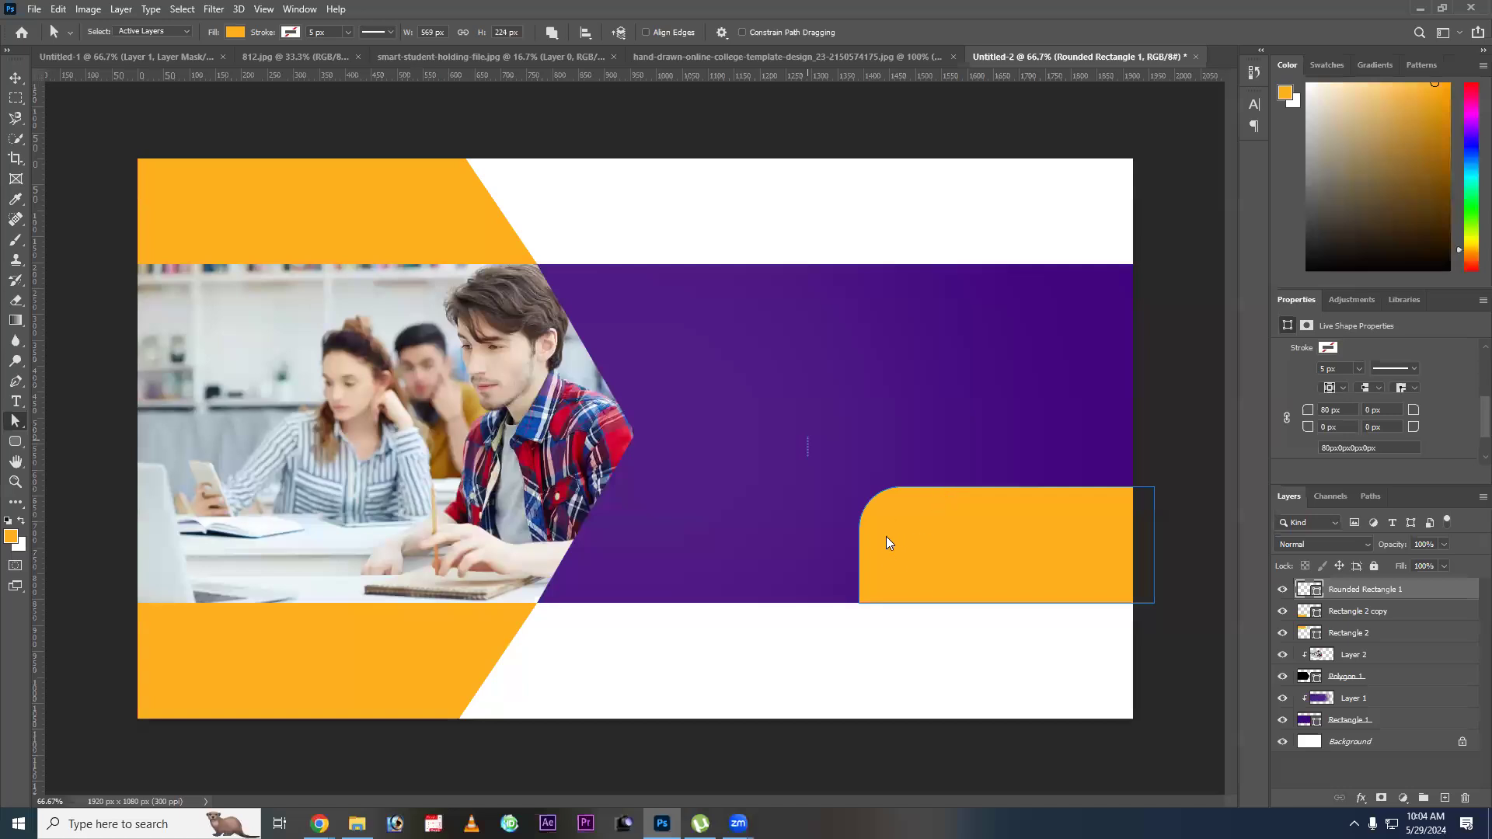
left_click_drag(887, 535, 894, 536)
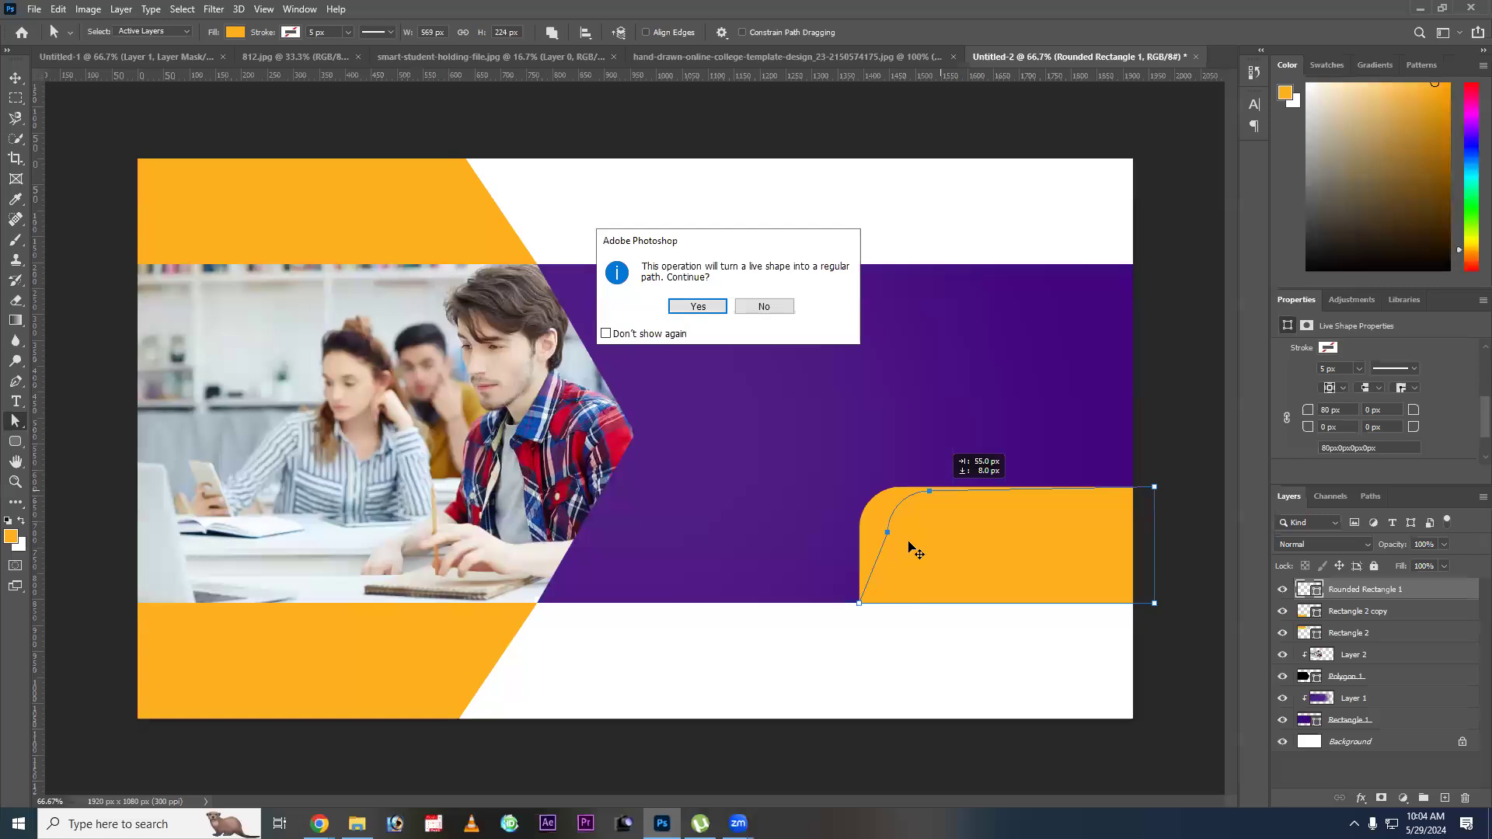
key("Escape")
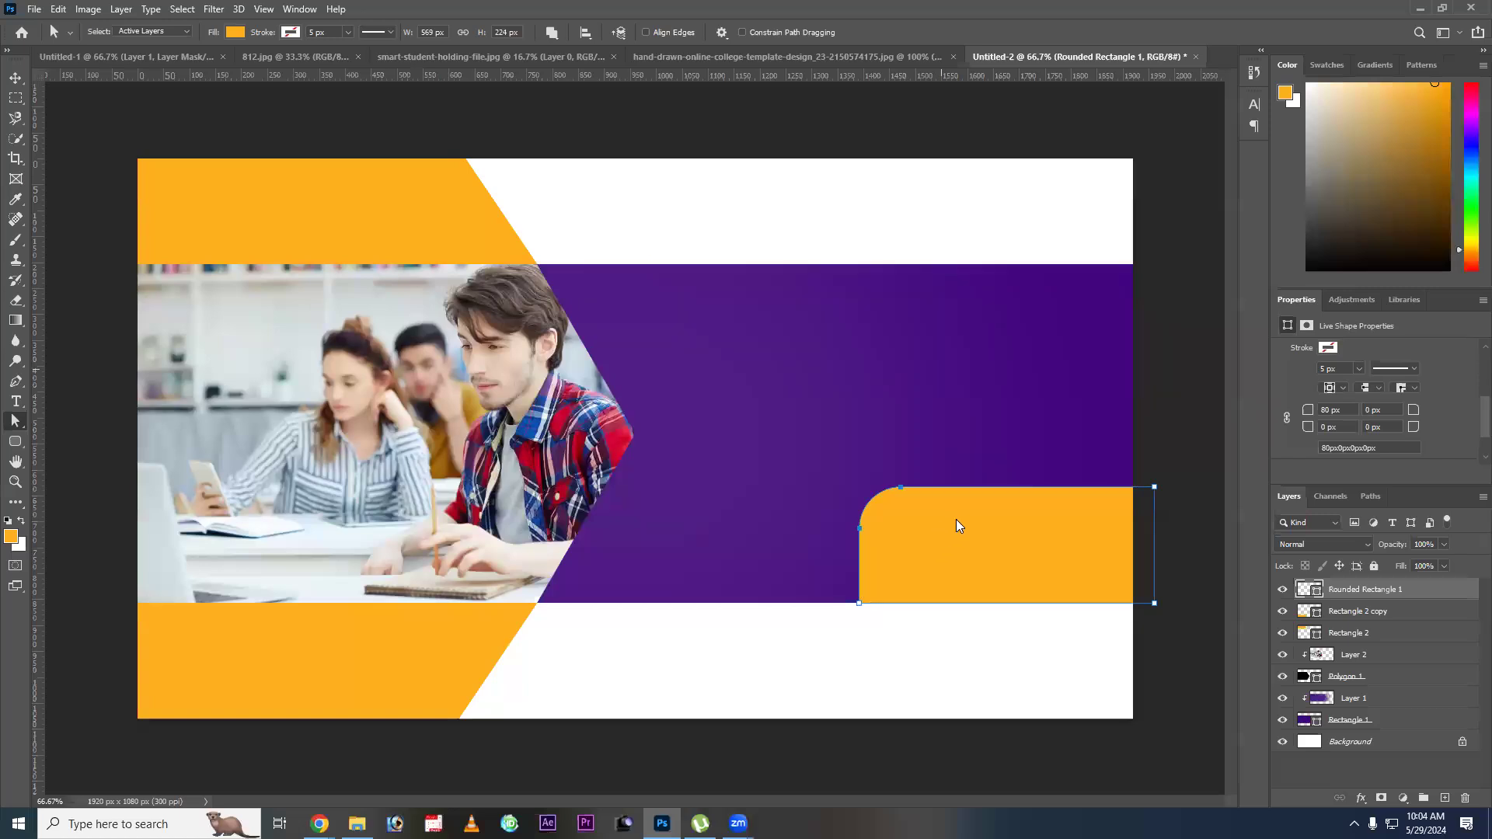
Skew the orange shape horizontally by about -19.9° so its left edge slants like the template's registration strip.
key("v")
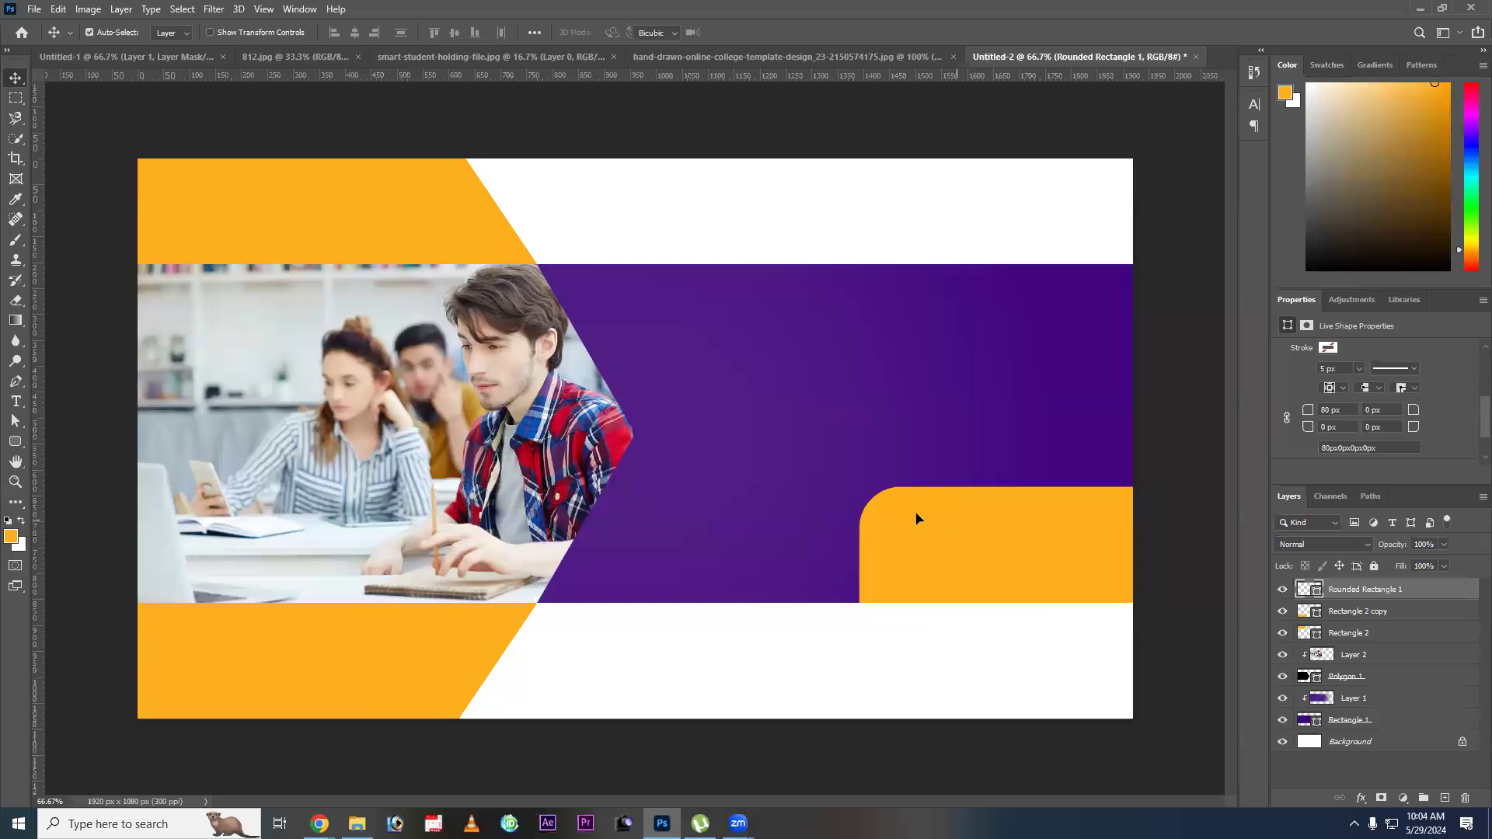
key("ctrl+t")
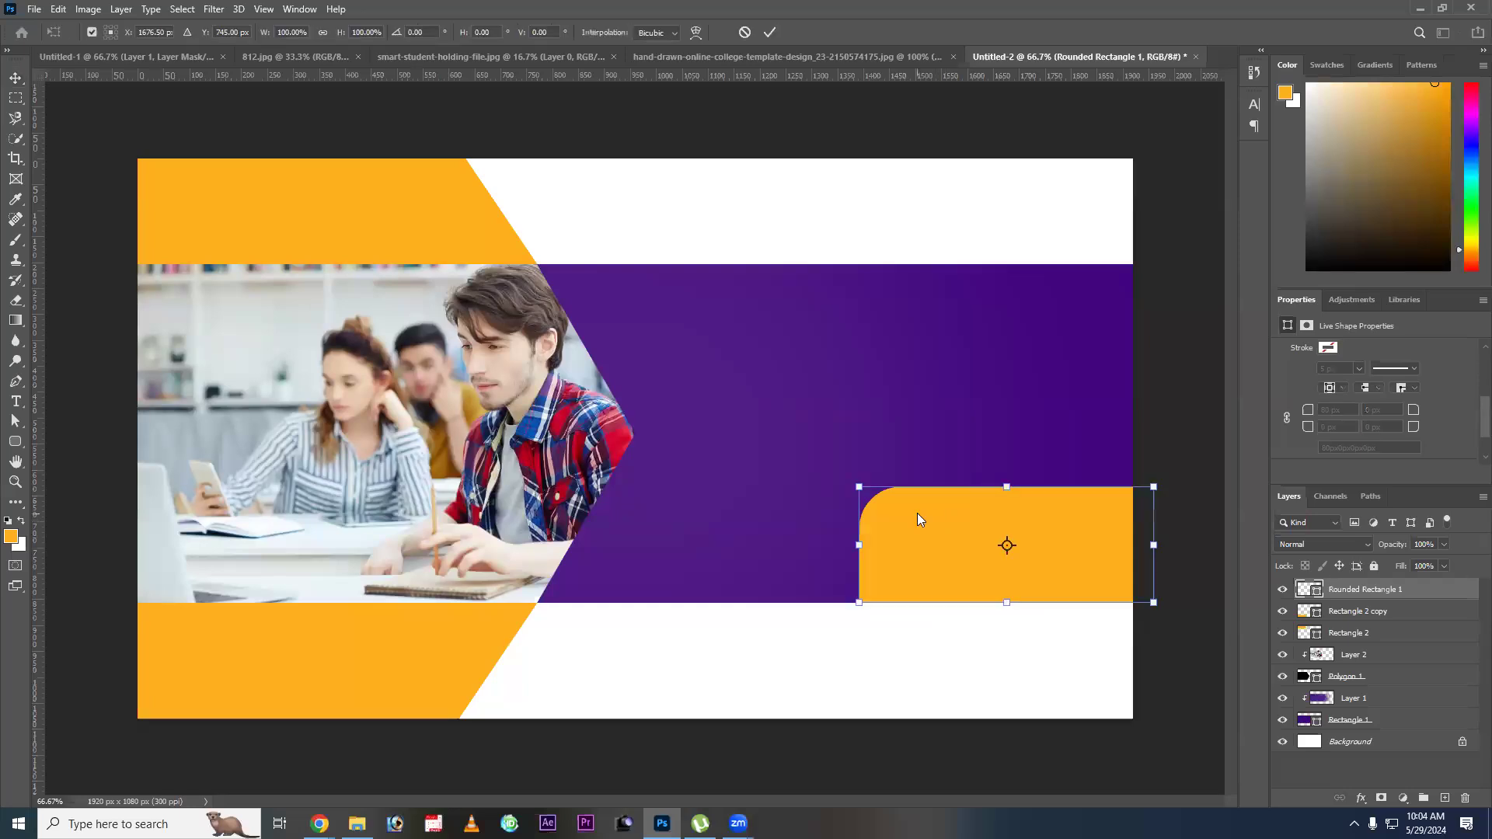
right_click(949, 579)
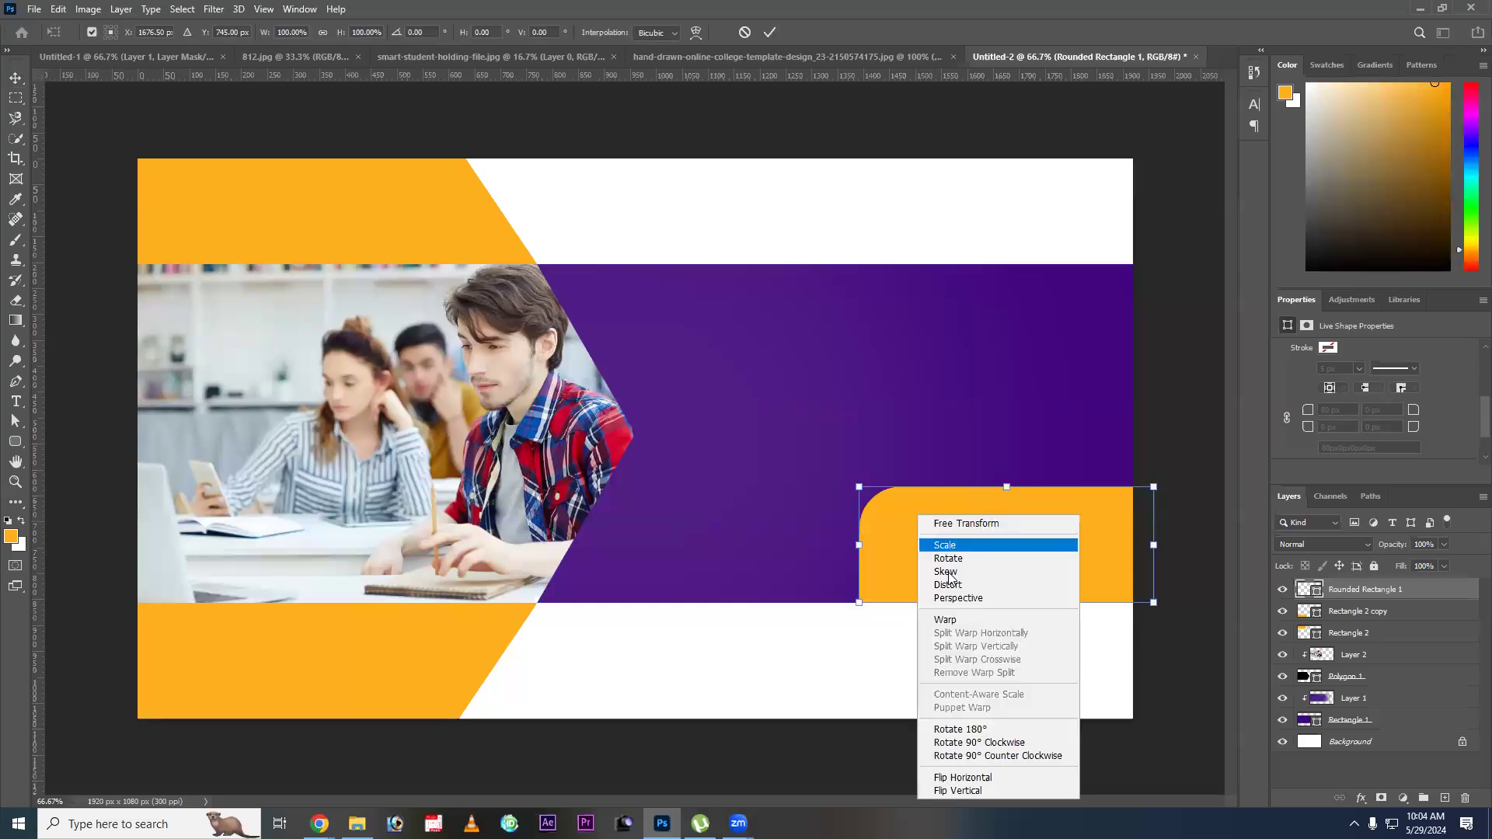
left_click(1012, 524)
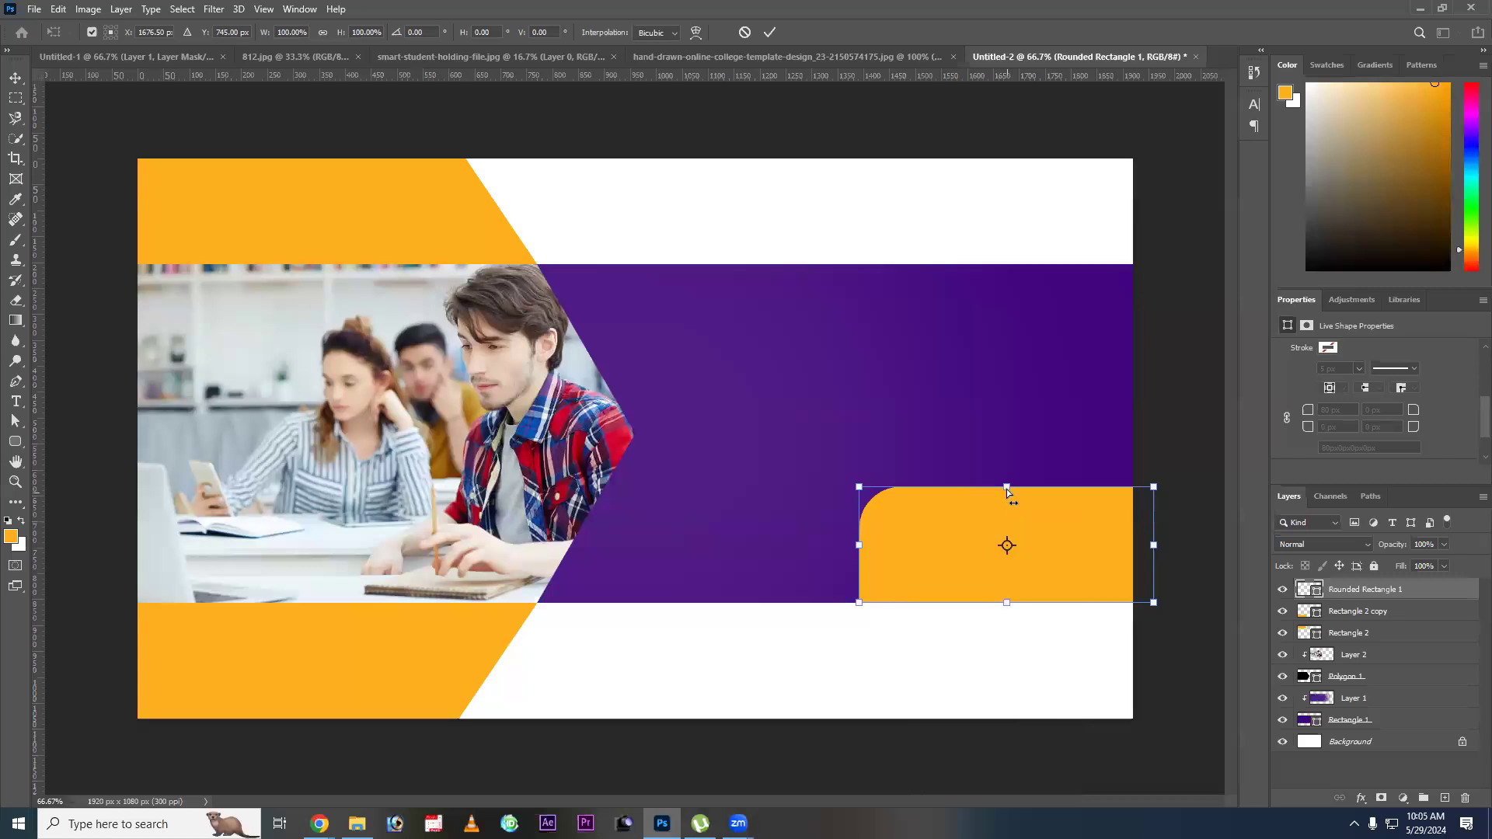
left_click_drag(1043, 492, 1050, 492)
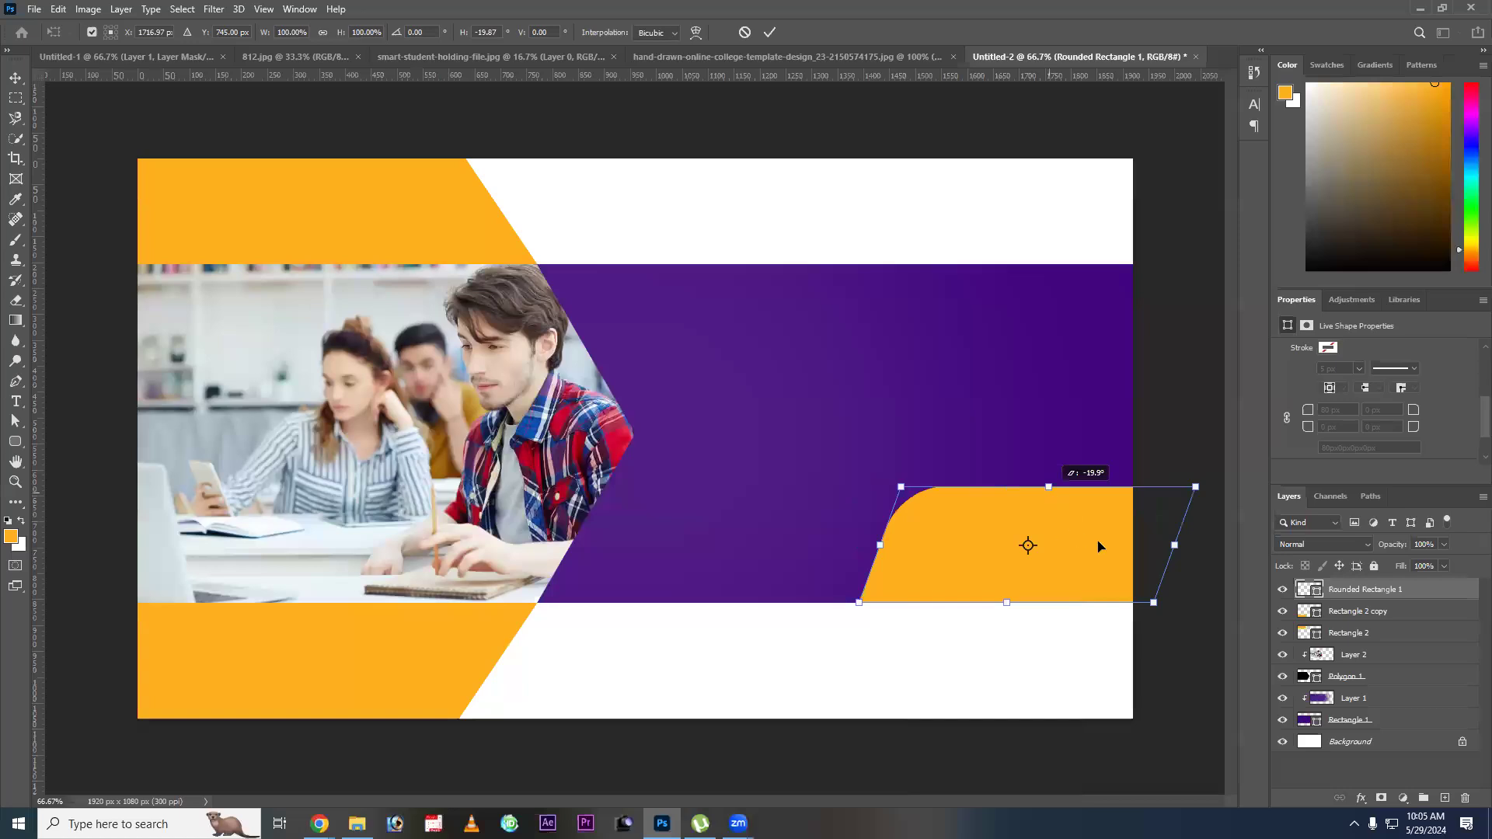
key("Return")
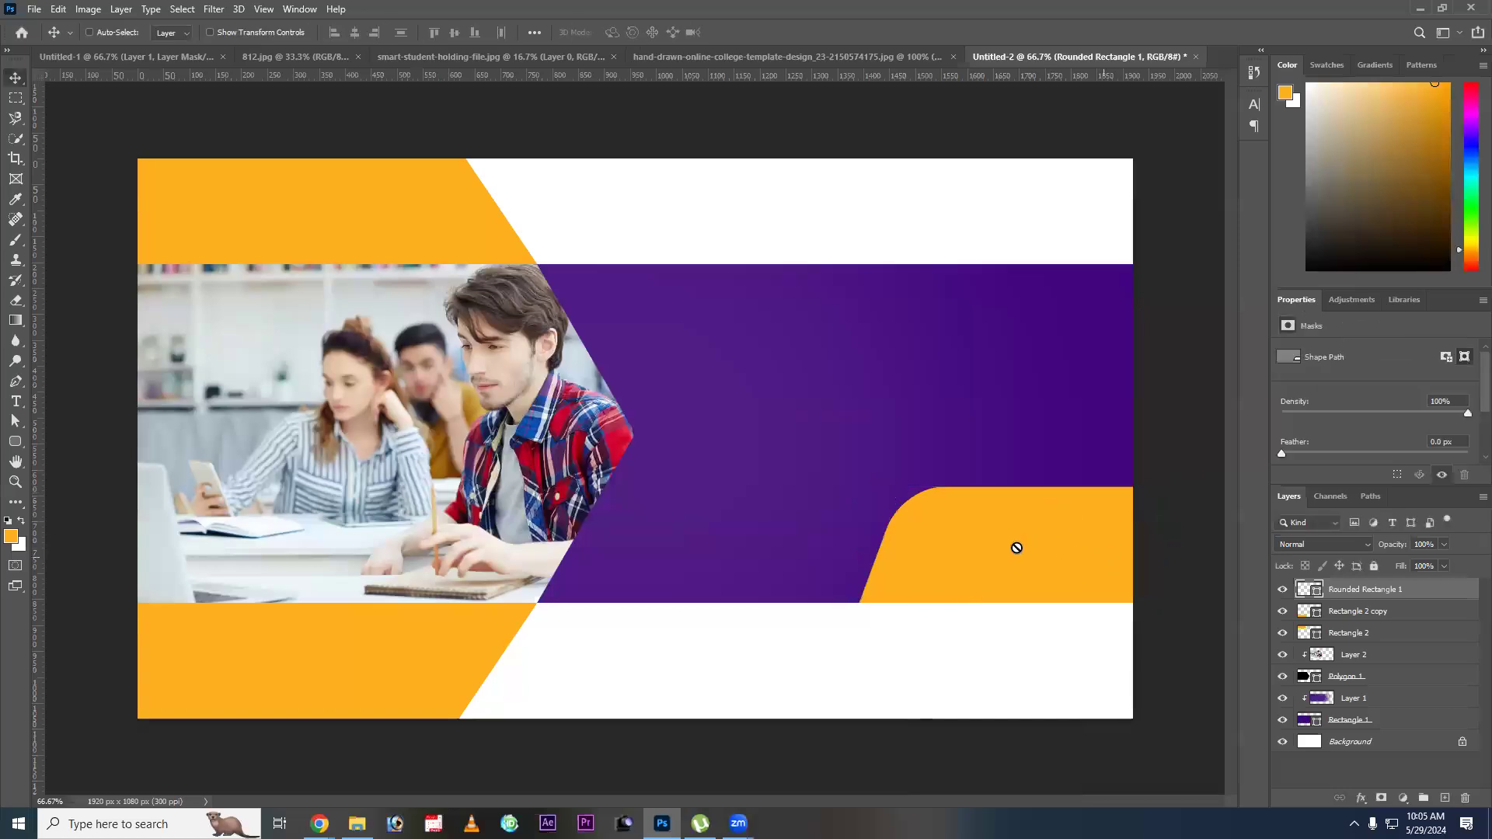
Shorten the skewed orange shape to about 167 px high by raising its lower anchors, and realign it with the purple band's lower edge.
key("b")
key("v")
left_click(15, 421)
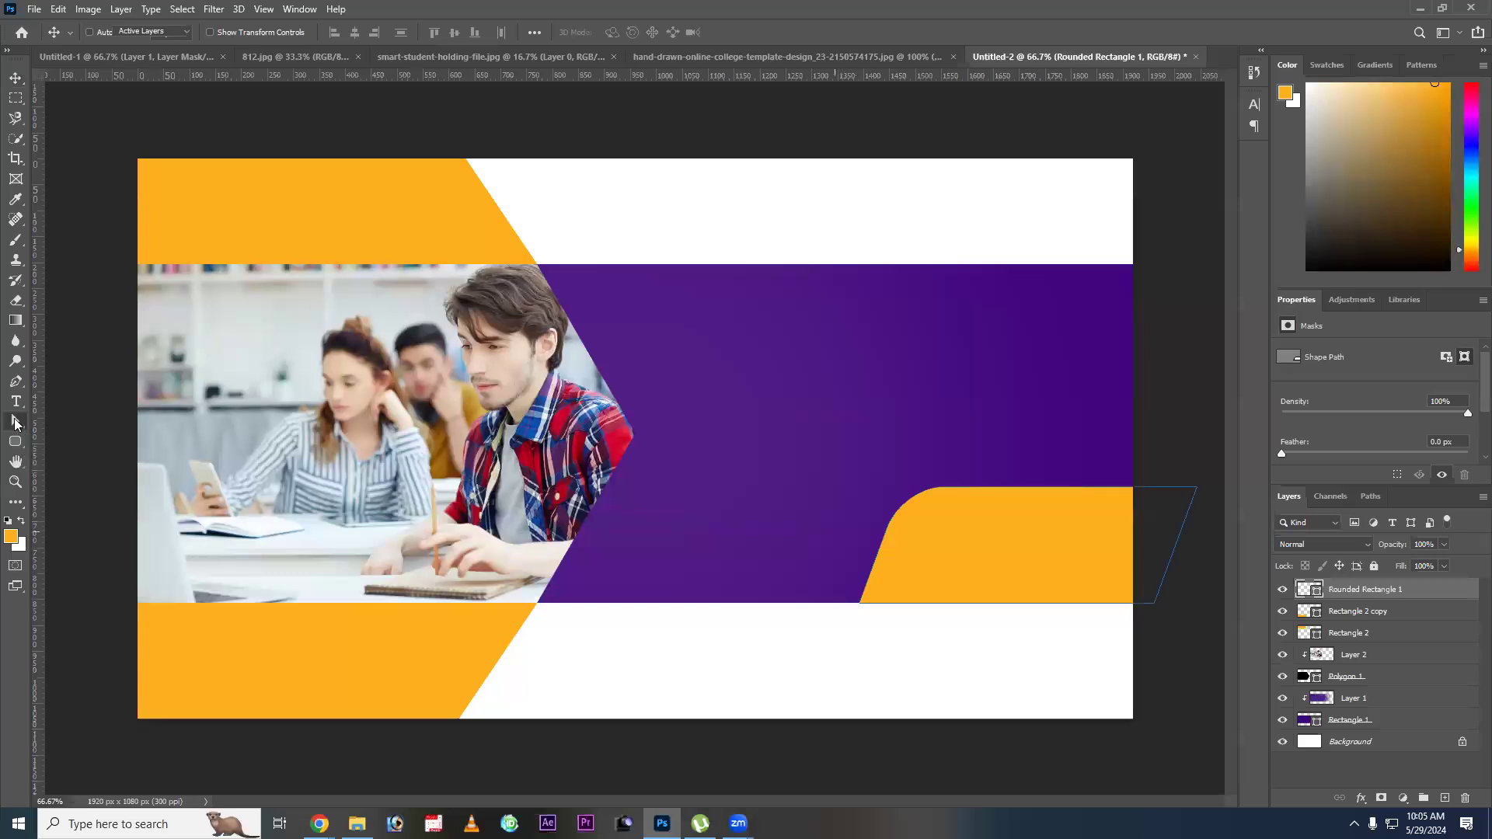
left_click_drag(812, 636, 1142, 582)
left_click_drag(948, 601, 958, 571)
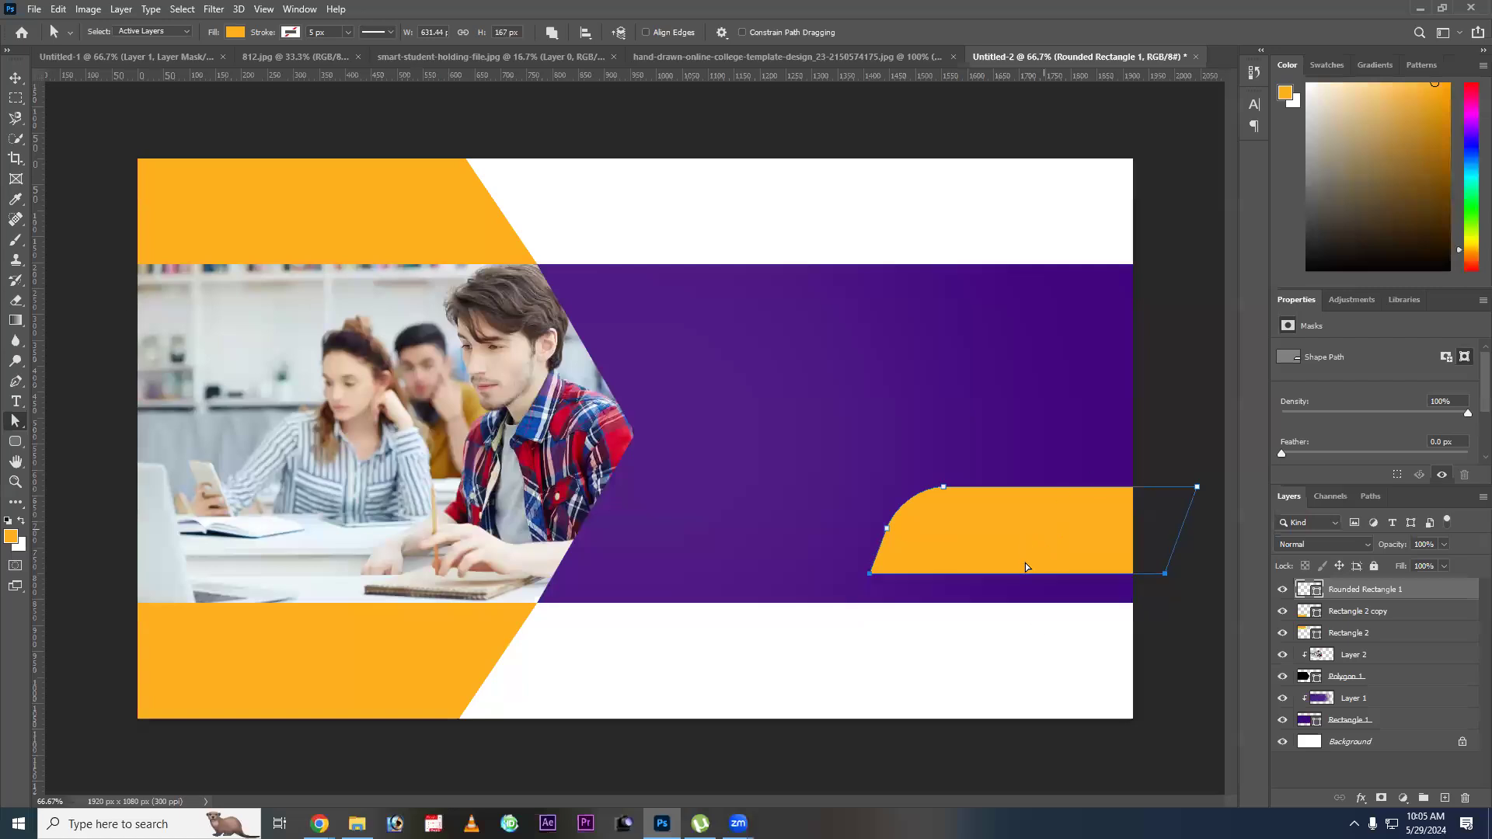
key("v")
left_click_drag(1024, 563, 1024, 592)
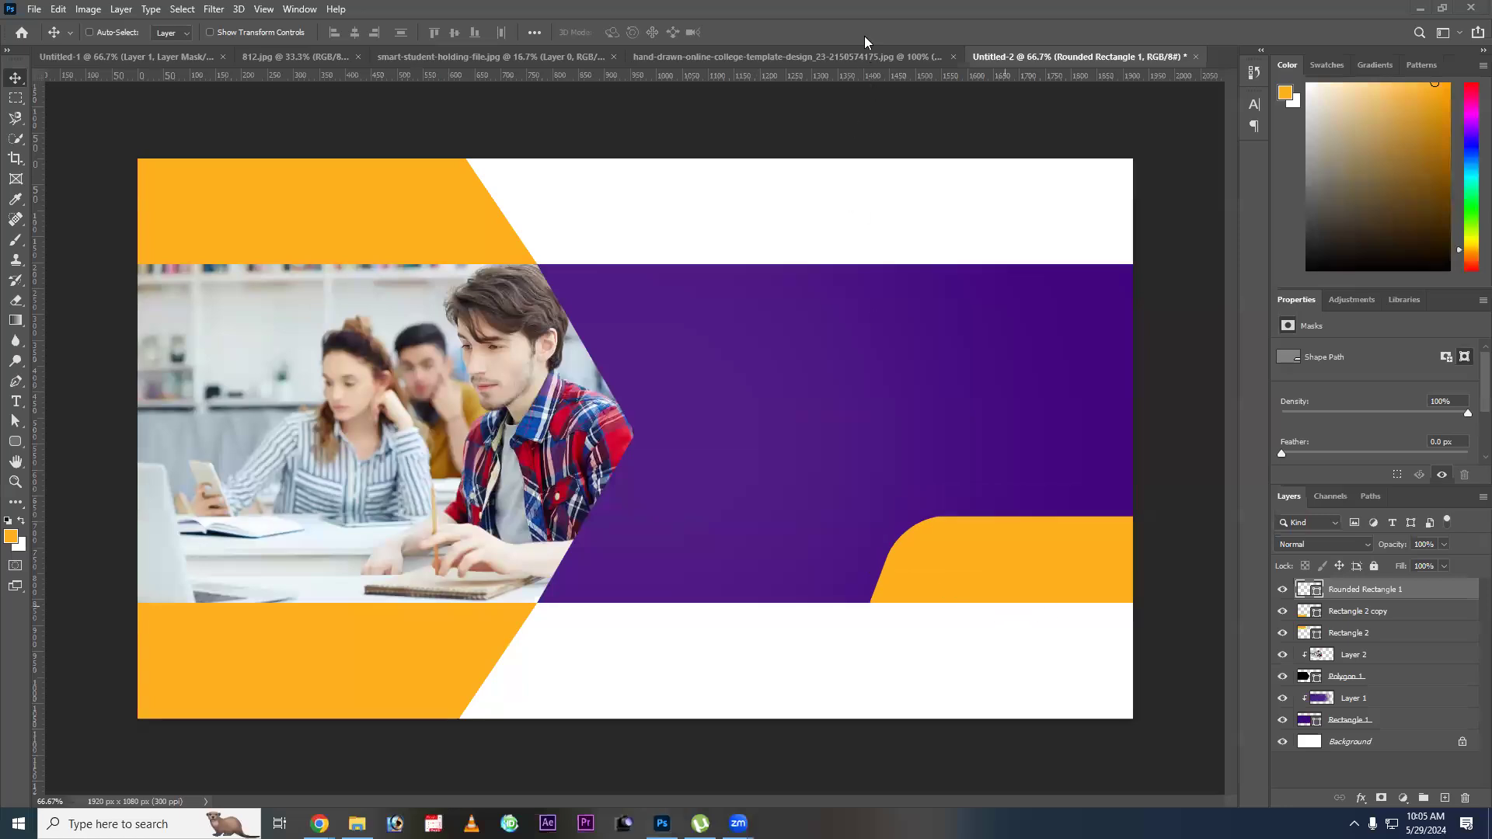
Compare with the college template and move the orange shape horizontally toward the photo along the purple band's lower edge.
left_click(858, 56)
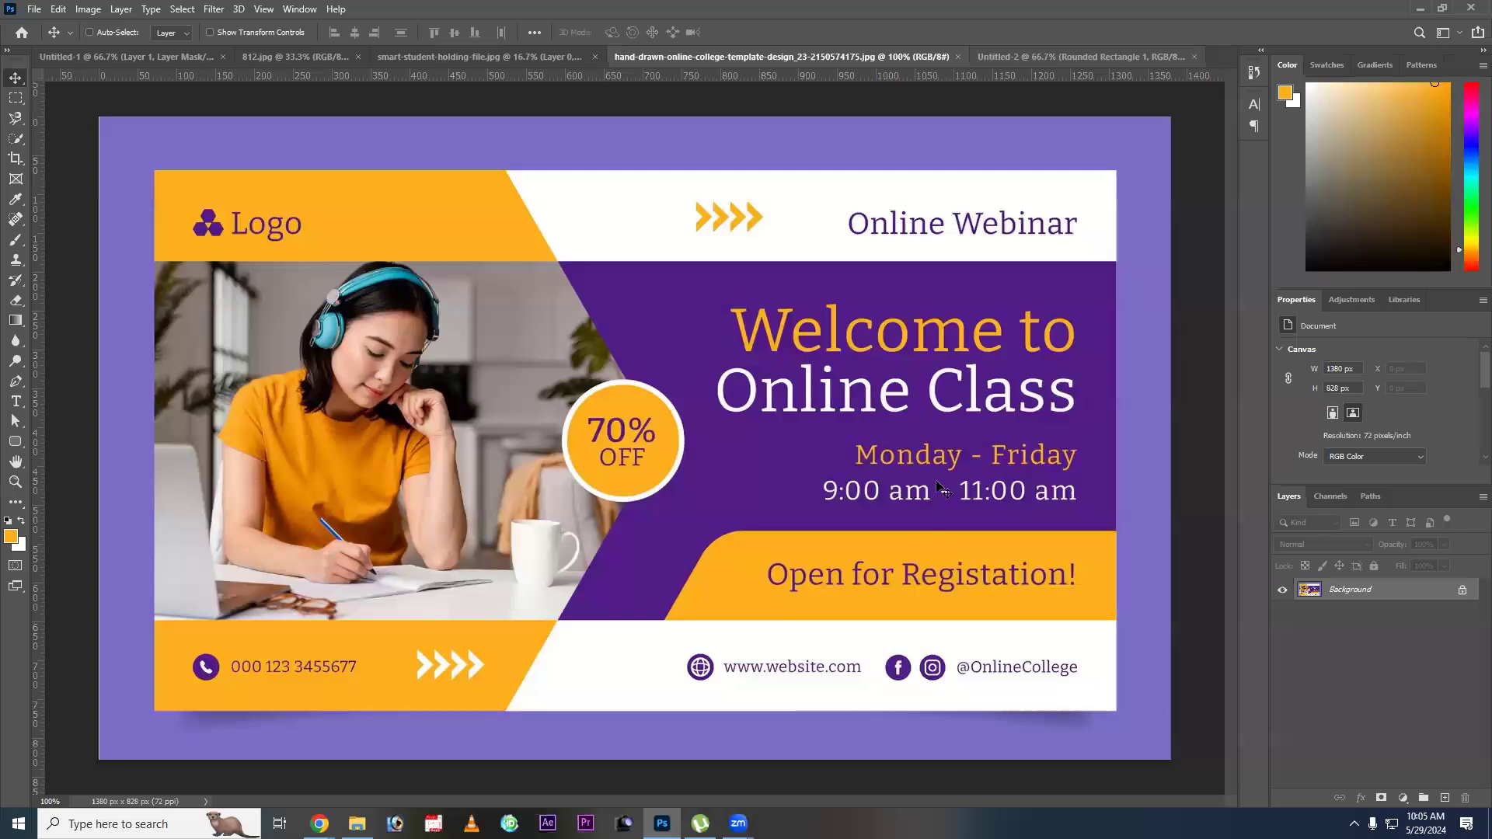
left_click(1182, 56)
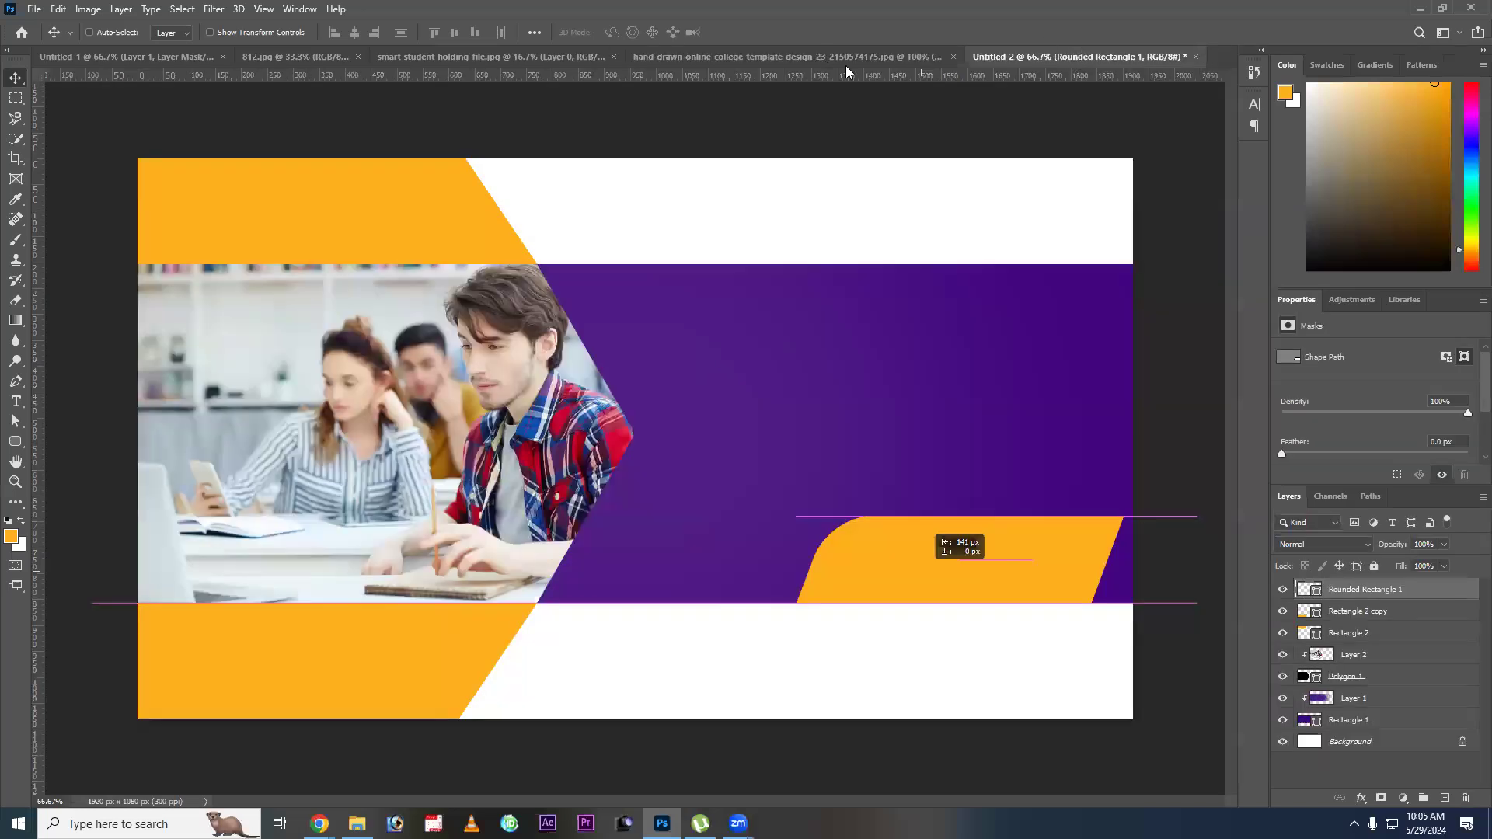
left_click_drag(922, 571, 849, 572)
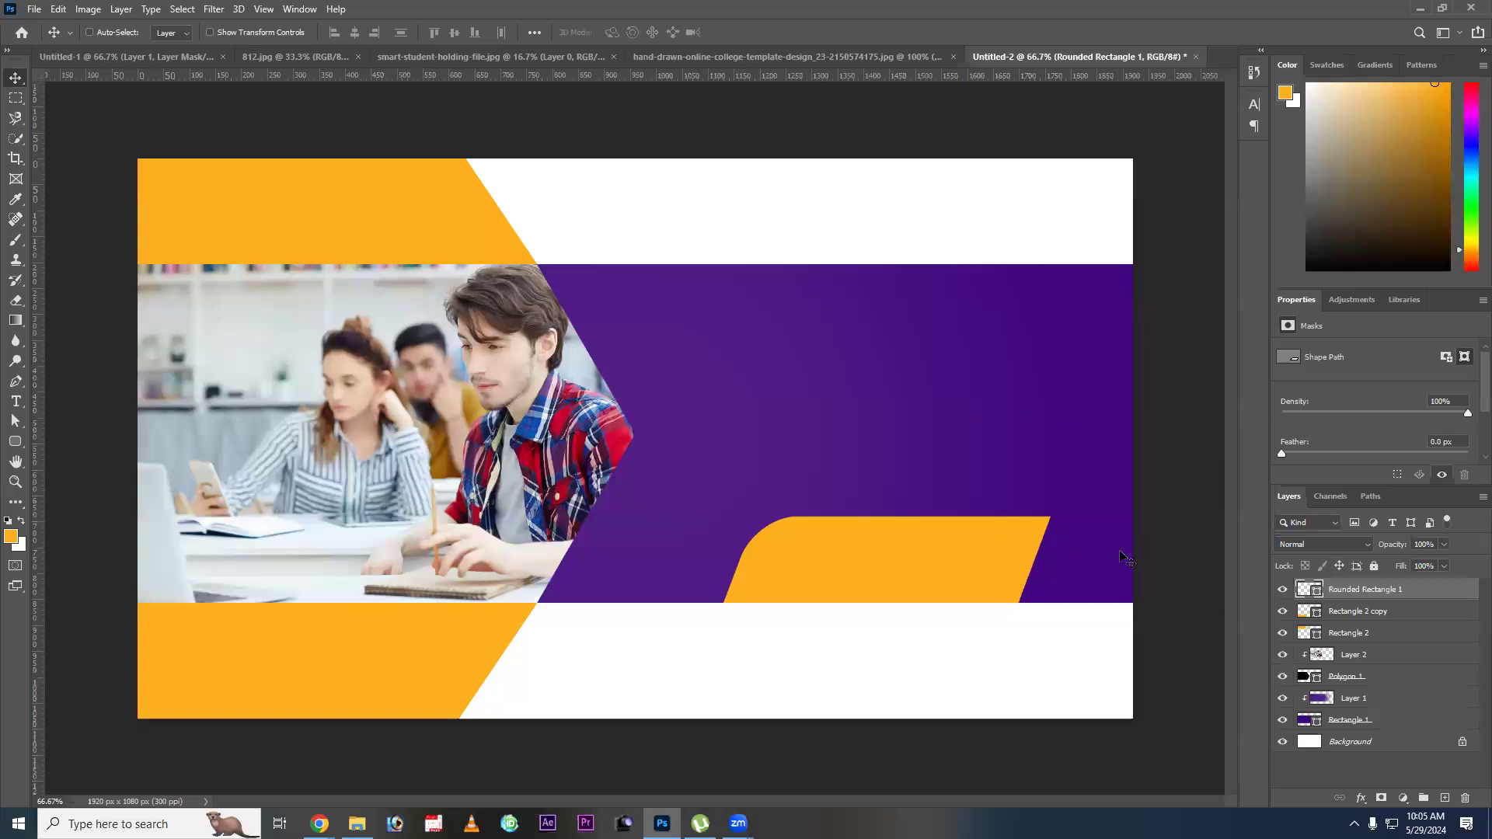
Extend the orange shape's right-hand anchors past the canvas edge, making the shape about 893 px wide.
scroll(1083, 486, "down", 3)
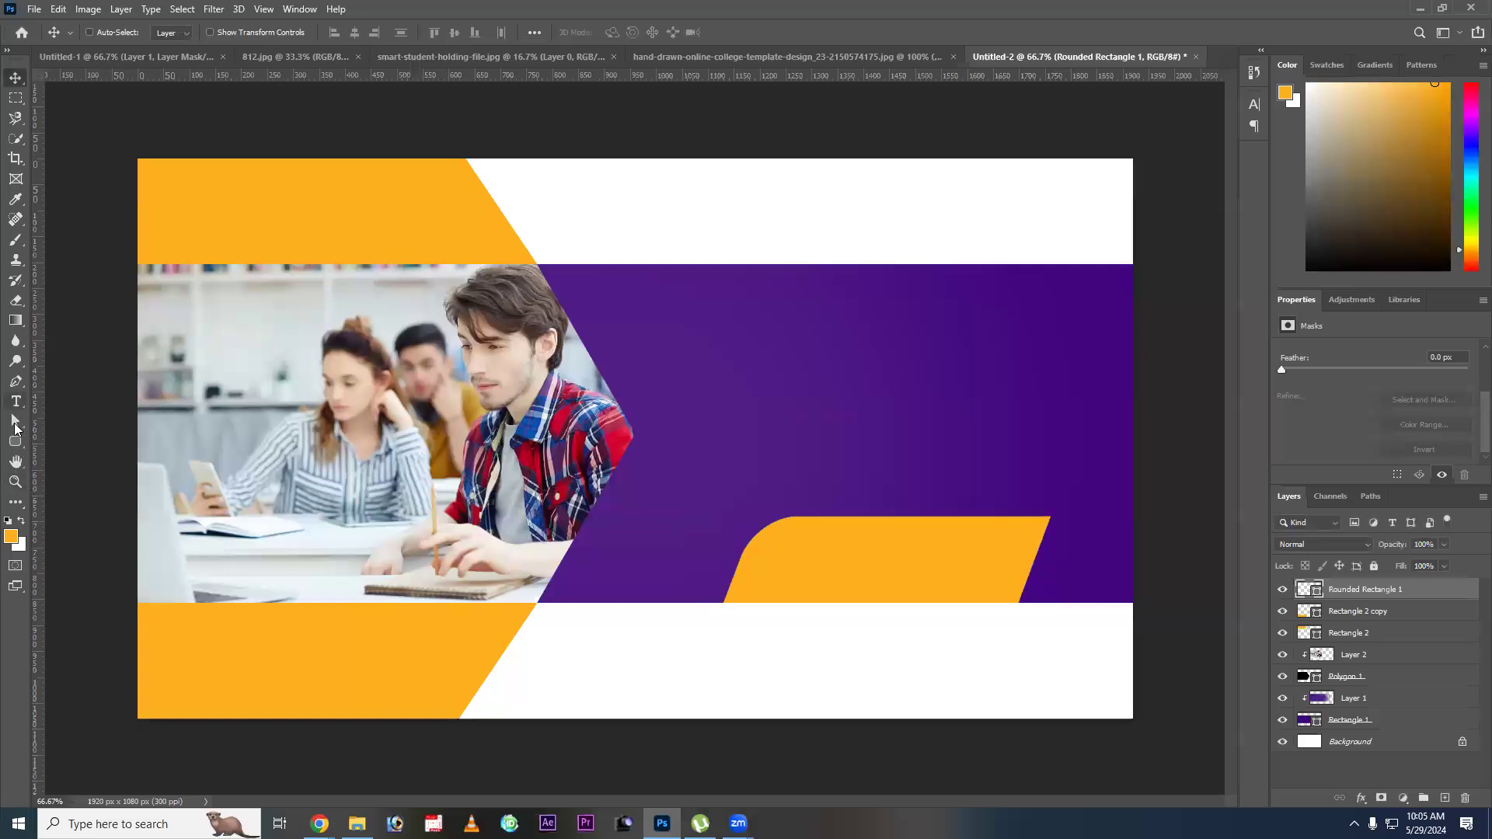
key("a")
left_click(1031, 568)
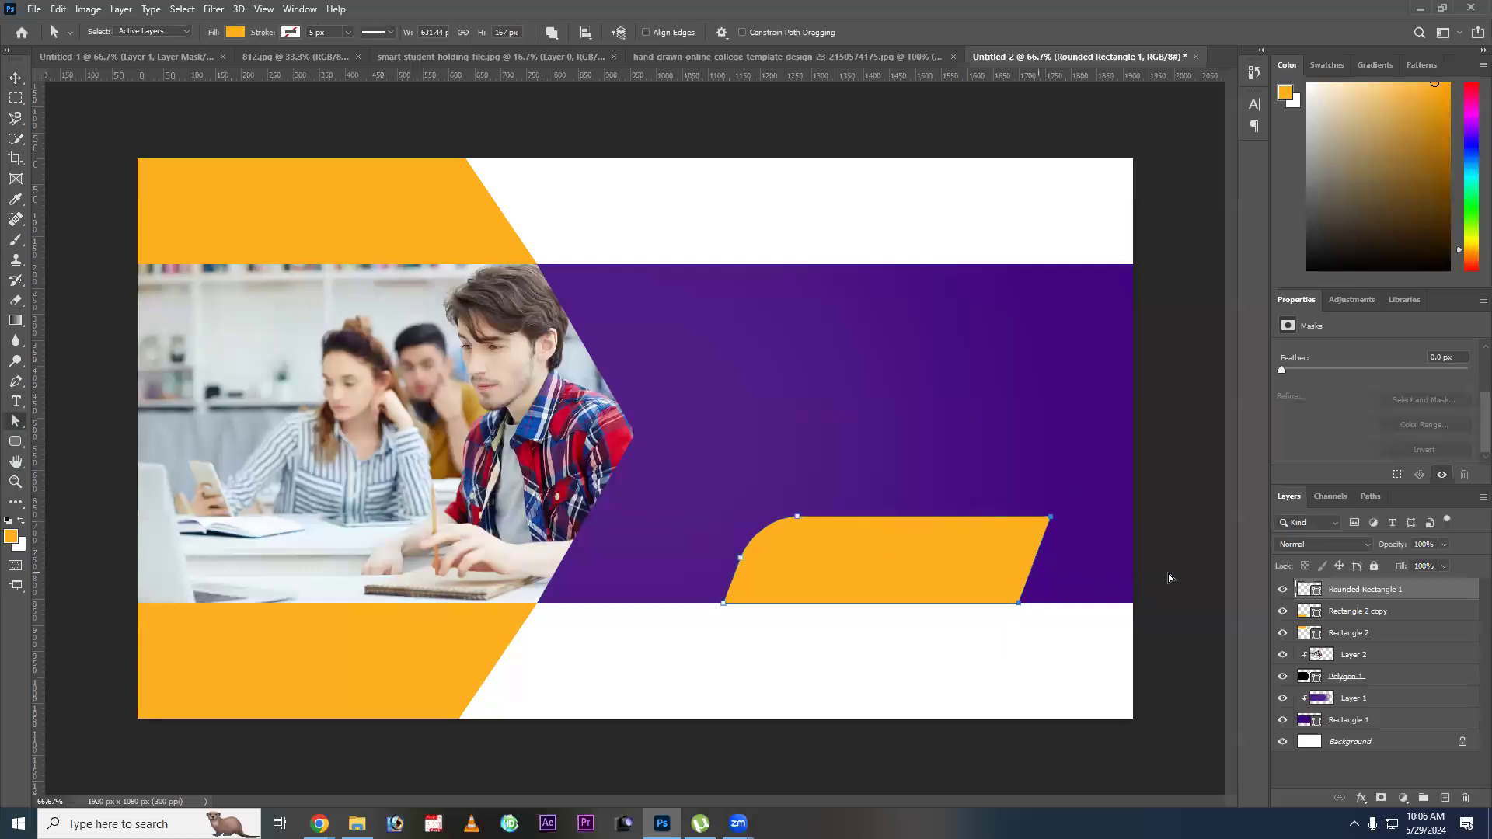
left_click_drag(1038, 571, 921, 583)
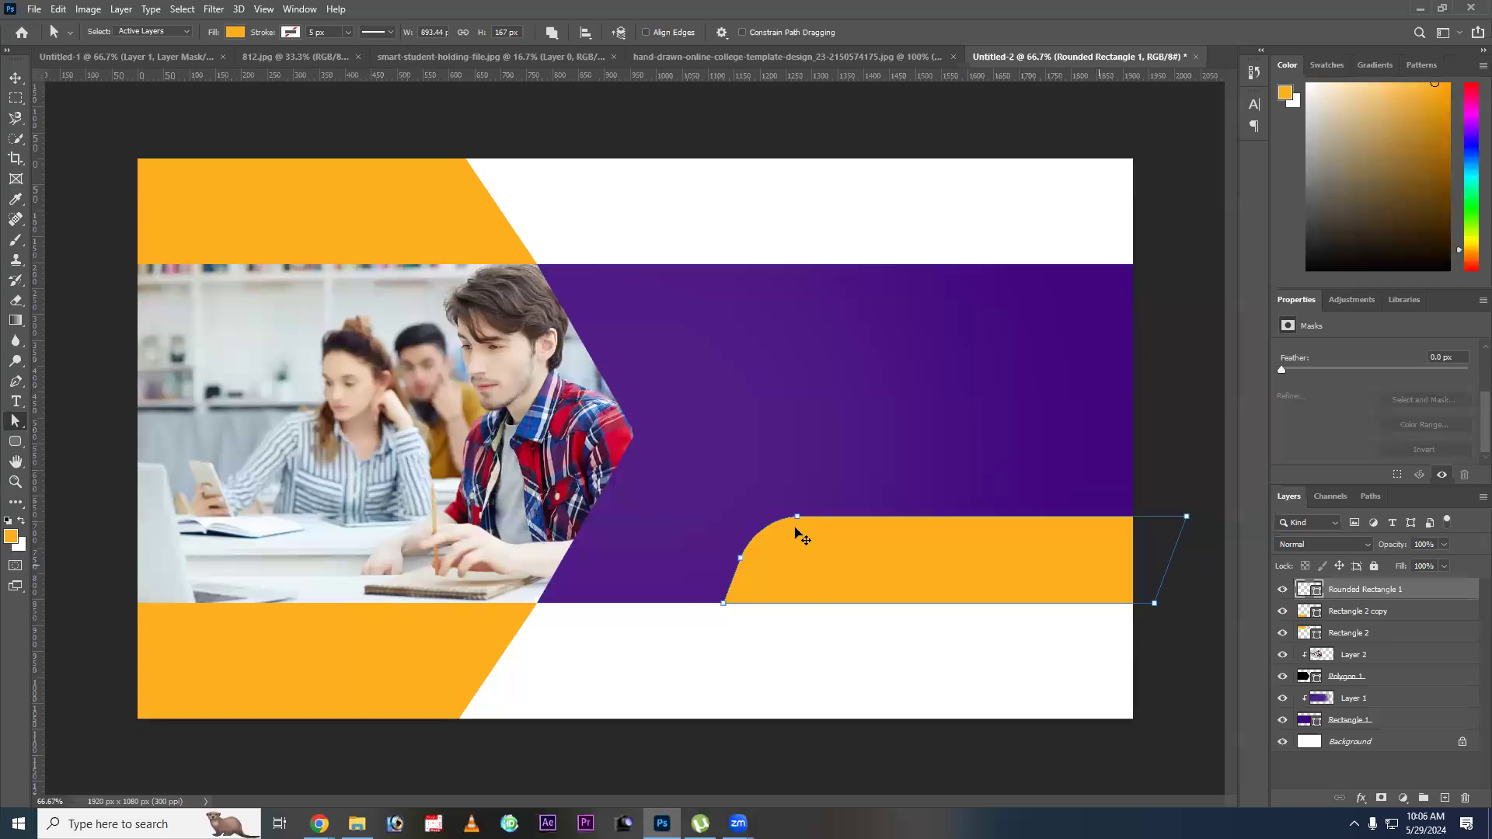
key("v")
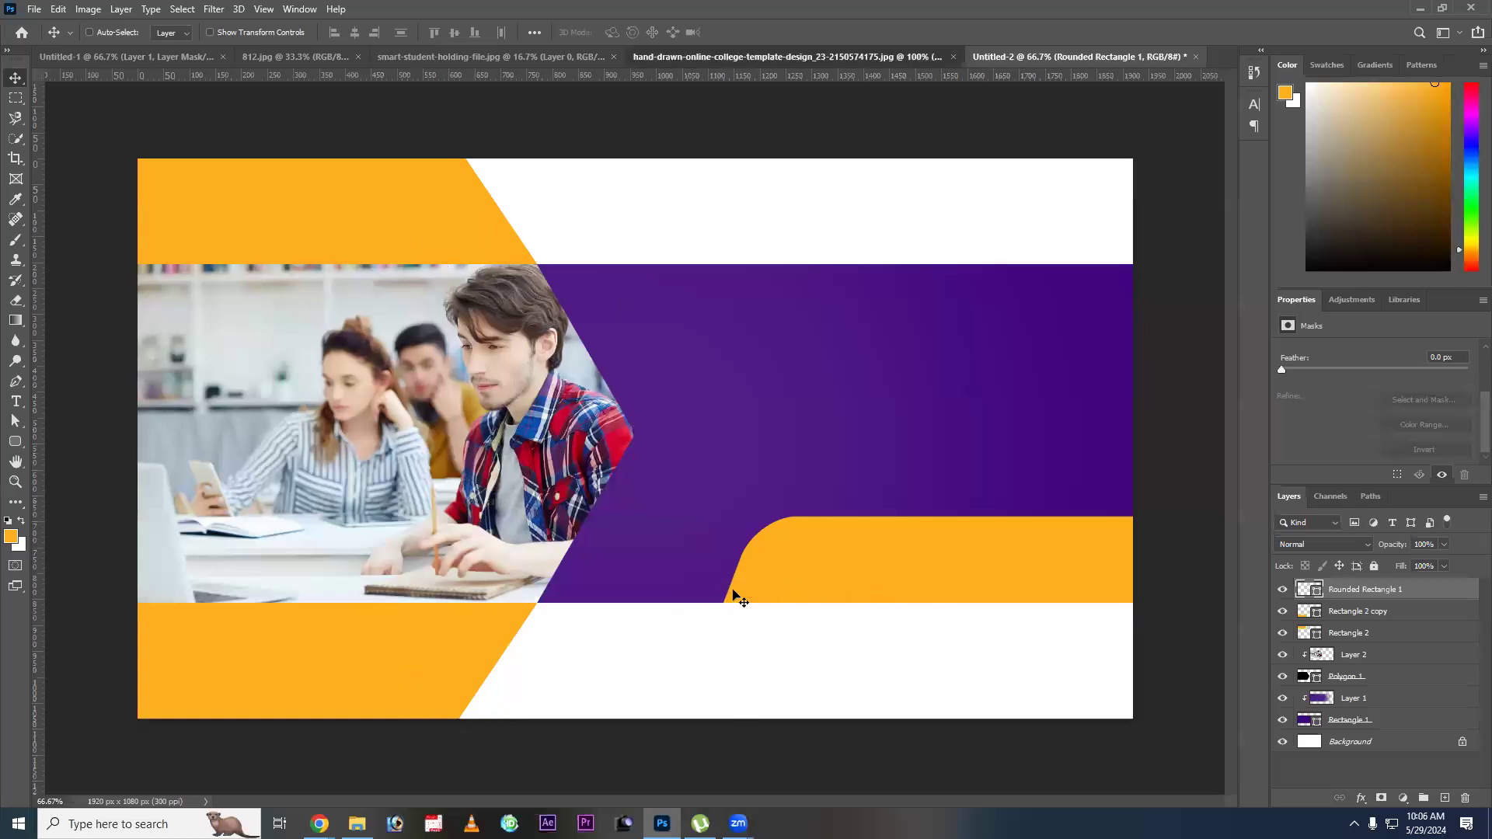
Draw an orange circle about 229 px across with a 5 px white outline and center it on the photo's arrow tip.
key("ctrl+shift+Tab")
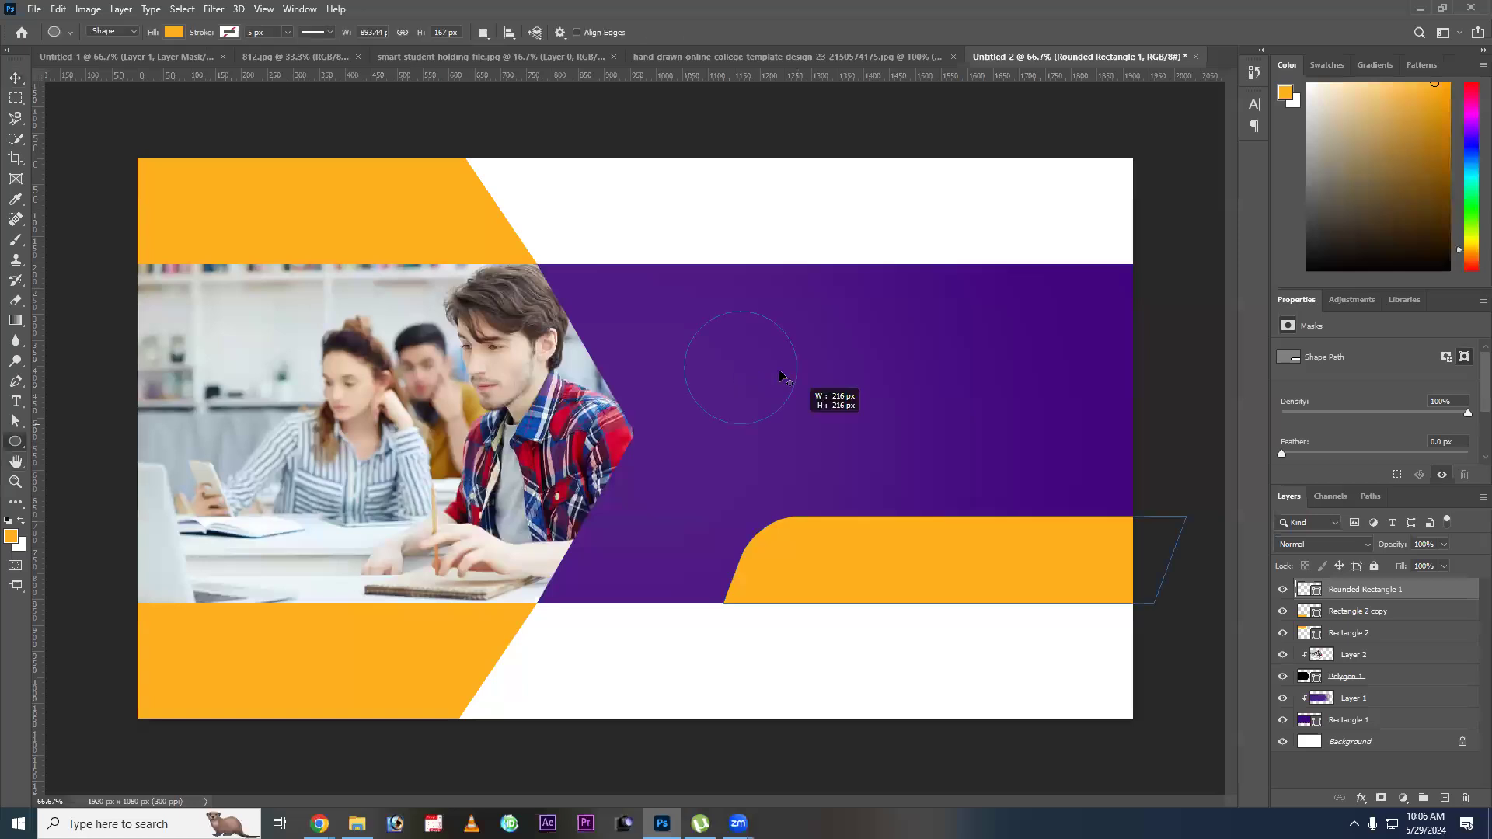
left_click_drag(783, 376, 789, 382)
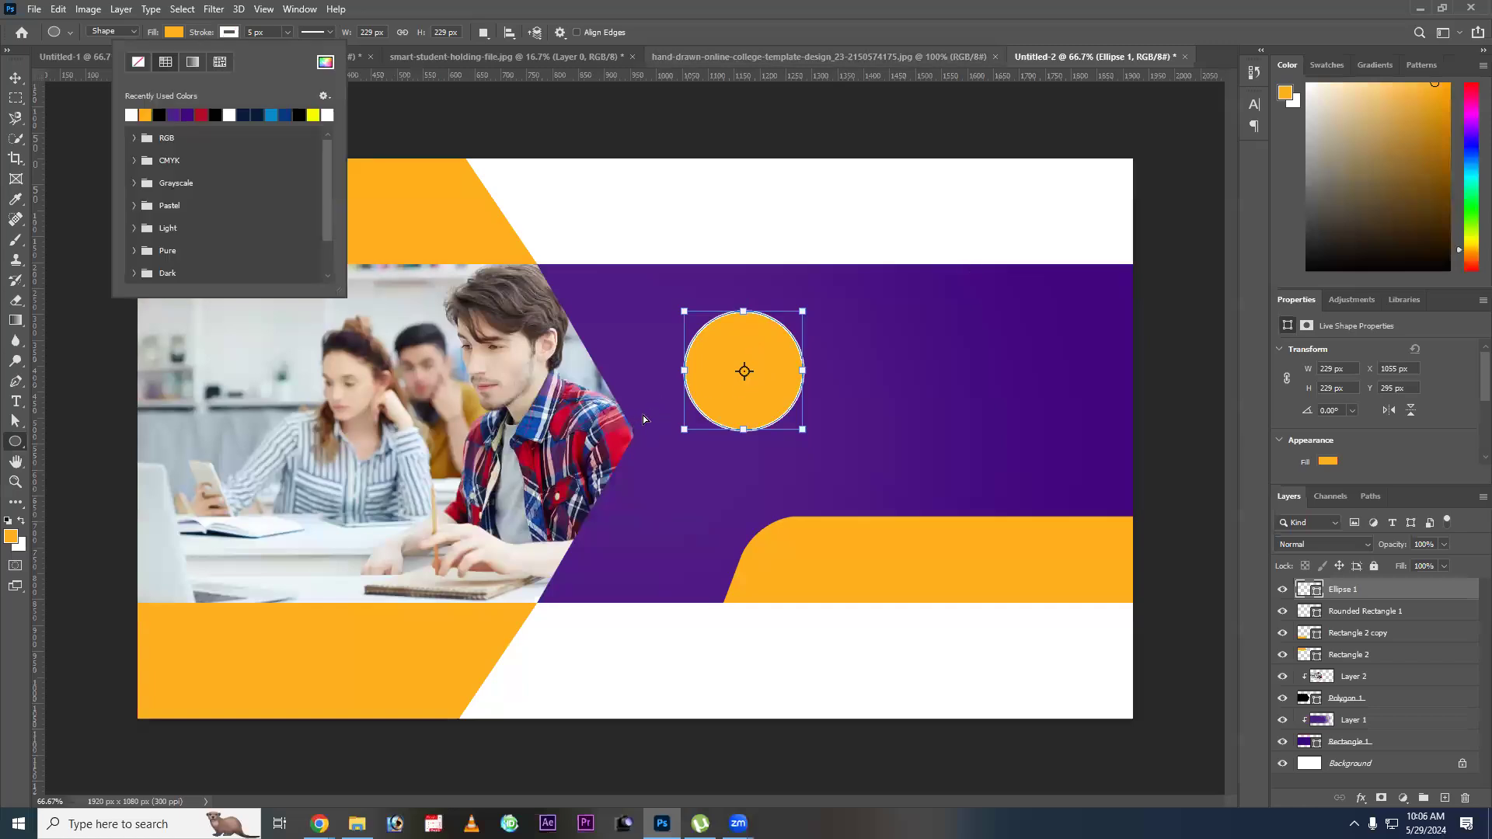
key("v")
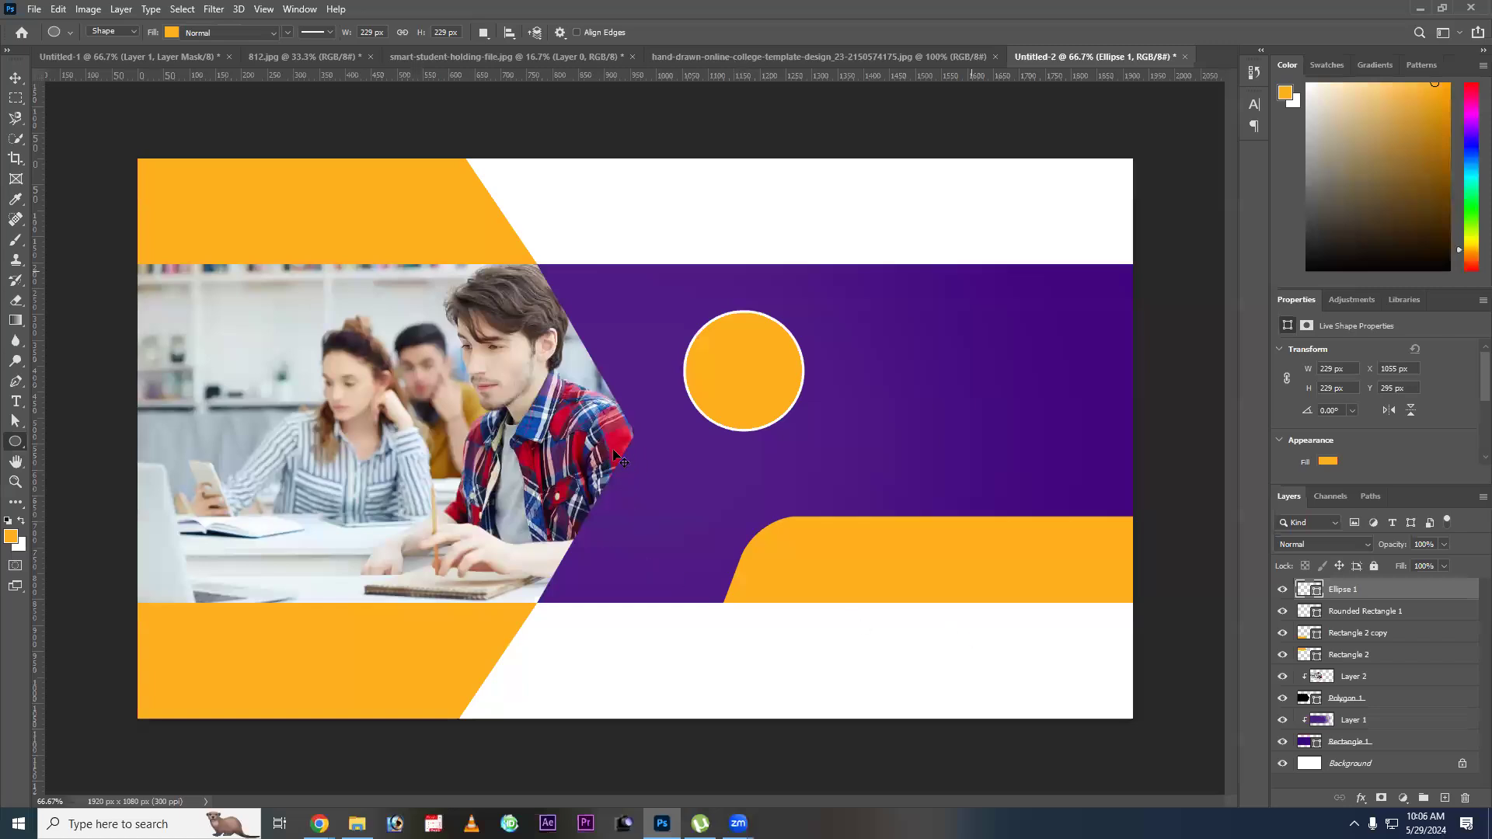
left_click_drag(503, 555, 383, 618)
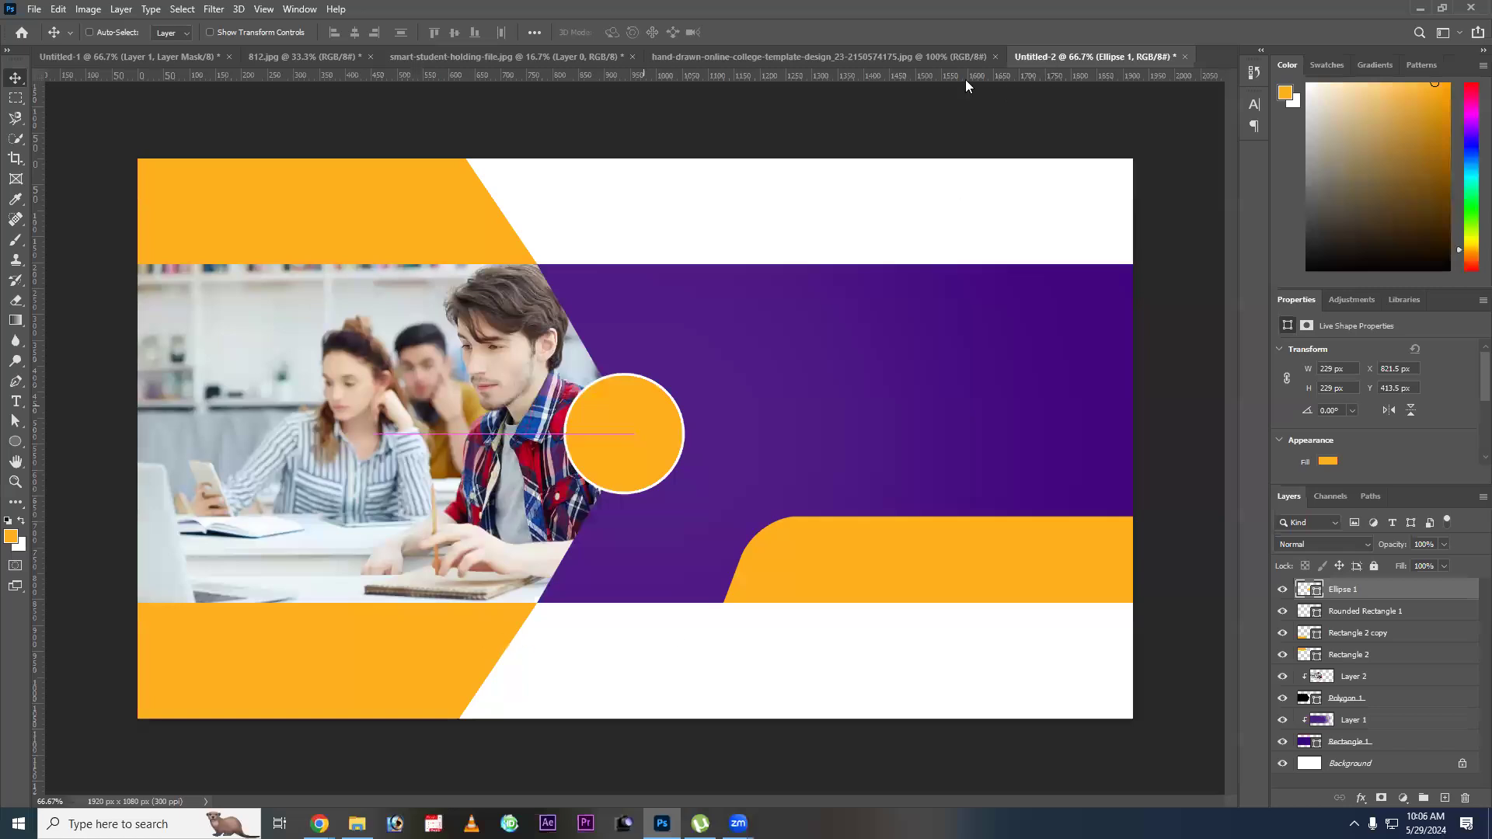
Check the template's heading and start an orange text line reading "Wellcome" in the upper part of the purple band.
left_click(798, 57)
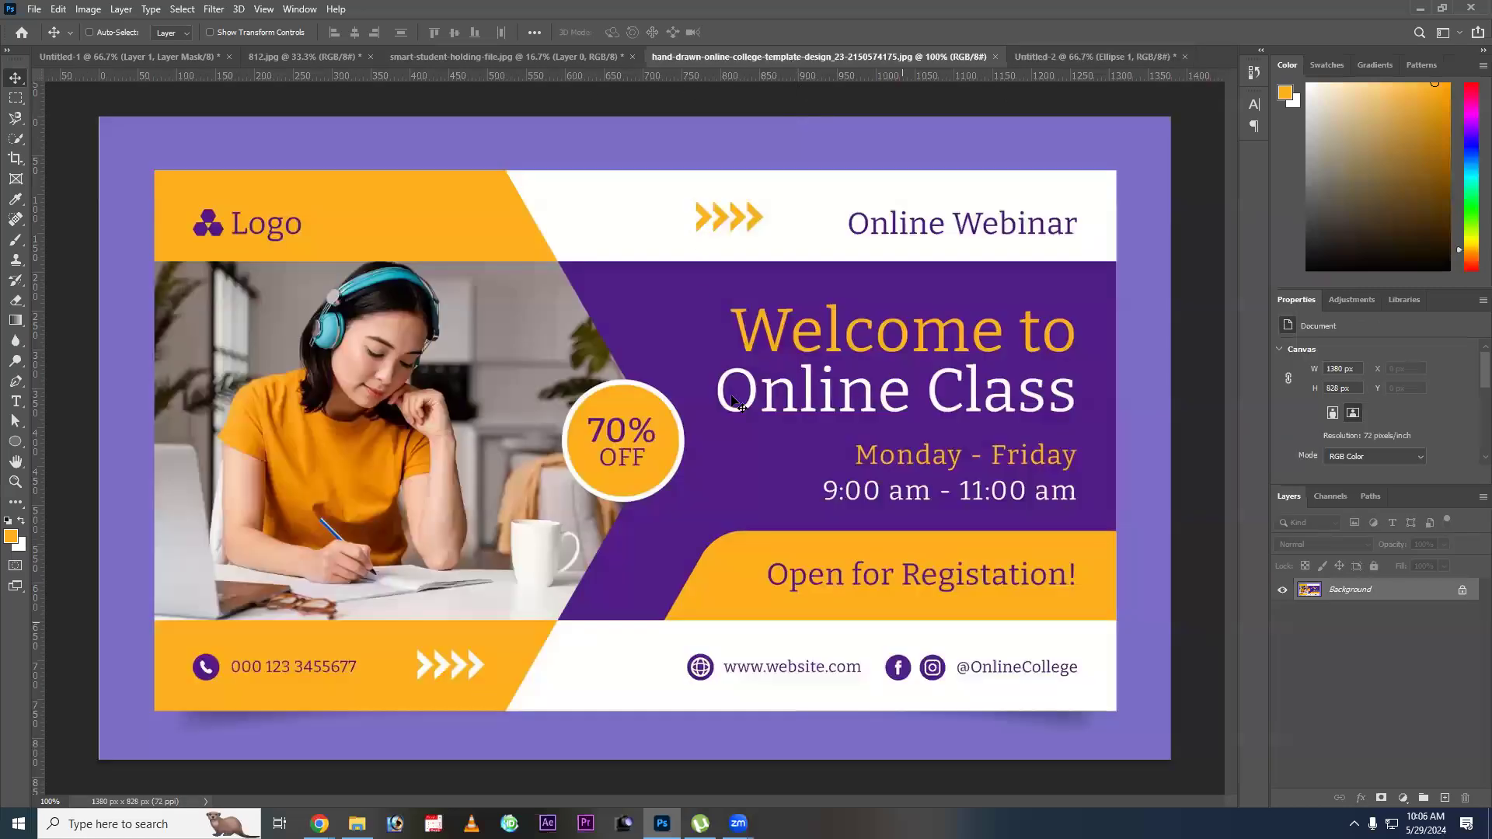
key("ctrl+Tab")
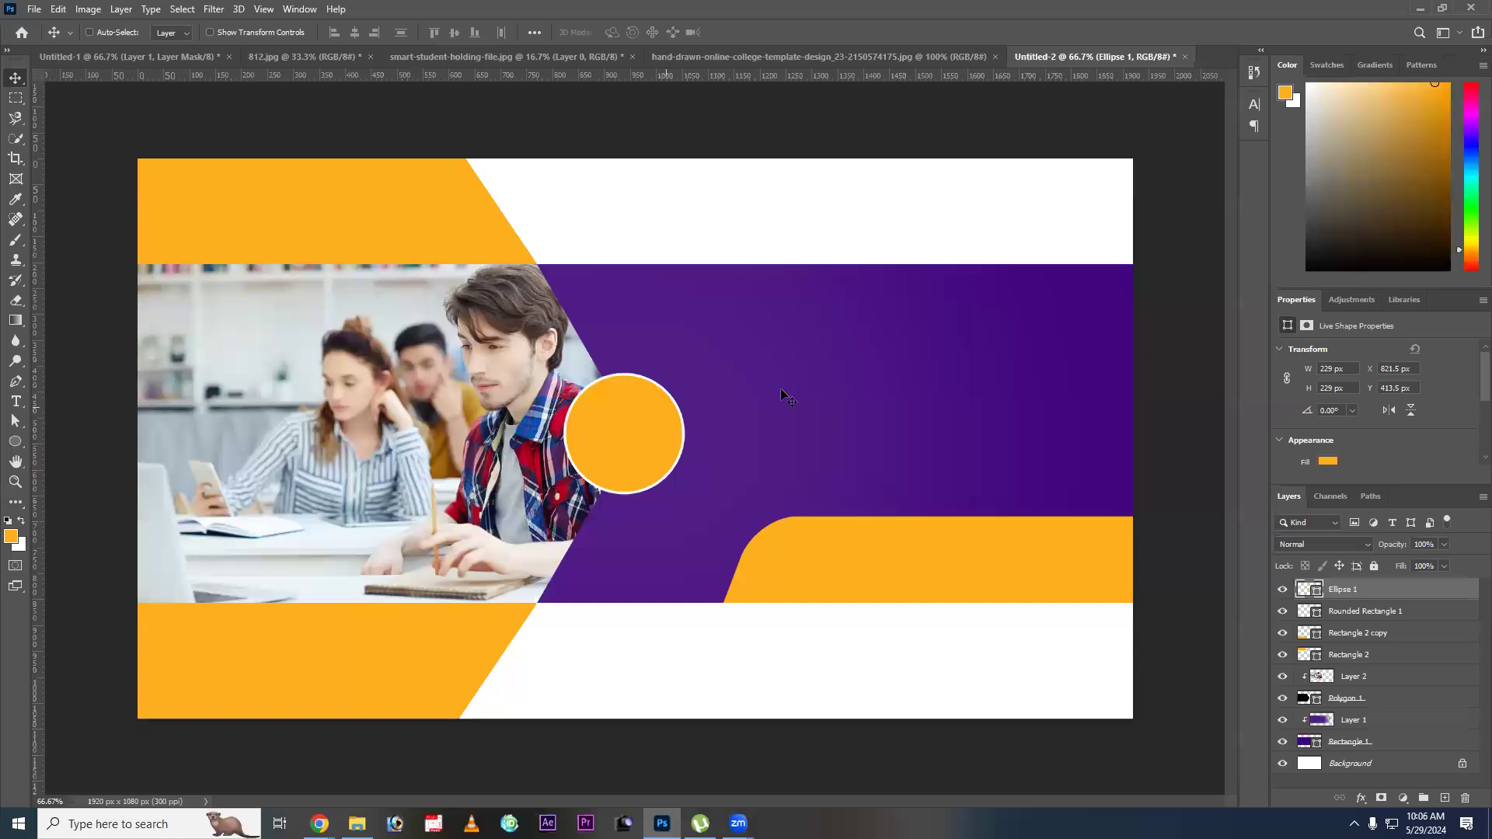
key("ctrl+shift+Tab")
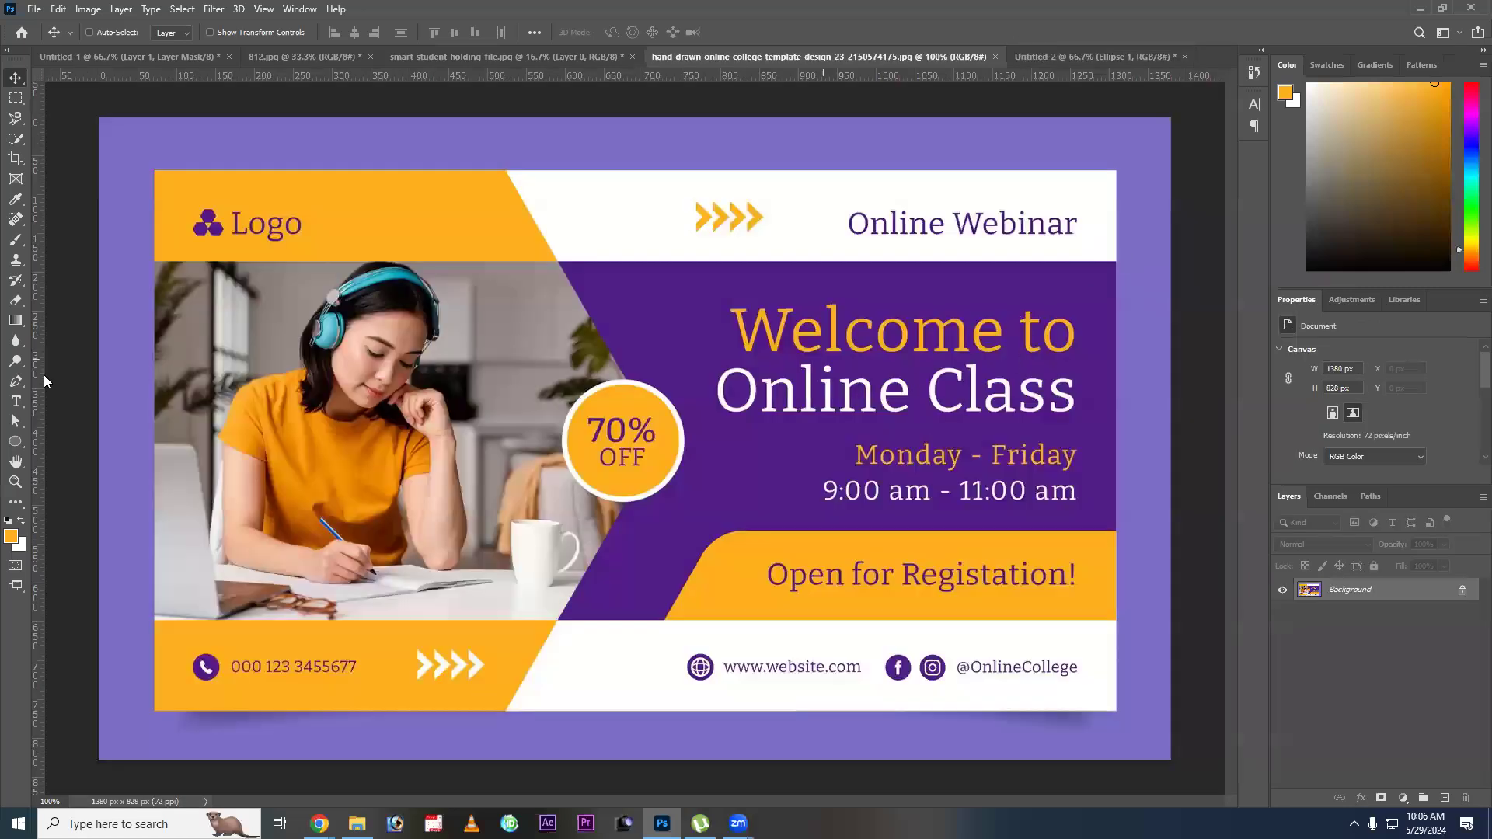
left_click(16, 401)
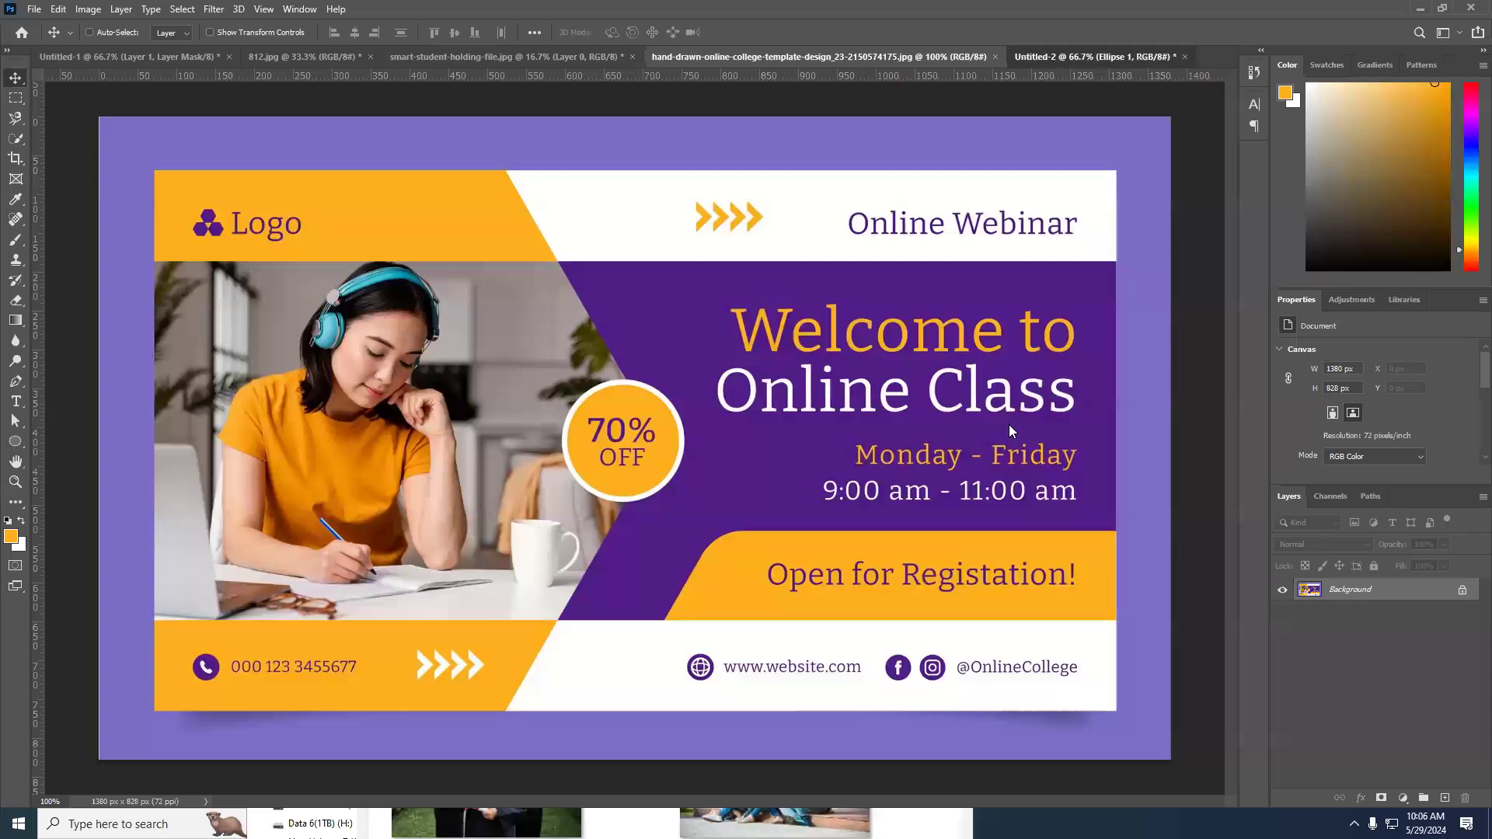
key("ctrl+Tab")
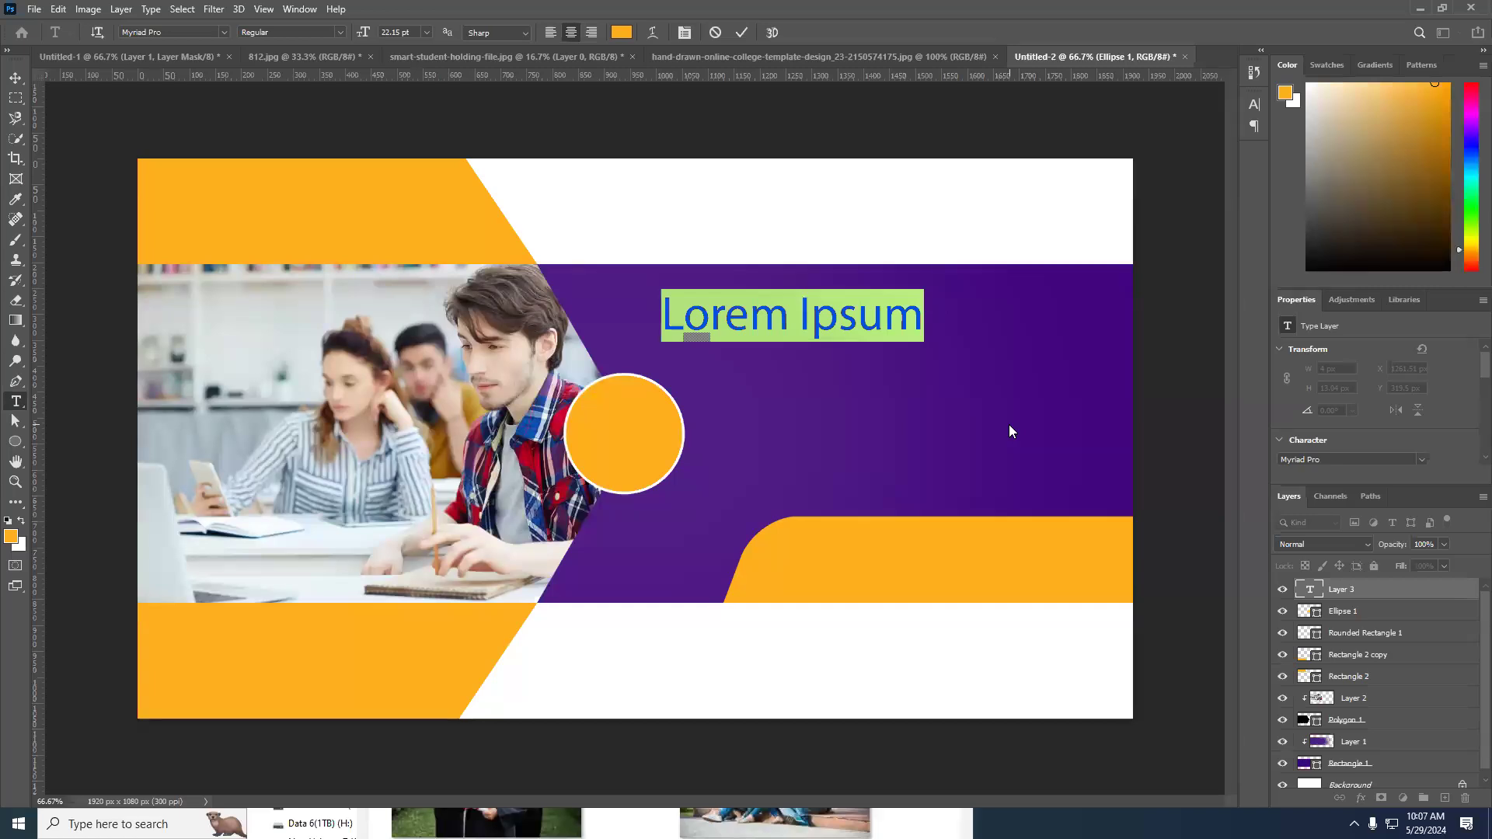
type("W")
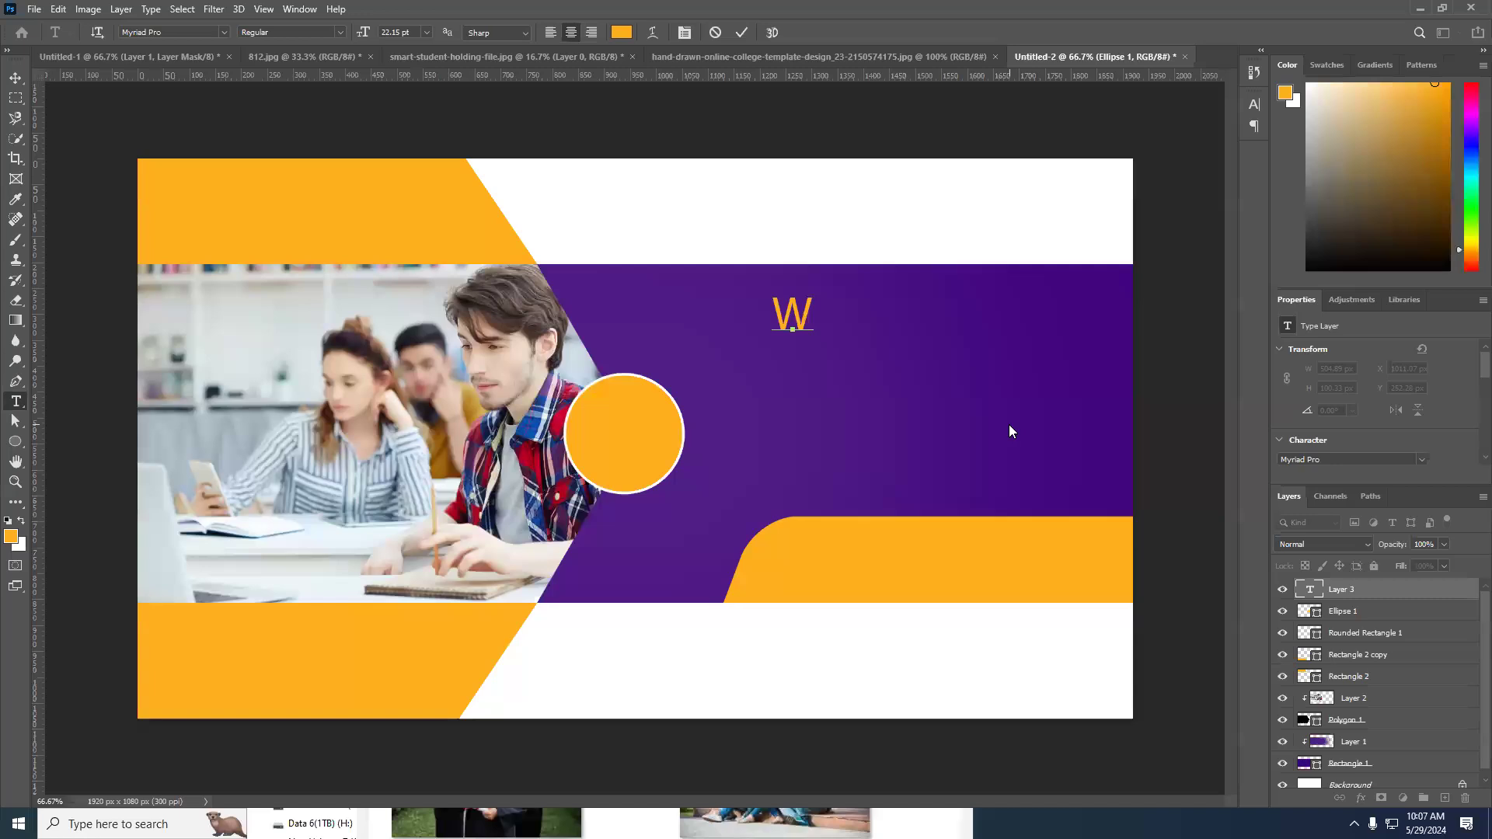
type("ellc")
type("ome")
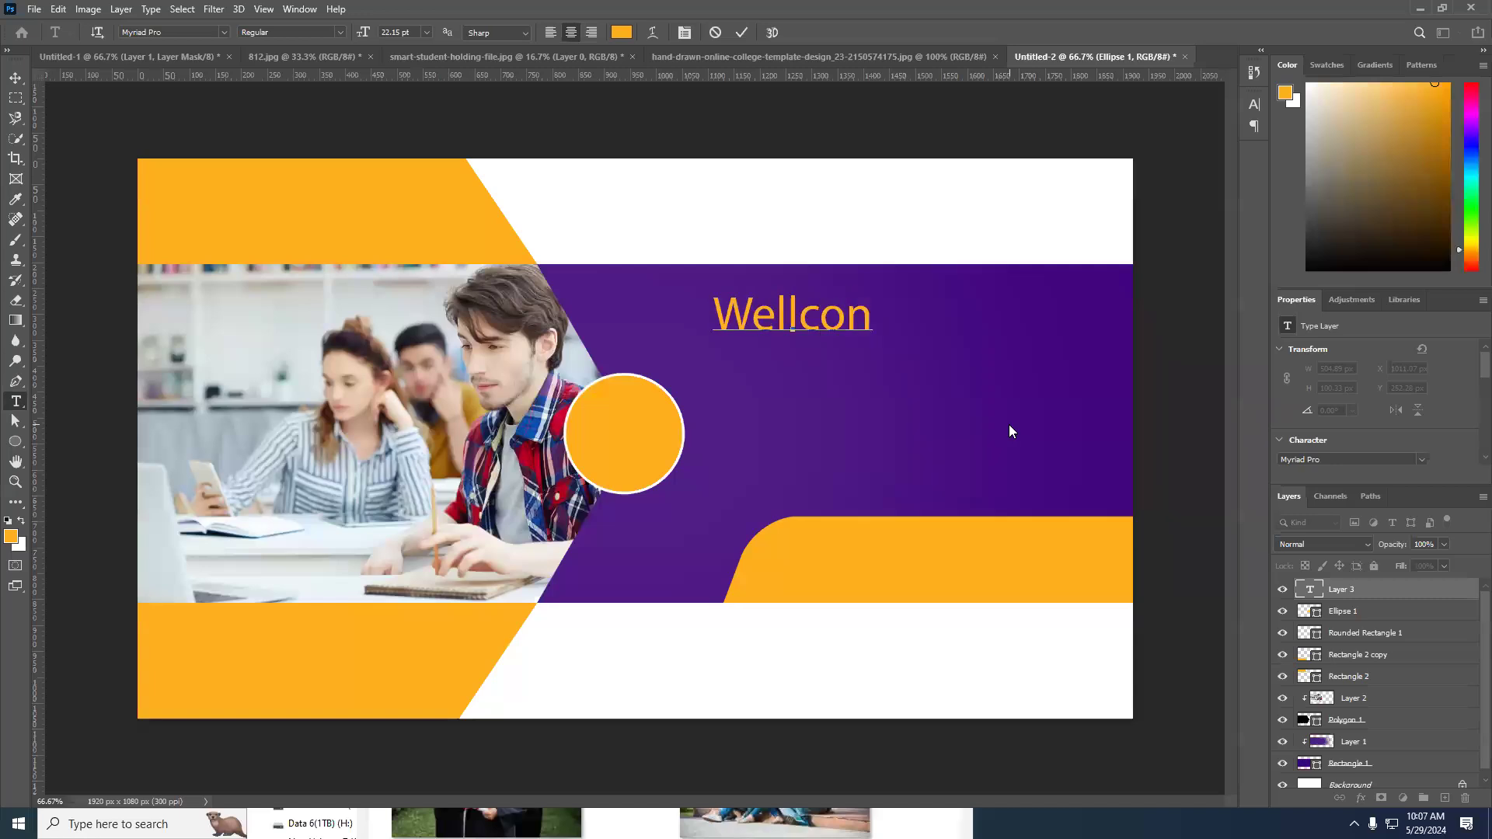
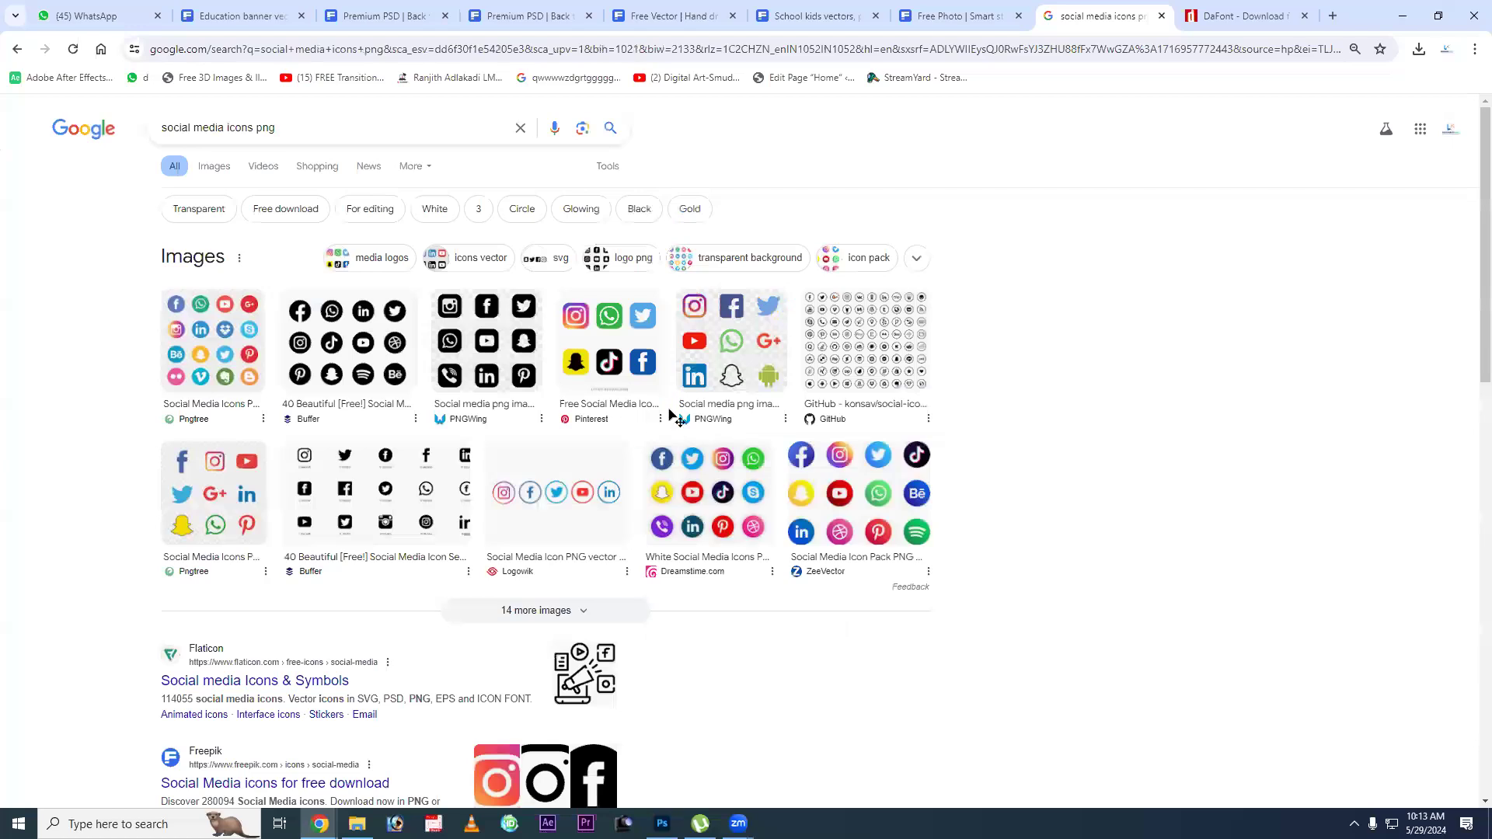
Copy the Dreamstime sheet of round social media icons from the image results and paste it into the Photoshop banner design.
left_click(676, 462)
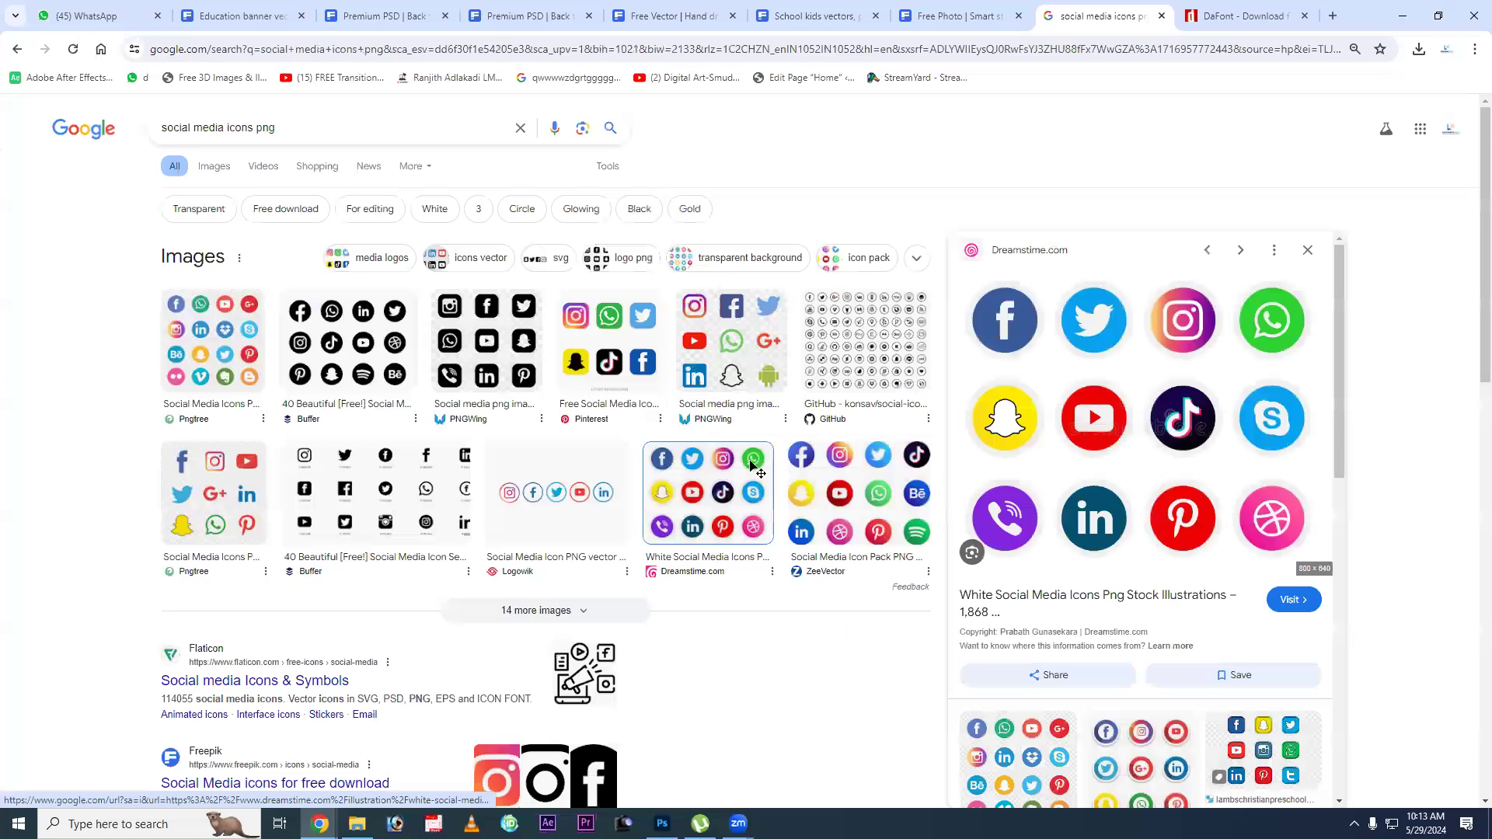
key("alt+Tab")
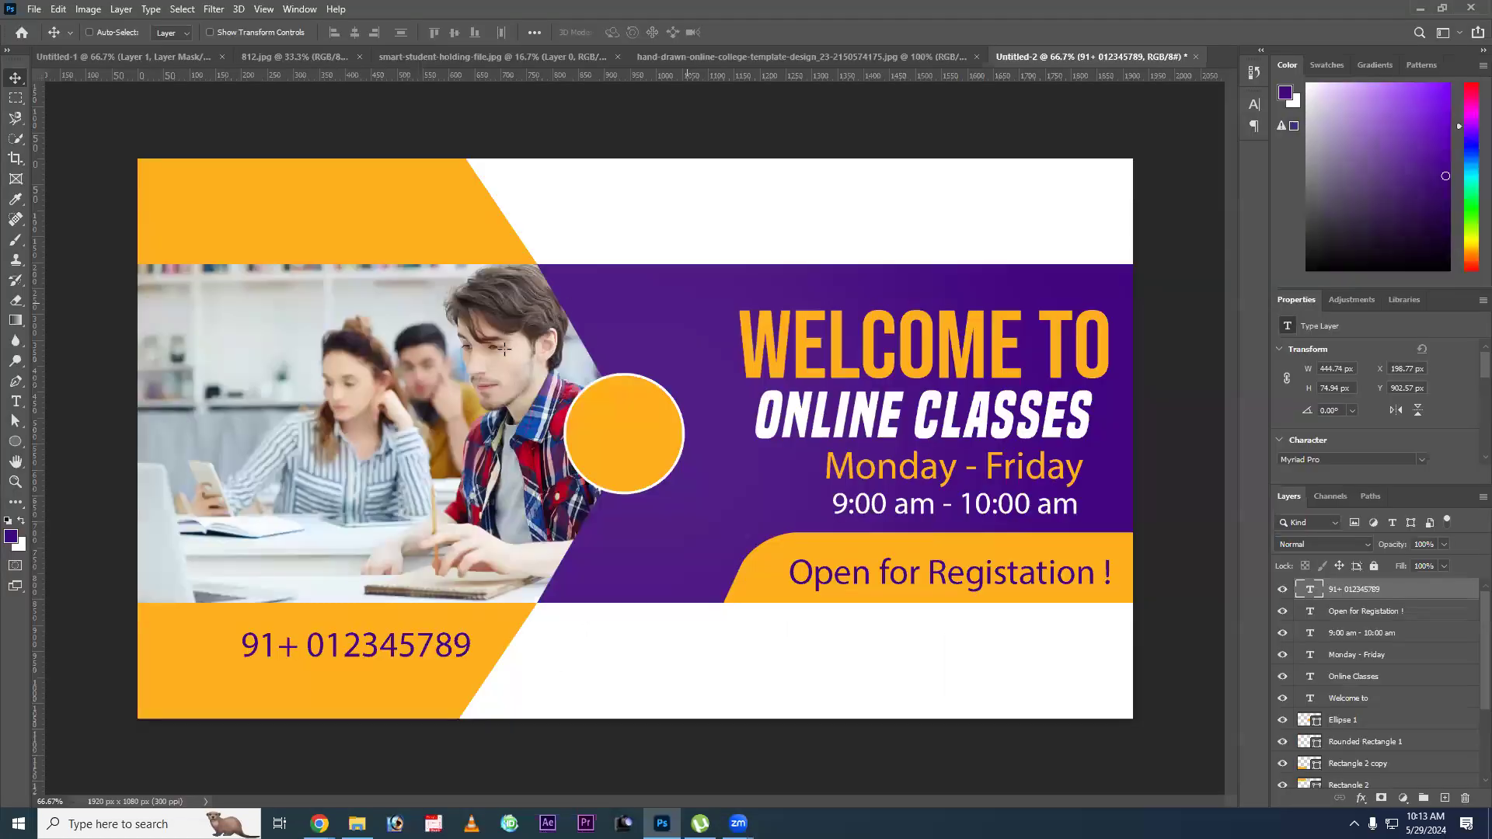
key("ctrl+v")
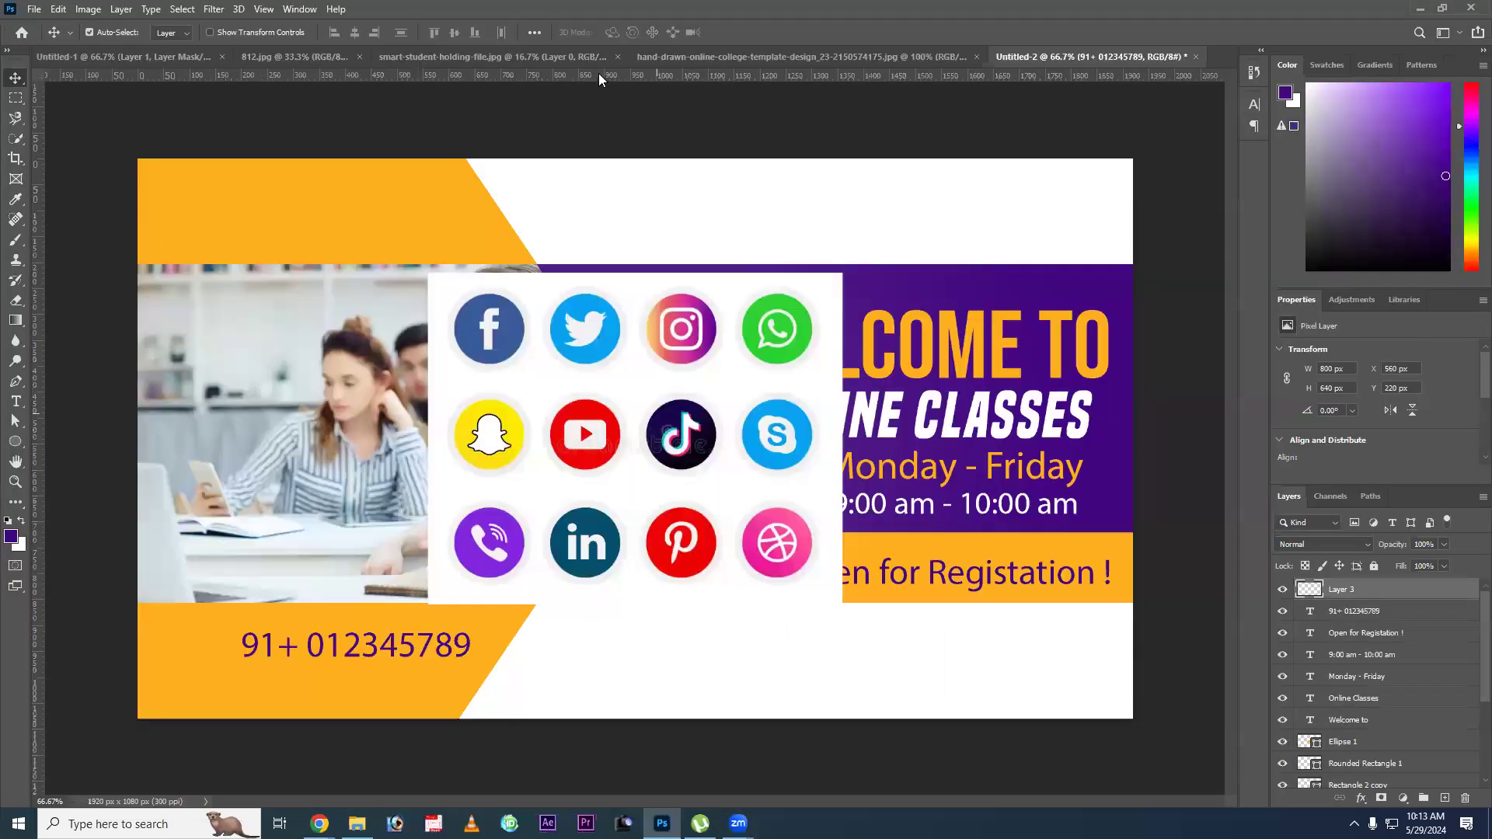
left_click_drag(492, 345, 507, 348)
Copy the Facebook icon from the pasted sheet onto its own layer and move it over the photo.
key("m")
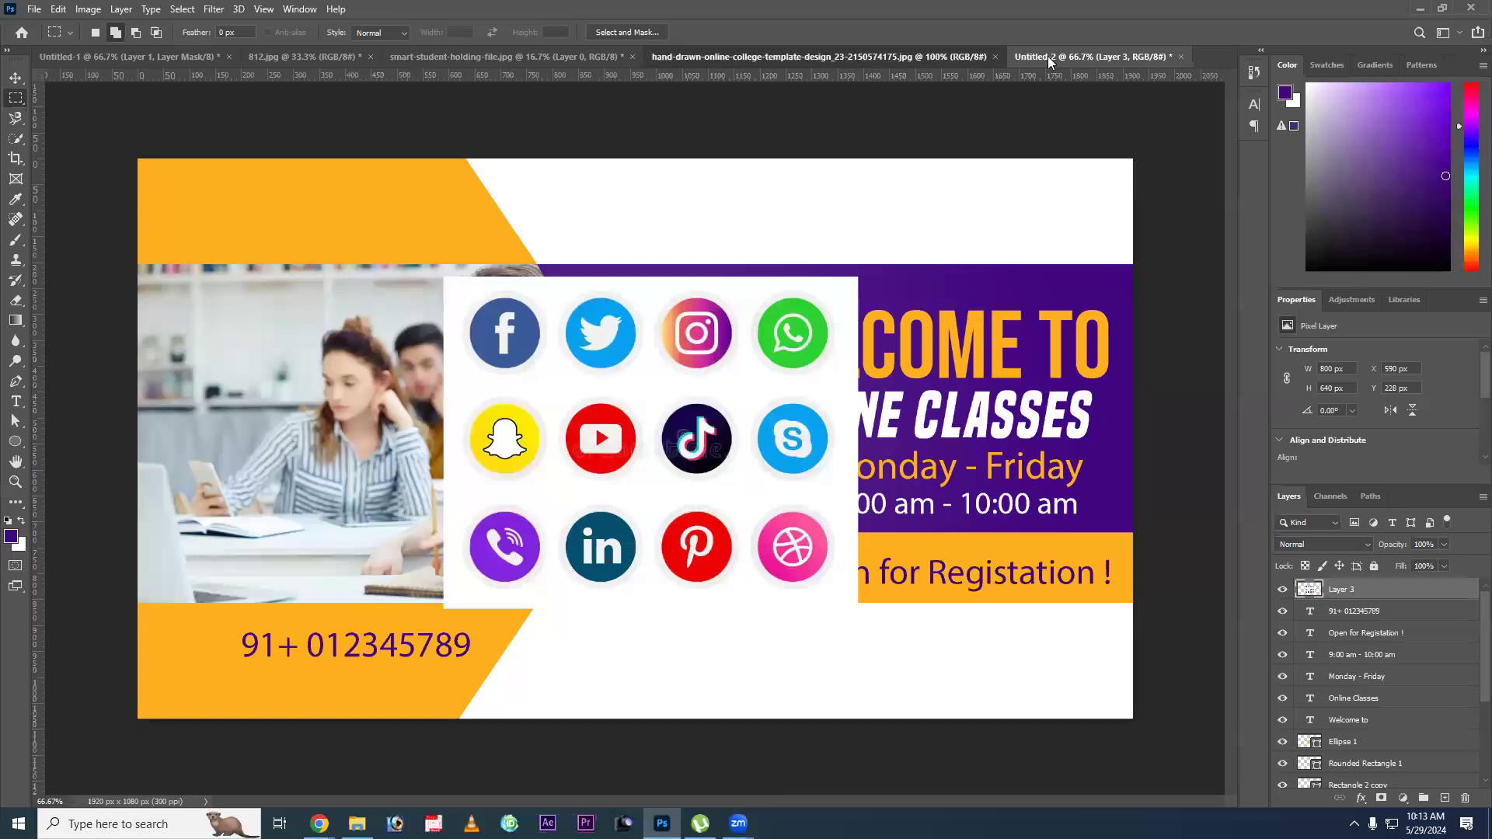
key("ctrl+shift+Tab")
key("ctrl+Tab")
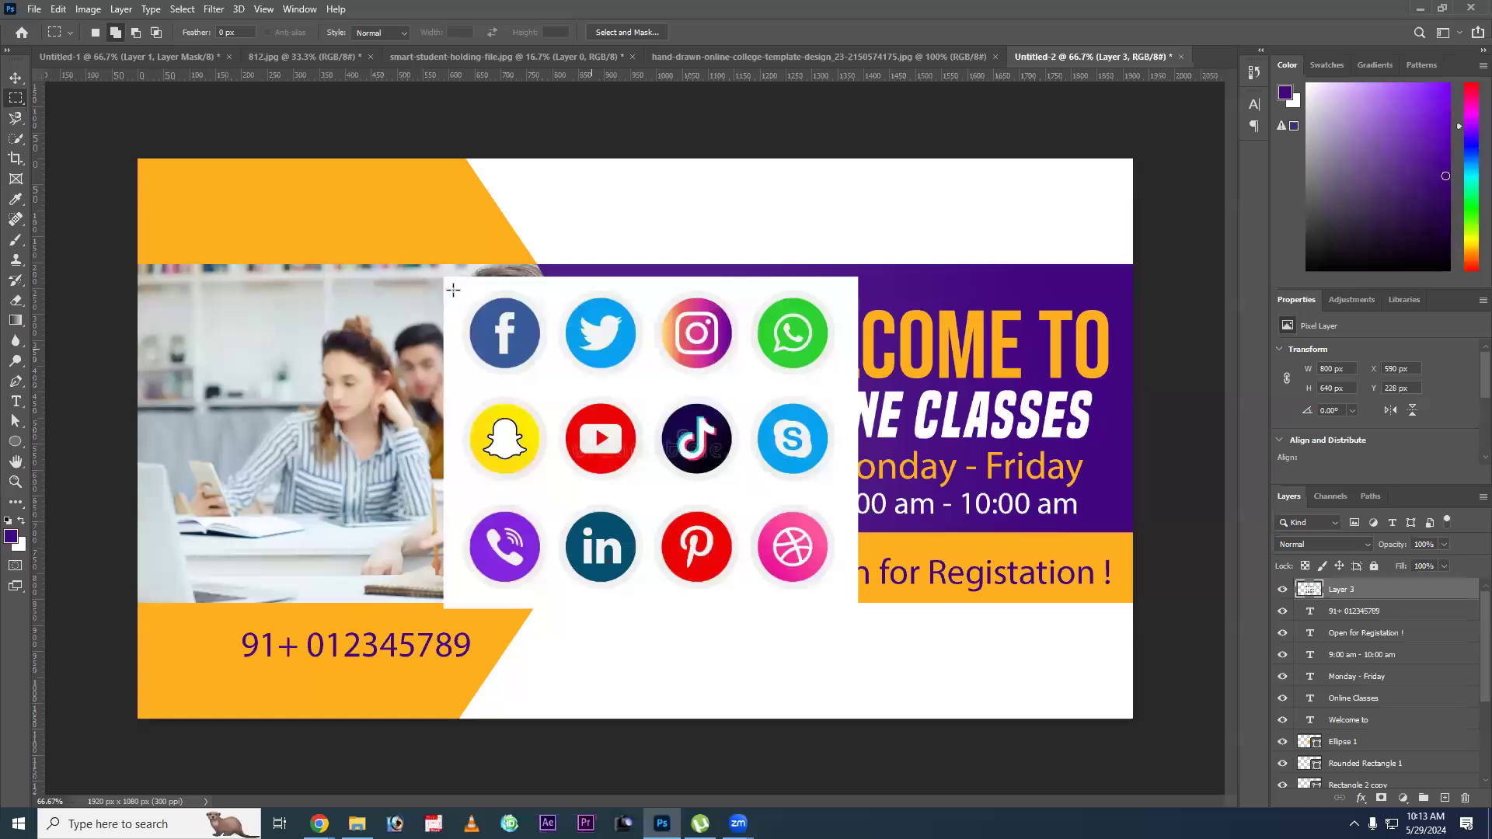
left_click_drag(453, 283, 553, 383)
key("ctrl+j")
key("v")
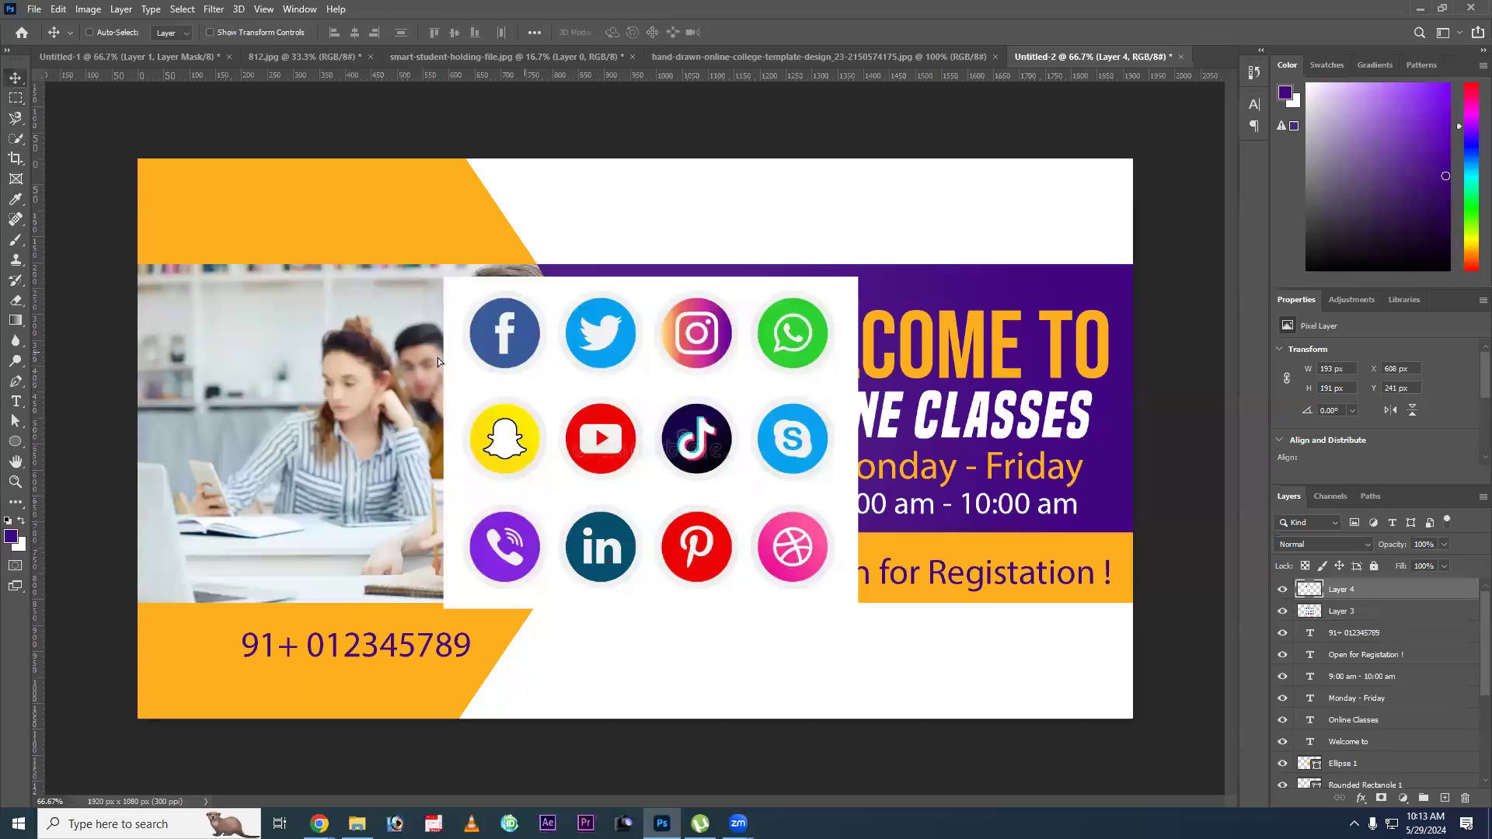
left_click_drag(515, 324, 305, 461)
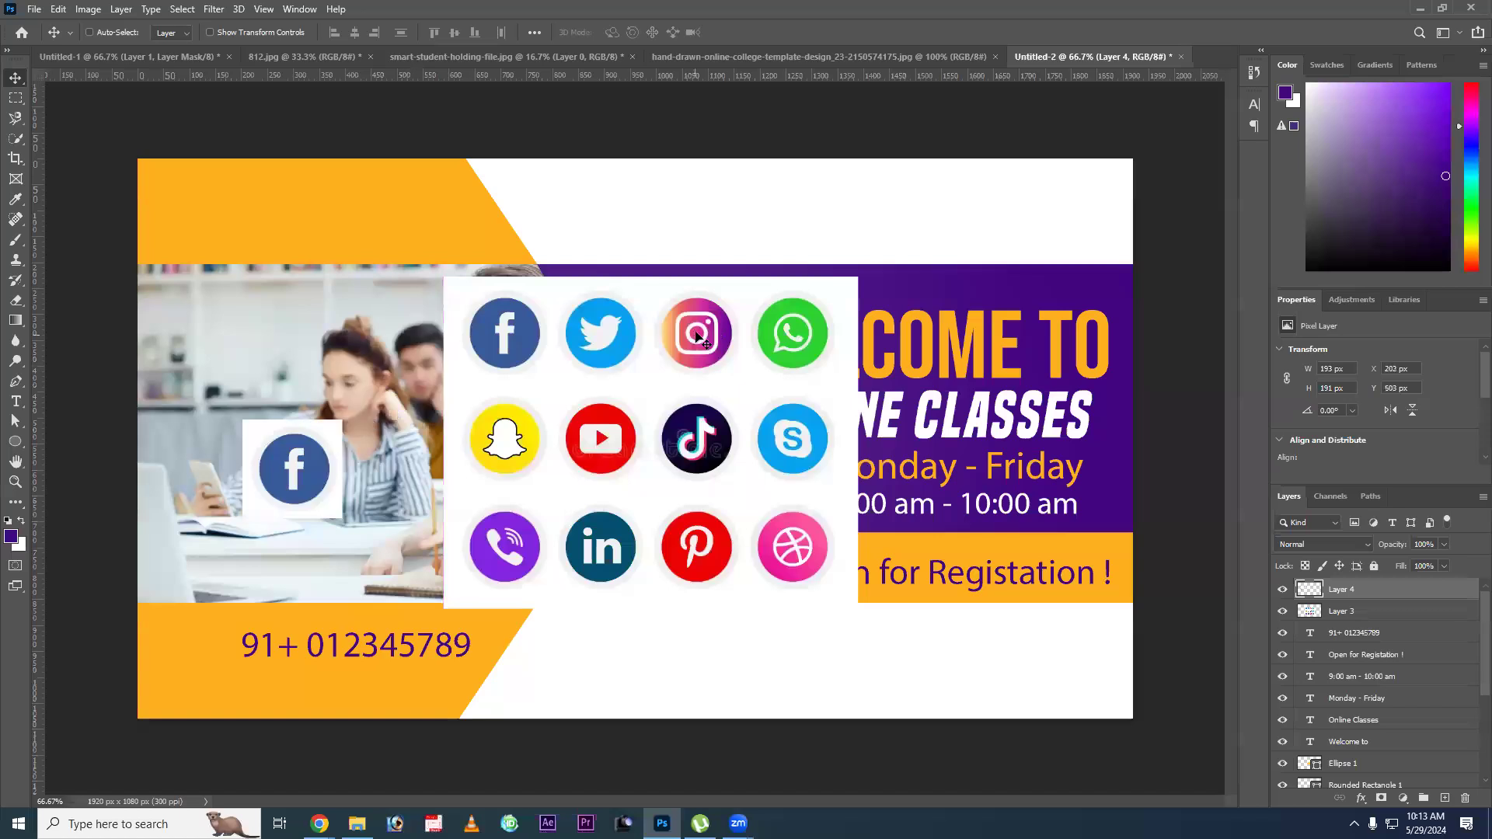
Copy the Instagram icon from the sheet, about 179 px square, onto its own layer and place it over the photo above the Facebook icon.
key("m")
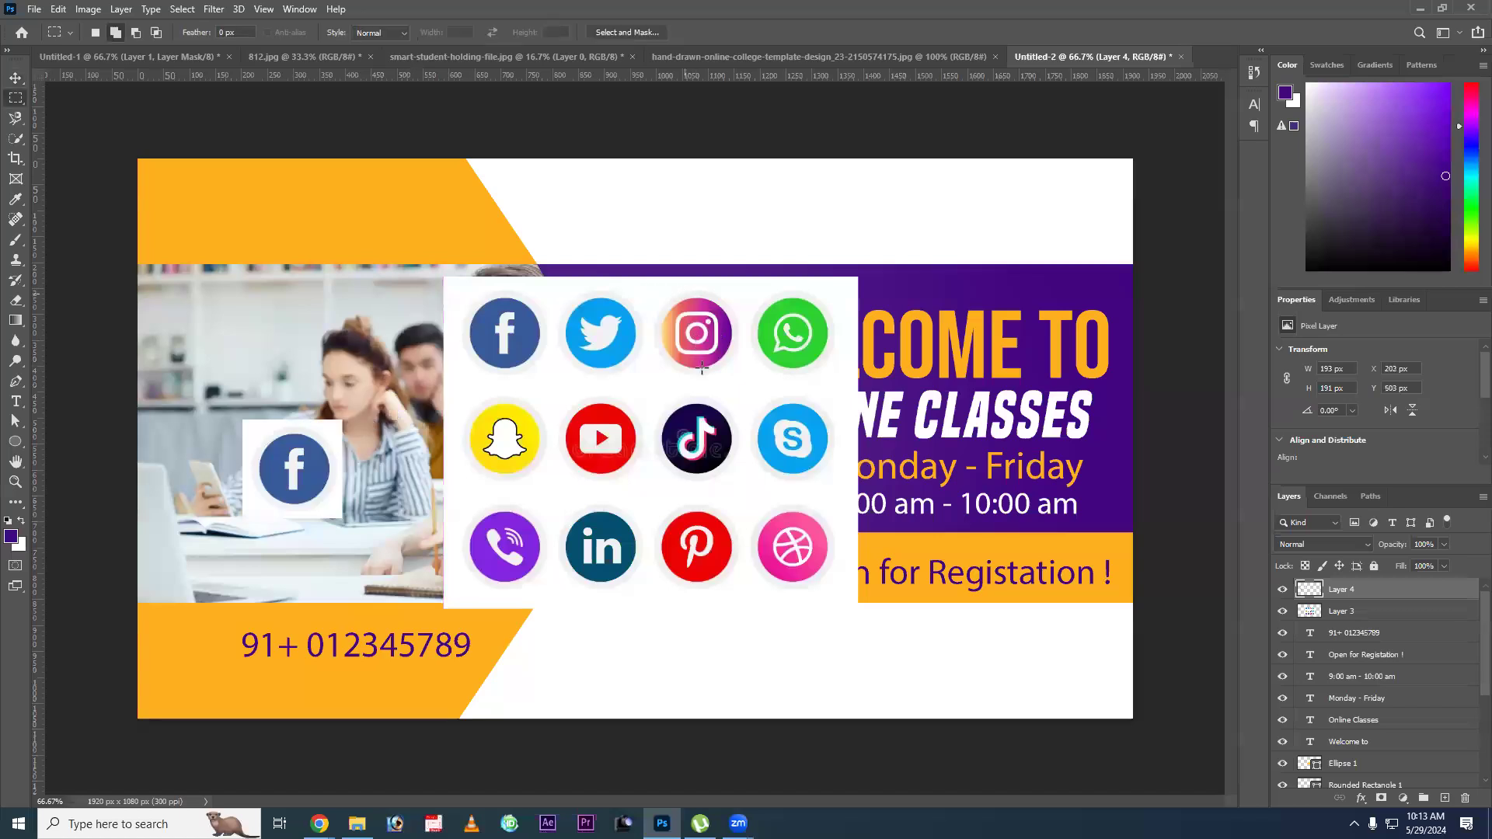
left_click_drag(649, 284, 698, 356)
key("v")
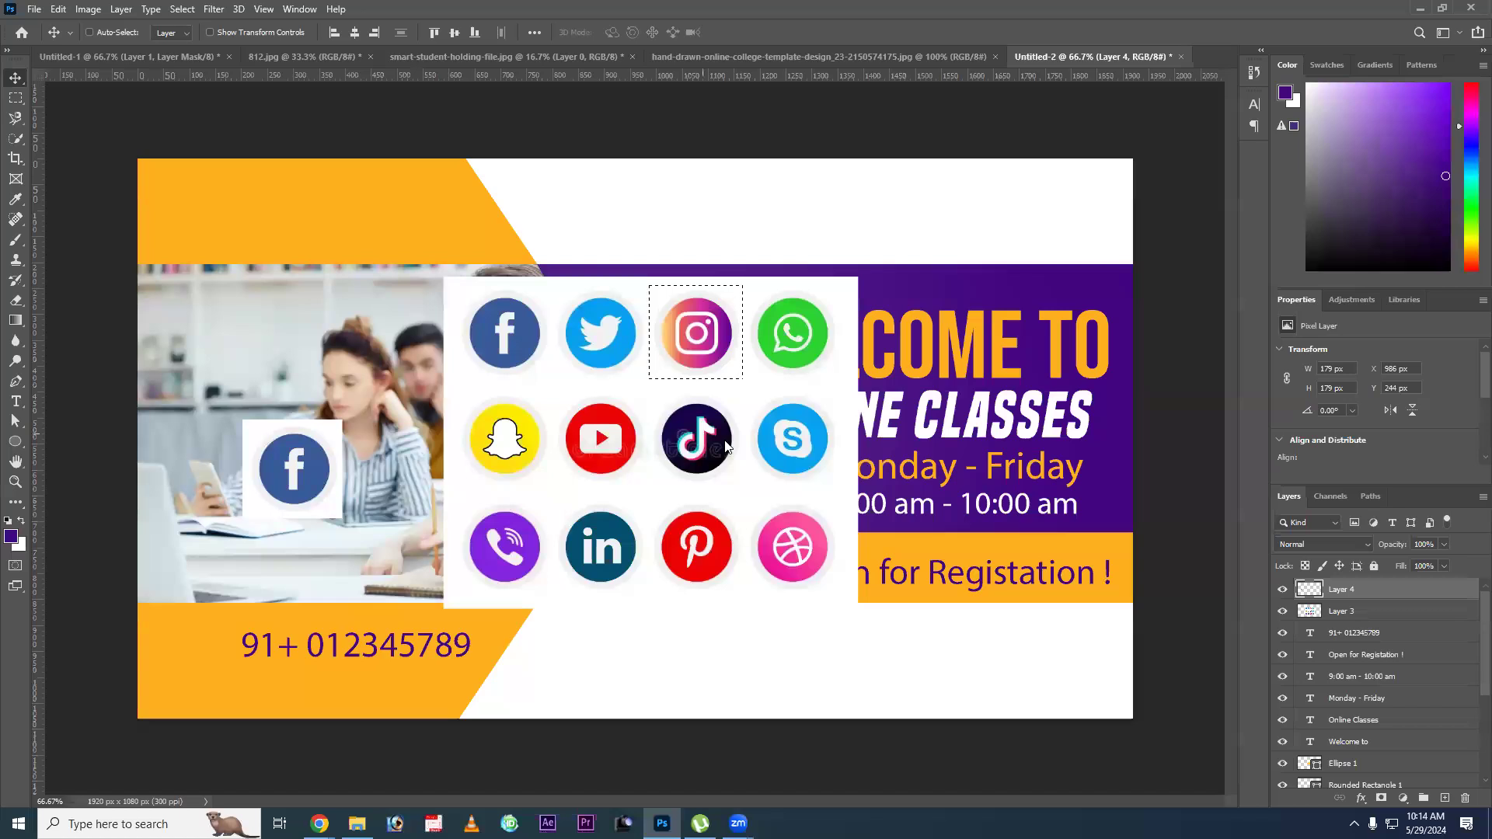
left_click(735, 443, "ctrl")
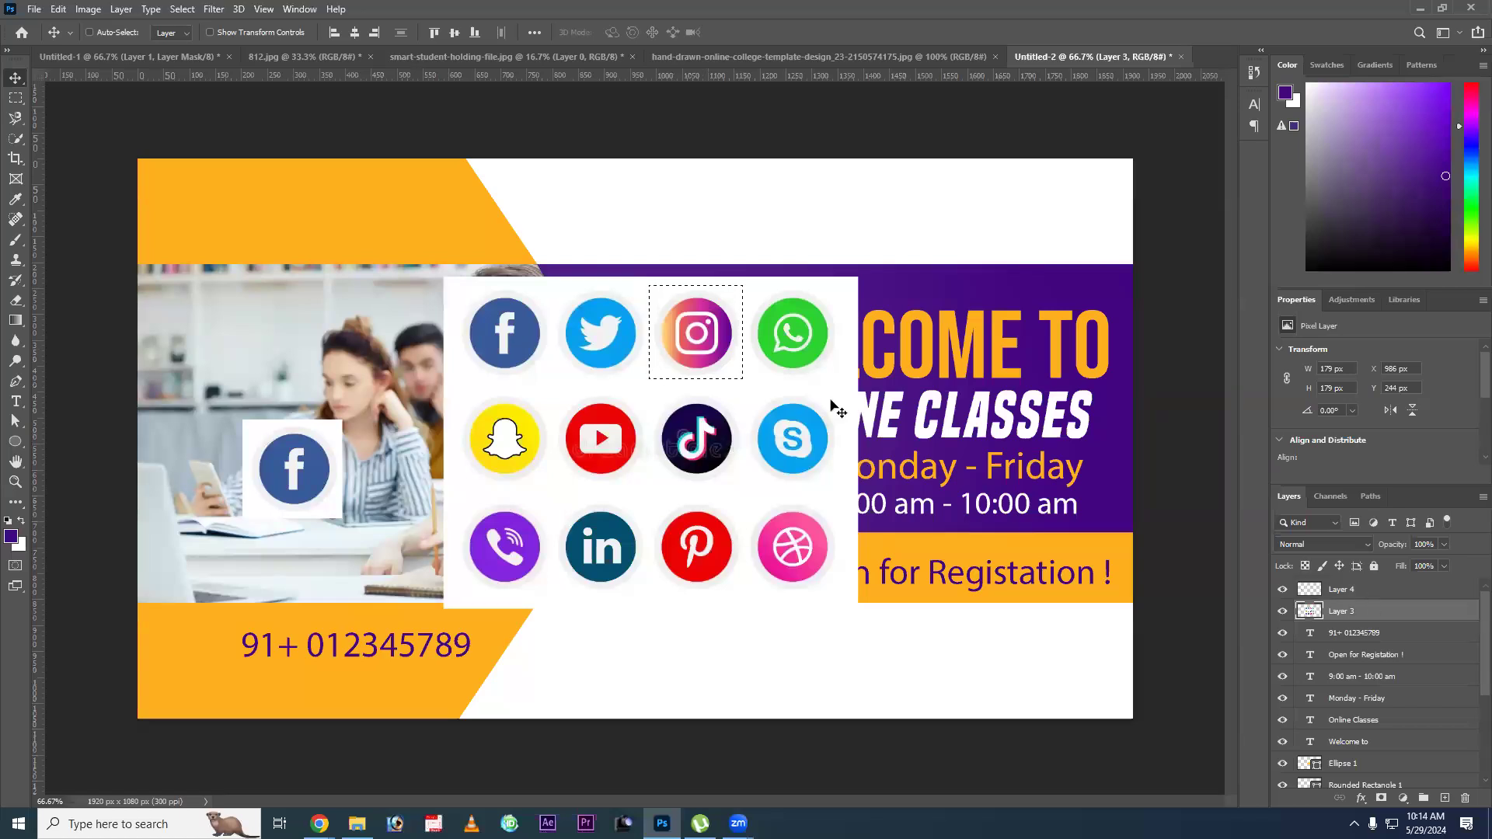
key("ctrl+j")
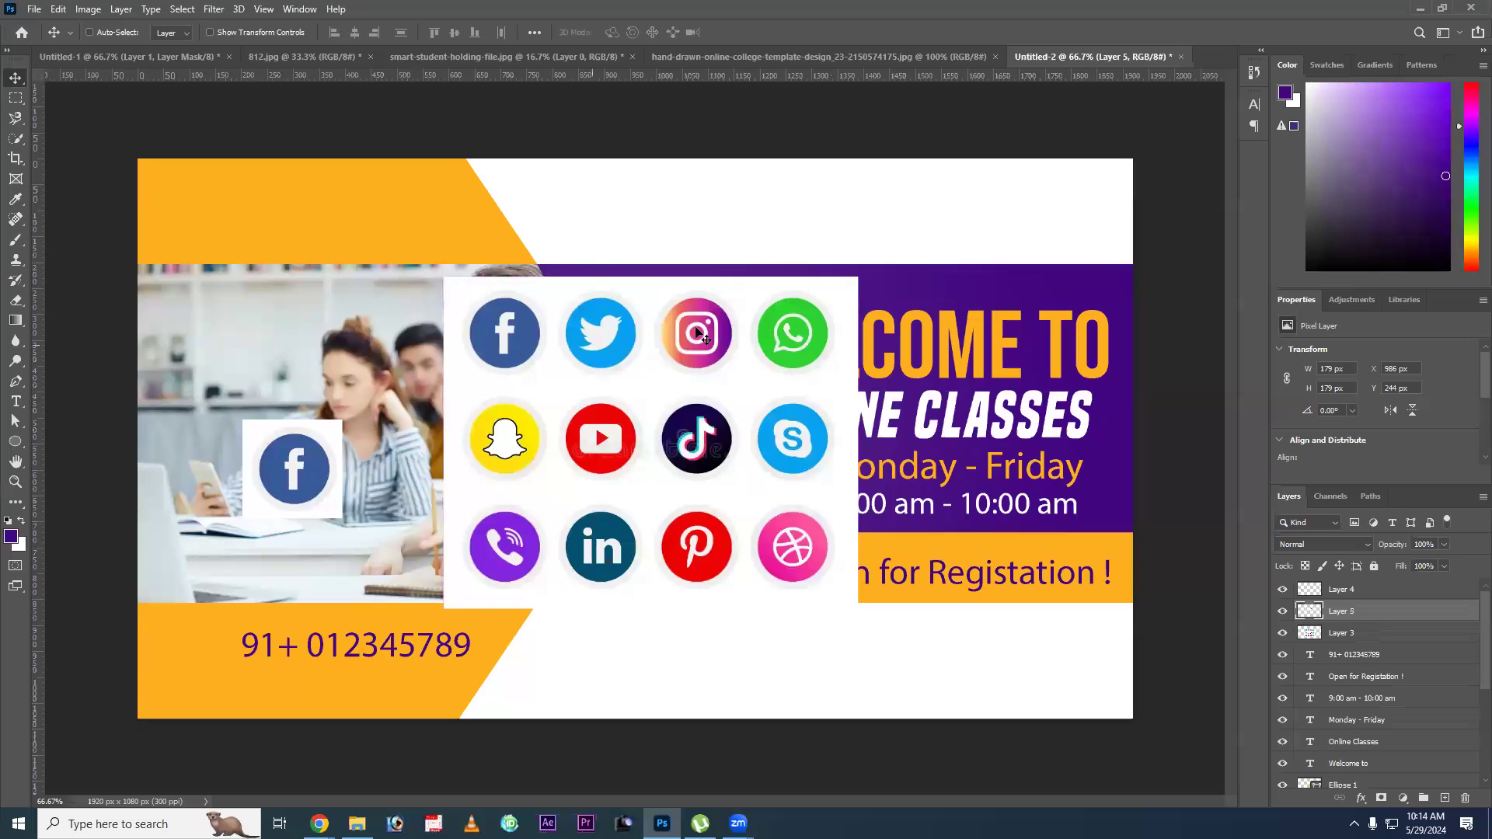
left_click_drag(691, 324, 303, 325)
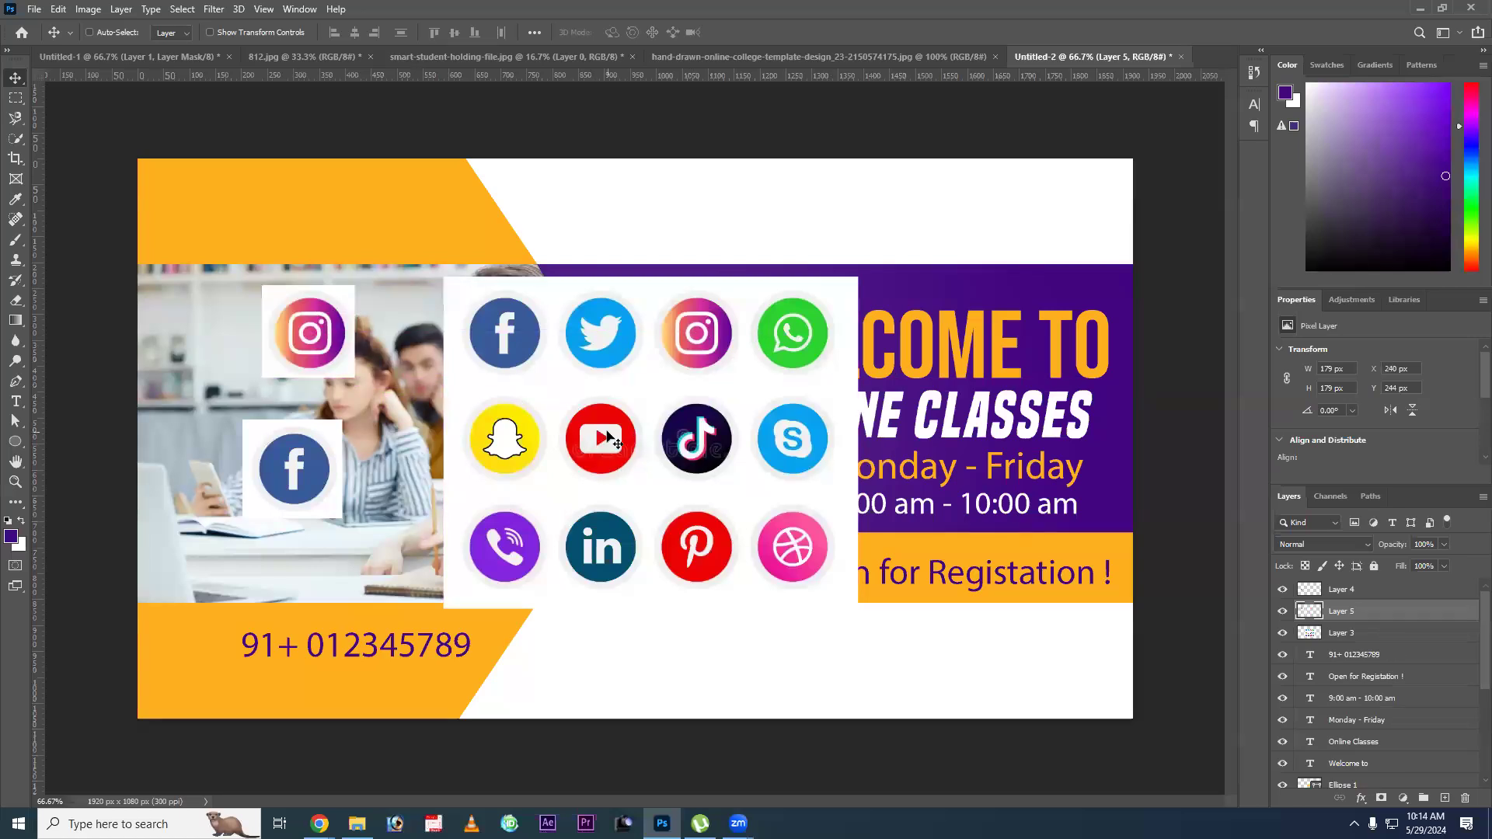
Copy the YouTube icon from the icon sheet layer, about 196 x 181 px, onto its own layer.
key("m")
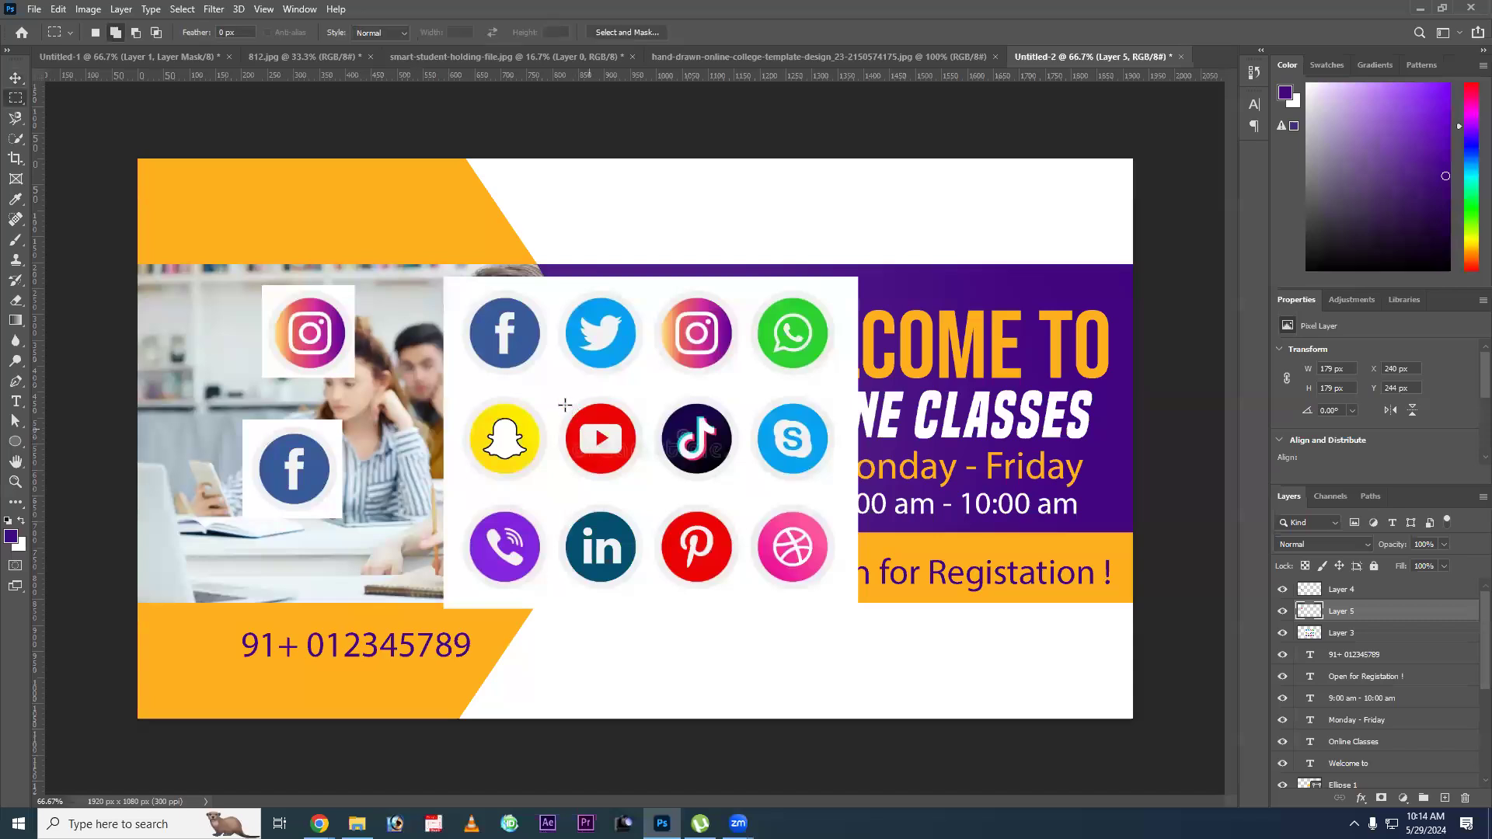
left_click_drag(652, 481, 549, 387)
key("ctrl+j")
key("Return")
left_click(1373, 633)
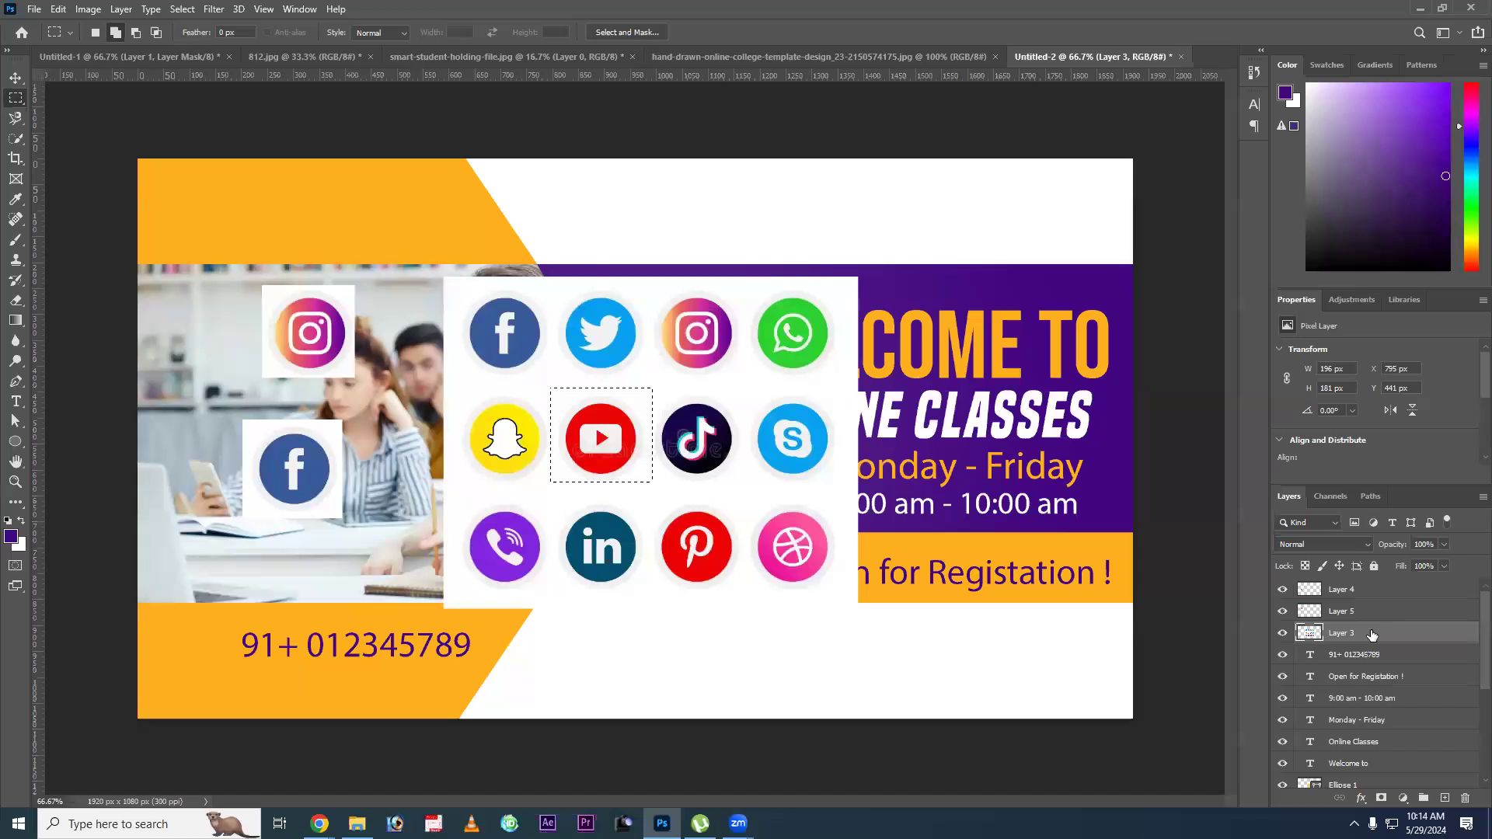
key("ctrl+j")
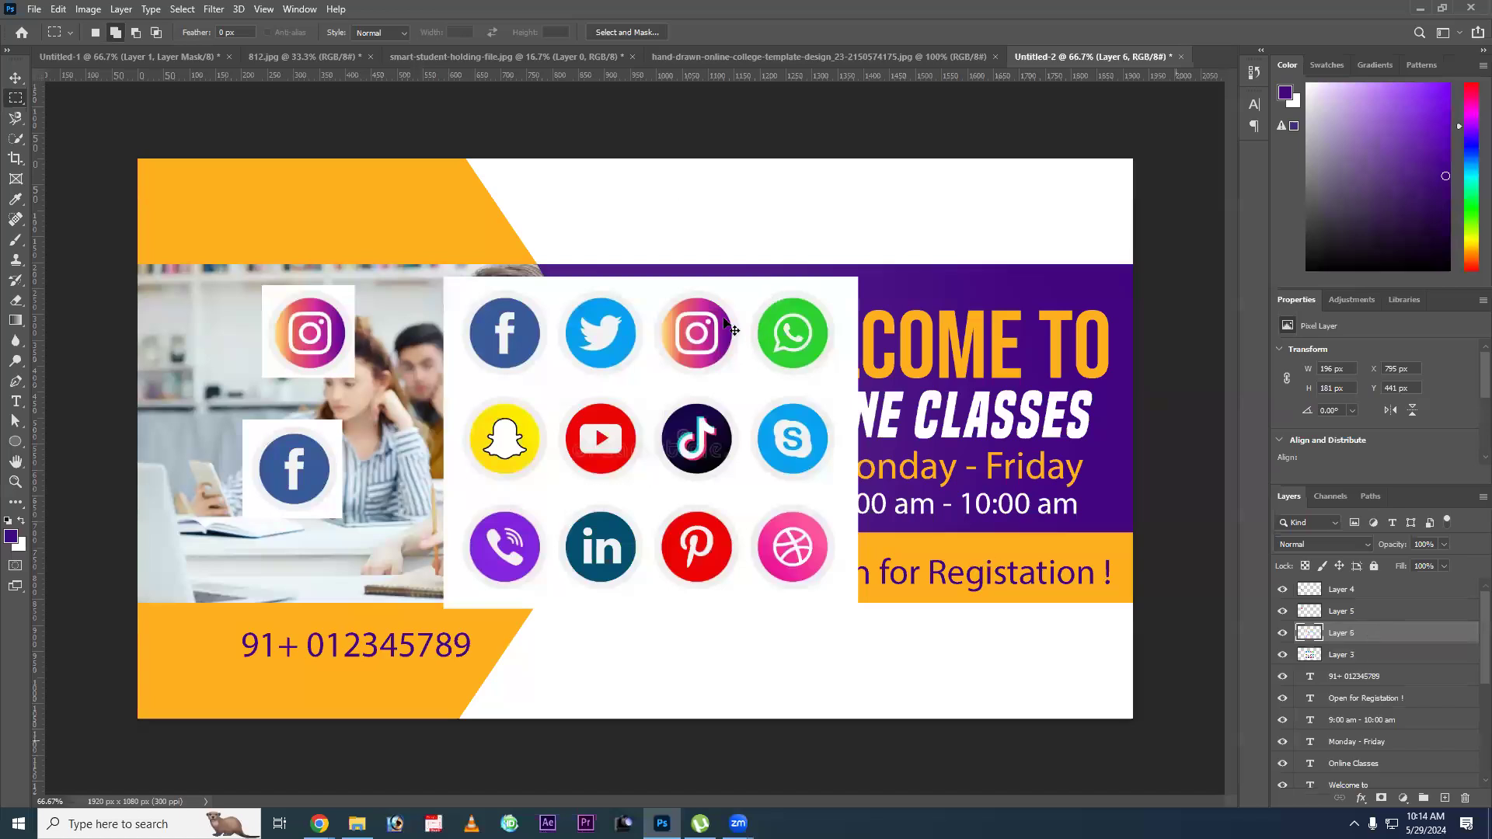
Move the full social media icon sheet off the extracted icons and delete its layer.
key("v")
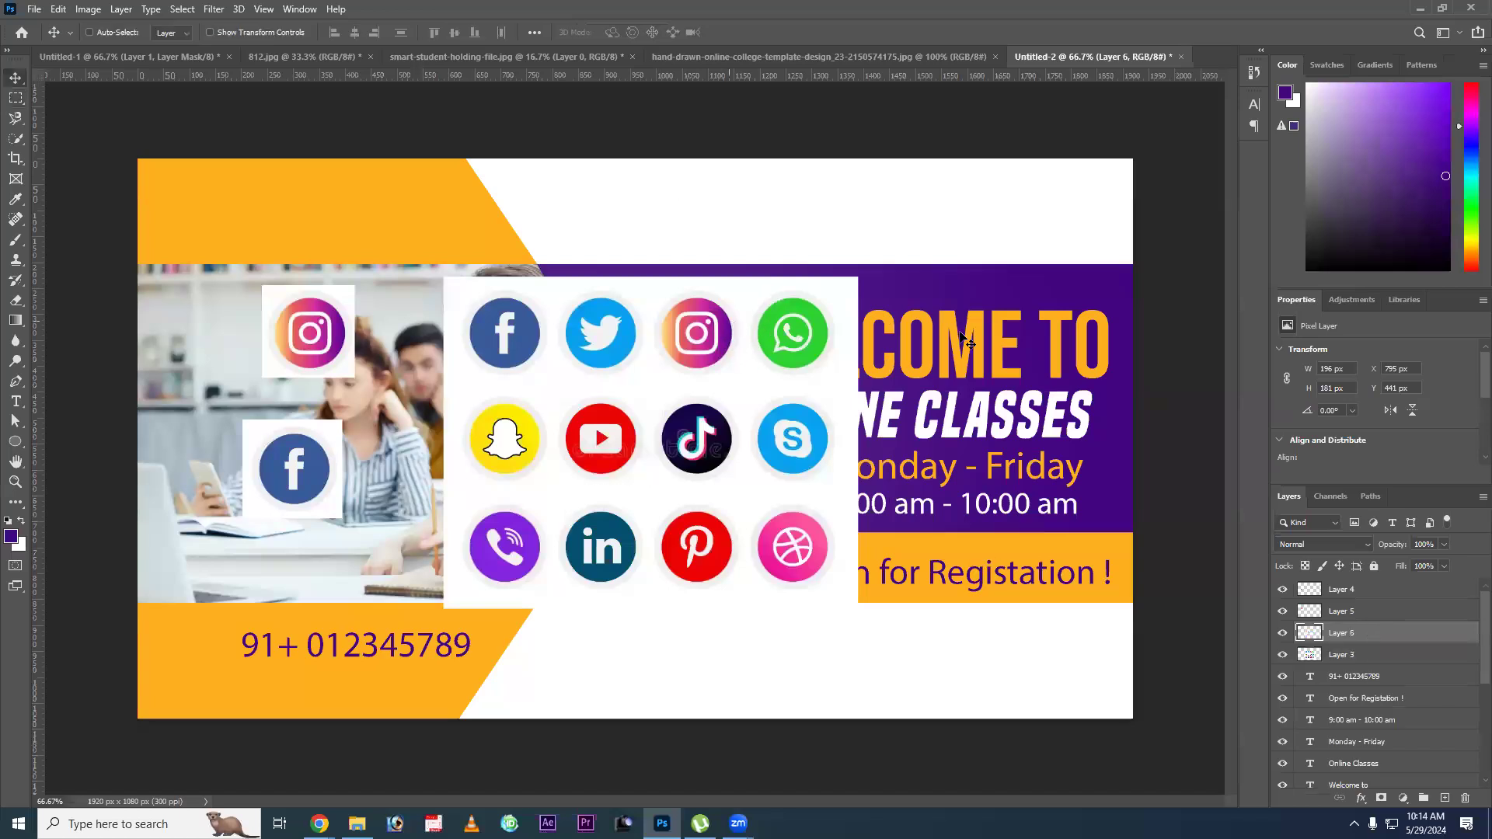
left_click_drag(753, 325, 961, 334)
key("Delete")
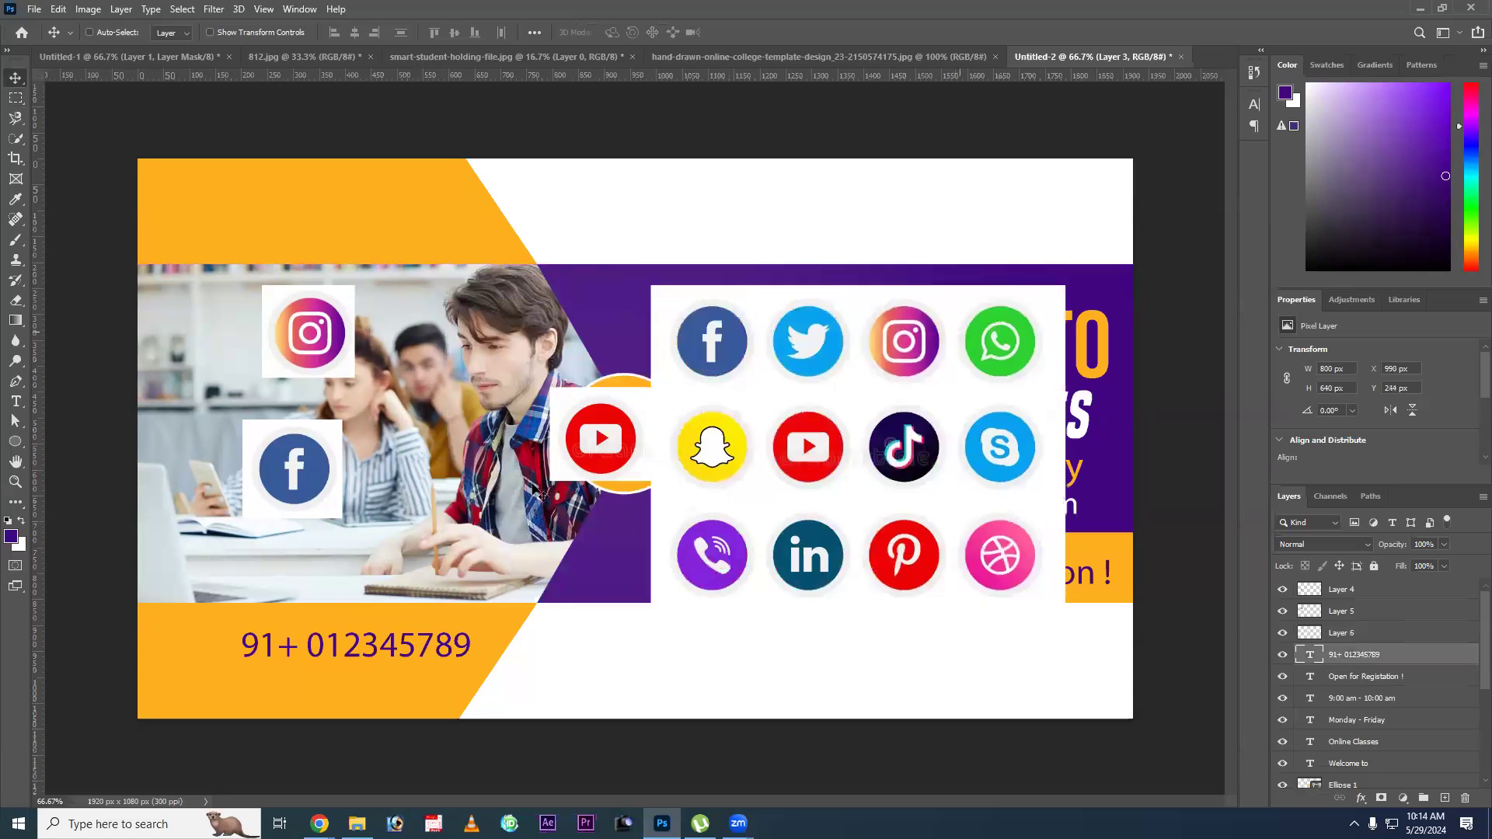
Remove the Instagram icon's white background with the Magic Wand and move the icon to the white area below the purple band.
left_click(315, 333, "ctrl")
left_click_drag(739, 507, 731, 521)
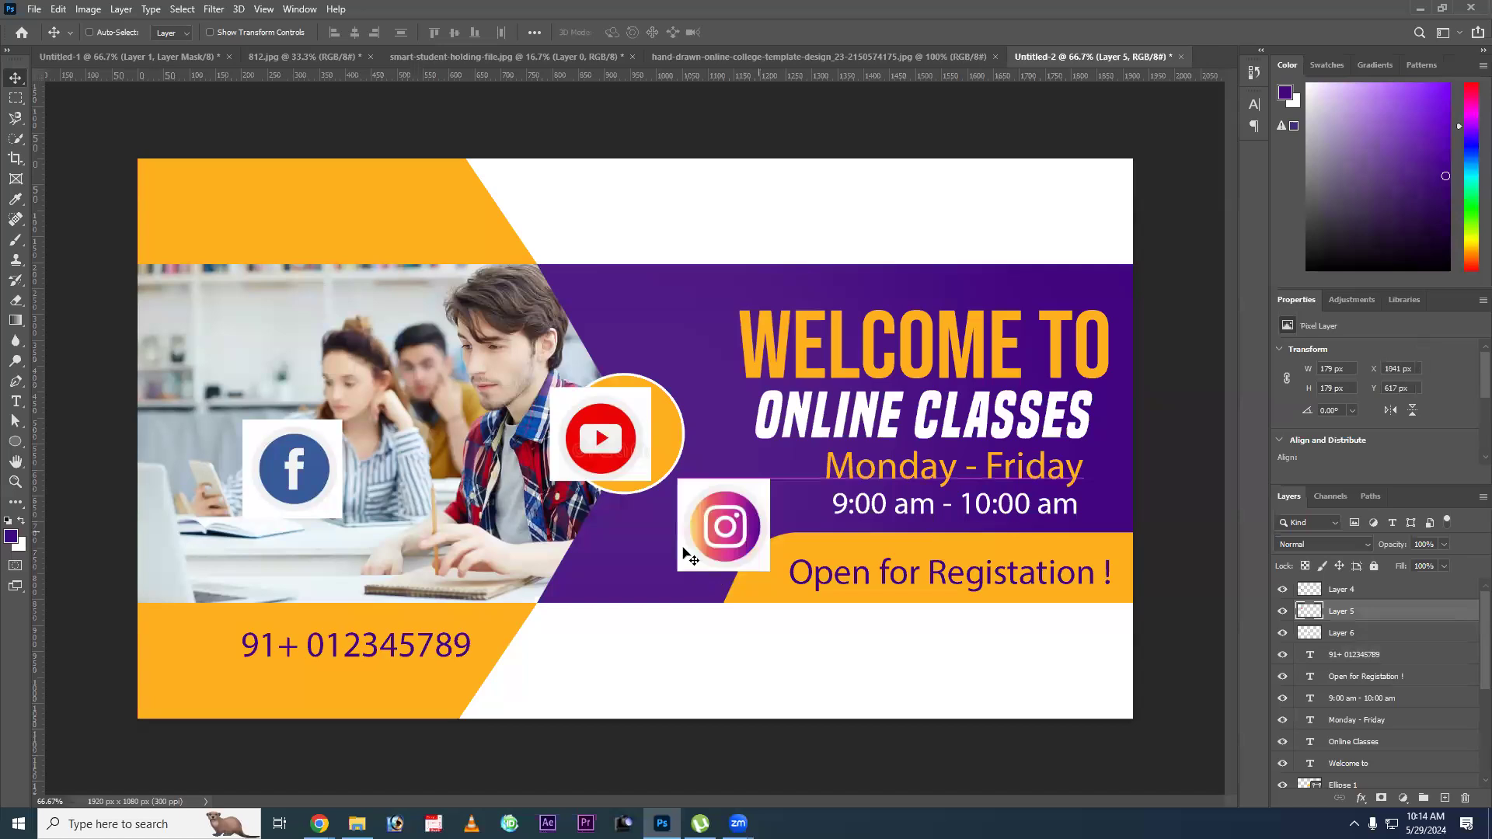
left_click(17, 98)
left_click(709, 521)
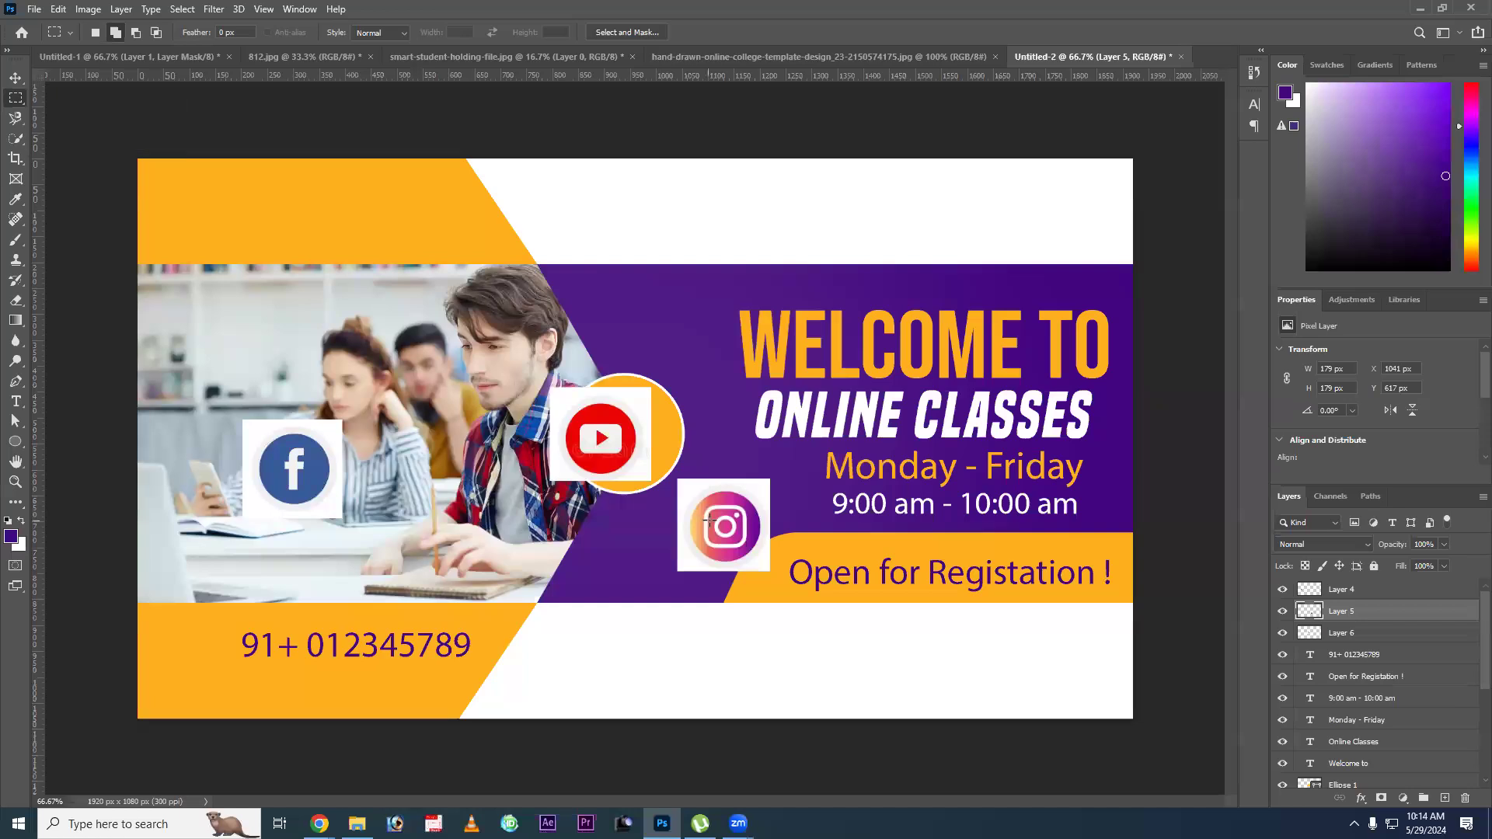
left_click(14, 145)
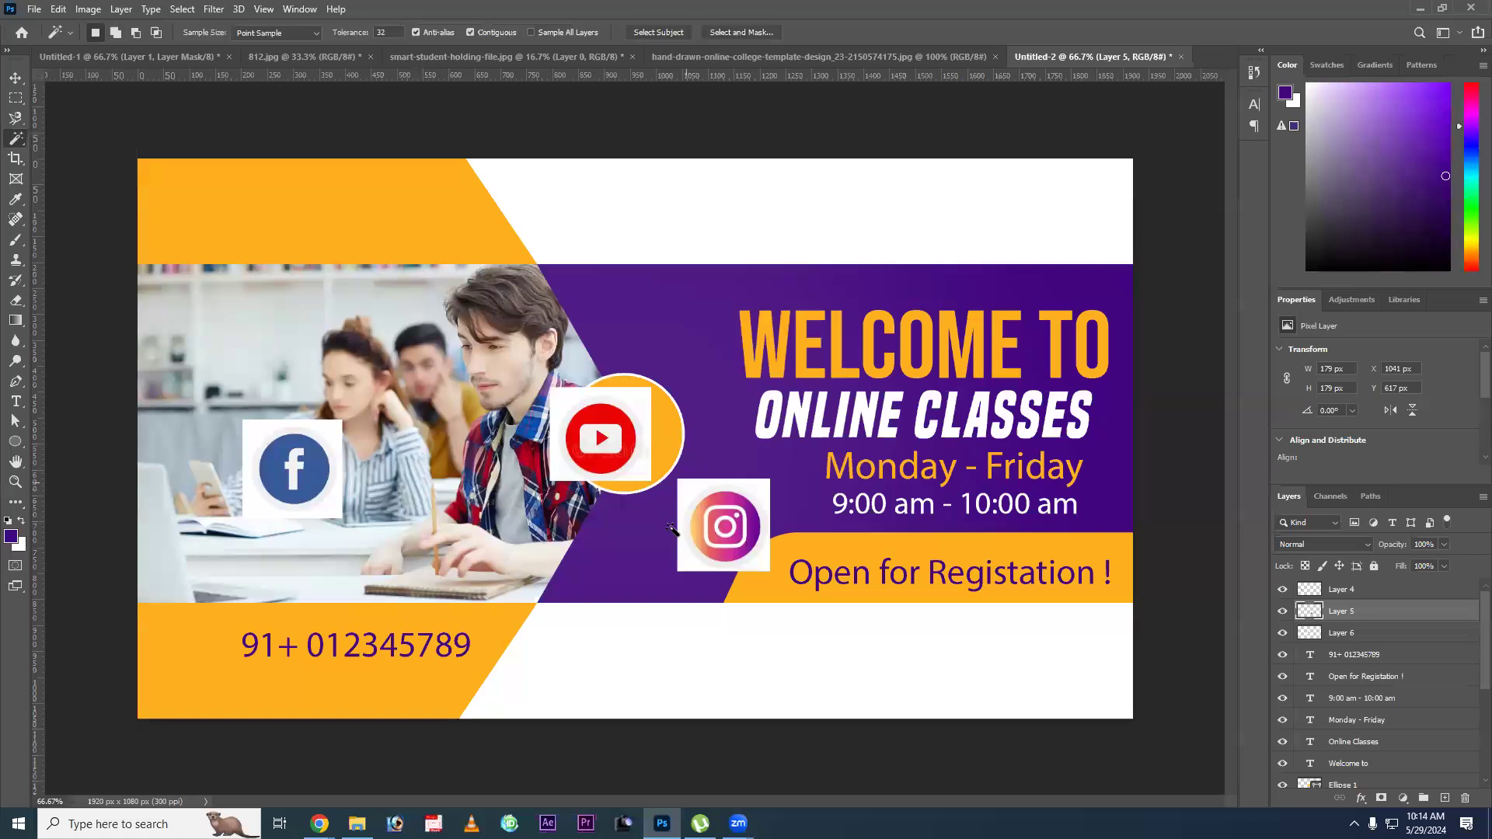
left_click(765, 544)
key("Delete")
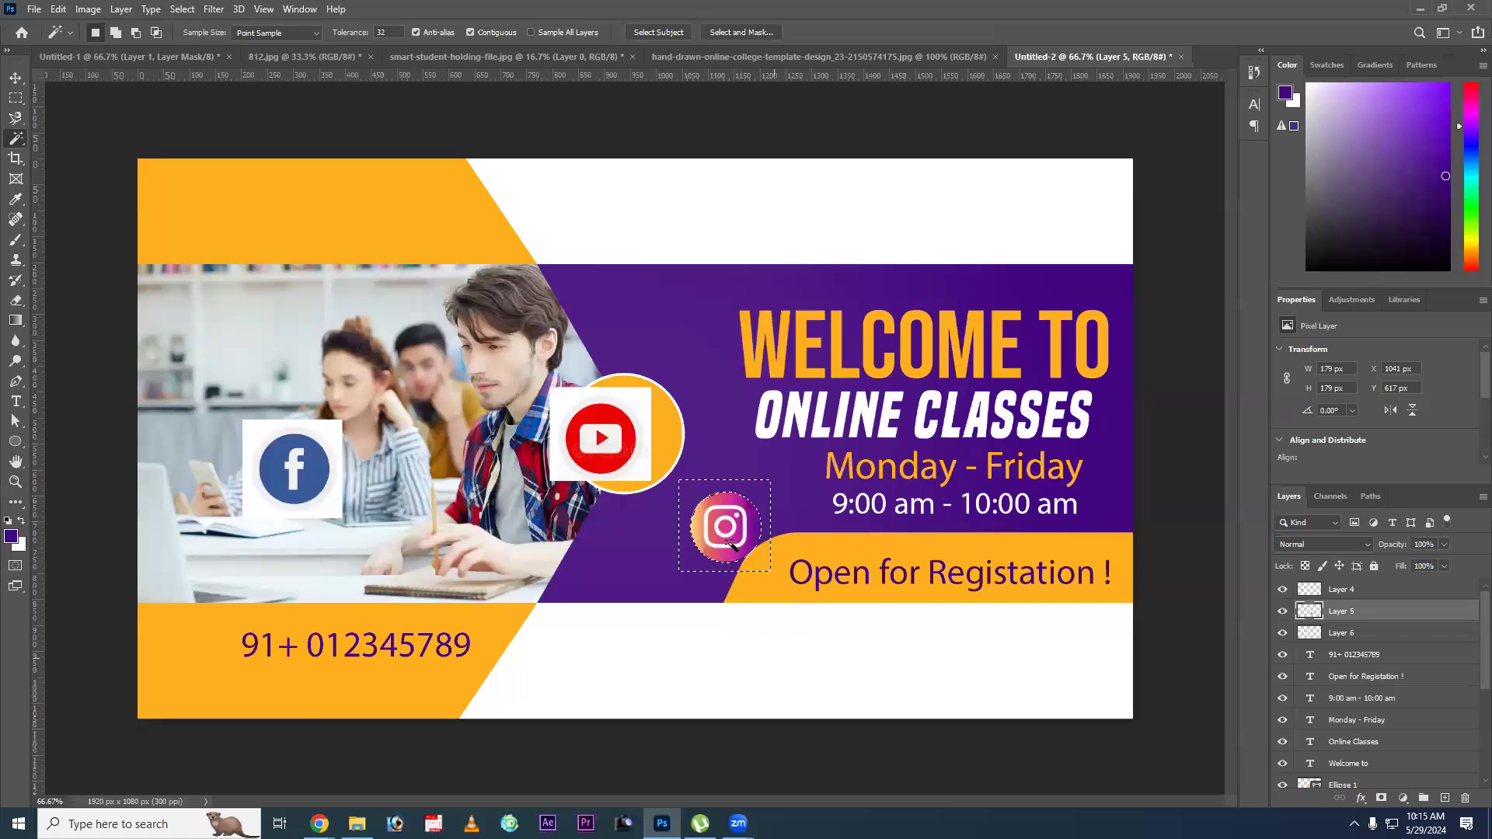
key("ctrl+d")
key("v")
left_click_drag(723, 524, 871, 665)
Place the YouTube icon beside the Instagram icon in the lower white area and delete its white background with the Magic Wand.
left_click_drag(605, 431, 772, 650)
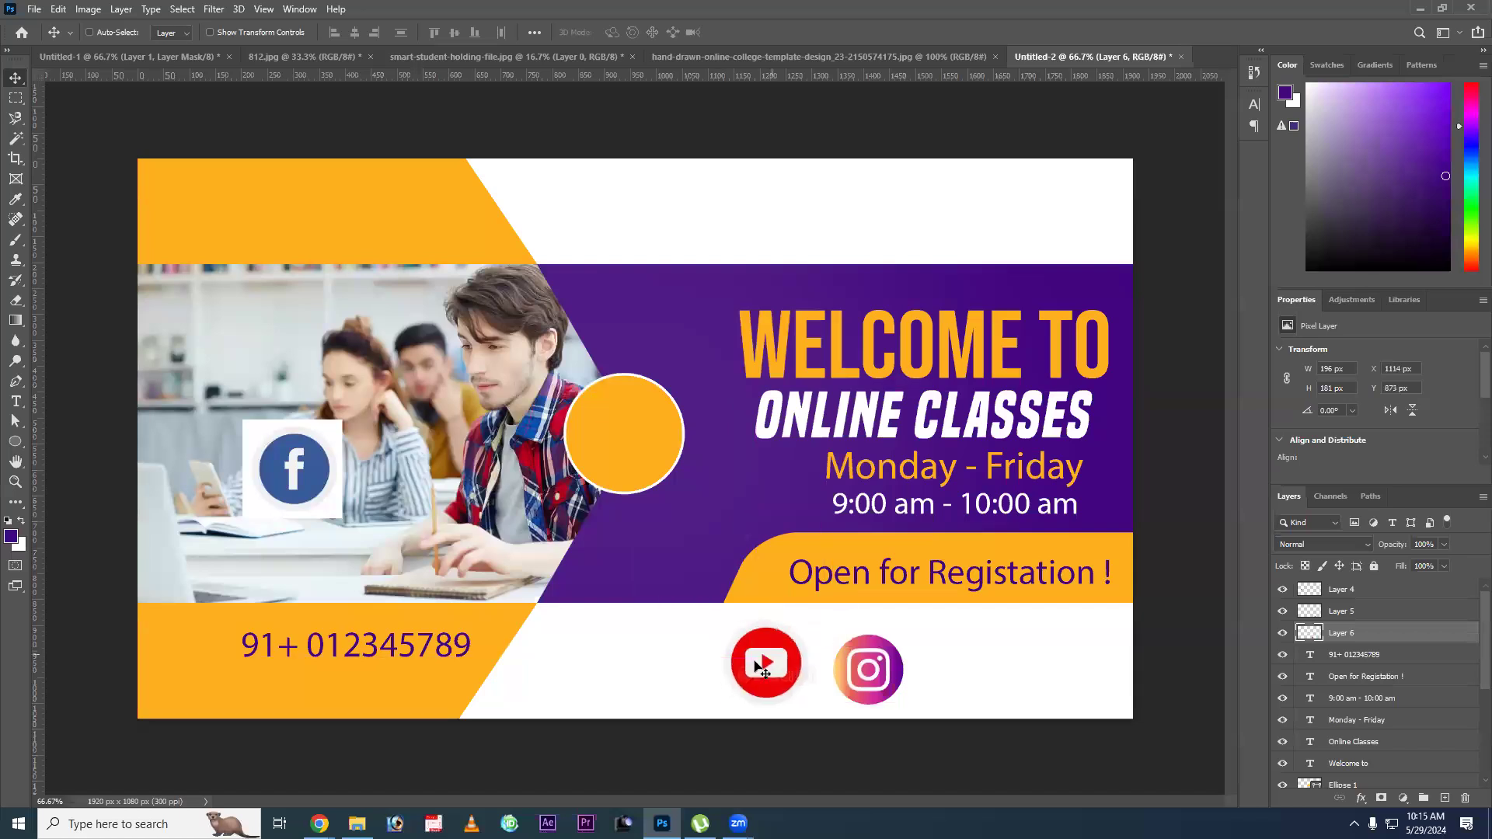
key("w")
left_click(729, 624)
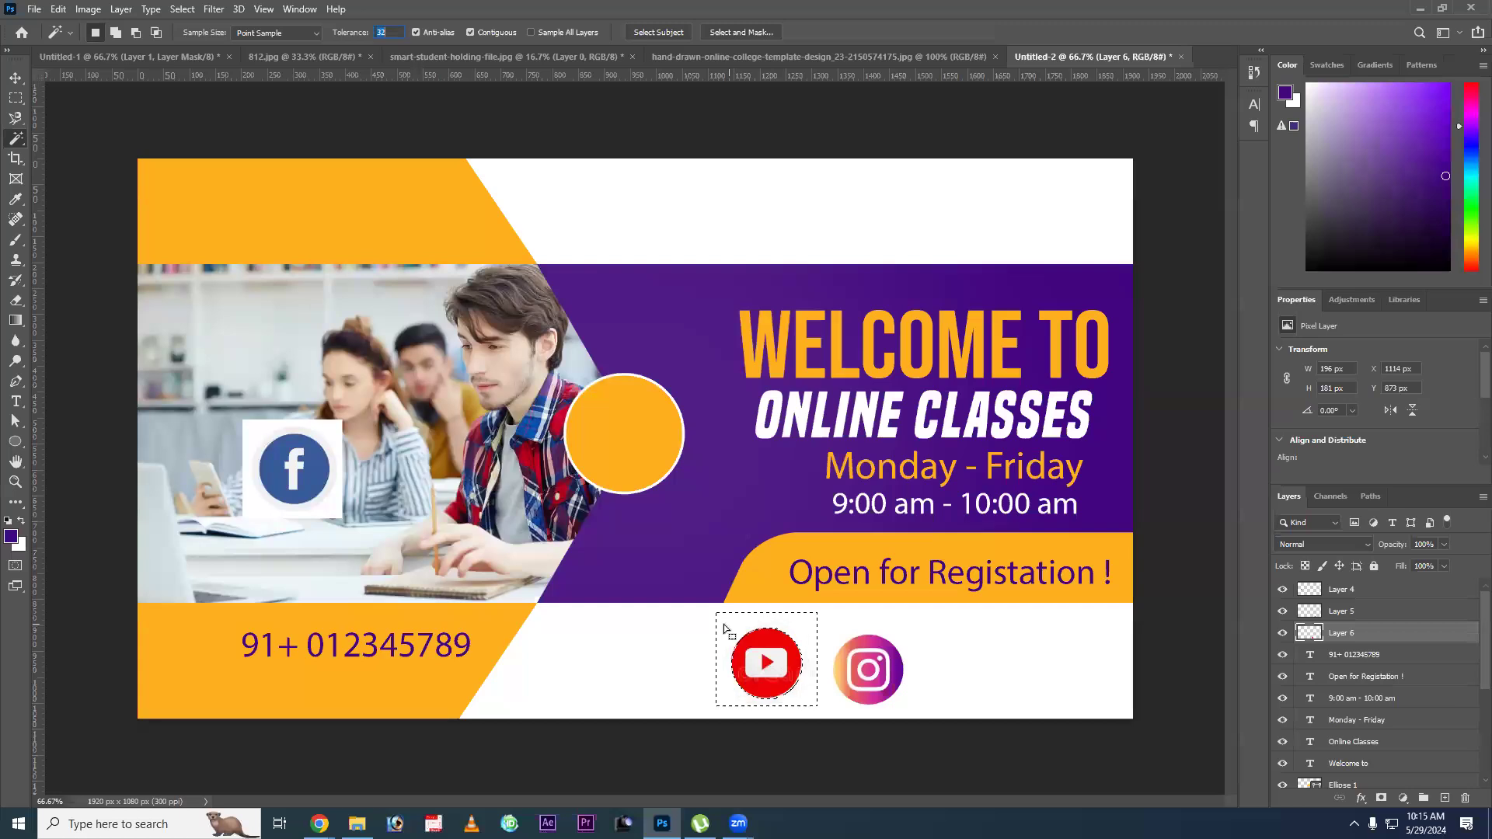
key("Delete")
key("ctrl+d")
left_click(764, 663)
key("v")
mouse_move(765, 666)
left_mouse_down()
mouse_move(667, 516)
mouse_move(772, 679)
mouse_move(789, 681)
left_mouse_up()
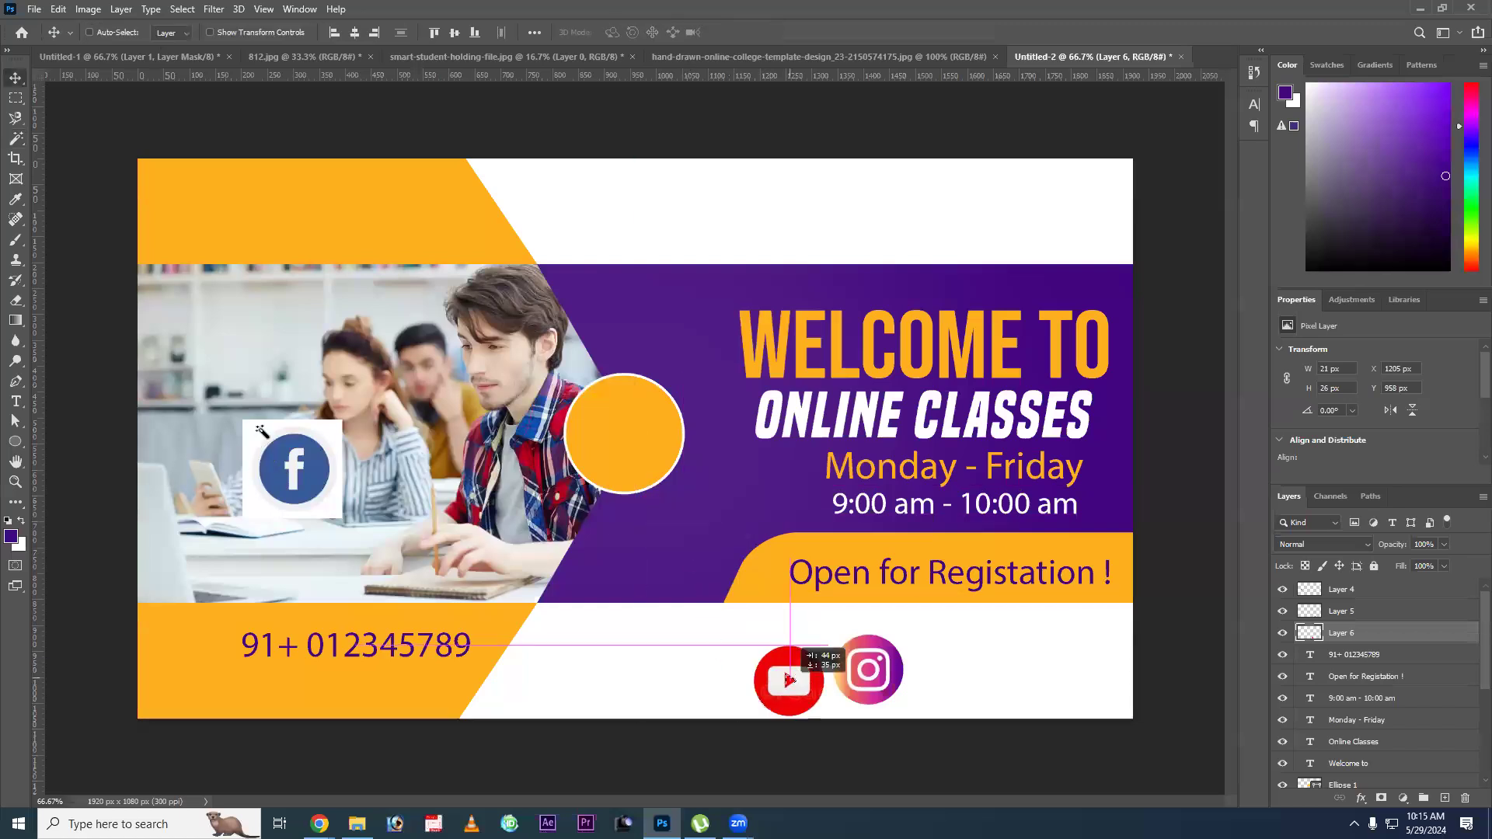
Delete the Facebook icon's white background and line the icon up in a row with the YouTube and Instagram icons.
key("w")
left_click(252, 427)
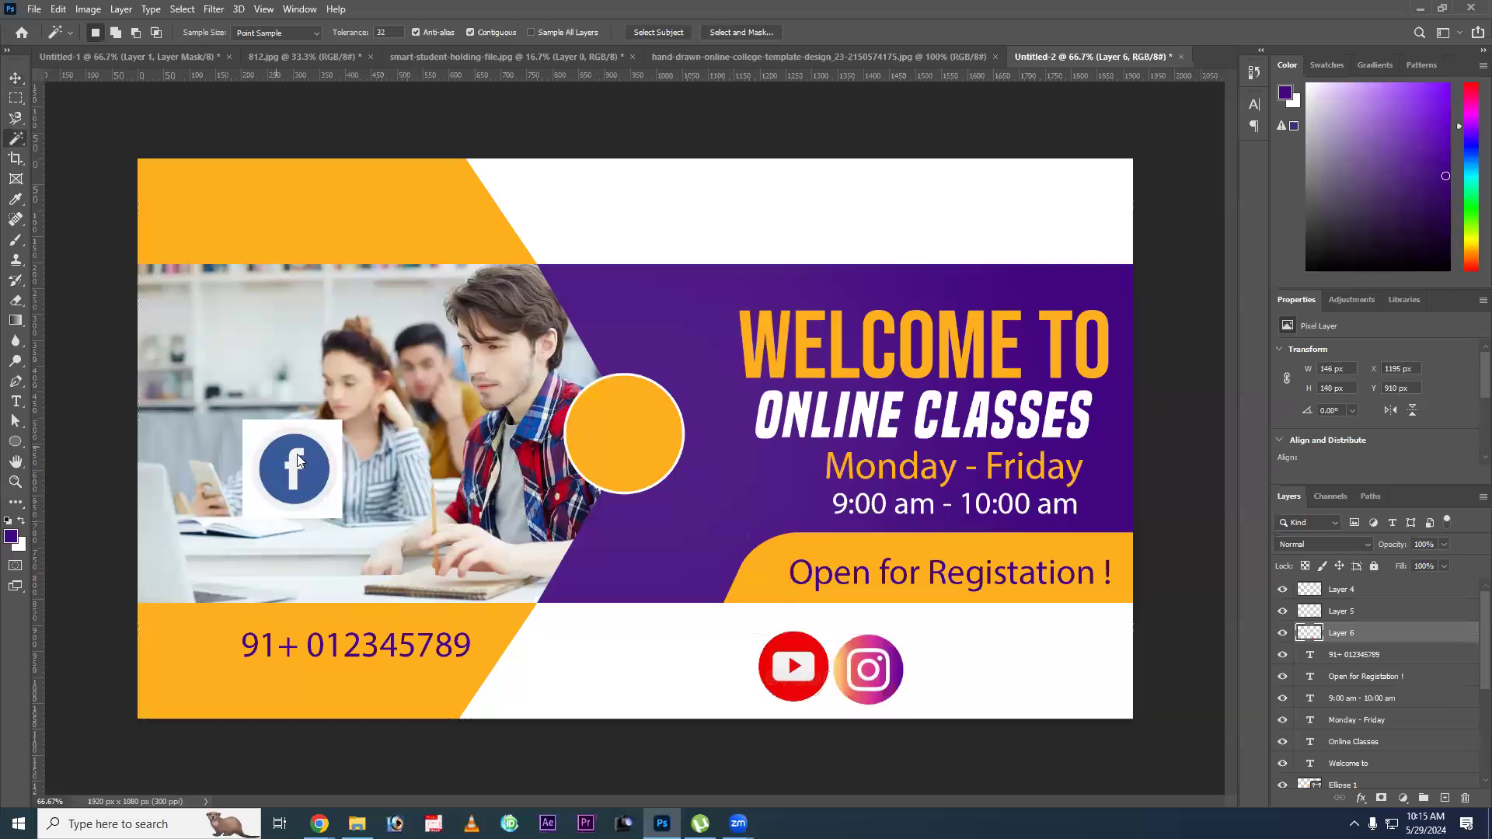
left_click(250, 427, "ctrl")
left_click(250, 427)
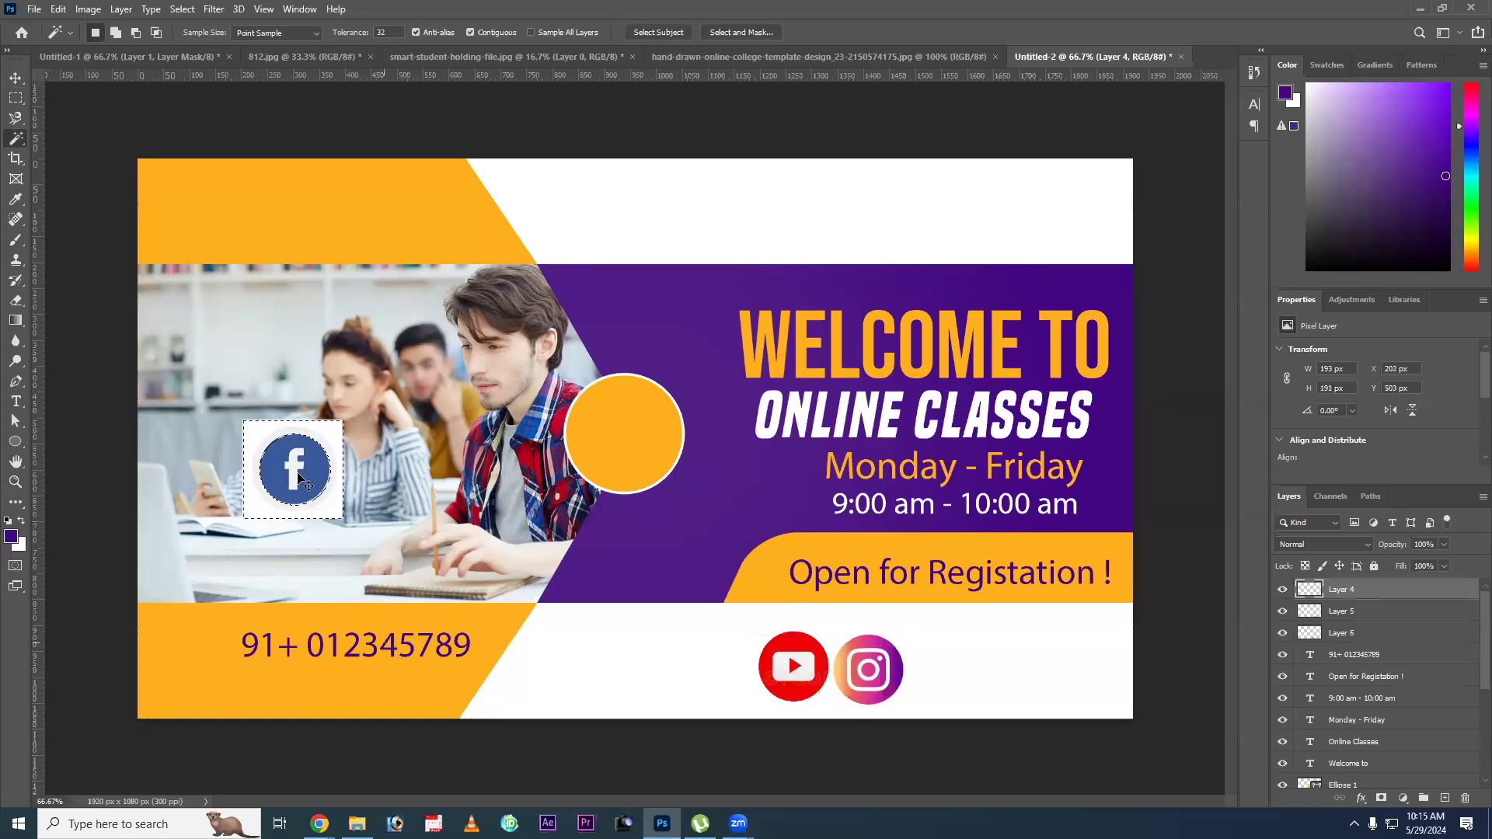
key("Delete")
key("ctrl+d")
key("v")
left_click_drag(297, 470, 714, 667)
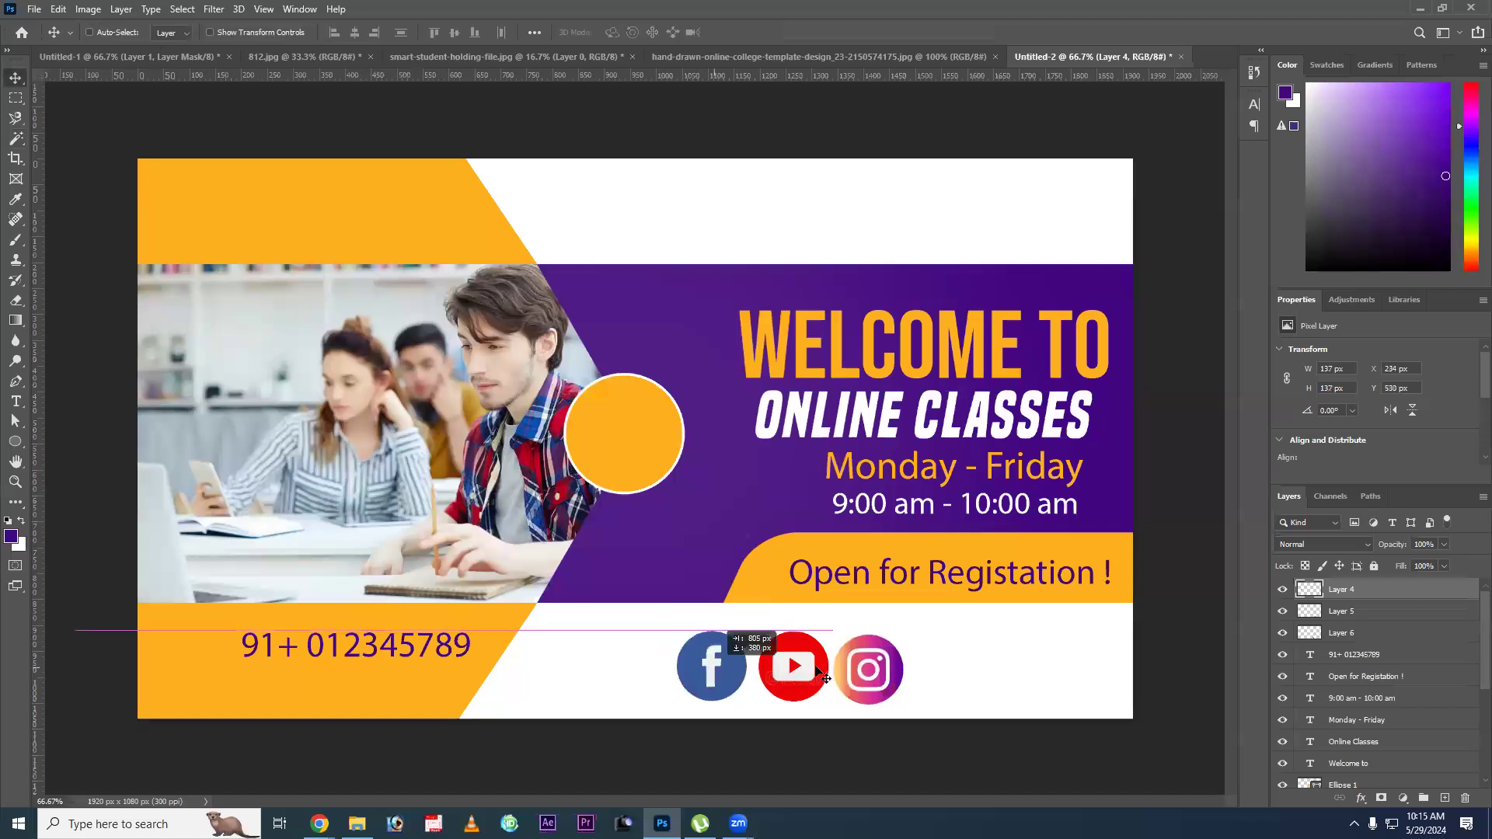
left_click_drag(883, 681, 890, 682)
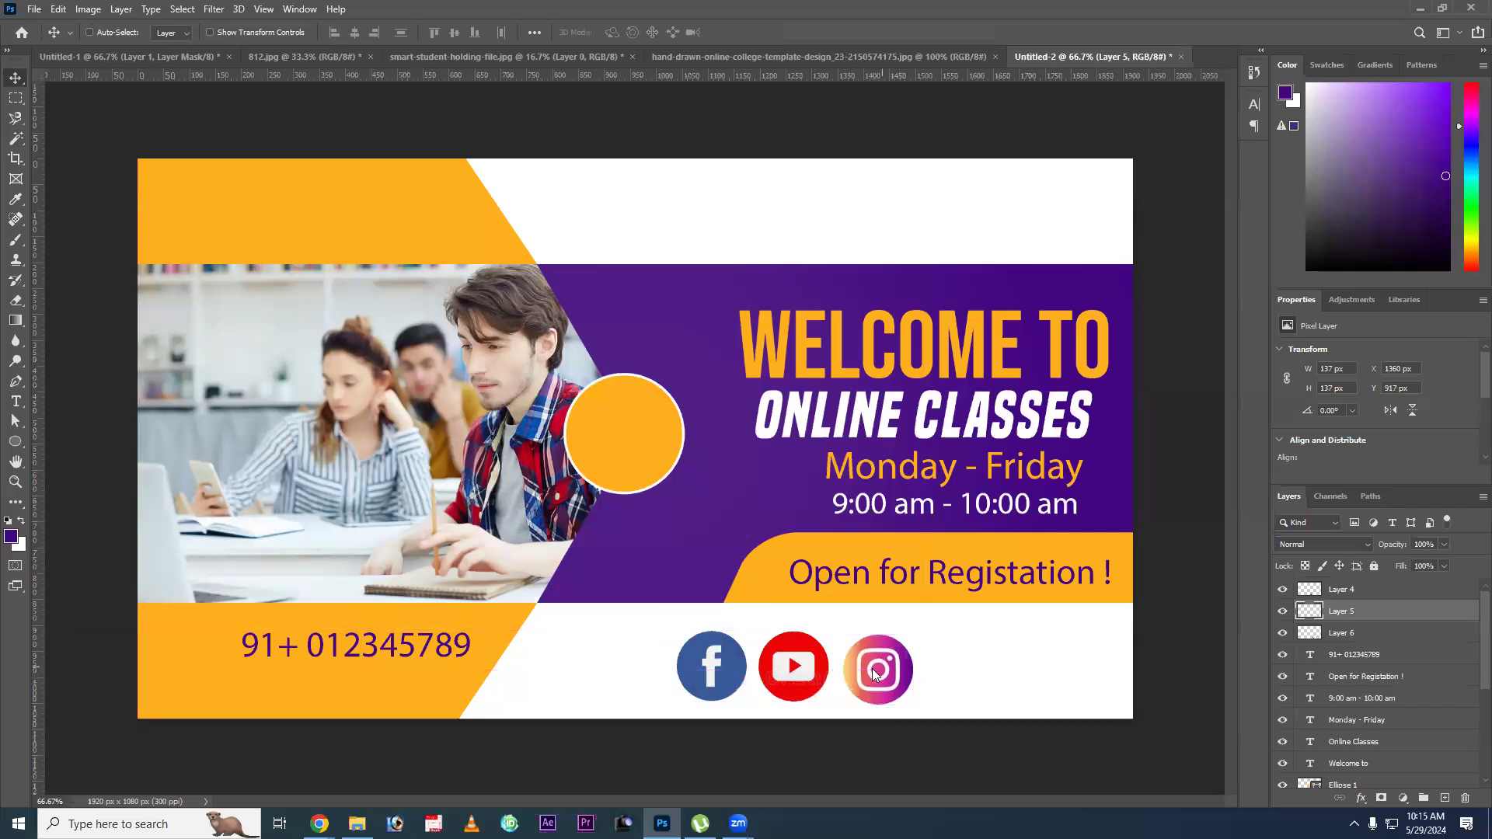
Scale the three social icons together to about 212 x 66 px and move them beneath the "Open for Registation !" text.
right_click(730, 658)
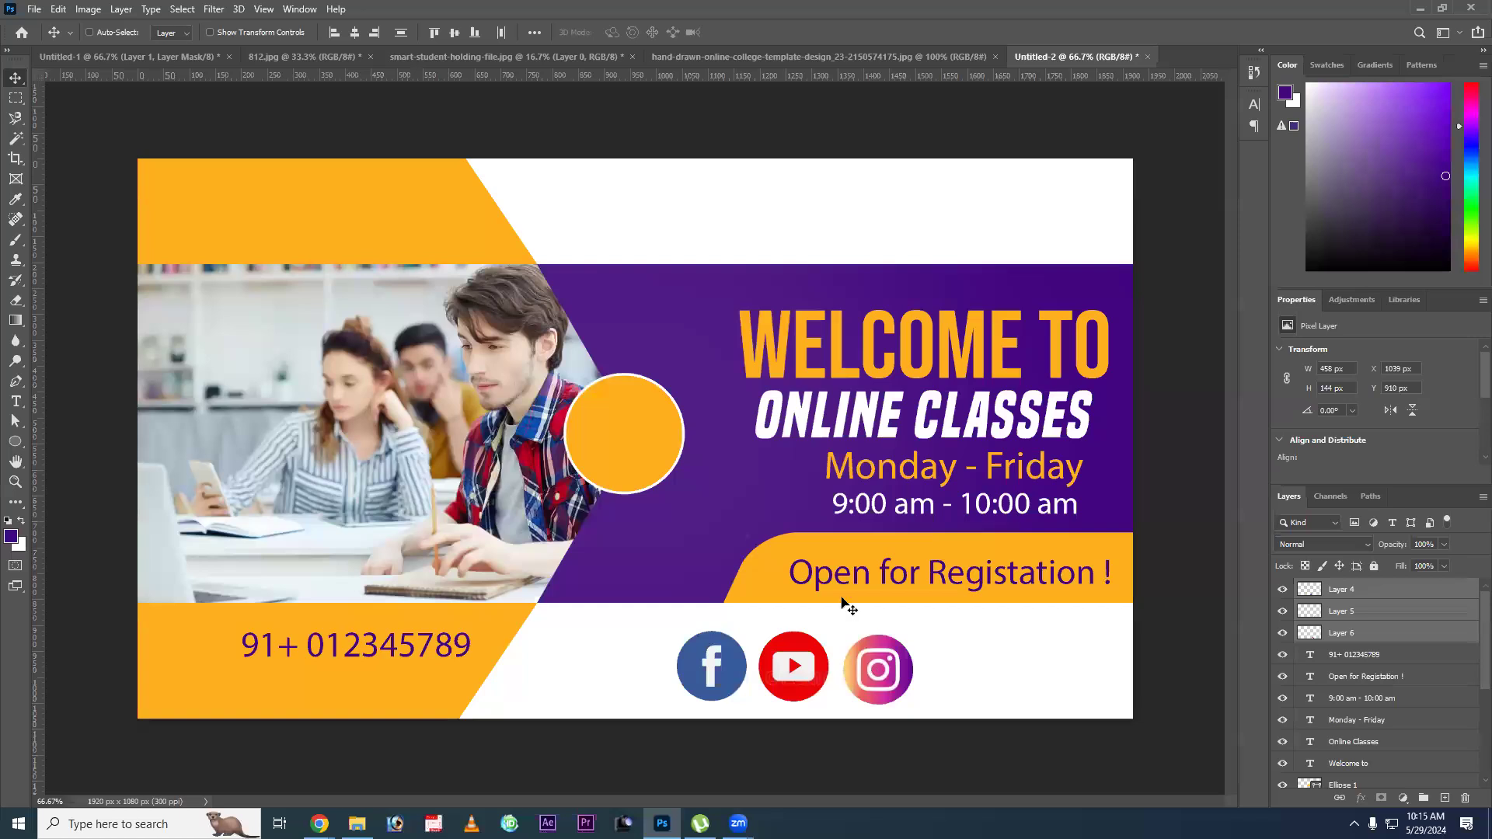
key("ctrl+z")
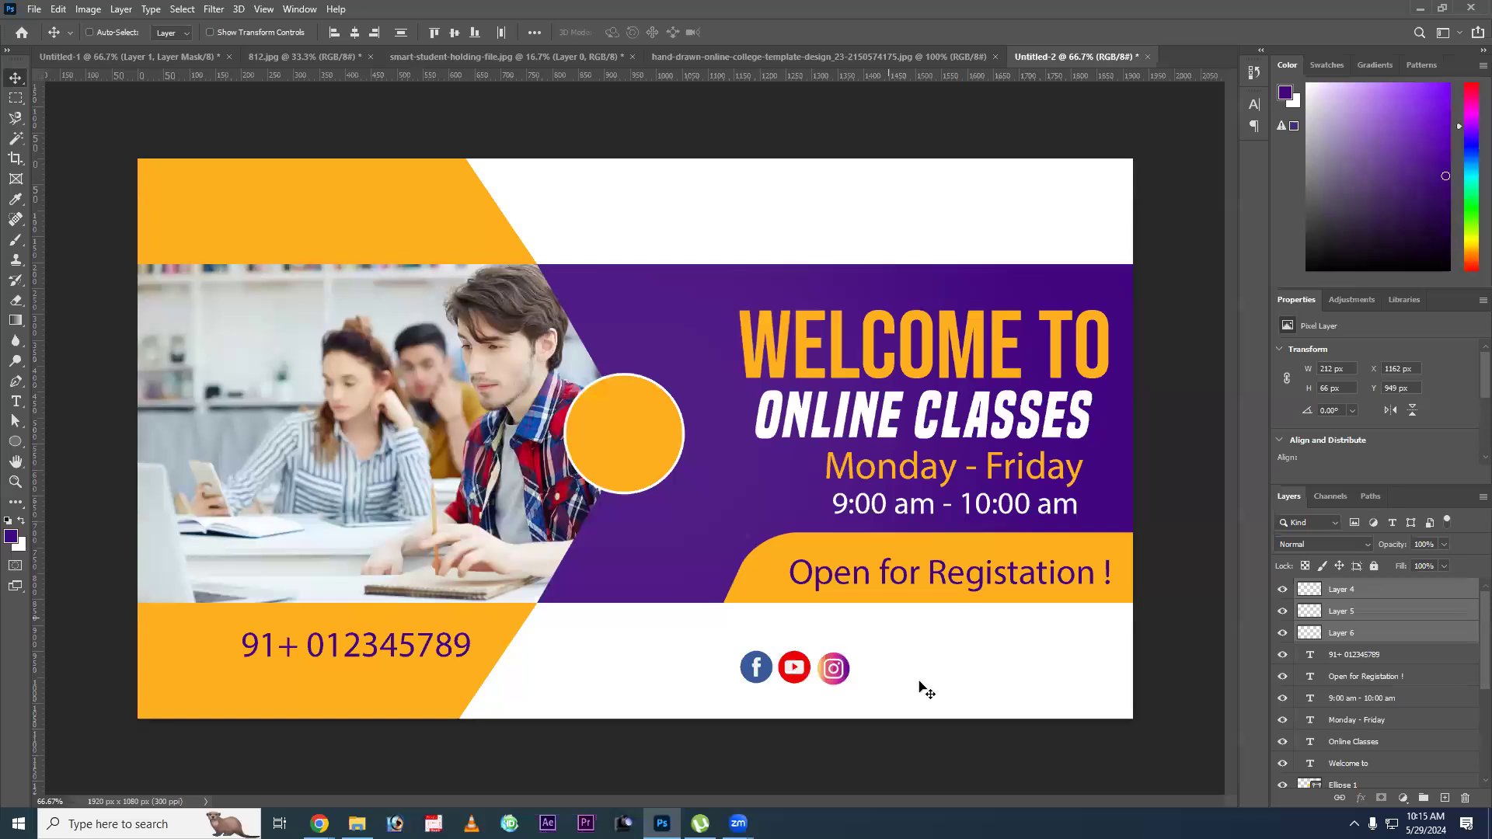
key("ctrl+z")
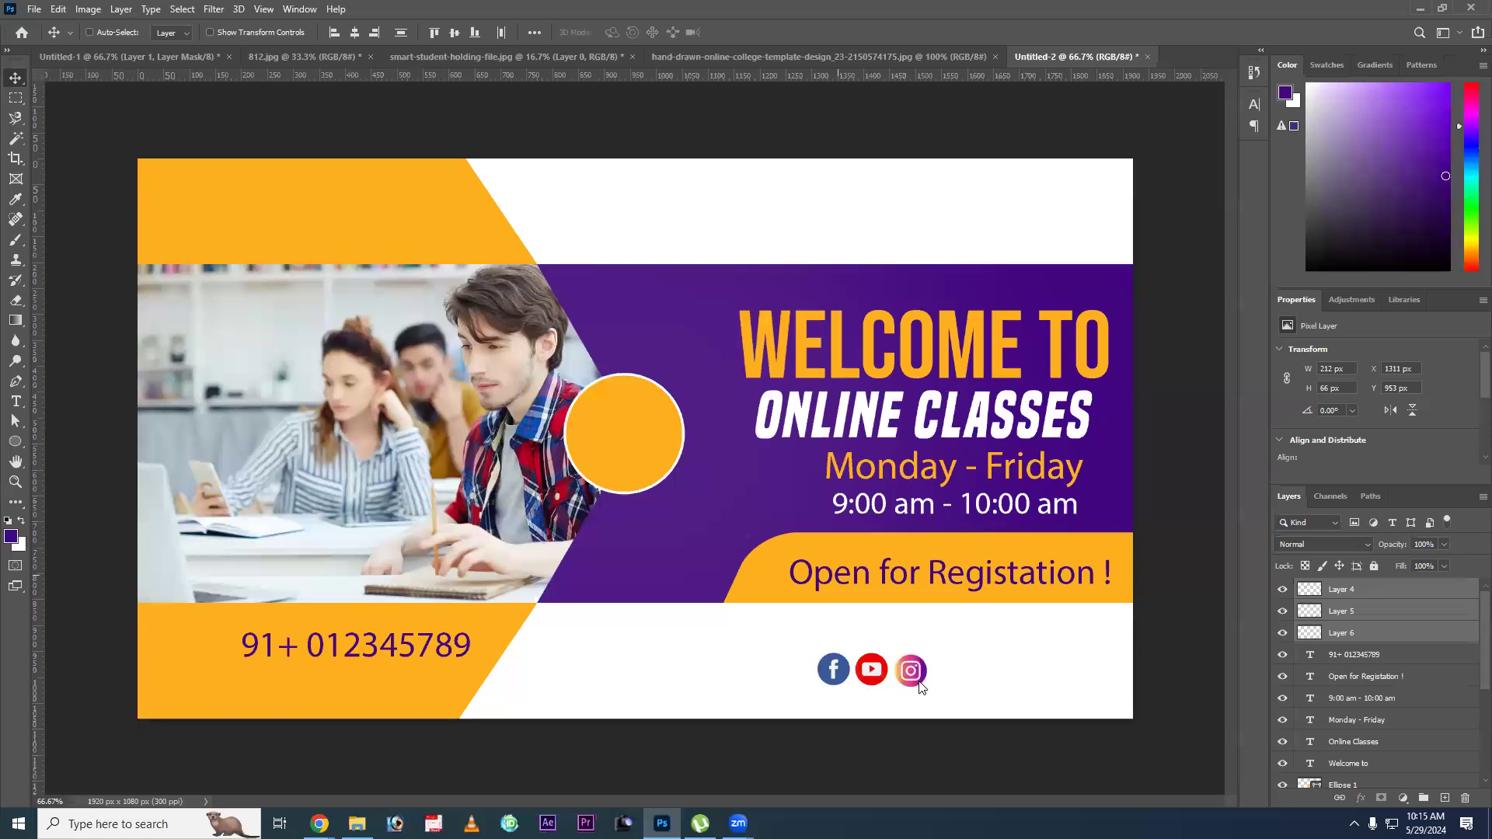
Duplicate the "Open for Registation !" text into the white area below and change the copy to "Company Name".
left_click_drag(844, 574, 789, 636)
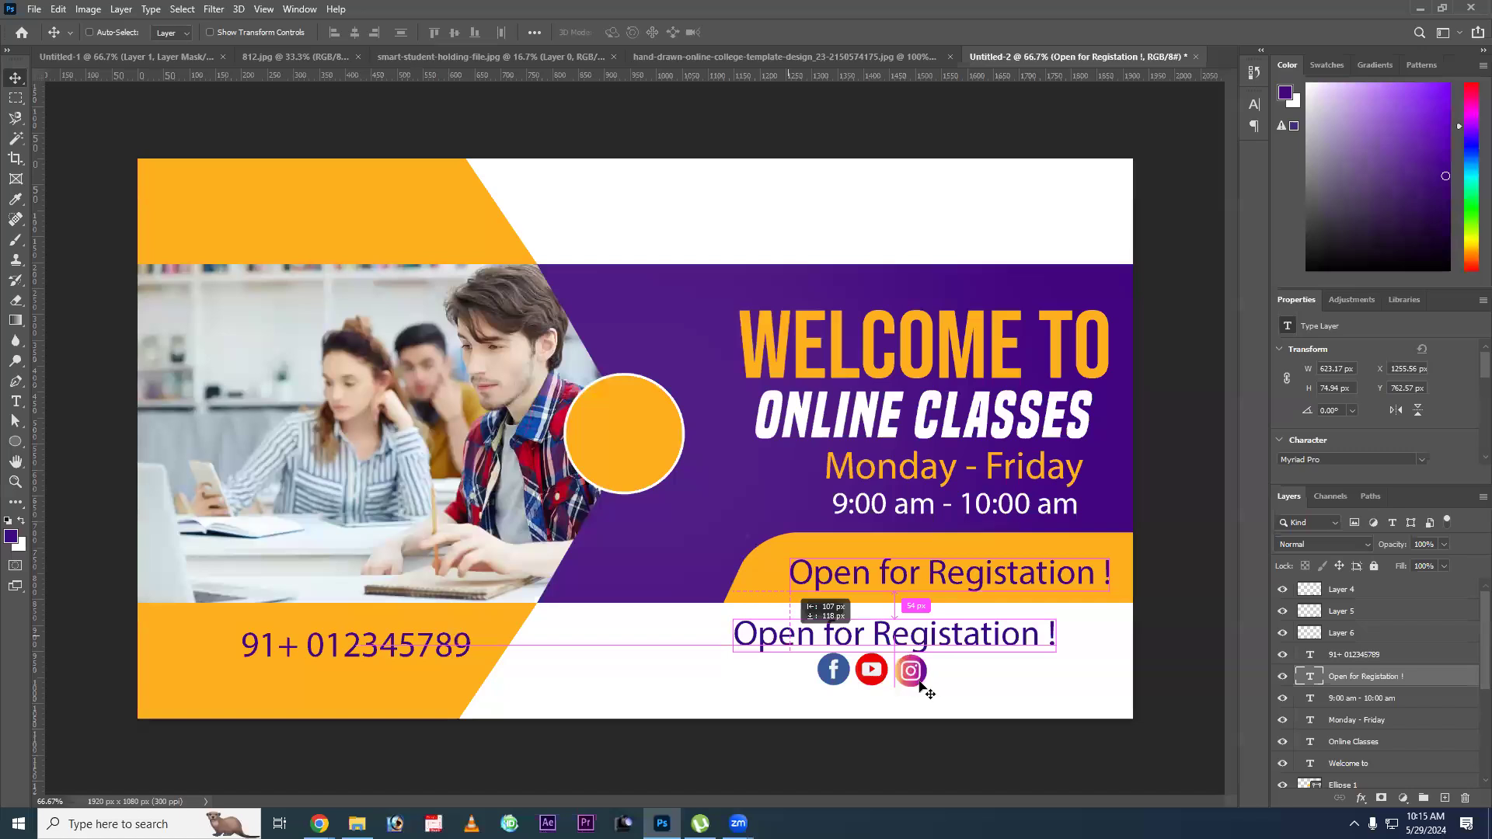
key("Return")
type("comm")
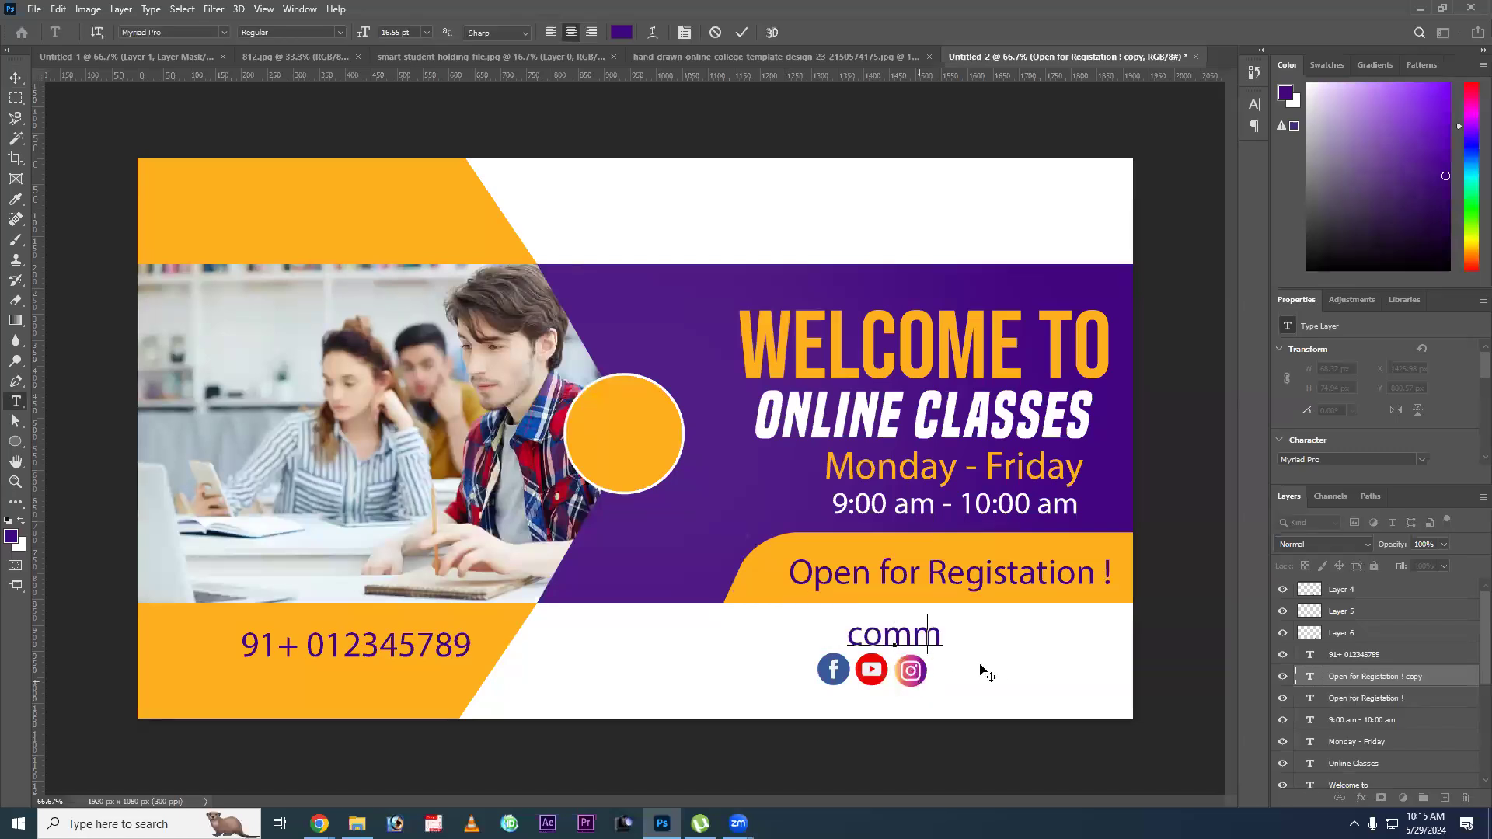
left_click(1117, 633)
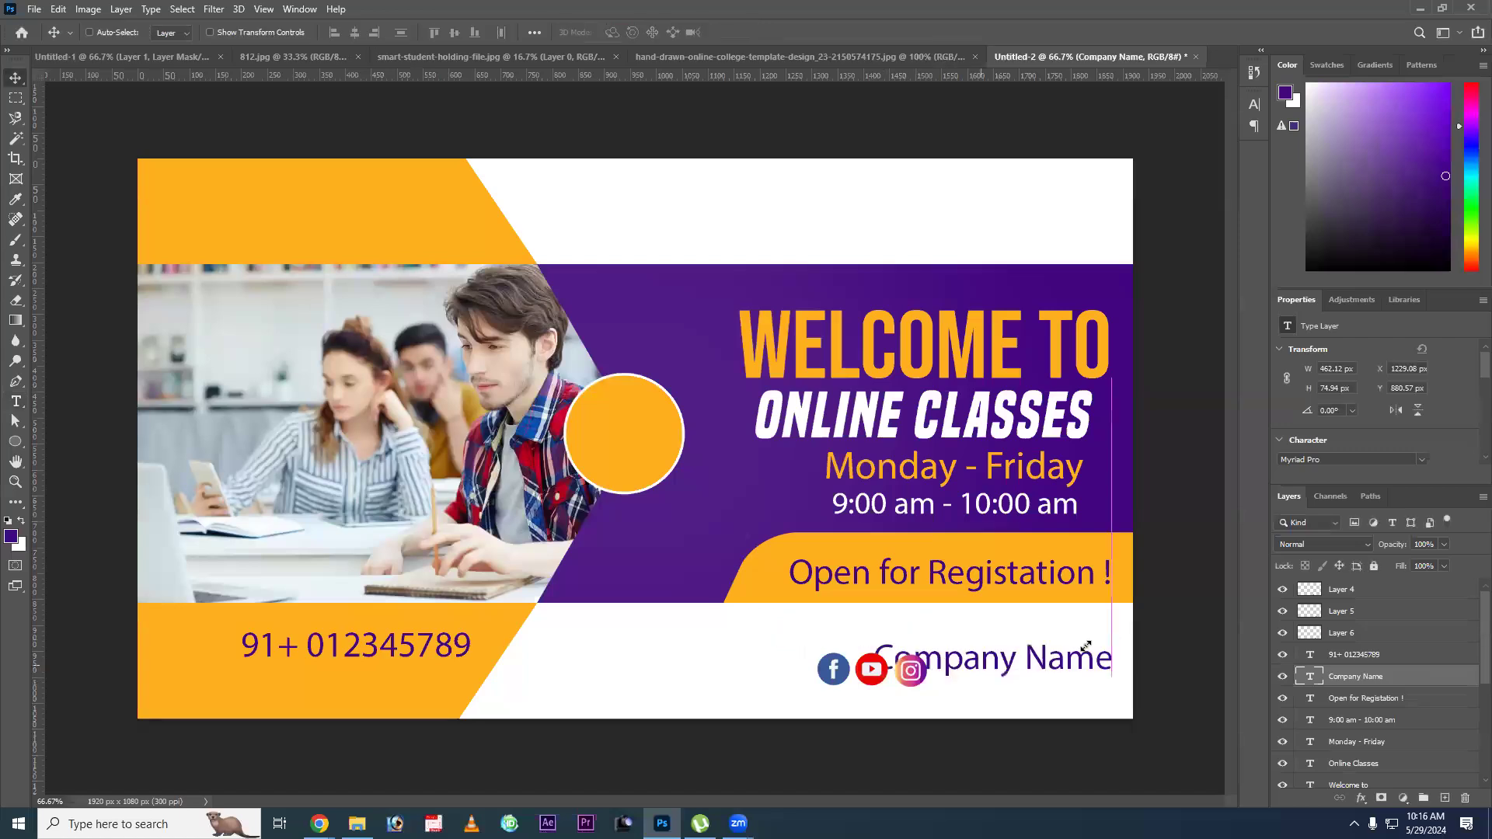
Scale the "Company Name" text to about 75% and place it beside the Instagram icon.
key("ctrl+t")
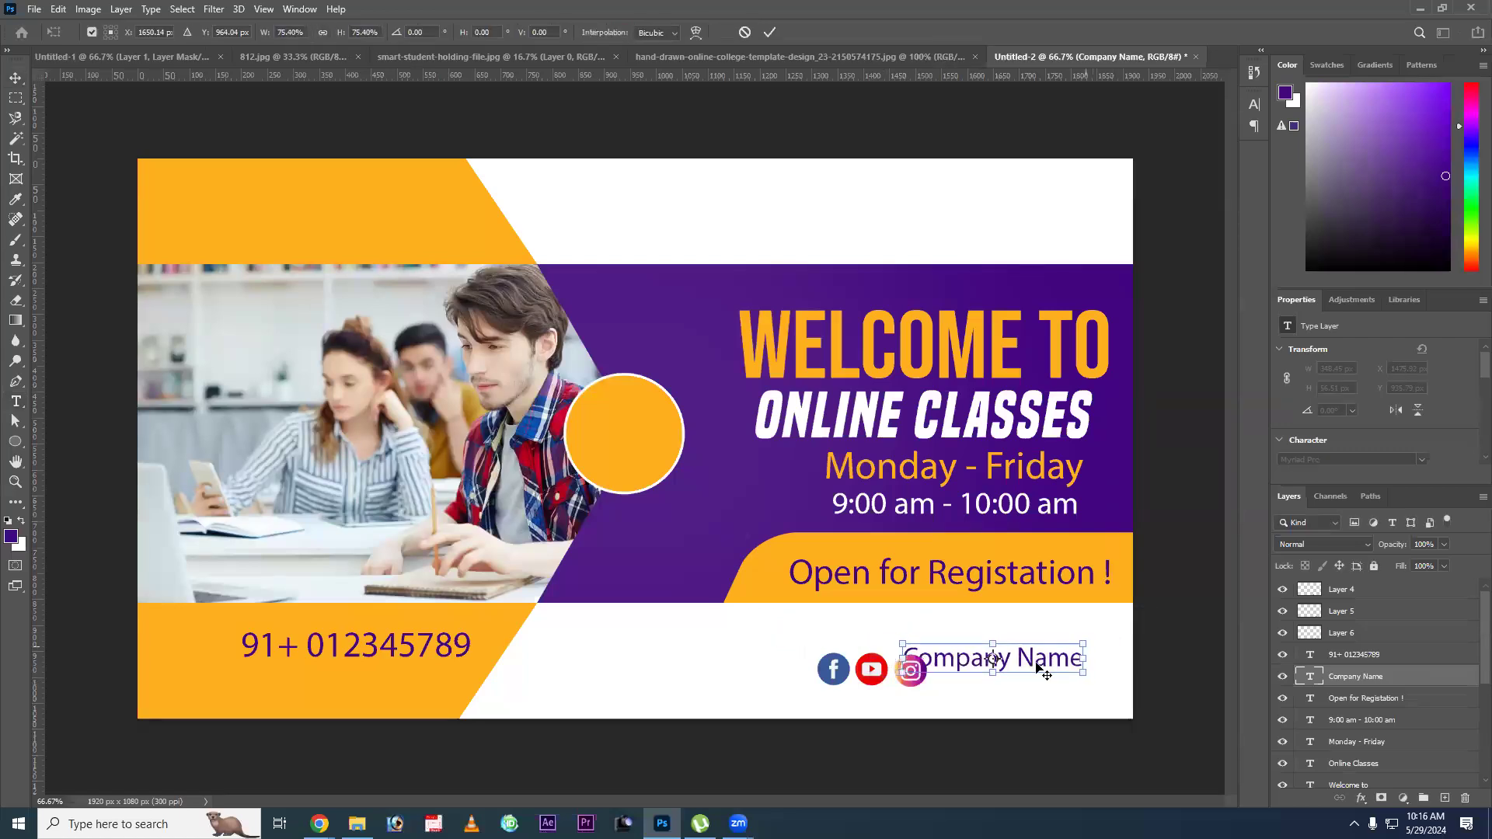
key("Return")
left_click_drag(1009, 659, 1031, 674)
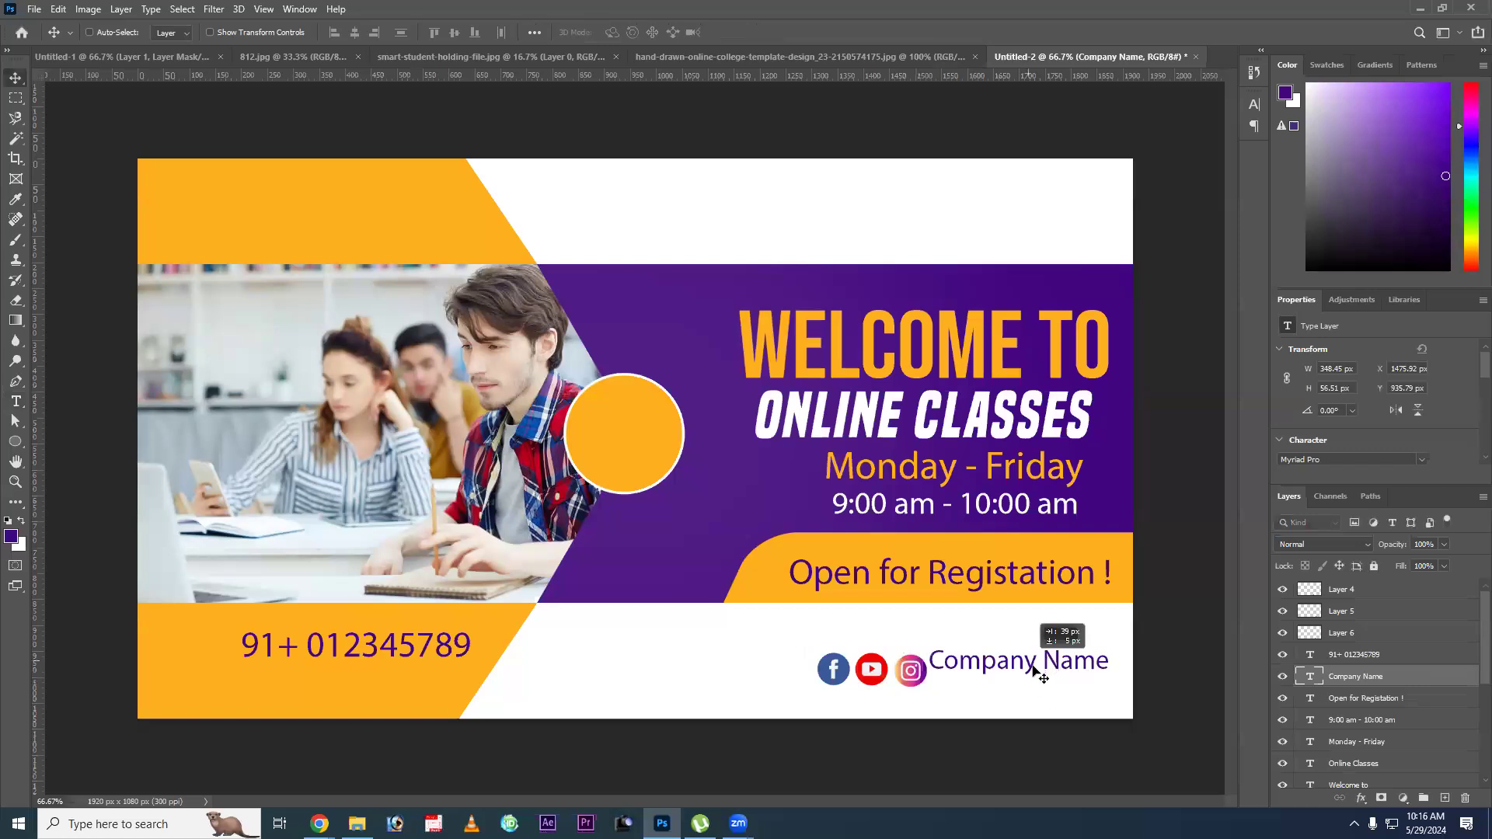
left_click_drag(1029, 680, 1043, 680)
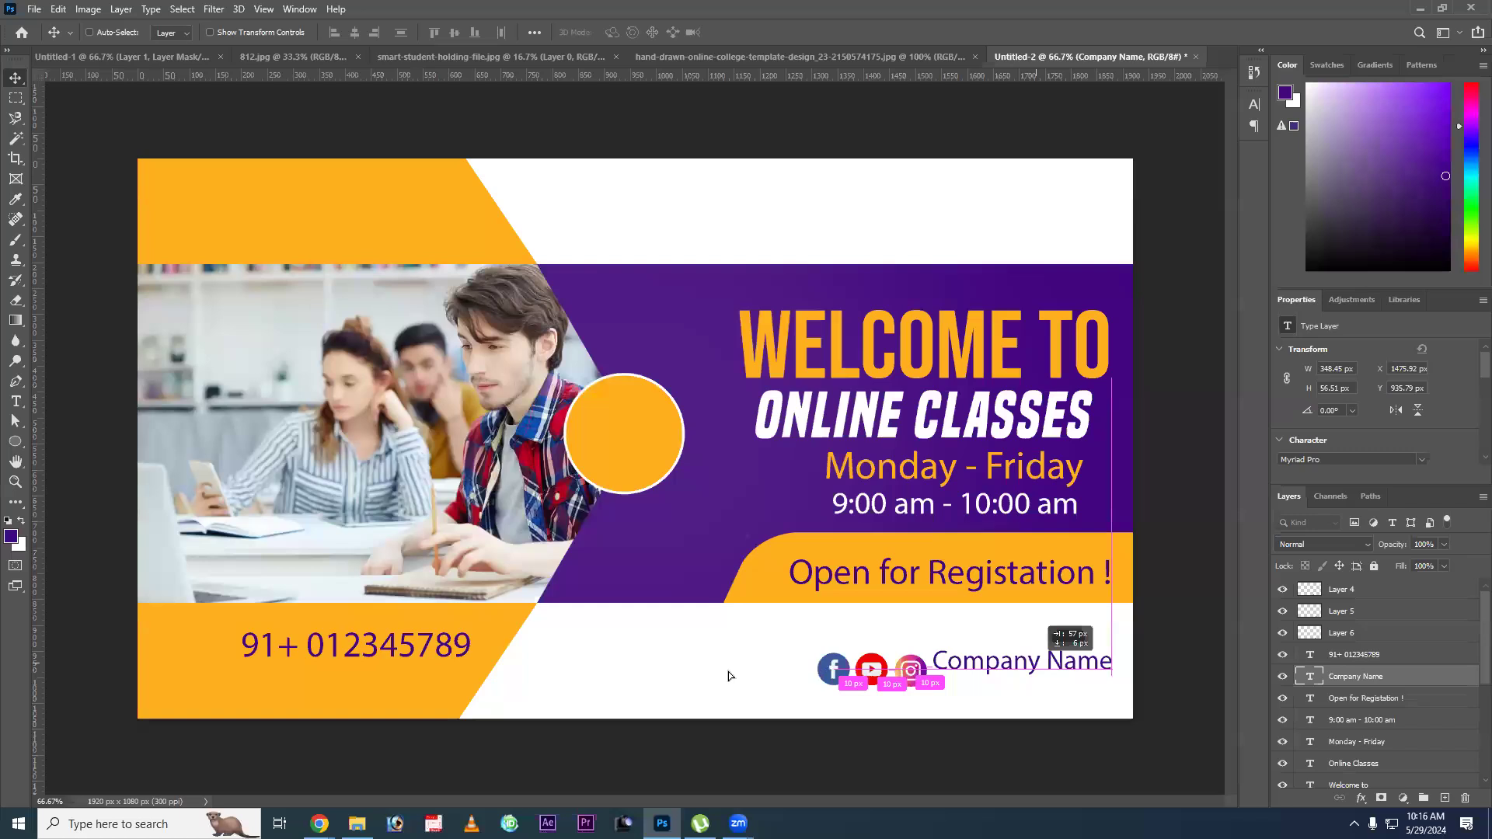
key("w")
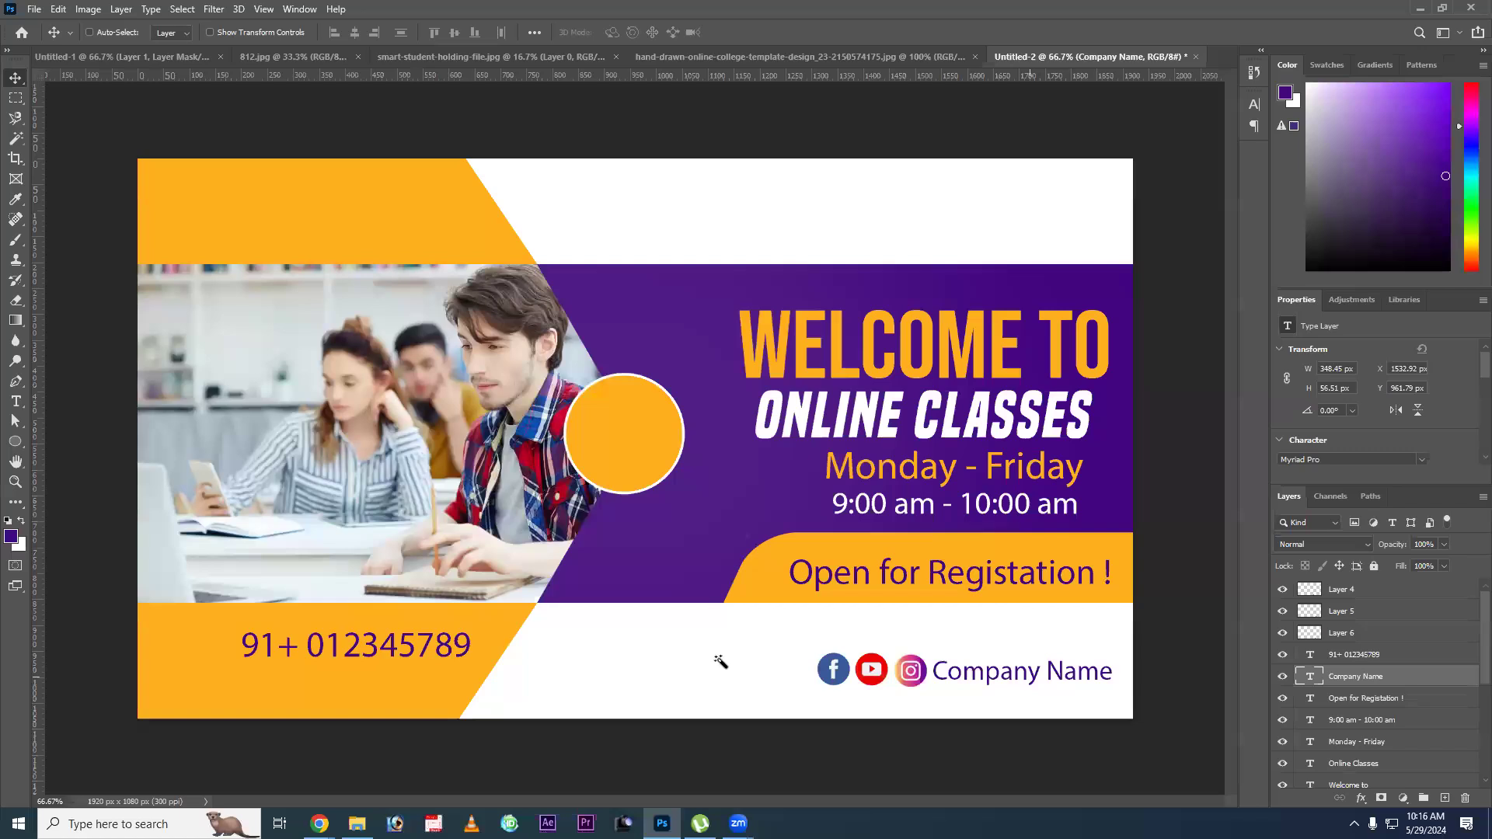
left_click_drag(1040, 673, 733, 670, "alt")
key("e")
key("t")
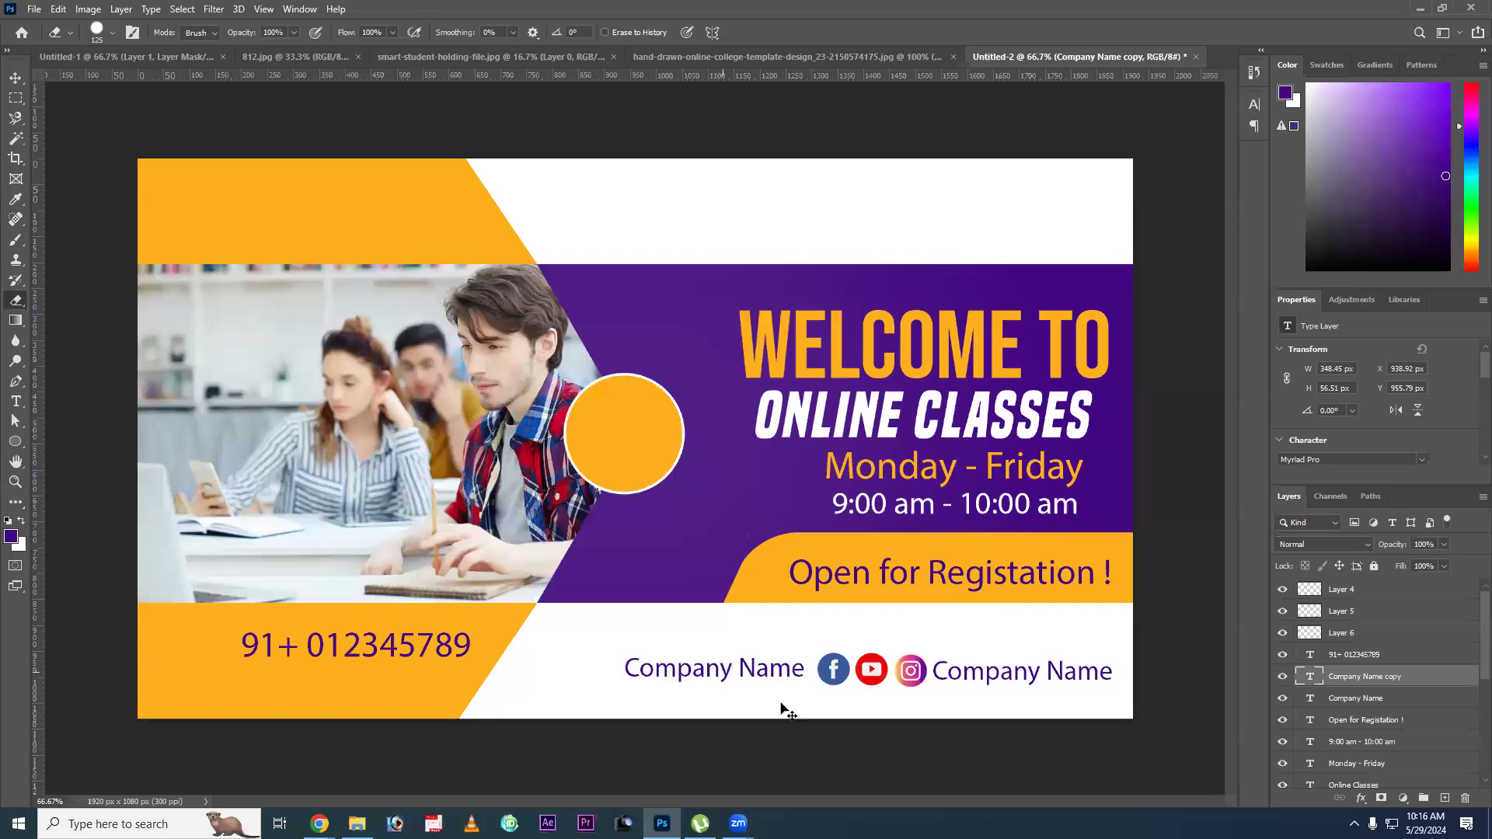
key("w")
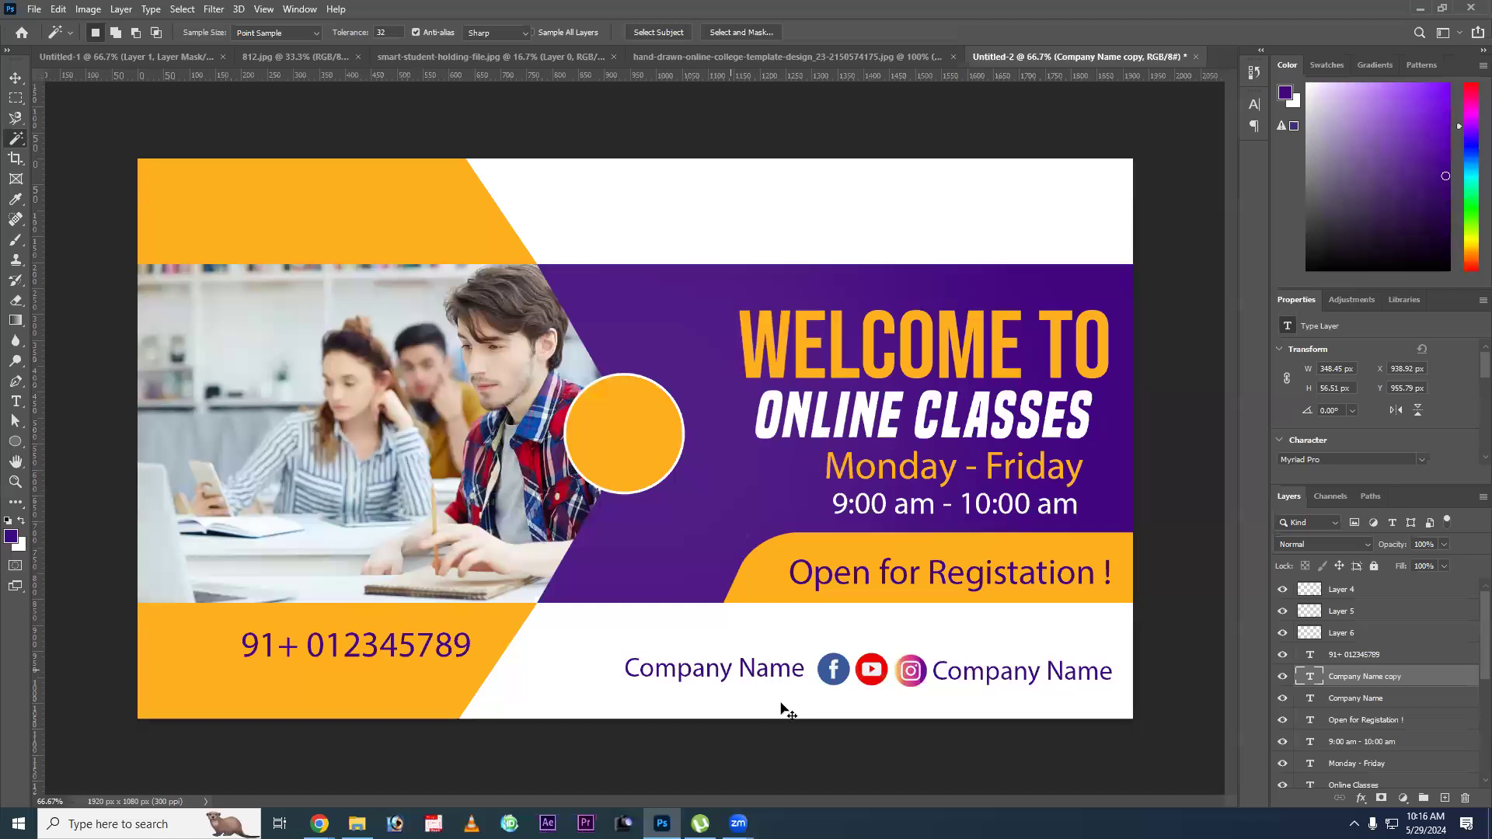
key("t")
key("Return")
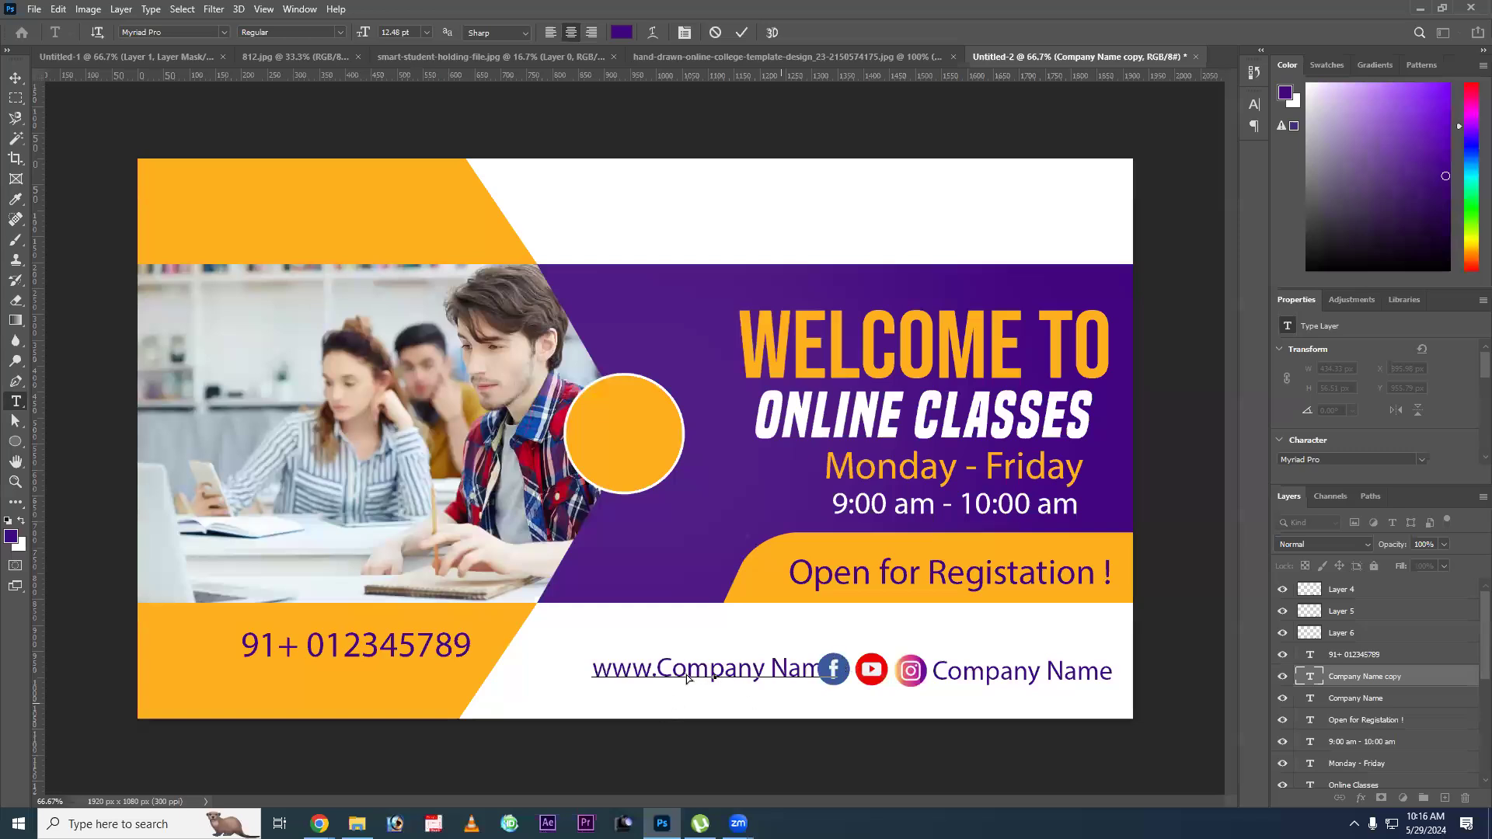
left_click_drag(528, 659, 506, 666)
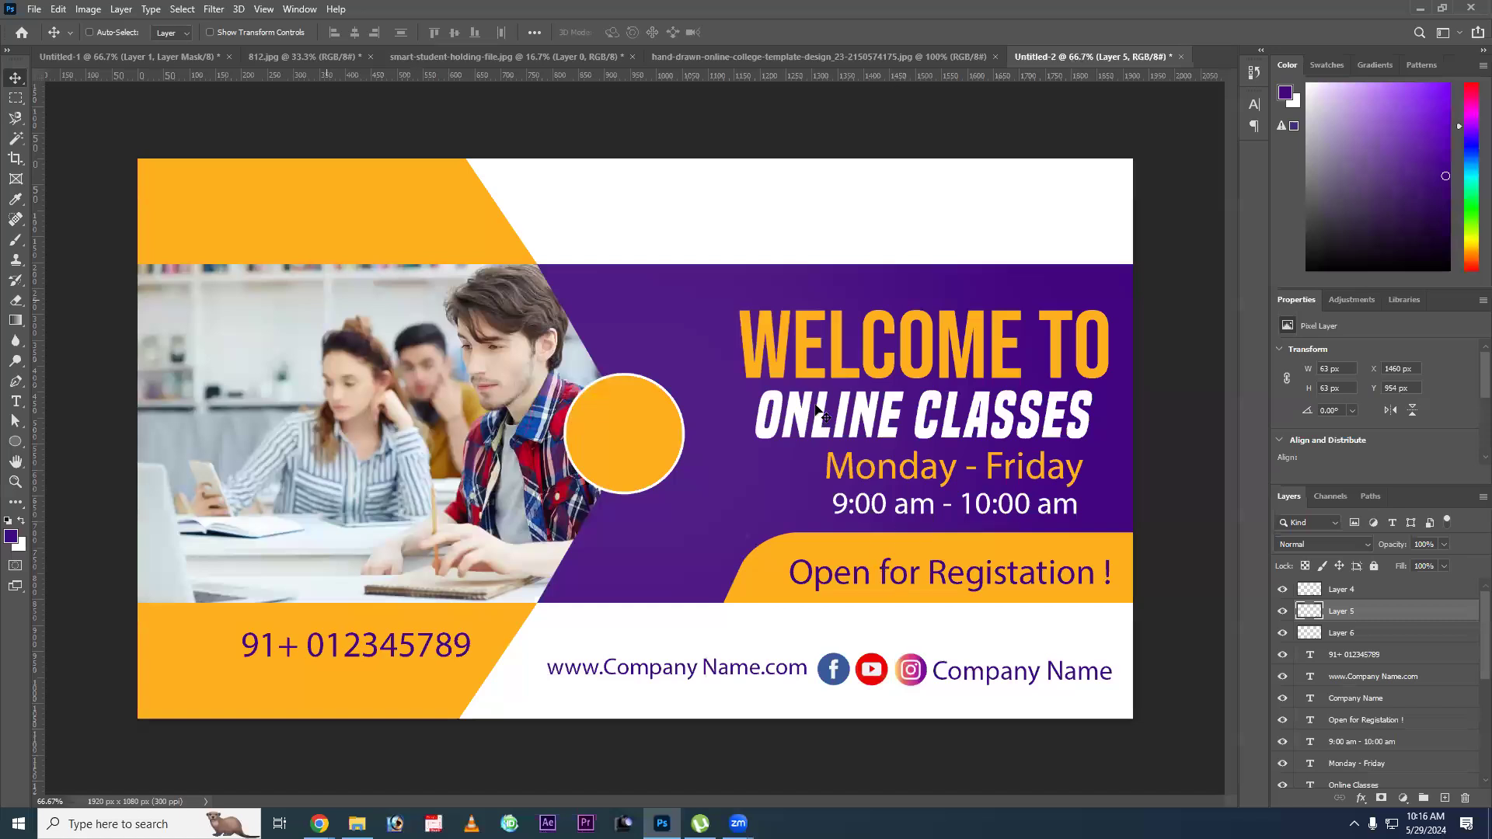
Check the badge in the college template, then duplicate the "Online Classes" text onto the orange circle and change it to "70%".
key("ctrl+shift+Tab")
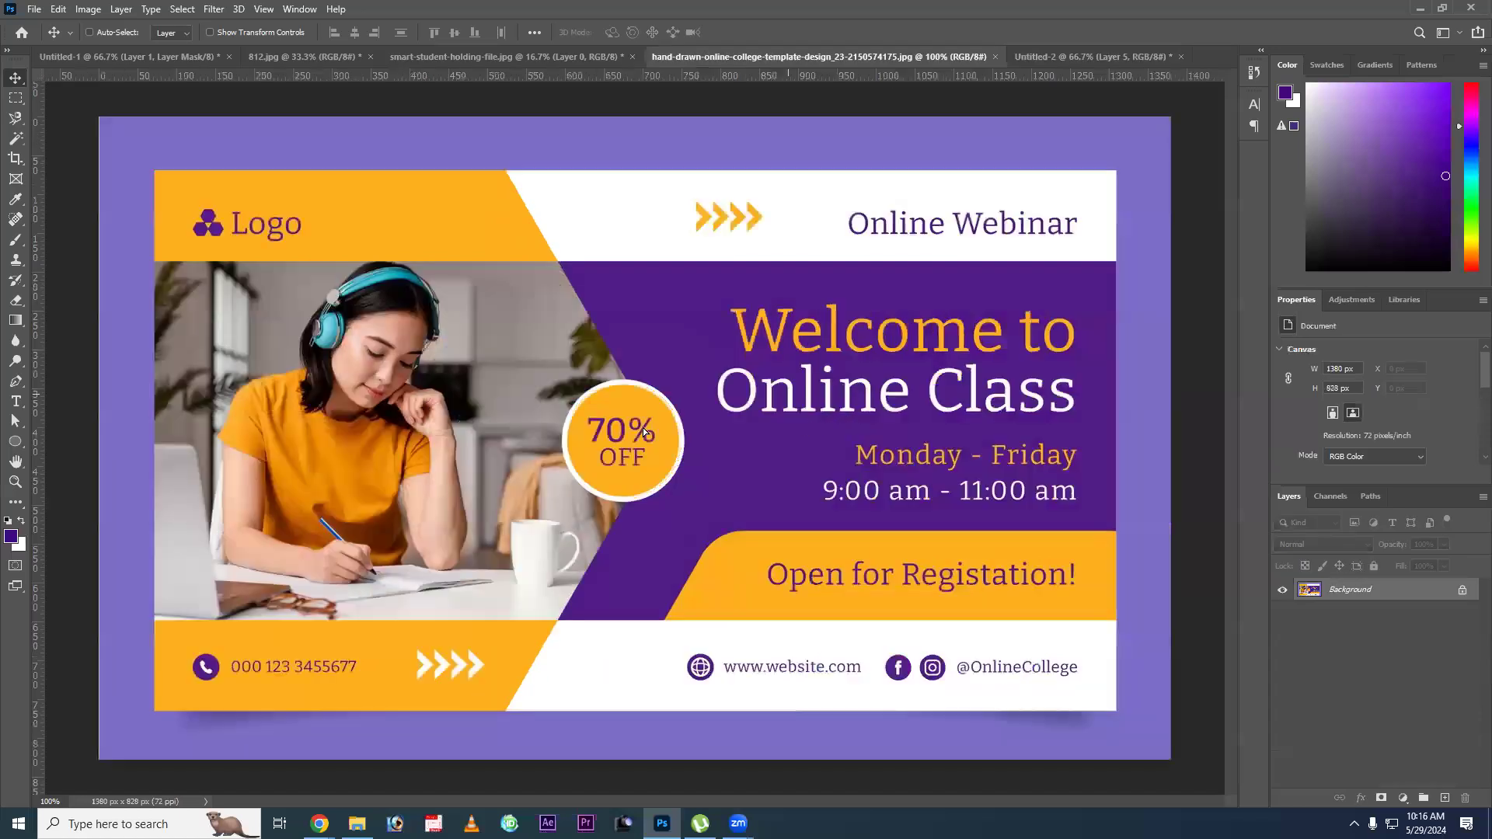
key("ctrl+Tab")
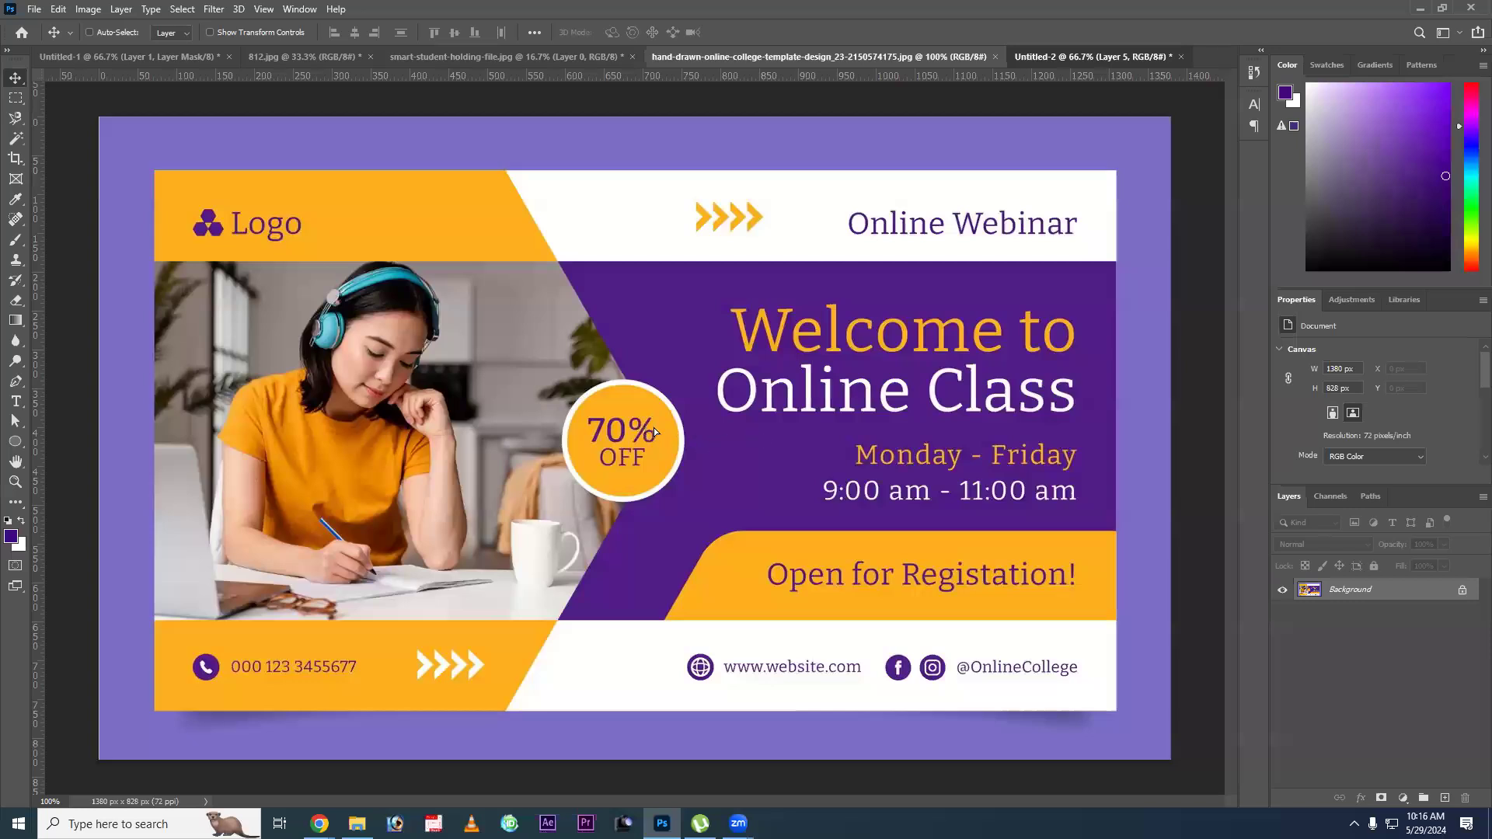
key("ctrl+Tab")
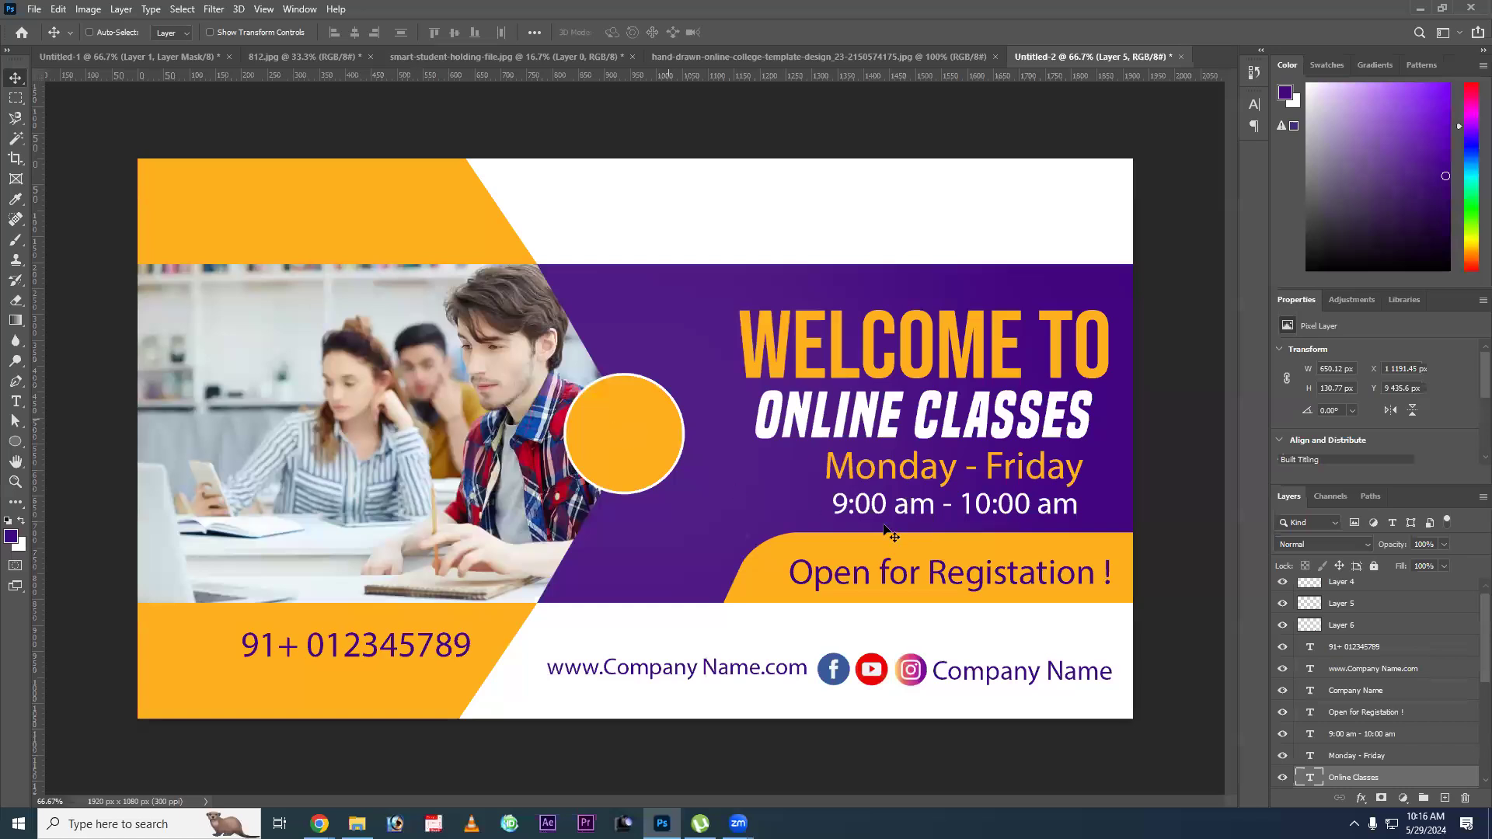
key("t")
left_click(640, 474)
key("ctrl+a")
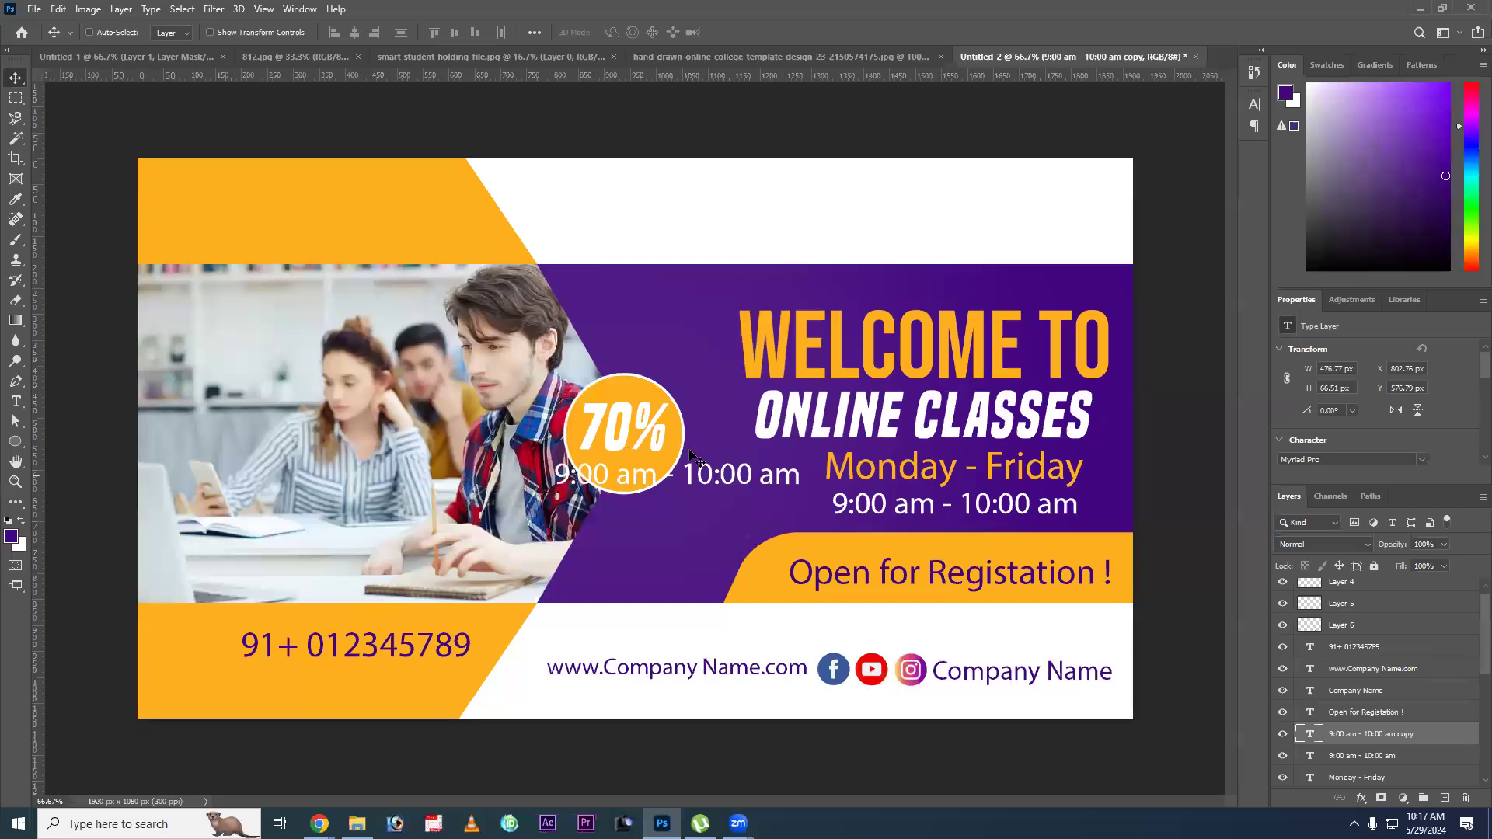
Add the white text "off" and move it beneath "70%" inside the orange circle.
key("t")
left_click(689, 473)
key("ctrl+a")
type("off")
key("ctrl+Return")
key("v")
left_click_drag(677, 473, 615, 472)
Select the "70%" text layer and recolour it with the purple foreground colour.
right_click(611, 436)
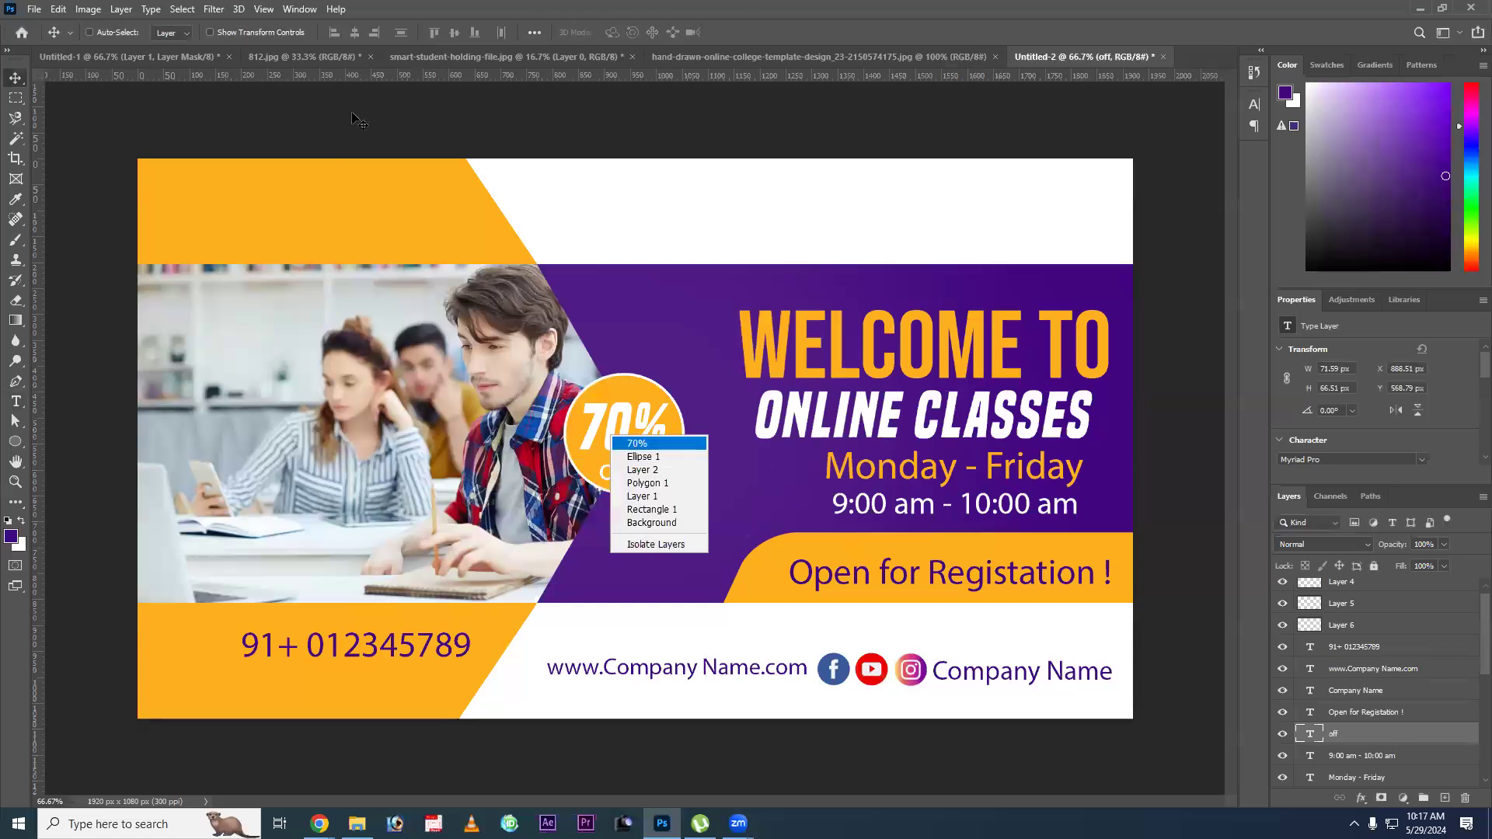
key("Return")
key("i")
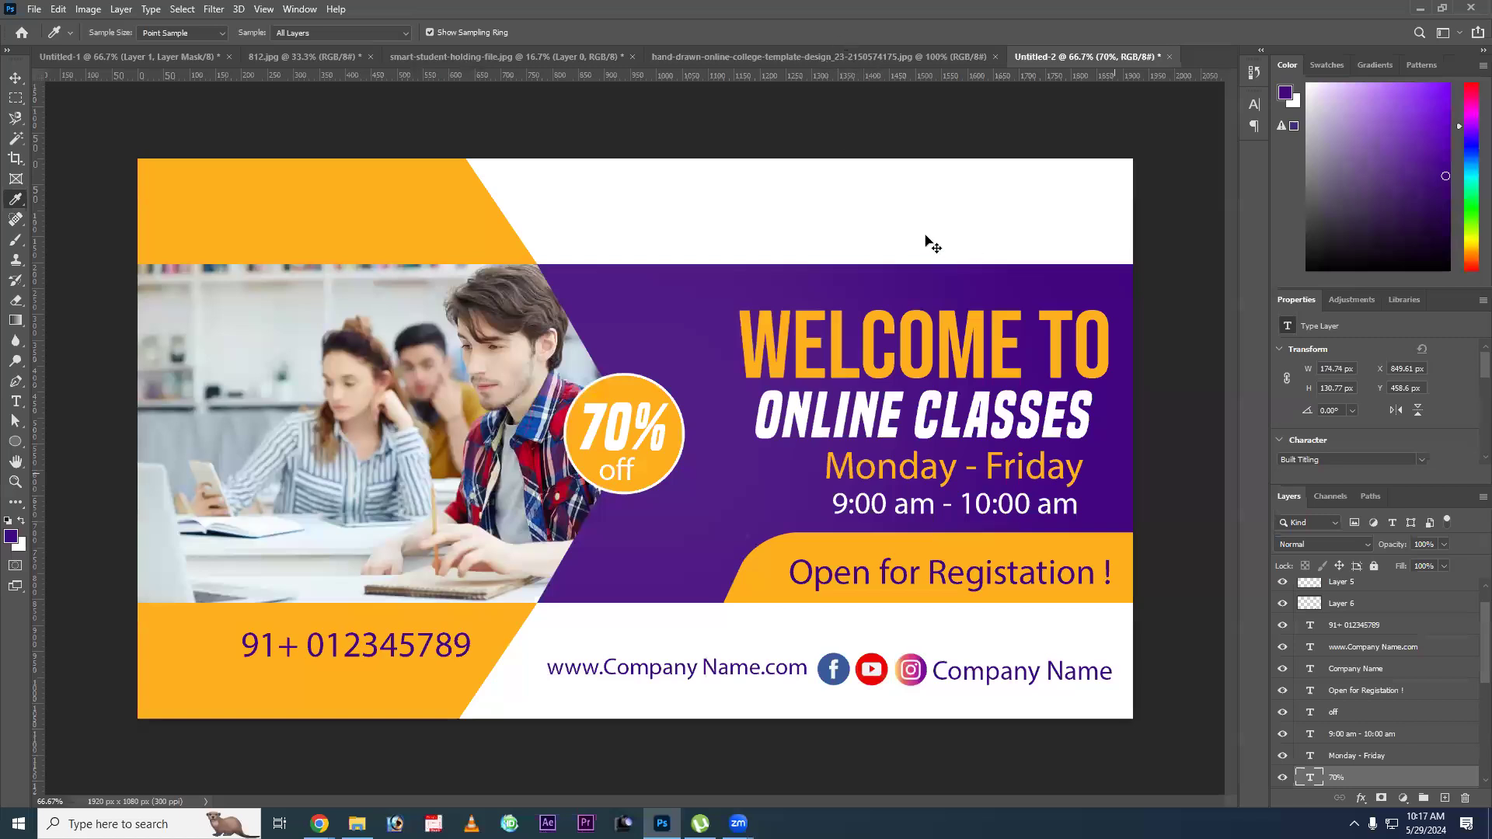
key("alt+Delete")
key("v")
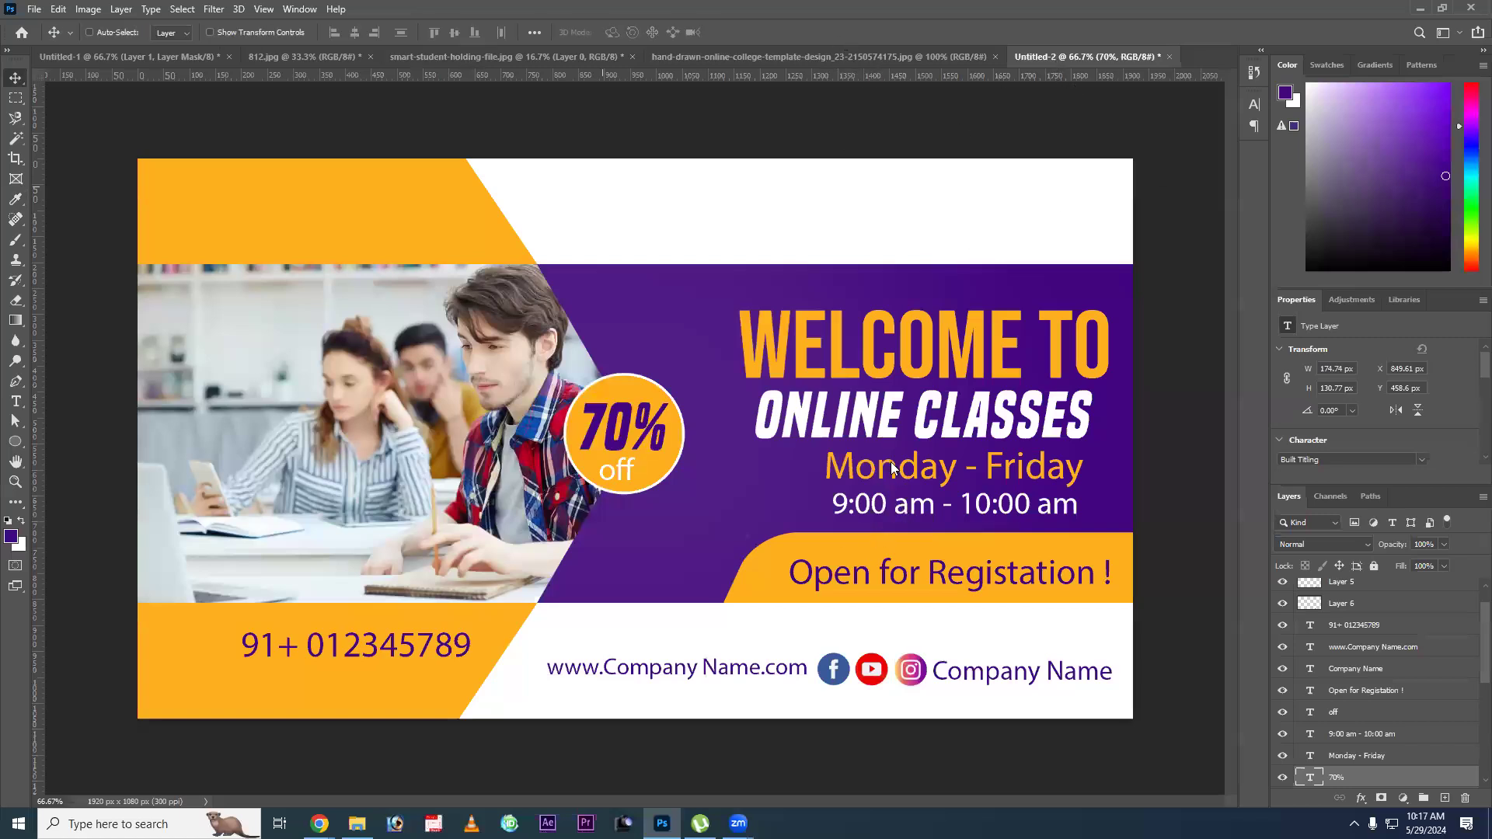
Duplicate the "Monday - Friday" text into the upper white area and change the copy to "Online Webinar" in purple.
left_click_drag(924, 474, 930, 232)
key("t")
left_click(929, 226)
key("ctrl+a")
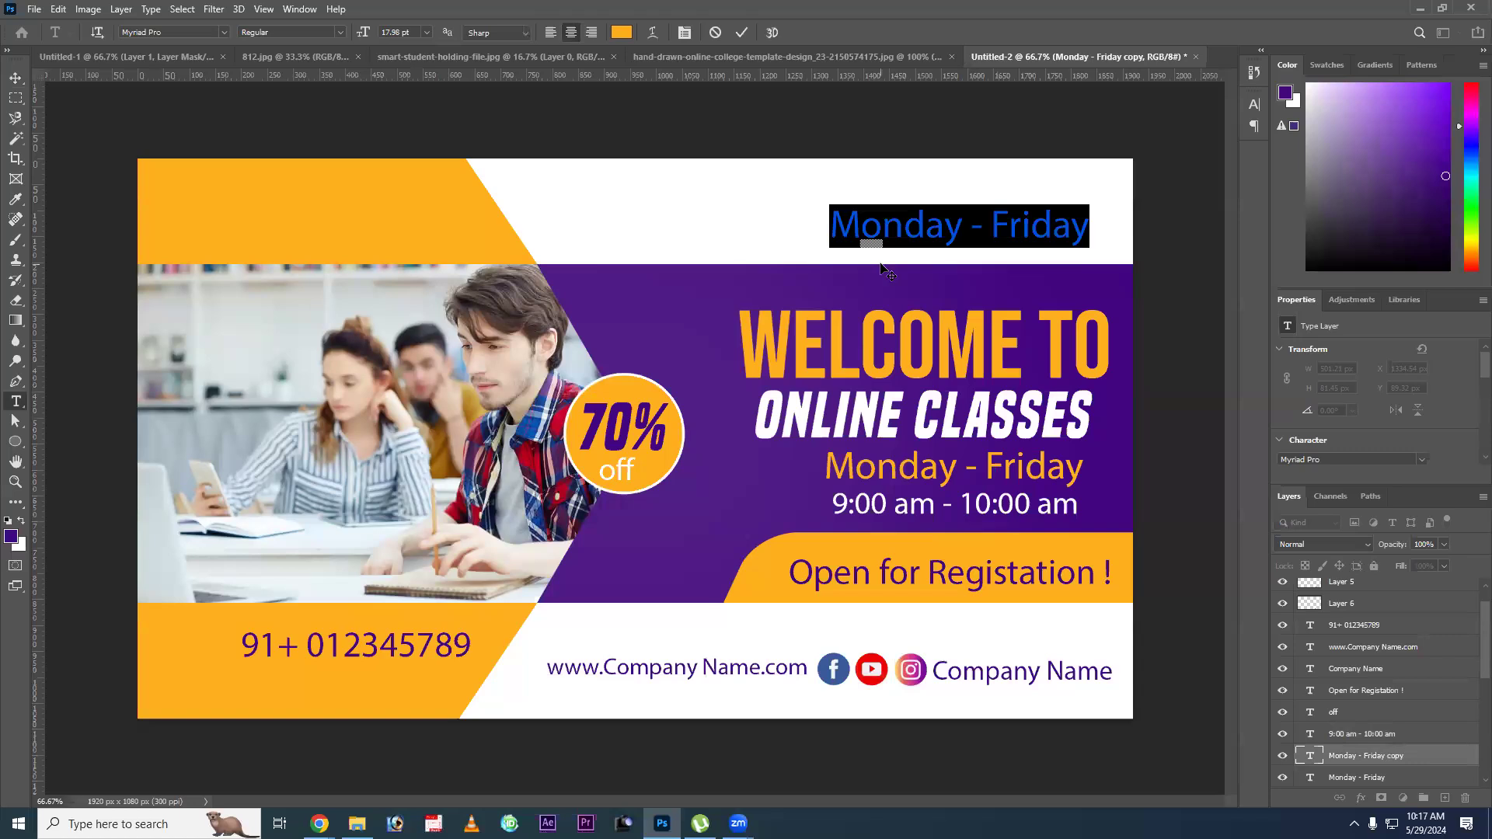
type("Online")
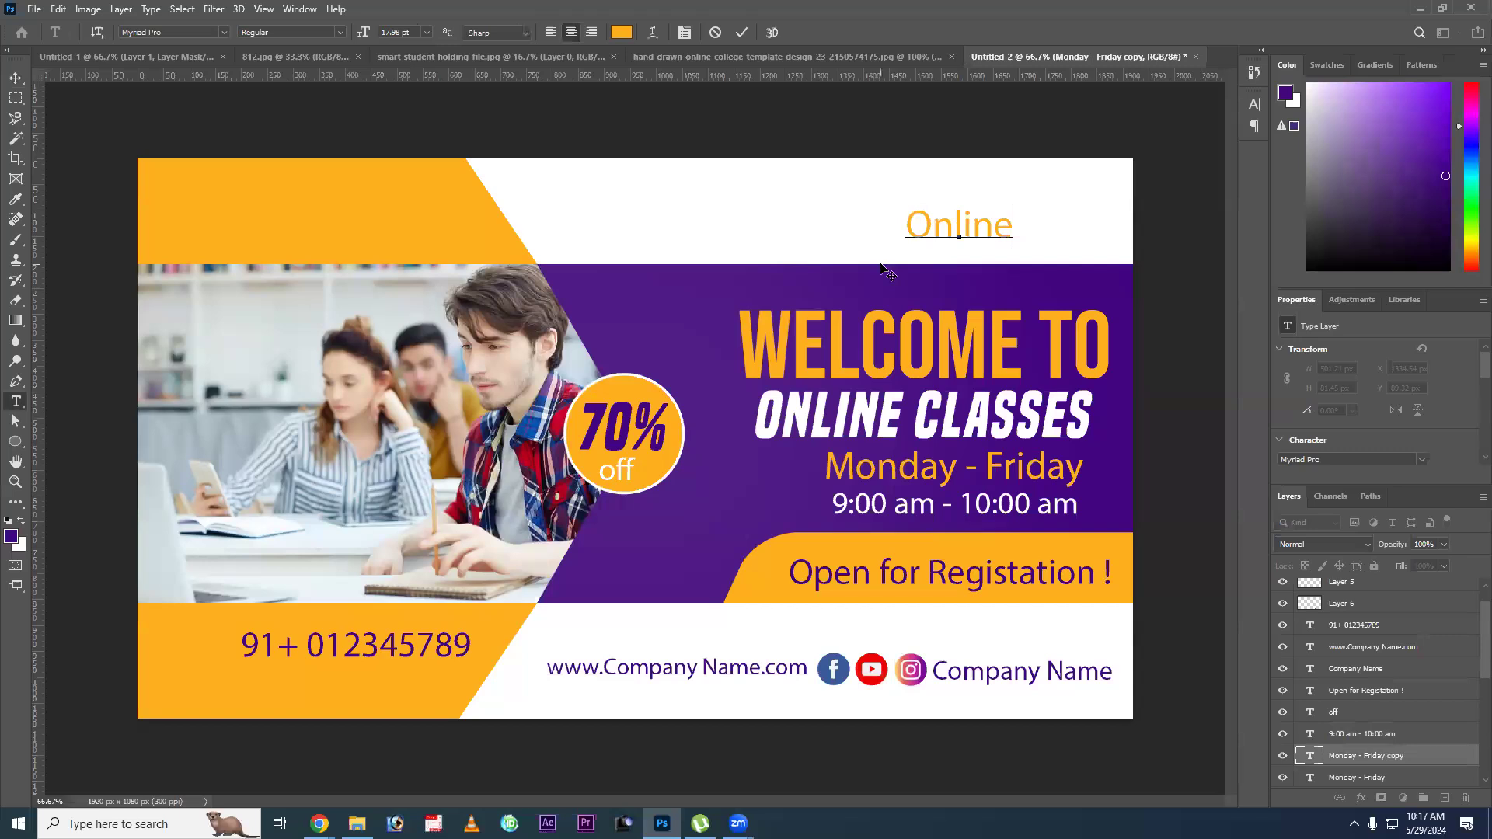
type(" Webinar")
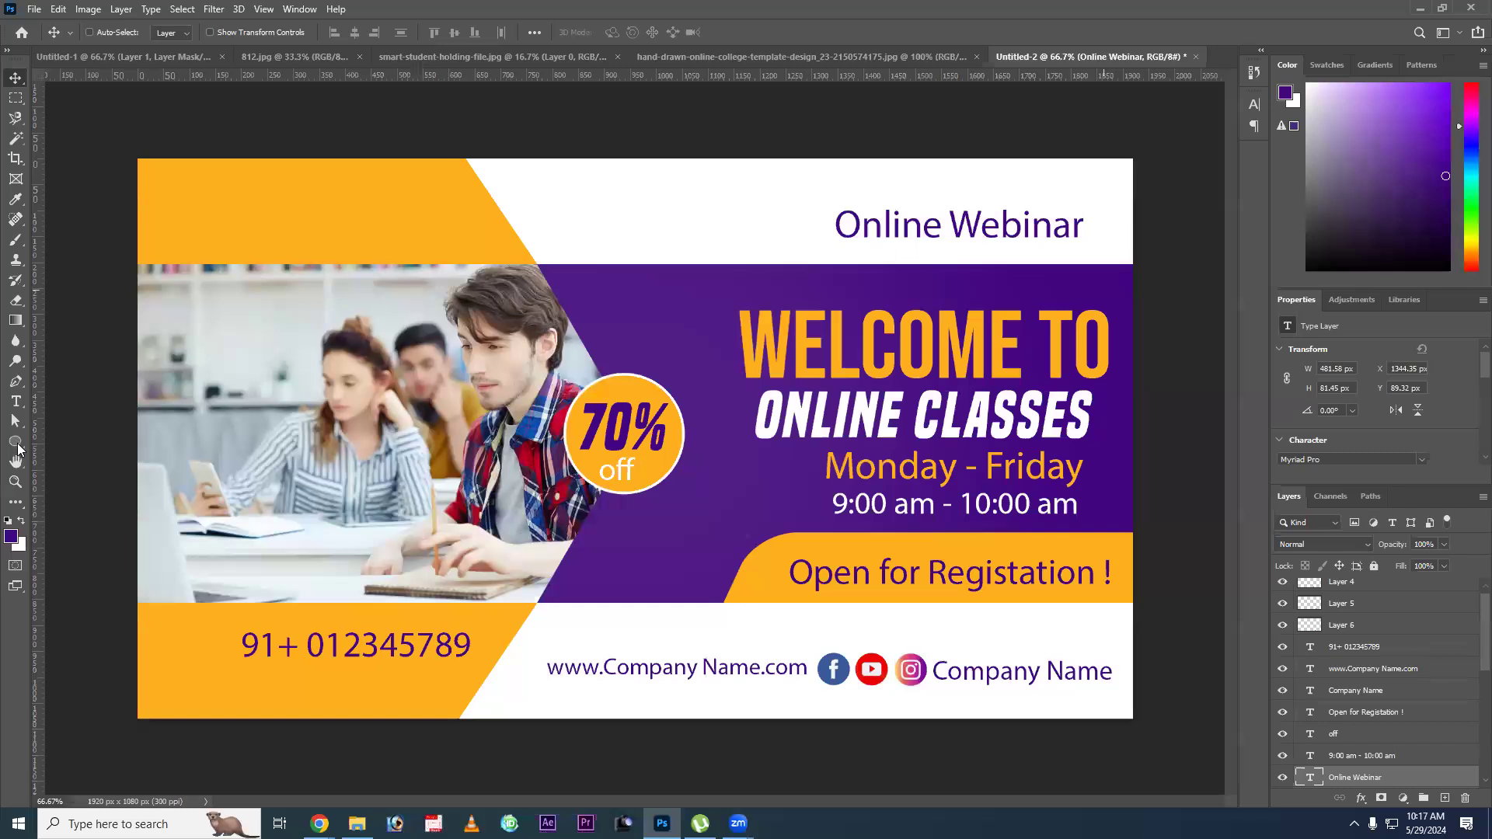
Check the template's arrows, then draw a triangle about 39 x 37 px in the upper white area with orange fill and no stroke.
key("ctrl+shift+Tab")
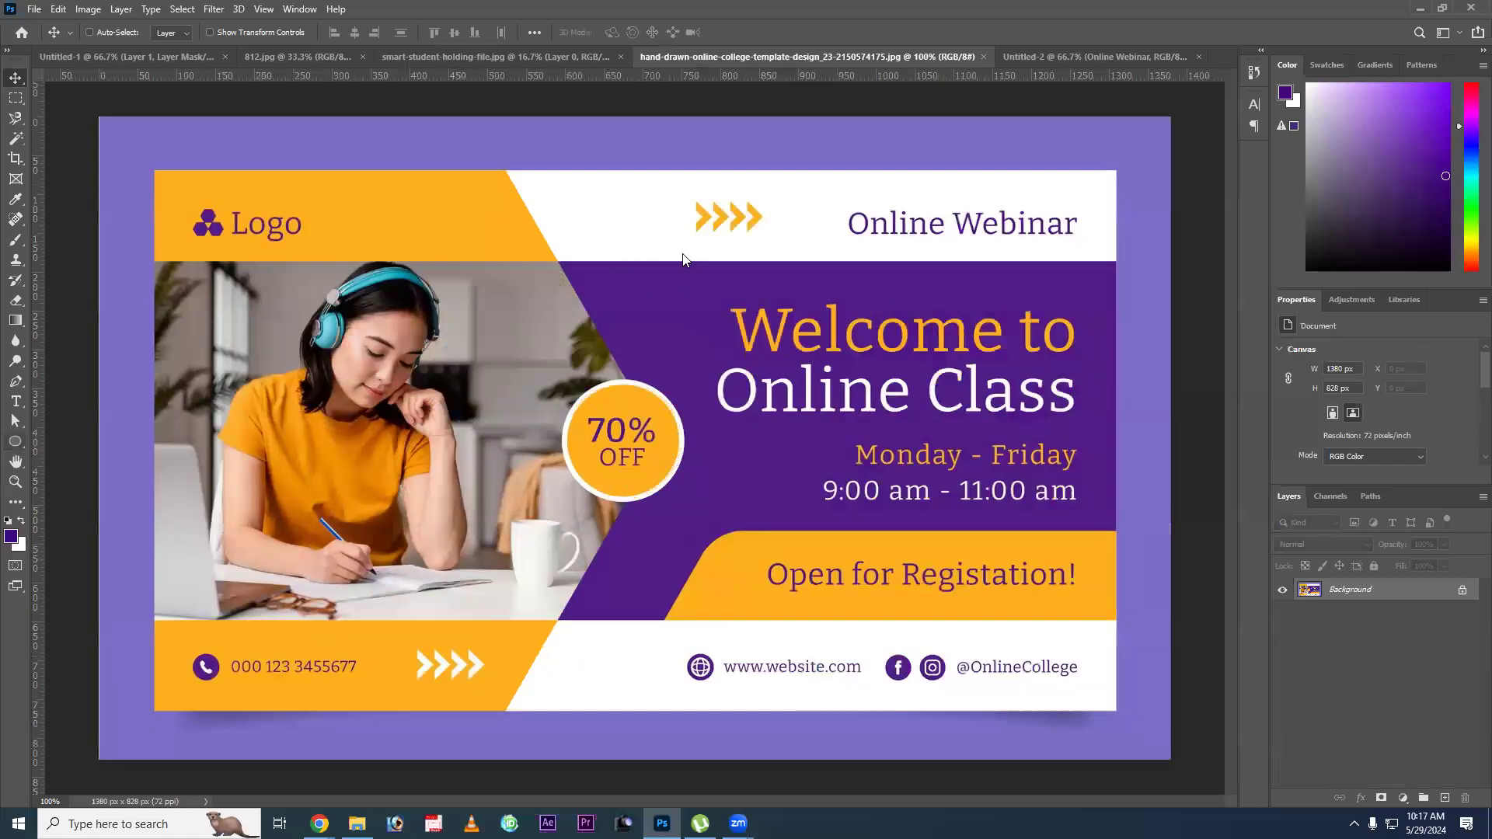
left_click(1018, 60)
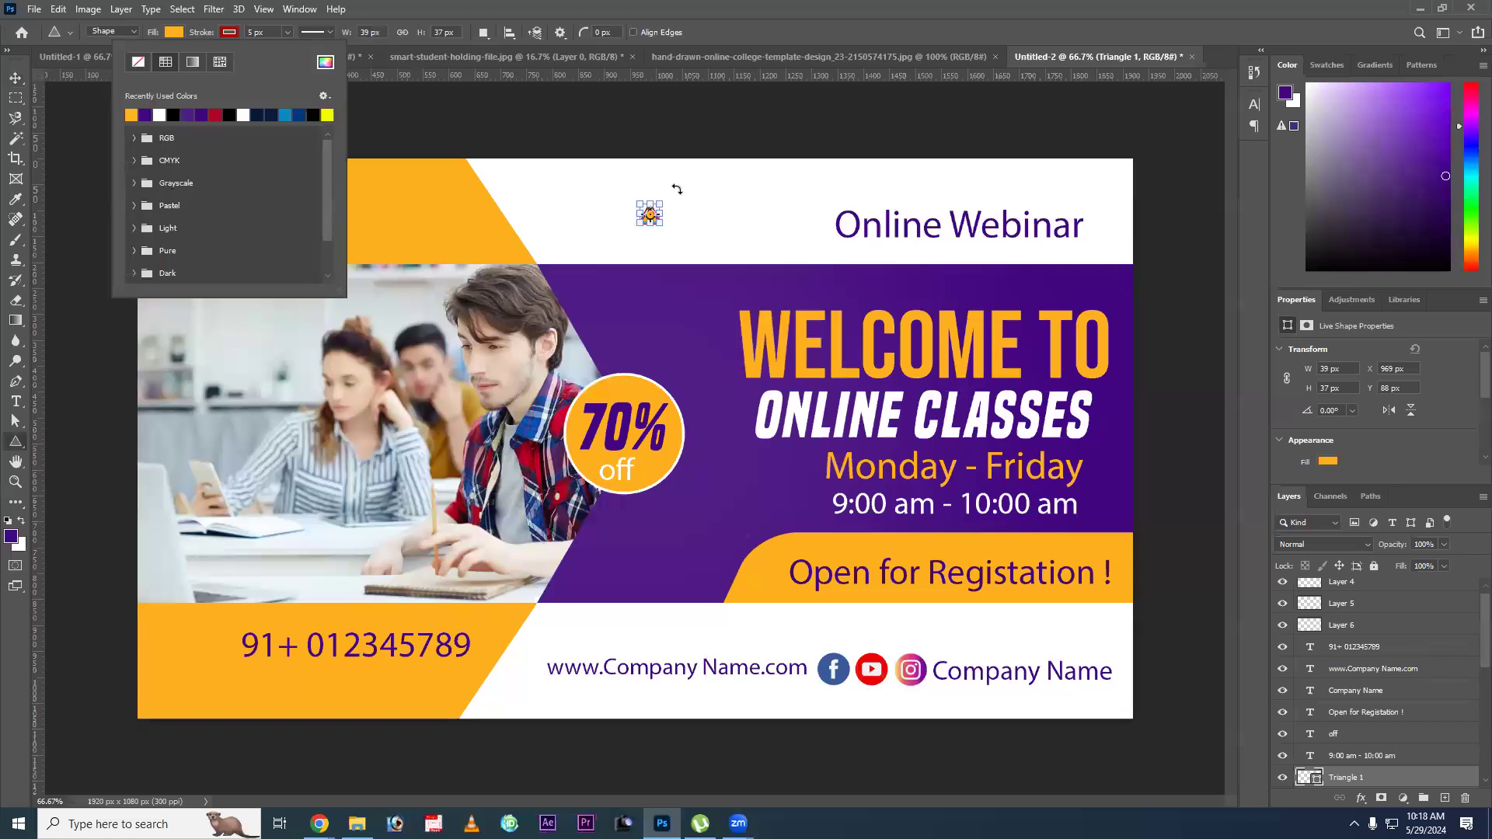
key("v")
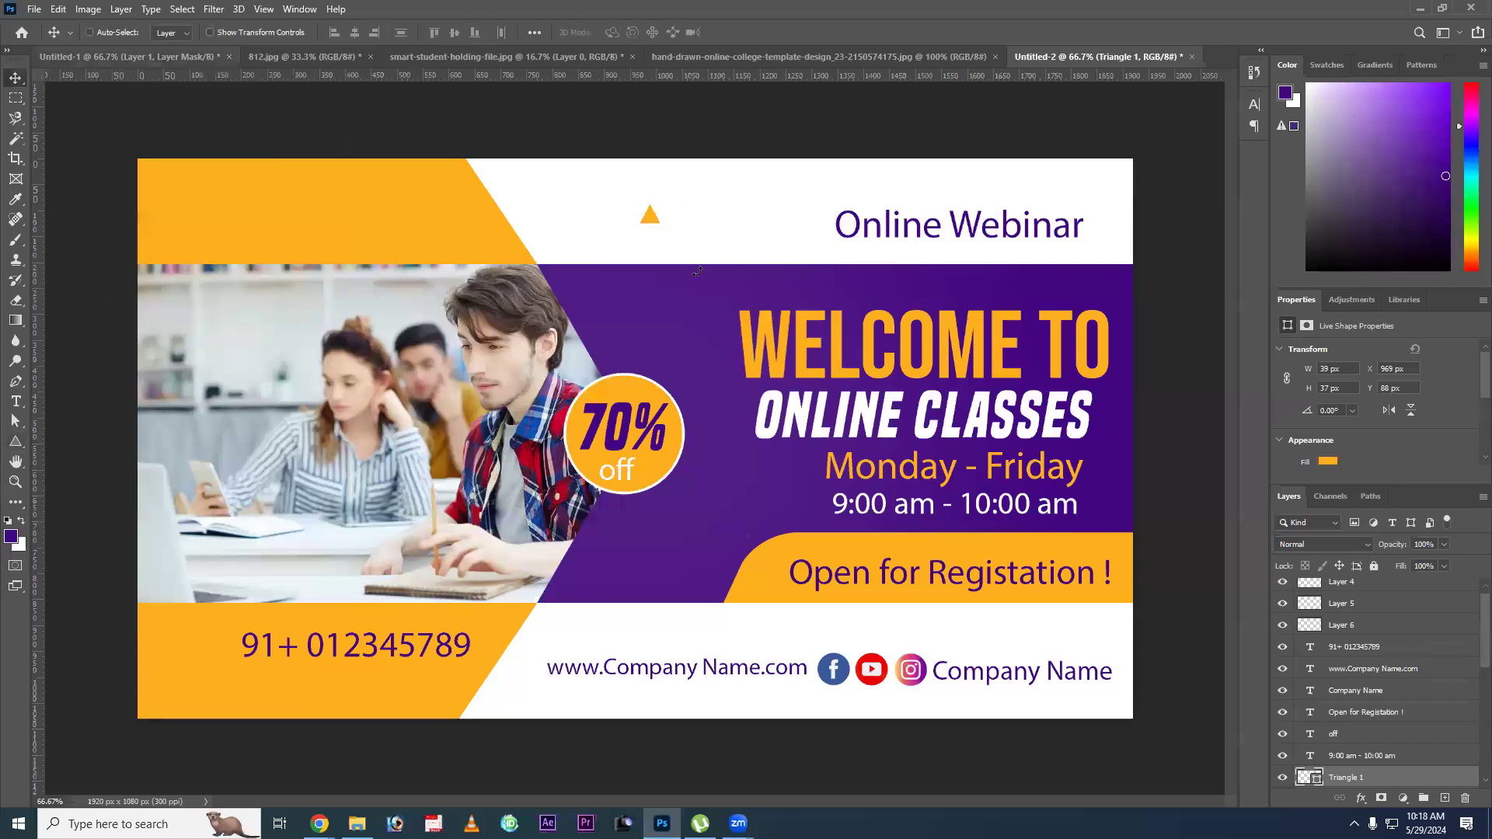
key("ctrl")
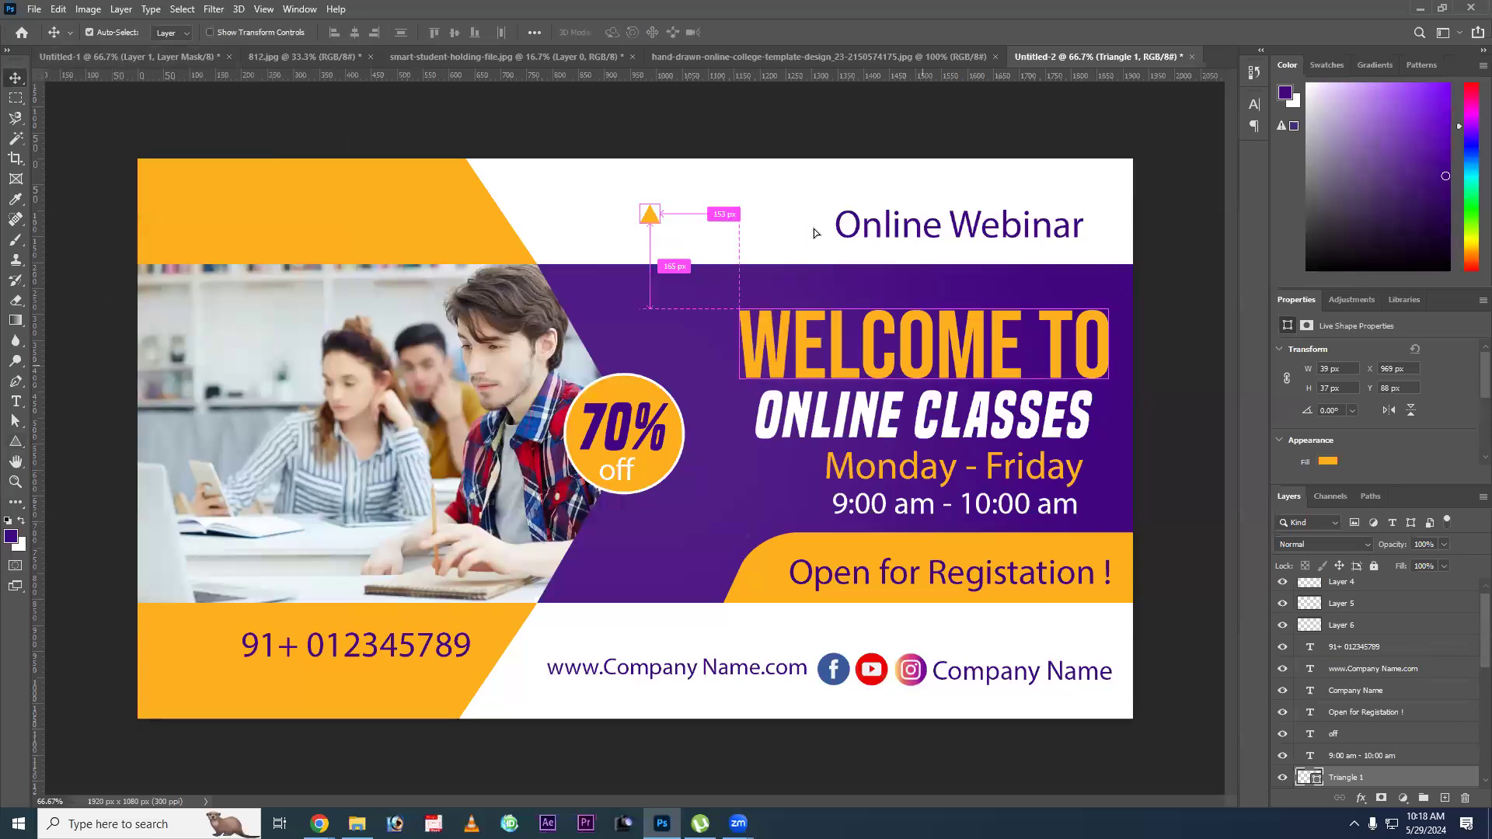
Rotate the triangle 90° and duplicate it into a row of four in front of the "Online Webinar" text.
key("ctrl+t")
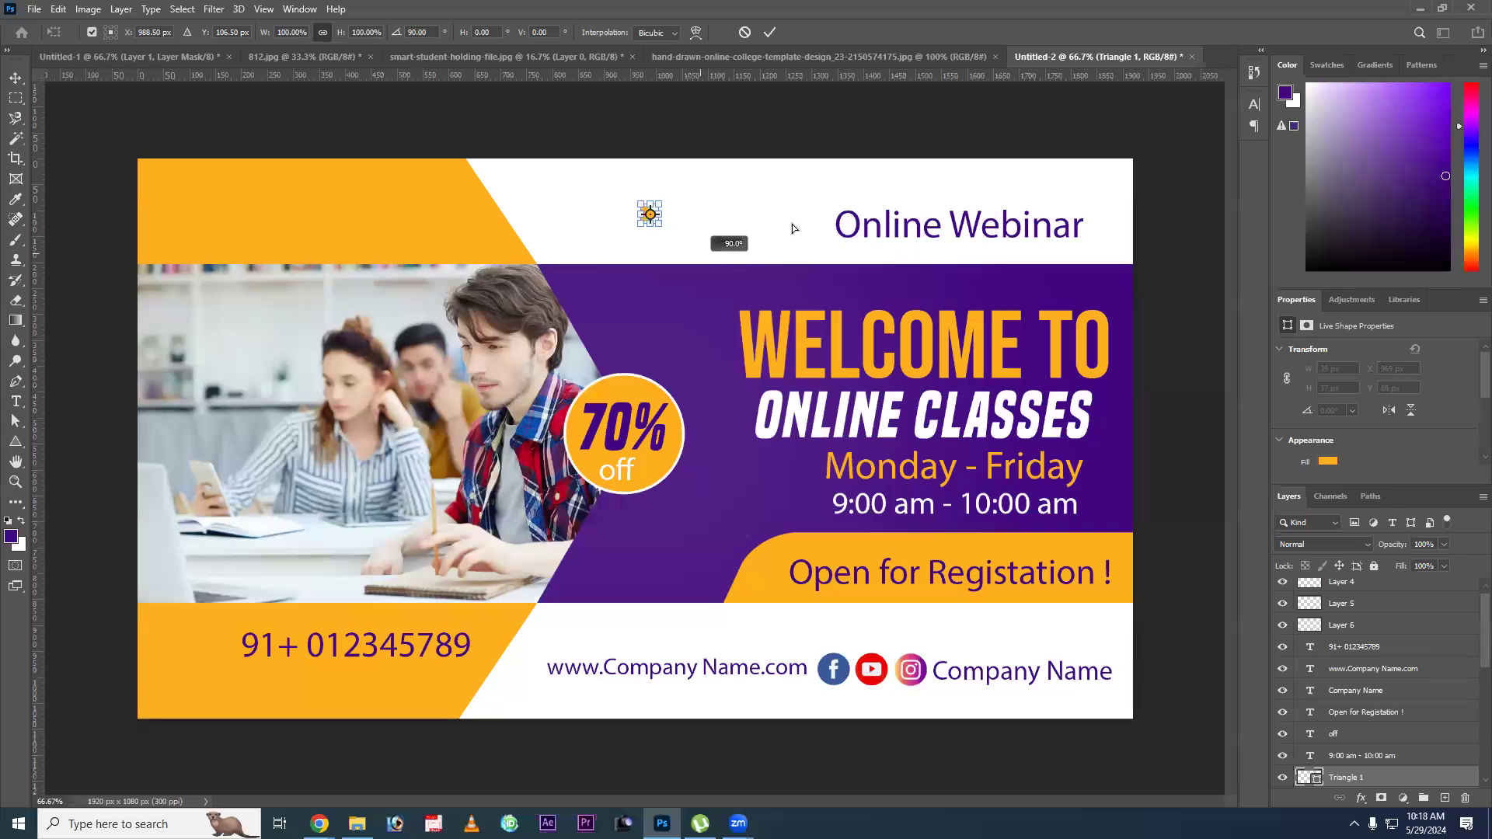
key("Return")
left_click_drag(652, 215, 815, 229)
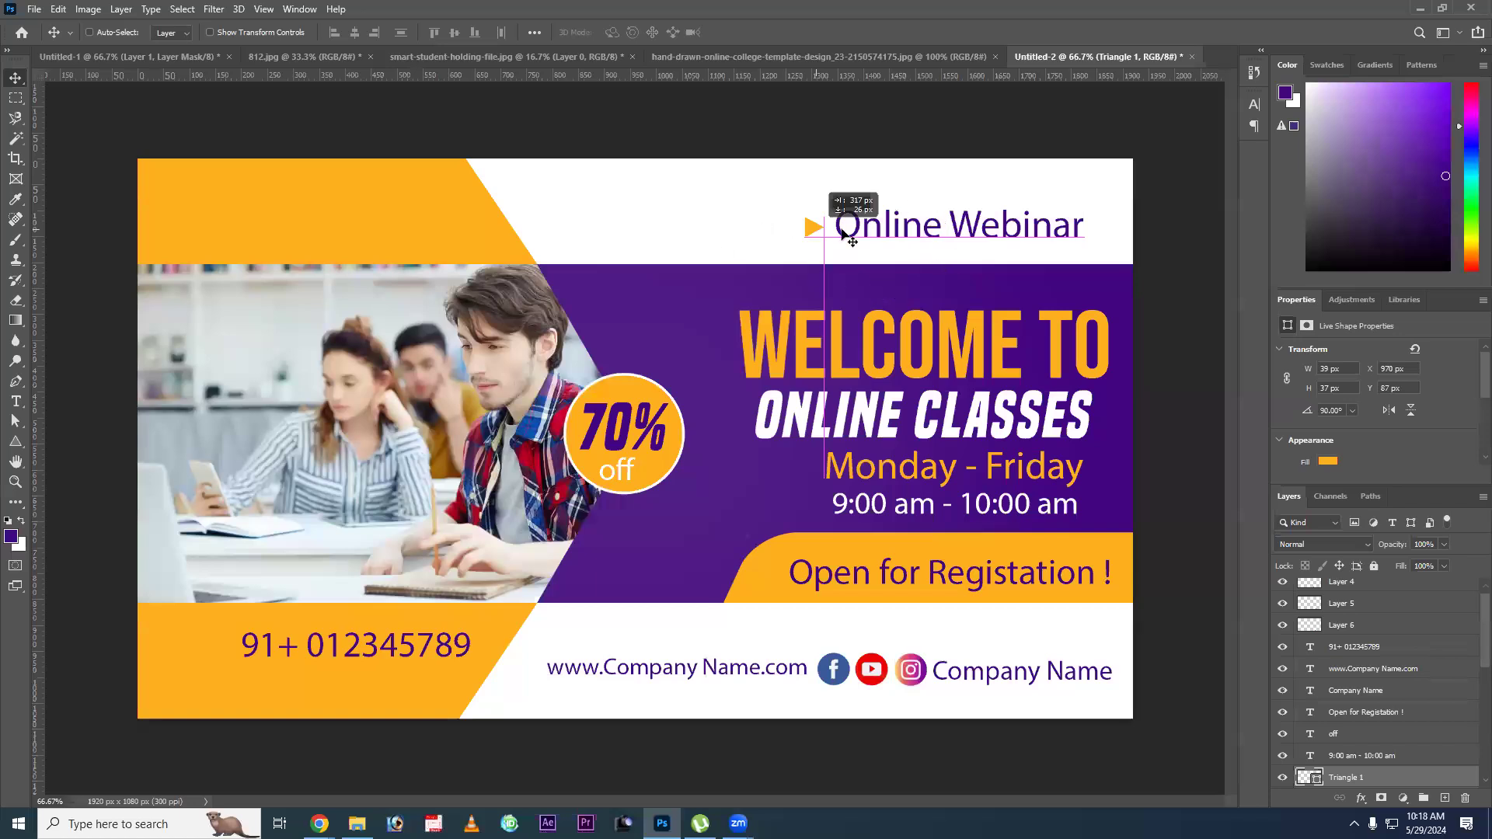
left_click_drag(843, 233, 824, 233)
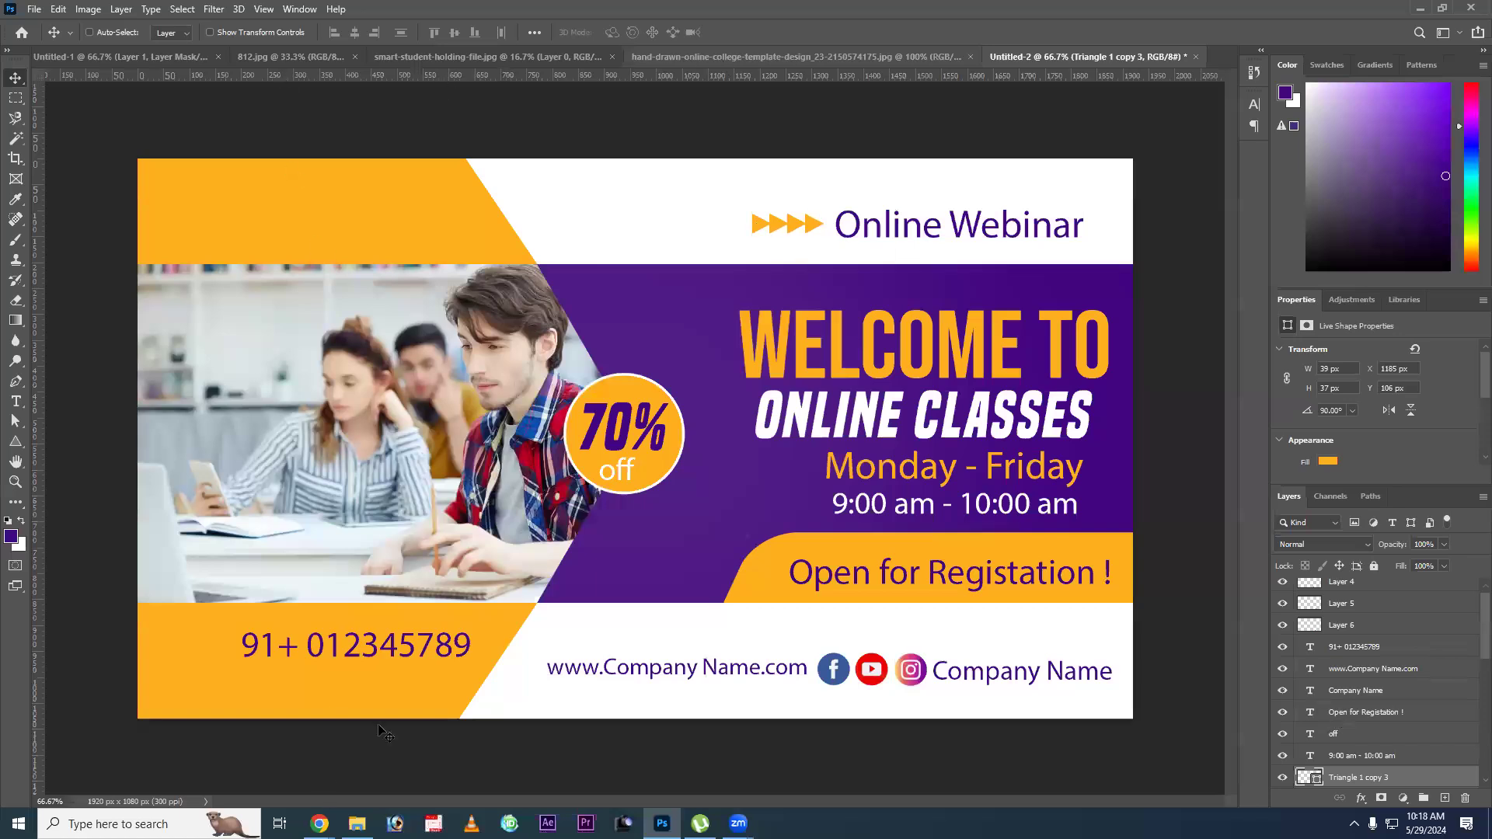
Shrink the phone number, shift it towards the banner's outer edge, and copy the row of four orange triangles beside it.
right_click(810, 226)
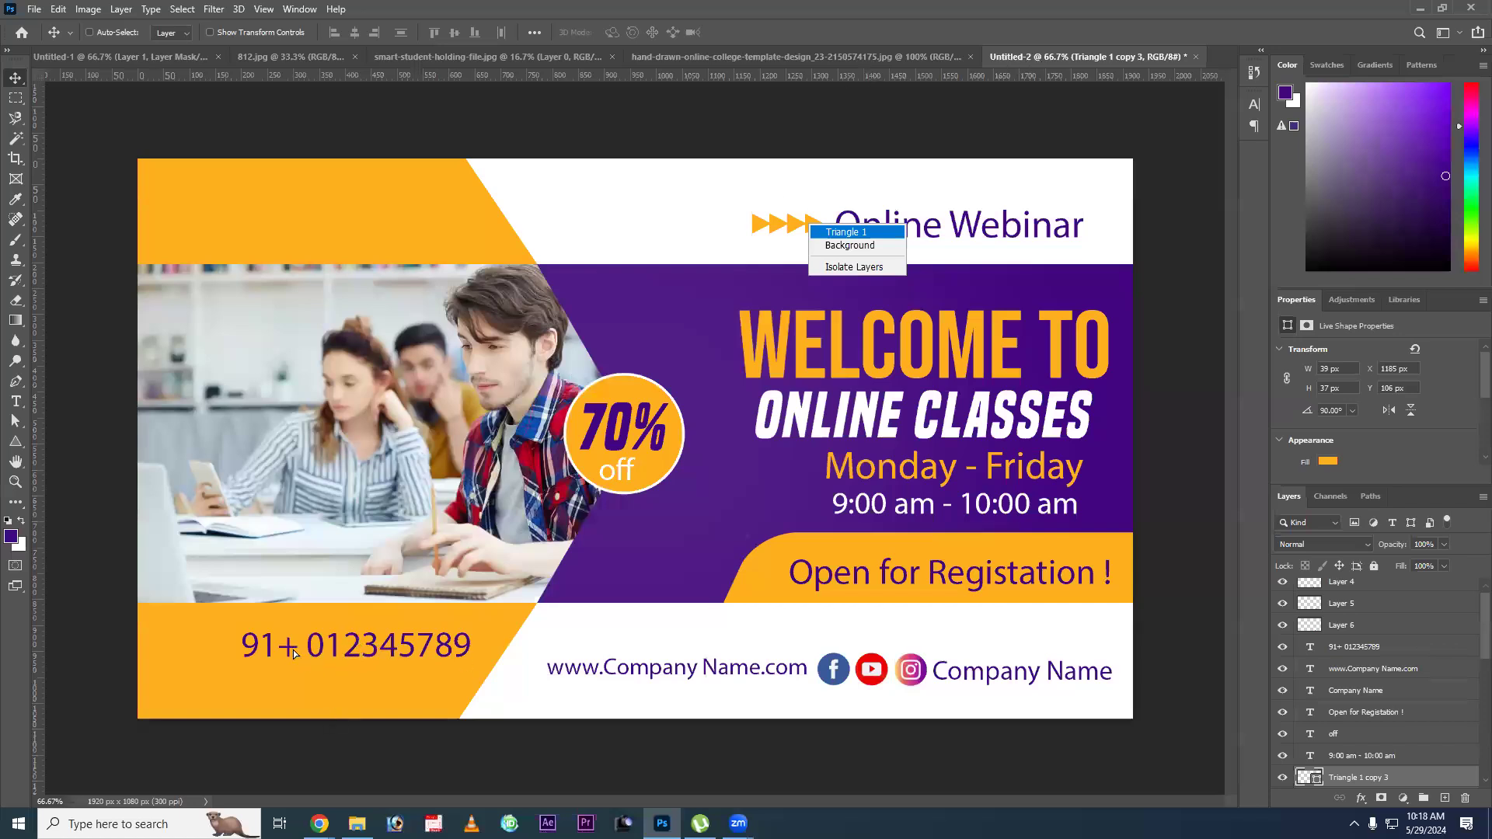
left_click(846, 232, "shift")
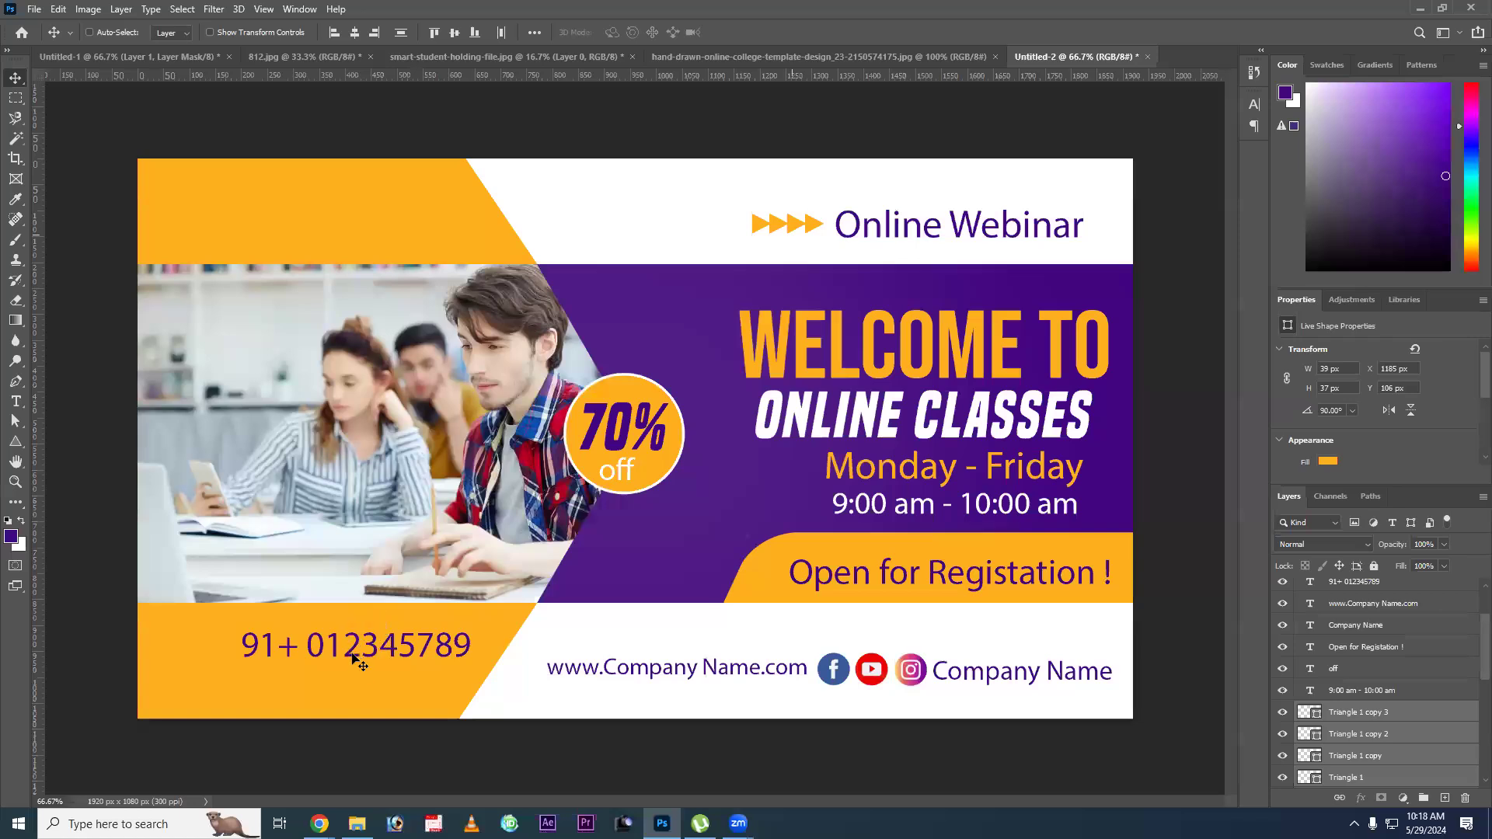
left_click_drag(402, 644, 293, 649)
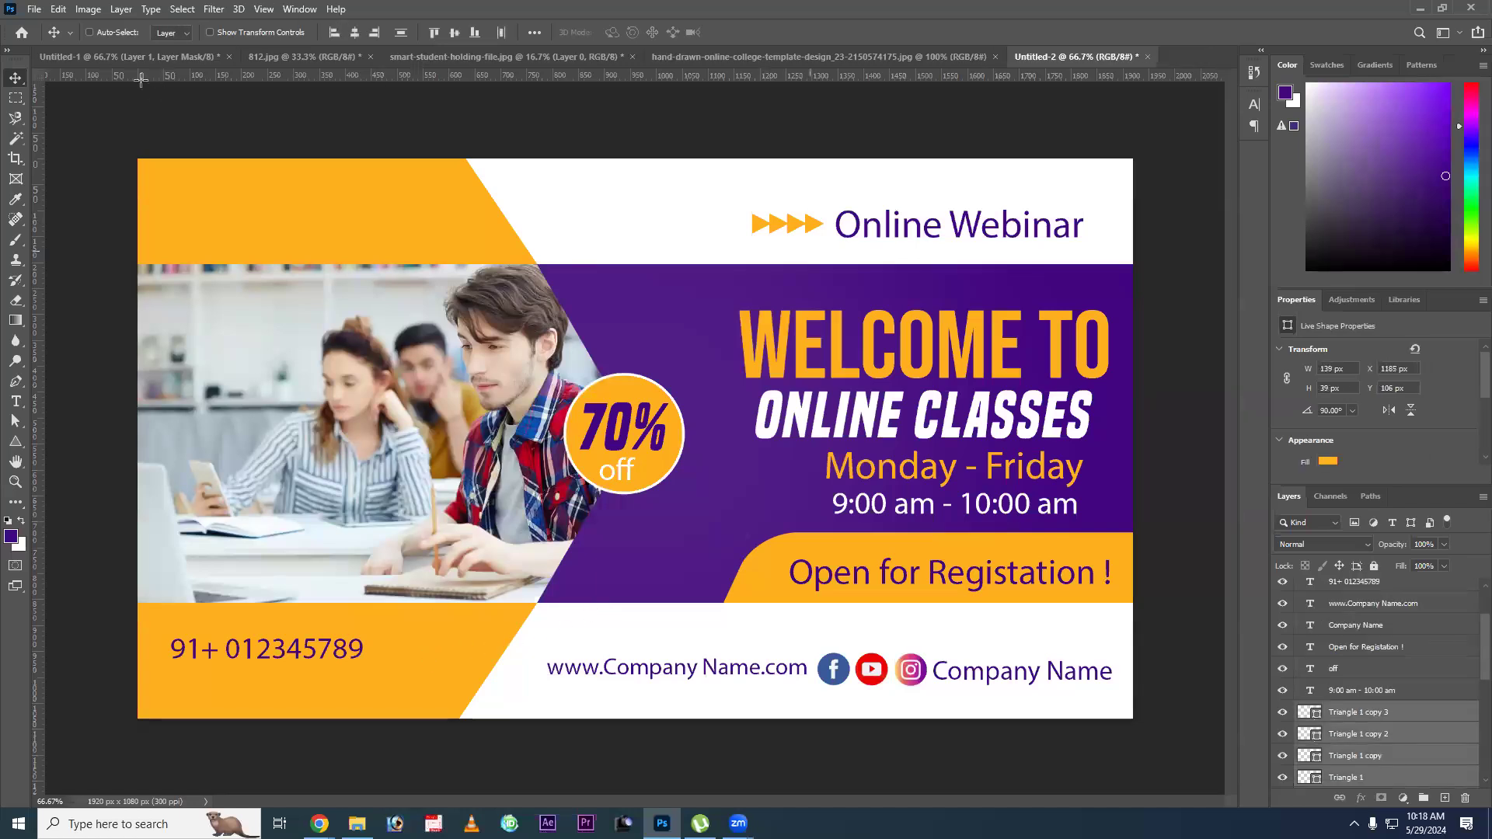
left_click_drag(800, 225, 429, 653)
Change the fill of the four copied triangles beside the phone number to purple.
key("u")
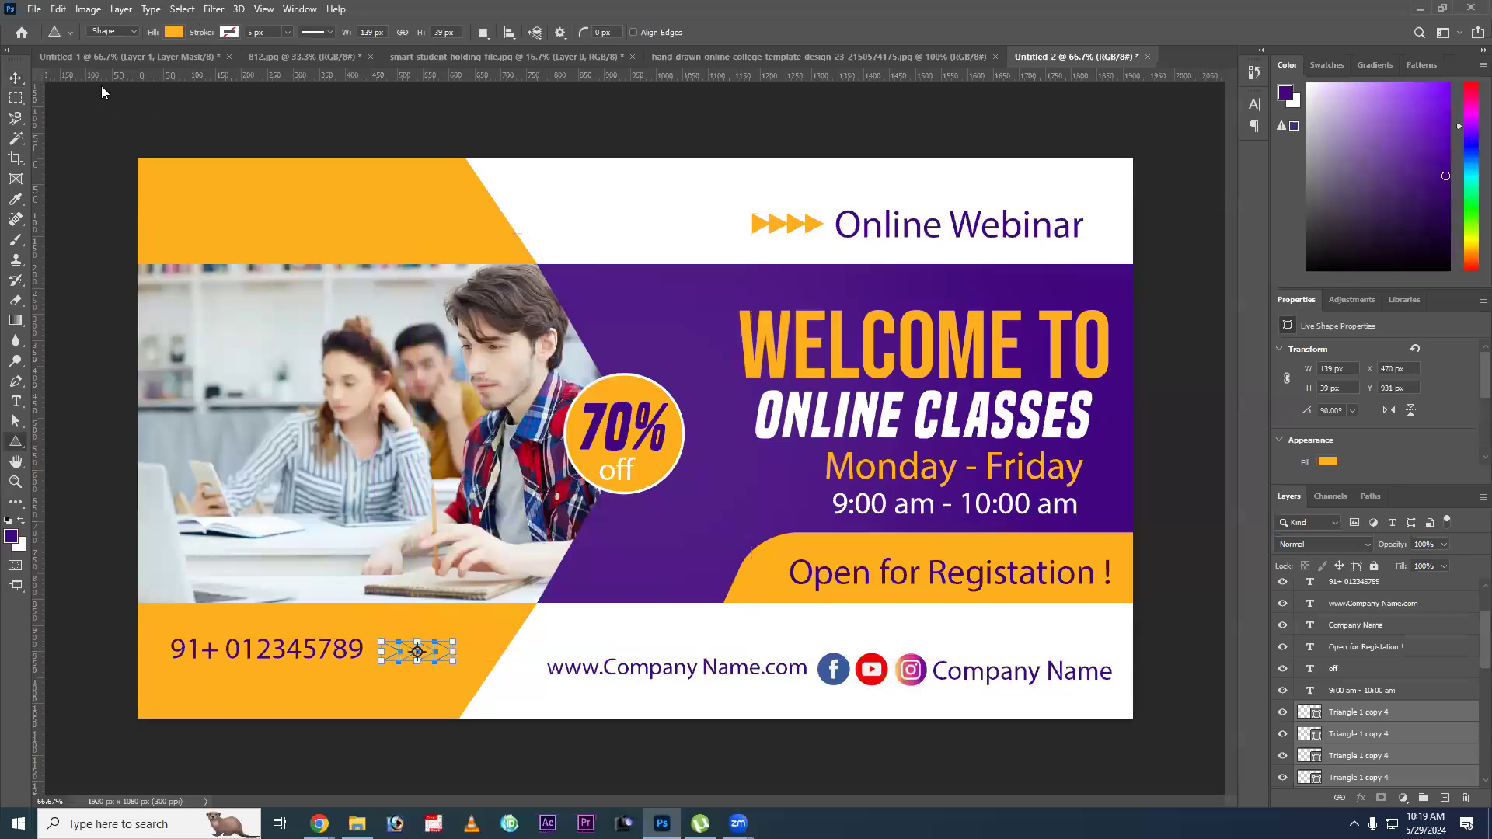
left_click(174, 32)
left_click(87, 115)
key("v")
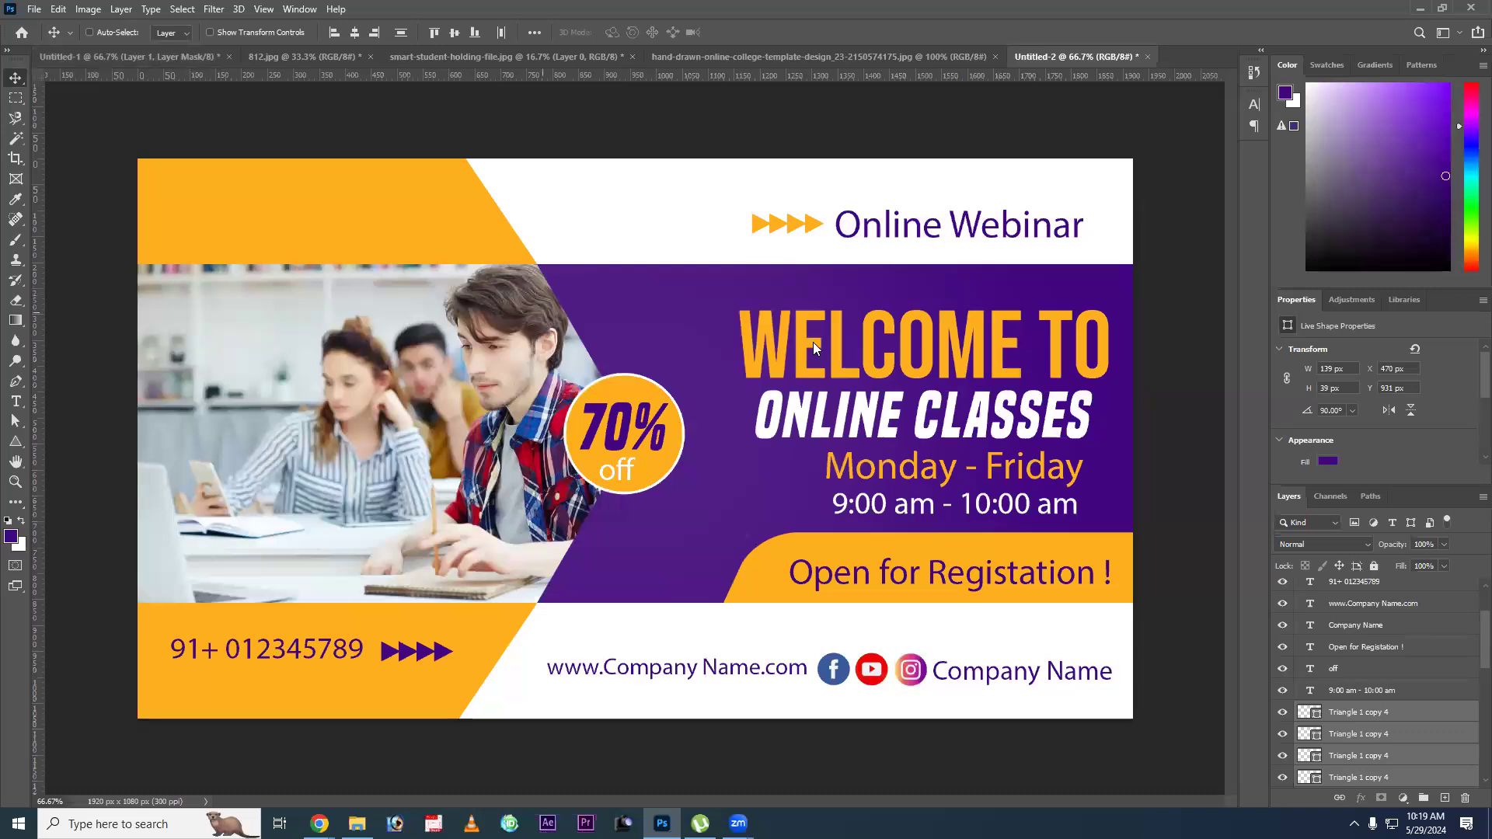
Look through the files on the desktop for a logo image, and return to the banner in Photoshop.
key("super+d")
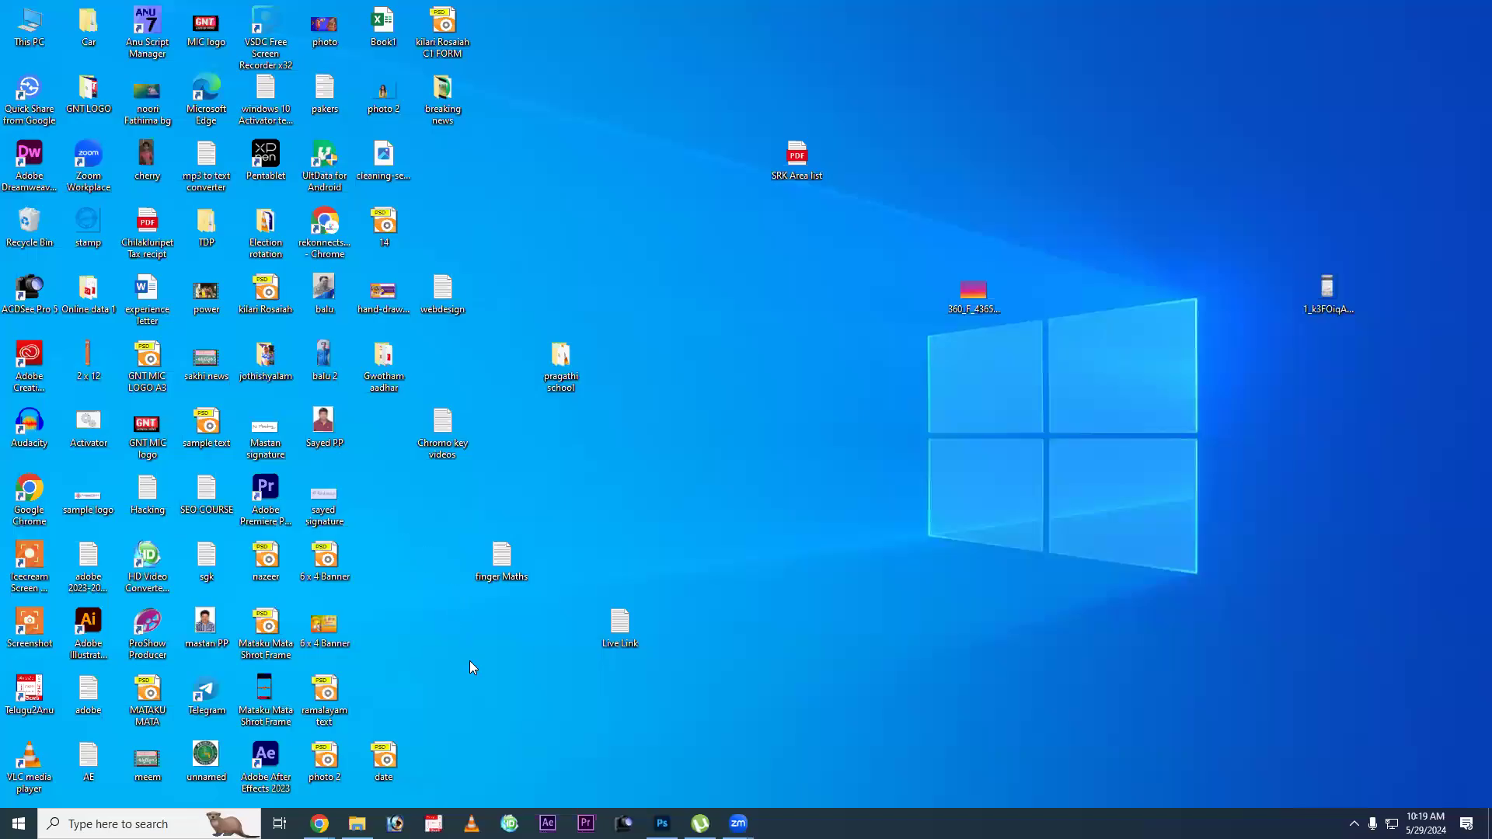
key("r")
key("r")
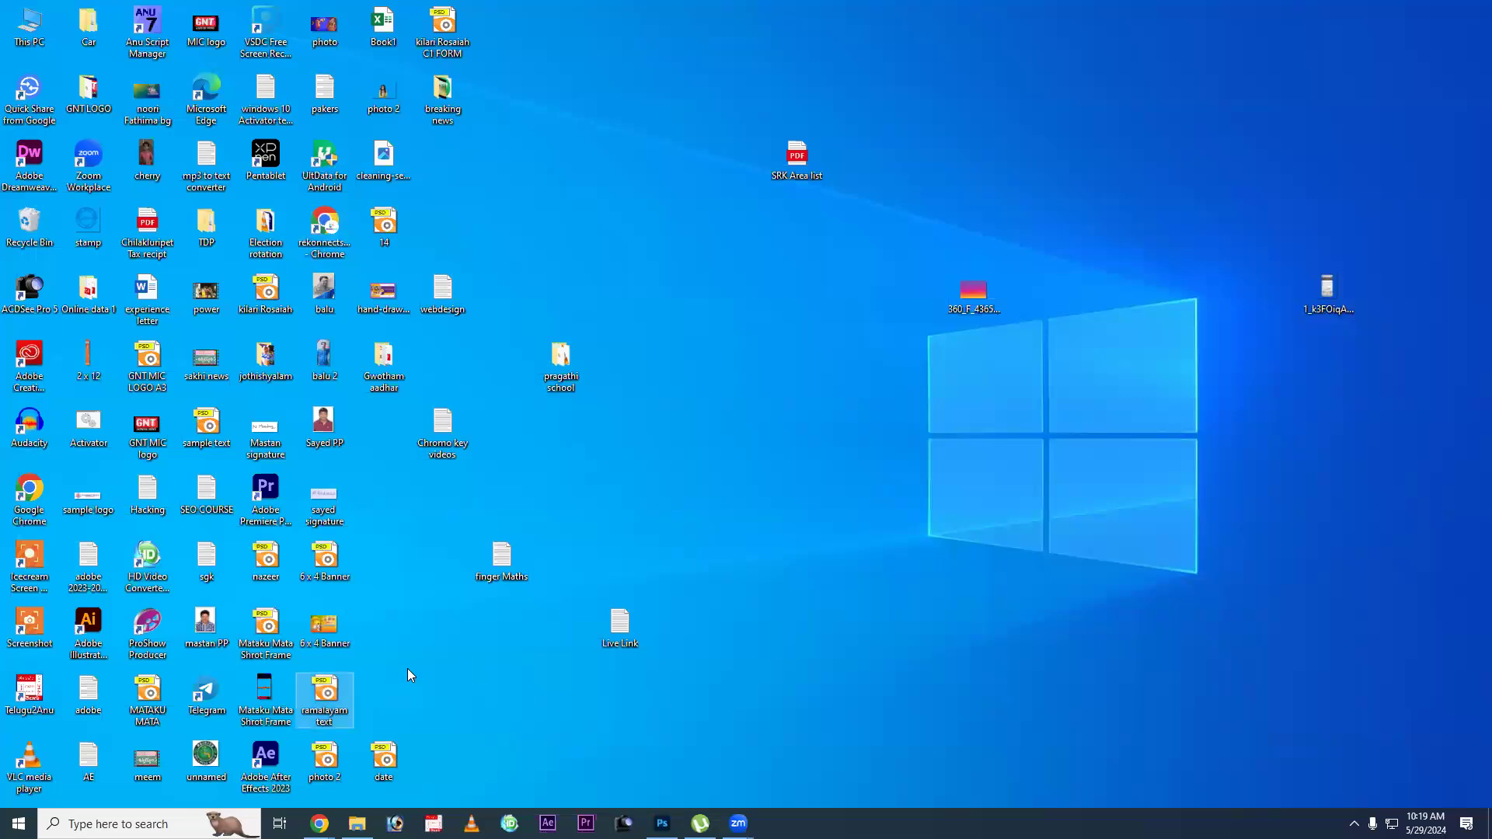
key("r")
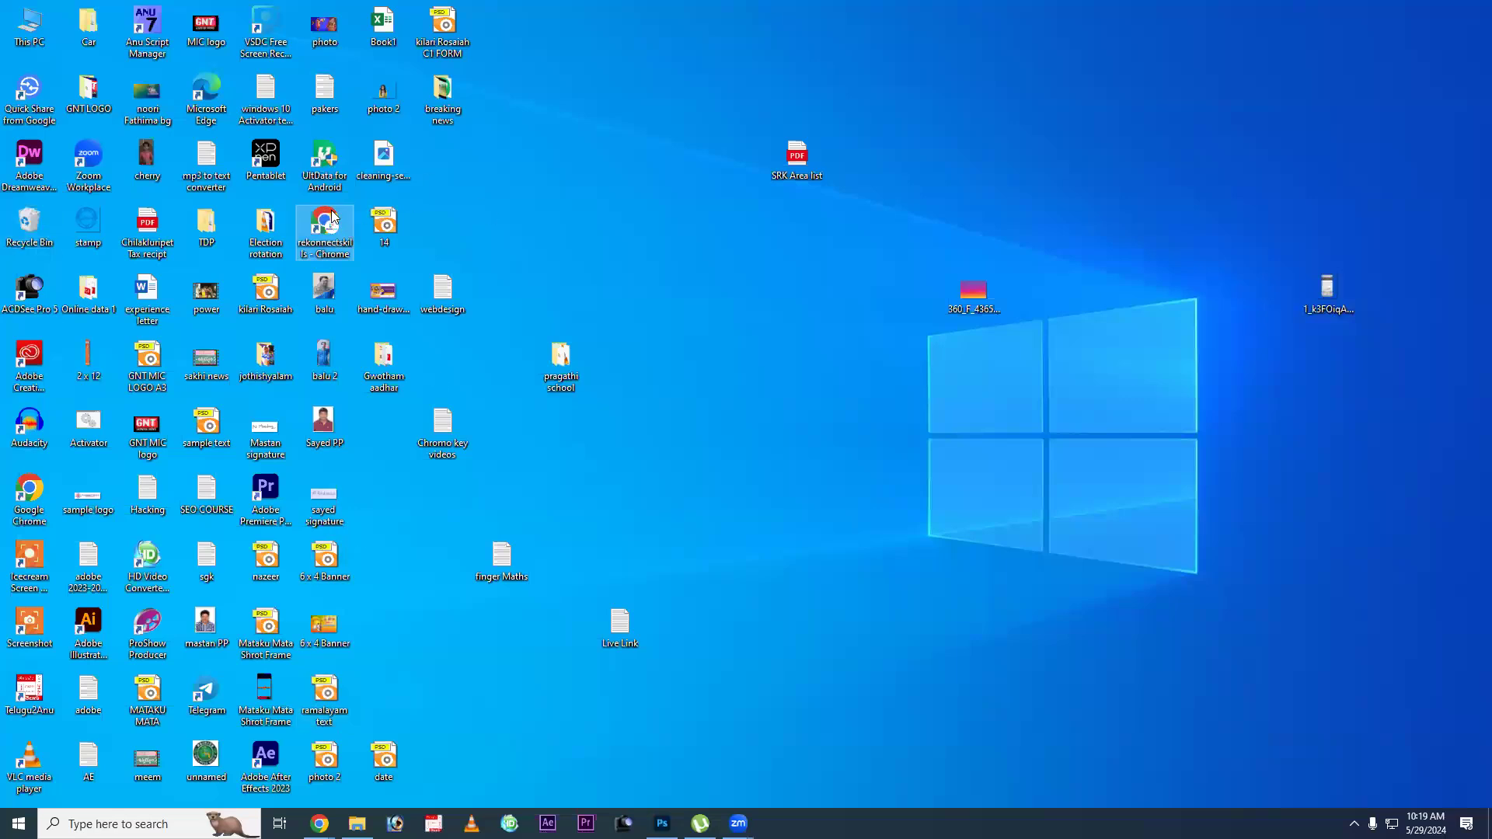
key("alt+Tab")
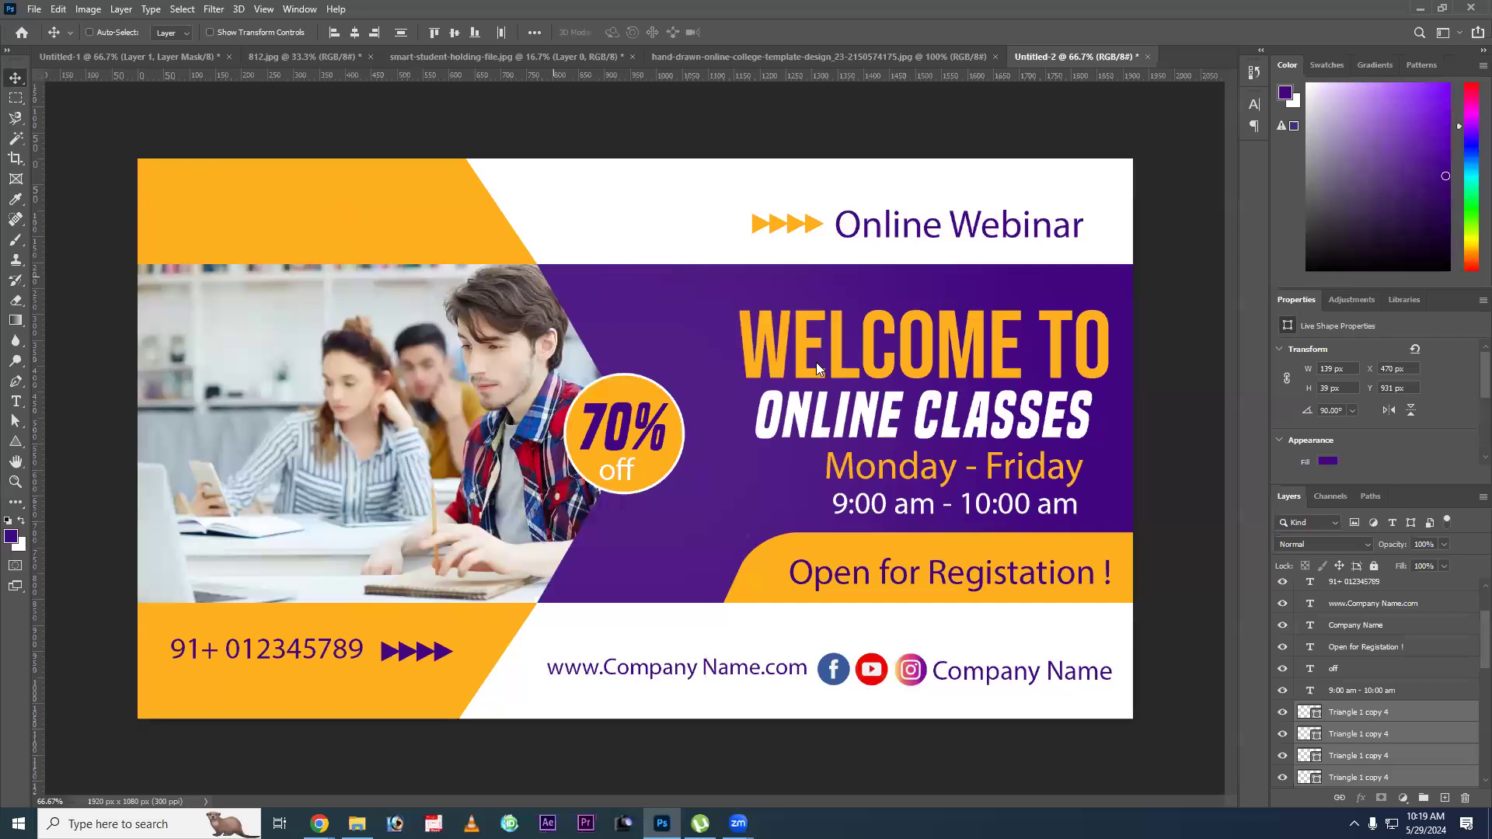
Open the image sample logo.jpg as a separate document.
key("ctrl")
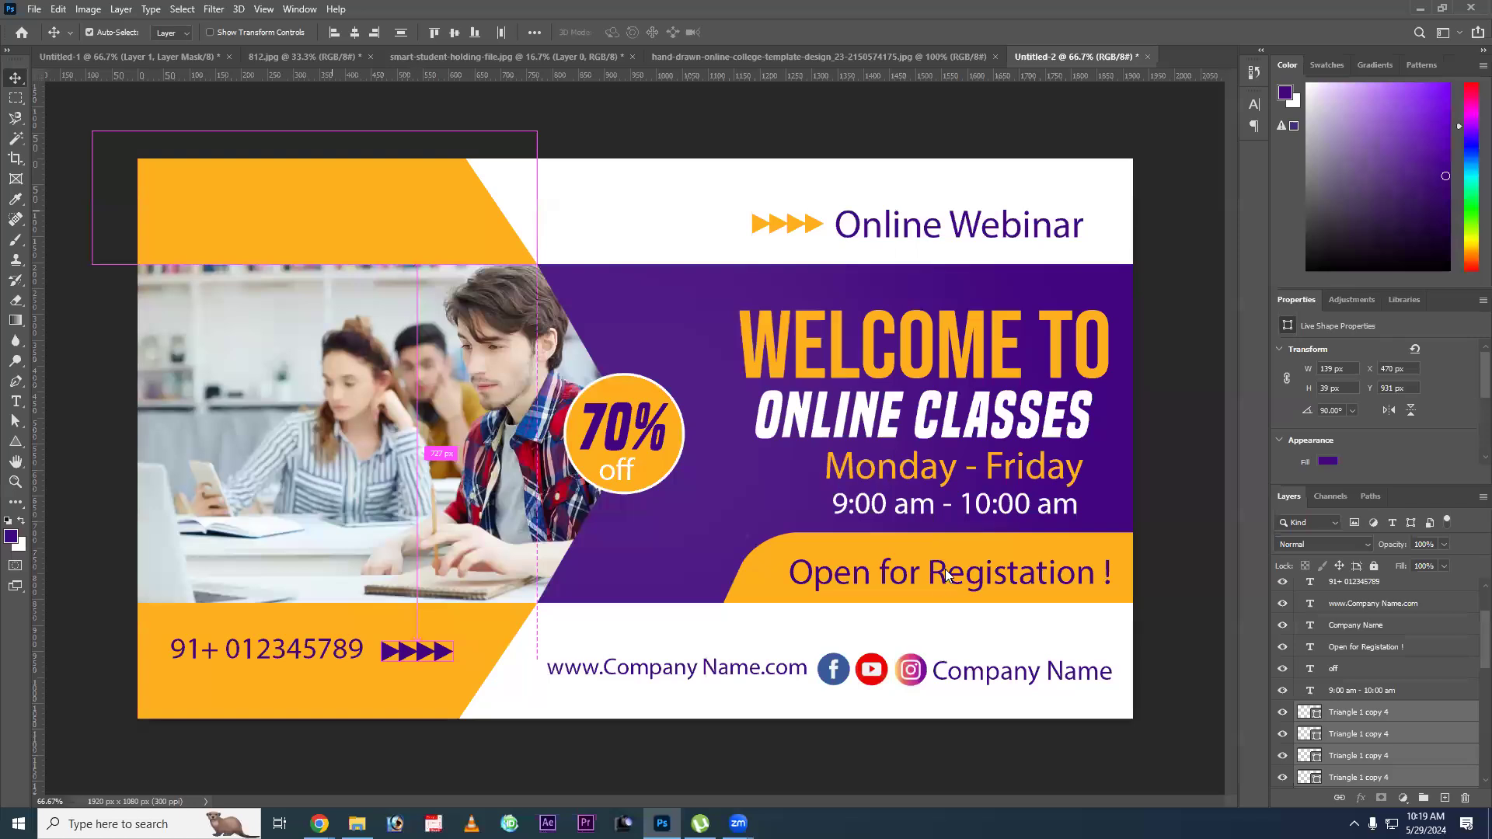
key("ctrl+o")
key("Escape")
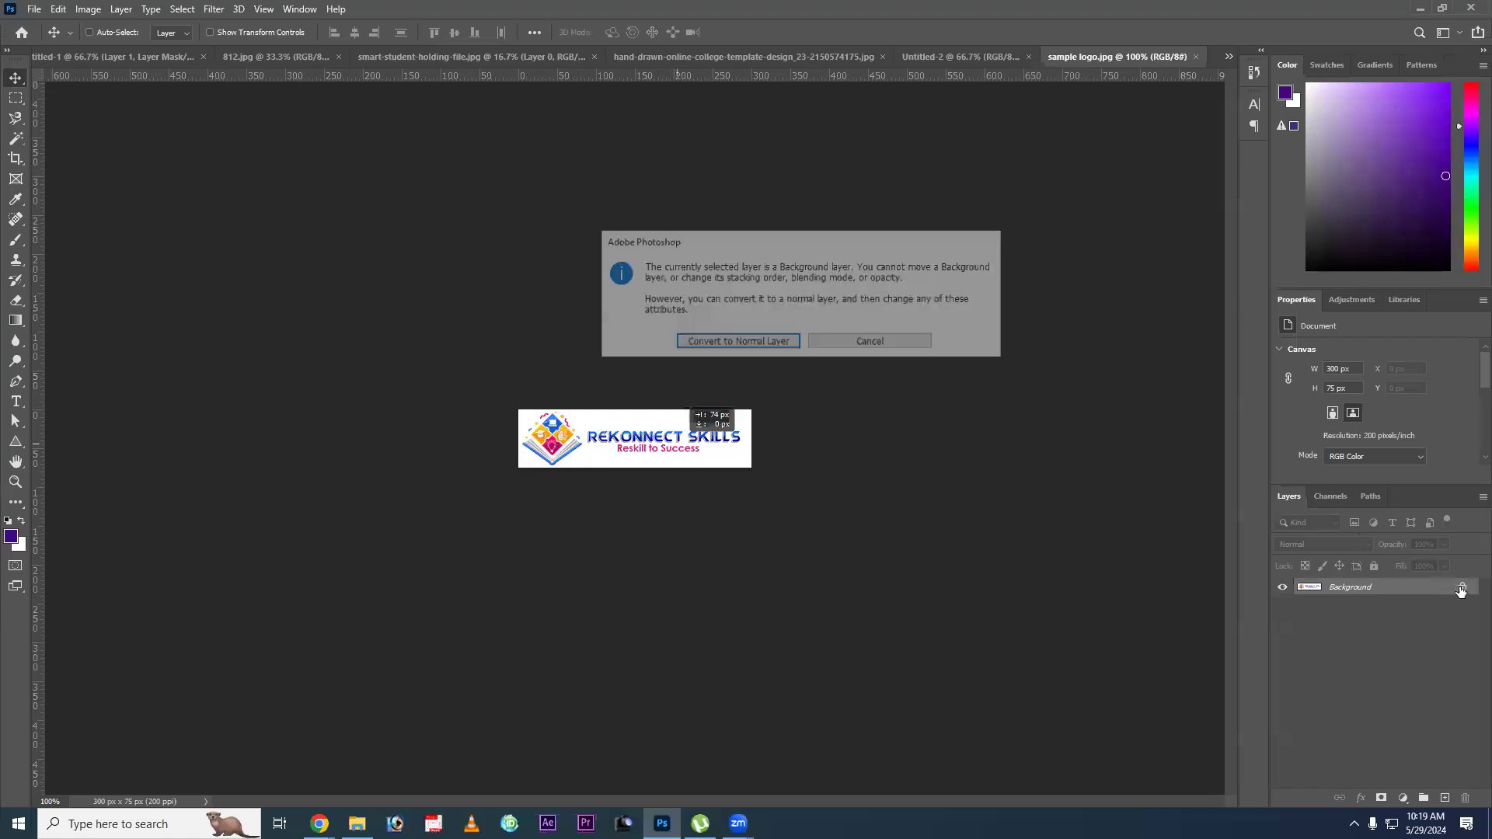
Unlock the logo's background layer and move the logo into the upper orange shape of the Untitled-2 banner.
left_click(1464, 589)
left_click_drag(856, 347, 914, 58)
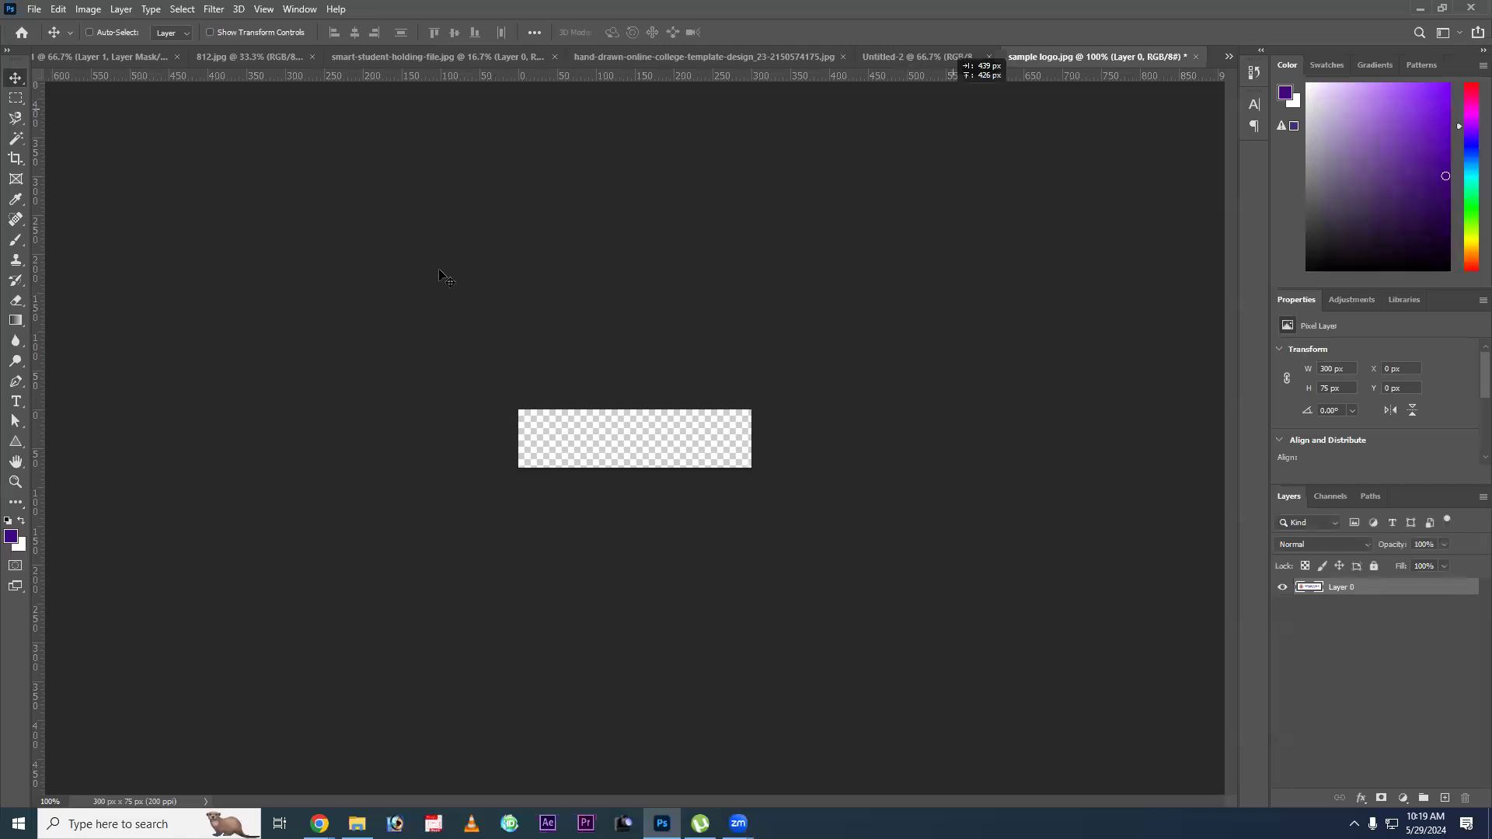
left_click_drag(347, 187, 335, 220)
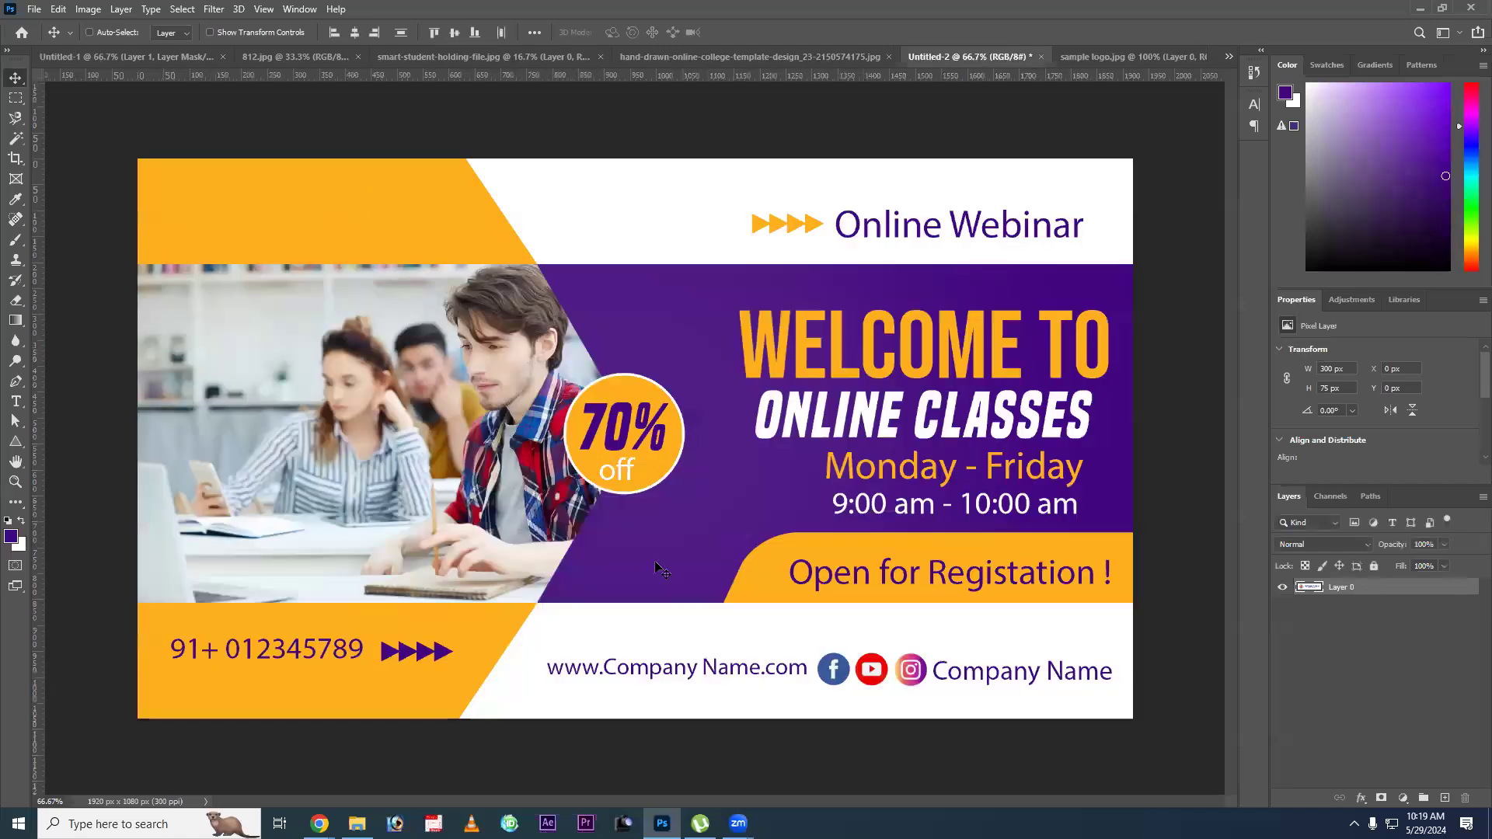
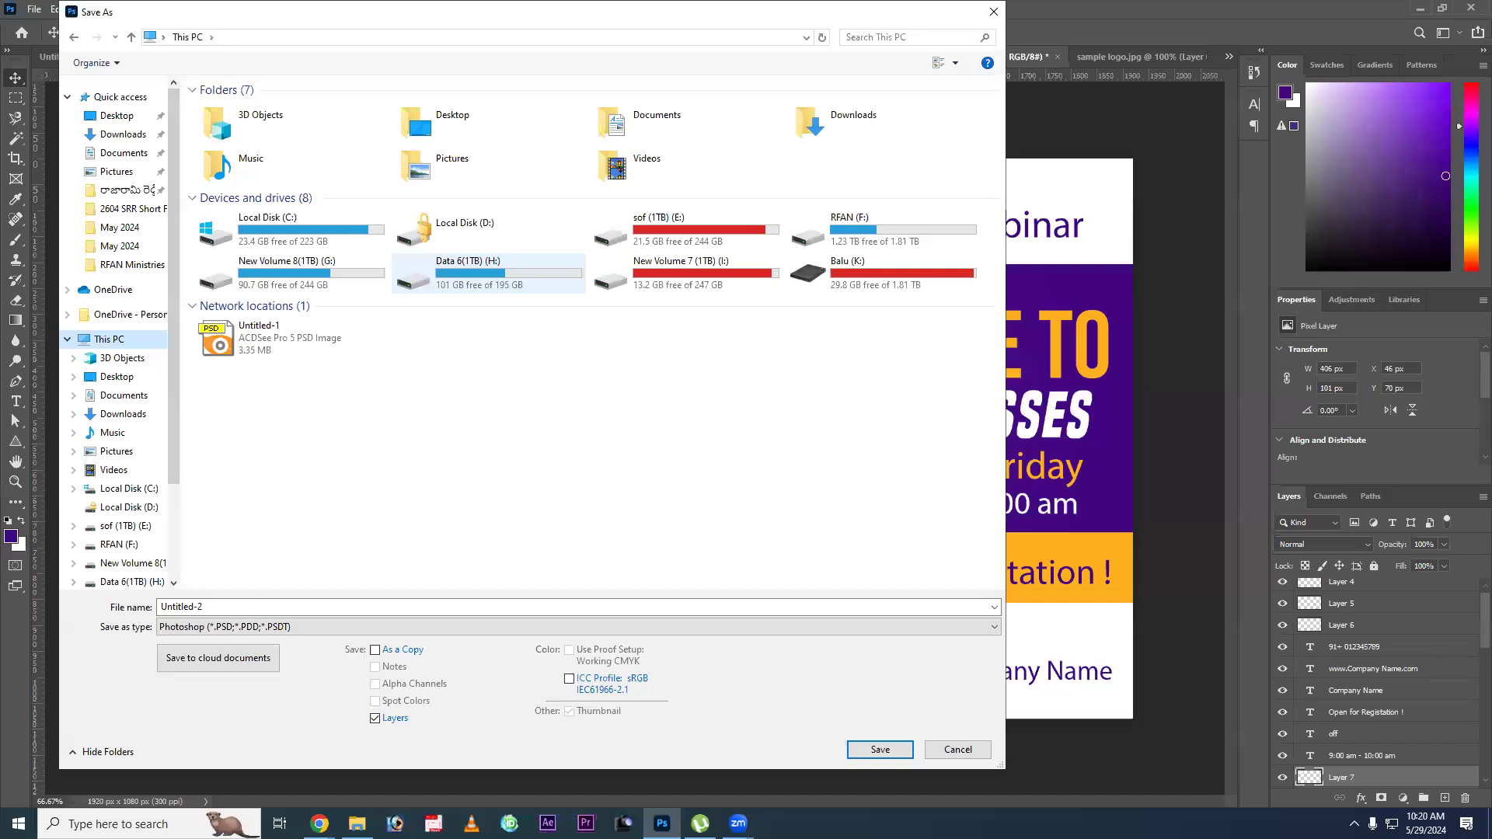
Save the banner as a Photoshop file named poster in the Web Designing class folder on drive H.
double_click(488, 273)
left_click(255, 434)
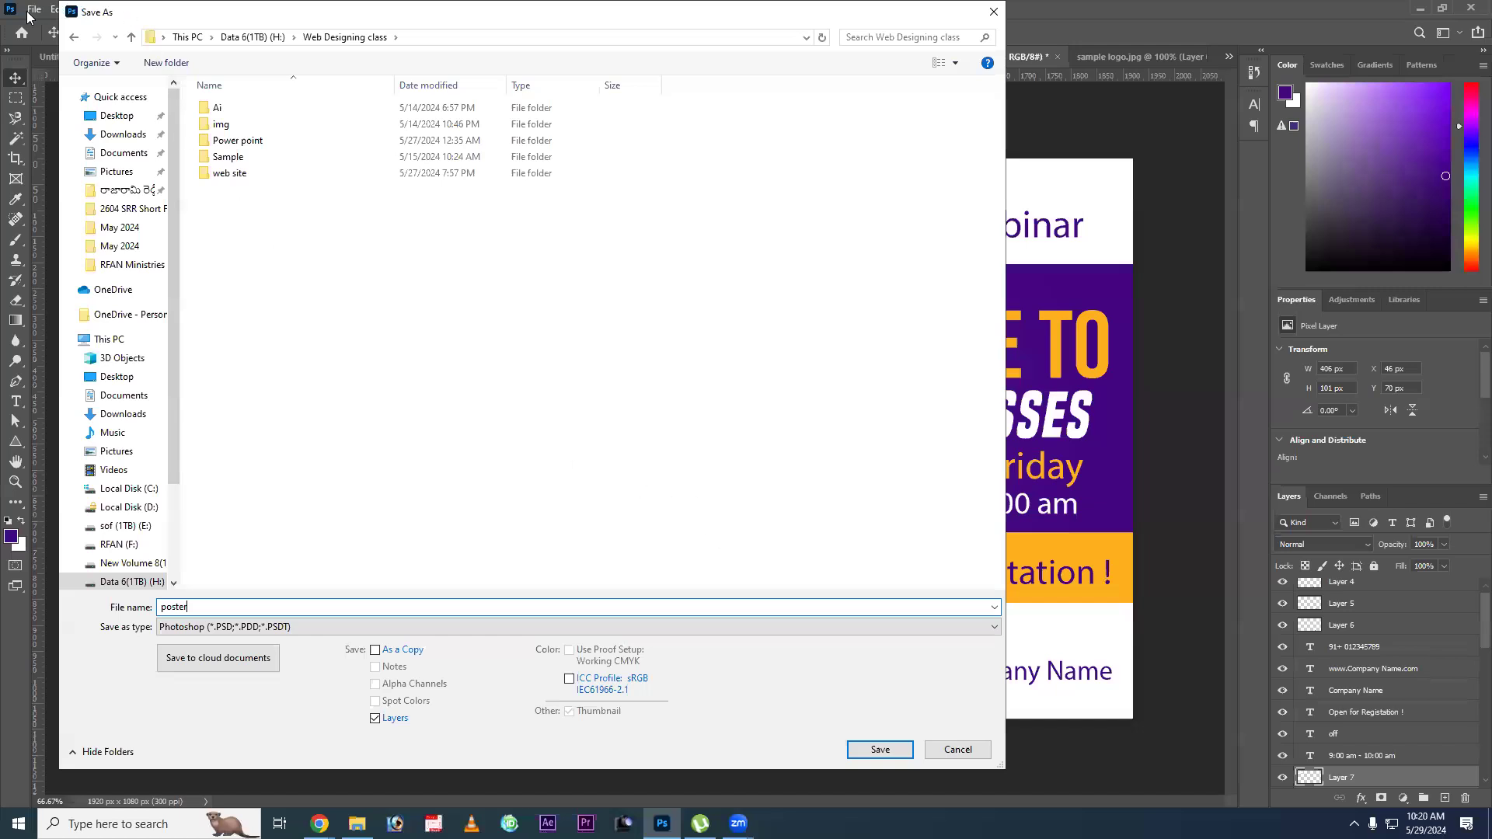
key("Return")
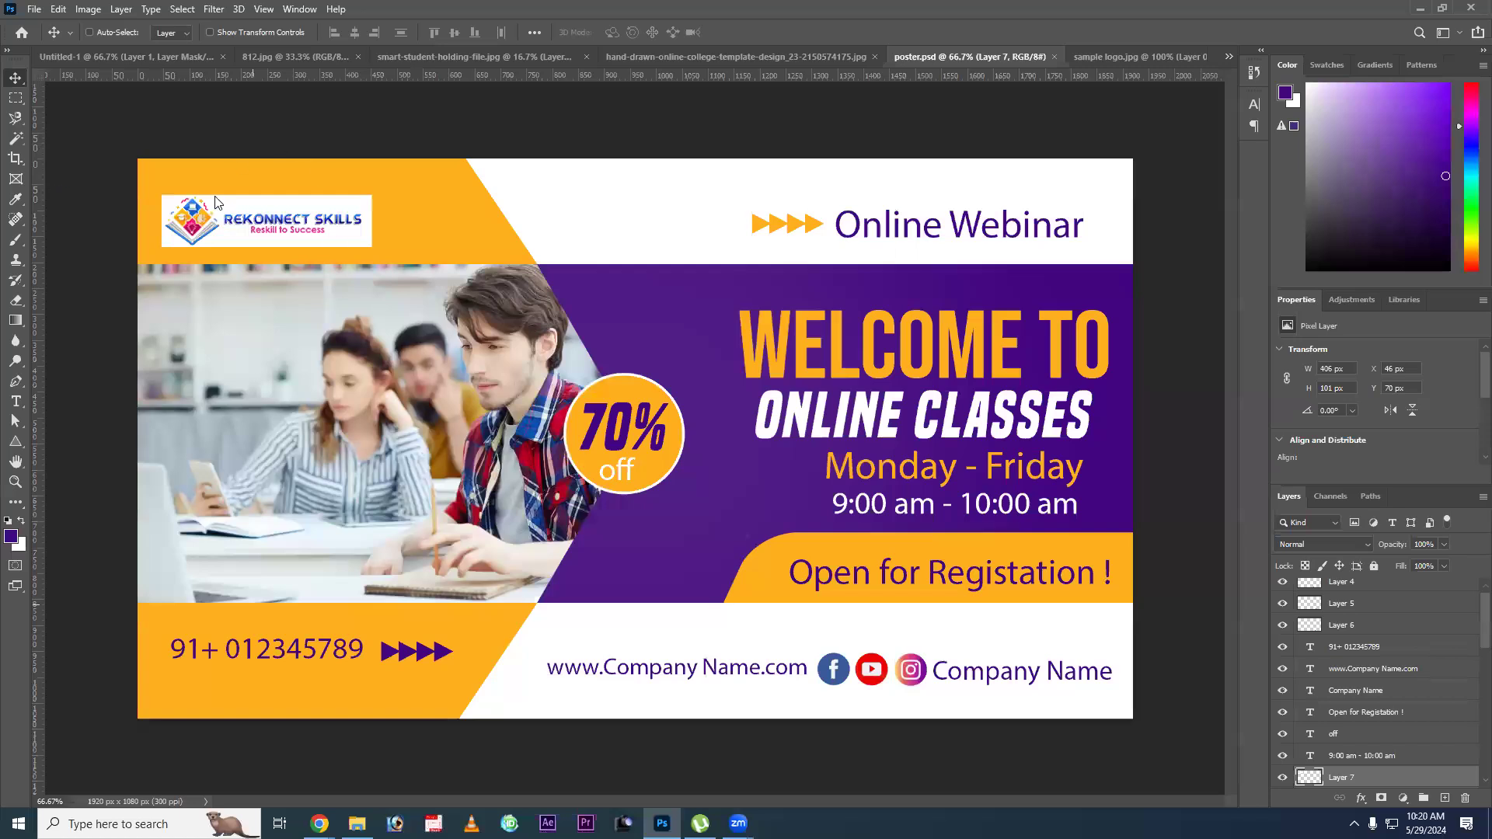
Save another version of the poster in JPEG format in the same Web Designing class folder.
key("ctrl+shift+e")
key("ctrl+shift+s")
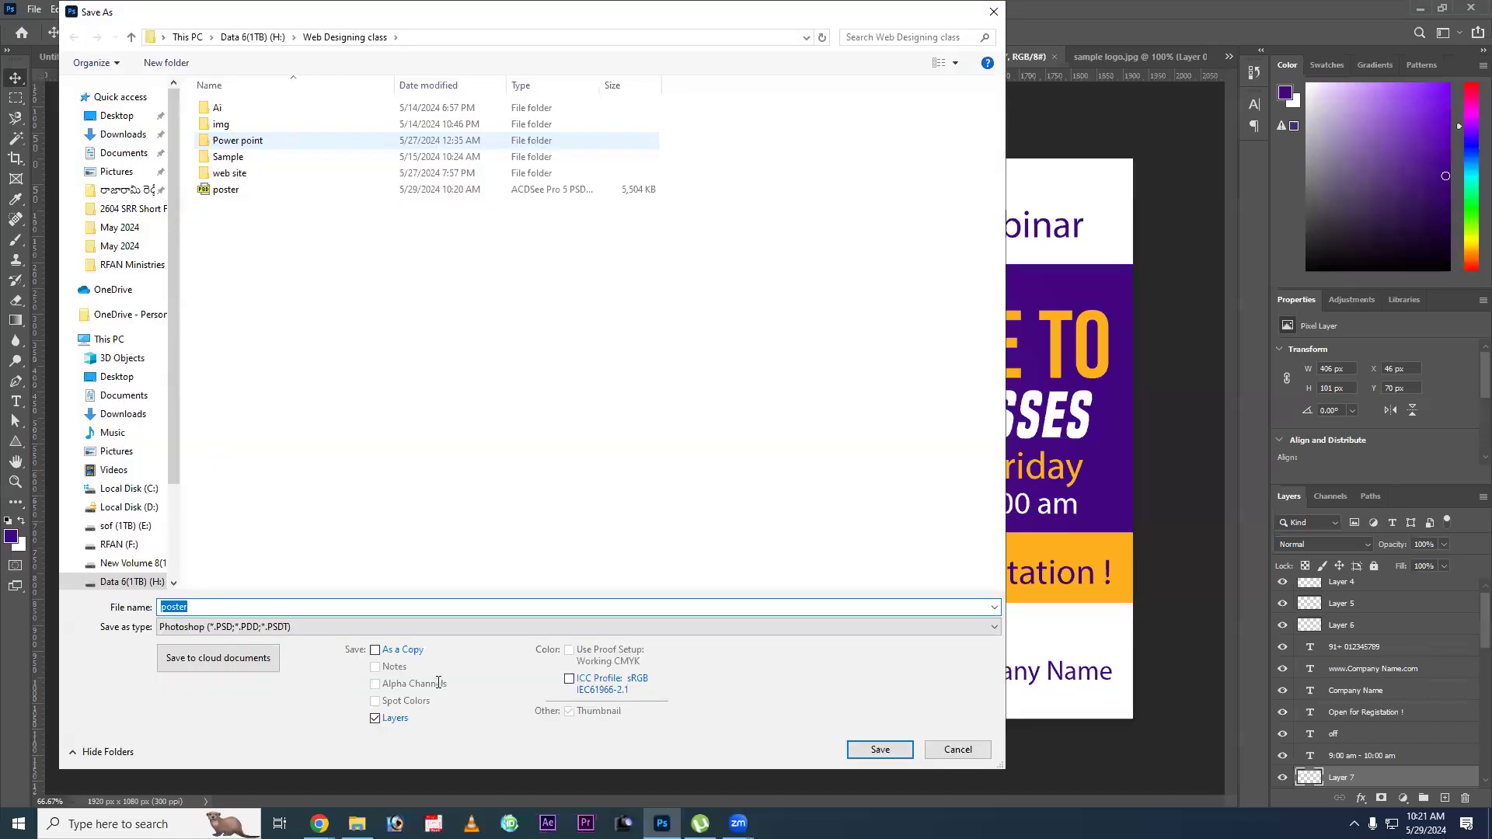
left_click(792, 626)
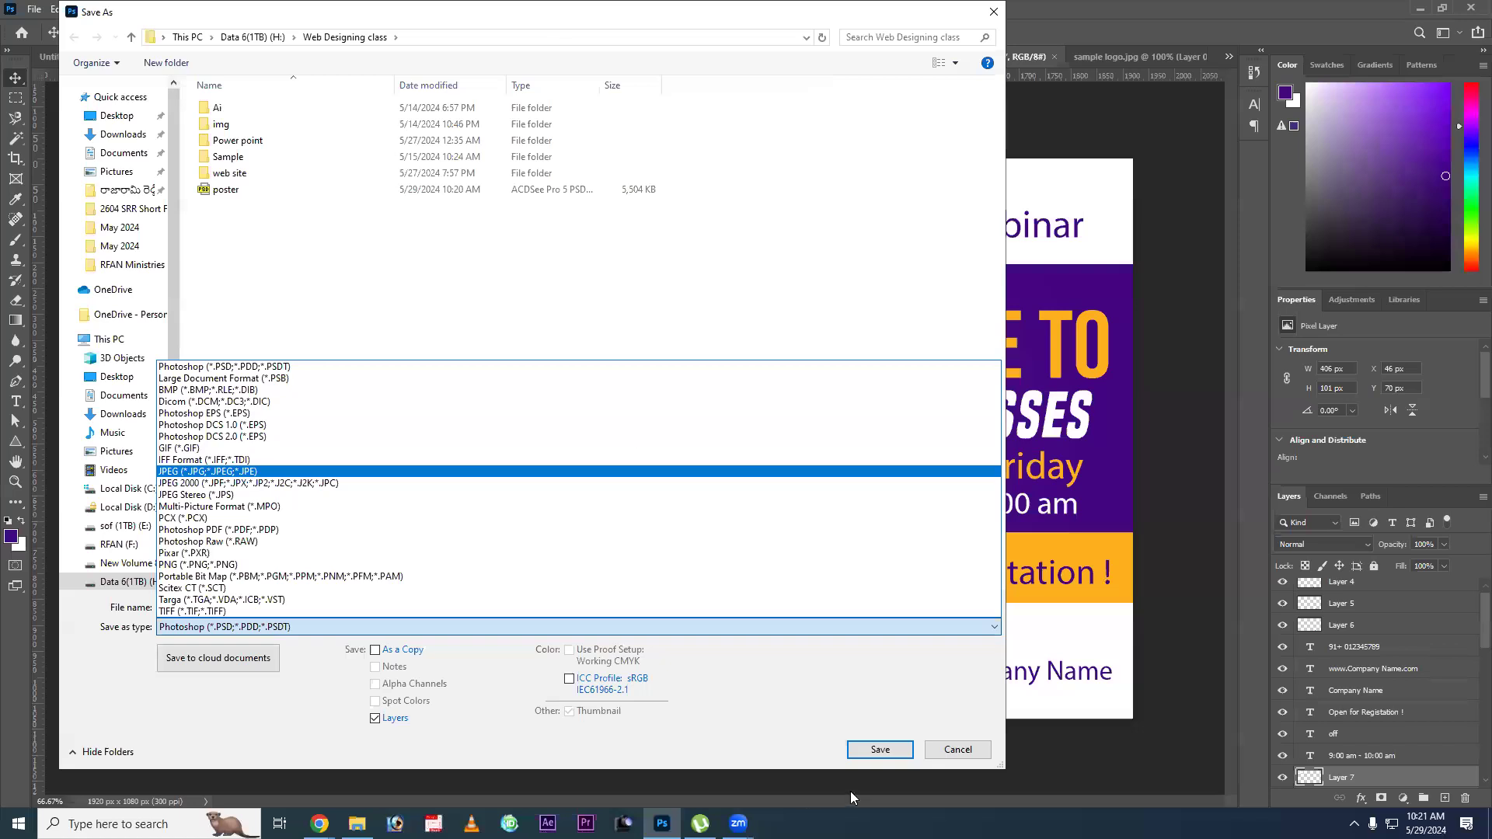
left_click(871, 705)
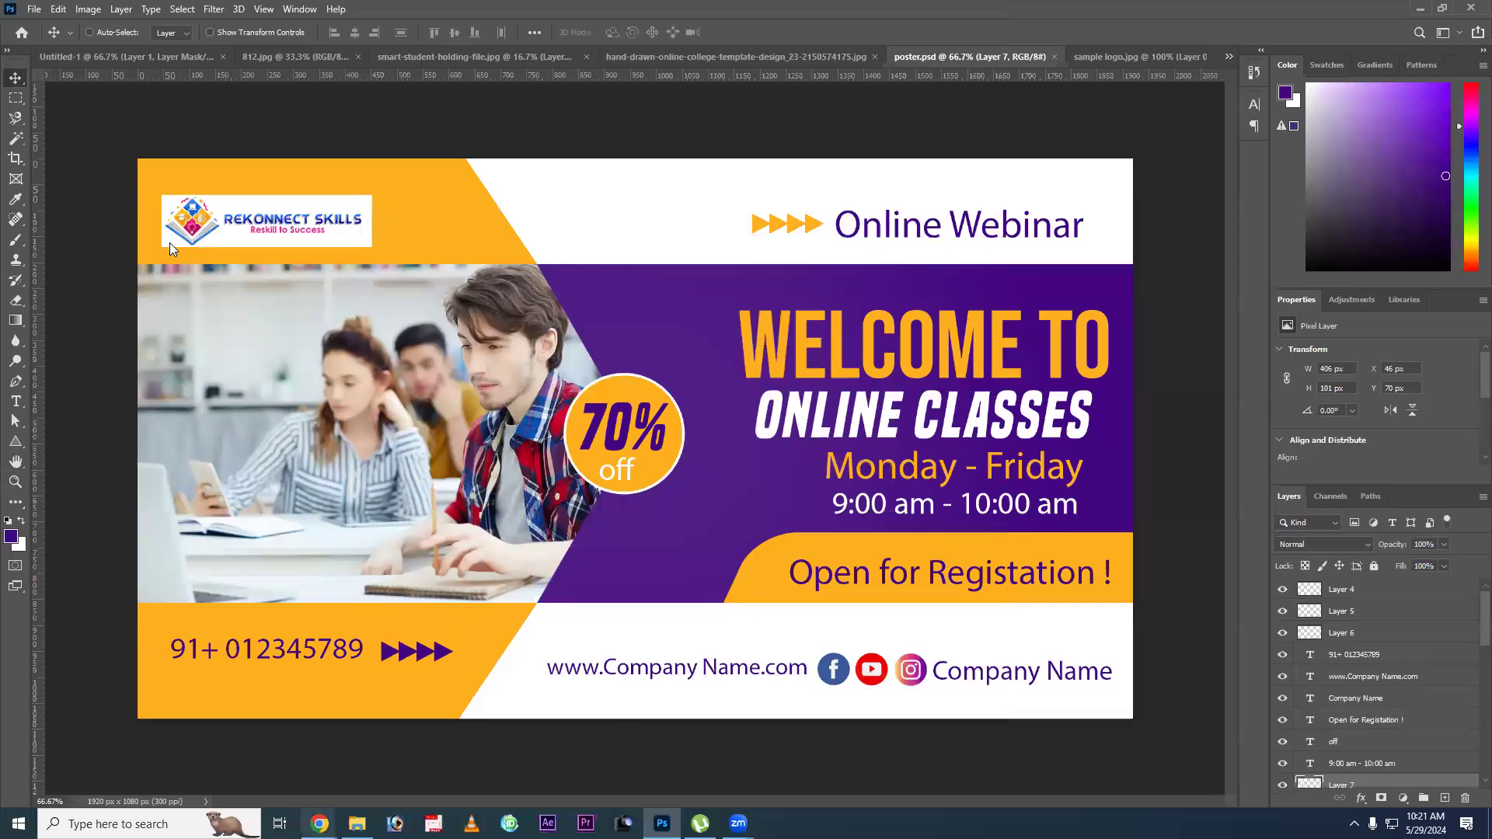
Check the saved poster files in the Web Designing class folder, glance at 812.jpg and return to poster.psd.
left_click(89, 32)
key("ctrl+o")
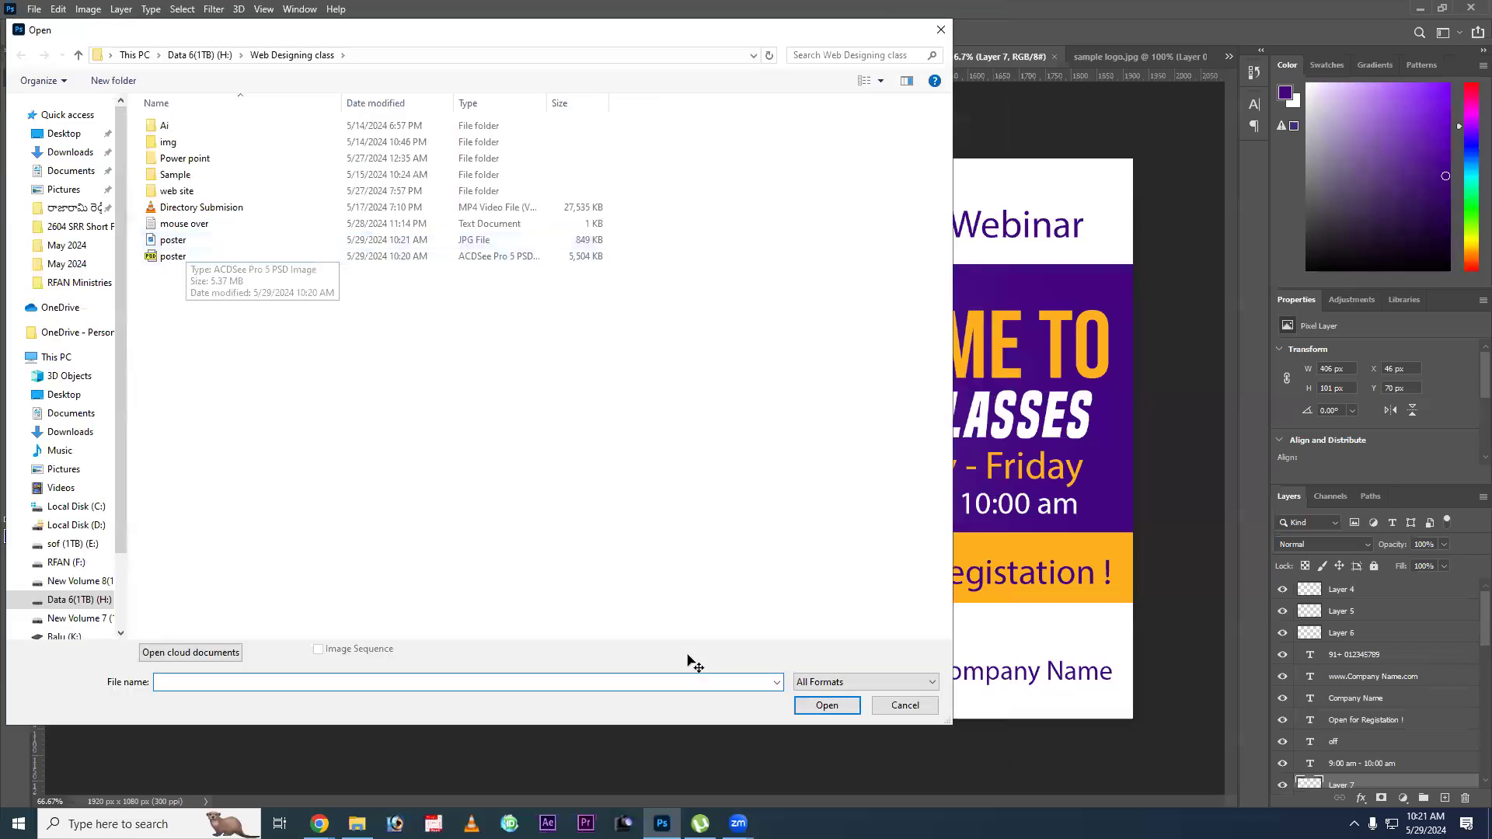
key("Escape")
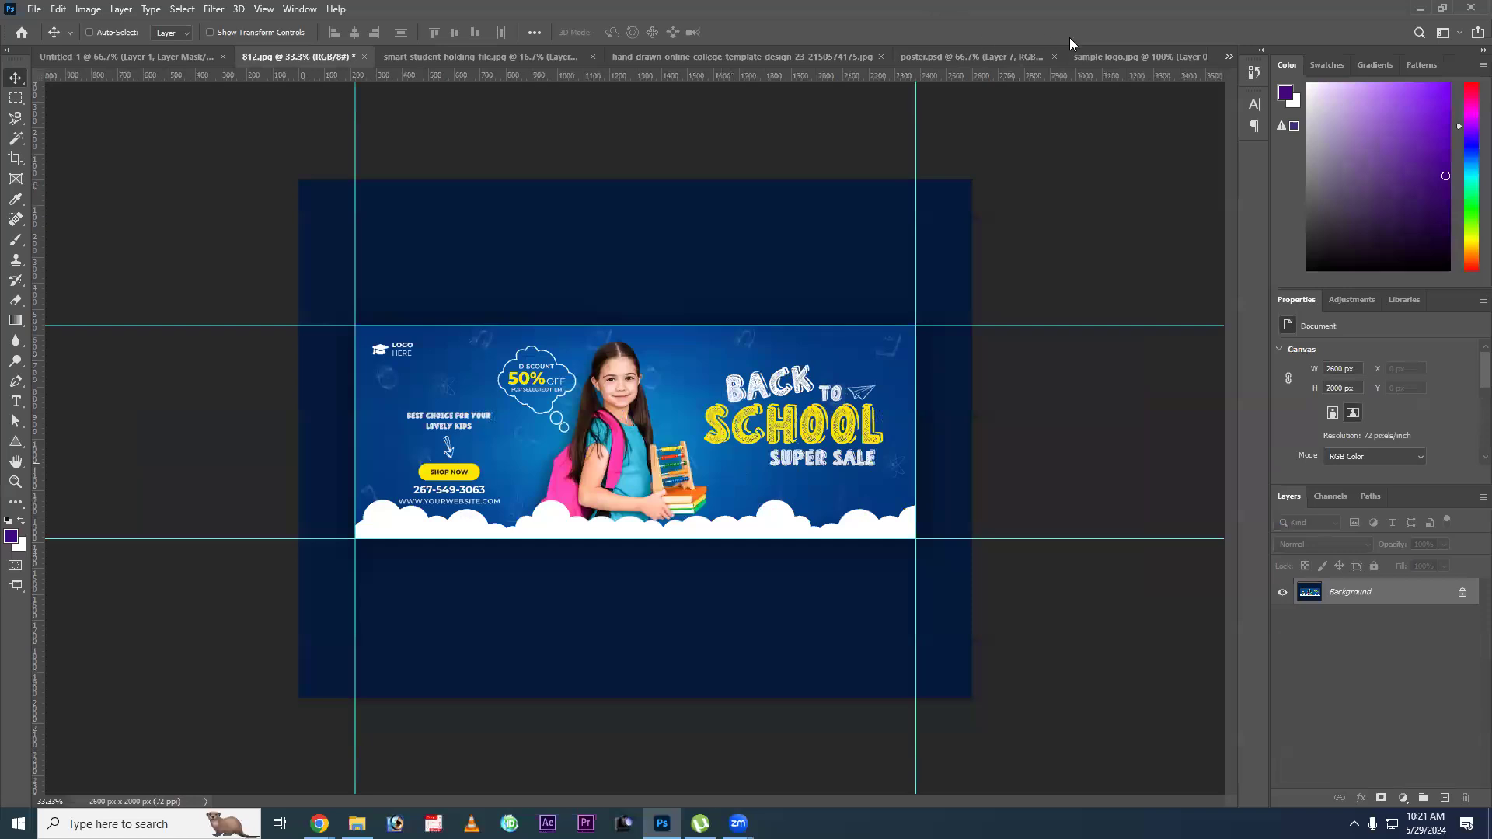
left_click(969, 59)
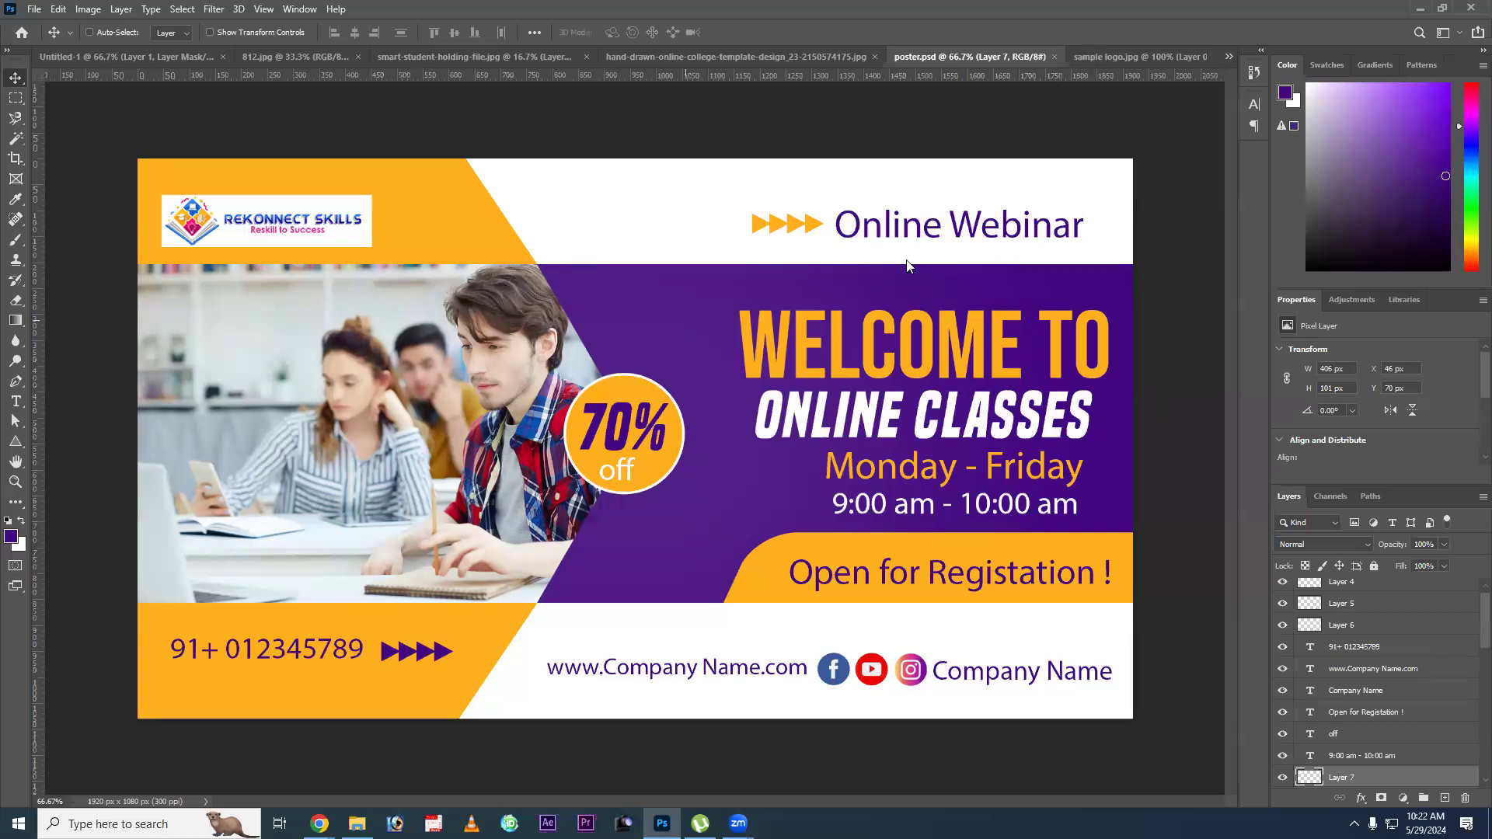
Create a new document 1920 x 1080 px at 300 pixels per inch.
key("ctrl+n")
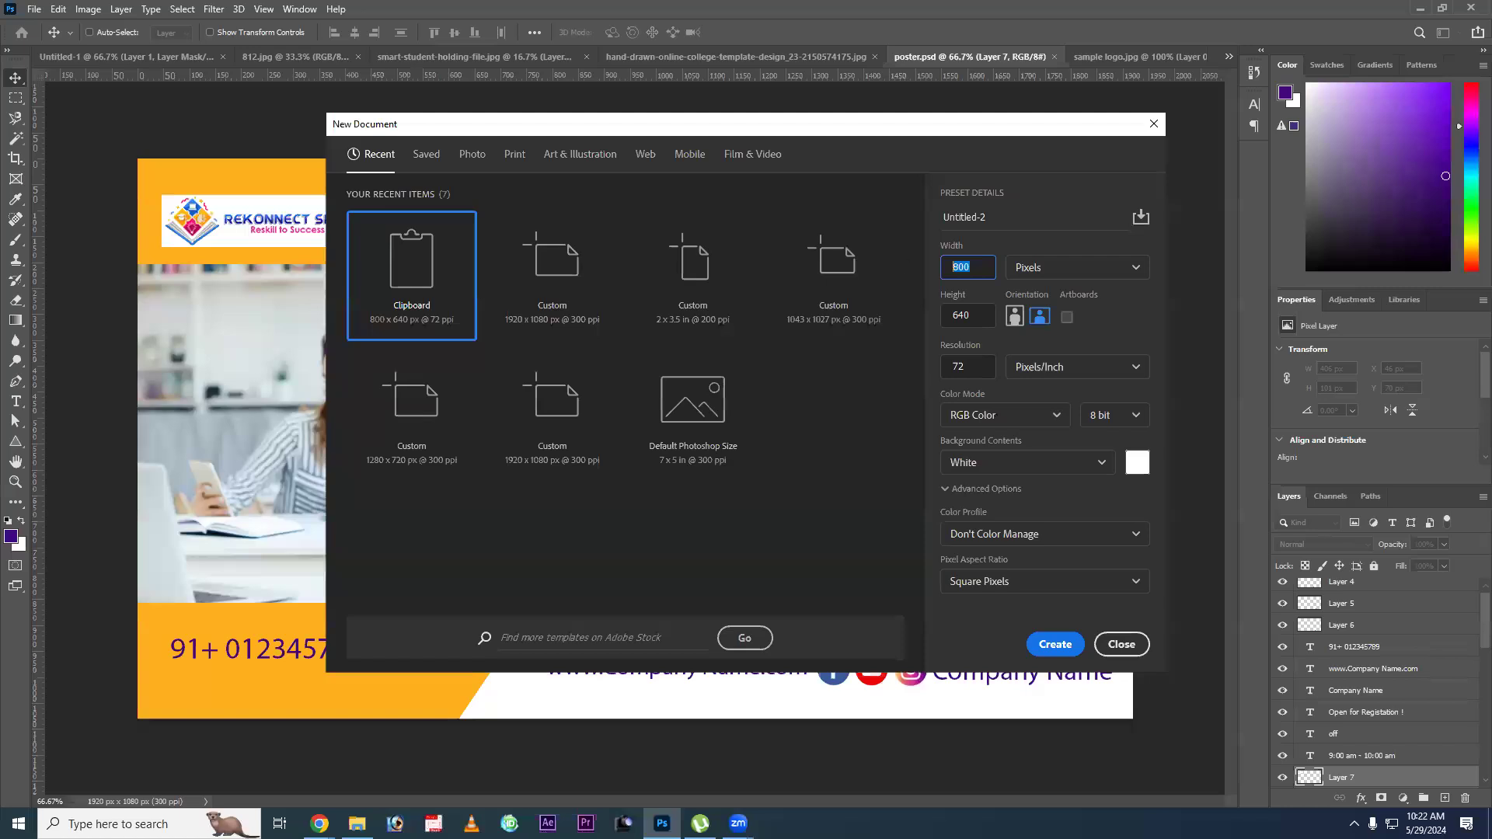
type("1920")
key("Tab")
type("1080")
key("Tab")
type("300")
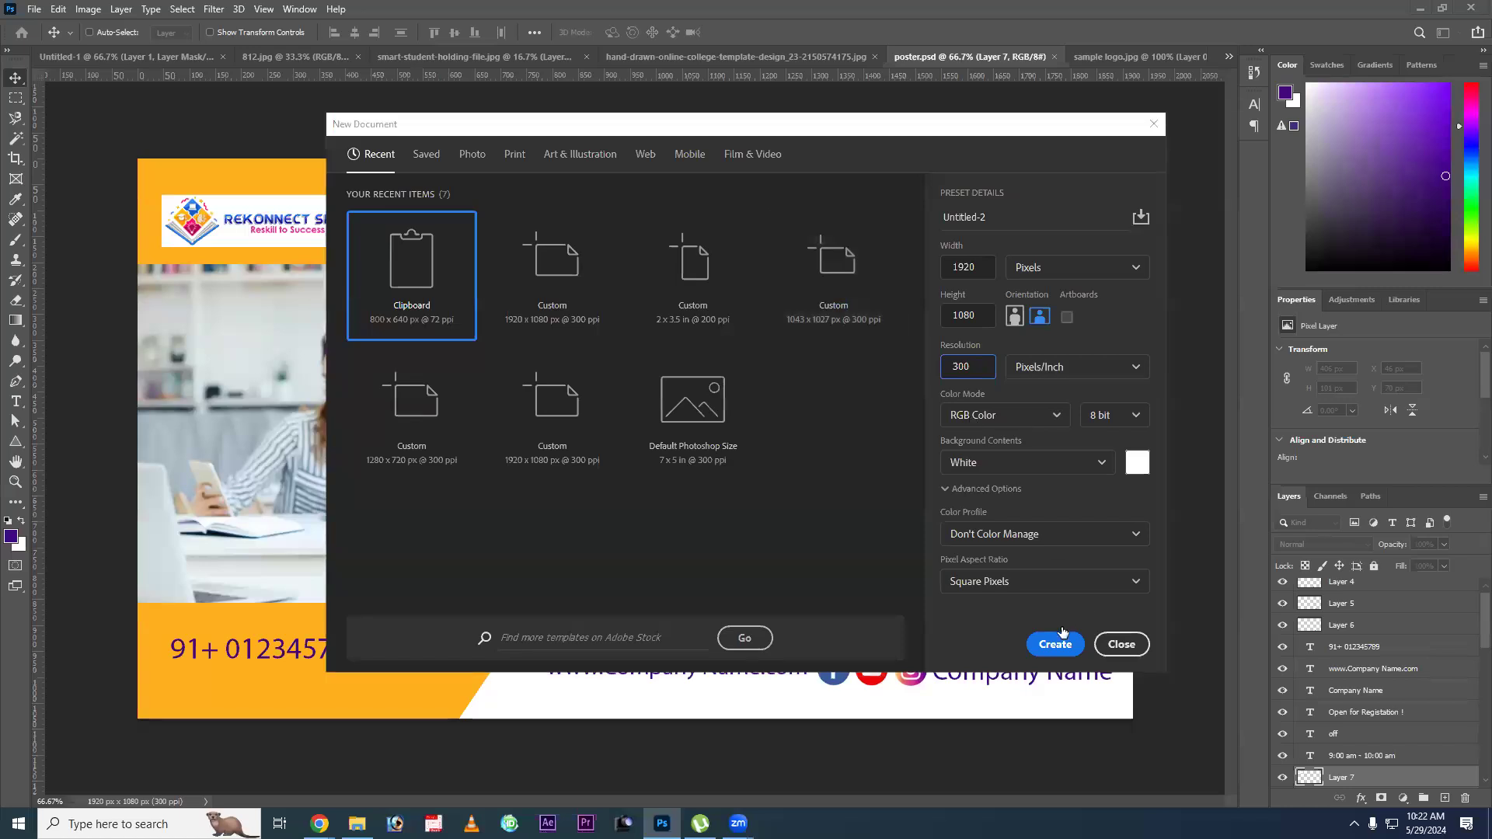
left_click(1063, 633)
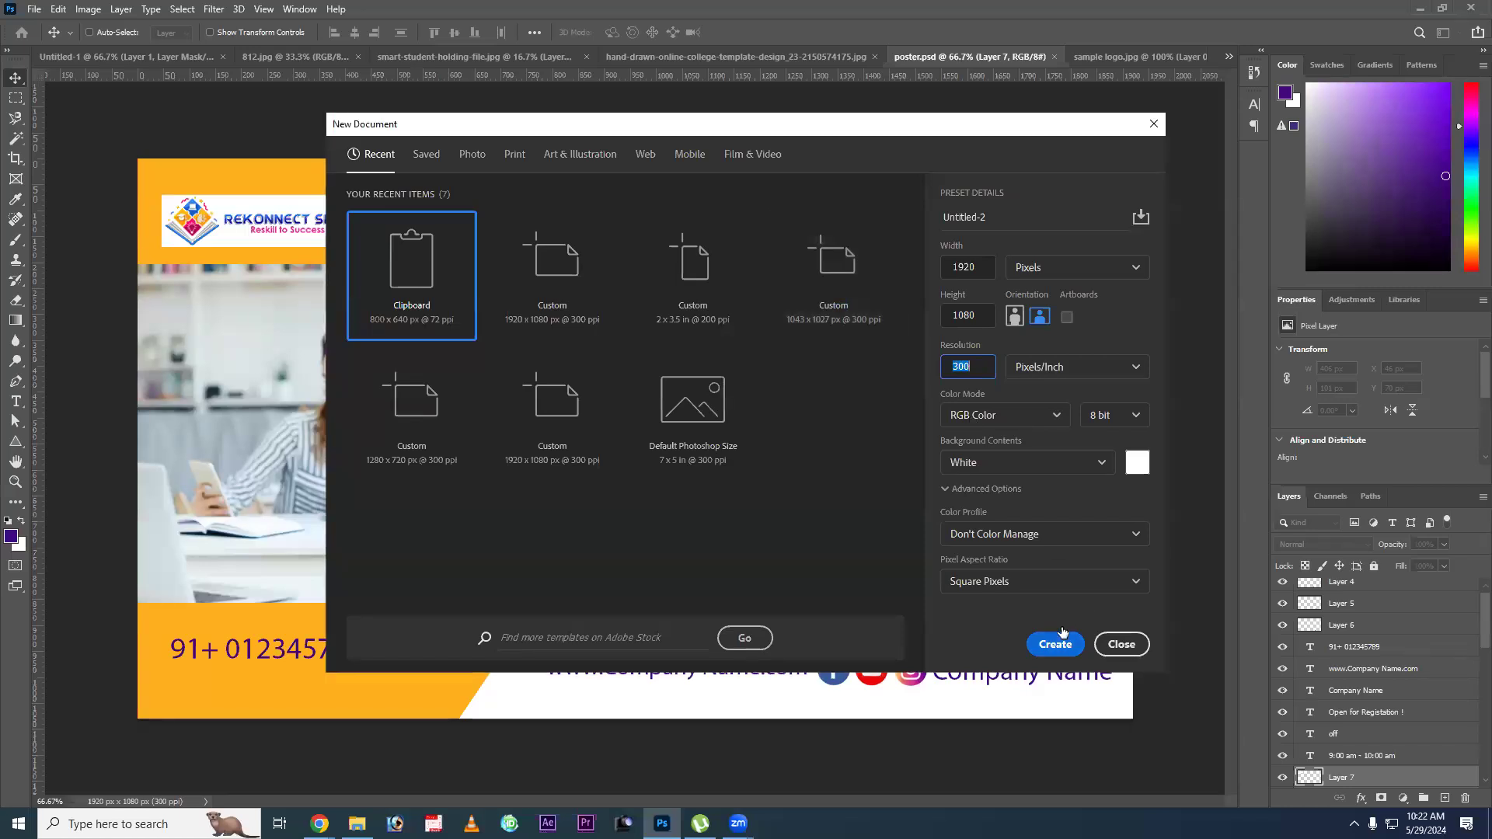
left_click(1063, 632)
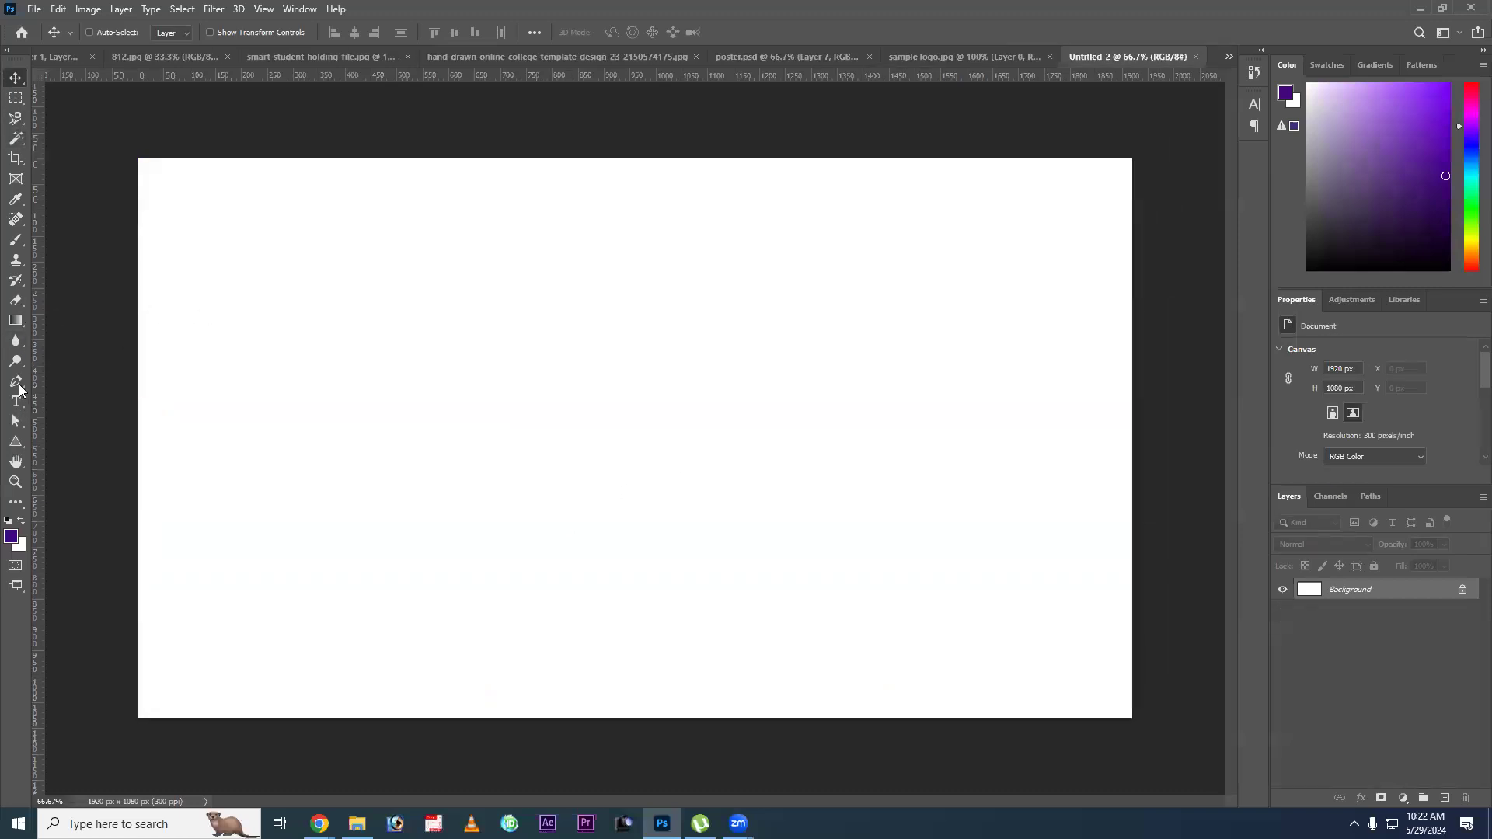
Draw a horizontal rectangle about 2100 x 450 px across the full canvas width and move it slightly below the canvas middle.
key("m")
key("u")
mouse_move(87, 332)
left_mouse_down()
mouse_move(1107, 576)
mouse_move(1168, 566)
left_mouse_up()
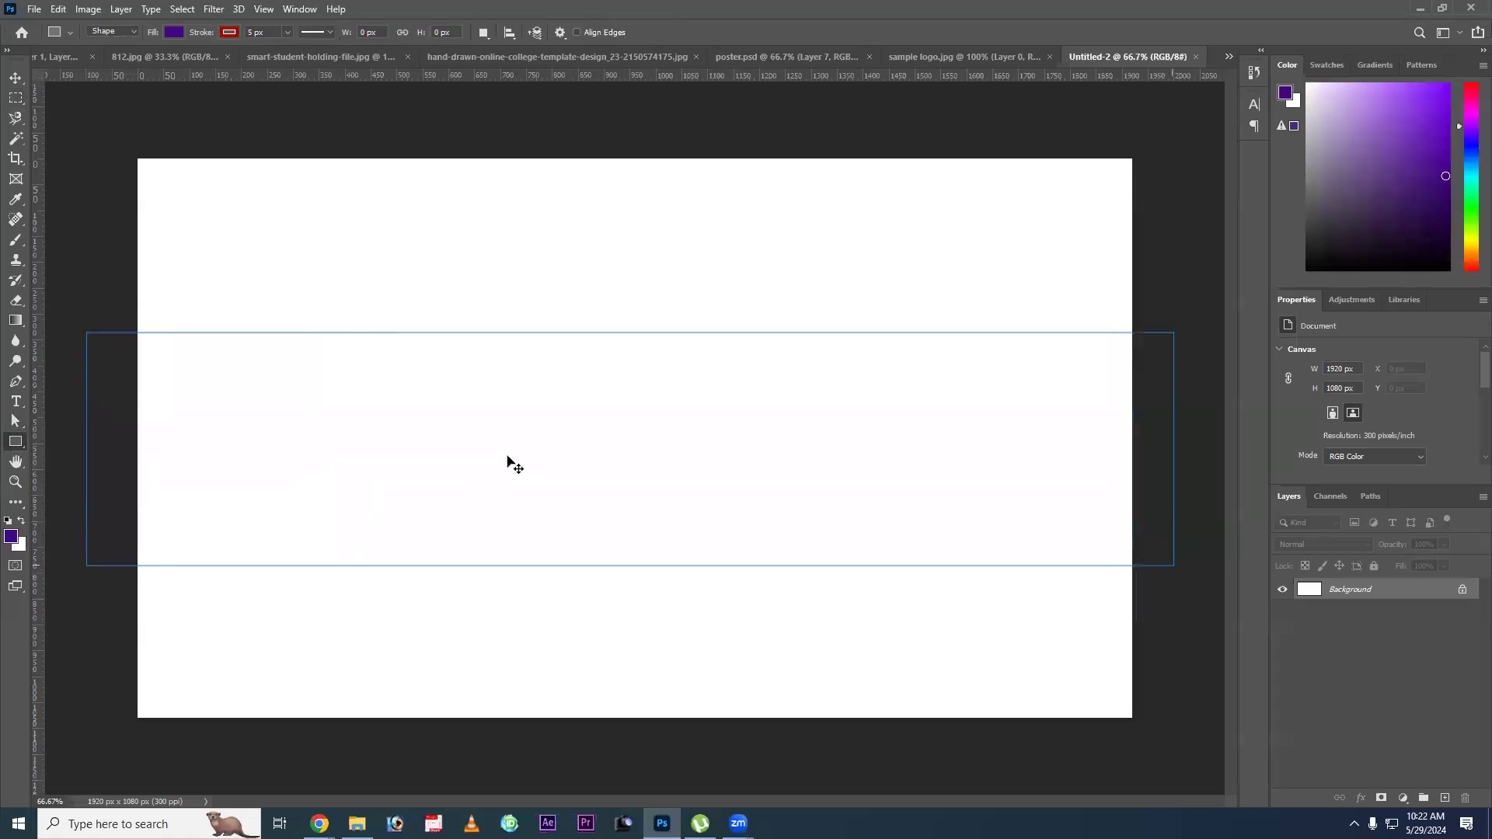
key("v")
mouse_move(593, 509)
left_mouse_down()
mouse_move(612, 686)
mouse_move(573, 487)
left_mouse_up()
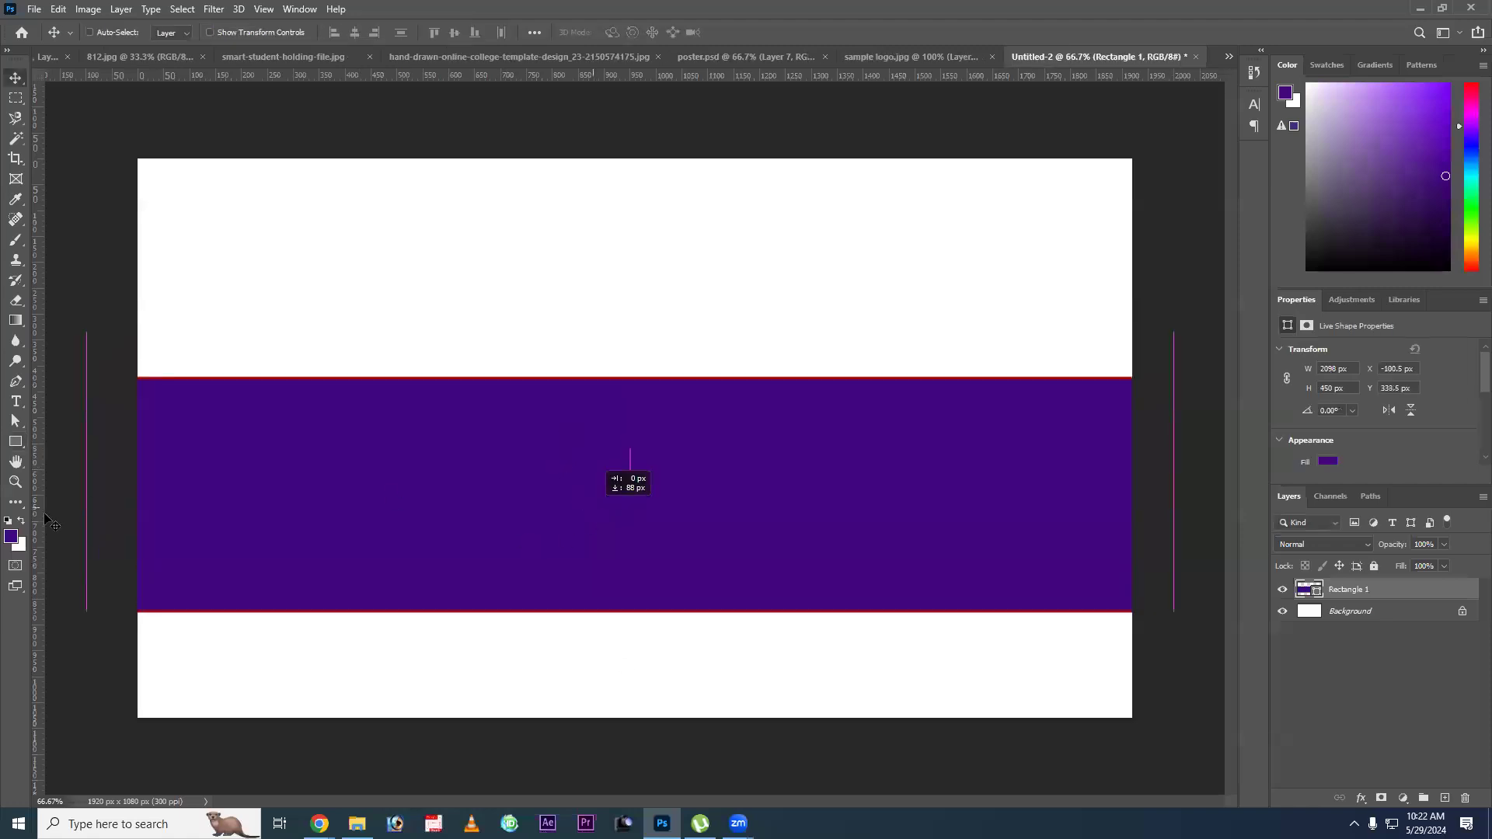
Set the foreground colour to dark purple #17032b and fill the wide rectangle with it.
left_click(12, 534)
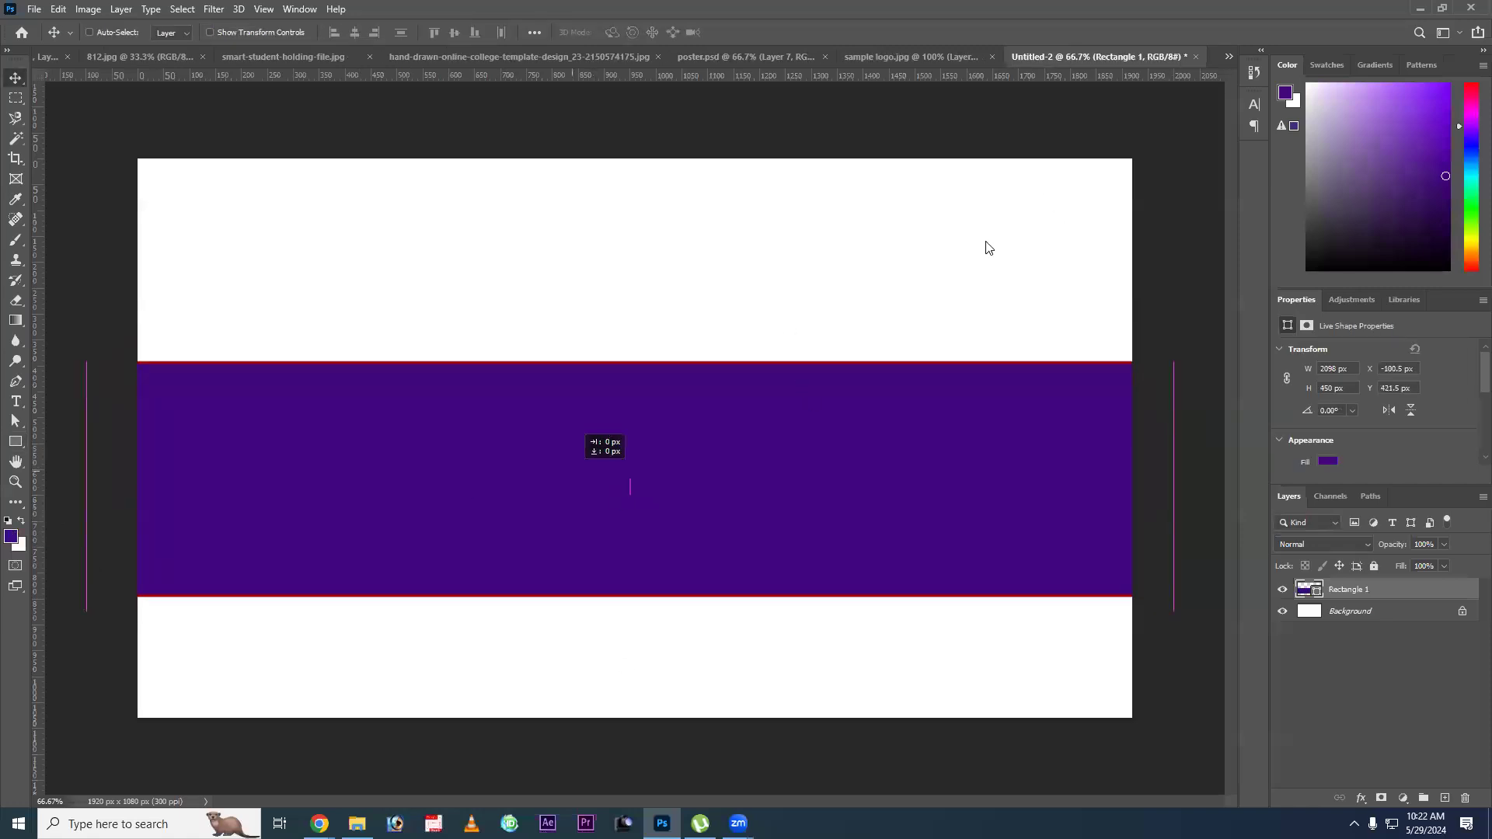
left_click(806, 406)
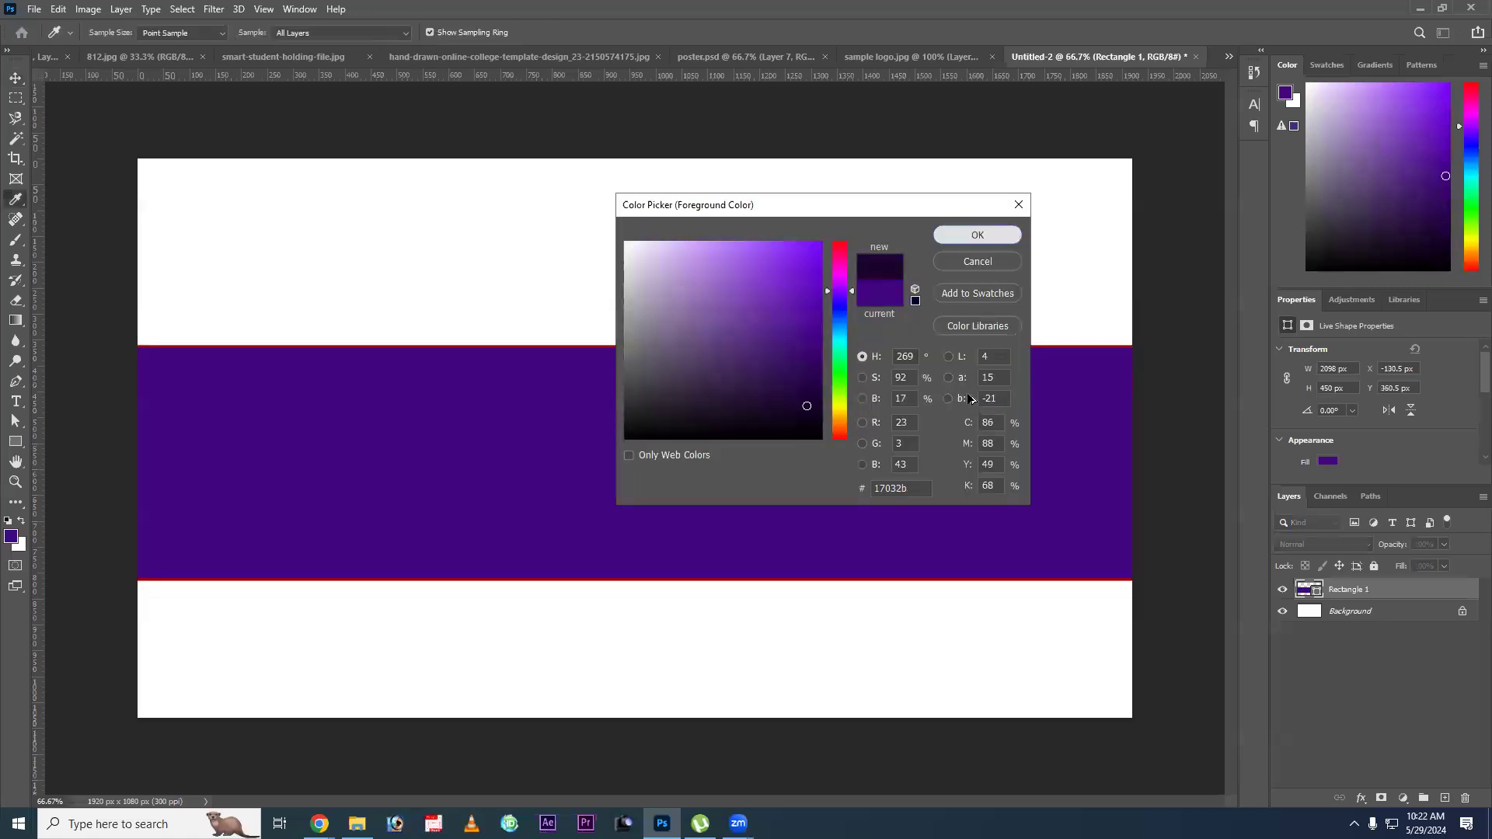
left_click(978, 235)
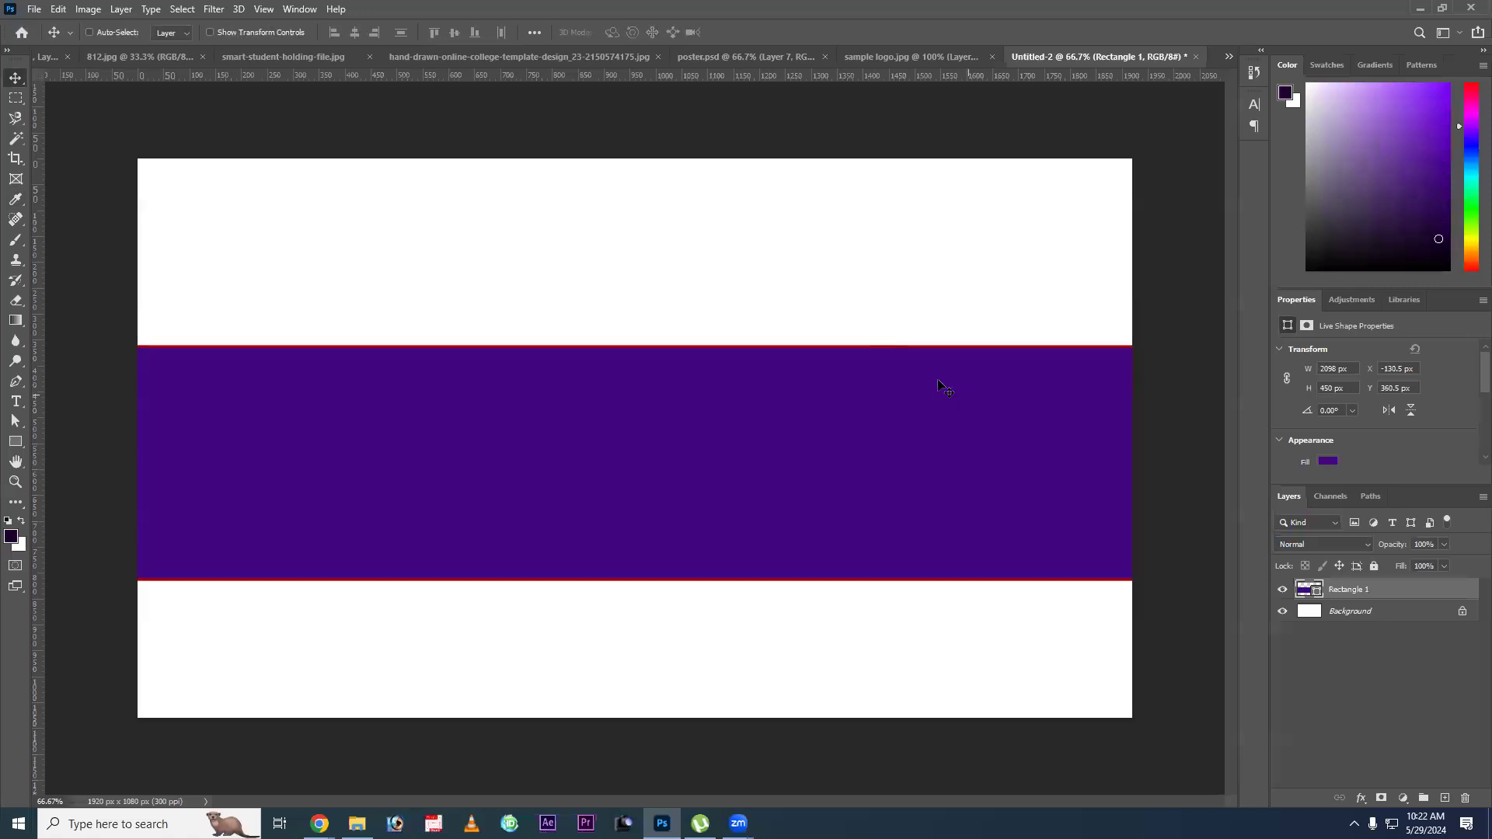
key("alt+BackSpace")
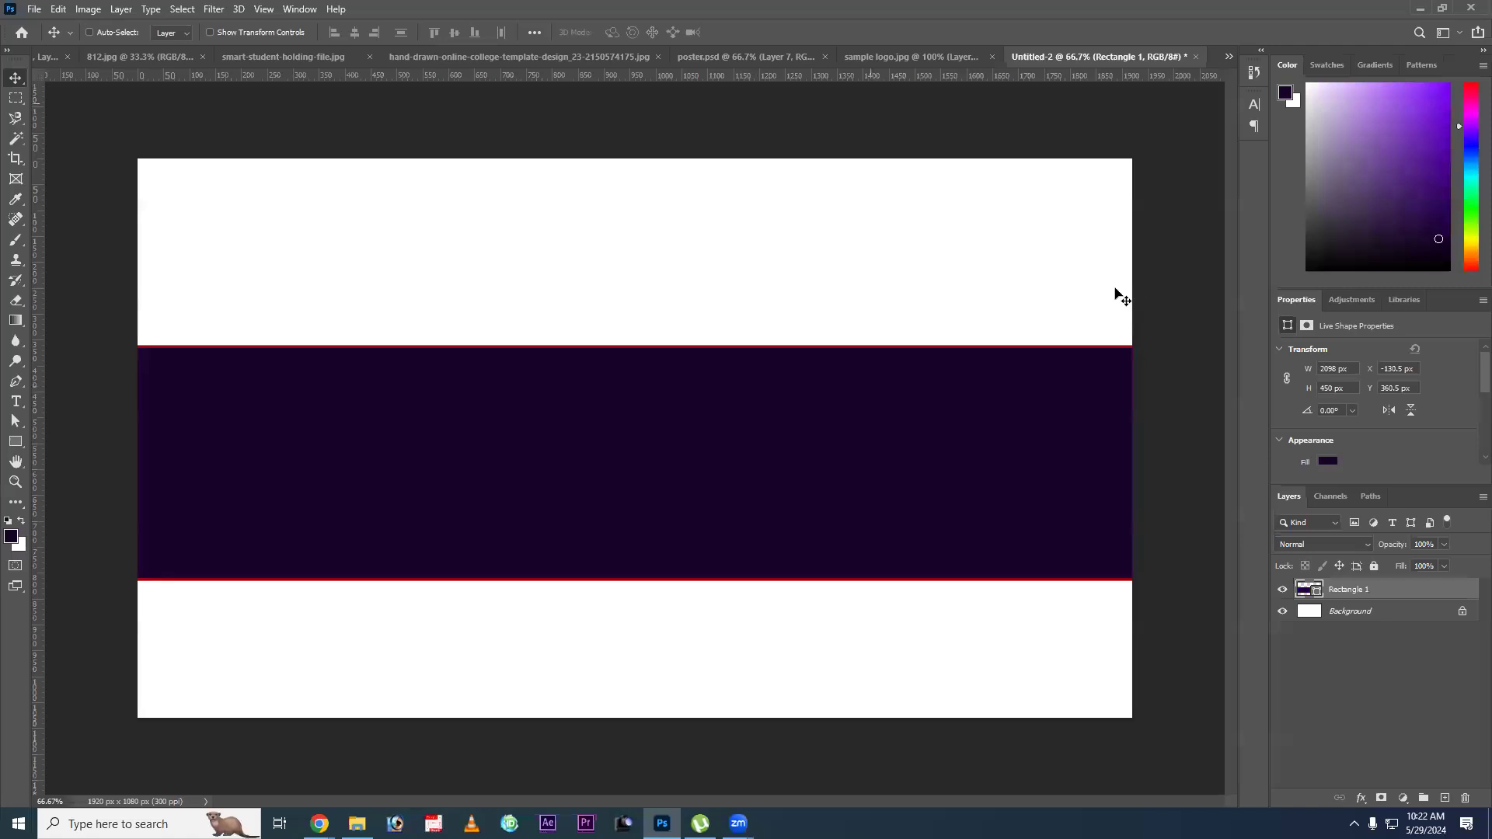
Sample the purple of the central background in poster.psd and fill the wide rectangle in Untitled-2 with it.
left_click(748, 57)
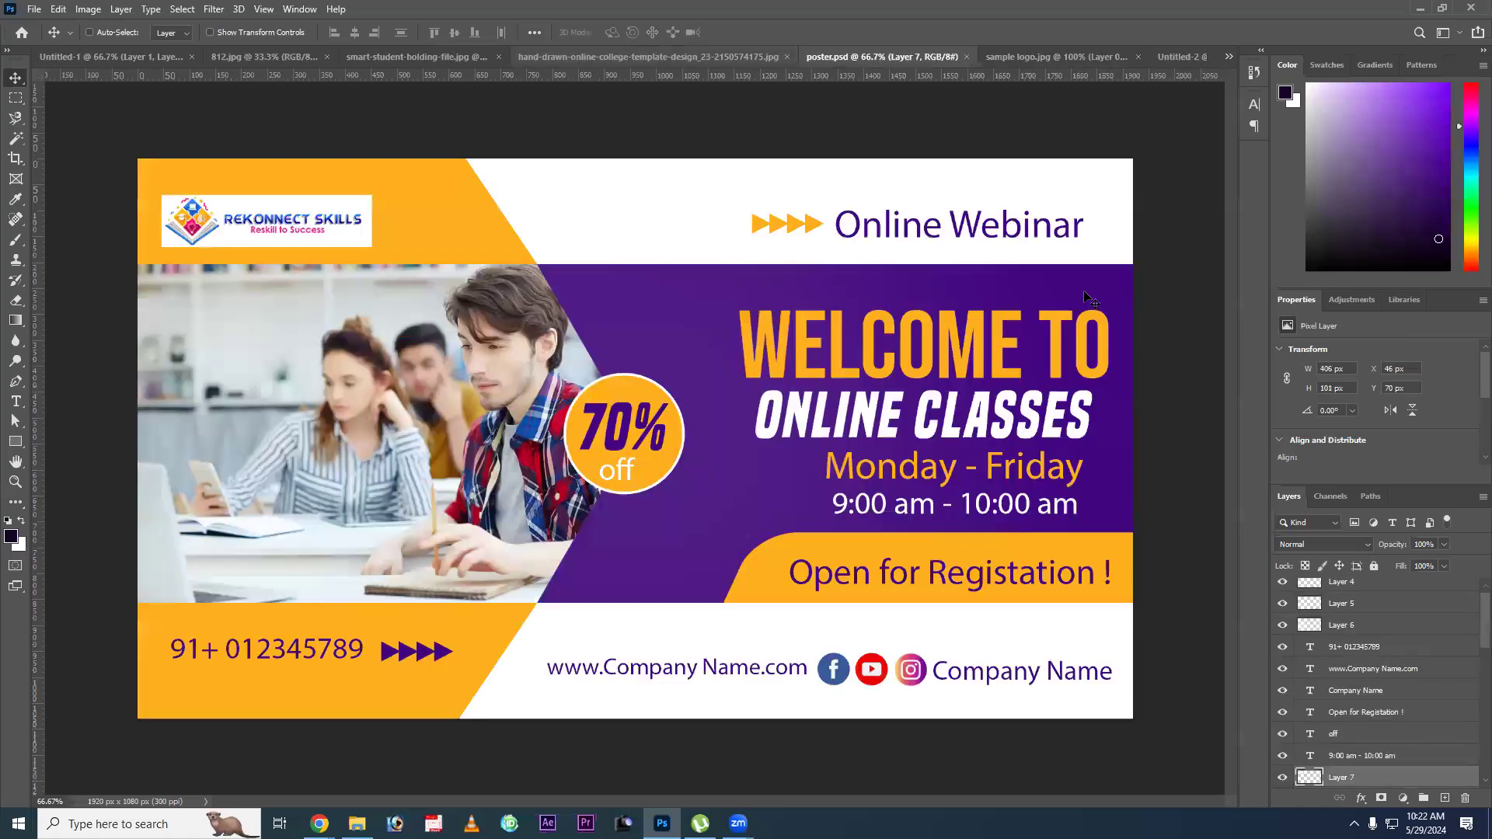
key("i")
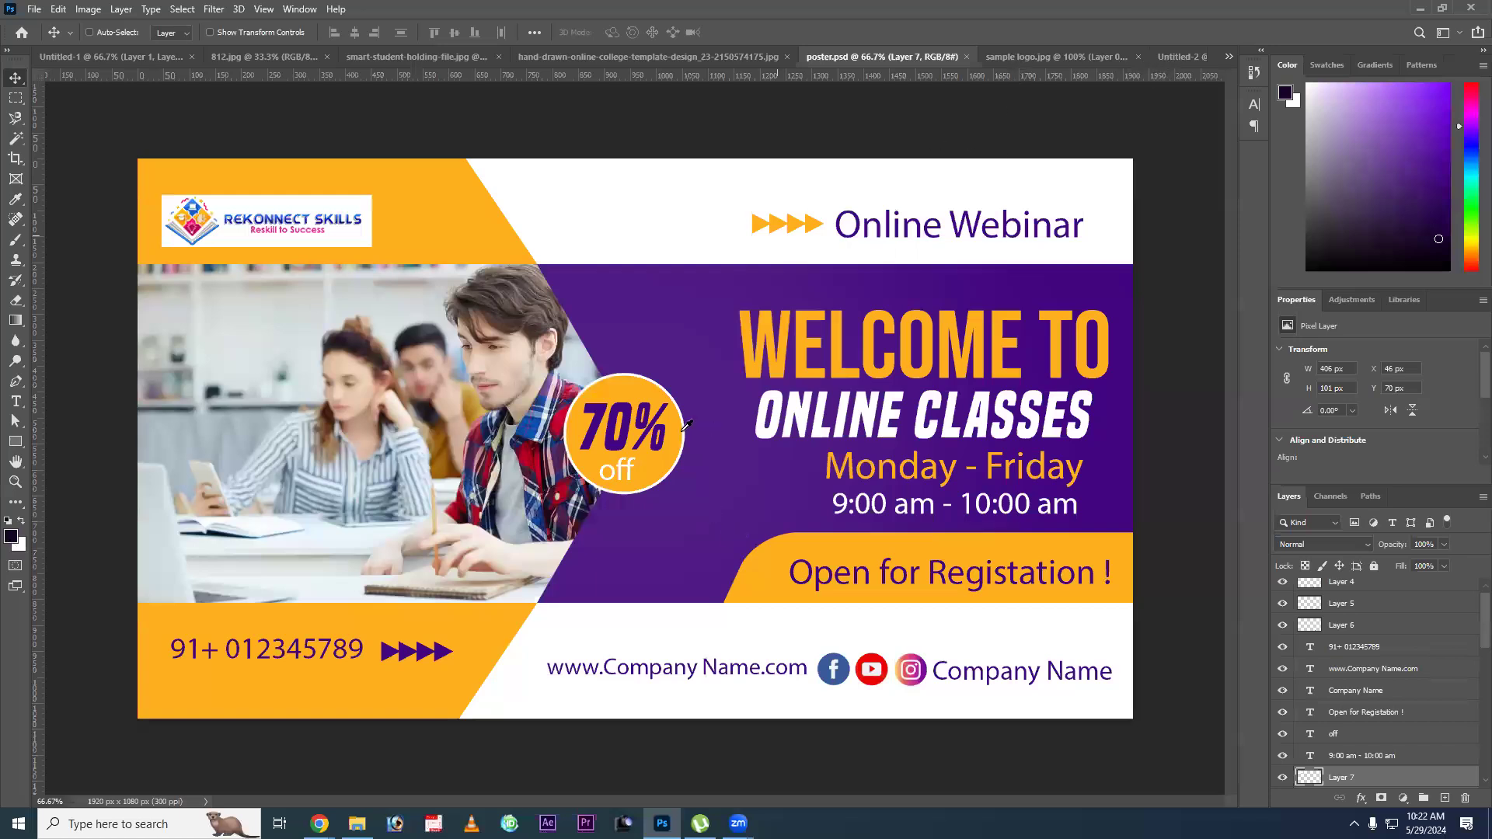
key("i")
left_click(680, 475)
key("ctrl+Tab")
key("ctrl+Tab")
key("v")
key("alt+BackSpace")
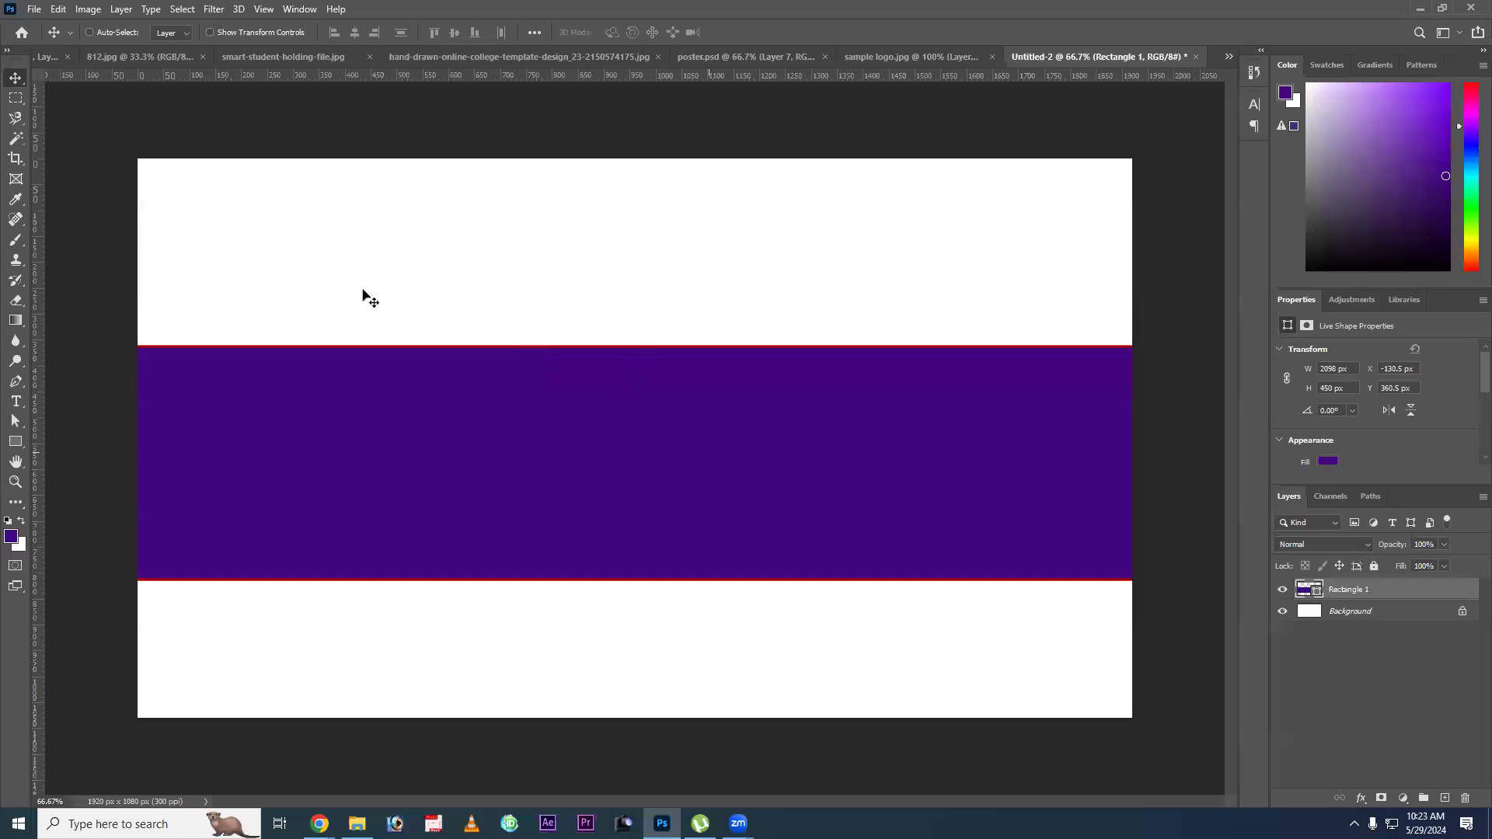
Remove the red stroke from the wide purple rectangle.
key("u")
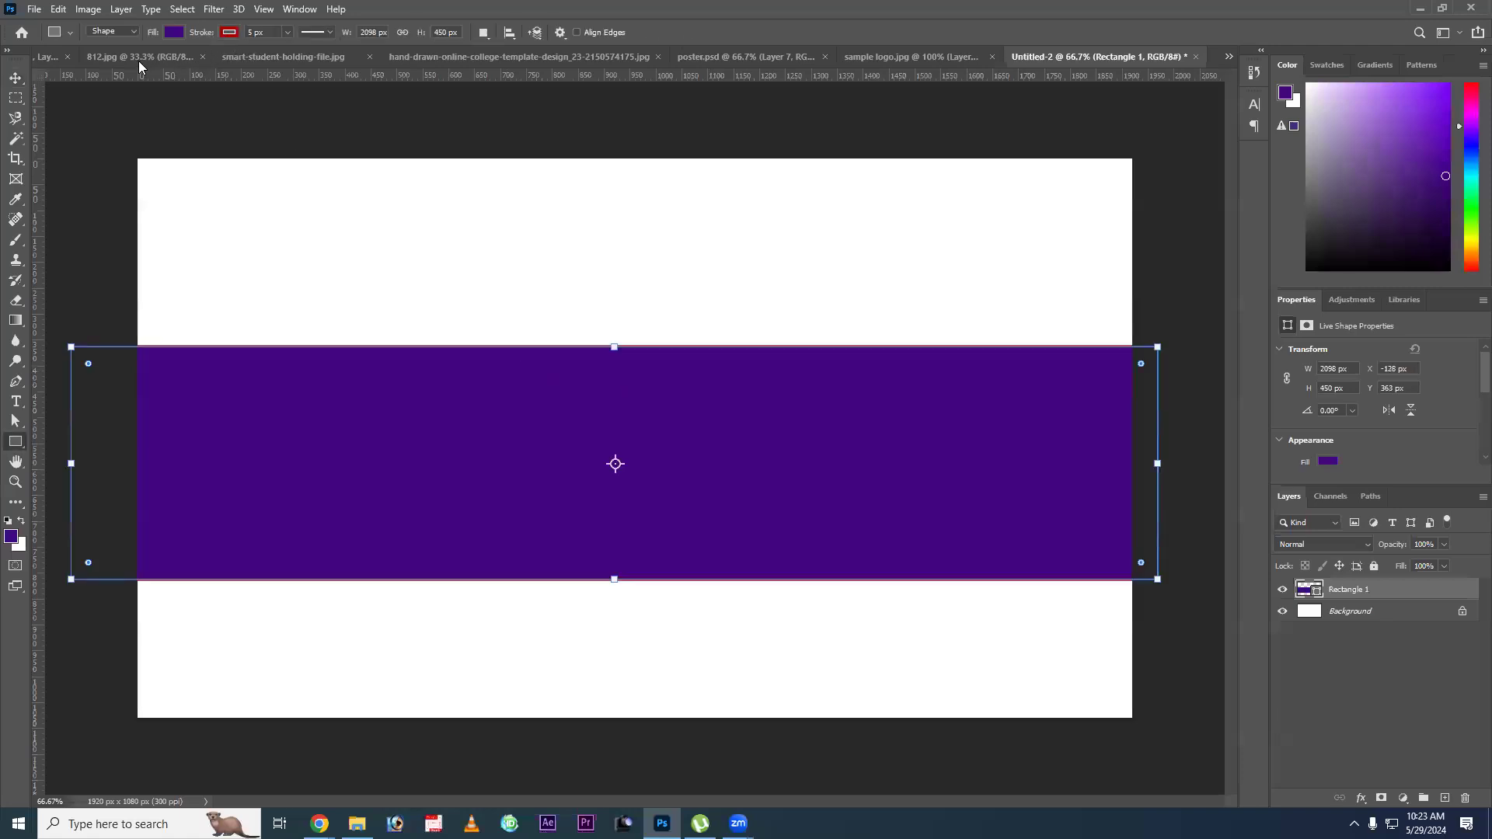
left_click(229, 31)
left_click(138, 61)
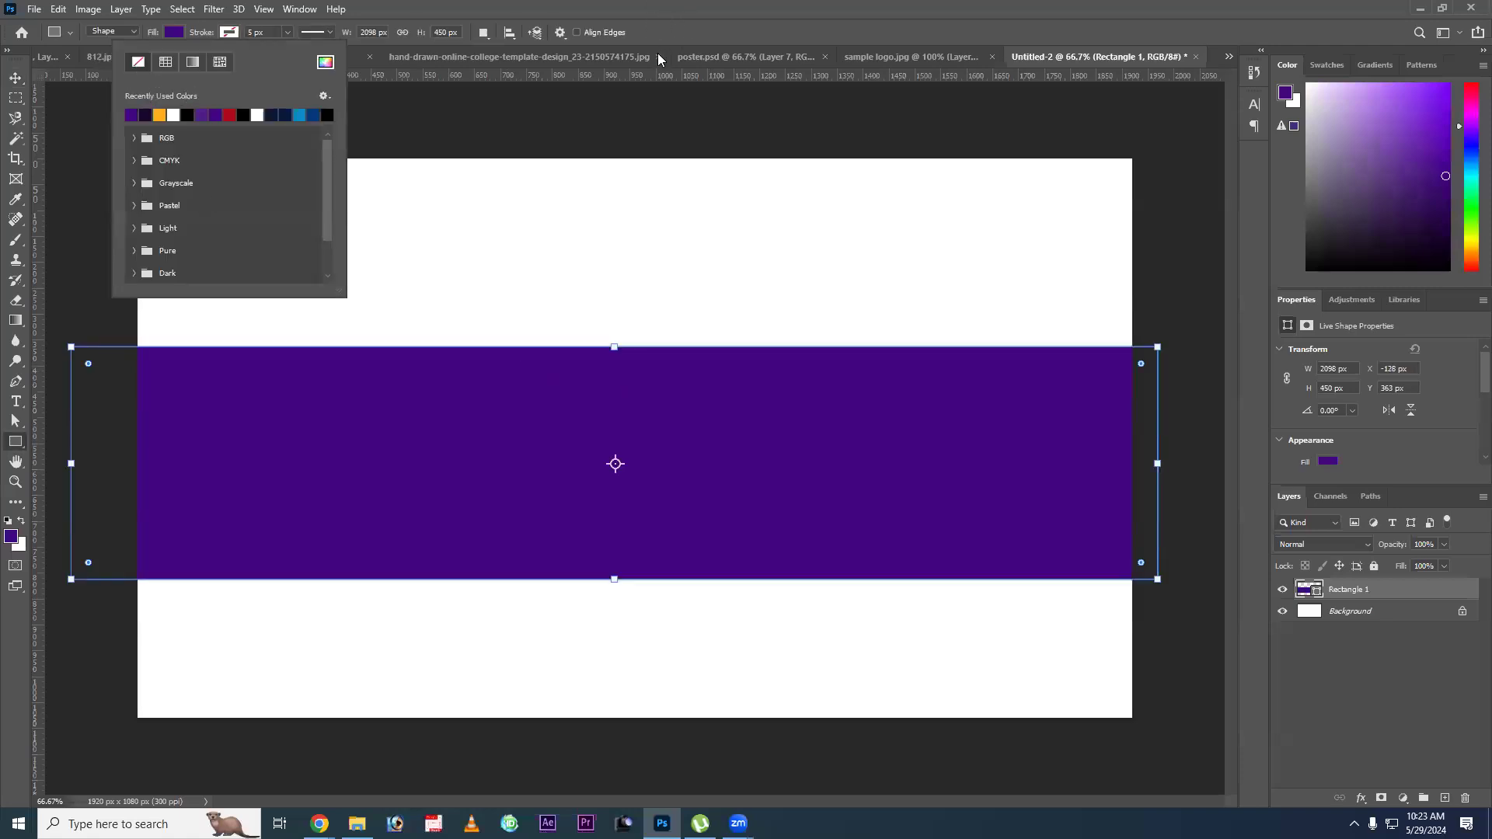
key("Escape")
key("v")
Select the Rectangle 1 layer and move the wide rectangle up to the vertical middle, at Y 315 px.
right_click(678, 445)
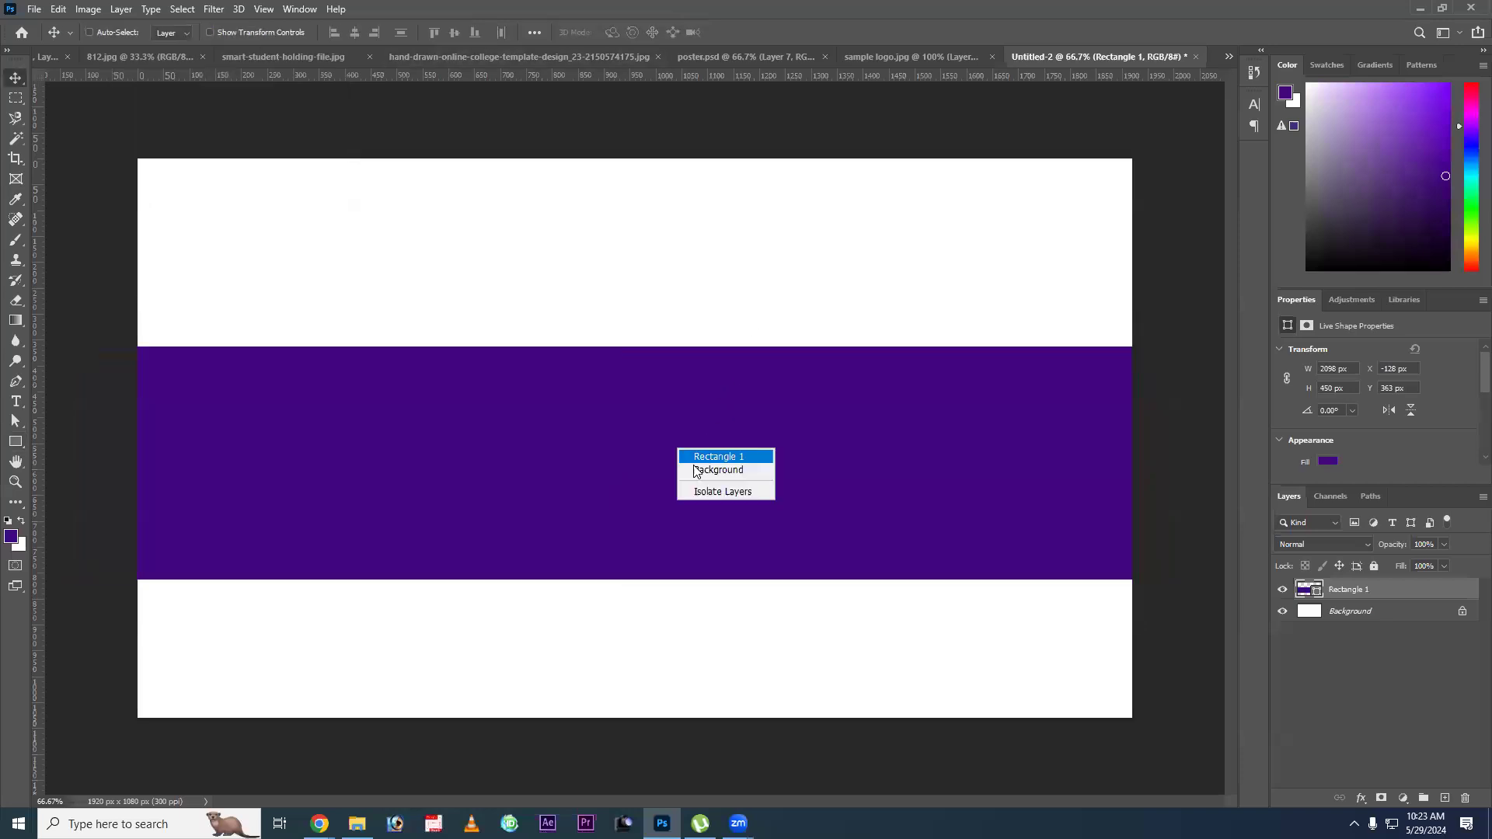
left_click(697, 459)
left_click_drag(697, 469, 697, 457)
left_click_drag(686, 509, 699, 449)
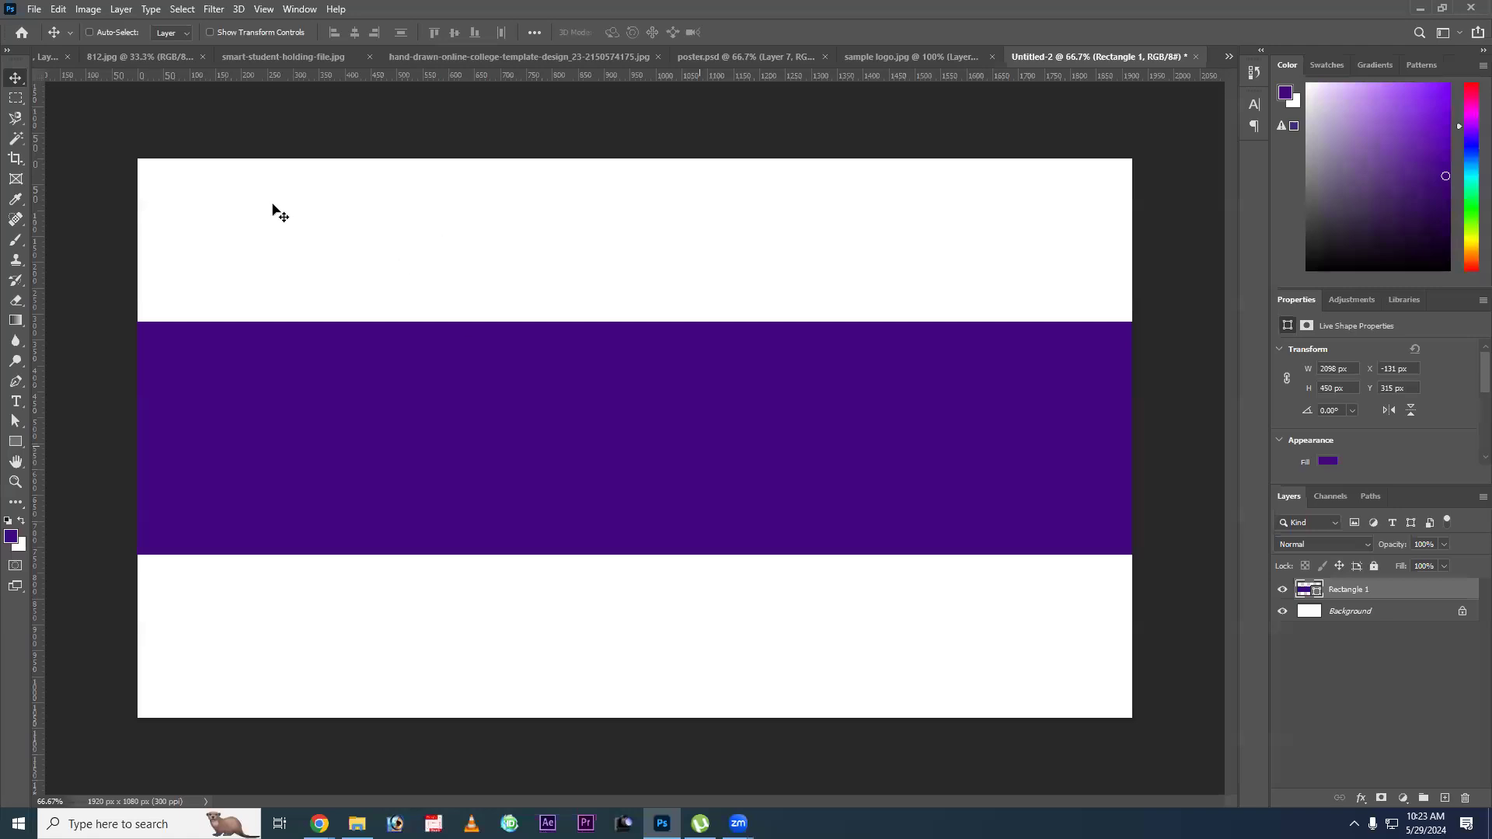
Select the whole canvas as the alignment reference for the wide rectangle and clear the selection again.
key("ctrl")
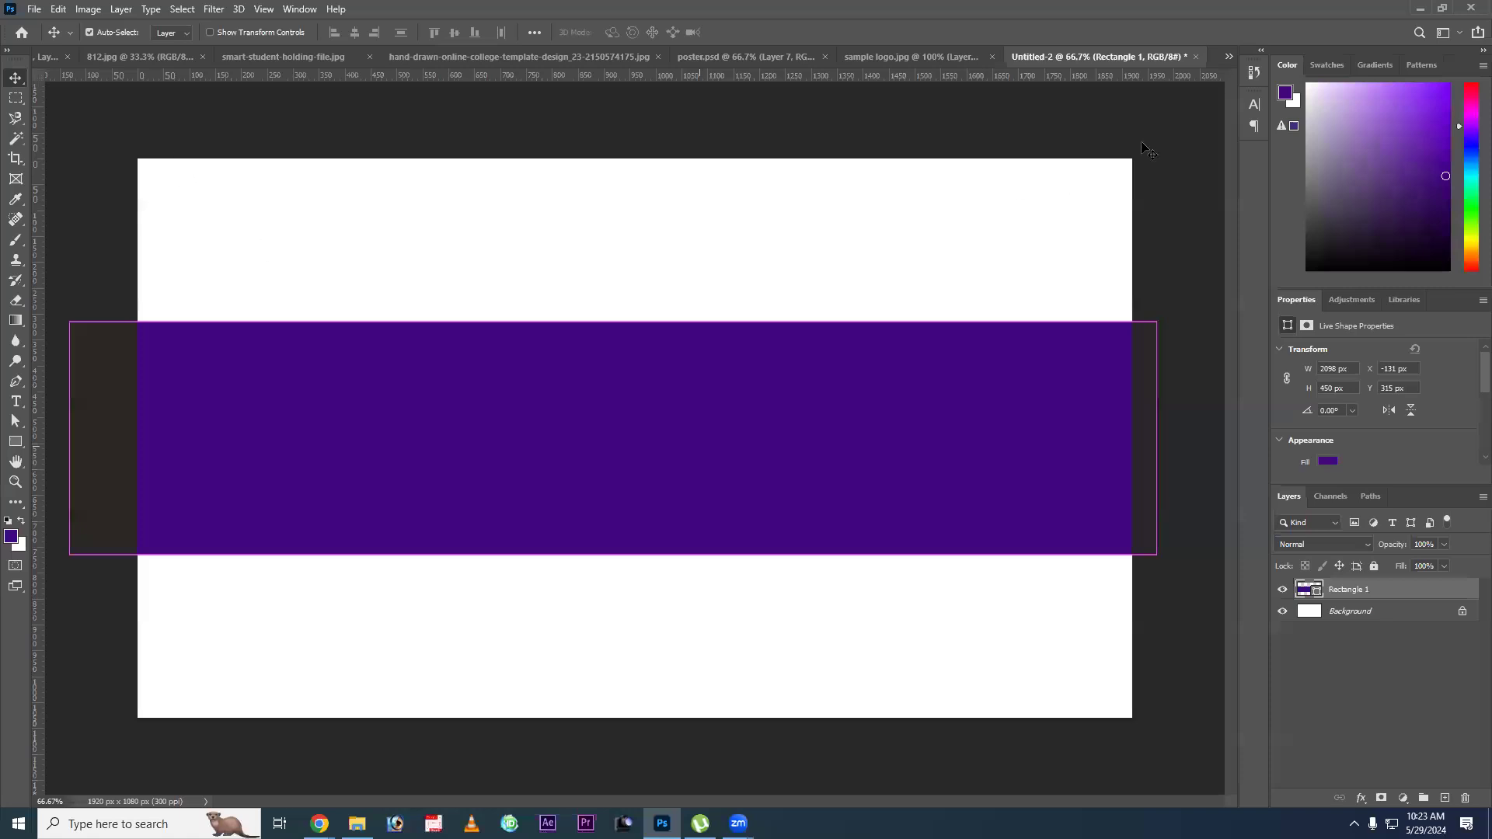
key("ctrl+a")
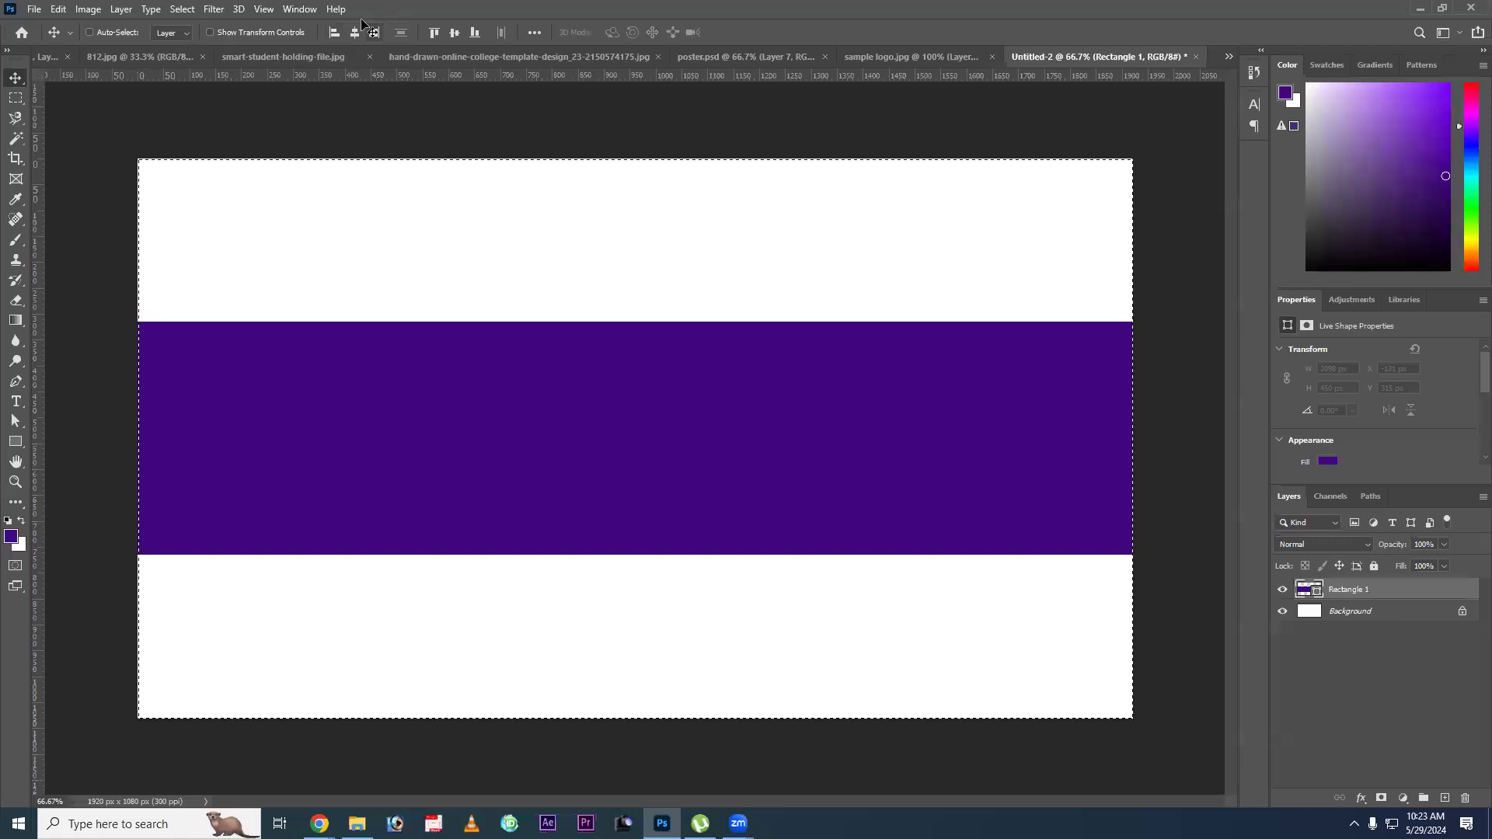
key("ctrl+d")
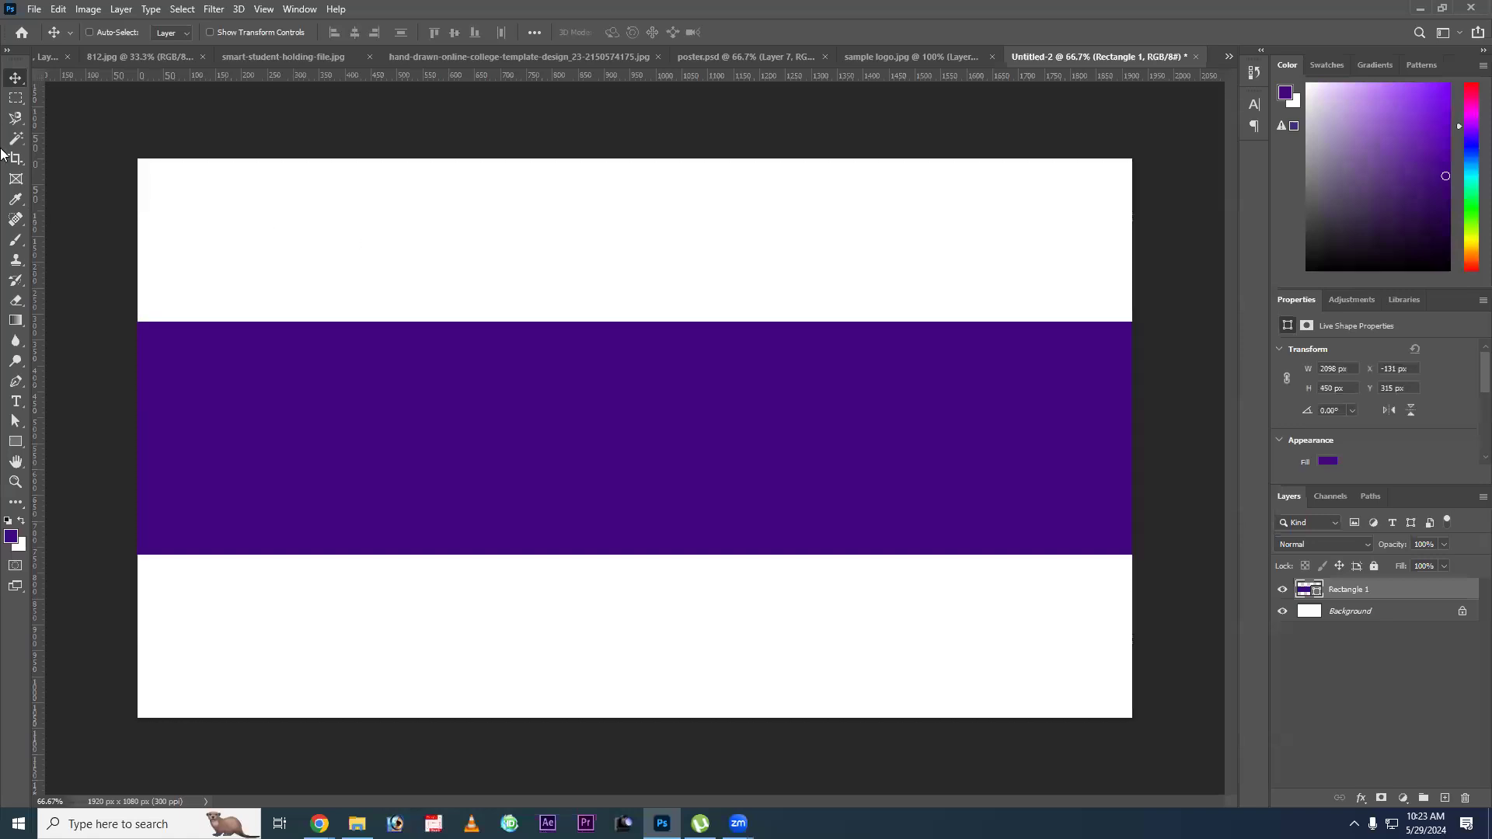
Draw a small purple rectangle about 182 x 132 px and move it into the white area below the wide band.
left_click(15, 442)
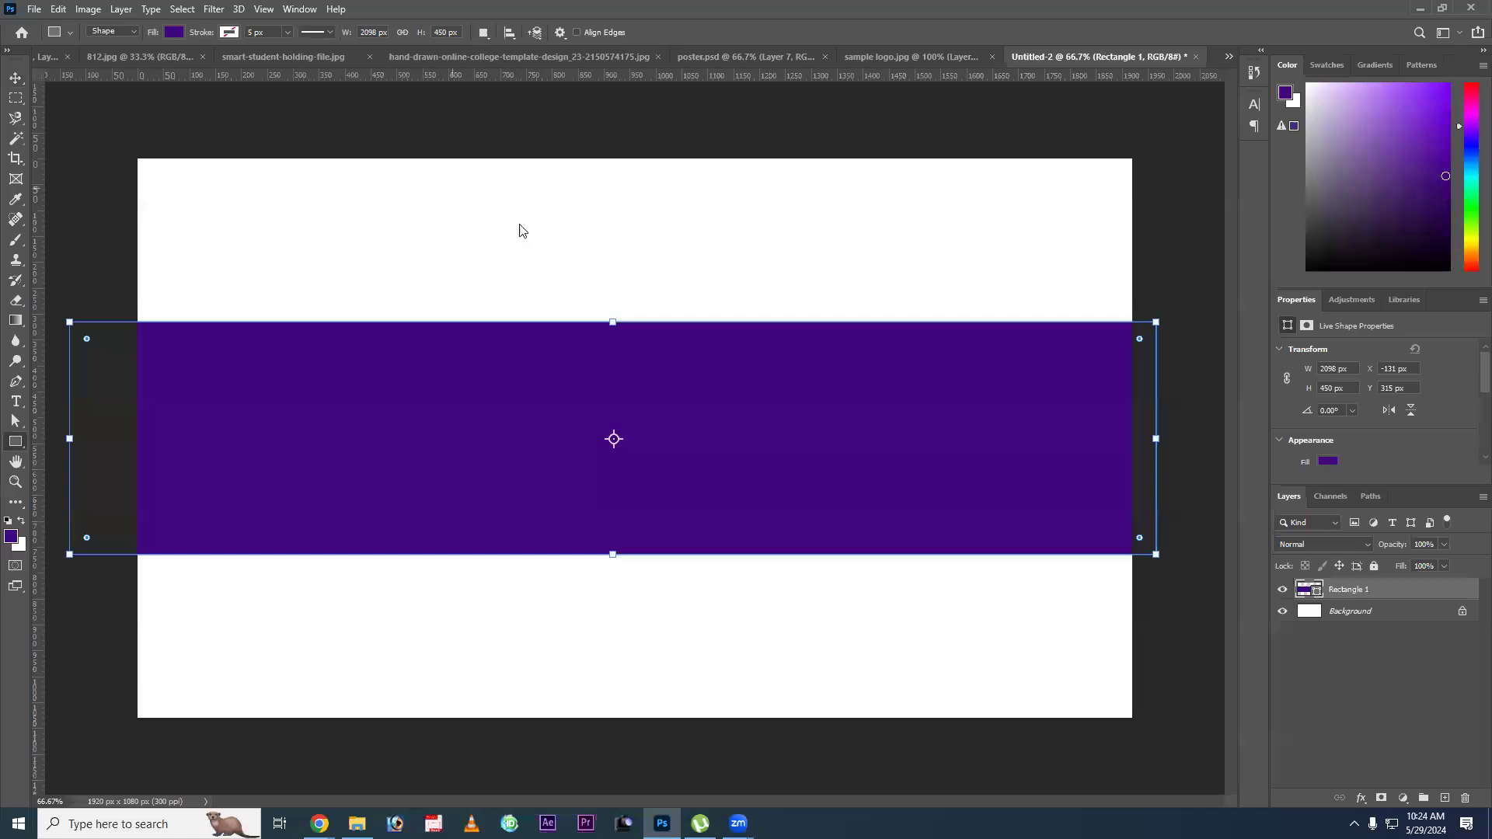
left_click_drag(452, 188, 546, 255)
key("v")
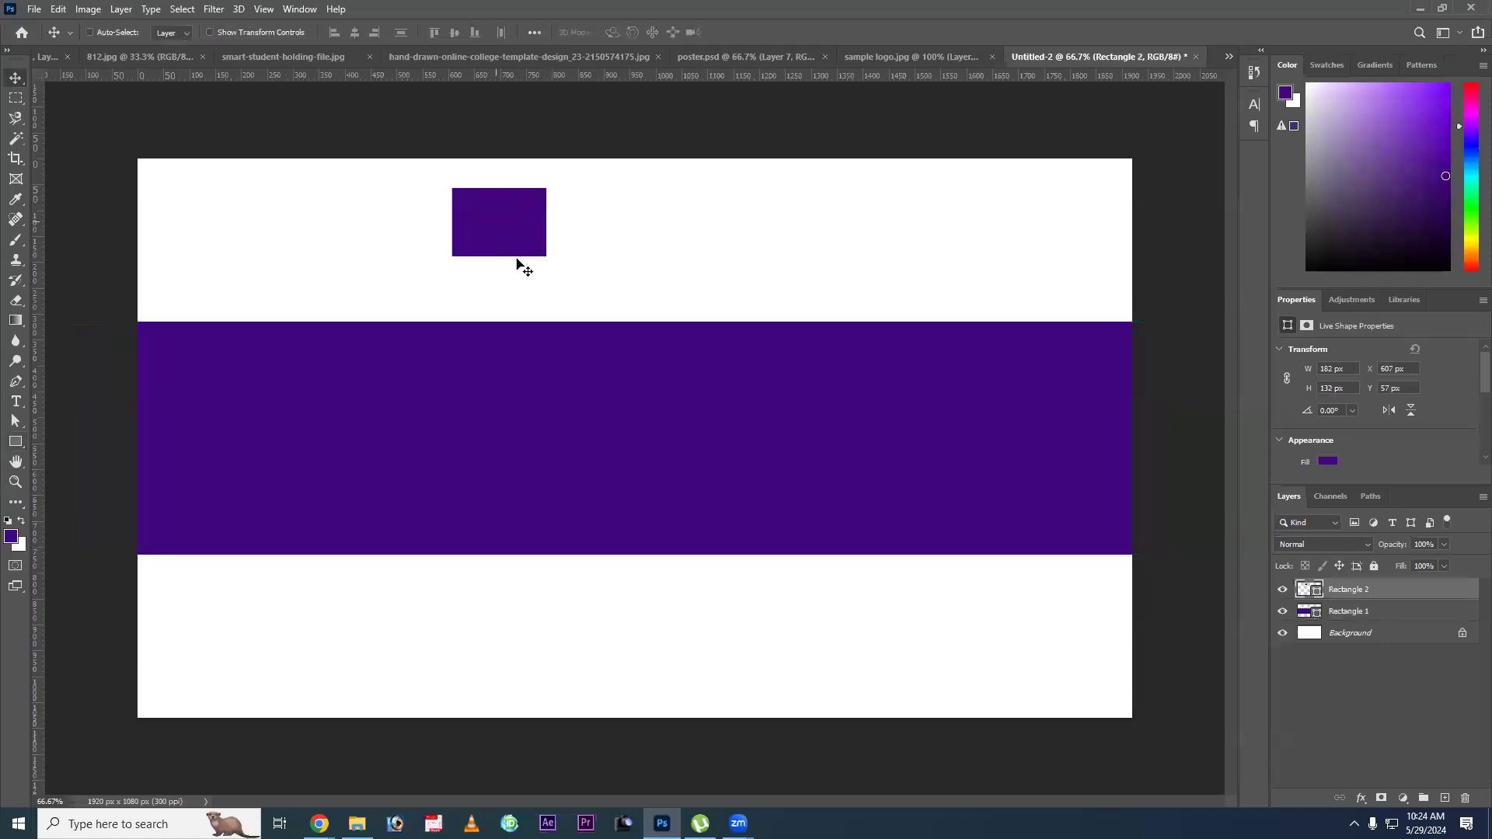
left_click_drag(637, 248, 343, 280)
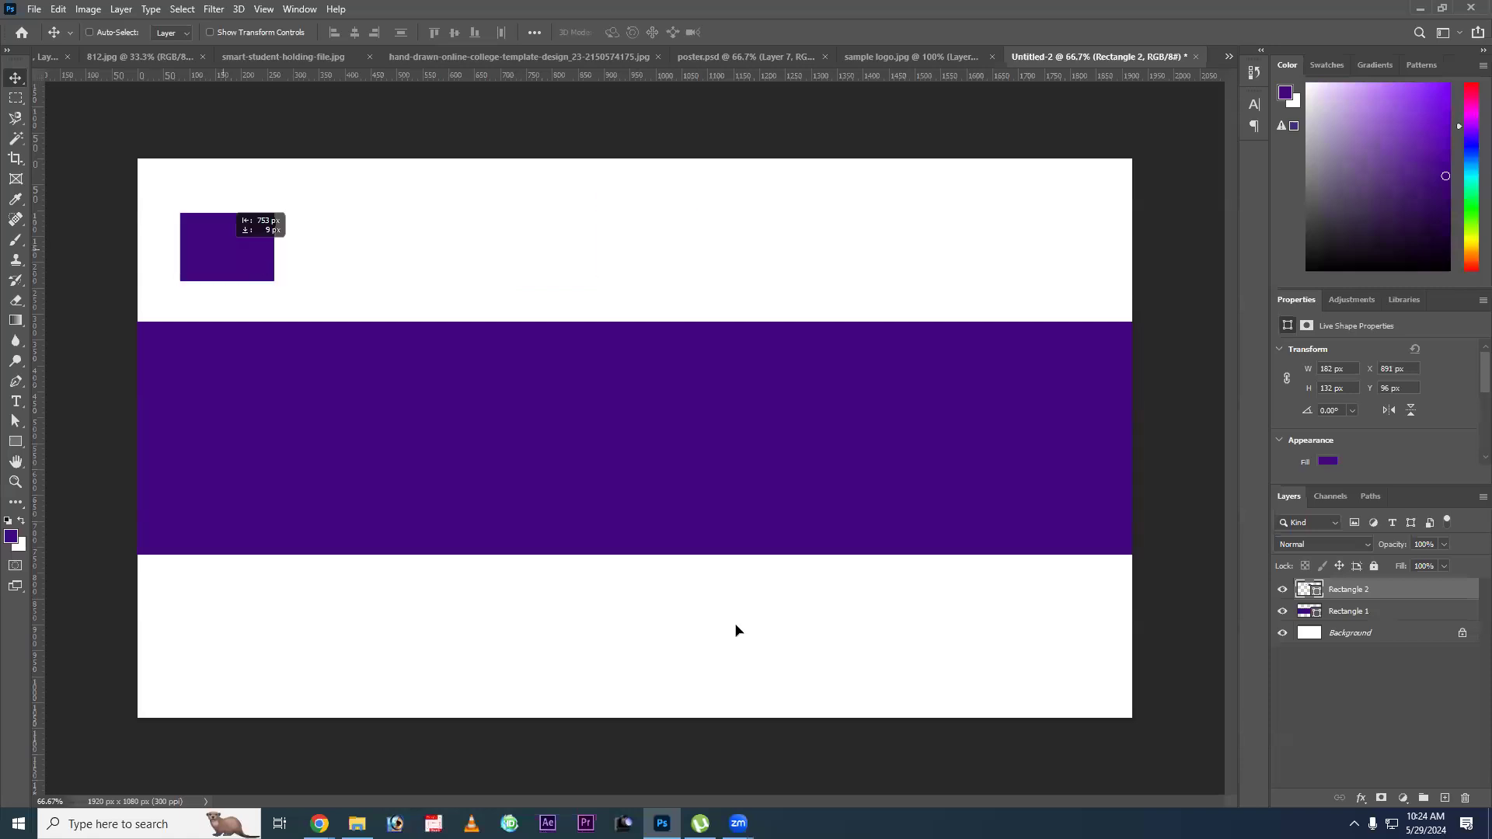
left_click_drag(667, 631, 665, 631)
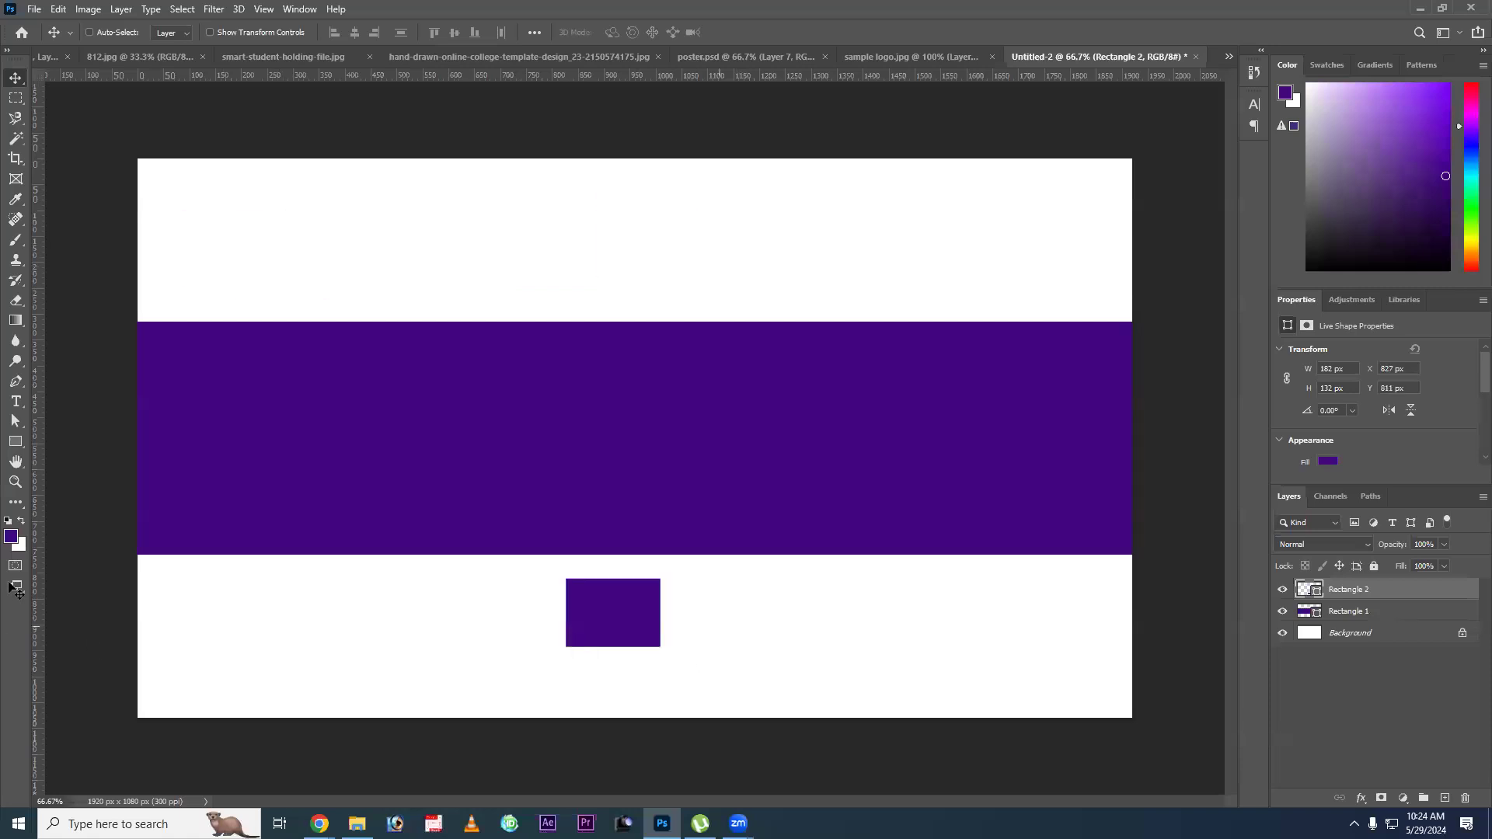
Change the small rectangle's fill to dark red.
key("ctrl")
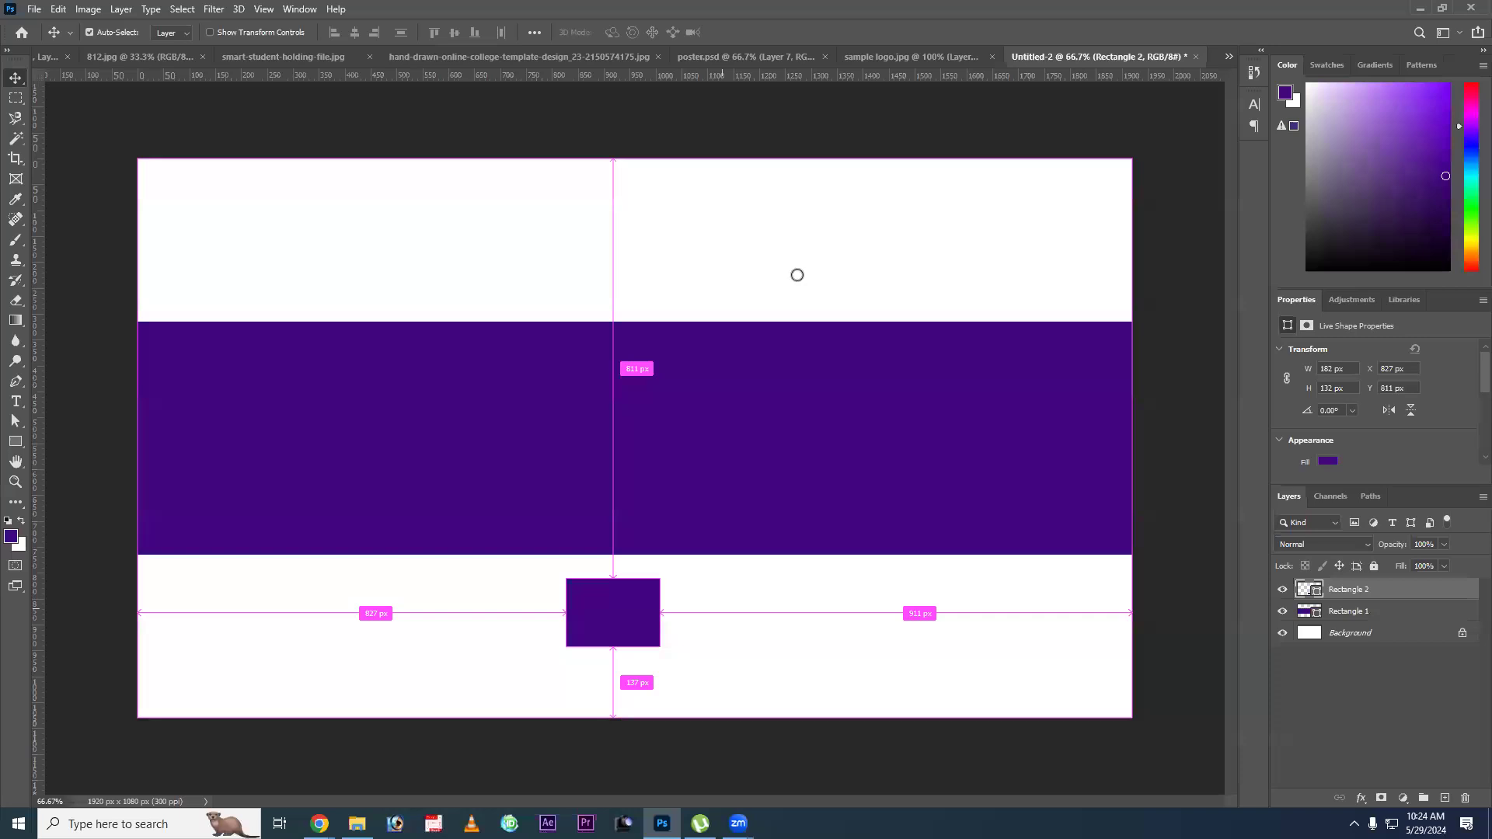
left_click(982, 243)
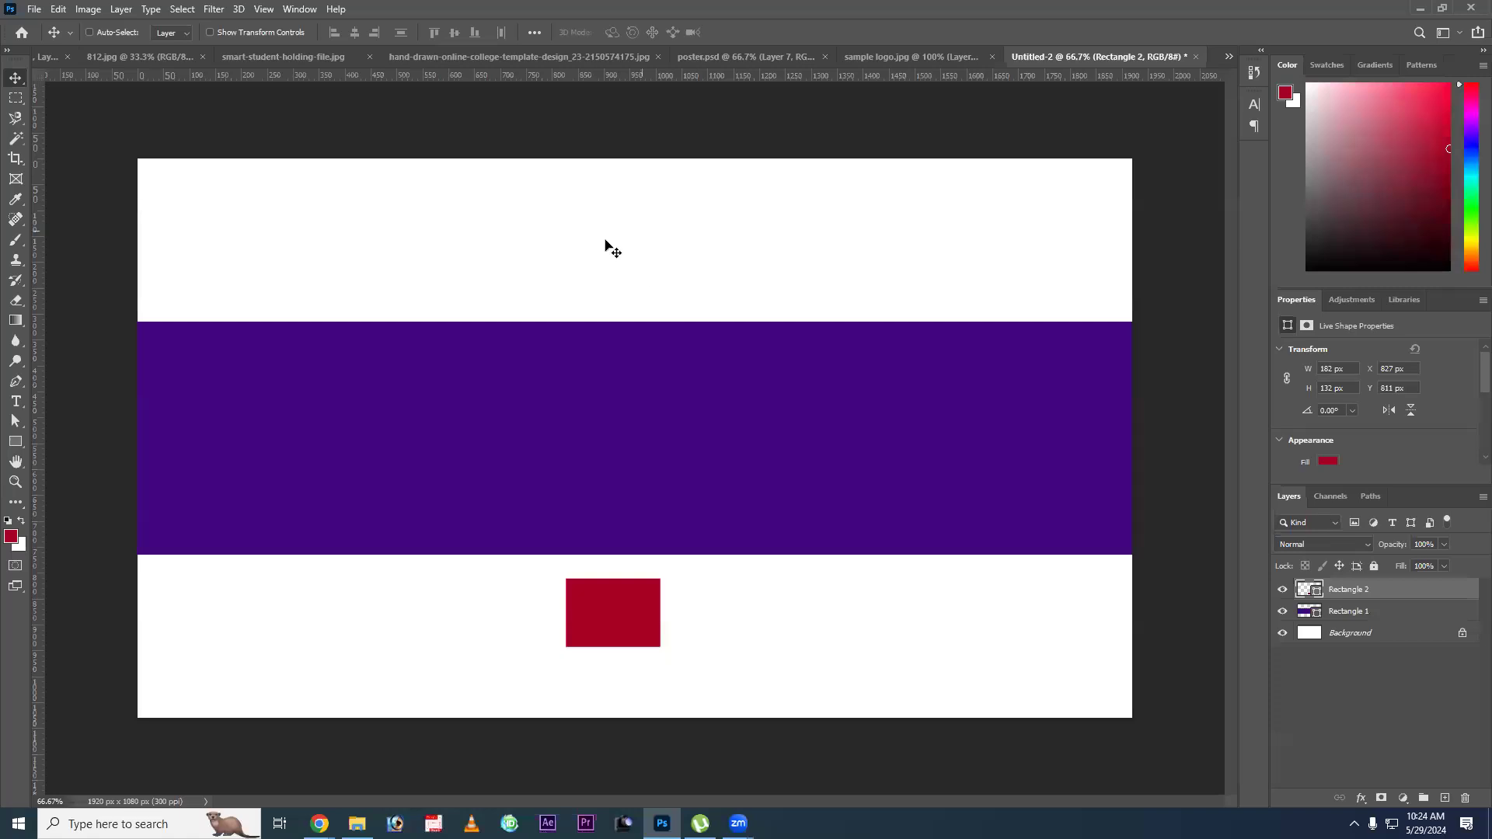
key("ctrl")
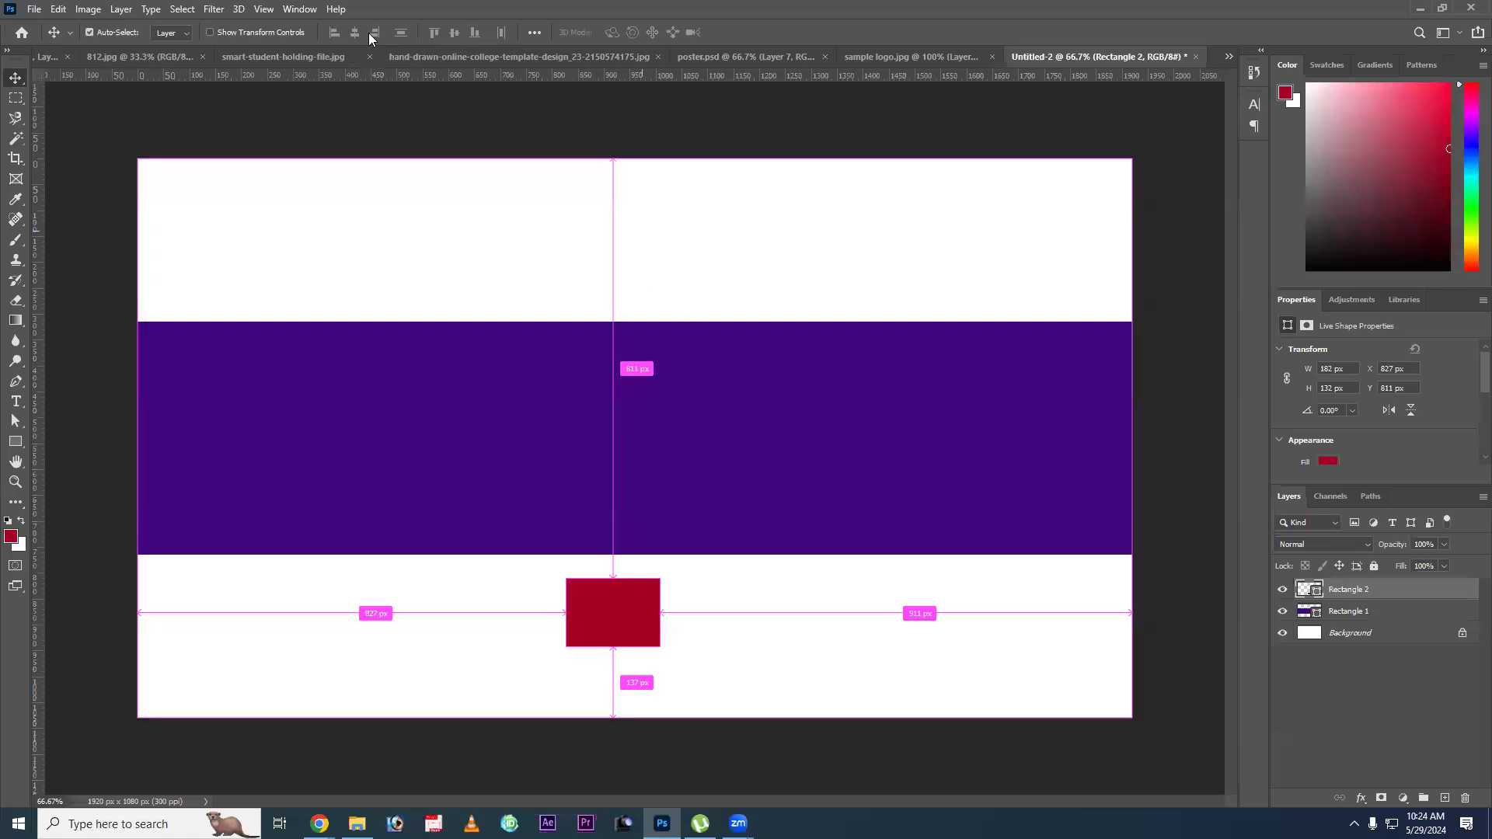
Centre the small red rectangle on the canvas, then move it off-centre into the white area above the purple band.
key("ctrl+a")
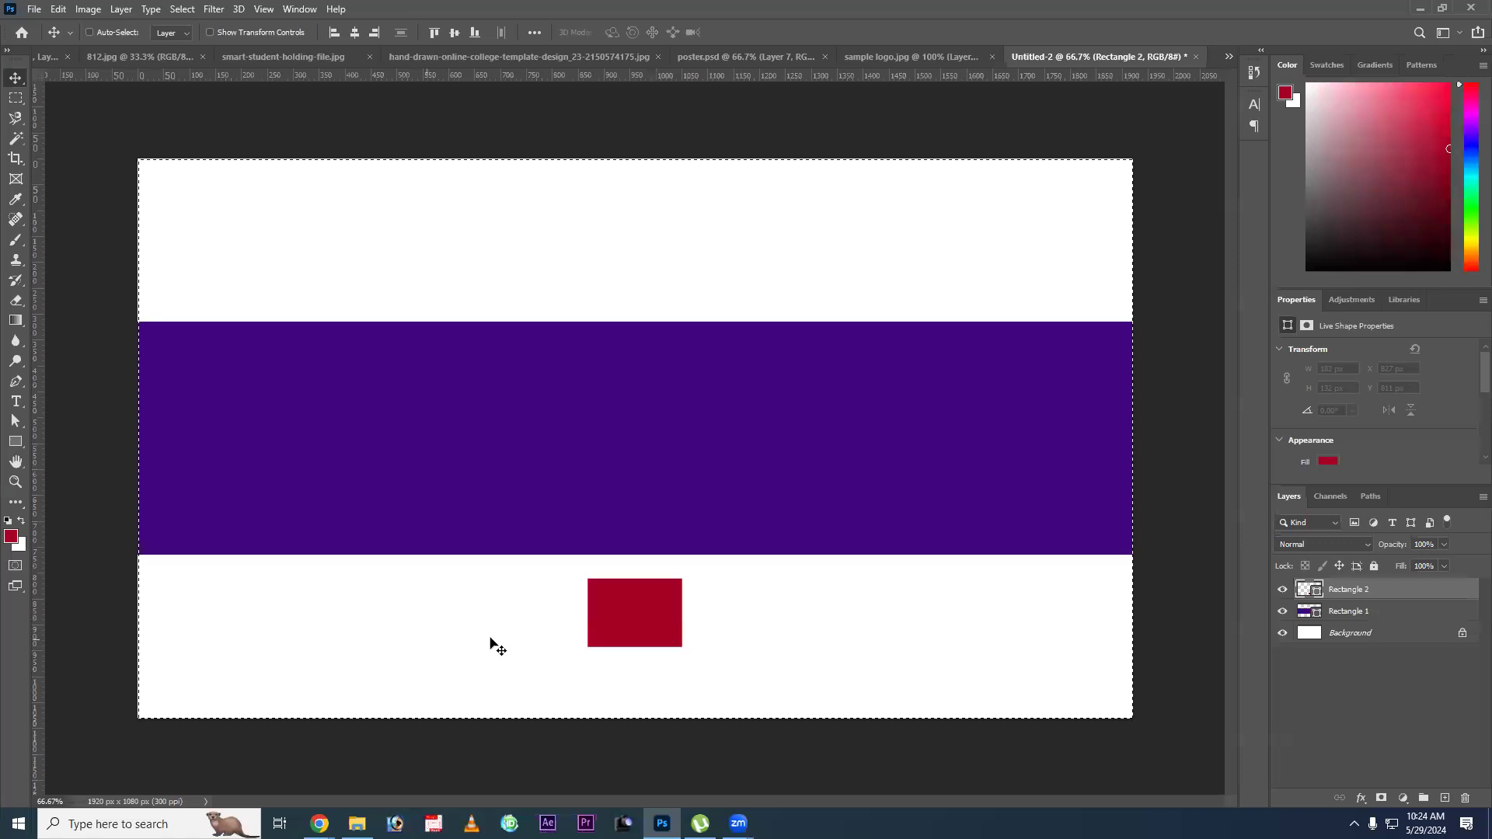
left_click(455, 33)
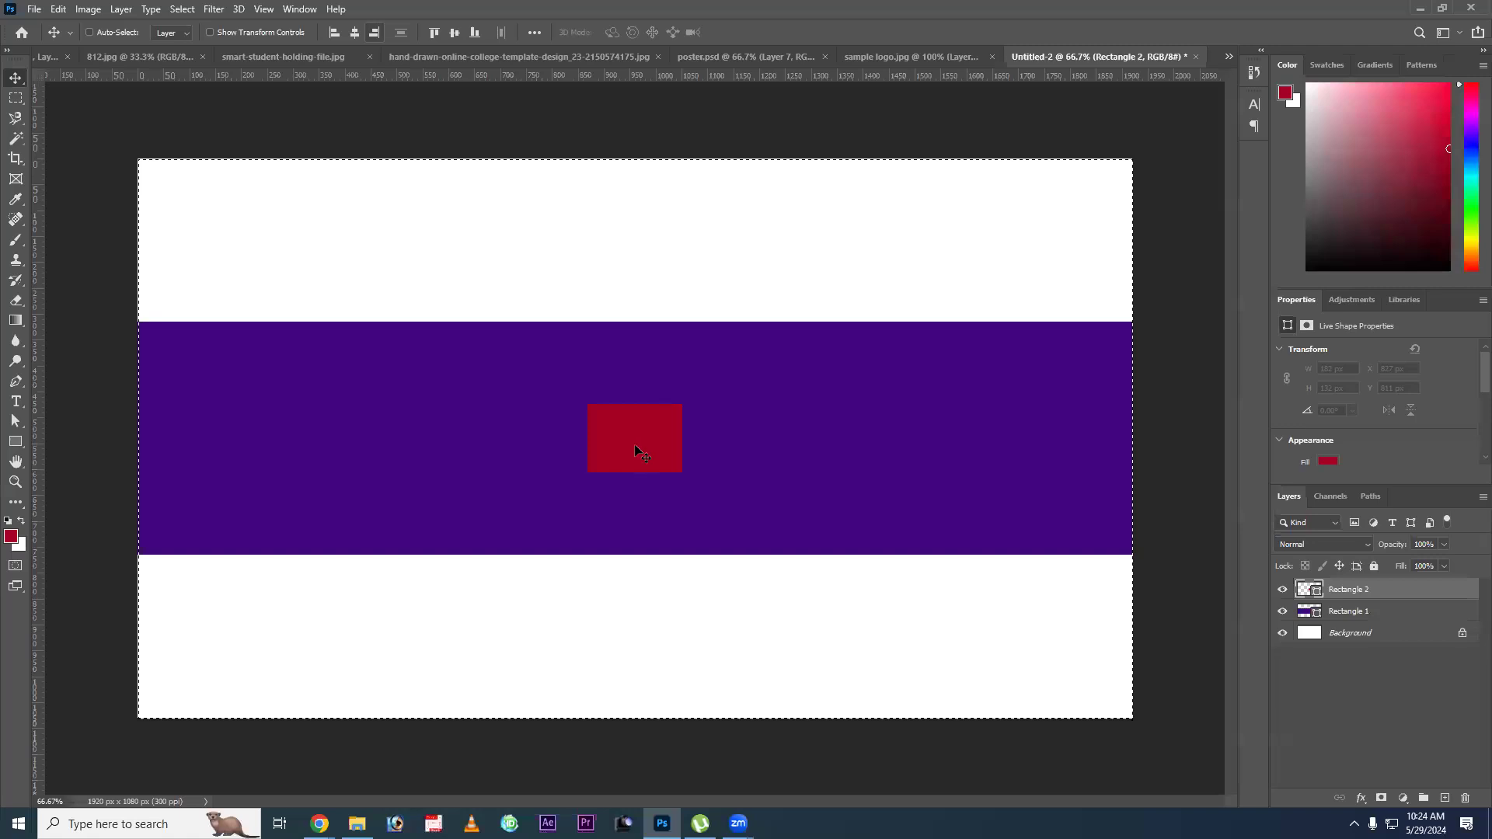
left_click_drag(637, 233, 637, 220)
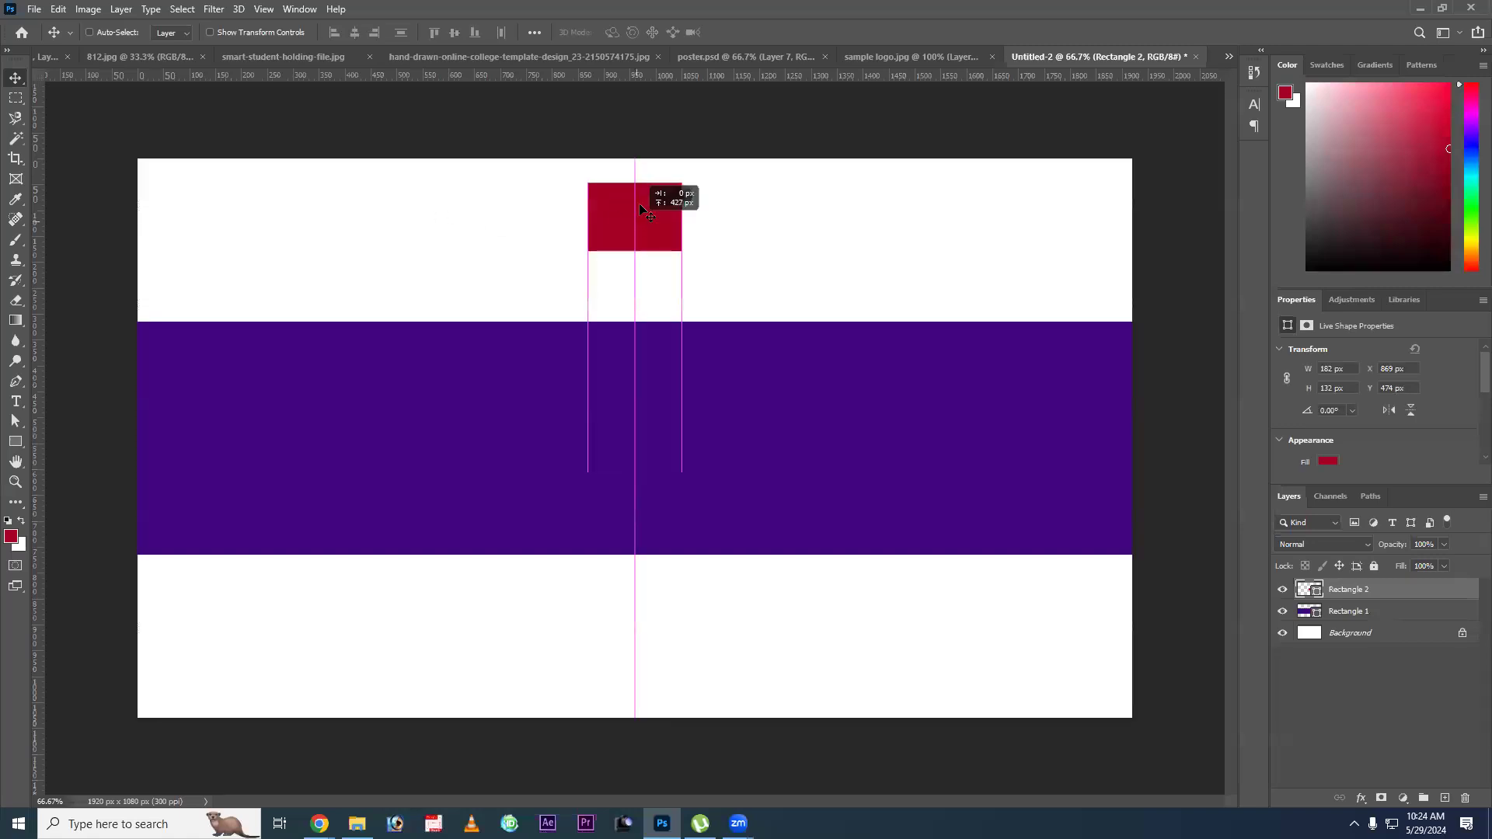
left_click_drag(472, 200, 432, 34)
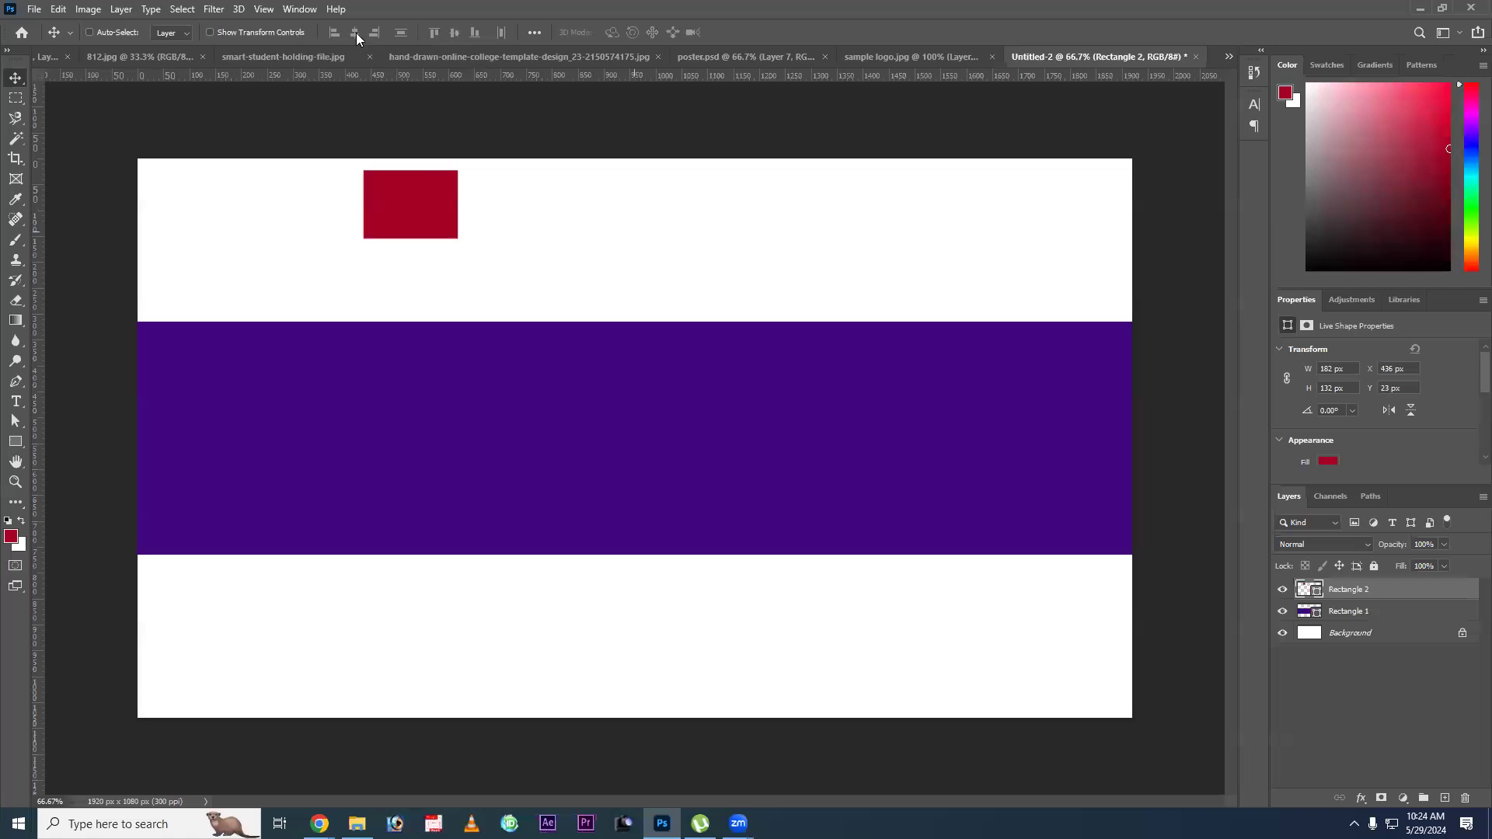
Centre the small red rectangle on the whole canvas, then align it to the canvas's left and right edges and finally its bottom-left corner.
key("ctrl+a")
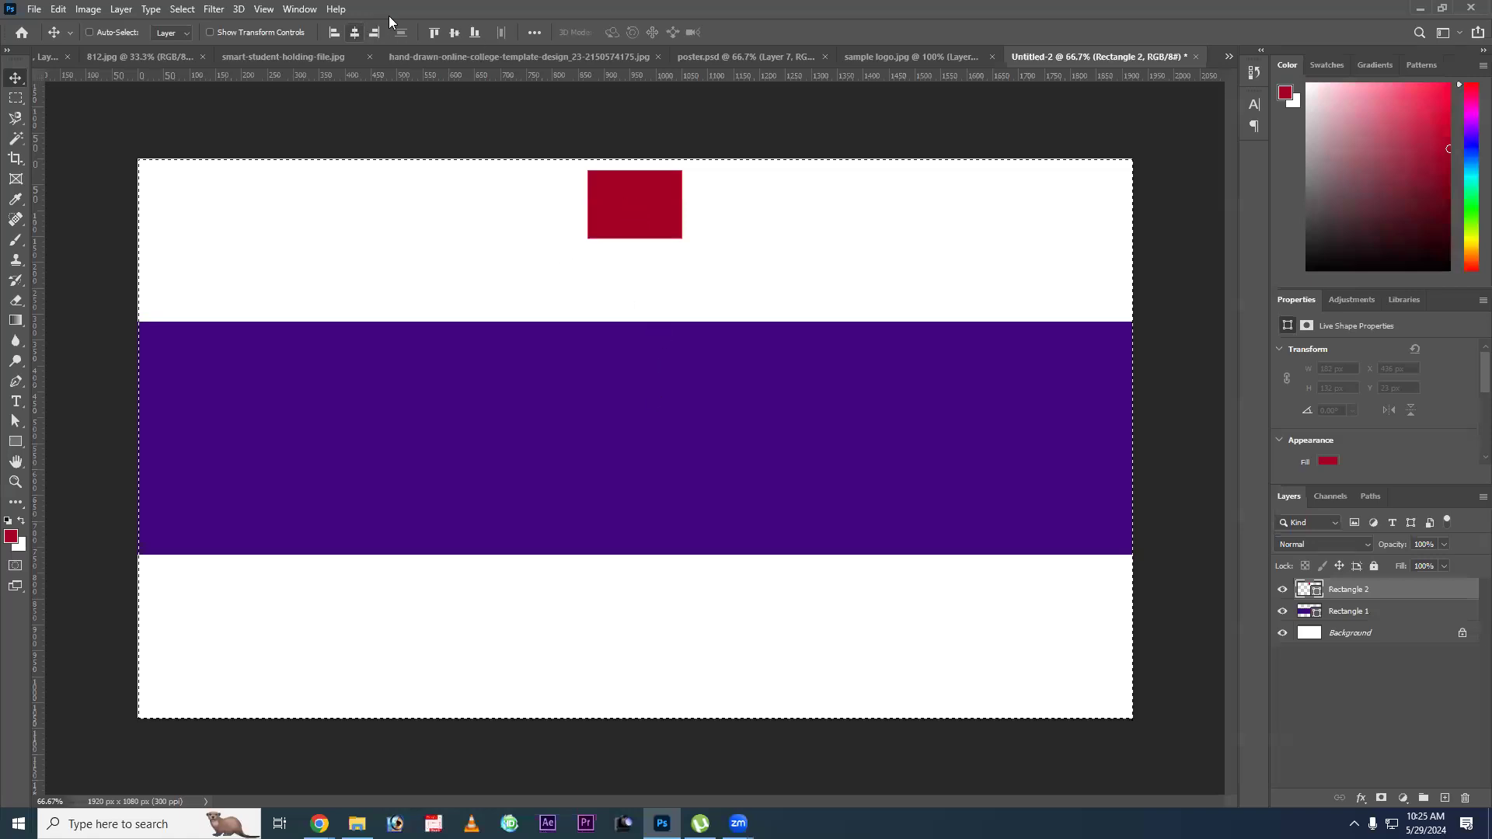
left_click(454, 32)
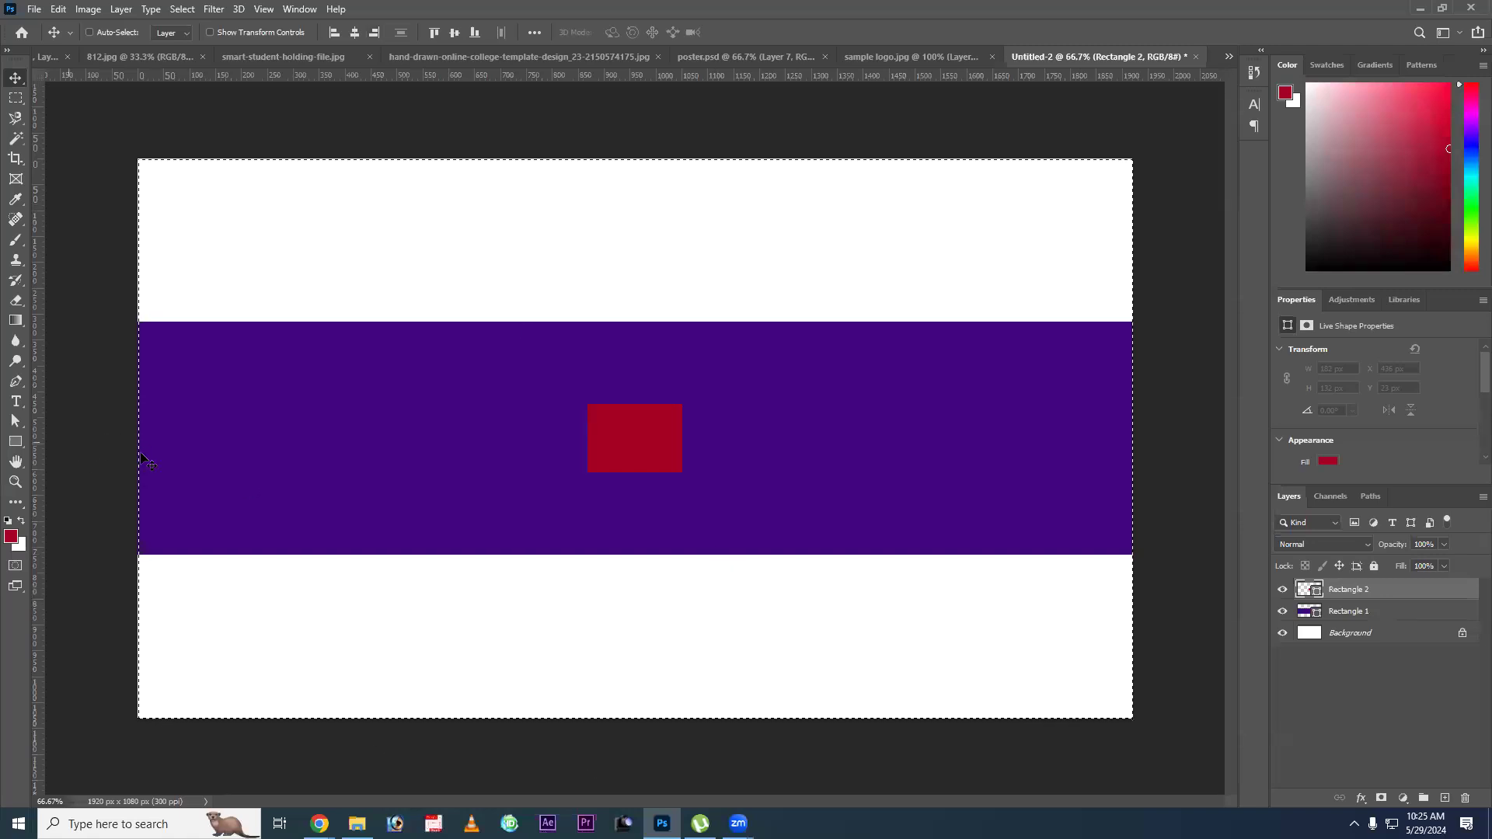
left_click(333, 34)
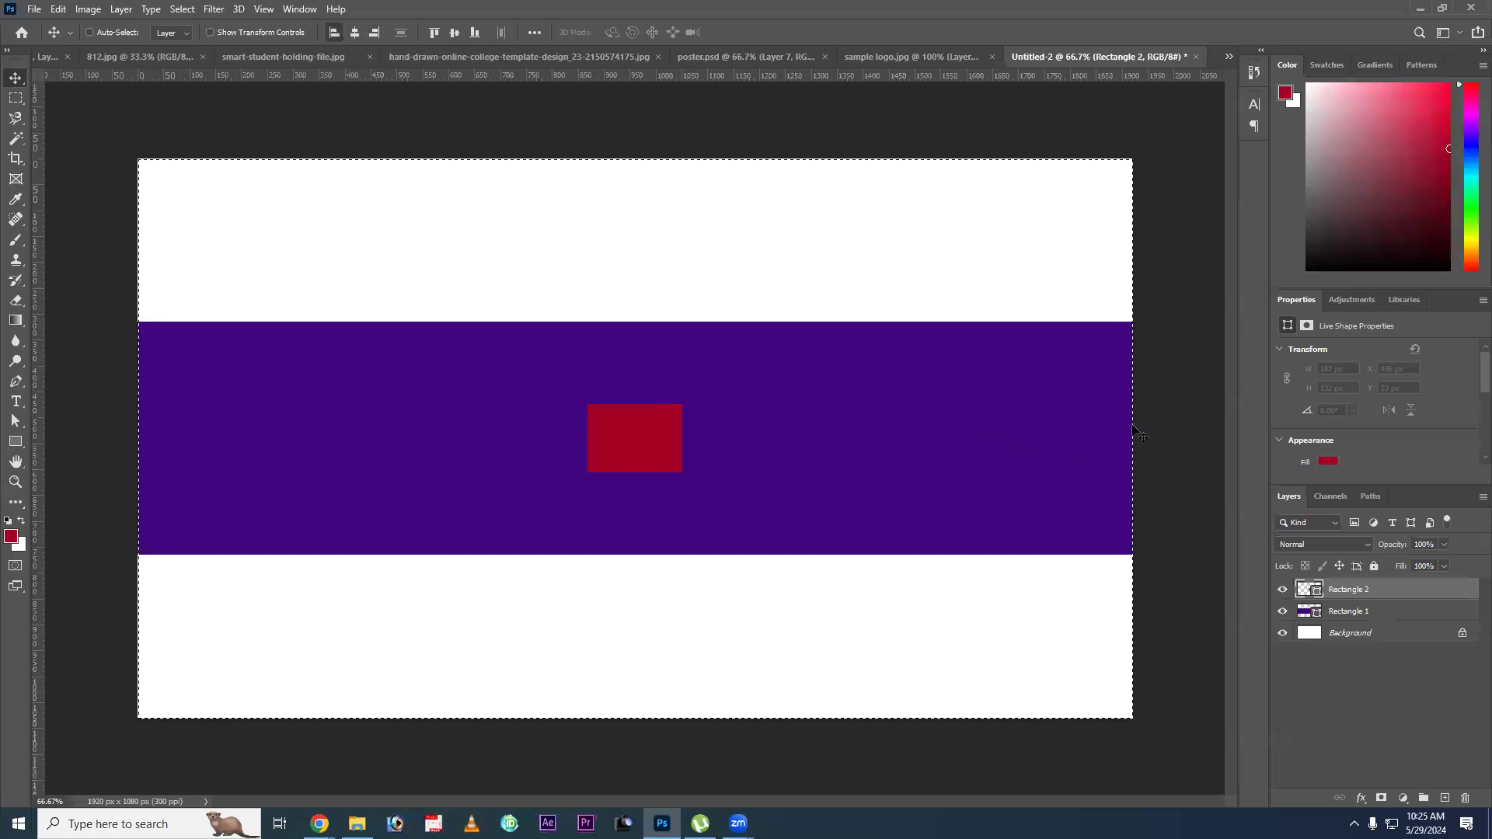
left_click(377, 34)
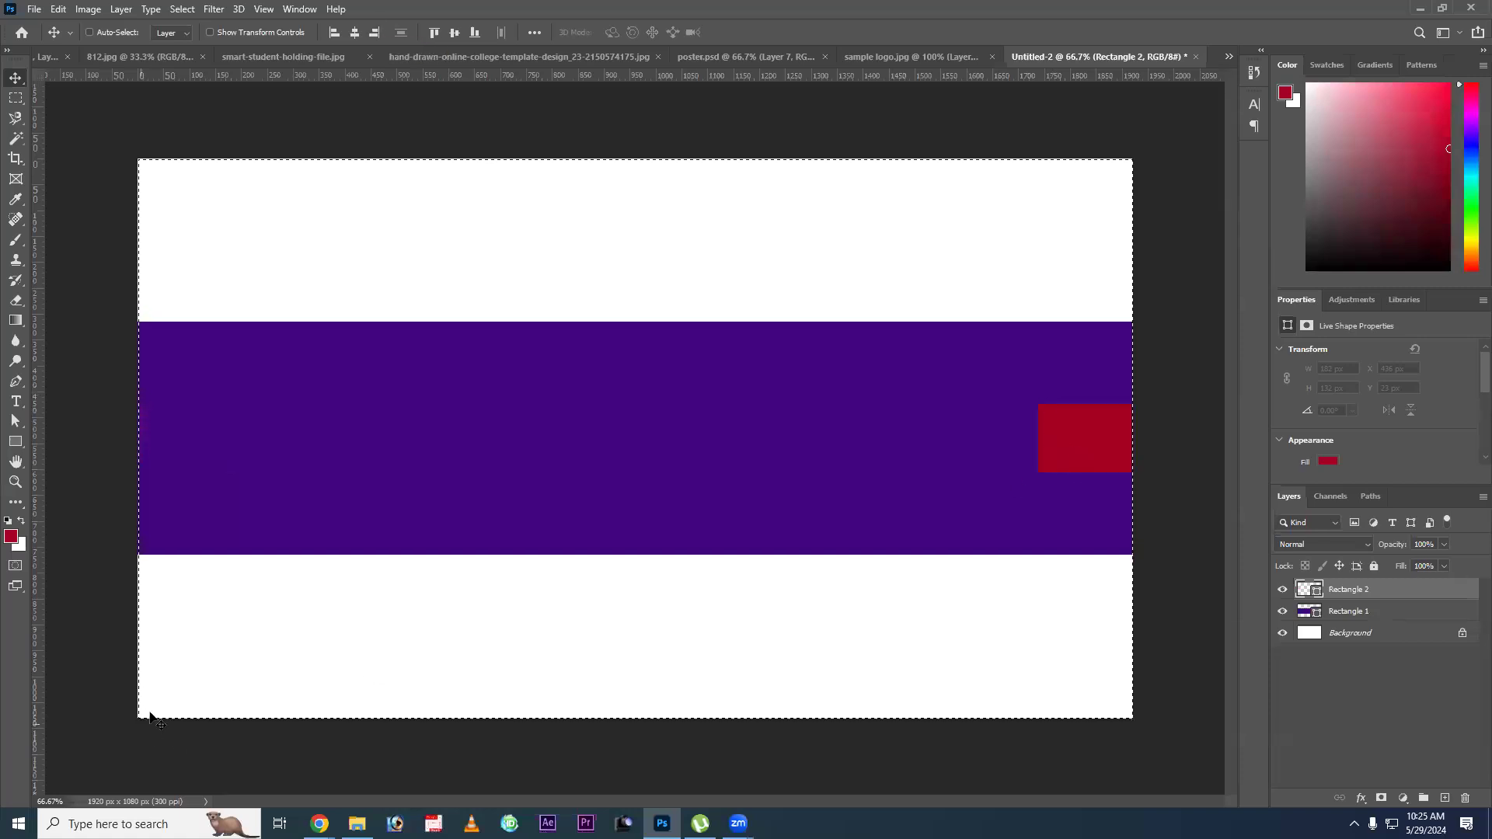
left_click(333, 34)
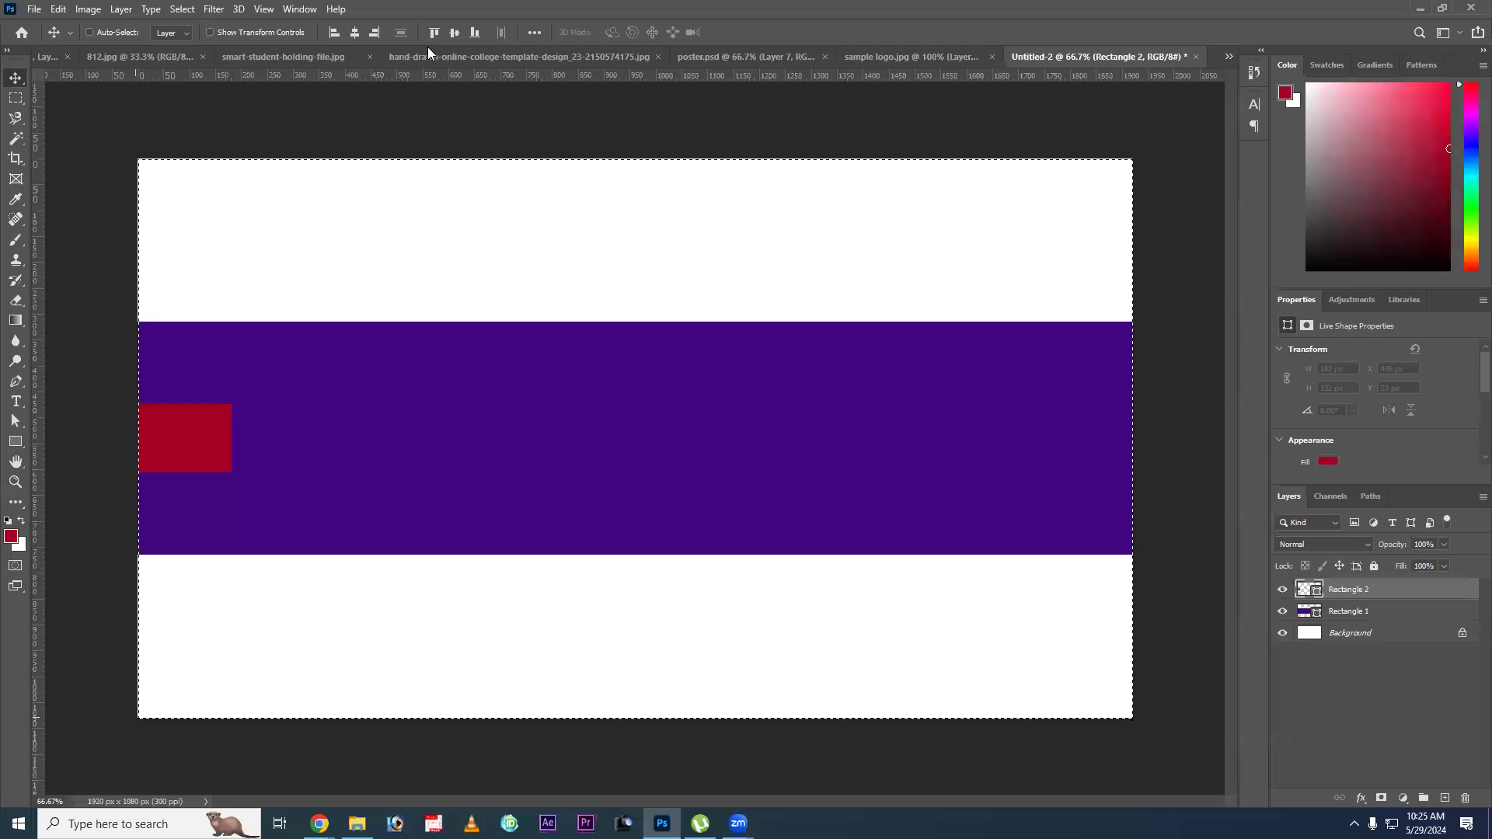
left_click(476, 33)
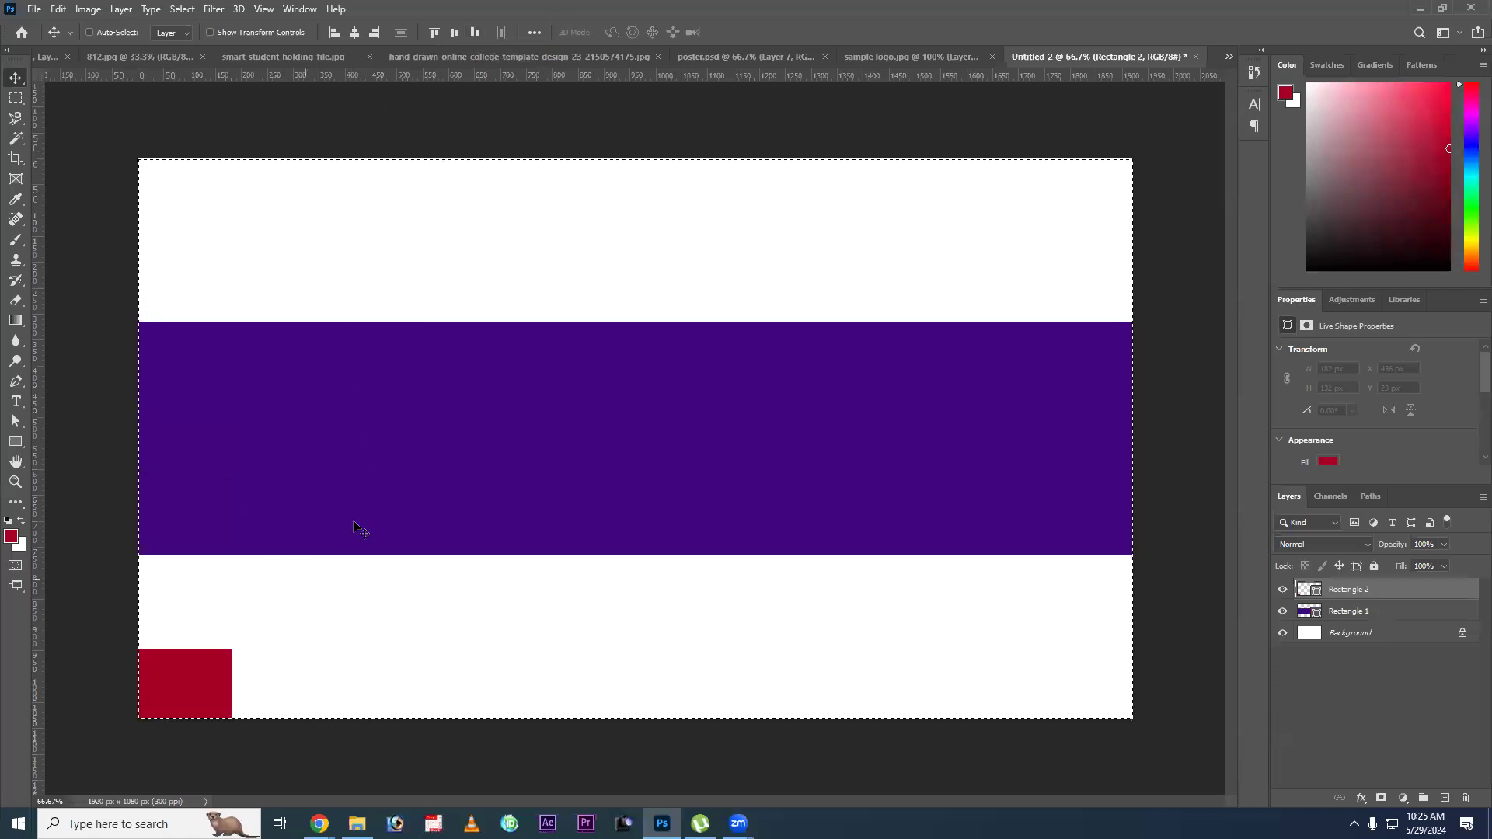
Clear the selection, delete the small red rectangle, and centre the wide purple rectangle on the canvas.
key("ctrl+d")
key("Delete")
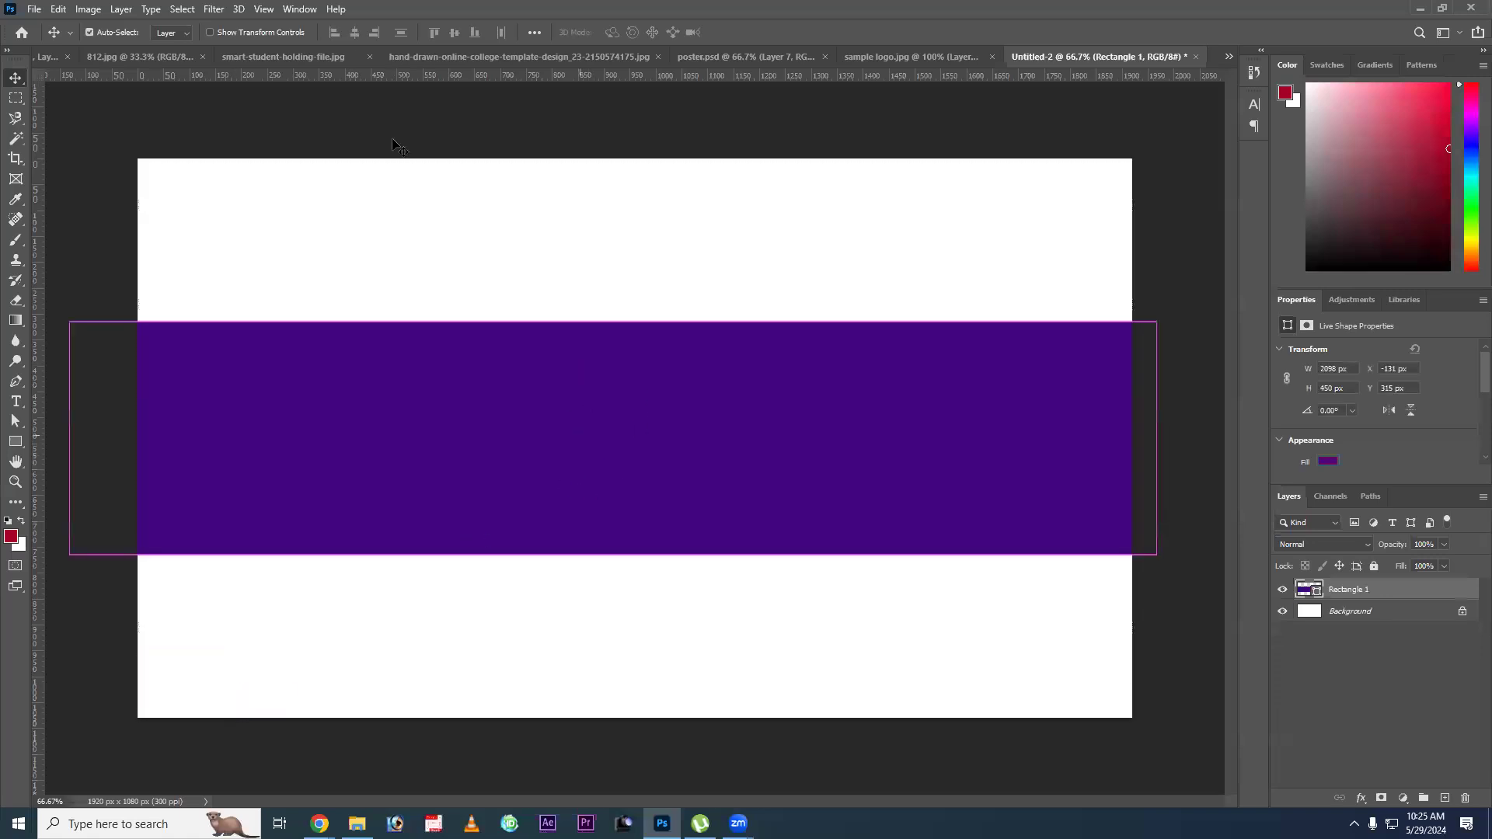
key("ctrl+a")
left_click(455, 35)
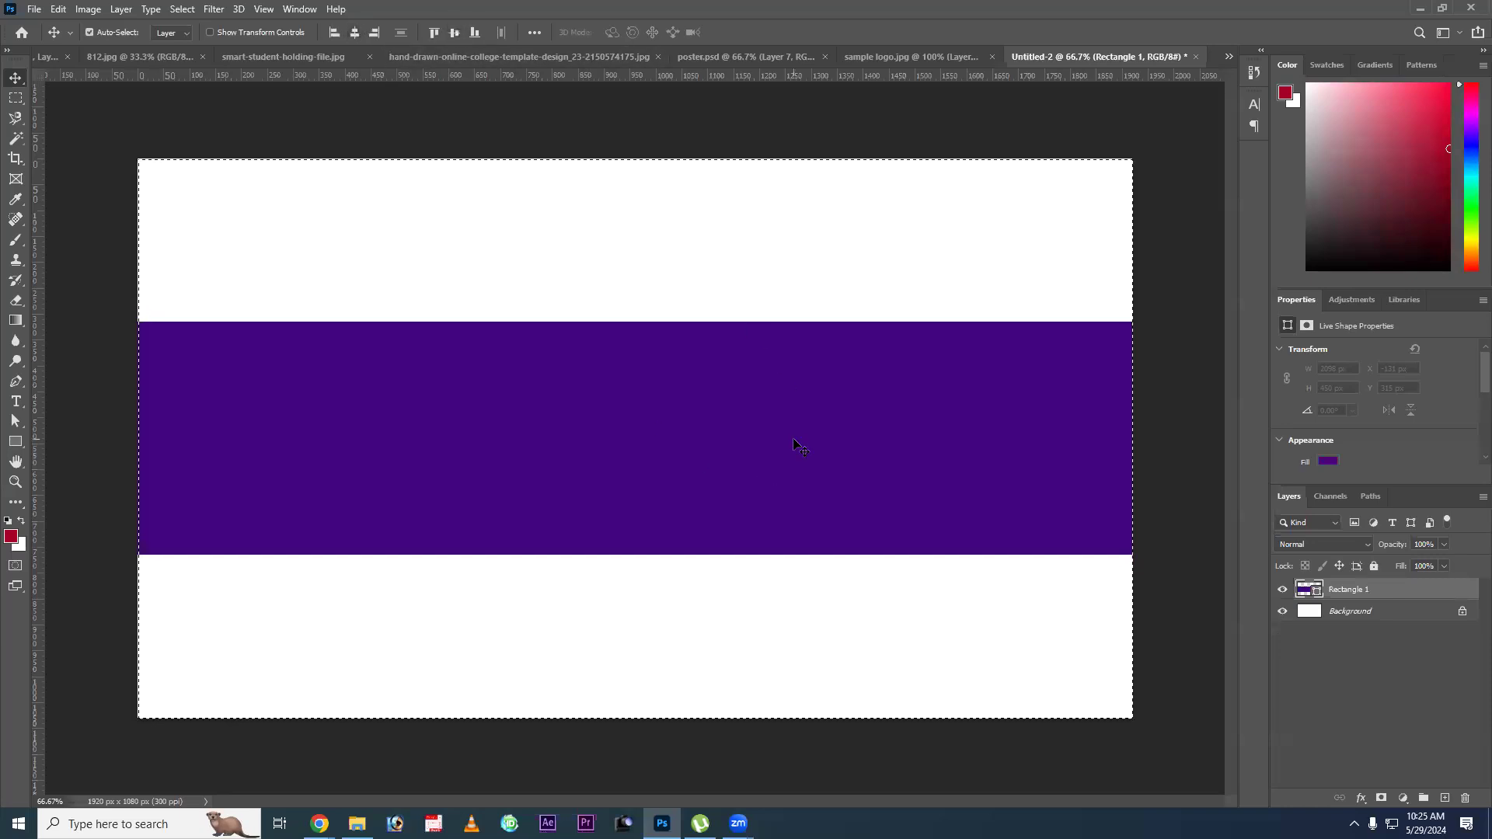
key("ctrl+d")
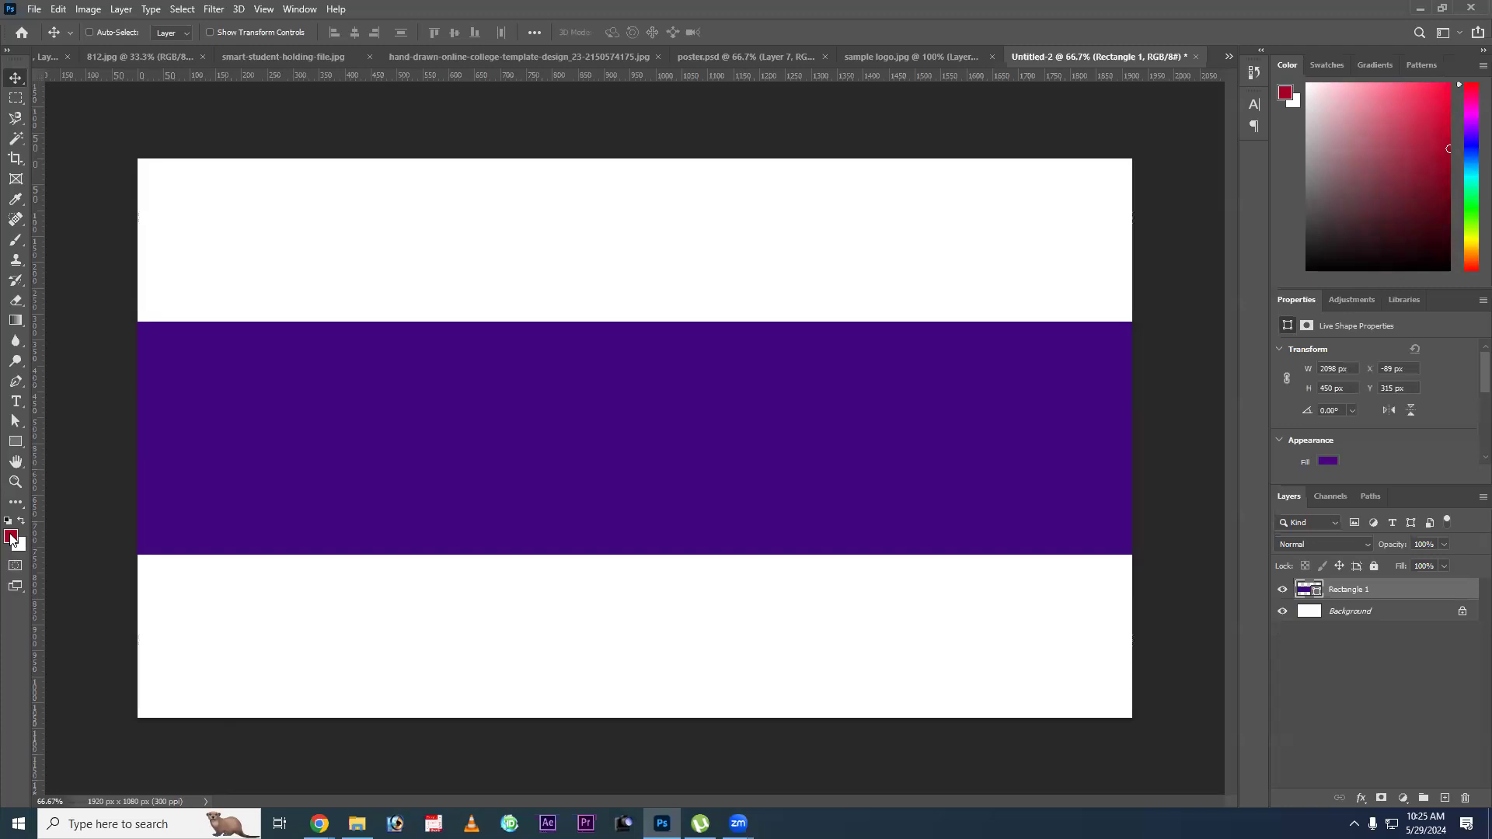
Set the foreground colour to the lighter purple #6d1cc3.
left_click(994, 423)
left_click_drag(407, 386, 386, 330)
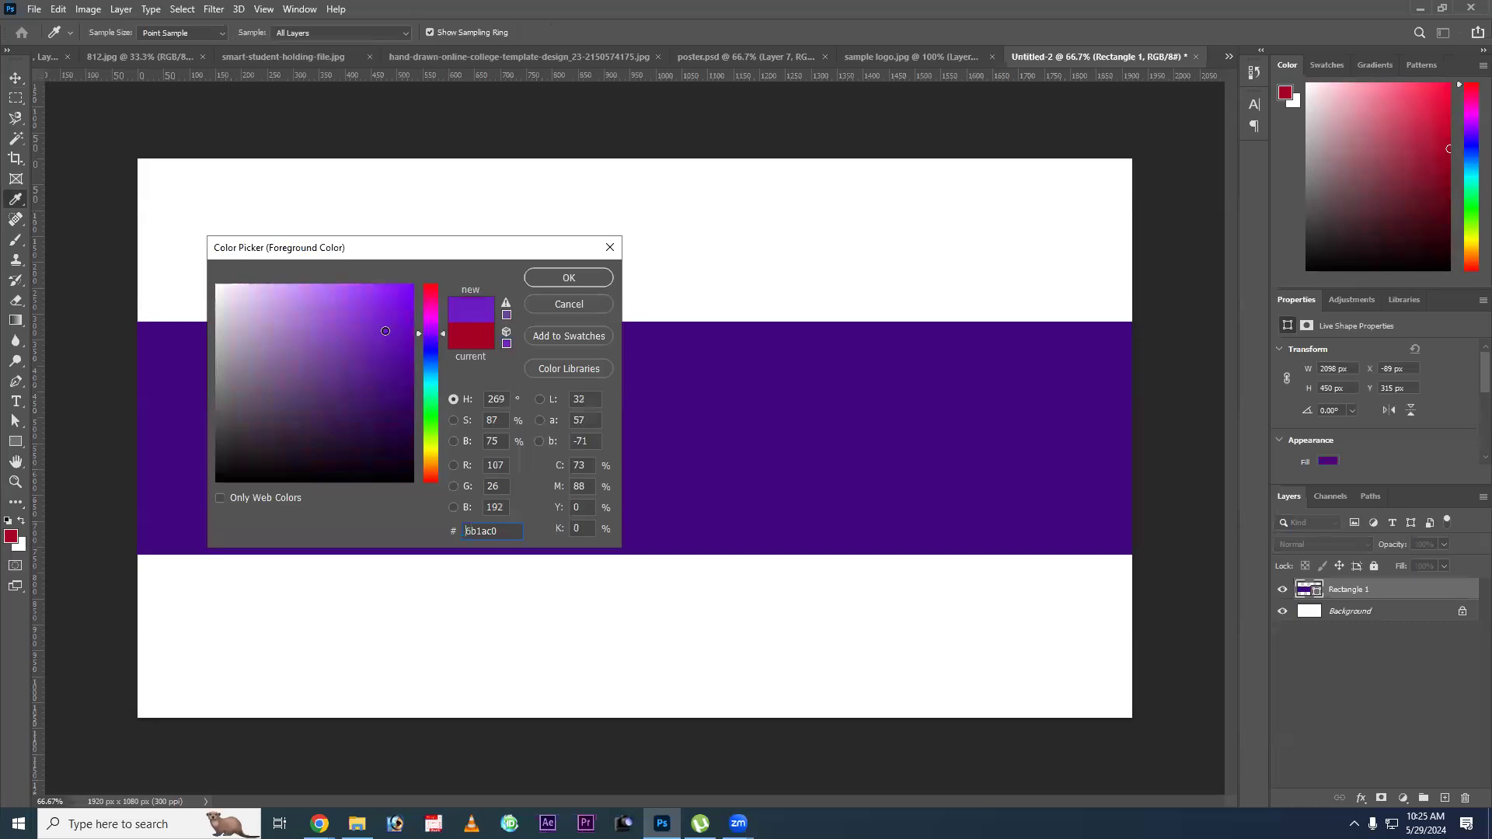
left_click(567, 278)
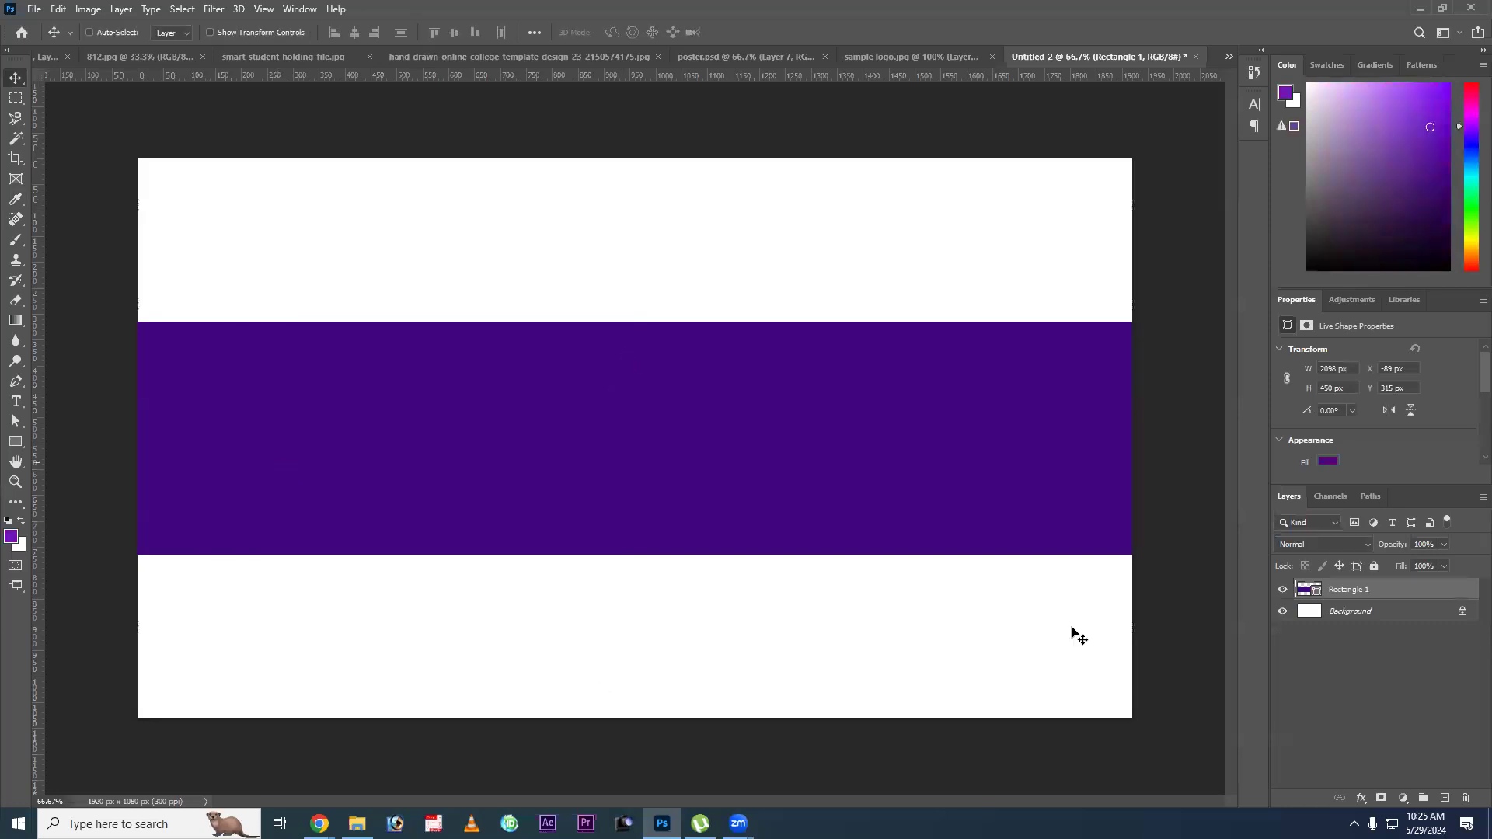
Paint soft lighter-purple glows over the band's left and middle on a new layer with a 1400 px brush, and clip it to Rectangle 1.
key("b")
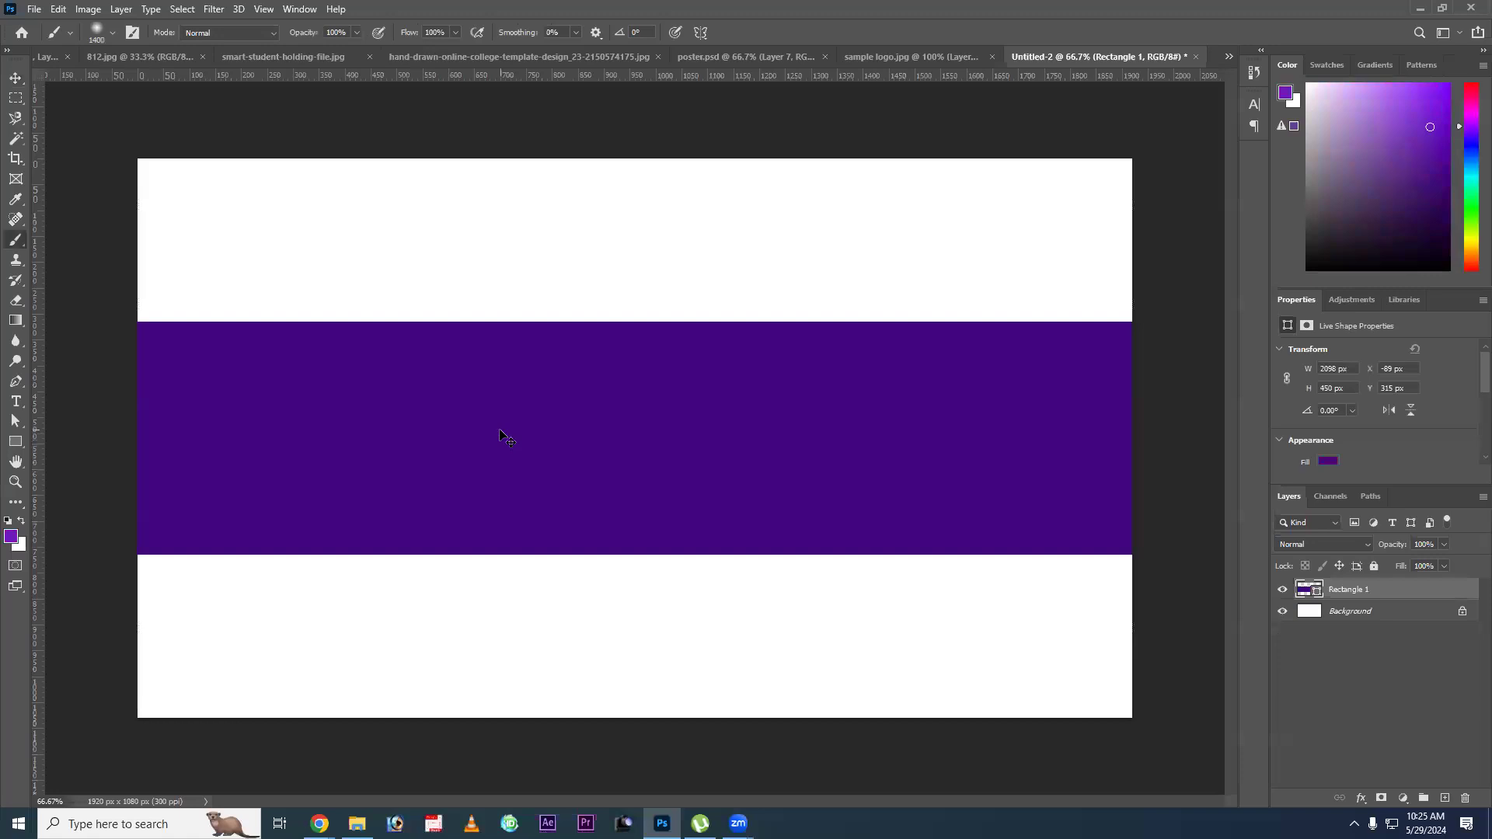
key("ctrl+shift+n")
key("Return")
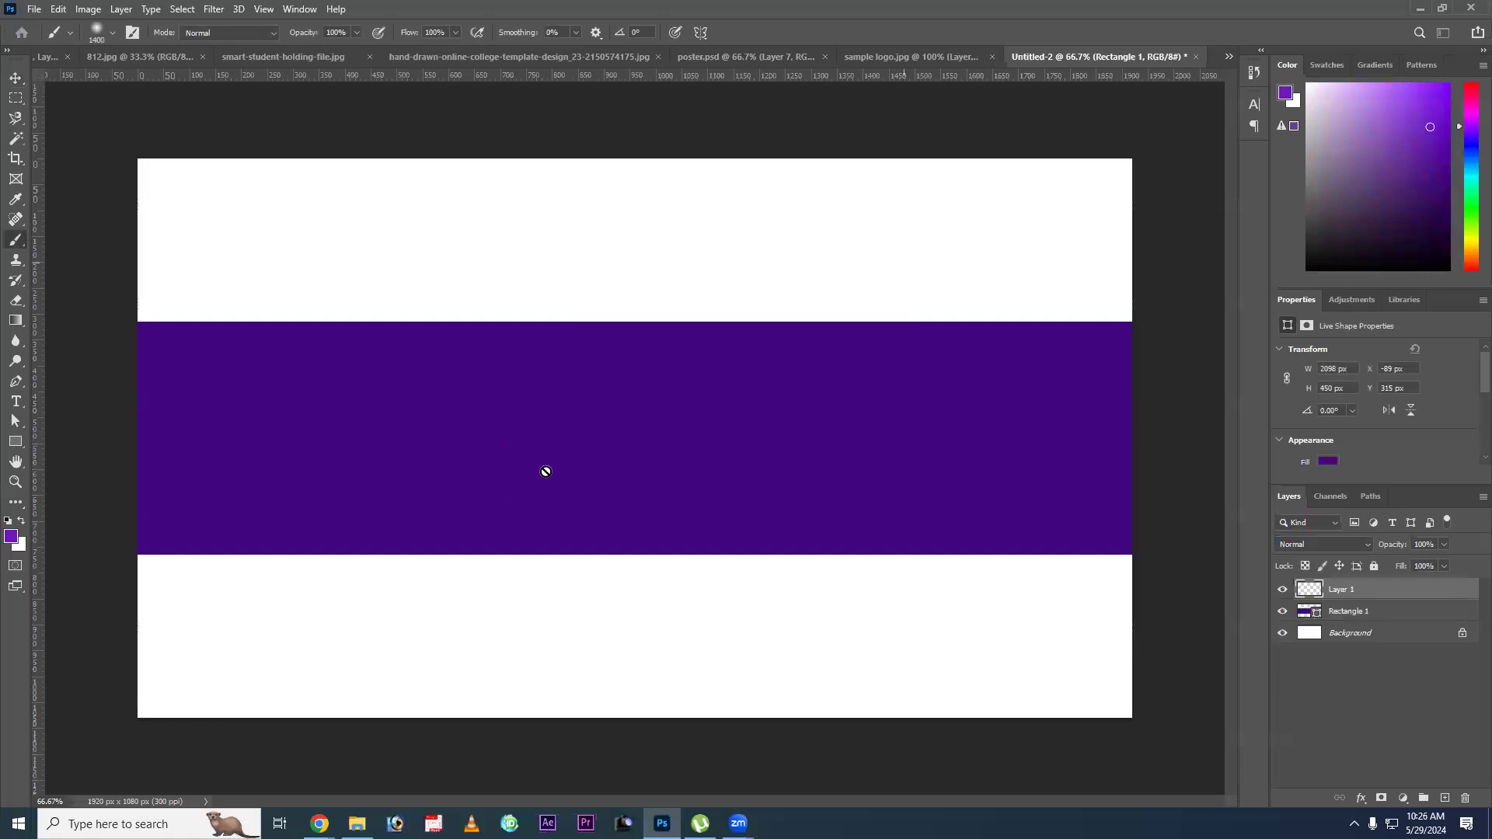
left_click(590, 435)
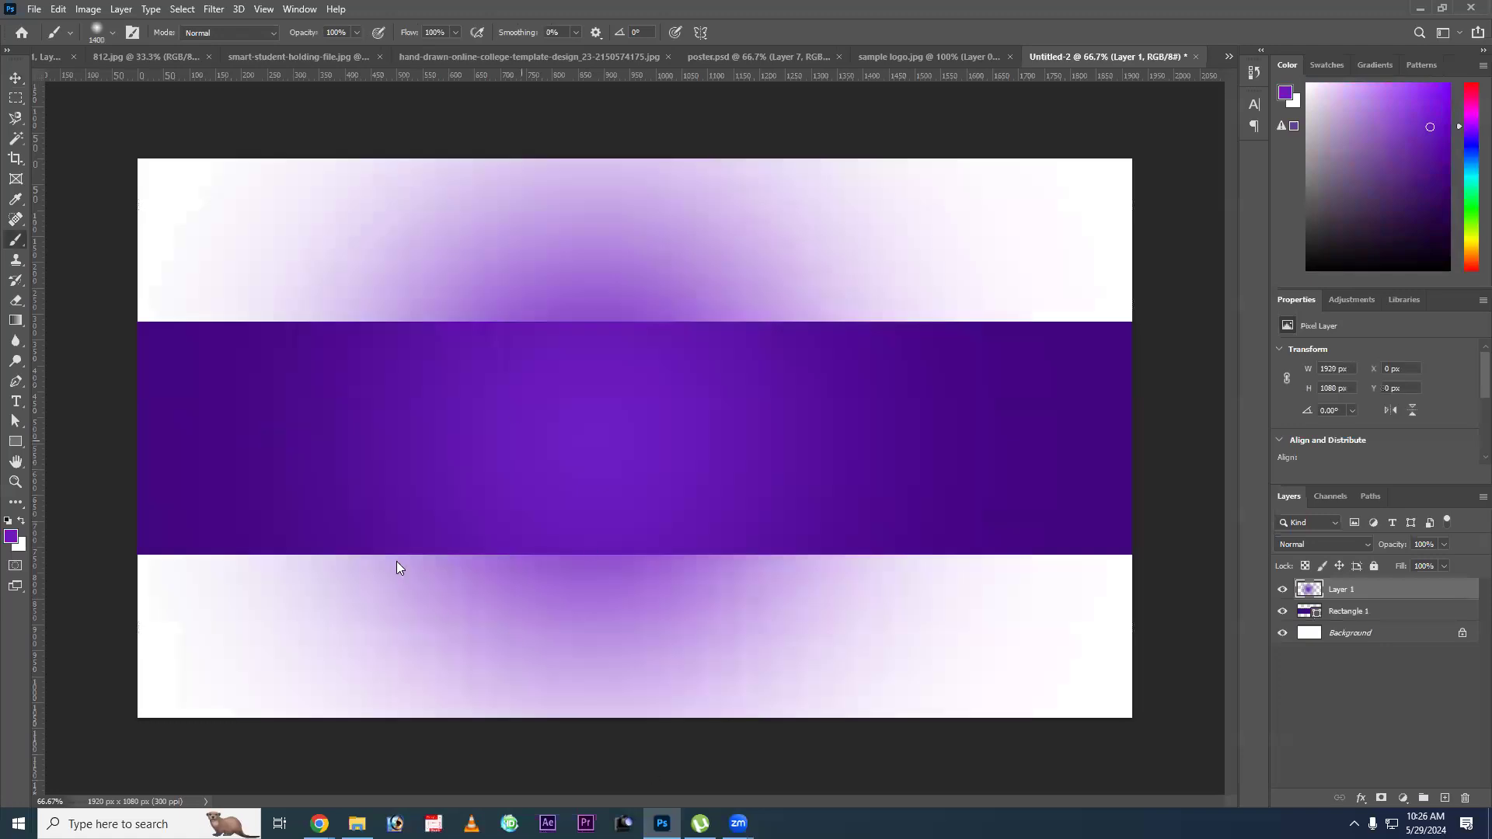
left_click(397, 561)
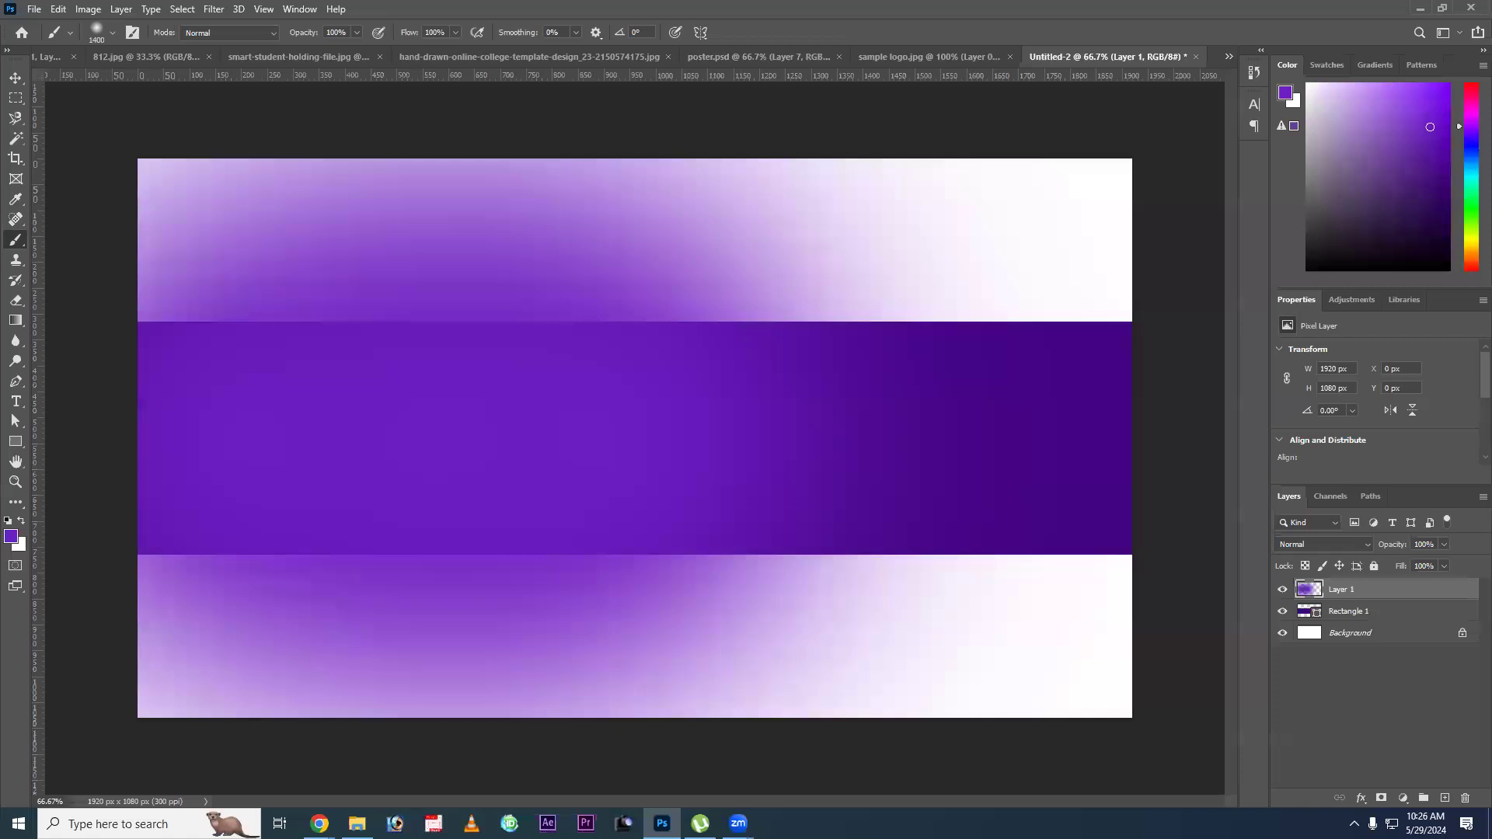
key("ctrl+alt+g")
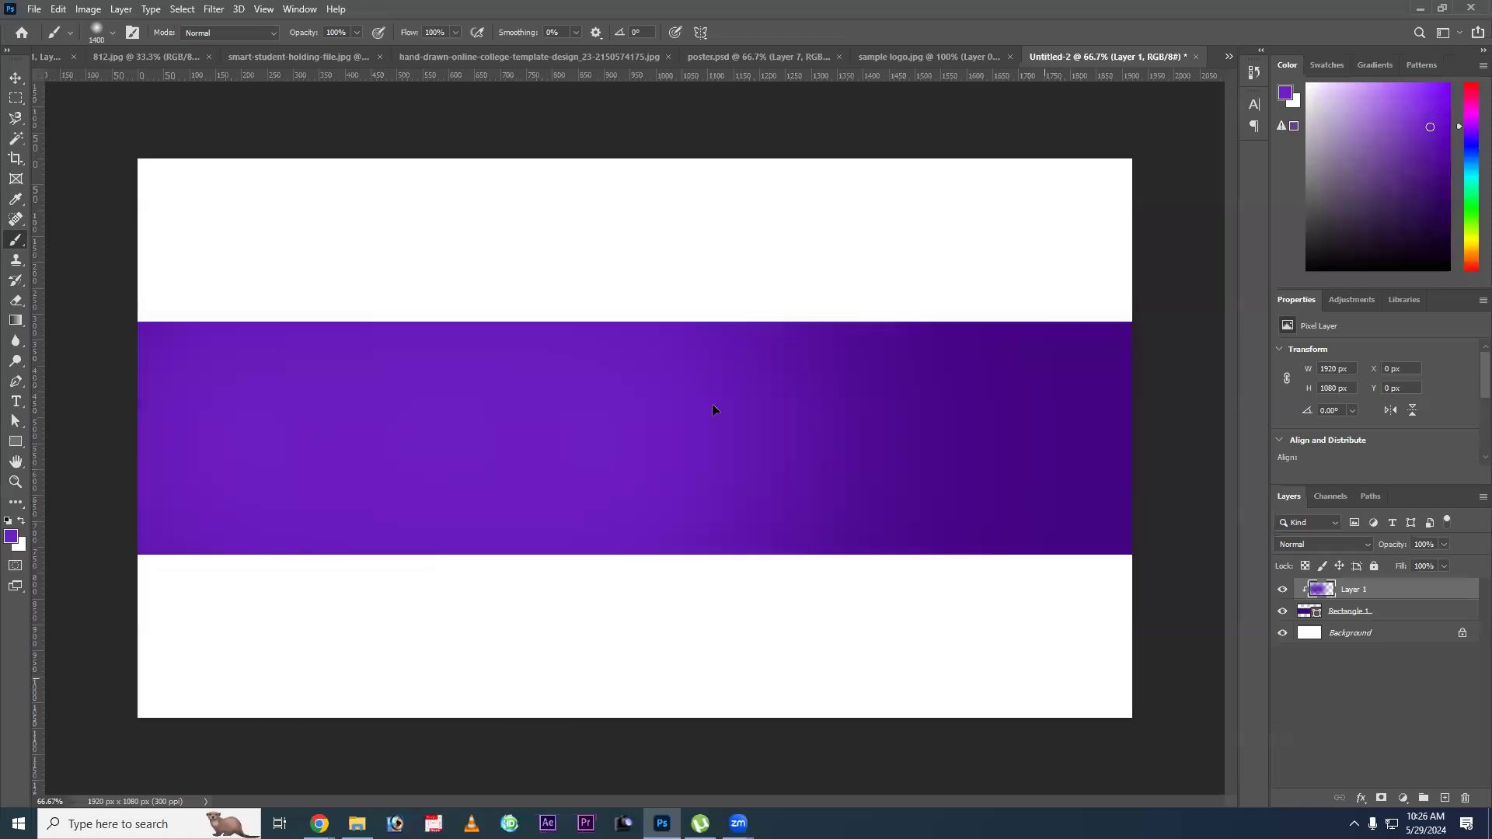
Try shifting the clipped glow layer to the right within the purple band and undo the move.
key("v")
left_click_drag(728, 411, 564, 427)
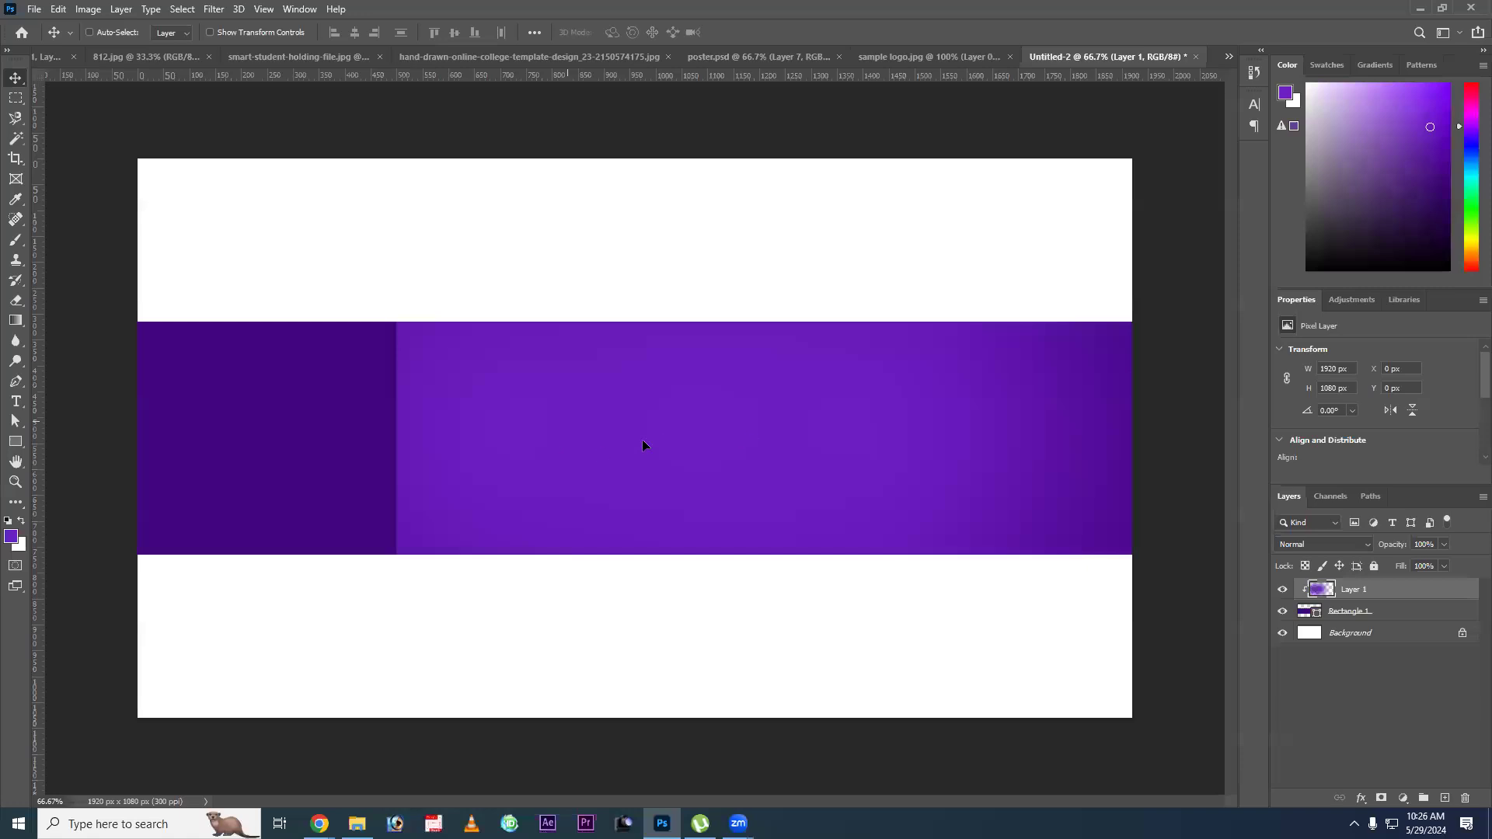
key("ctrl+z")
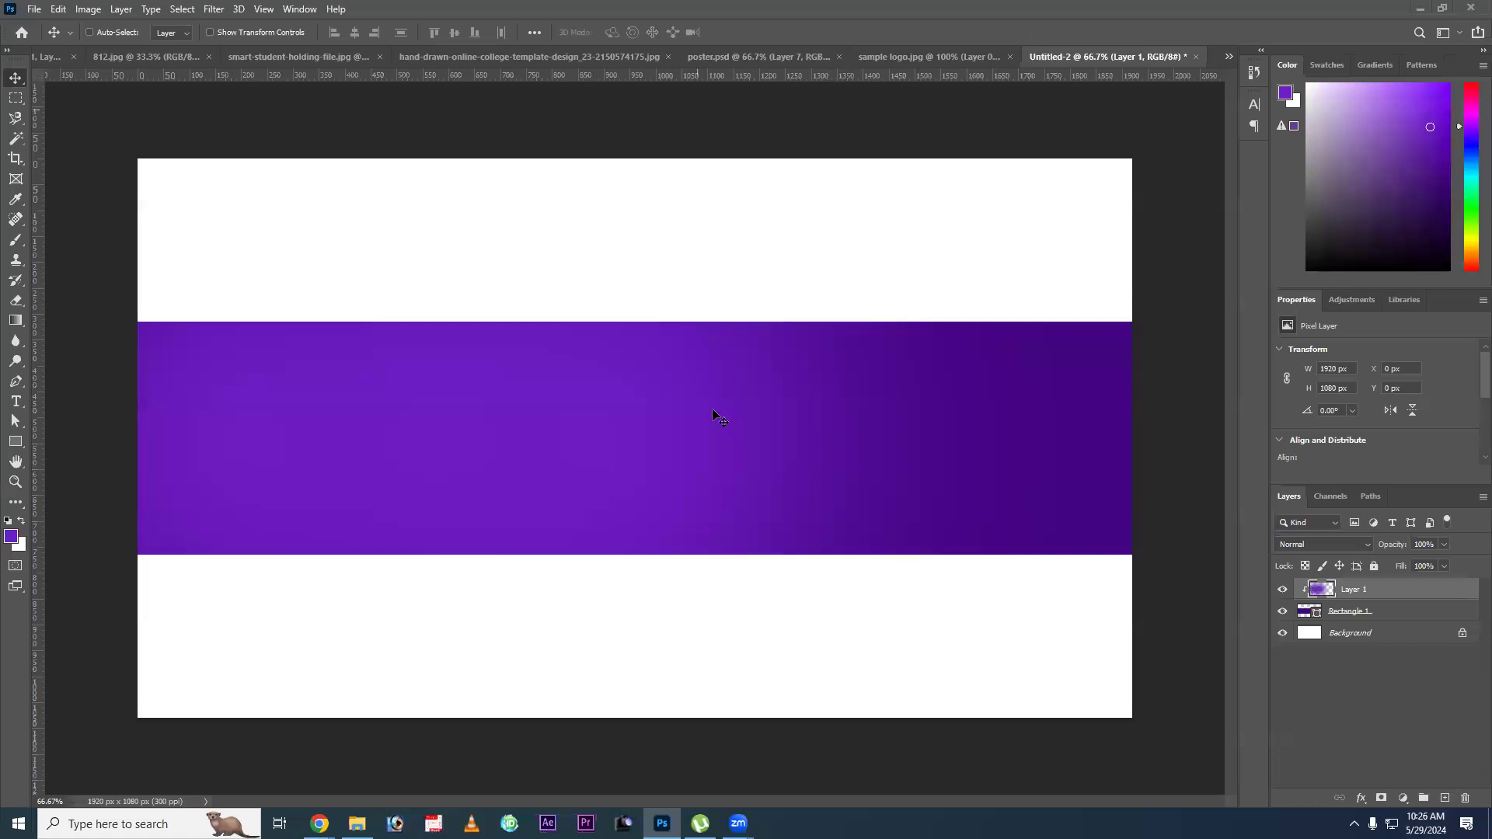
left_click_drag(738, 430, 756, 441)
Compare the hand-drawn online college reference template with the finished poster.psd banner.
left_click(904, 58)
left_click(786, 54)
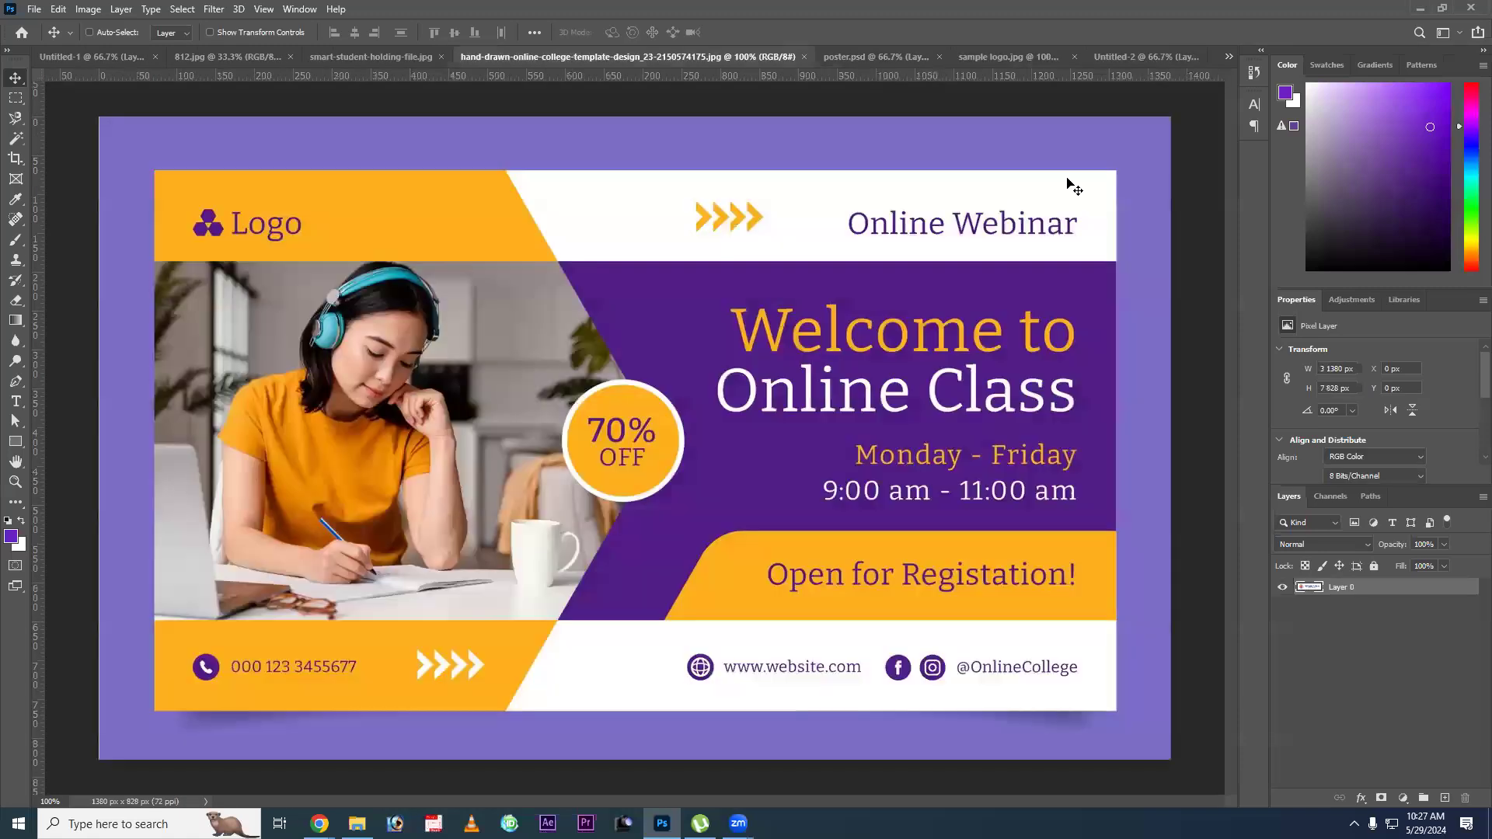
key("ctrl+Tab")
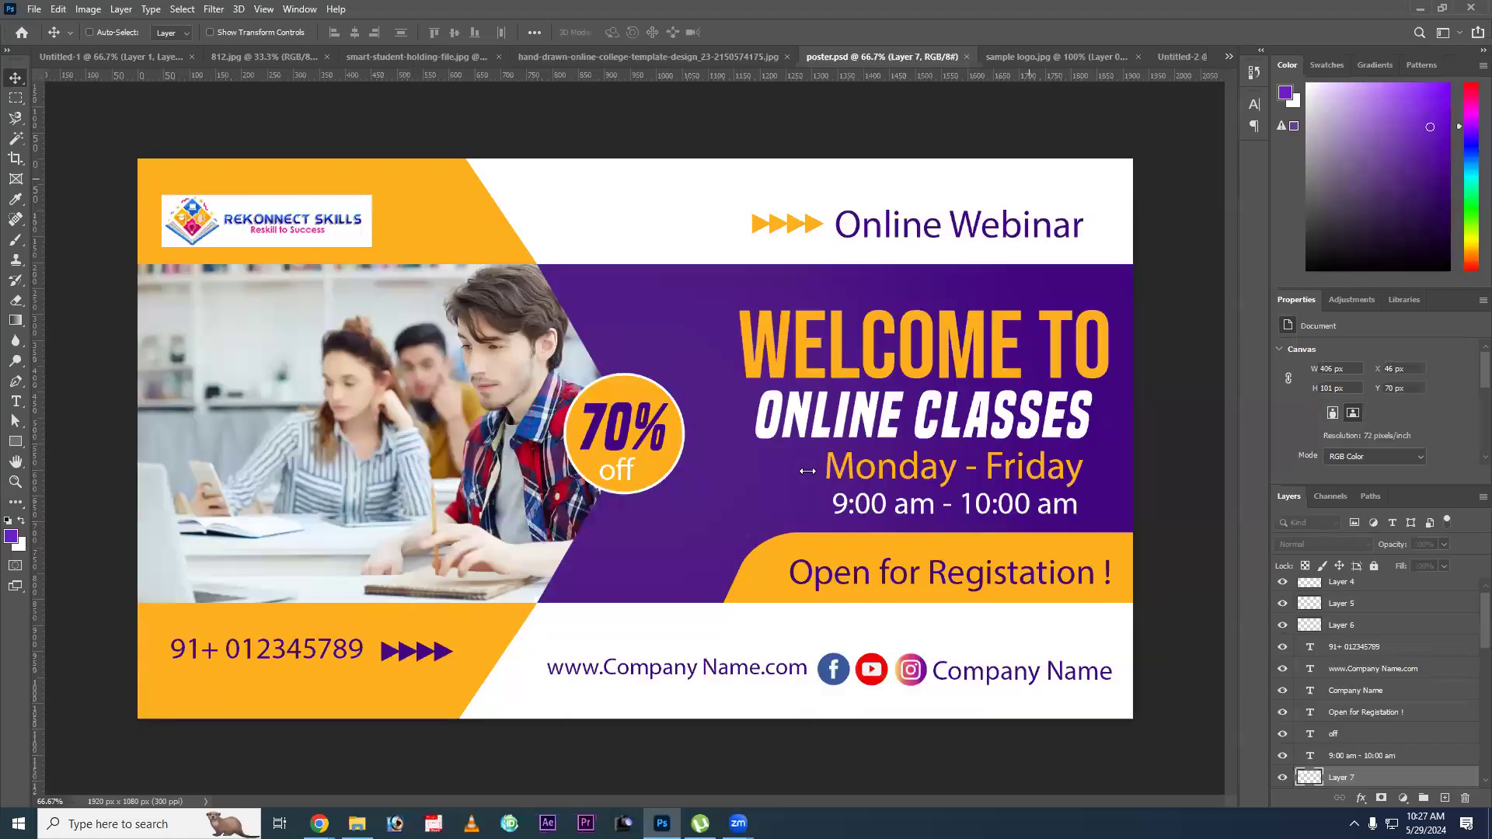
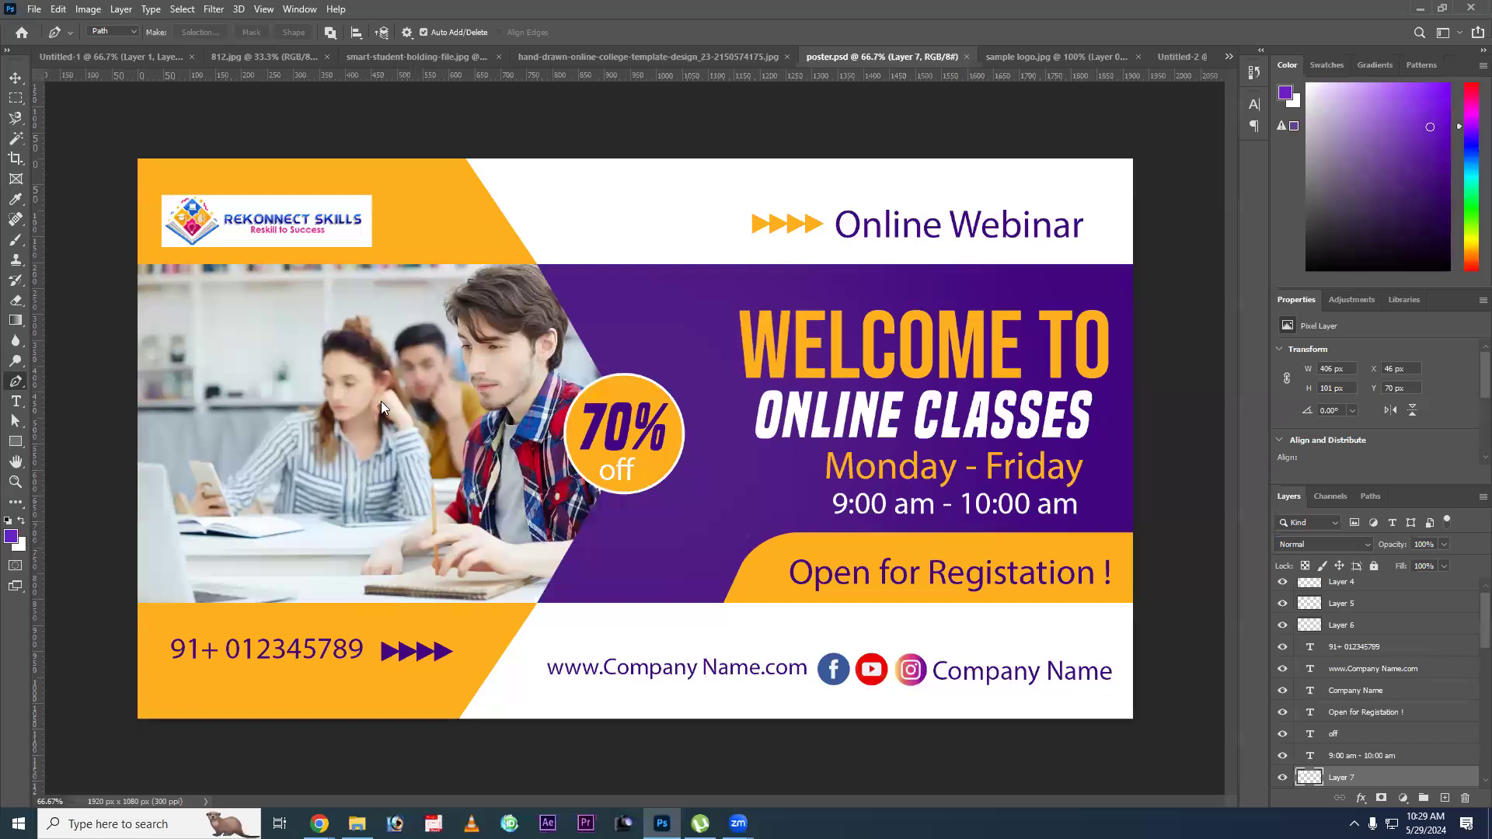
Select the classroom photo layer in poster.psd, then switch to the Untitled-2 document.
key("v")
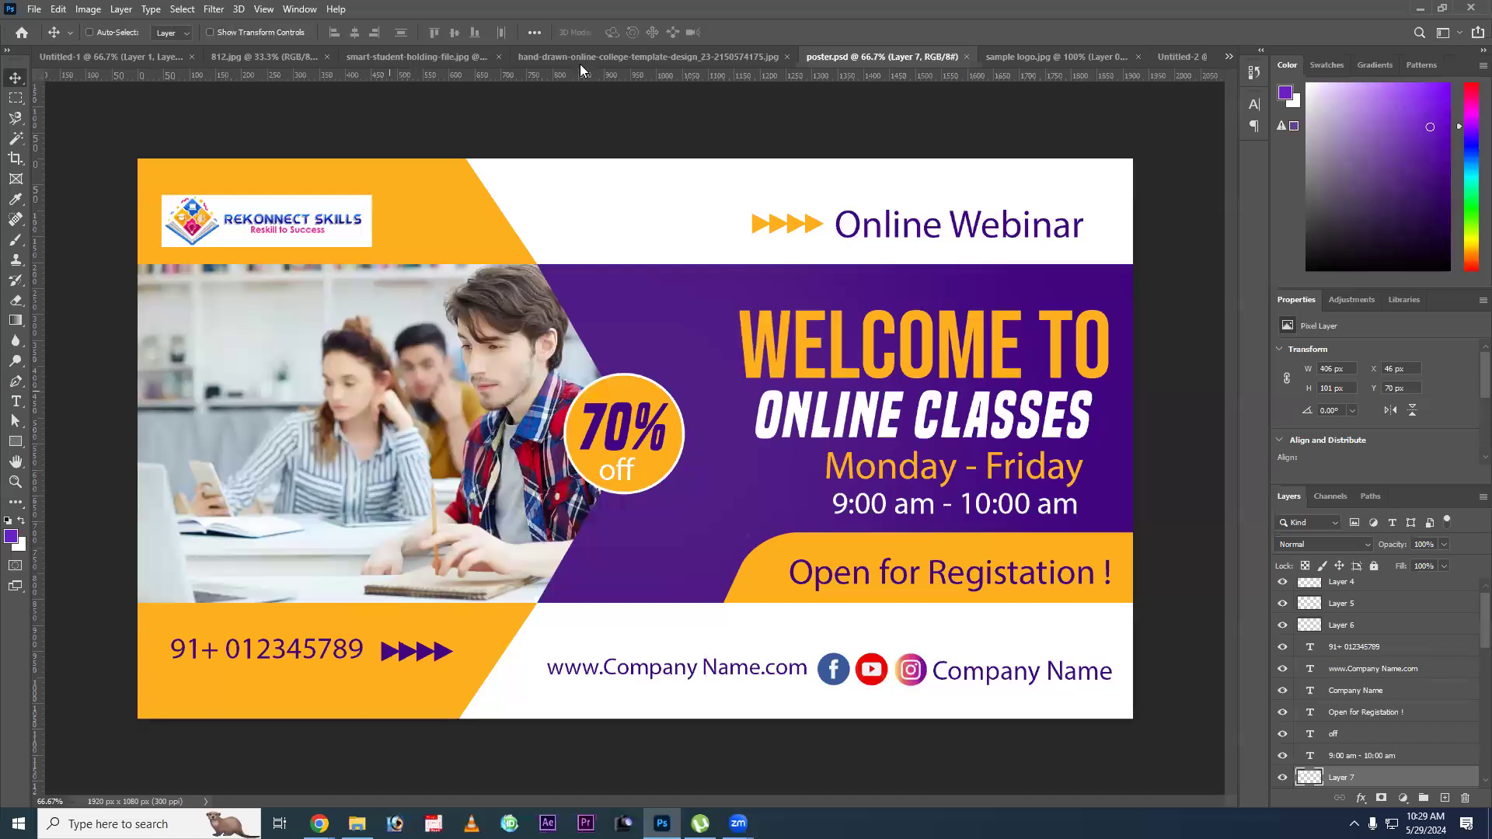
left_click(308, 311, "ctrl")
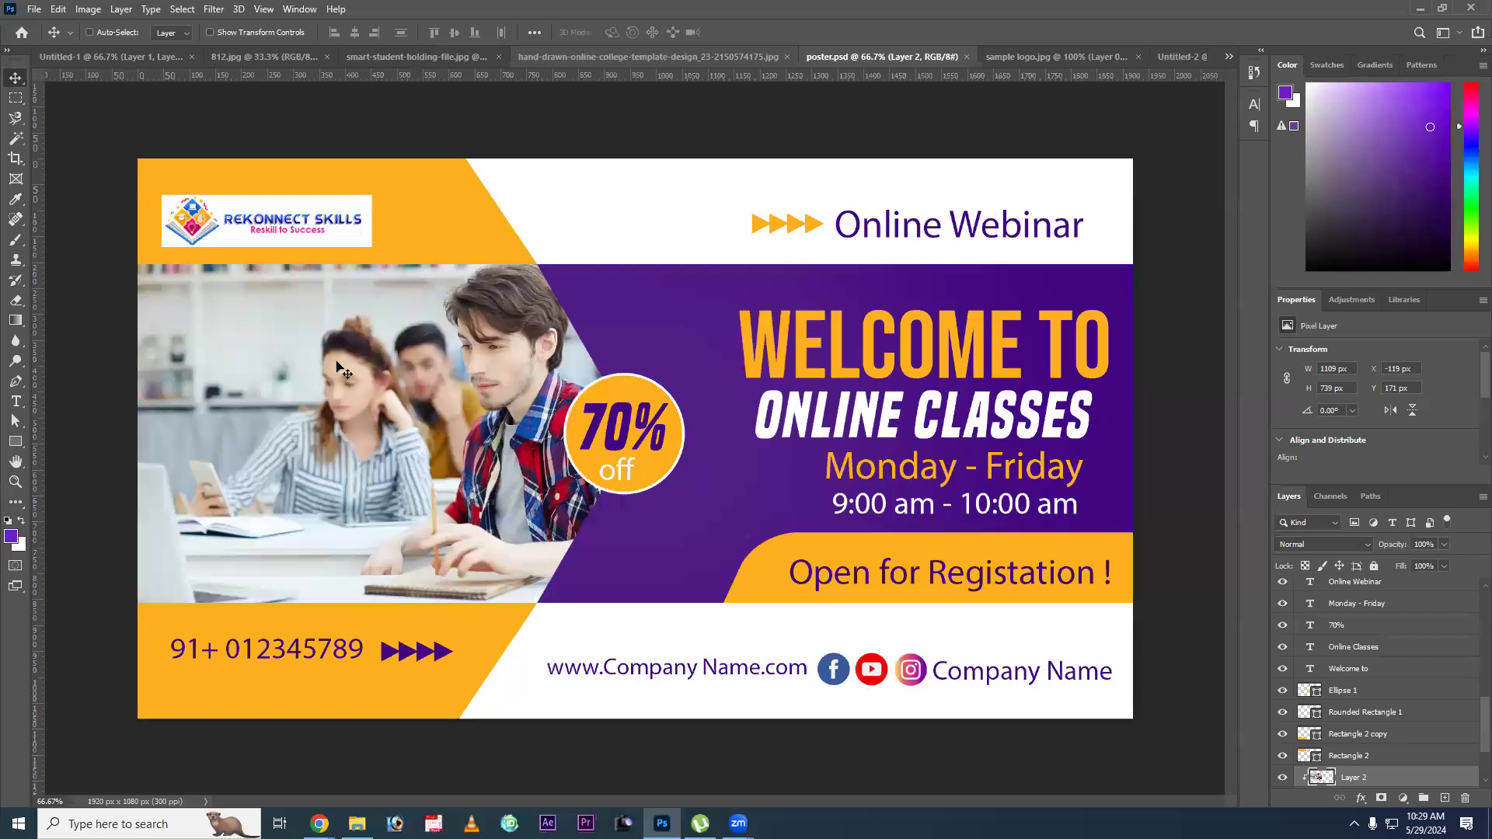
left_click(1183, 56)
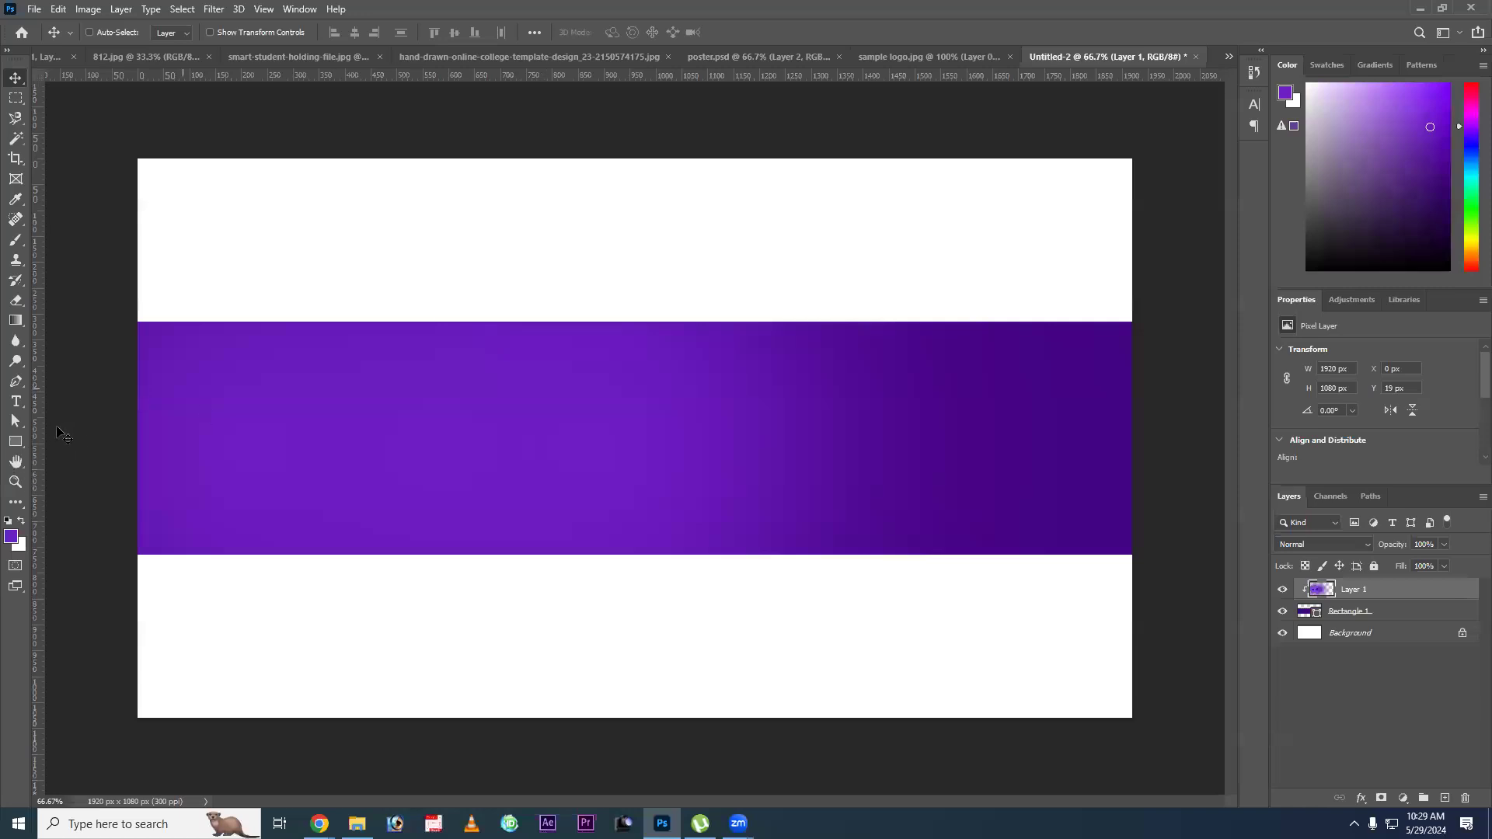
Draw a crimson #c31c4b hexagon about 383 x 356 px over the purple band's upper edge and move it to about X 957, Y 107 px.
left_click(14, 443)
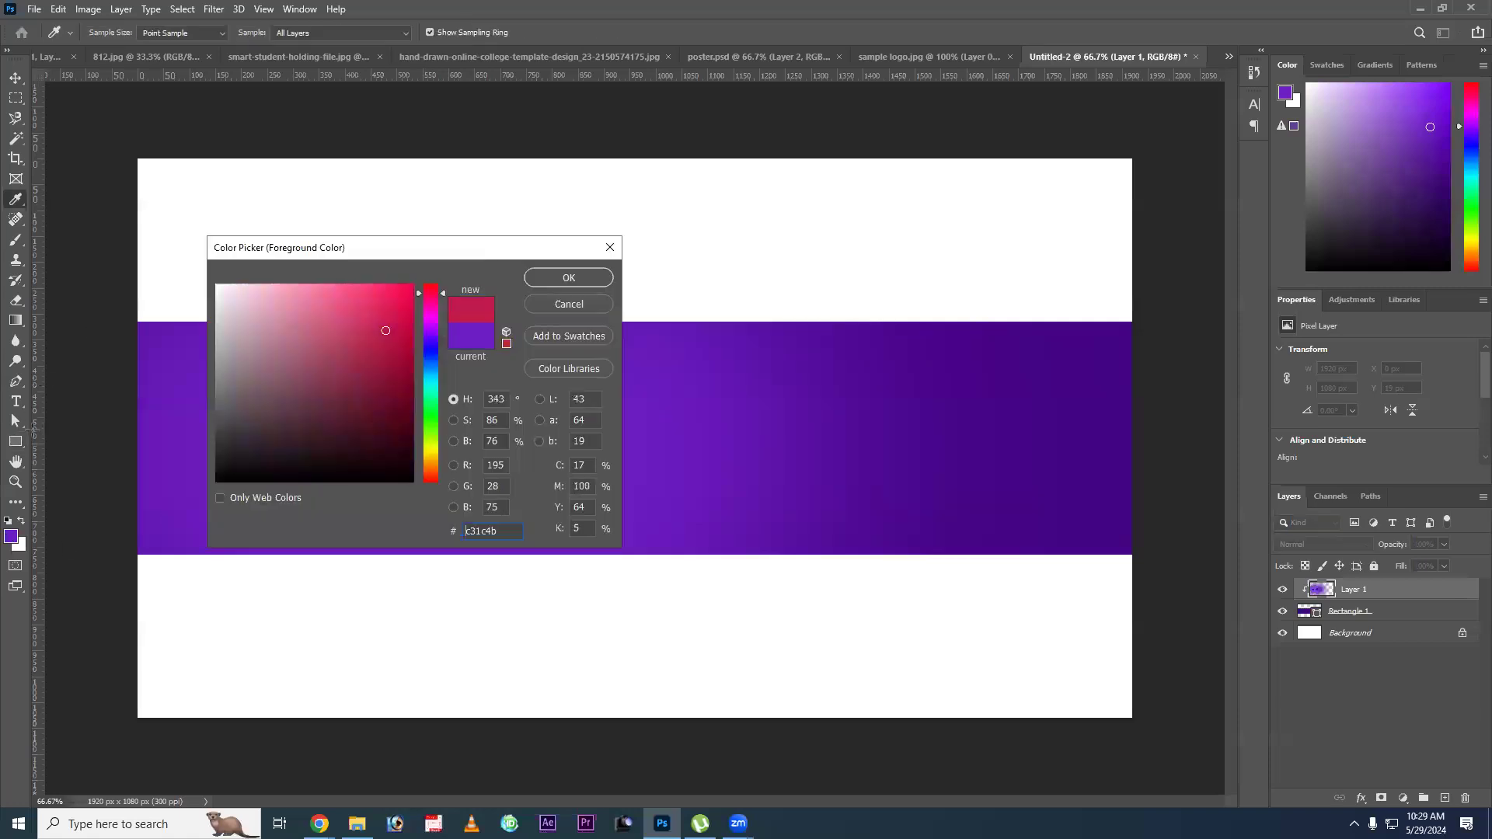
left_click(64, 506)
left_click_drag(561, 186, 756, 365)
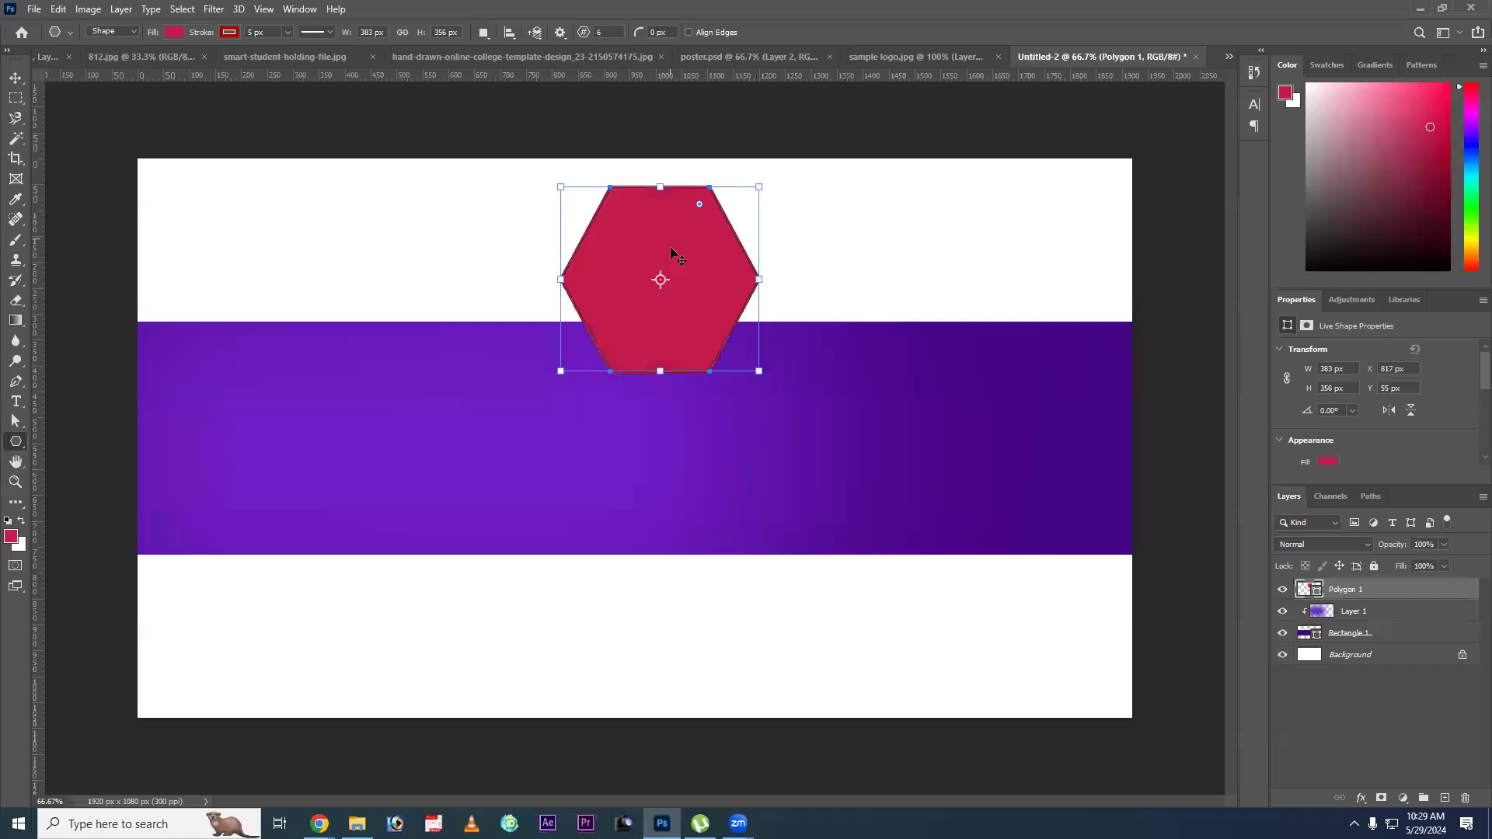
key("v")
left_click_drag(614, 226, 687, 255)
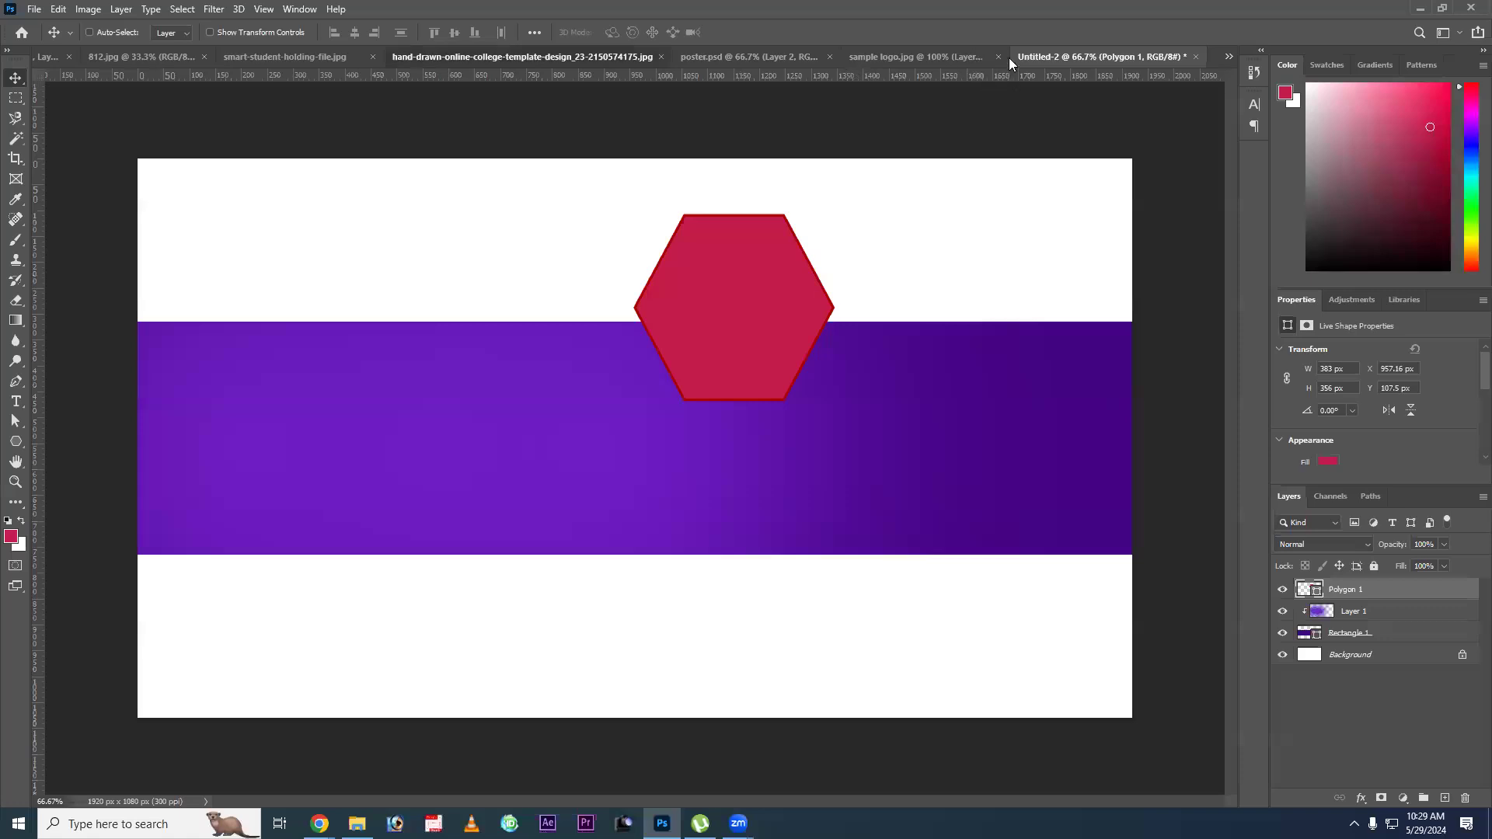
View the hand-drawn online college reference template and return to Untitled-2.
left_click(412, 57)
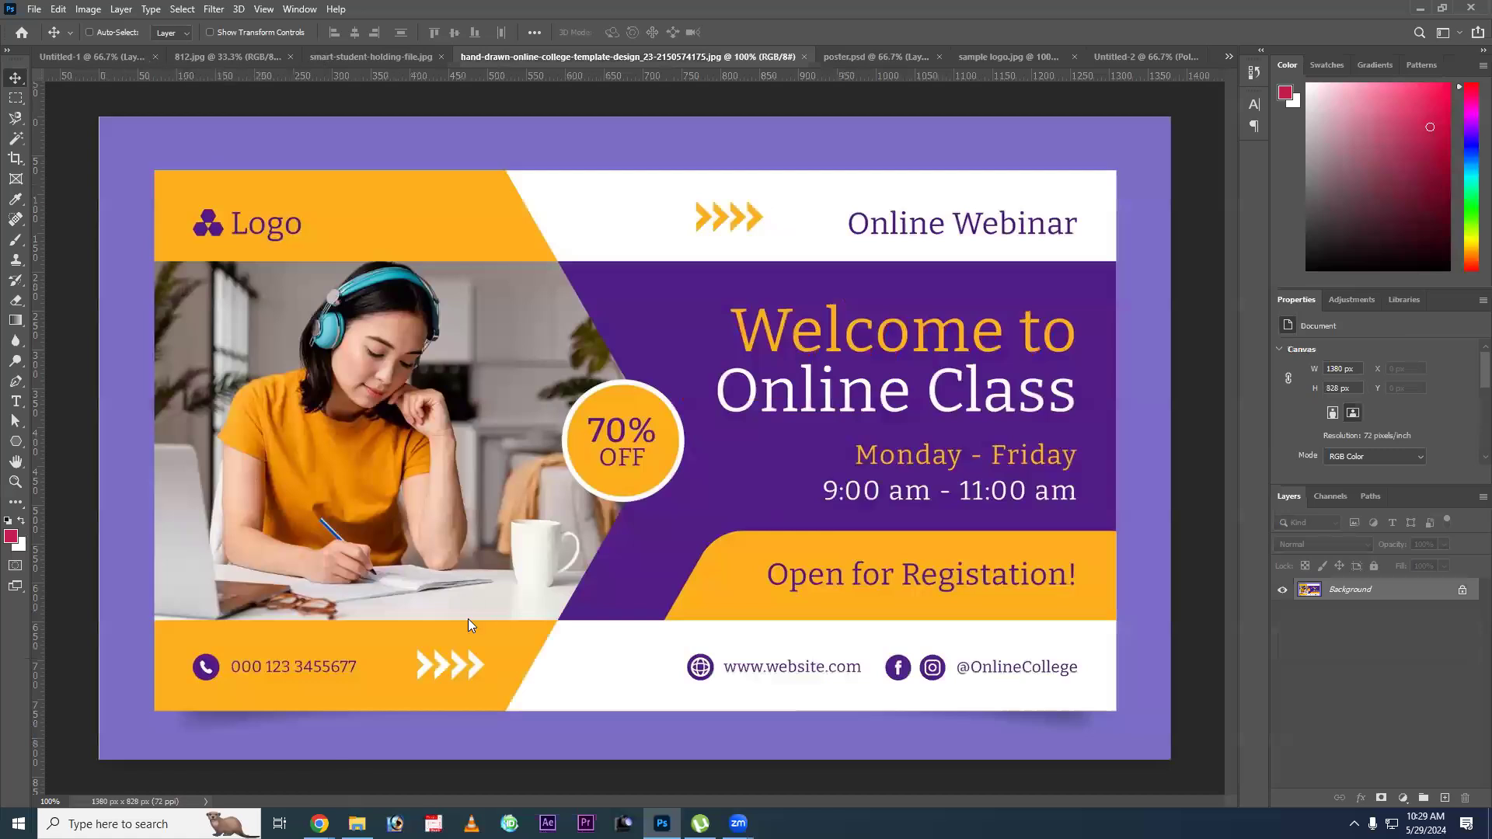
key("ctrl+Tab")
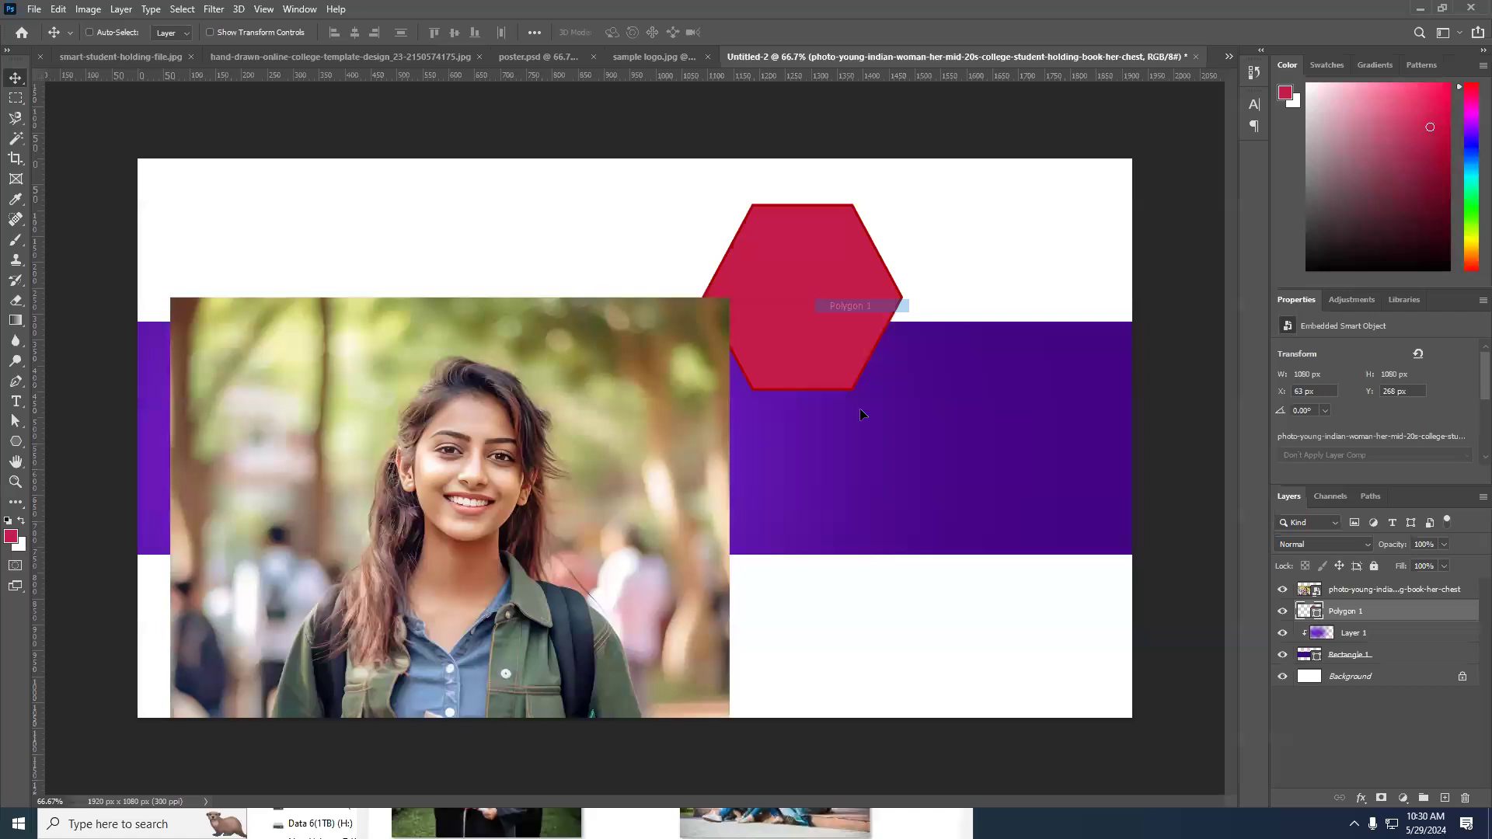
Move the placed photo of the young woman over the hexagon and clip it to Polygon 1.
left_click(1364, 589)
left_click_drag(542, 510, 721, 398)
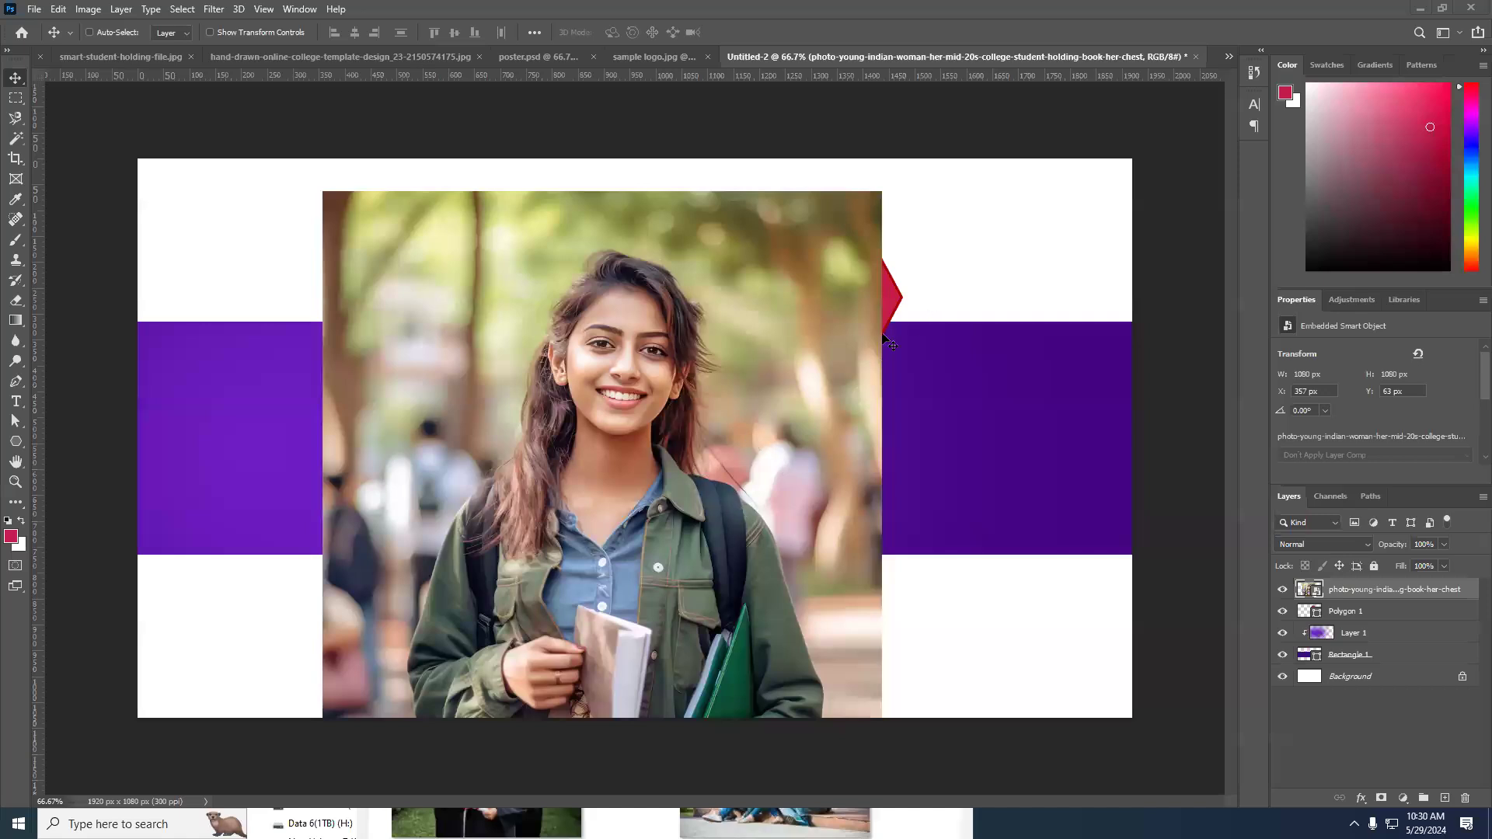
key("ctrl")
key("ctrl+alt+g")
Scale the clipped photo to about 402 px square and position it so the woman's head and torso fill the hexagon.
left_click_drag(763, 334, 929, 301)
key("ctrl+t")
left_click_drag(489, 160, 696, 263)
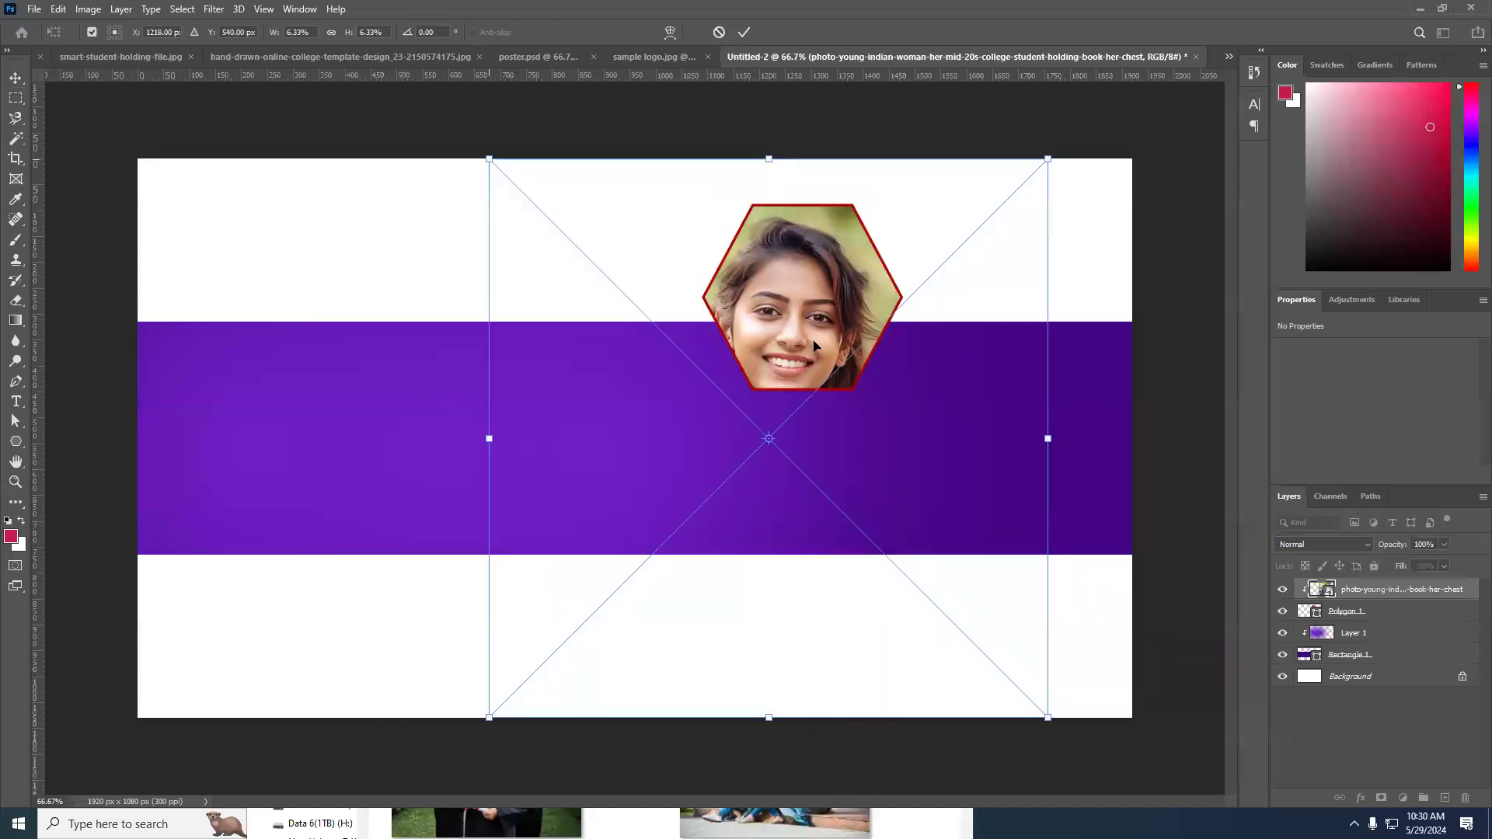
mouse_move(924, 191)
left_mouse_down()
mouse_move(903, 189)
mouse_move(872, 289)
mouse_move(907, 187)
left_mouse_up()
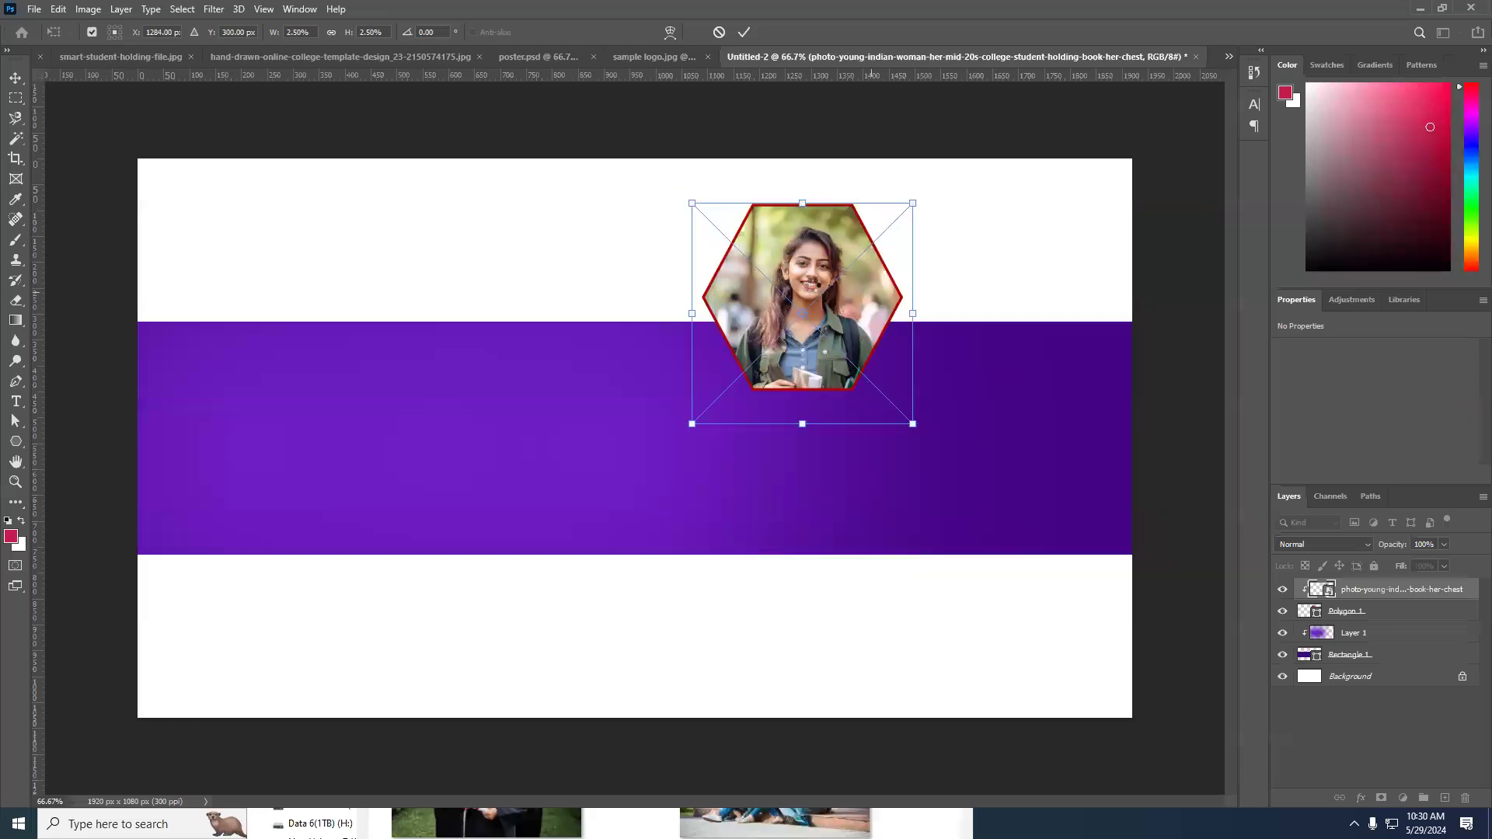
mouse_move(815, 316)
left_mouse_down()
mouse_move(821, 261)
mouse_move(807, 300)
left_mouse_up()
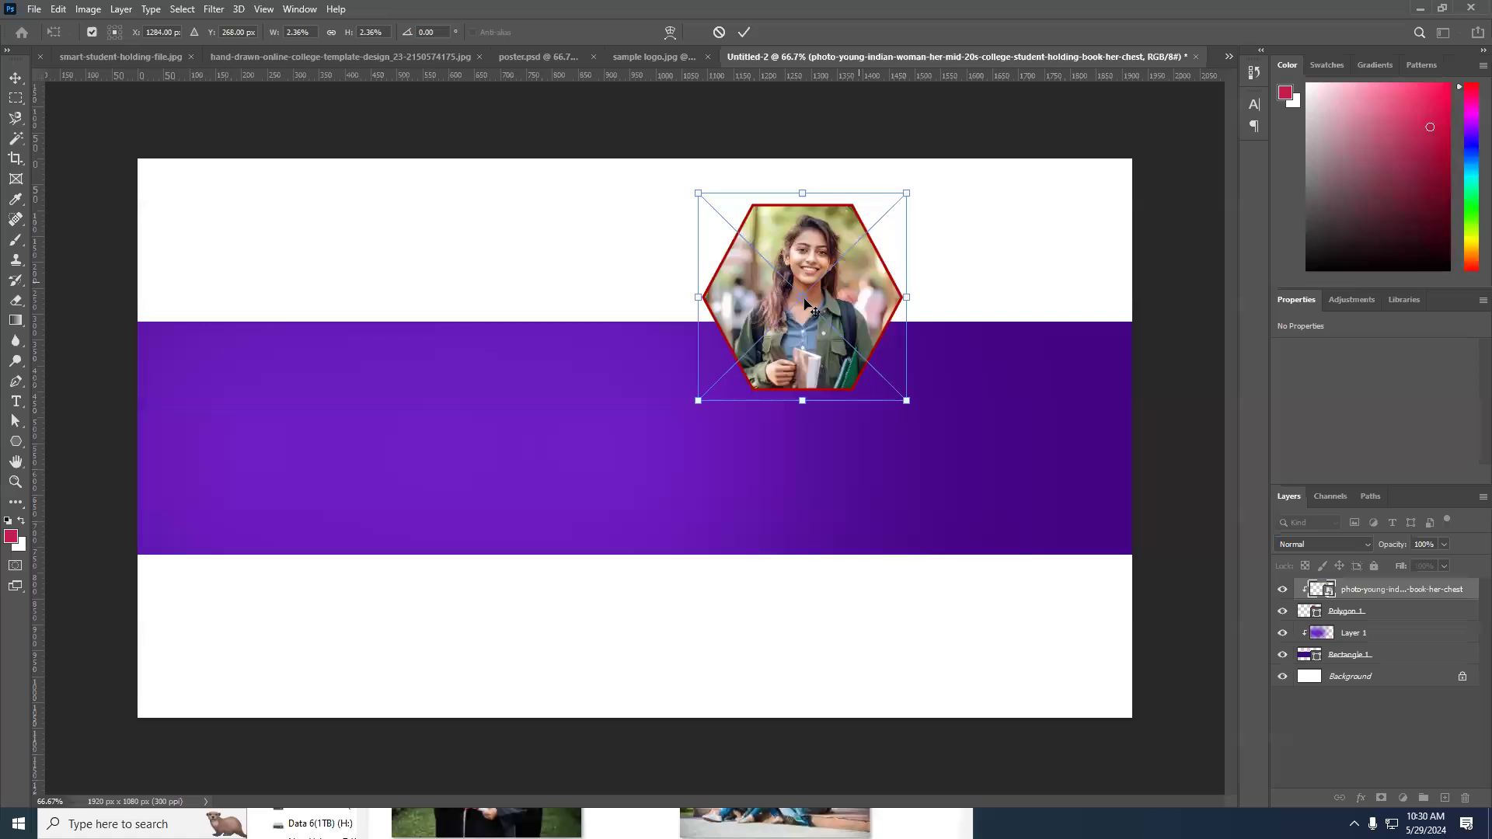
key("Return")
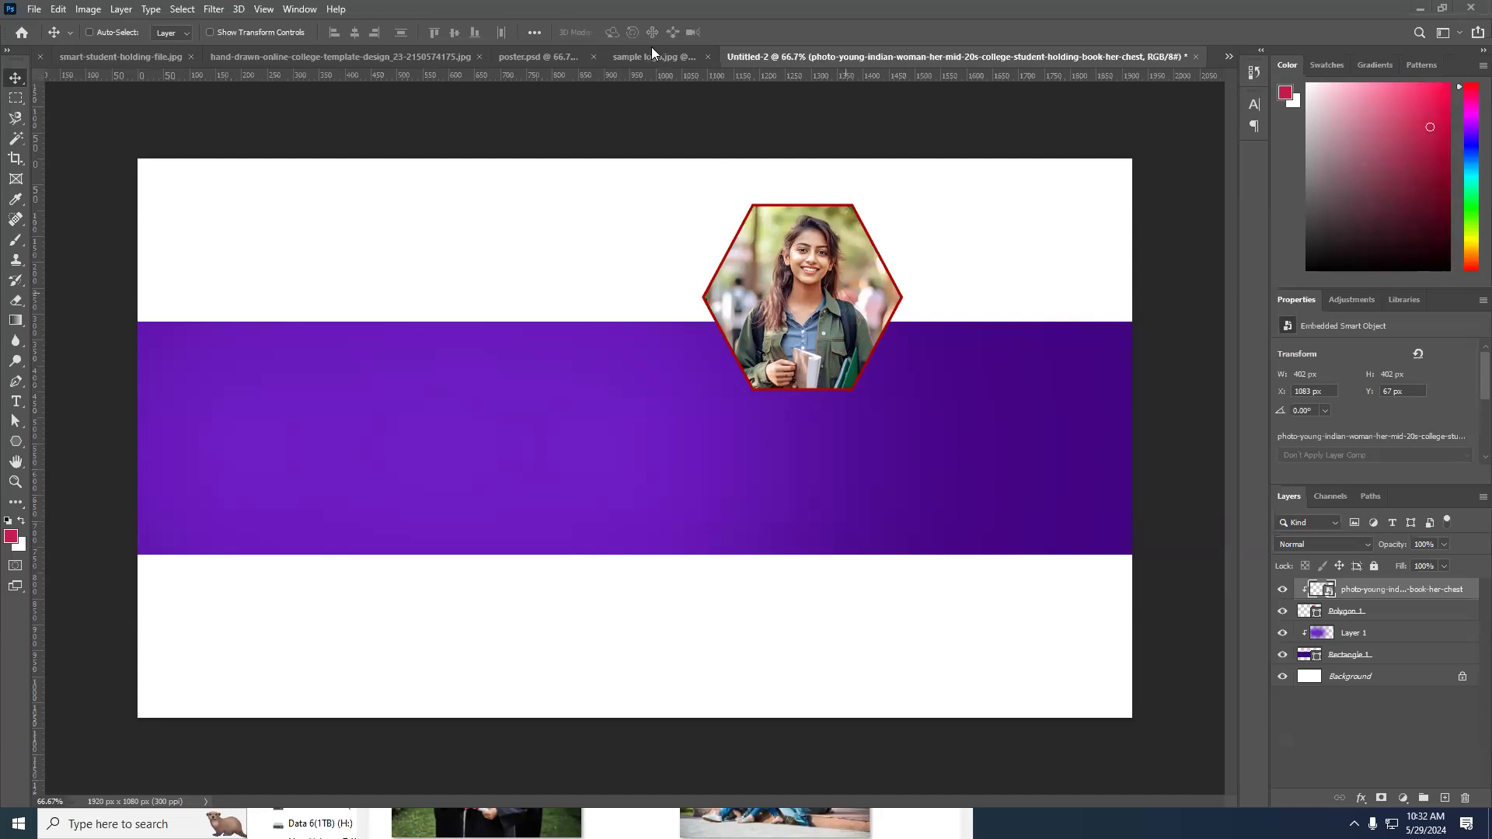
Look at the cut-out student in smart-student-holding-file.jpg and the 812.jpg document.
left_click(455, 57)
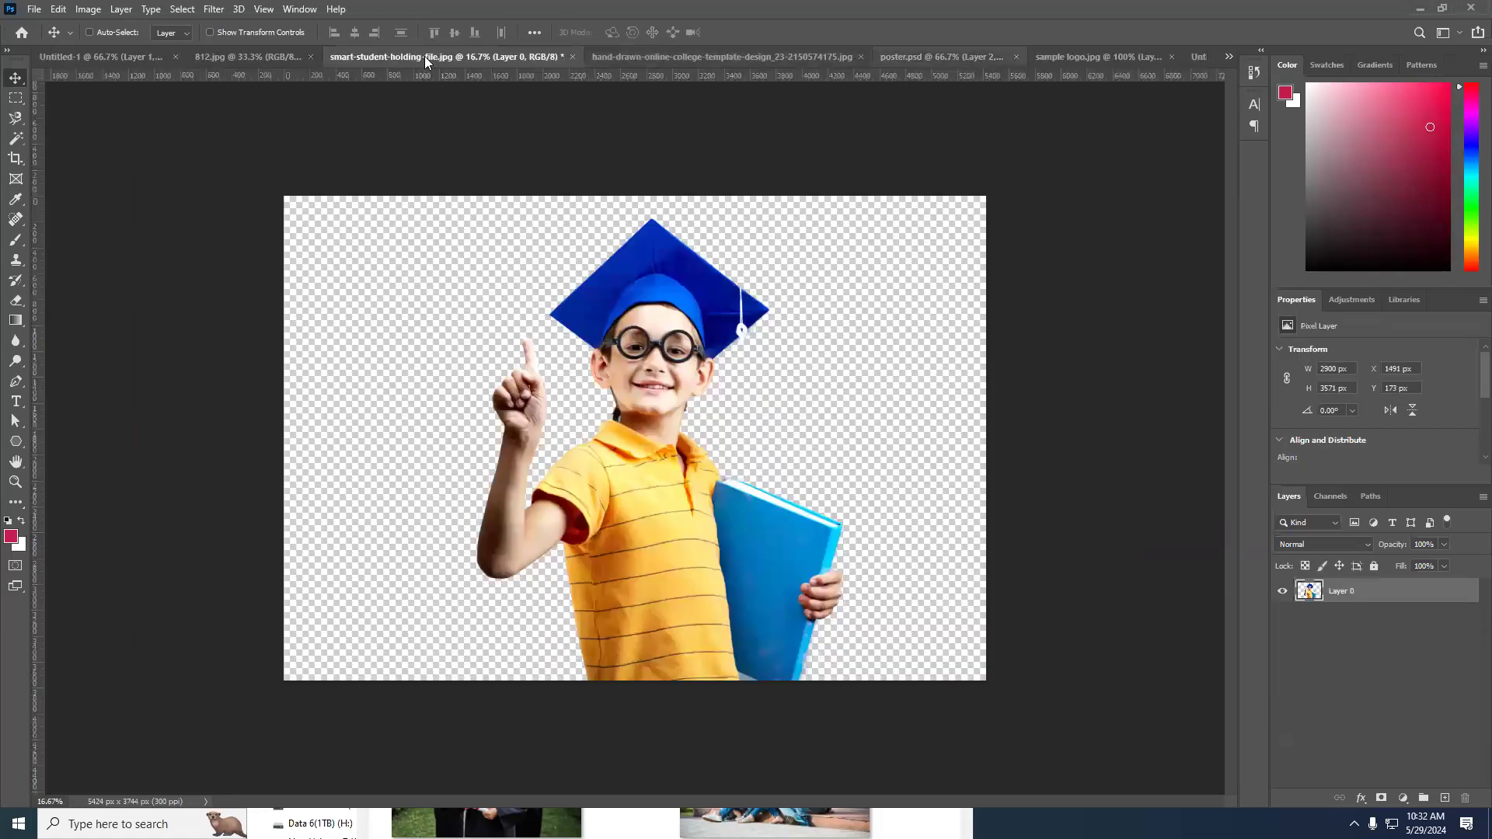
left_click(263, 58)
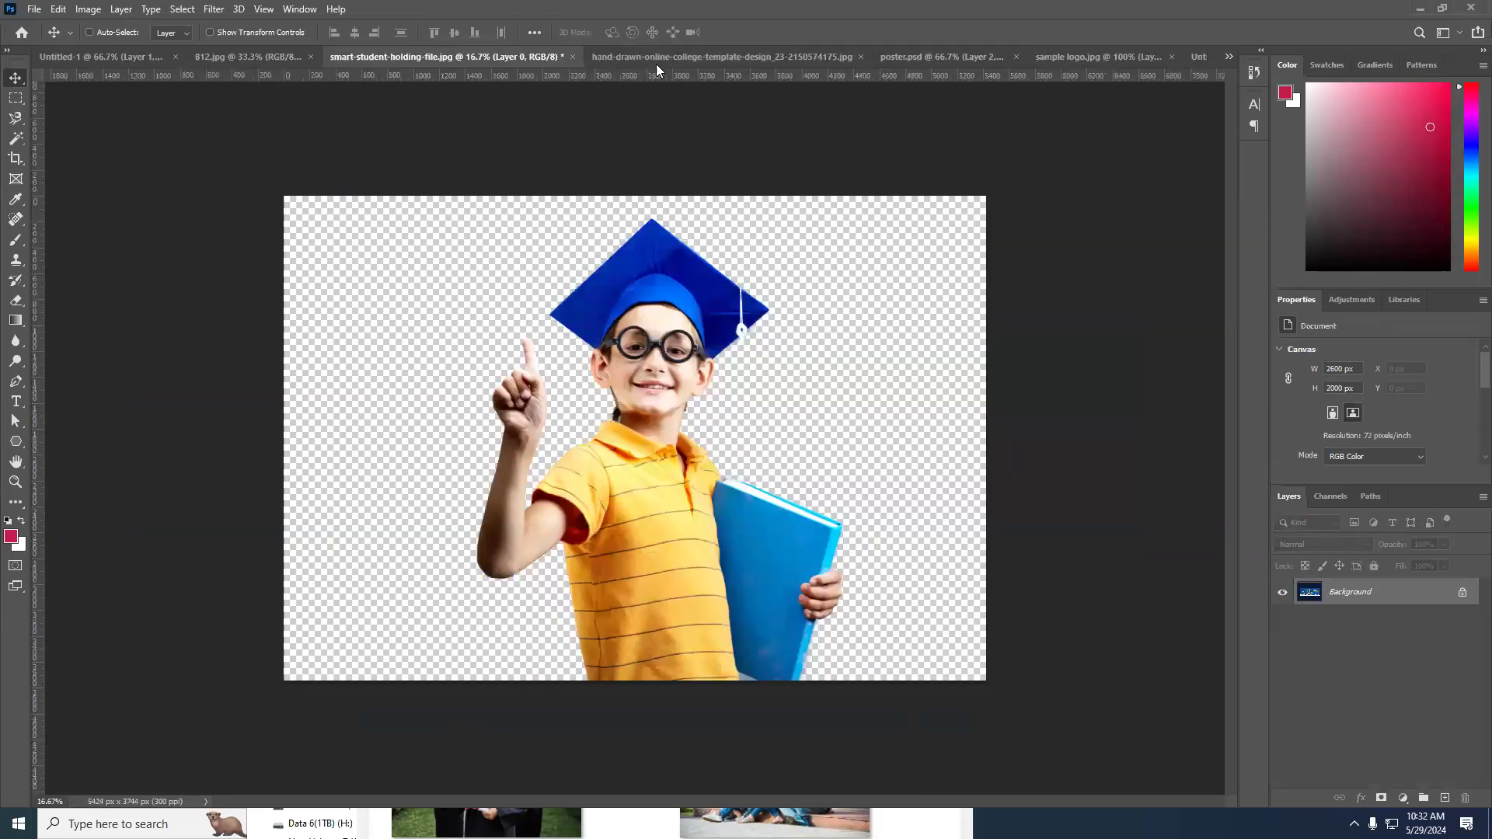